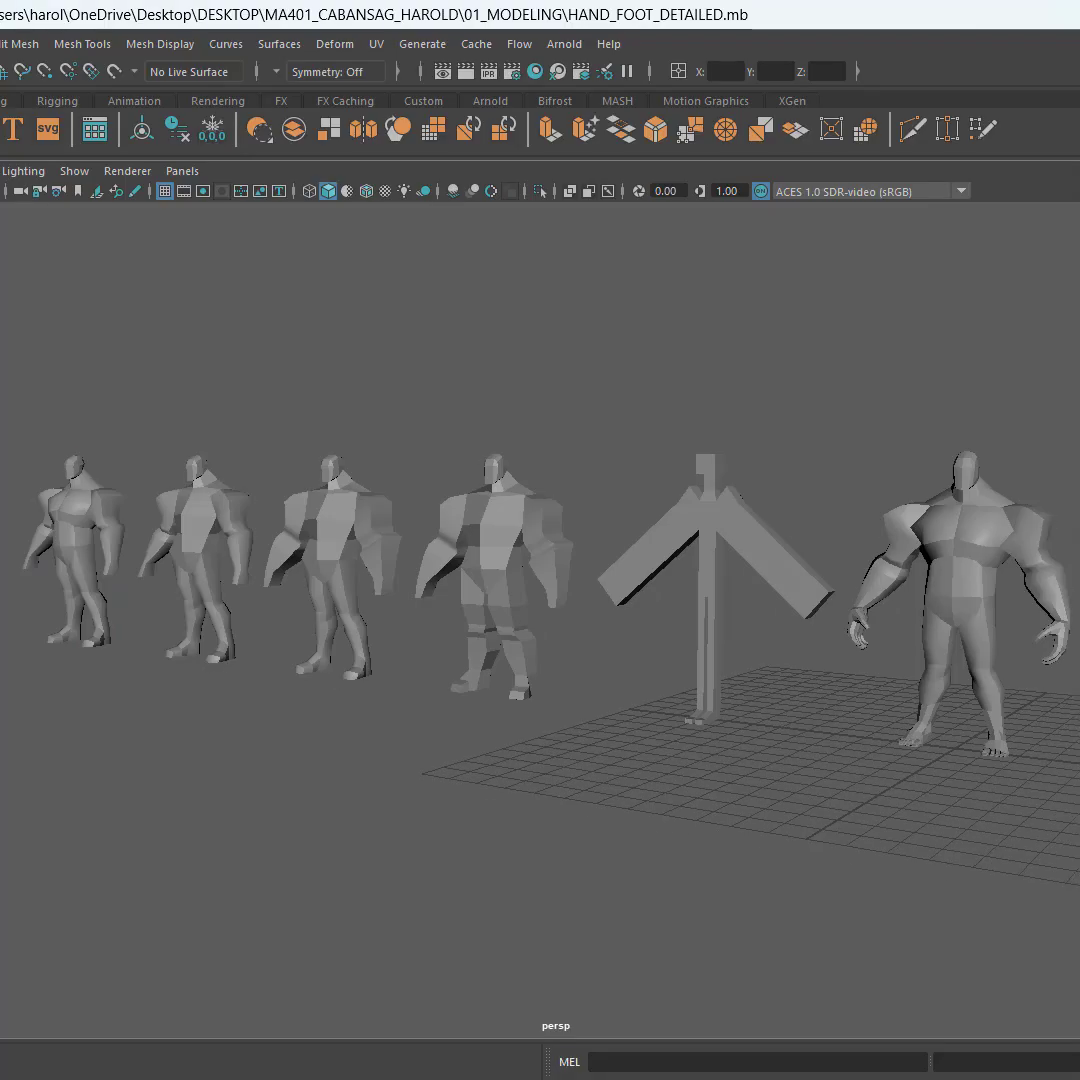
Step: Examine the HAND_FOOT_DETAILED figure and compare it with the row of earlier blockout figures
left_click(995, 744)
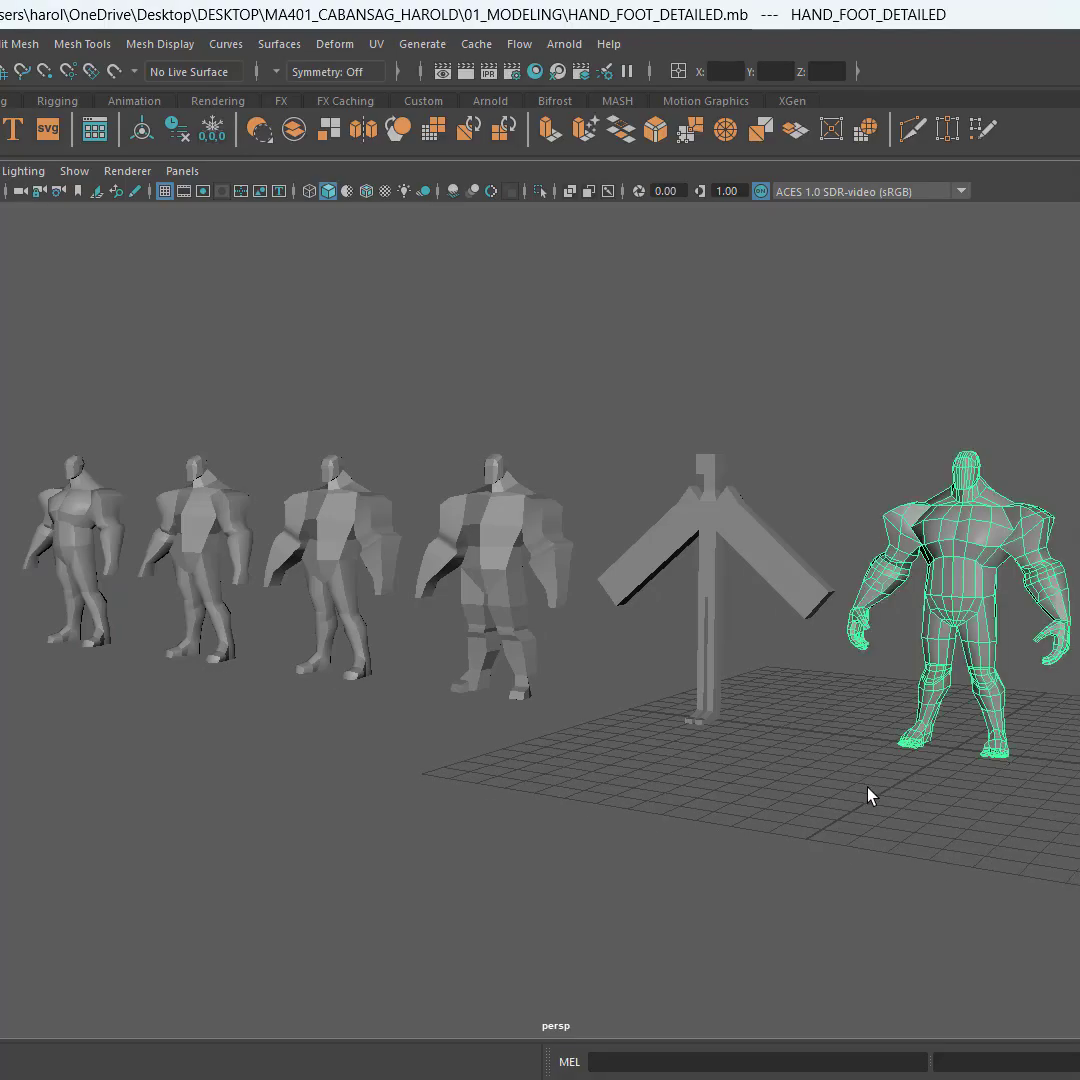
mouse_move(868, 788)
left_mouse_down("alt")
mouse_move(894, 793)
mouse_move(875, 795)
left_mouse_up("alt")
middle_click_drag(866, 796, 832, 825, "alt")
left_click_drag(832, 820, 810, 810, "alt")
middle_click_drag(805, 828, 853, 810, "alt")
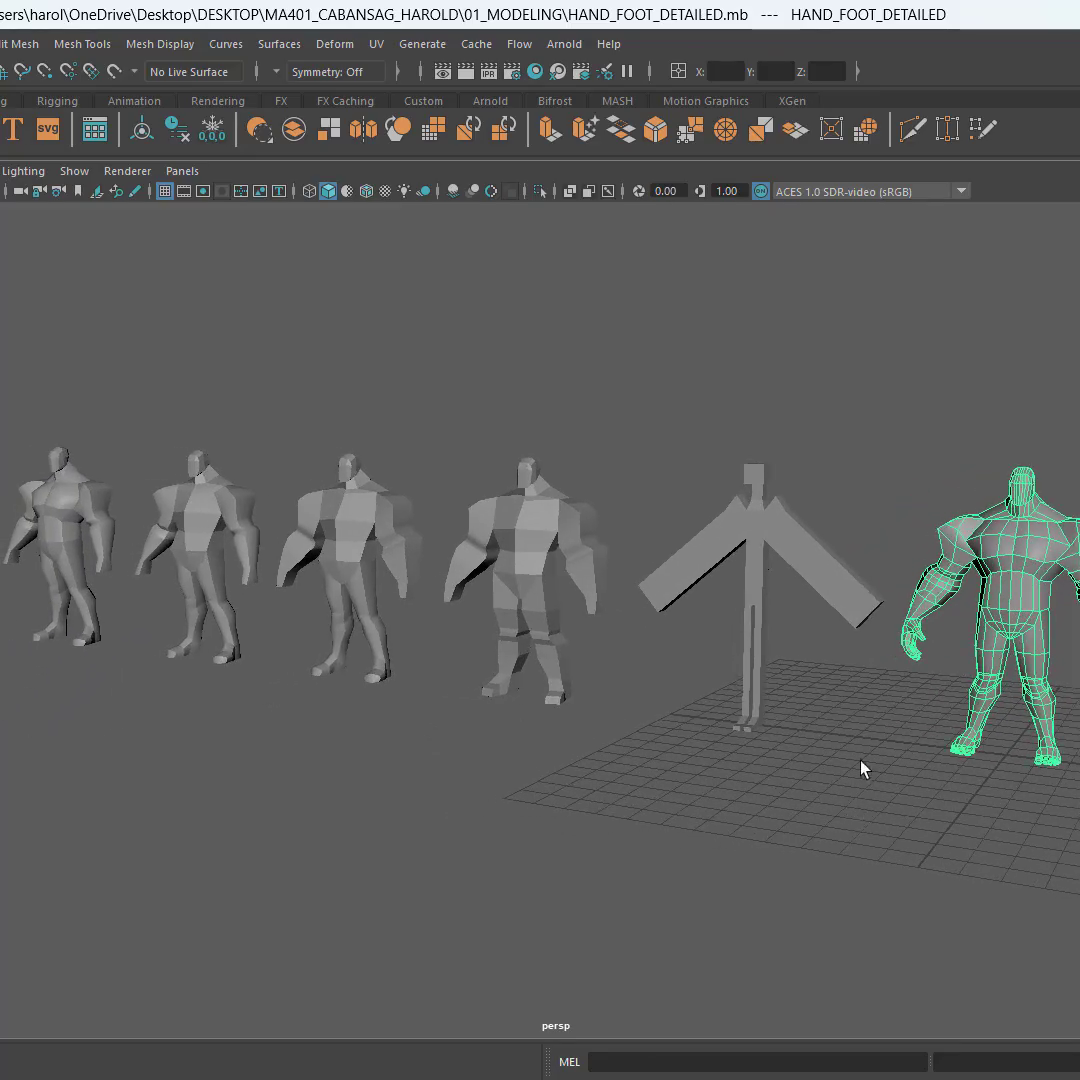
left_click(983, 447)
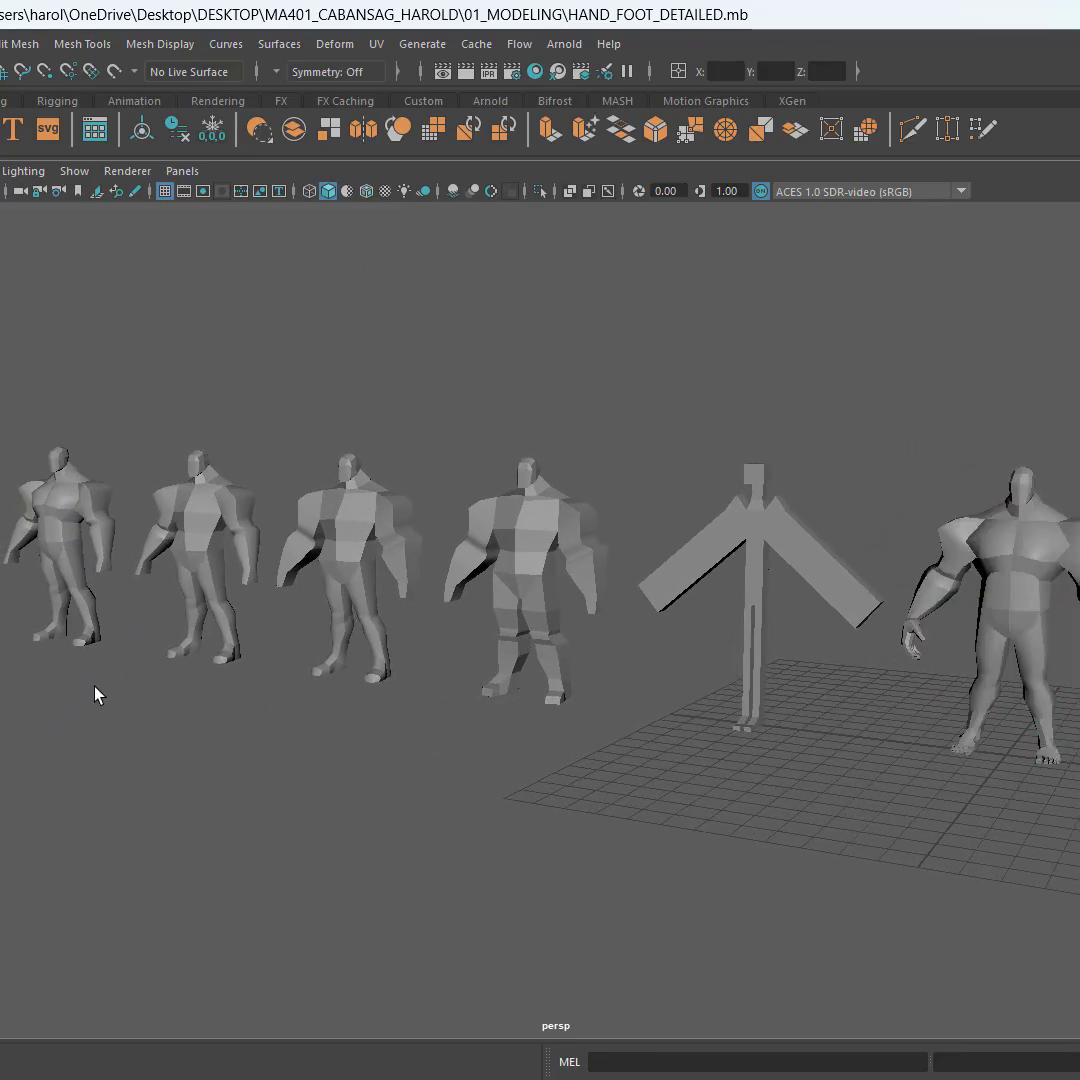
key("ctrl")
key("ctrl")
key("ctrl")
left_click(68, 520)
left_click(197, 545)
left_click(525, 570)
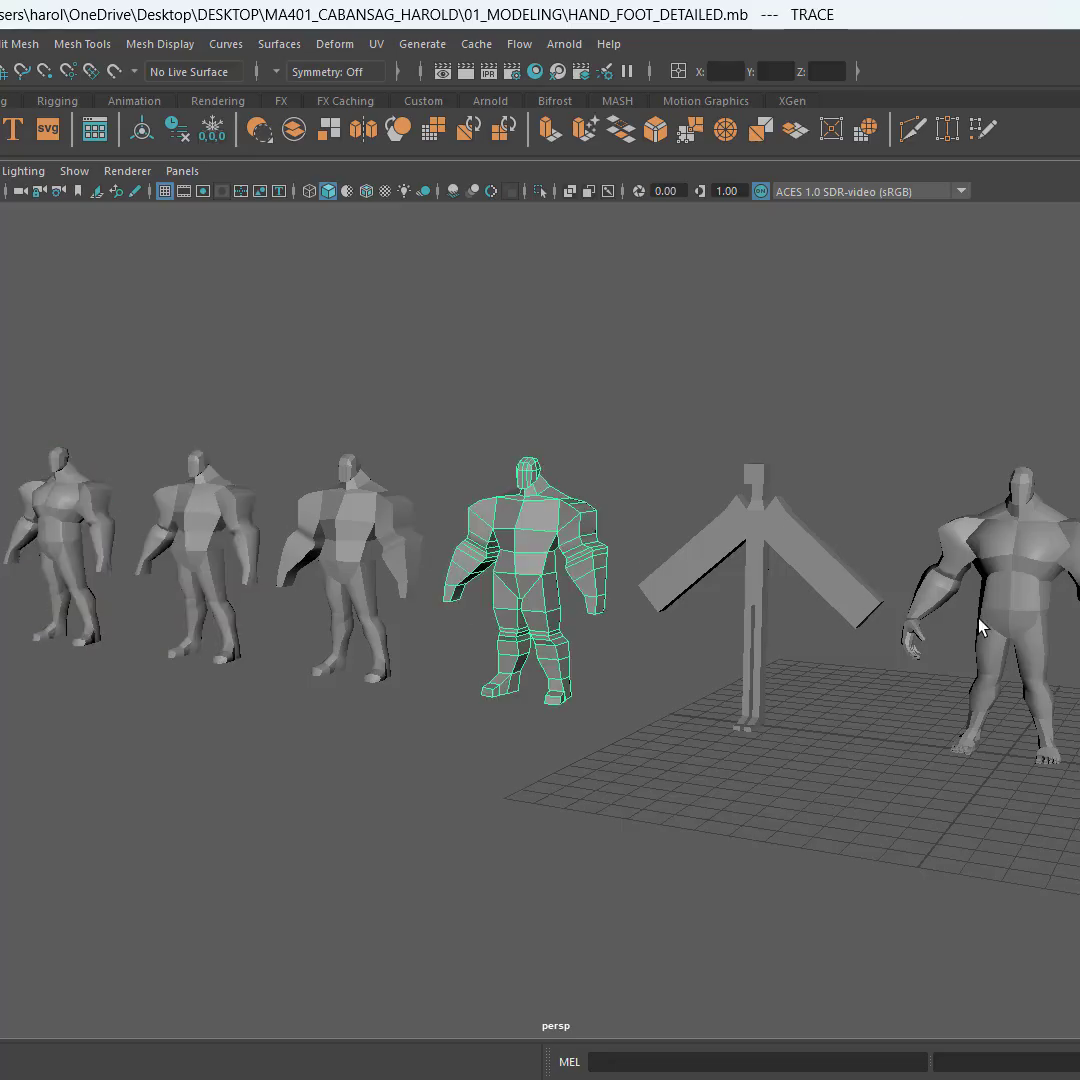
left_click(915, 780)
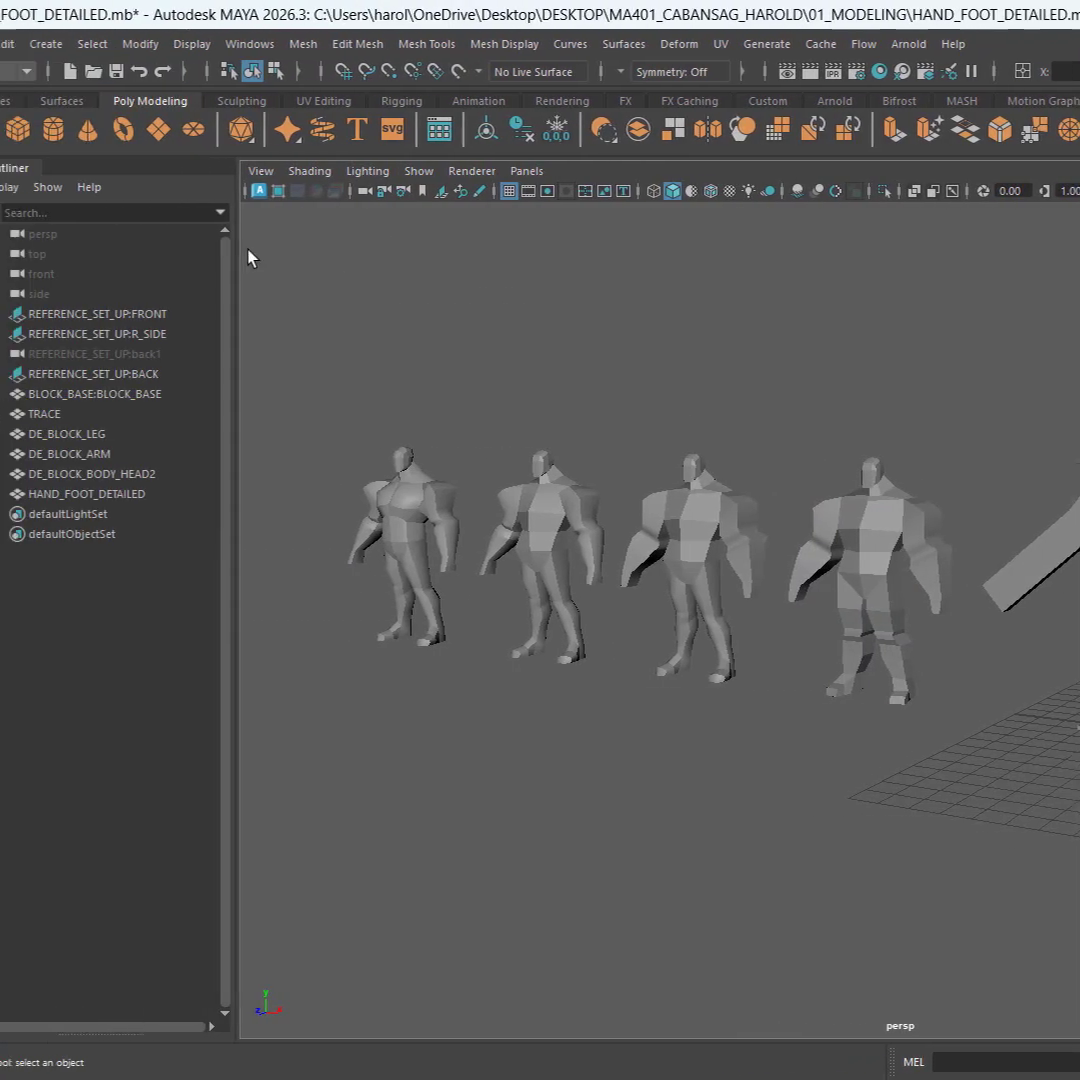
Step: Save the scene as CHARACTER_BASE.mb in the 01_MODELING folder, replacing the existing file
left_click(45, 47)
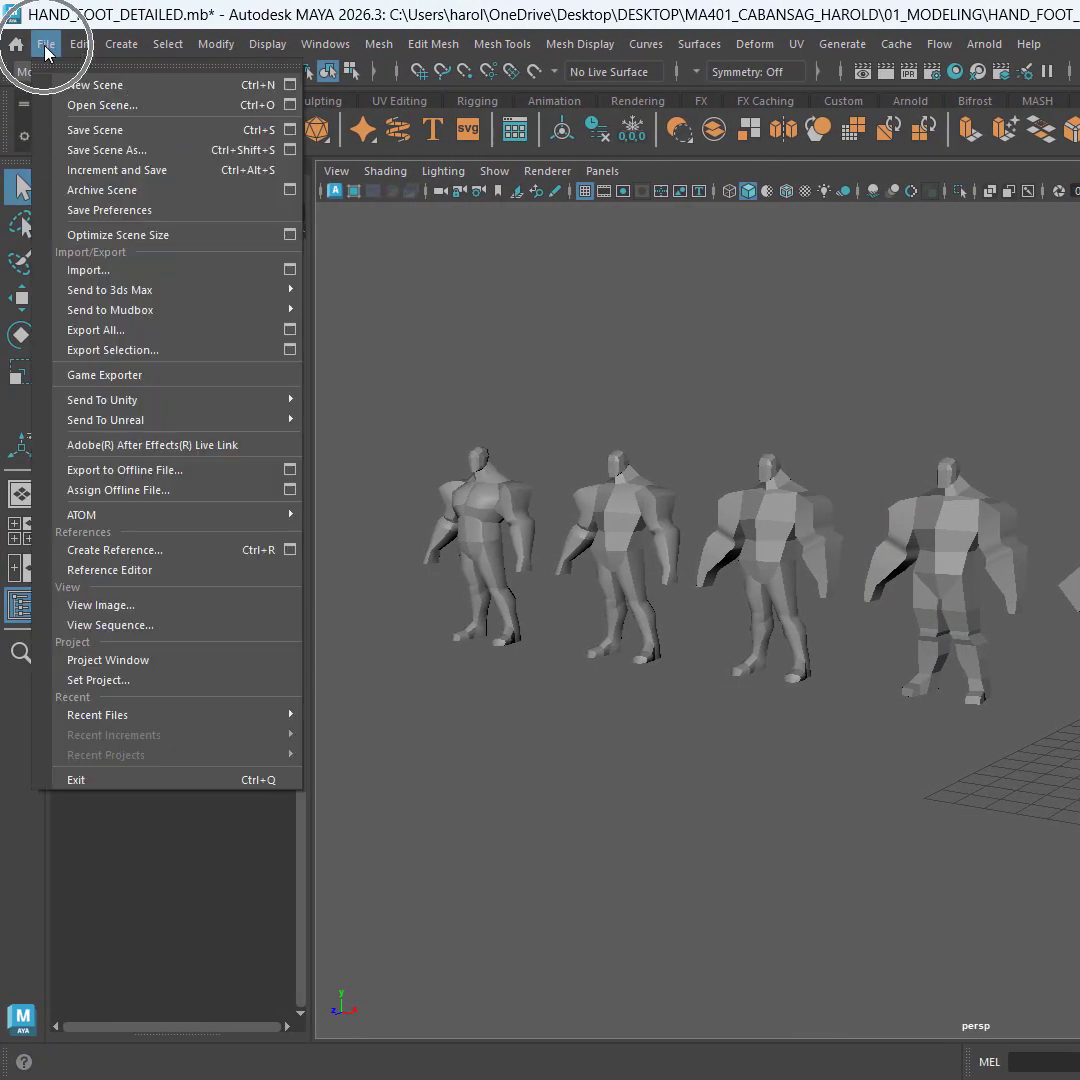
left_click(109, 152)
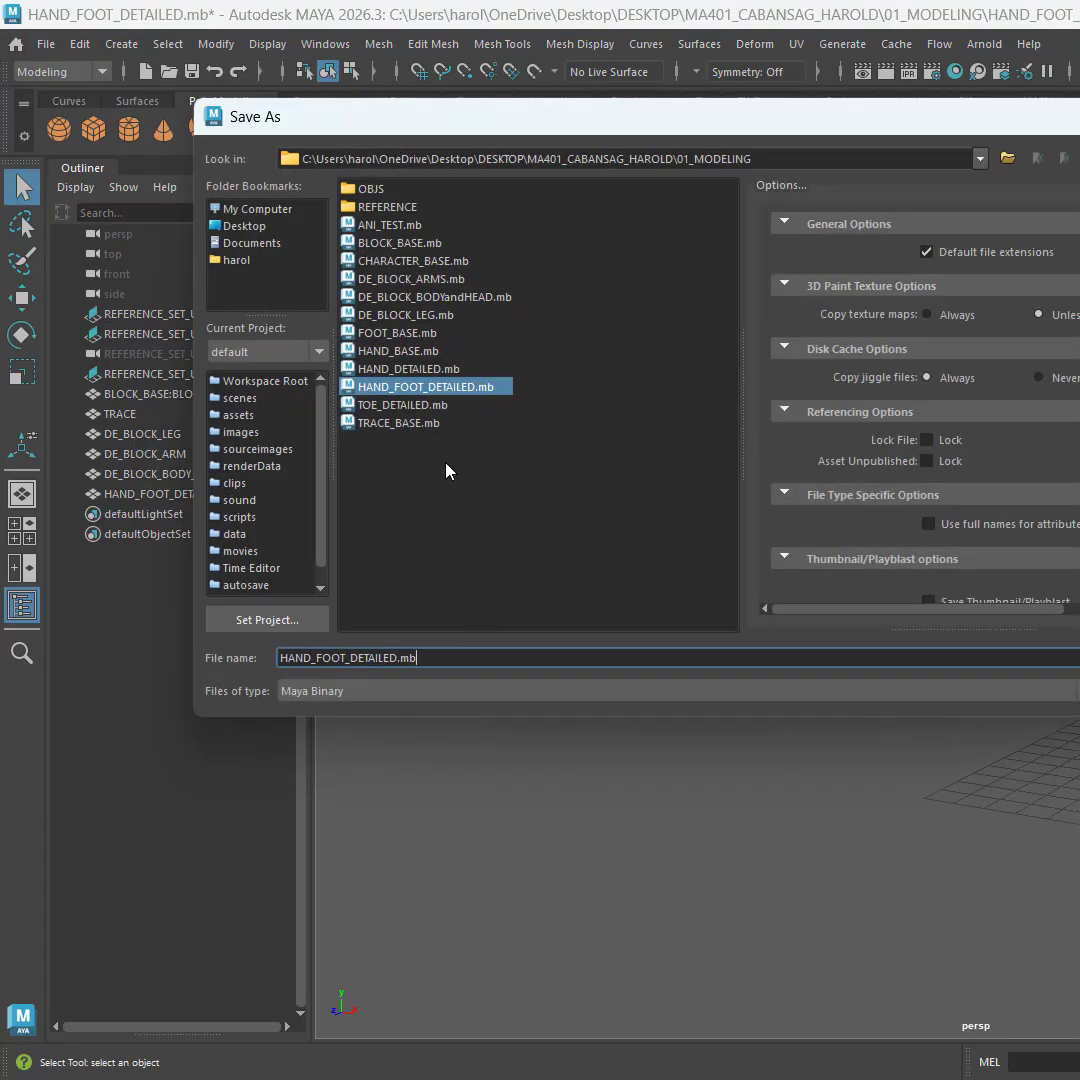
left_click(438, 262)
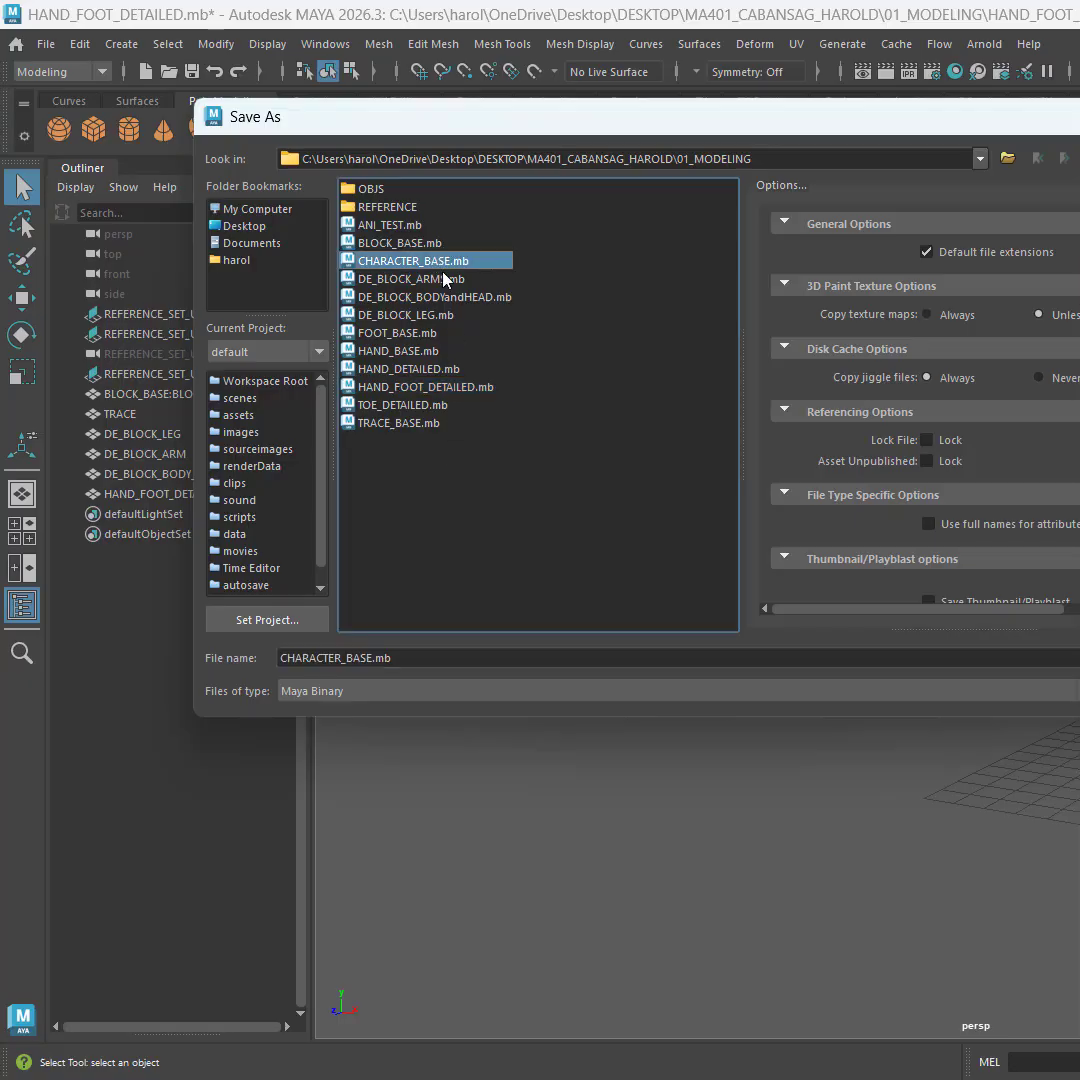
key("Return")
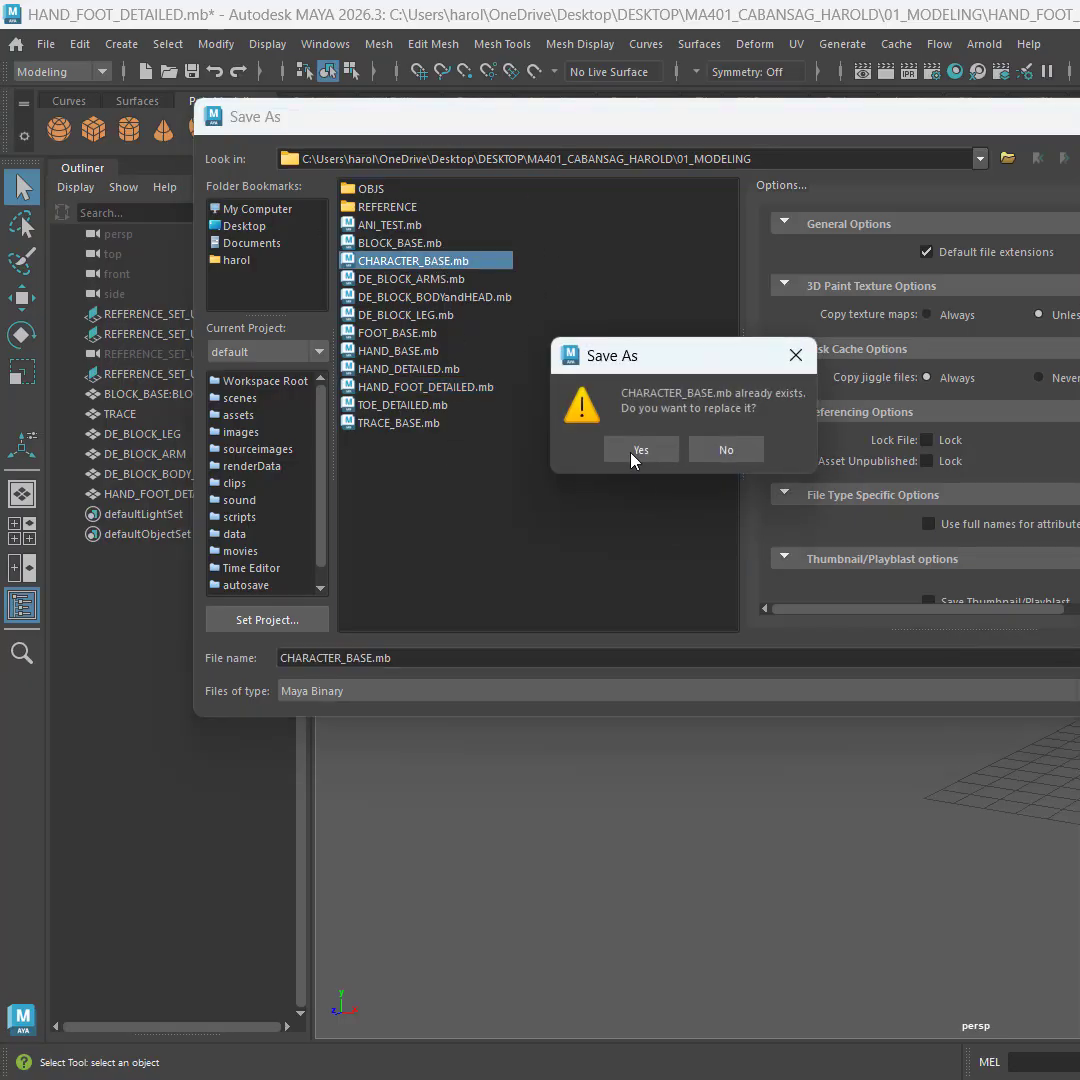
left_click(640, 446)
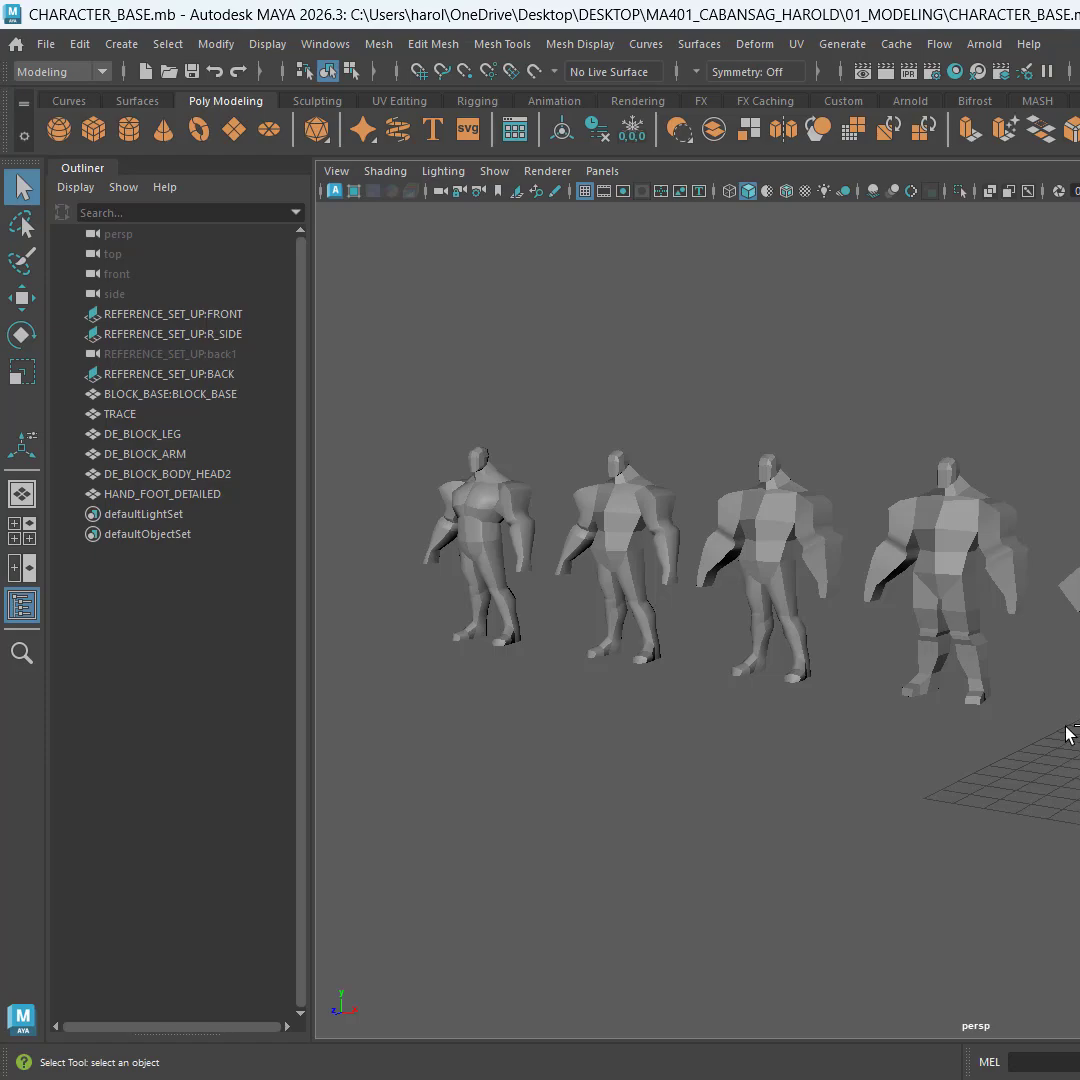
Step: Hide the block base, TRACE, DE_BLOCK_LEG and DE_BLOCK_ARM figures, leaving DE_BLOCK_BODY_HEAD2 and HAND_FOOT_DETAILED visible
left_click_drag(1067, 729, 1063, 736, "alt")
middle_click_drag(690, 520, 727, 555, "alt")
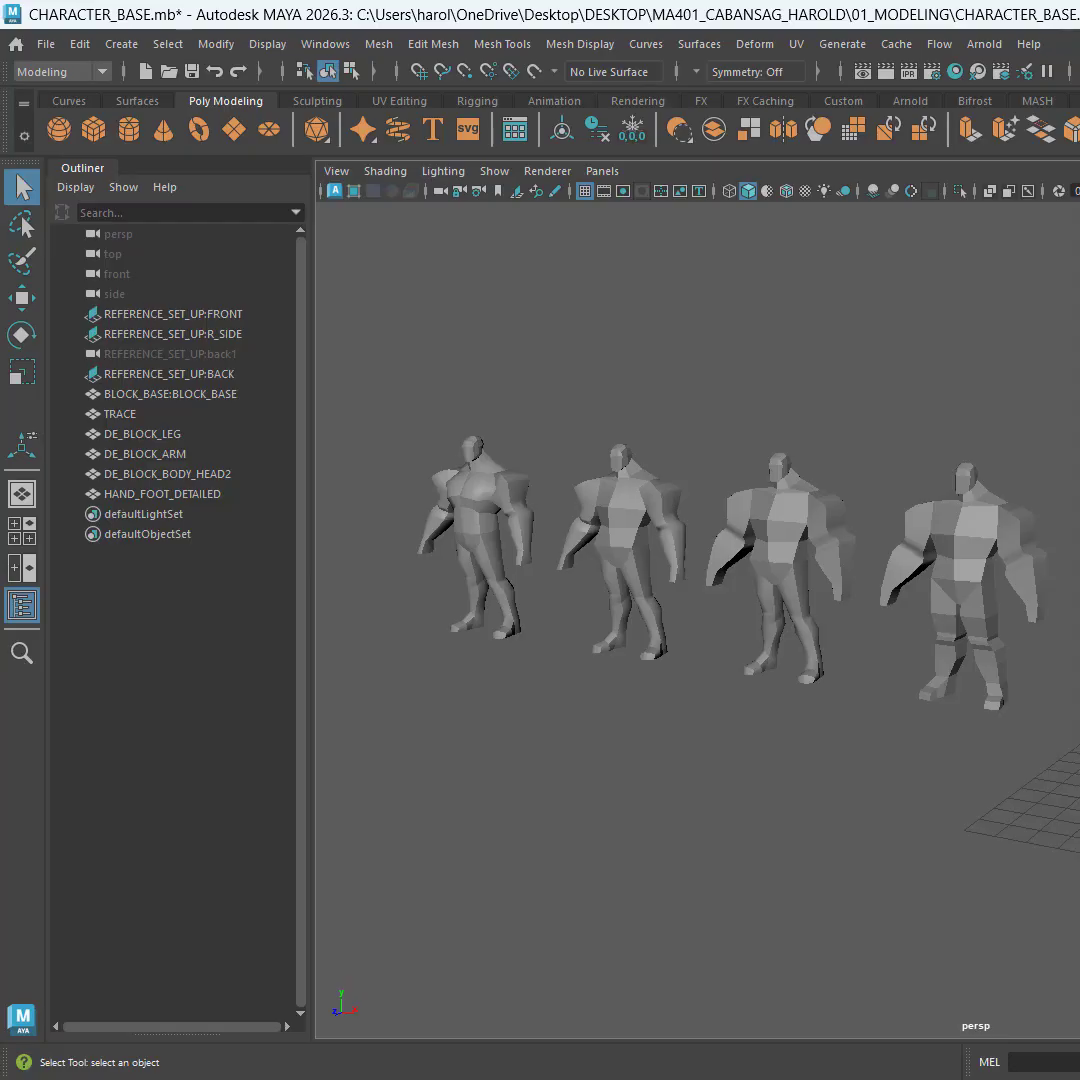
left_click_drag(365, 365, 1079, 789)
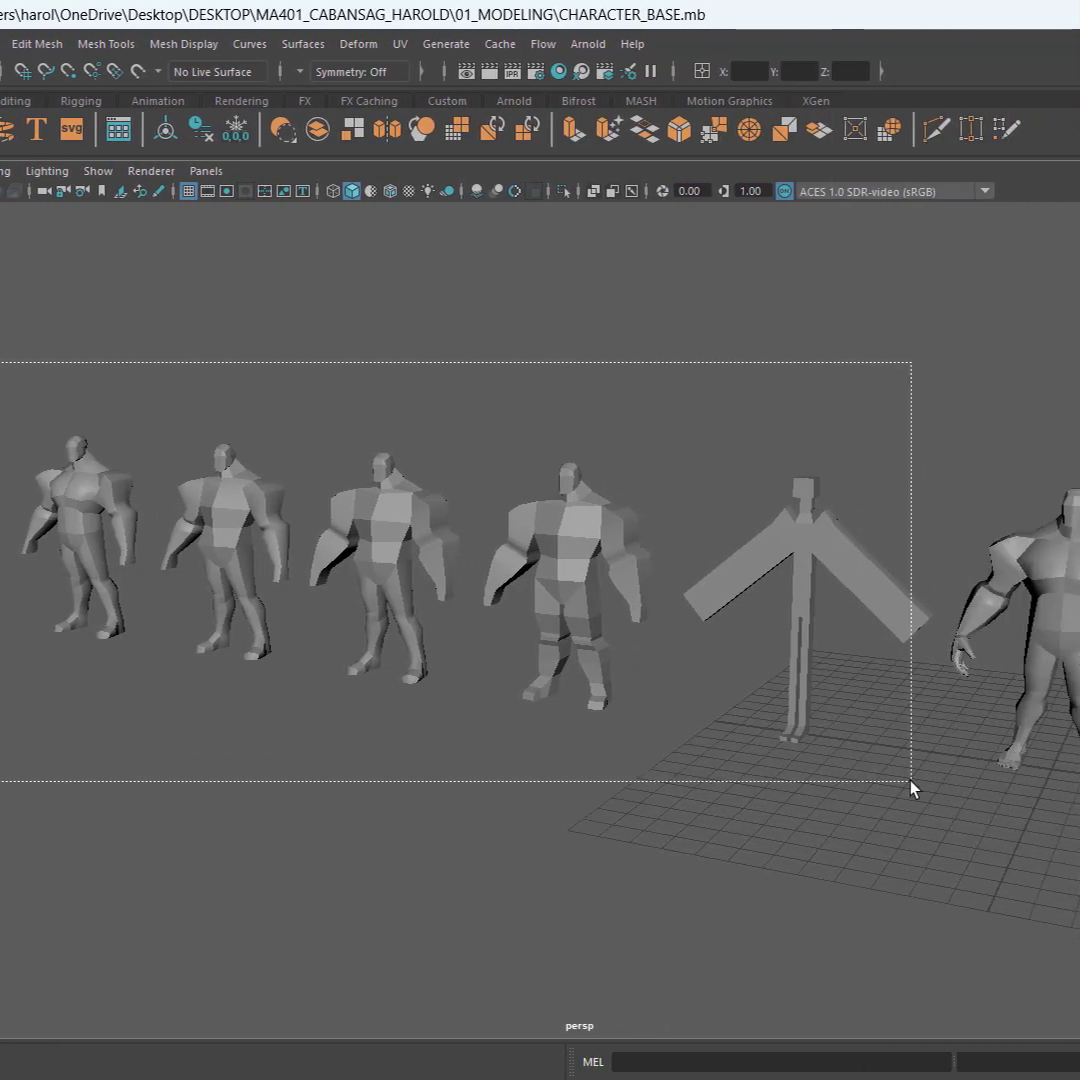
left_click_drag(910, 787, 910, 787)
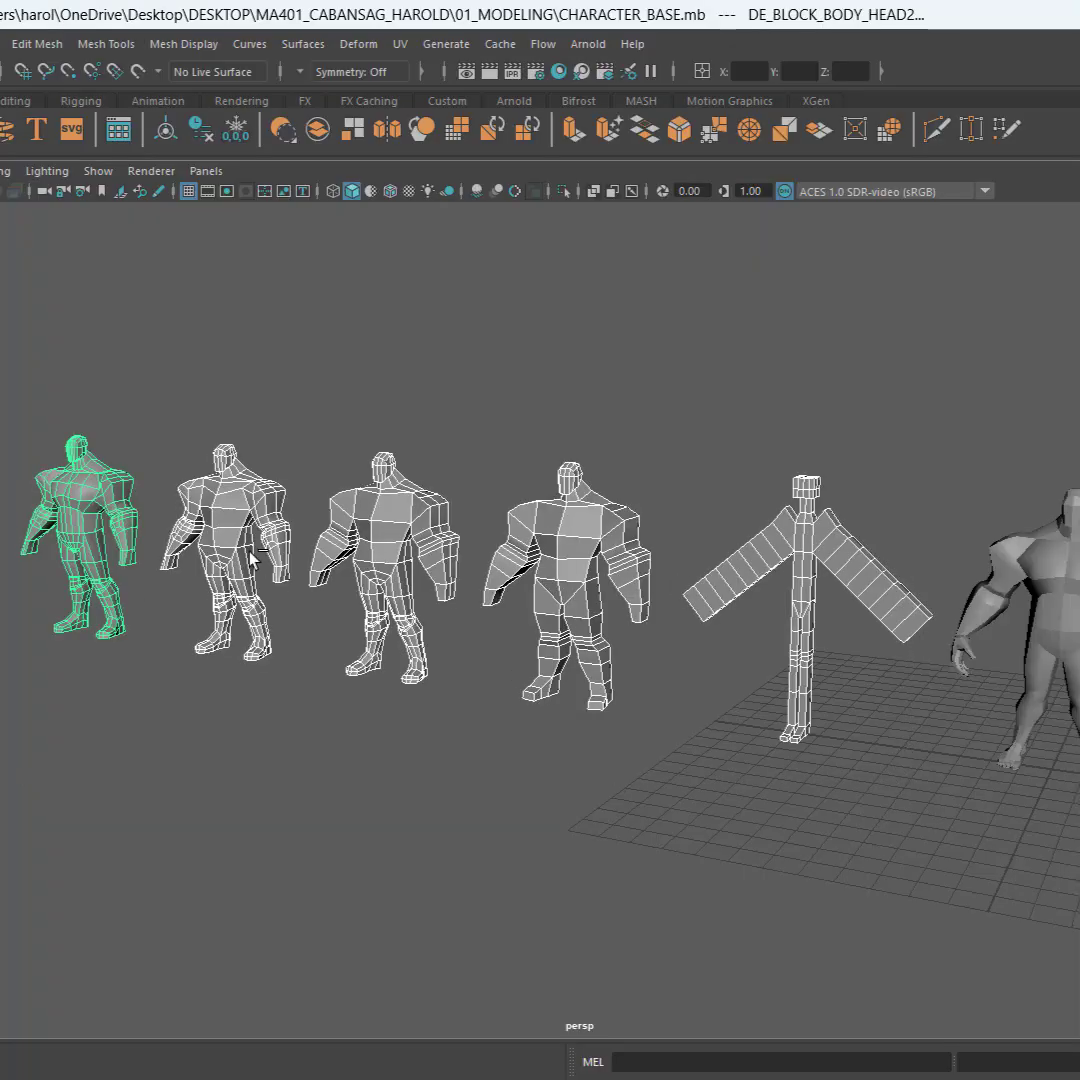
left_click(72, 442, "ctrl")
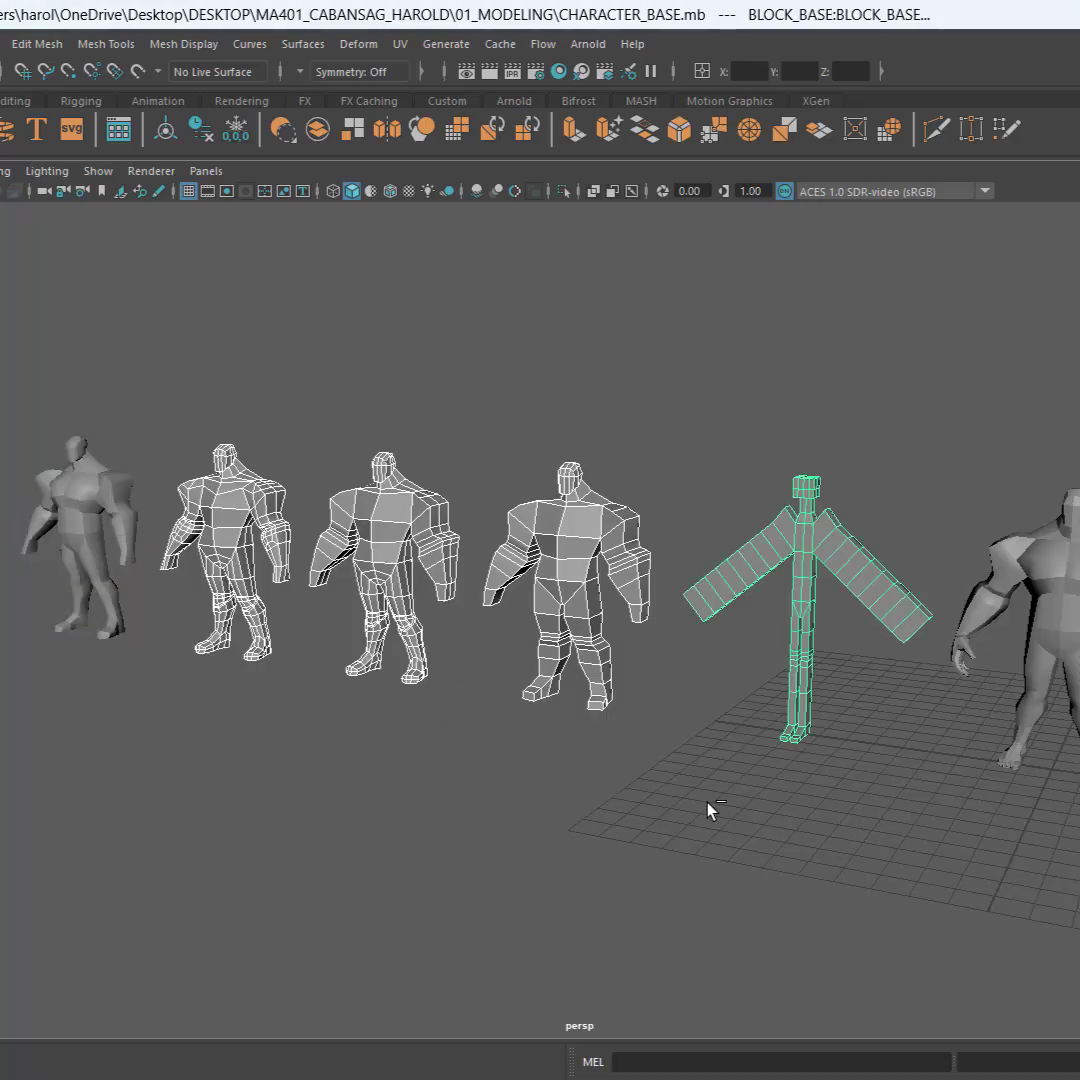
key("ctrl+h")
Step: Move the HAND_FOOT_DETAILED figure along X off the grid to just beyond the DE_BLOCK_BODY_HEAD2 figure
middle_click_drag(677, 790, 554, 738, "alt")
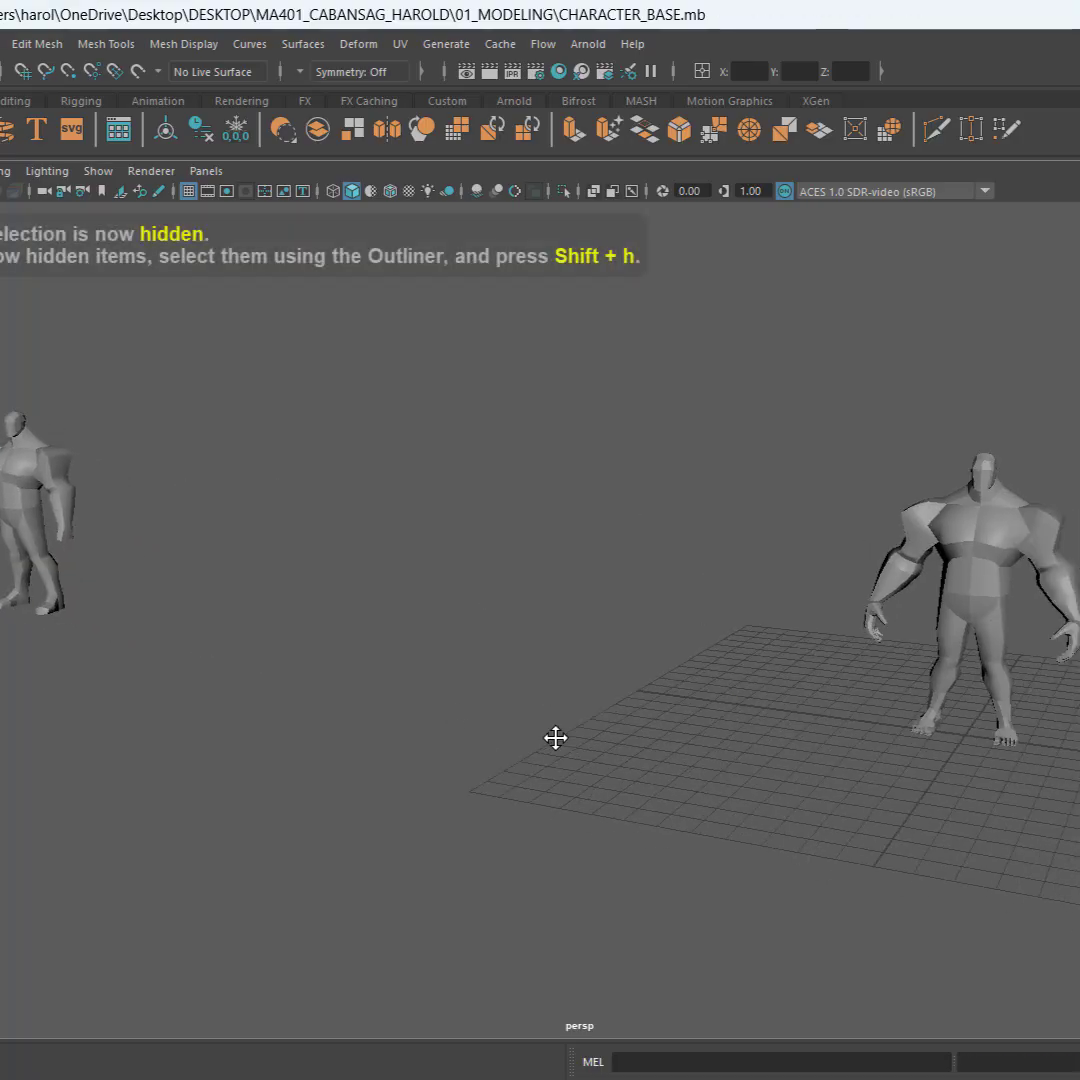
scroll(989, 748, "up", 3)
middle_click_drag(848, 736, 640, 696, "alt")
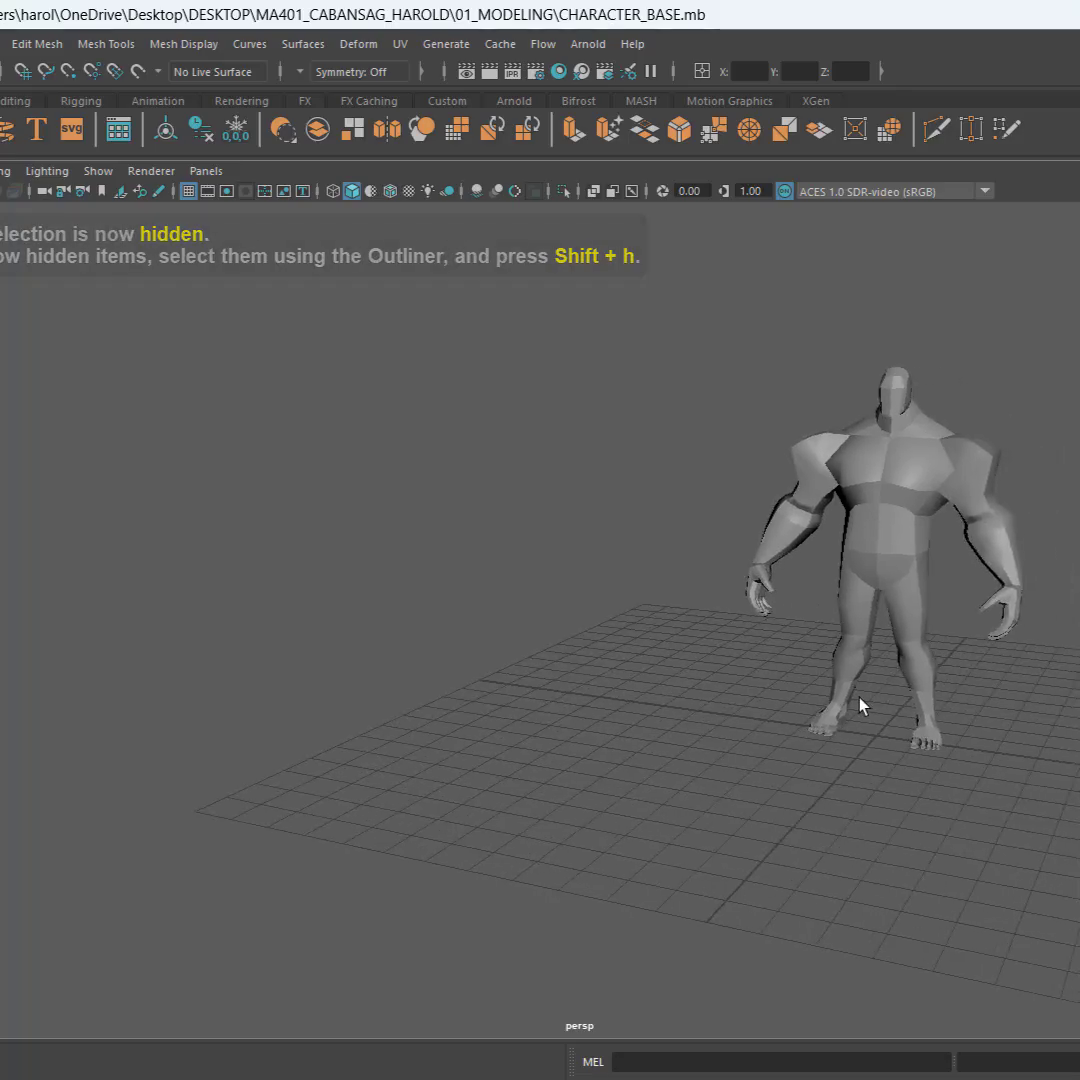
left_click(838, 676)
left_click_drag(822, 765, 784, 745, "alt")
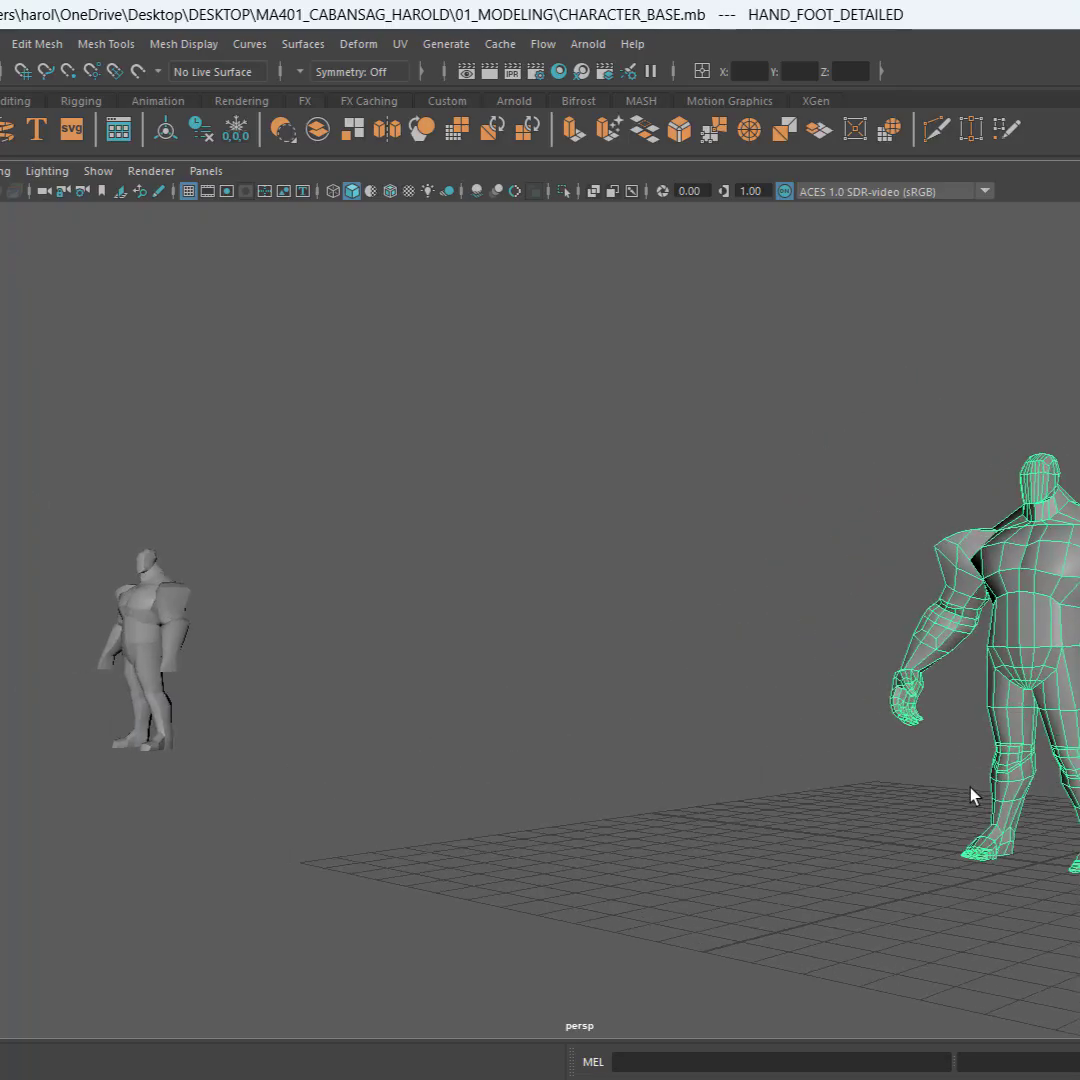
left_click(155, 748)
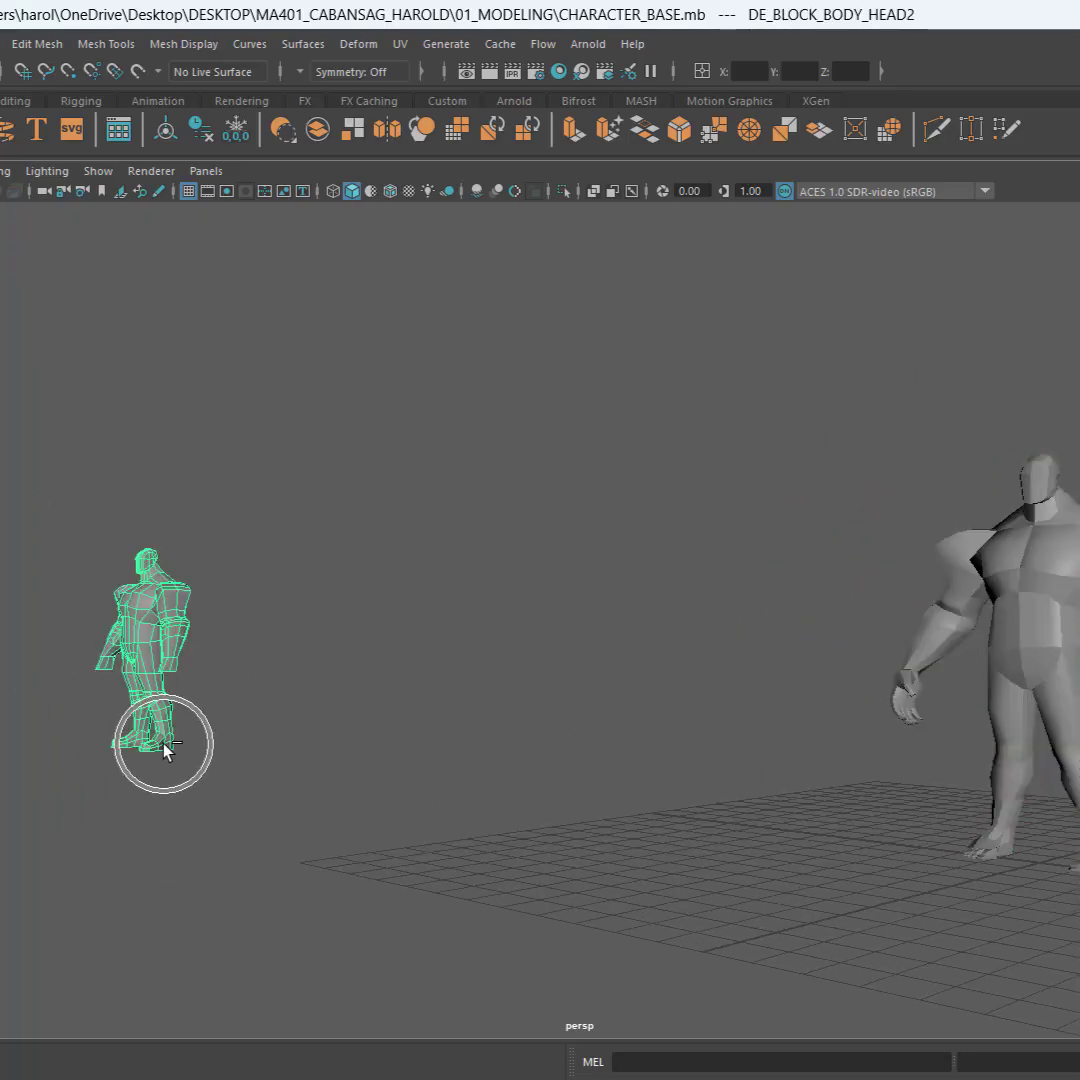
left_click(1022, 843)
middle_click_drag(1022, 843, 963, 828, "alt")
left_click_drag(963, 835, 907, 906, "alt")
key("w")
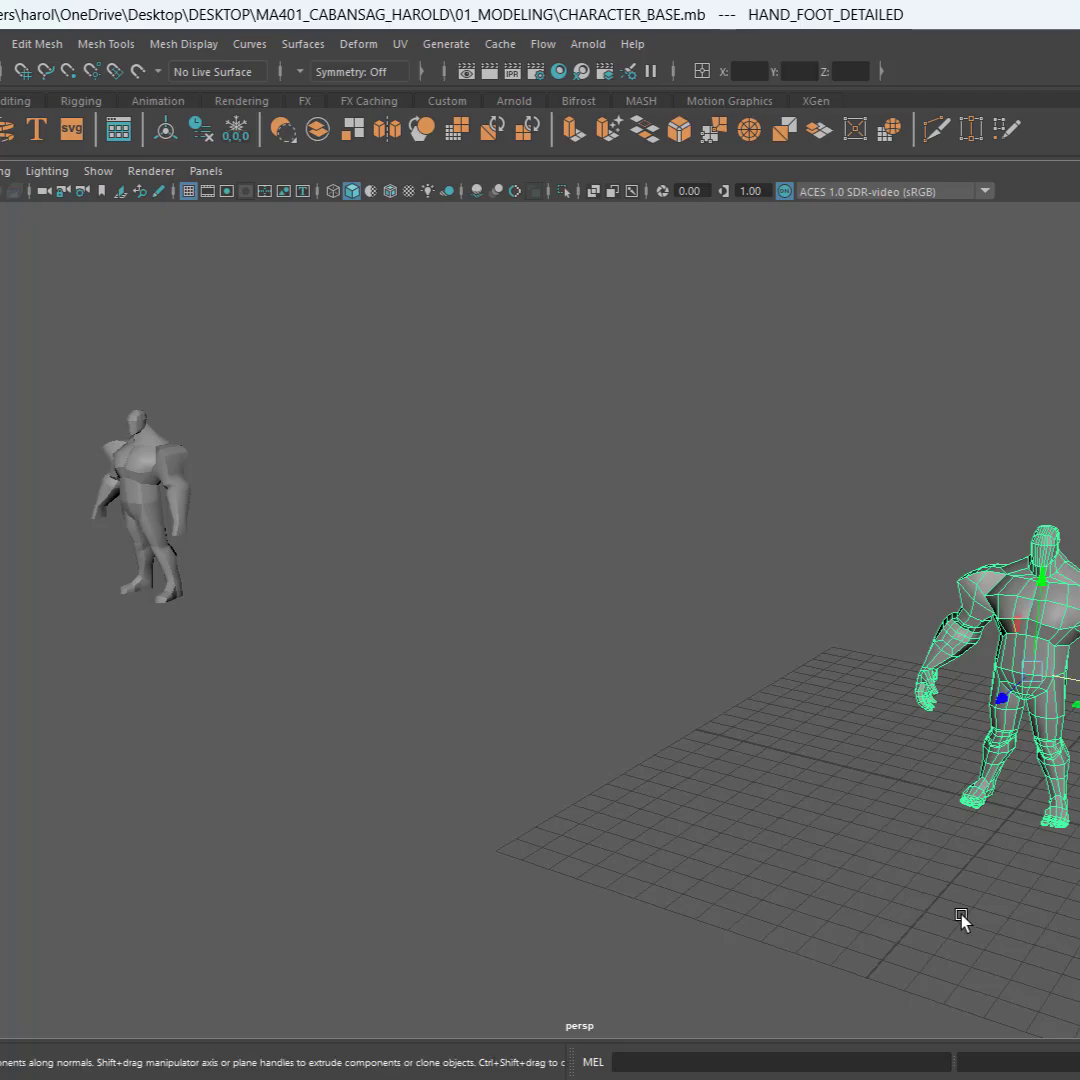
scroll(894, 884, "down", 3)
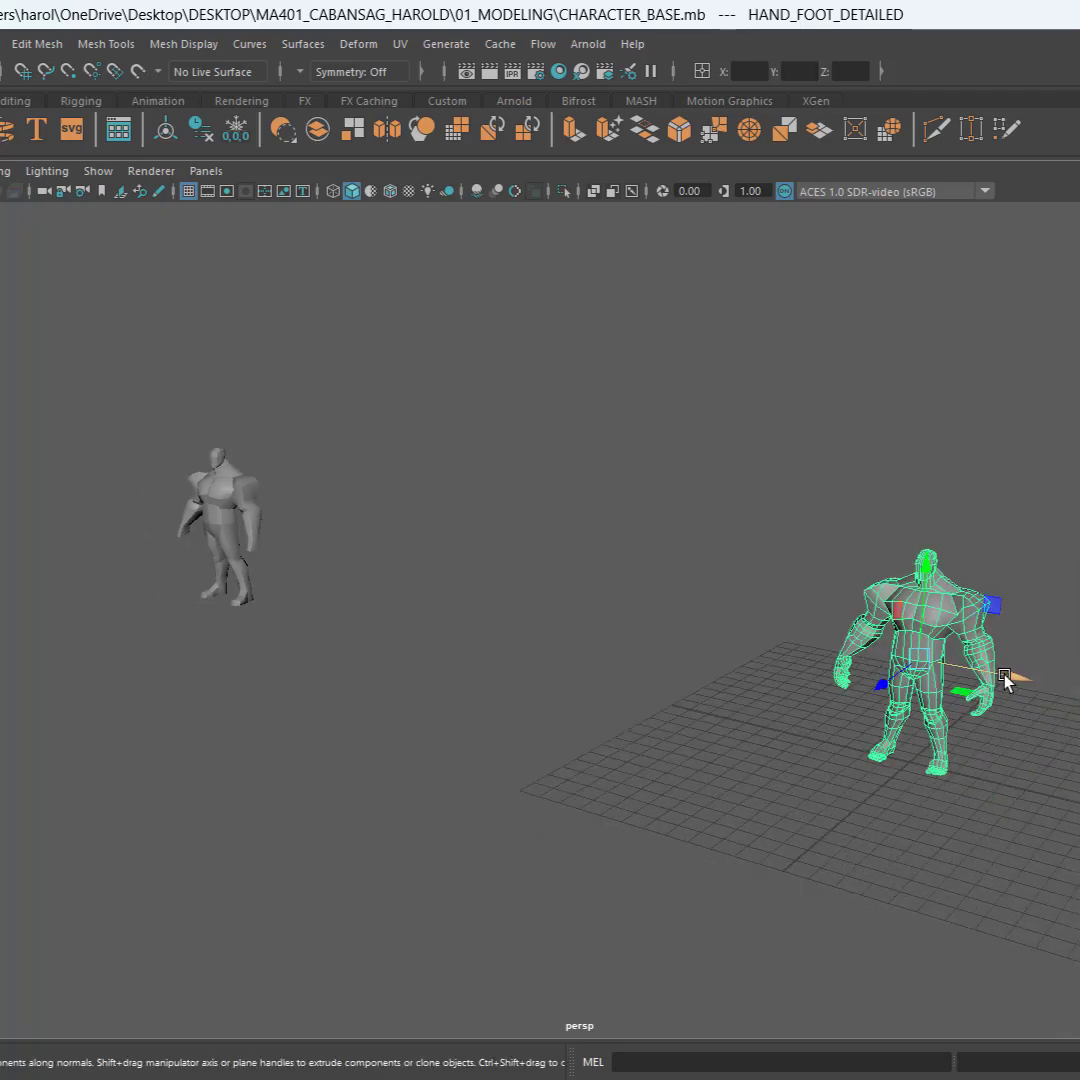
left_click_drag(1005, 678, 167, 512)
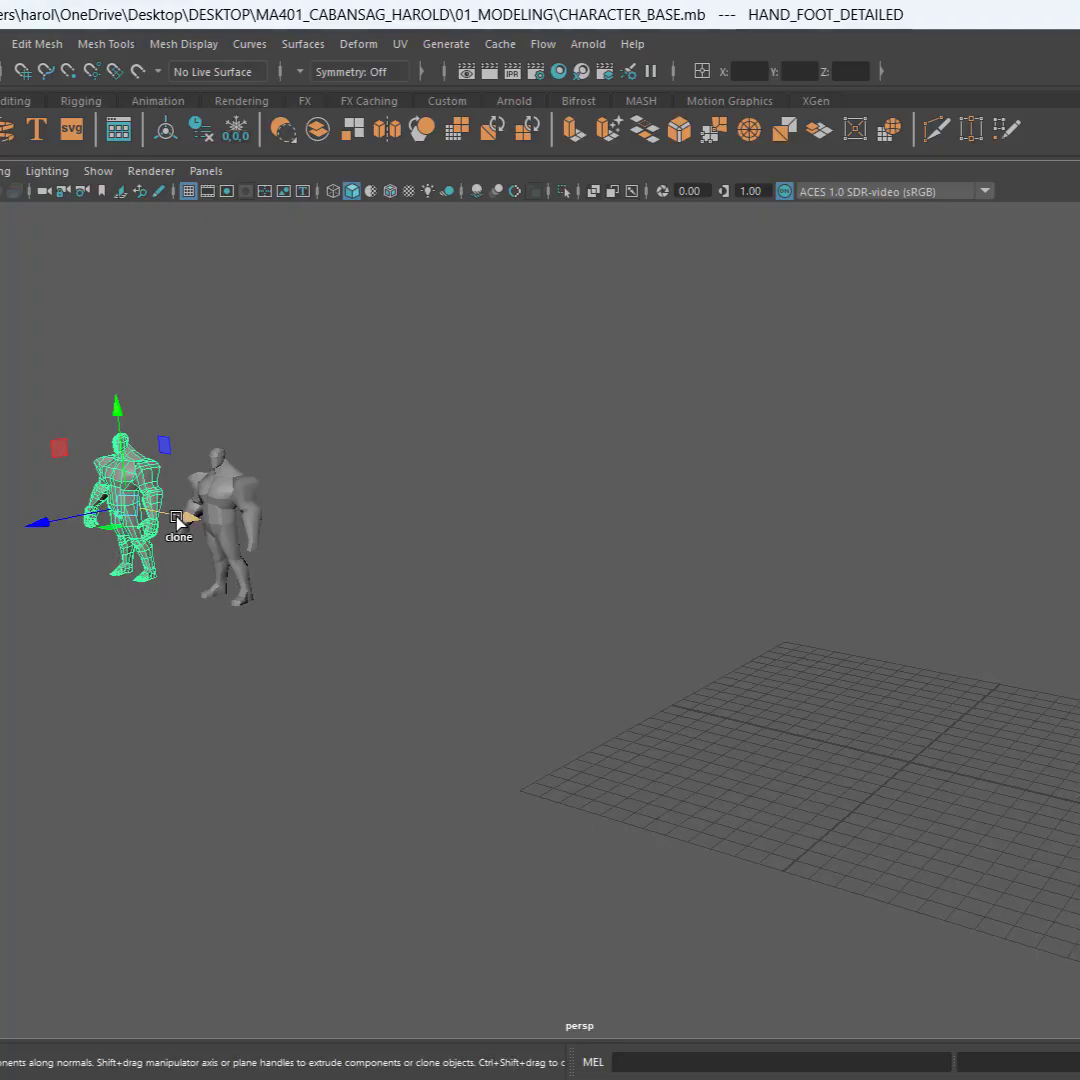
Step: Clone the HAND_FOOT_DETAILED figure along X back onto the grid and set the copy's X position to 0
left_click_drag(178, 520, 955, 683, "shift")
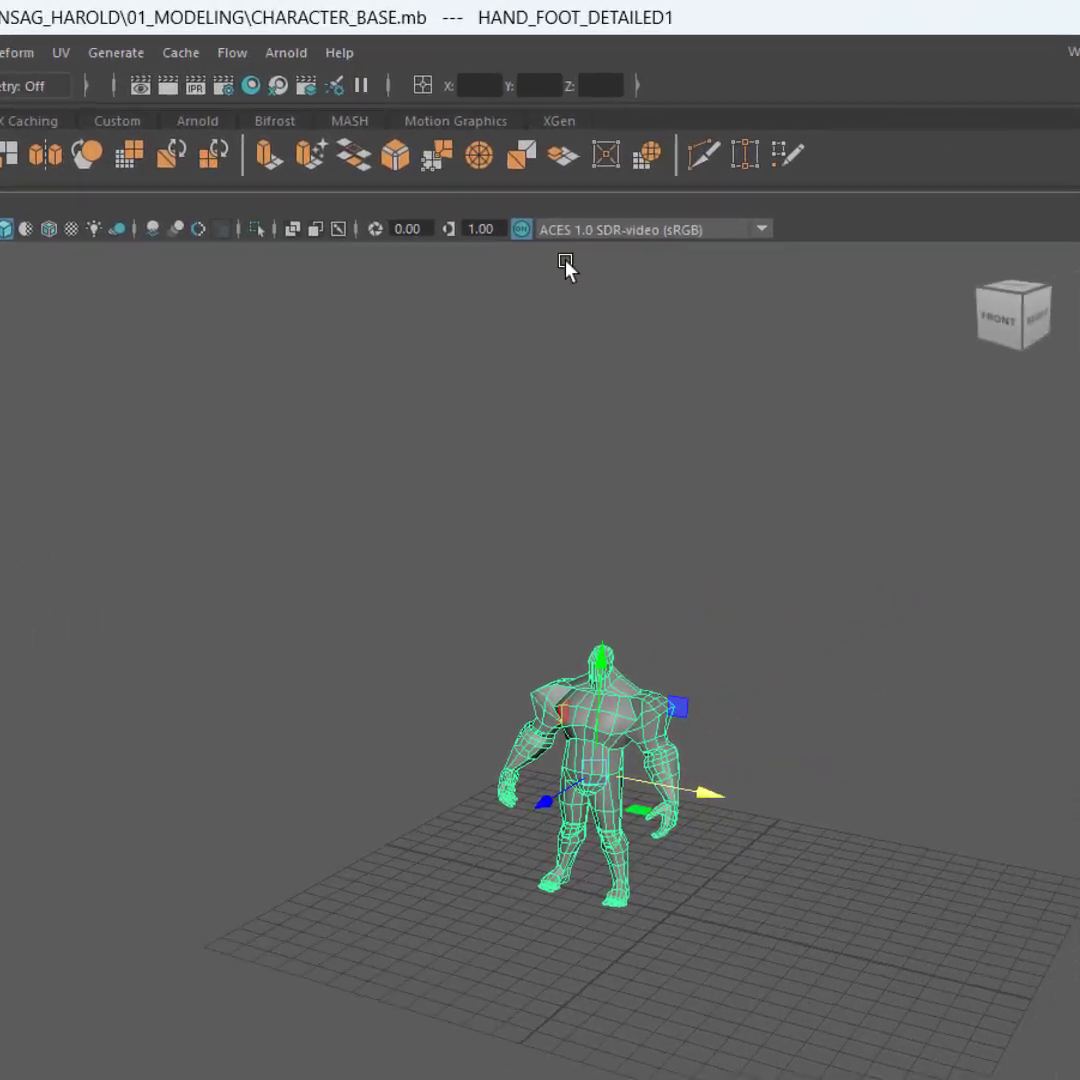
type("0")
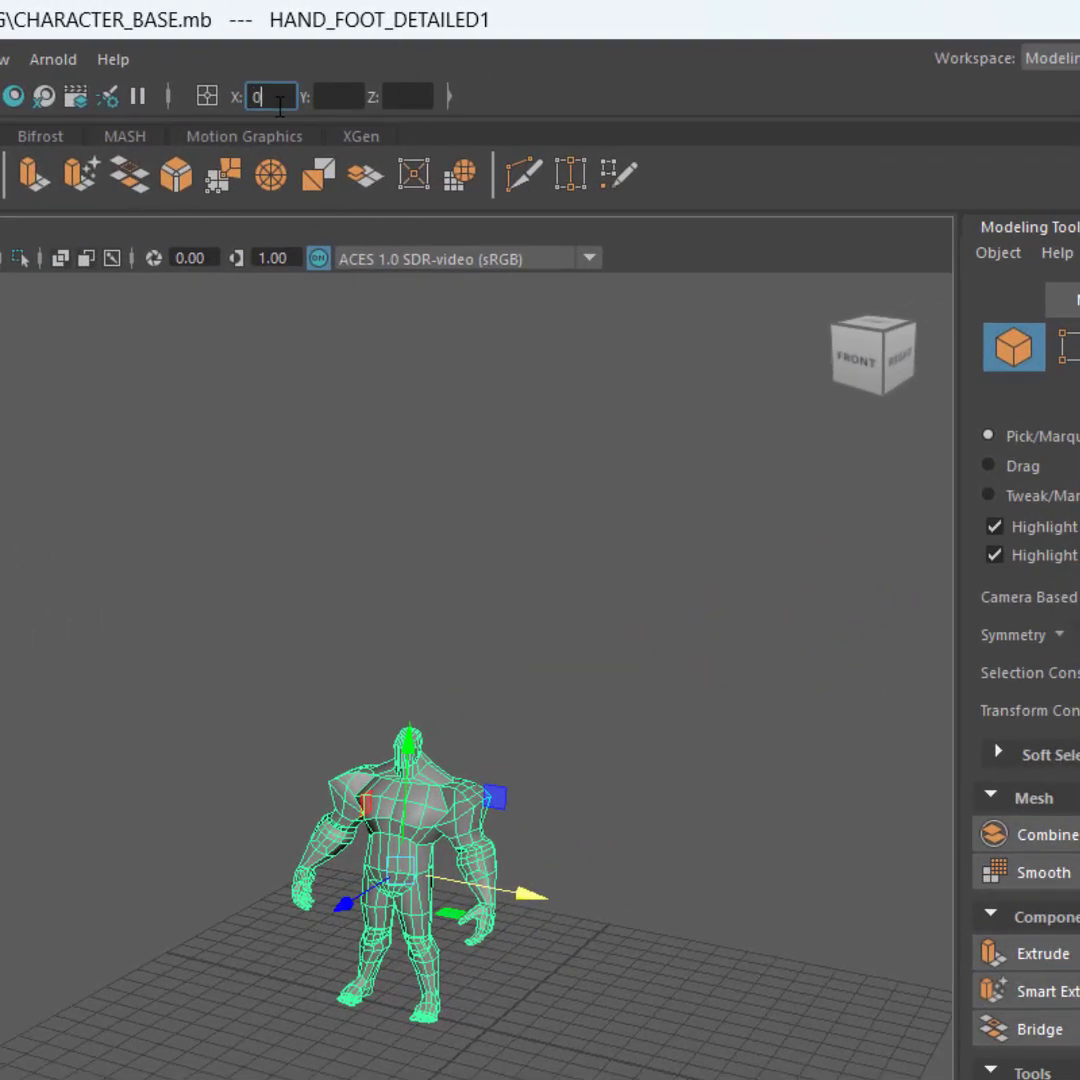
key("Return")
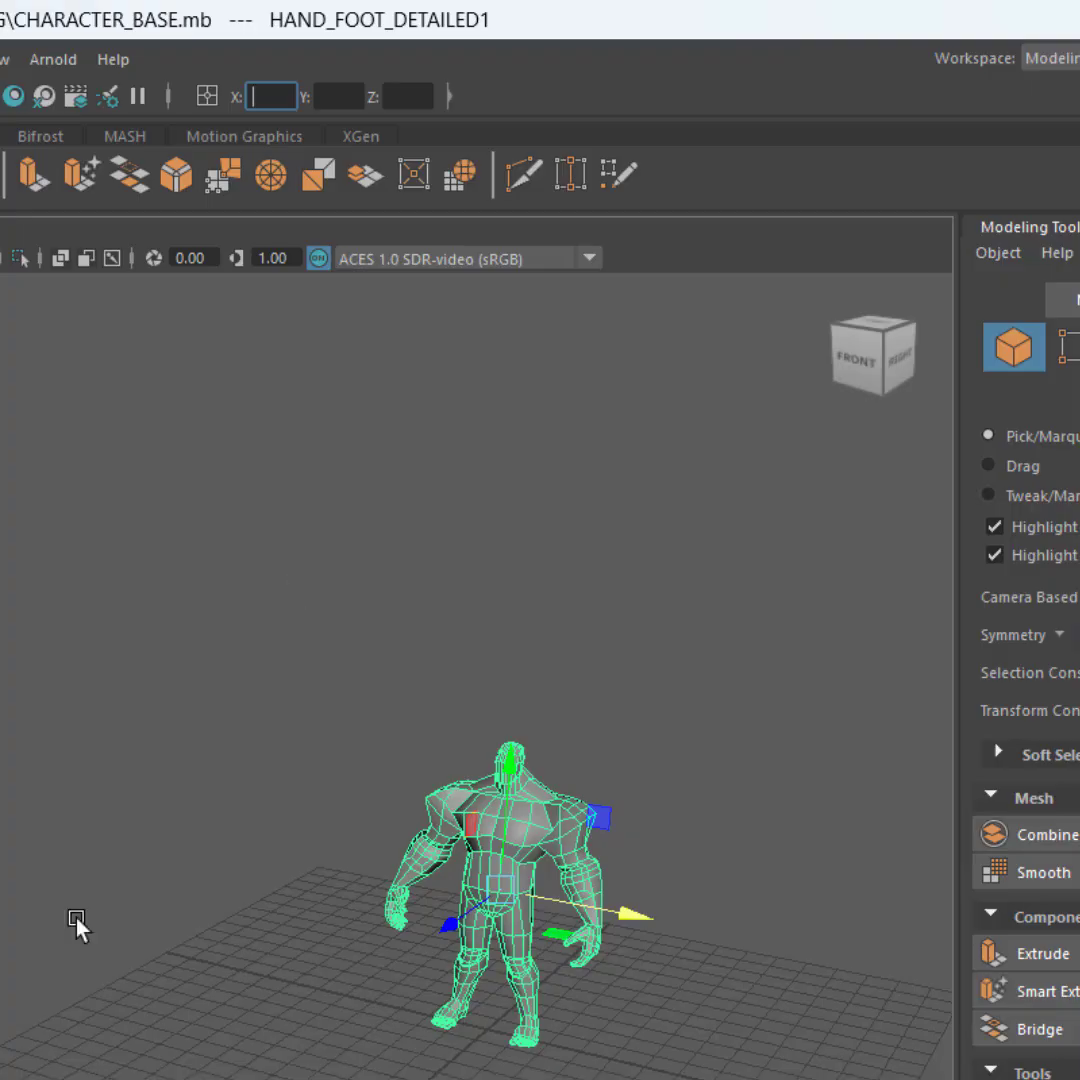
Step: Delete the faces of both feet and lower shins on the cloned figure and return to object selection
middle_click_drag(137, 916, 5, 889, "alt")
scroll(457, 966, "up", 2)
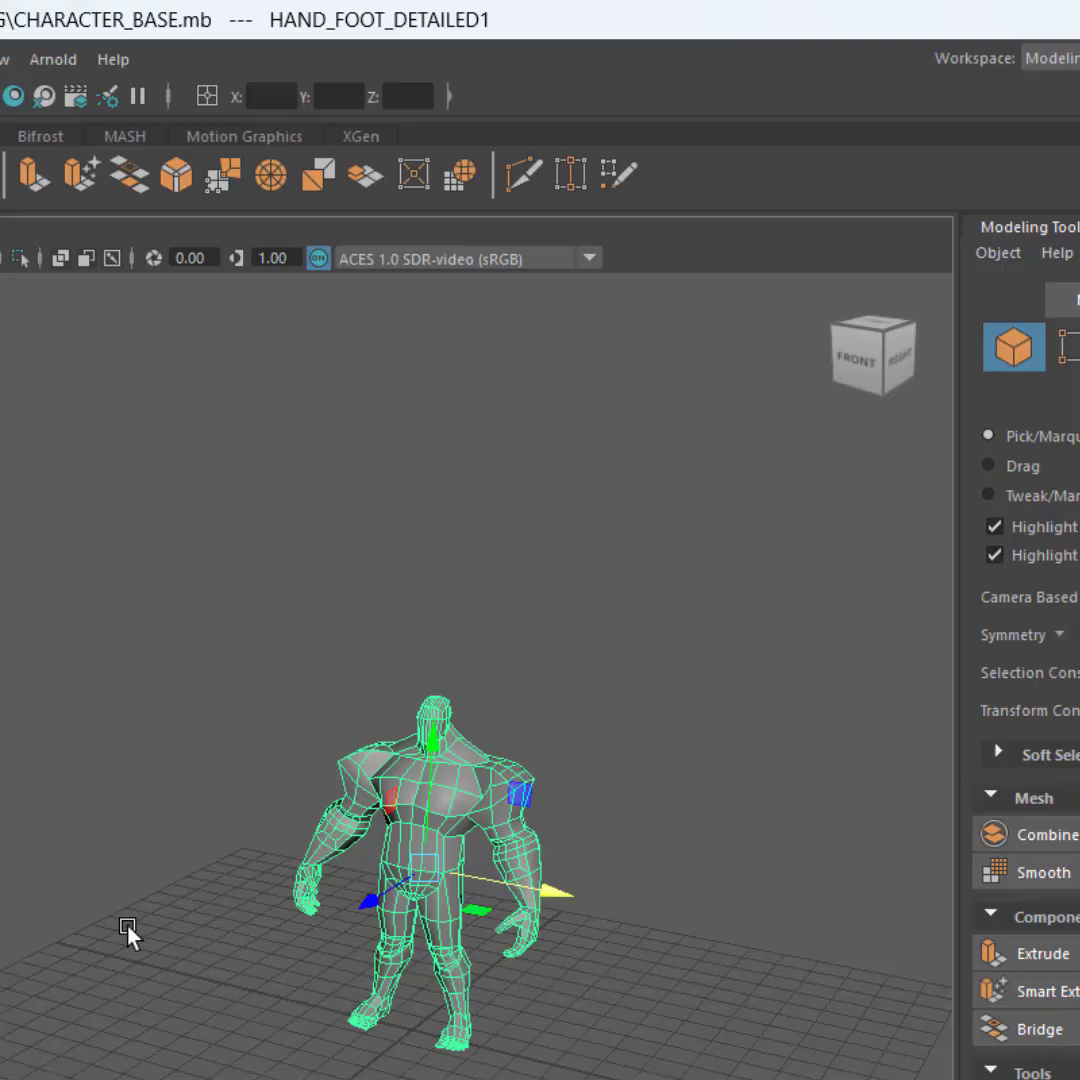
middle_click_drag(128, 930, 325, 937, "alt")
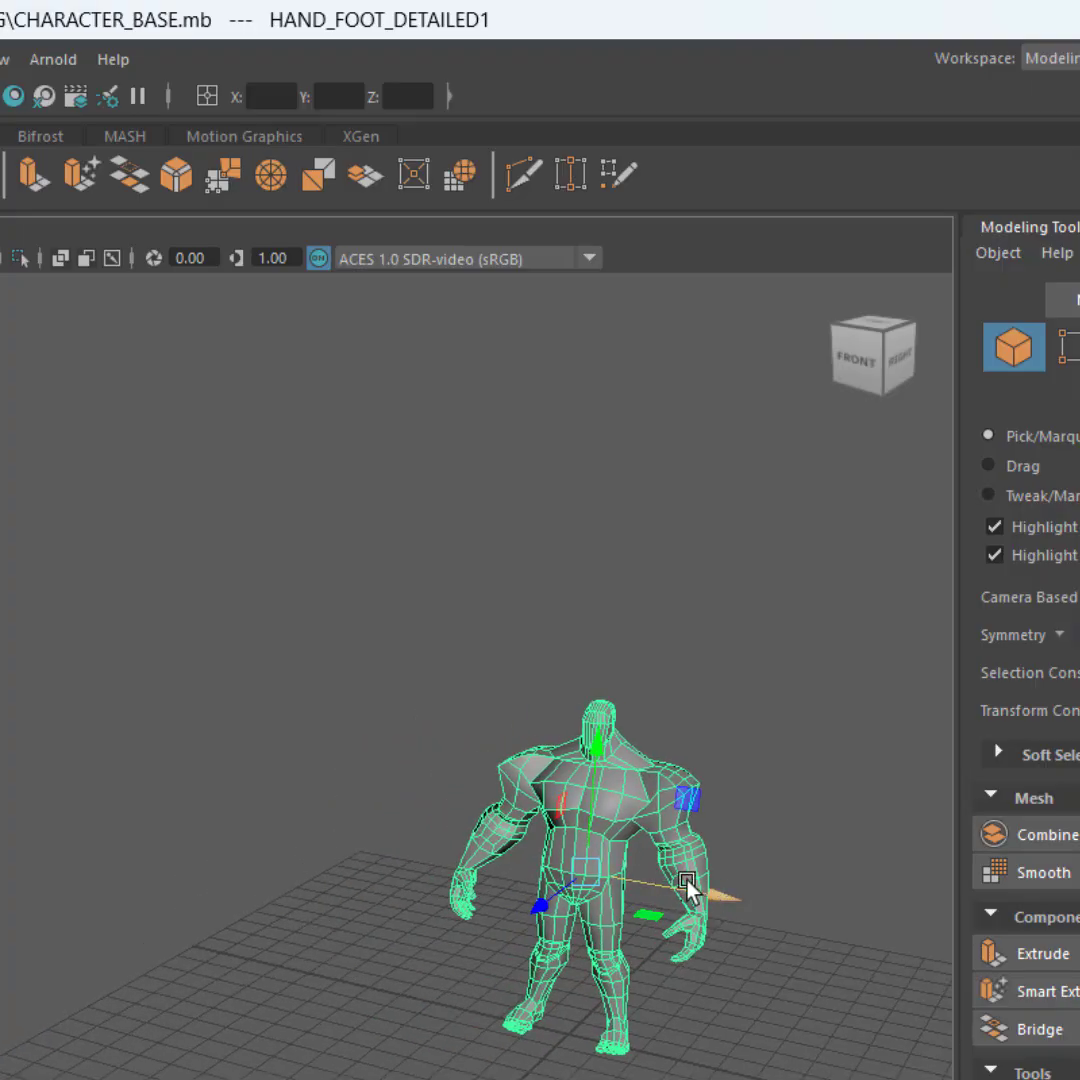
scroll(640, 870, "up", 1)
middle_click_drag(581, 849, 472, 976, "alt")
scroll(472, 976, "up", 2)
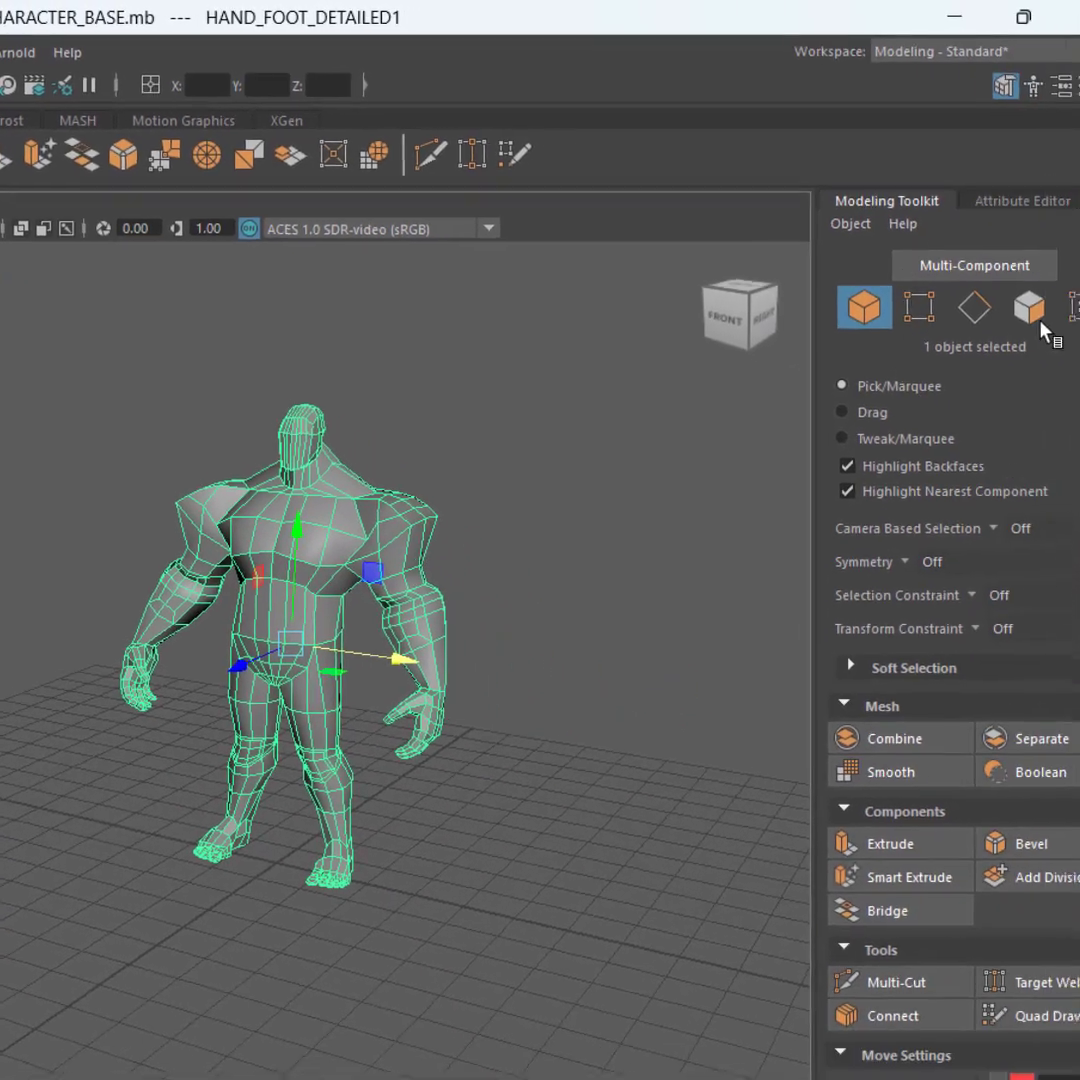
left_click(1079, 347)
left_click_drag(578, 717, 450, 848, "alt")
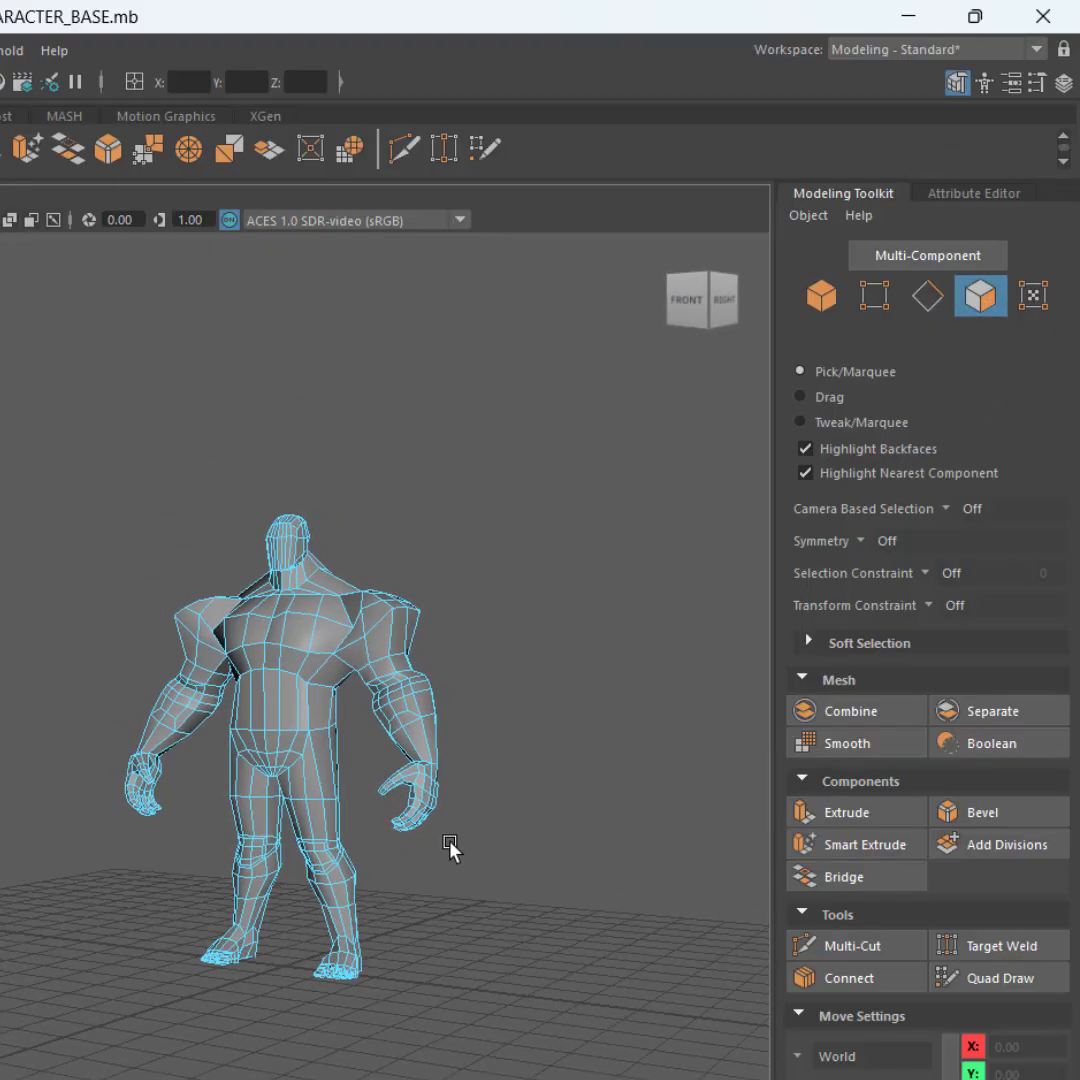
left_click_drag(107, 1031, 114, 636)
key("Delete")
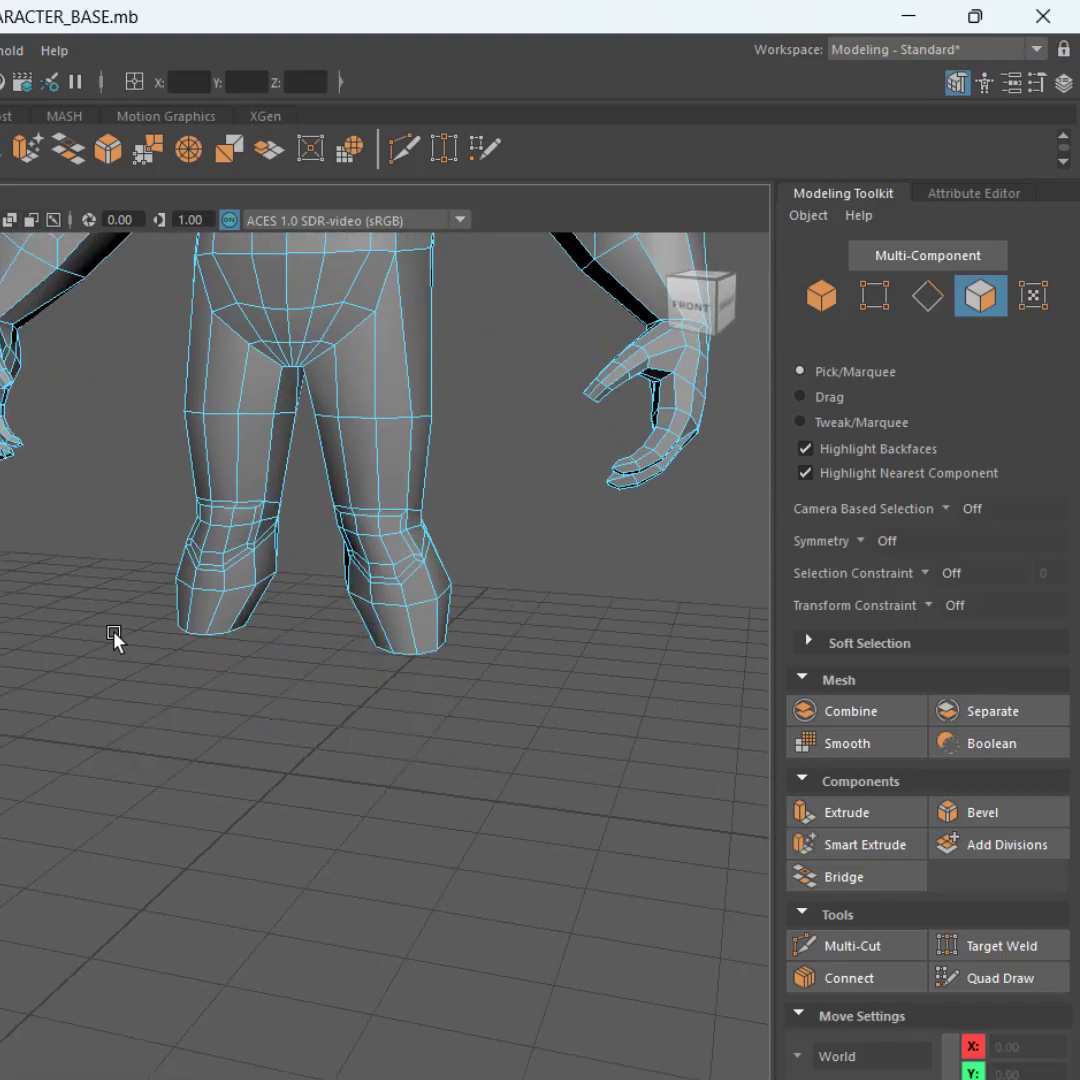
left_click_drag(211, 692, 190, 755, "alt")
left_click(822, 295)
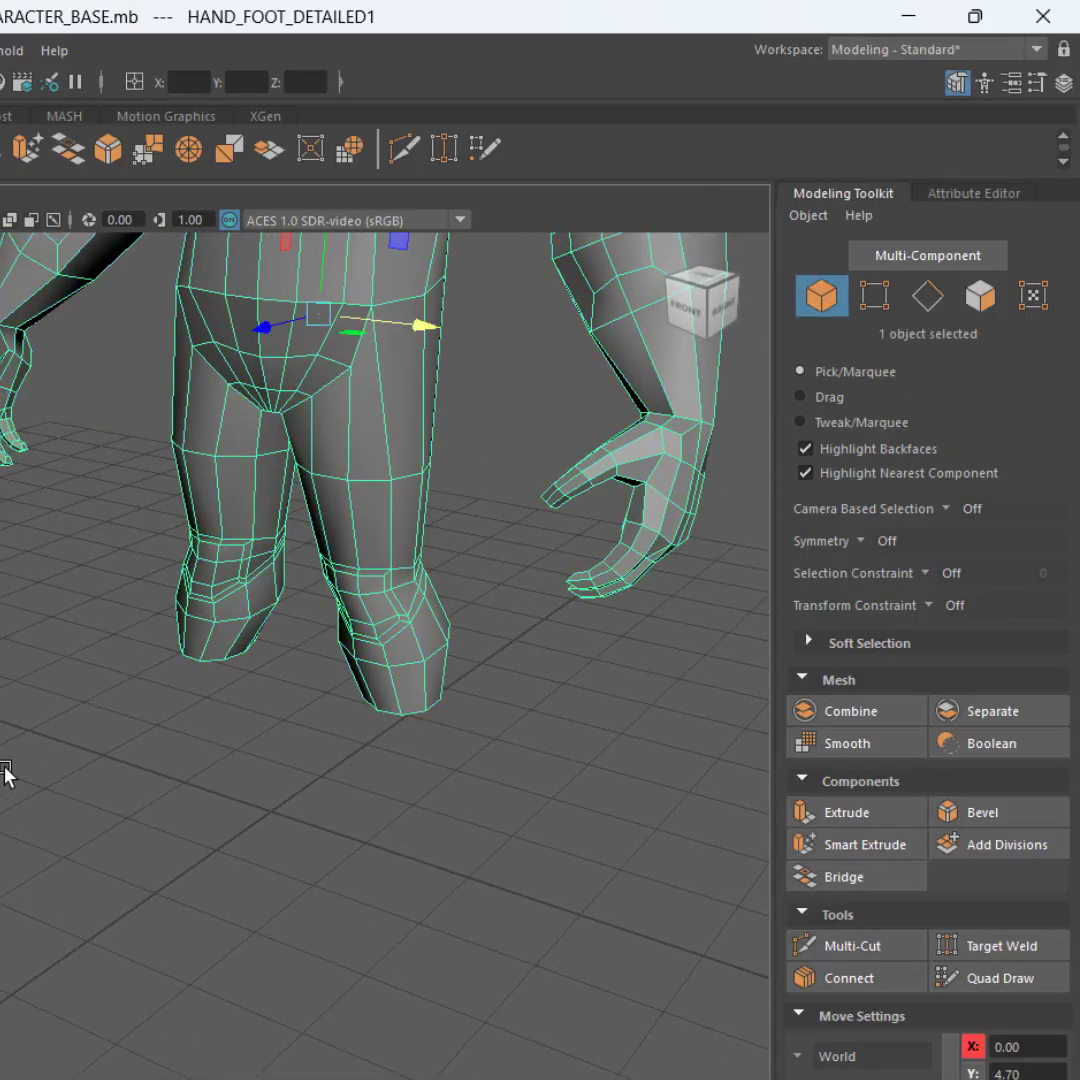
Step: Clone the DE_BLOCK_BODY_HEAD2 figure along X toward the grid and hide the two original figures off the grid
key("f")
scroll(5, 775, "down", 5)
middle_click_drag(5, 780, 222, 875, "alt")
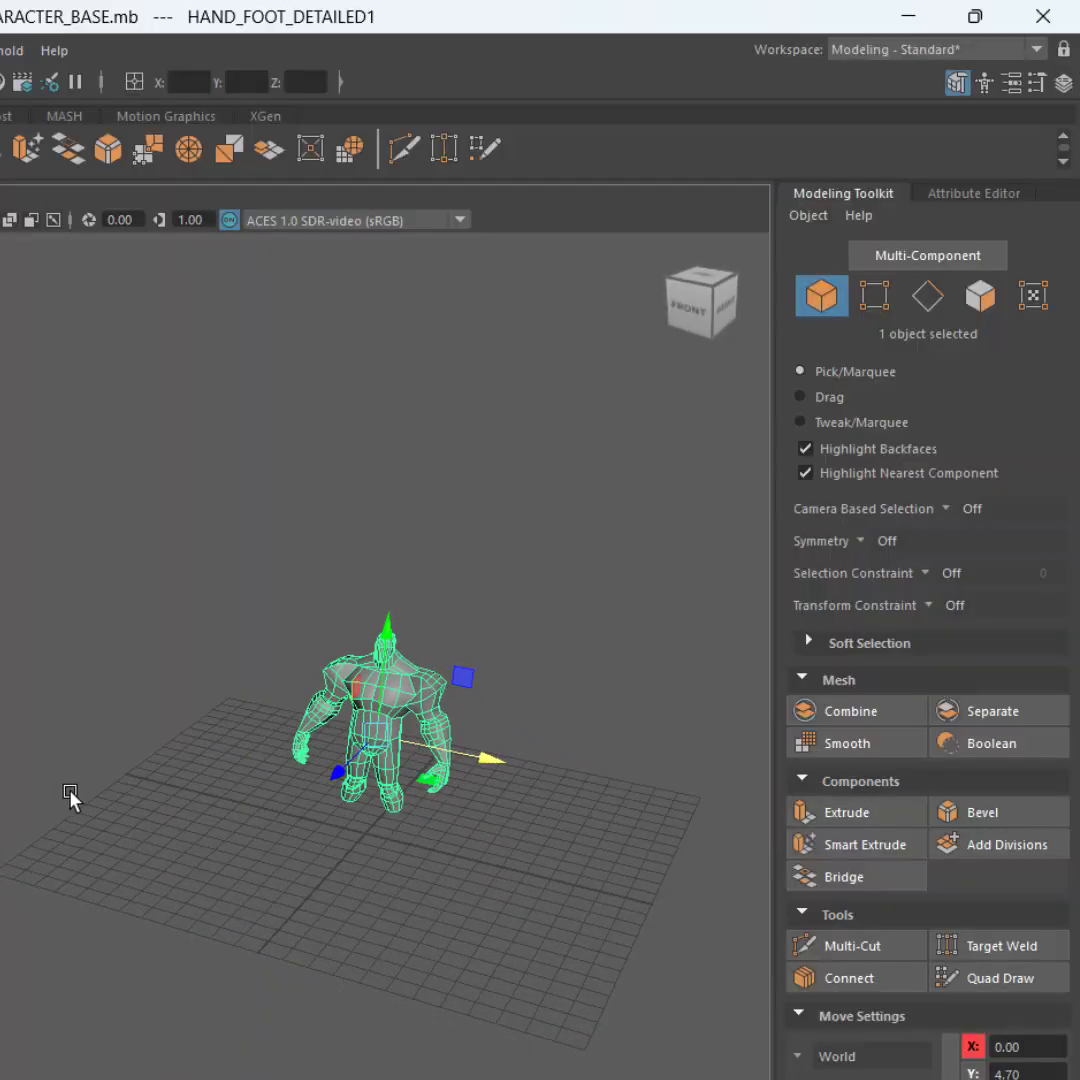
left_click(185, 527)
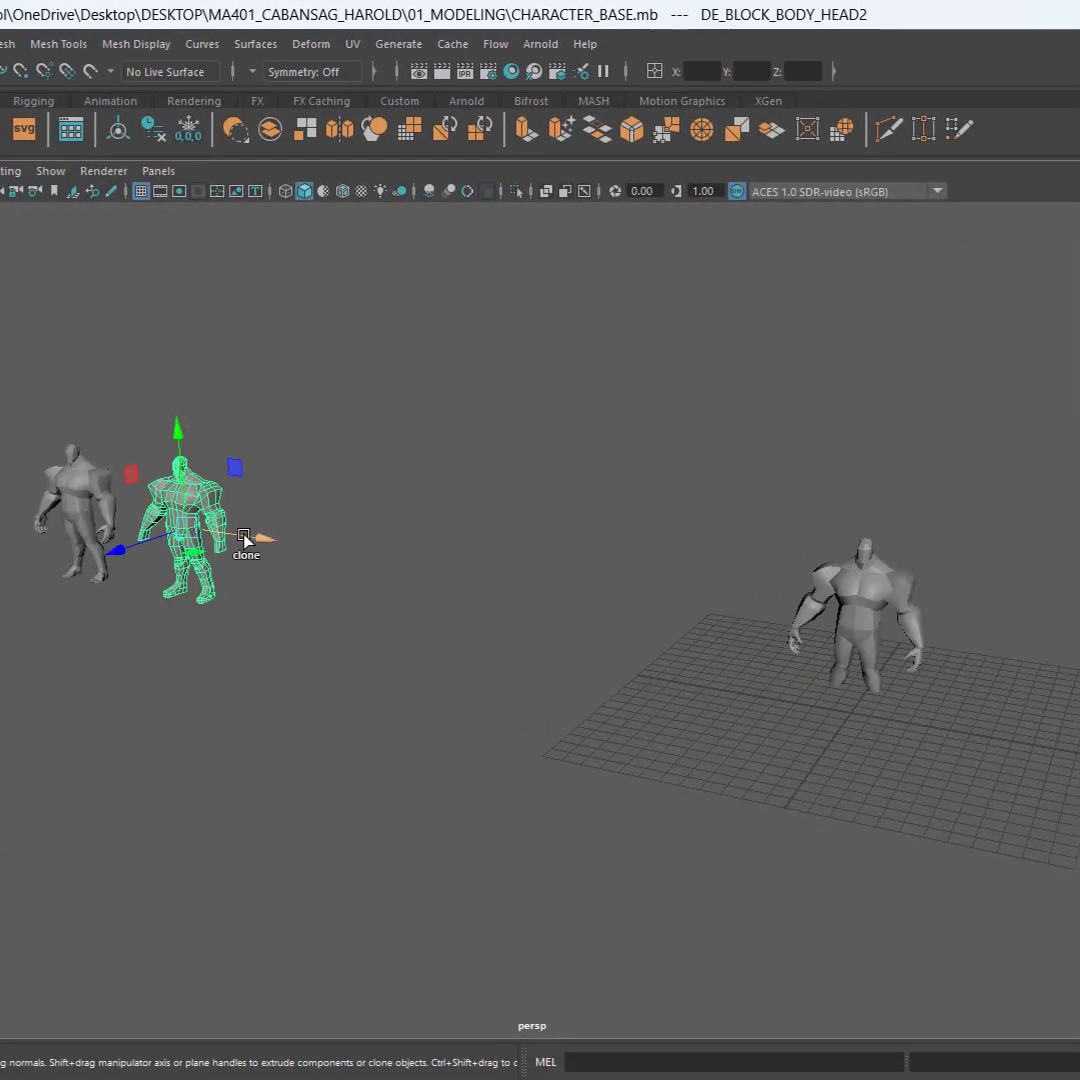
mouse_move(244, 538)
left_mouse_down("shift")
mouse_move(617, 622)
mouse_move(615, 613)
left_mouse_up("shift")
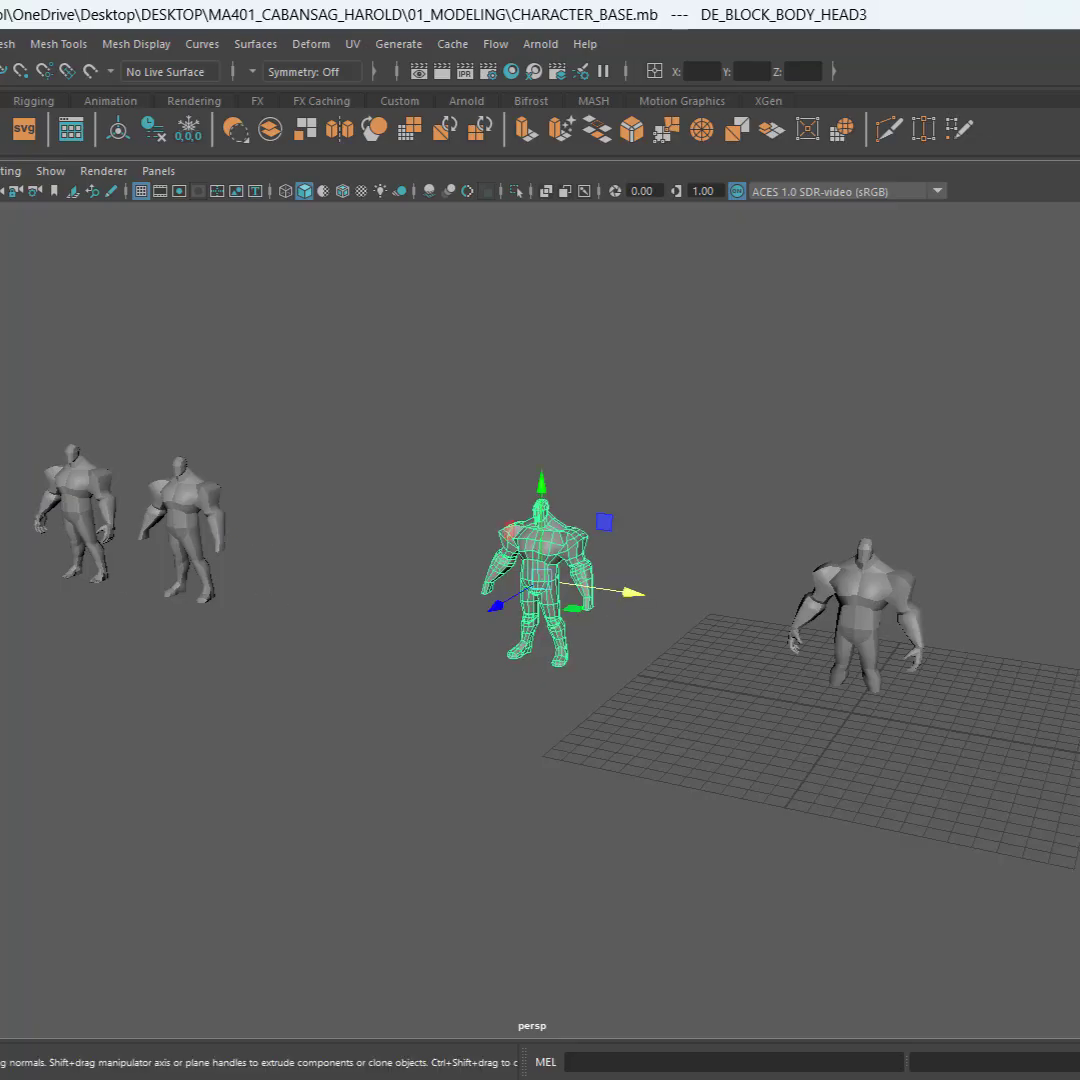
left_click_drag(2, 386, 292, 645)
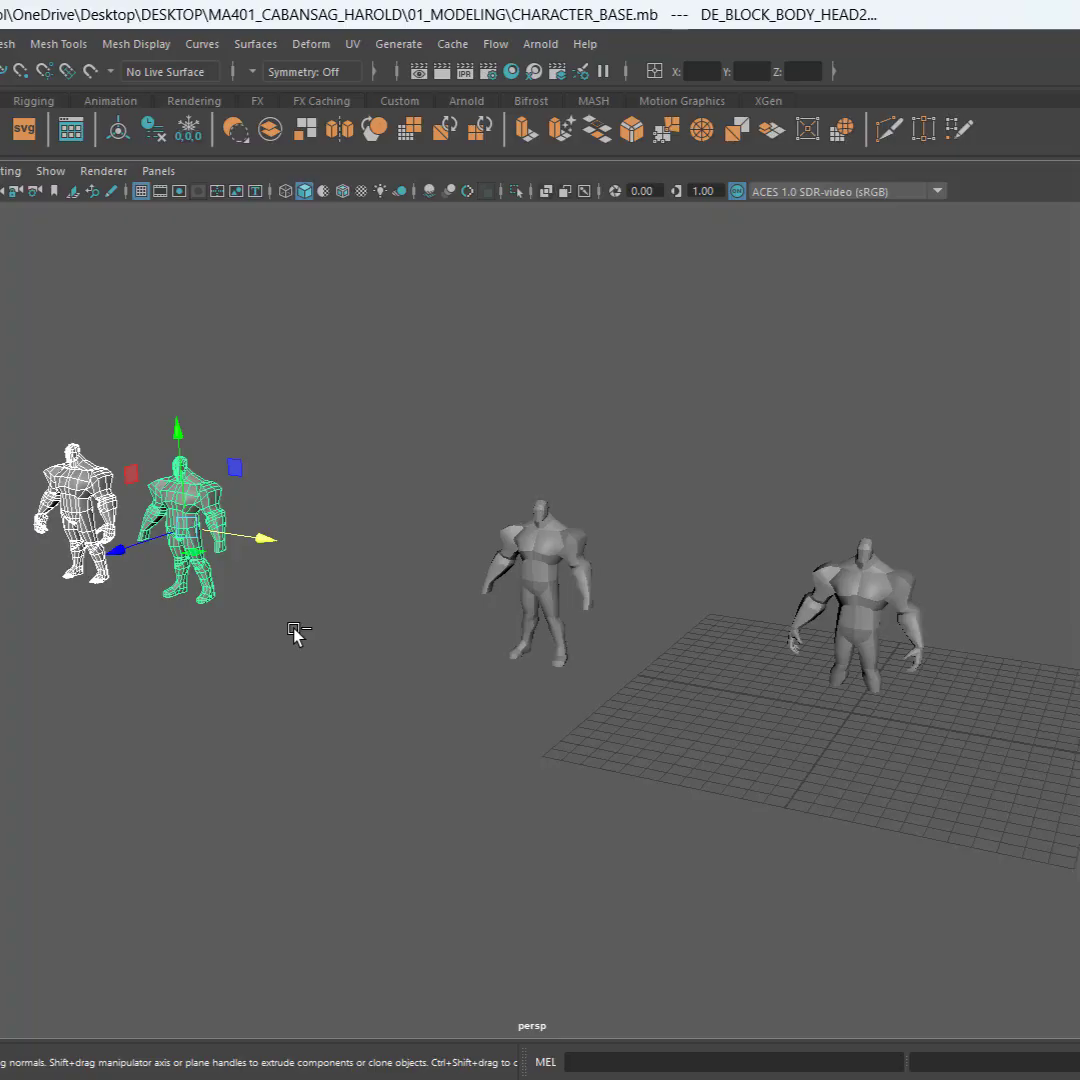
key("ctrl+h")
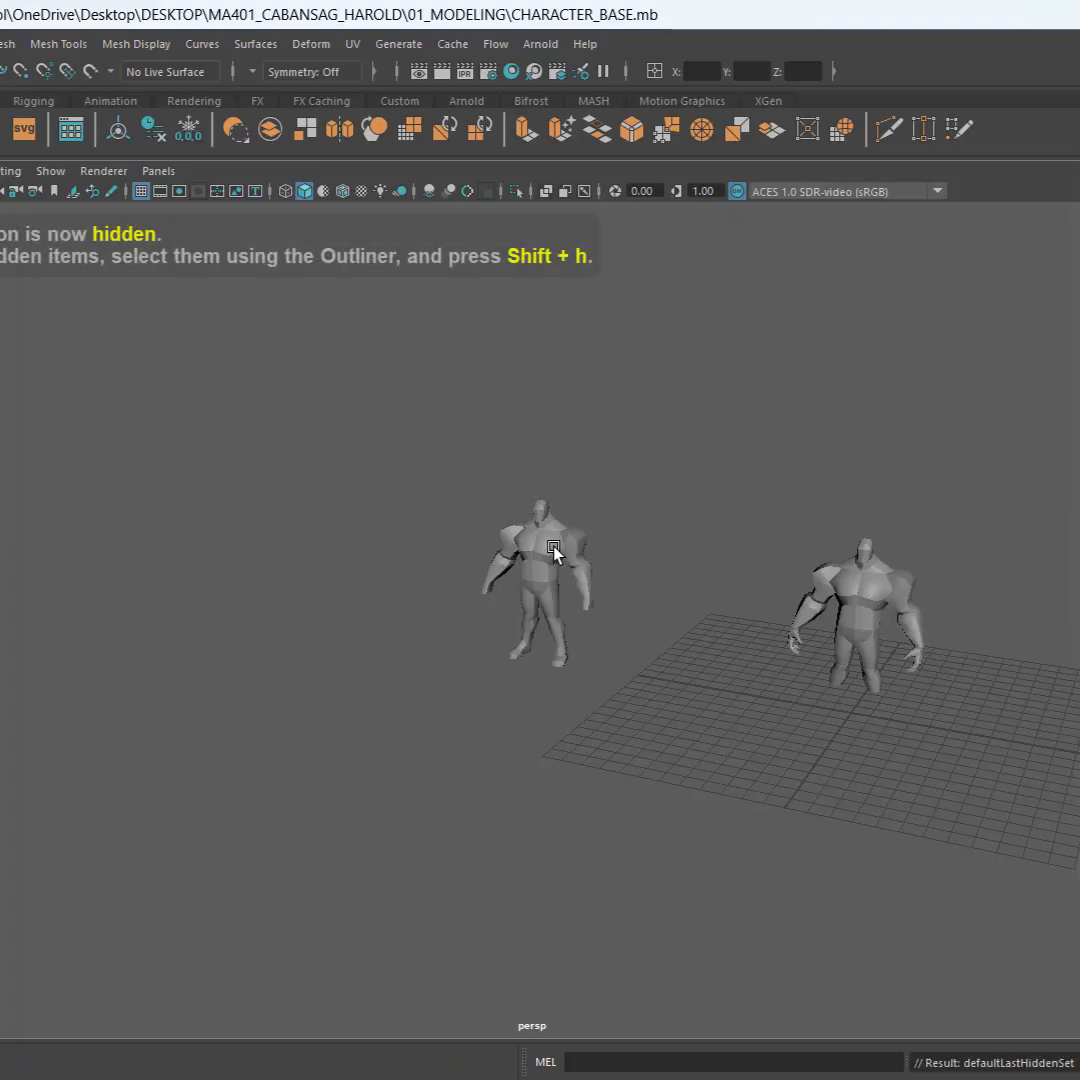
Step: Set the cloned DE_BLOCK_BODY_HEAD3 figure's X position so it sits at the grid centre, overlapping the detailed figure
left_click(555, 550)
middle_click_drag(796, 721, 617, 694, "alt")
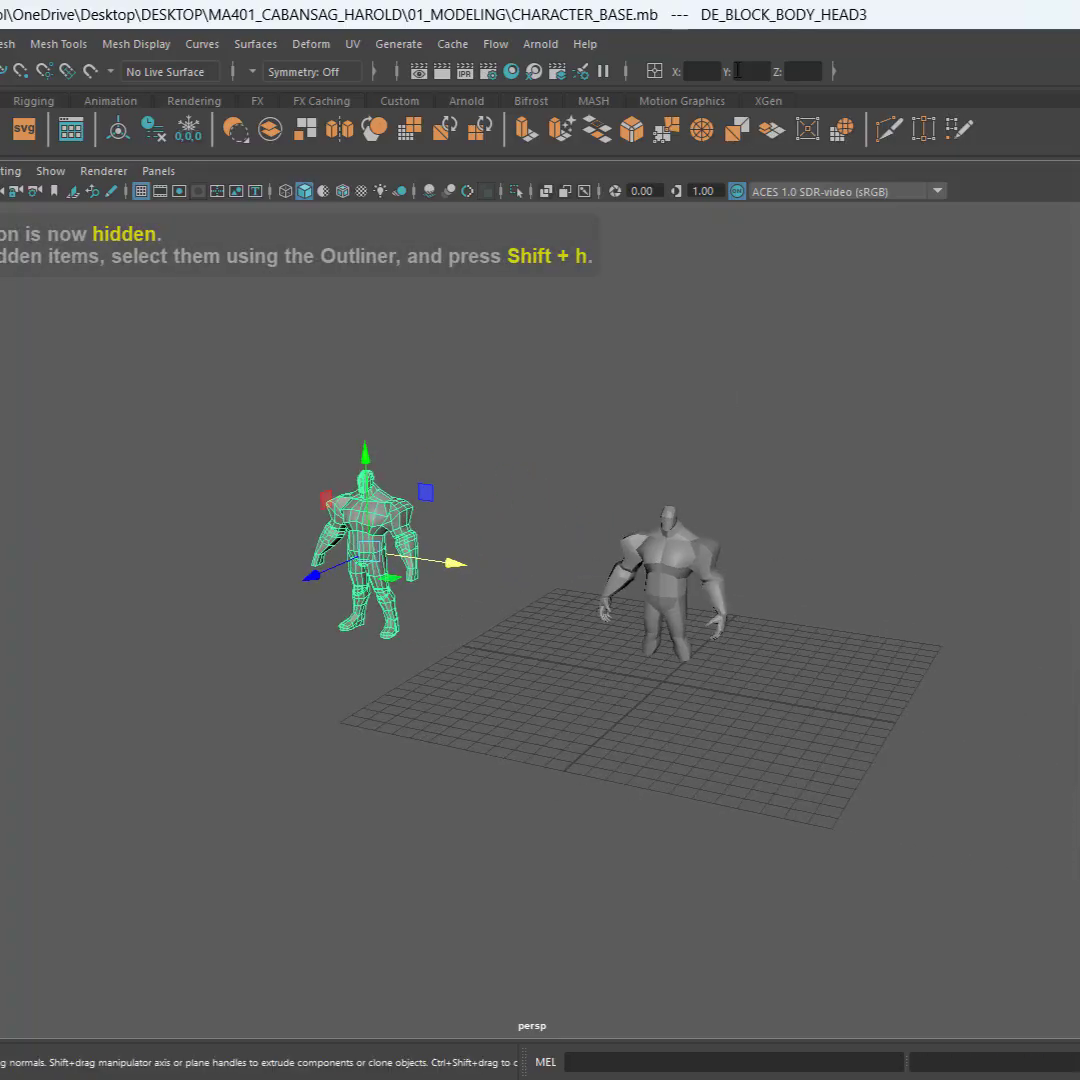
left_click(700, 70)
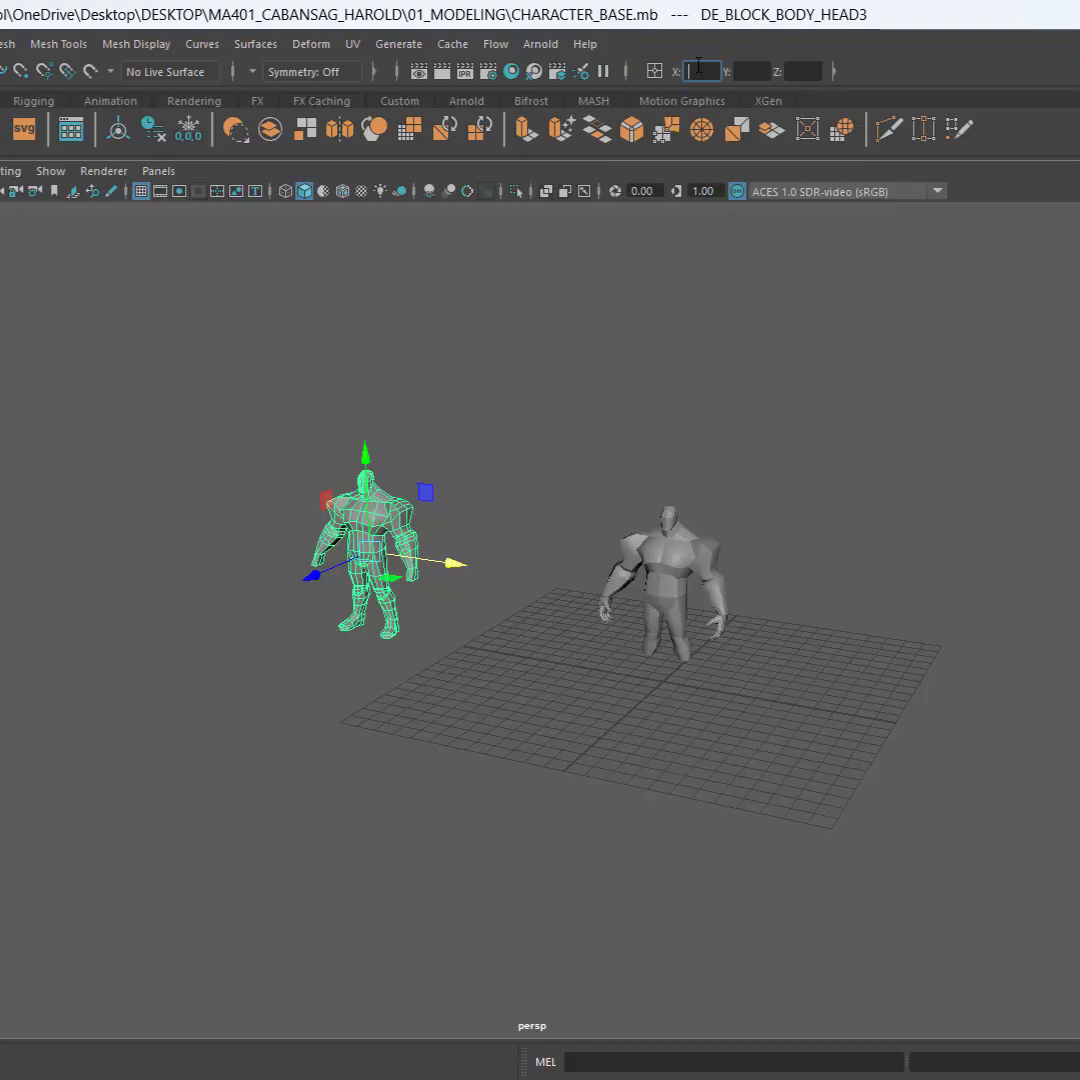
key("Return")
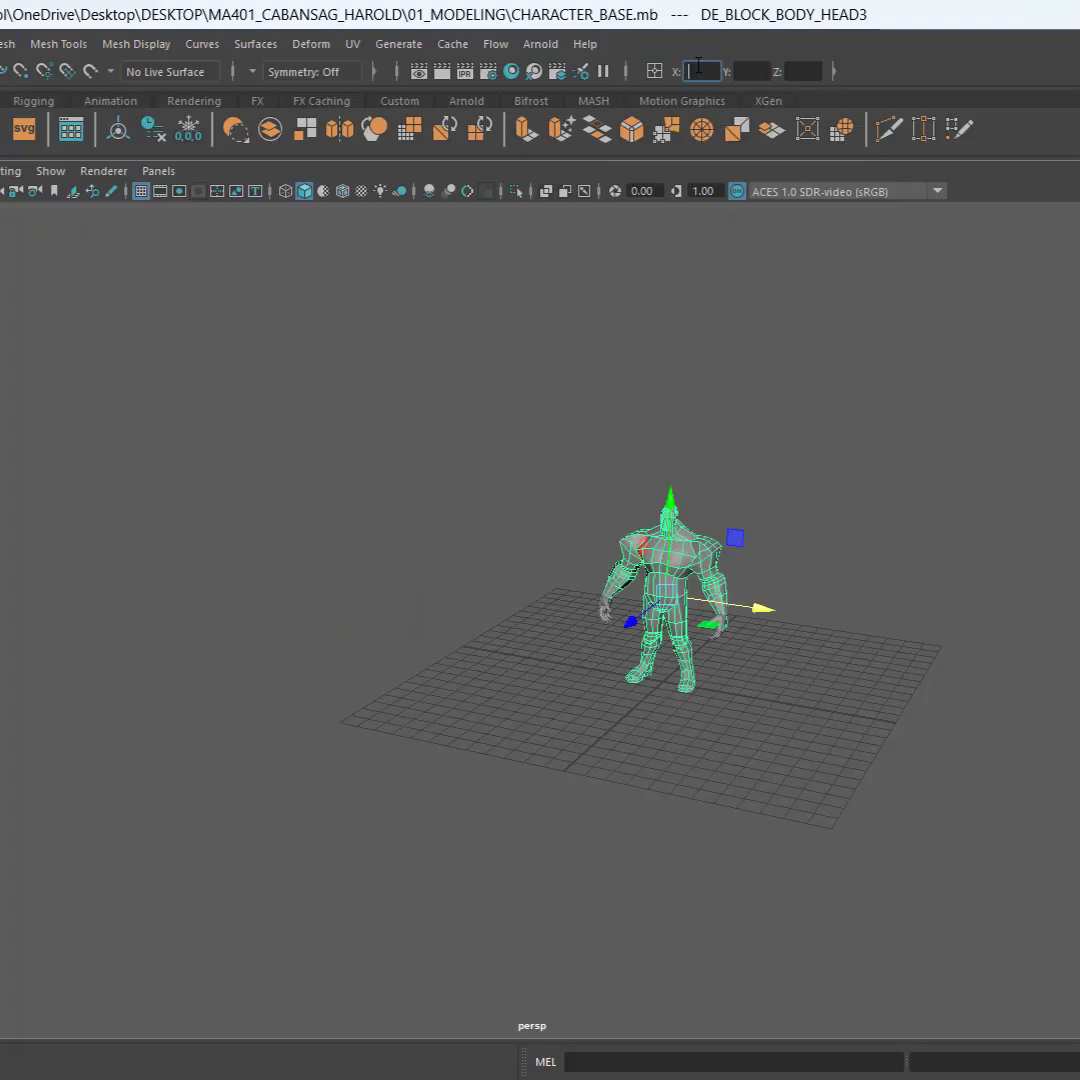
Step: Delete all faces of the DE_BLOCK_BODY_HEAD3 figure above the lower shins, keeping only its feet, and return to object selection
scroll(808, 608, "up", 4)
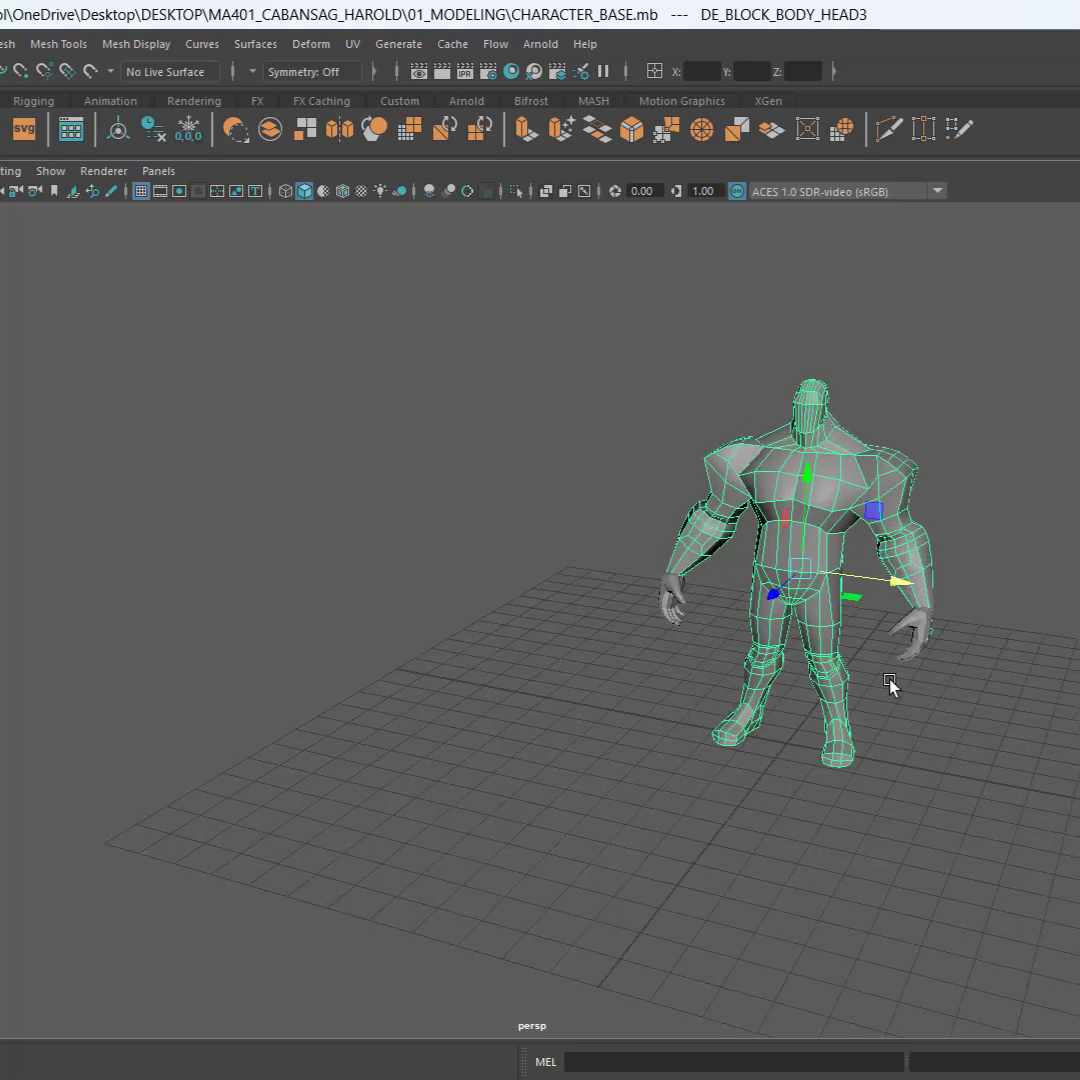
middle_click_drag(890, 685, 762, 709, "alt")
scroll(762, 709, "up", 1)
key("F11")
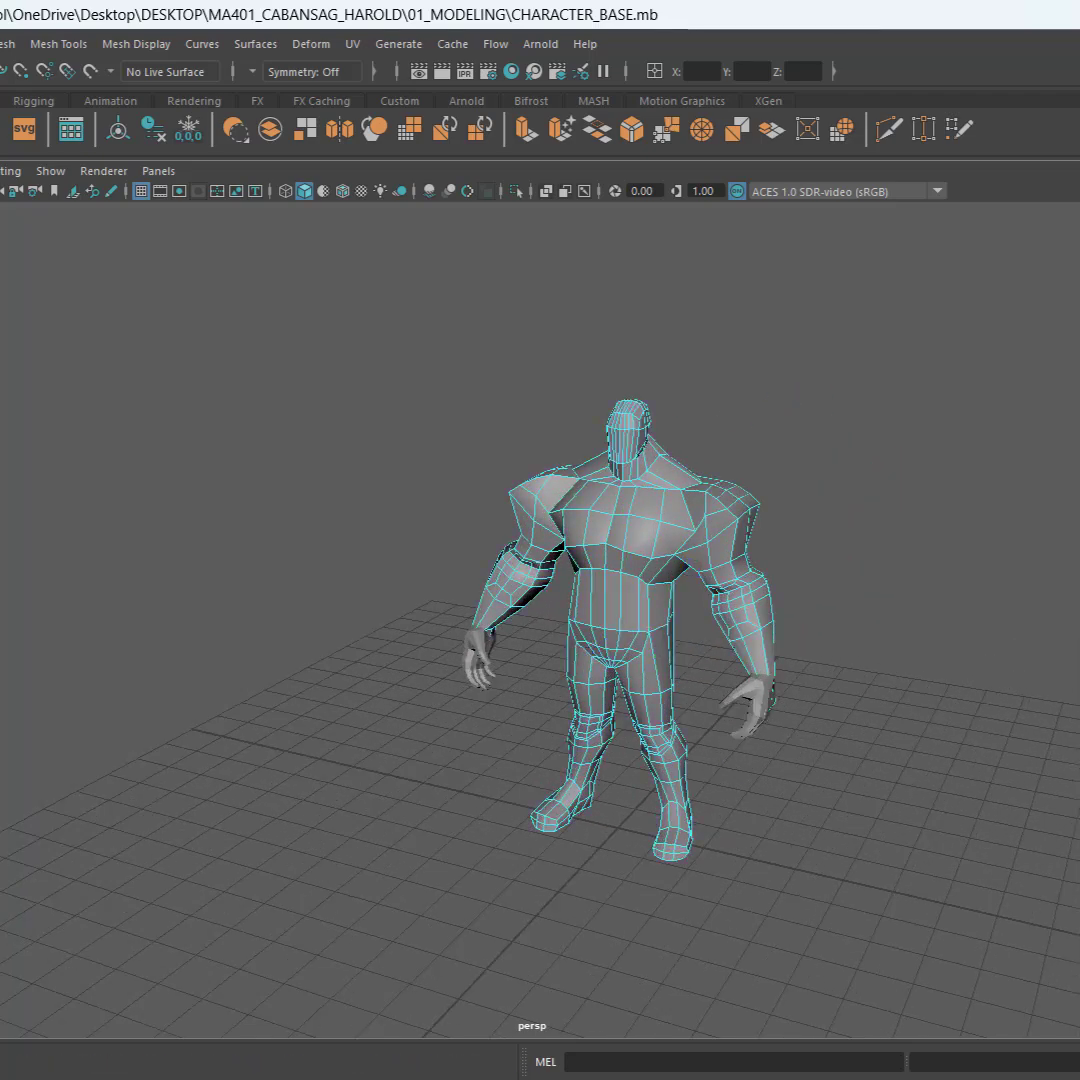
left_click_drag(717, 587, 828, 558, "alt")
left_click_drag(333, 321, 779, 779)
right_click_drag(779, 779, 816, 788, "alt")
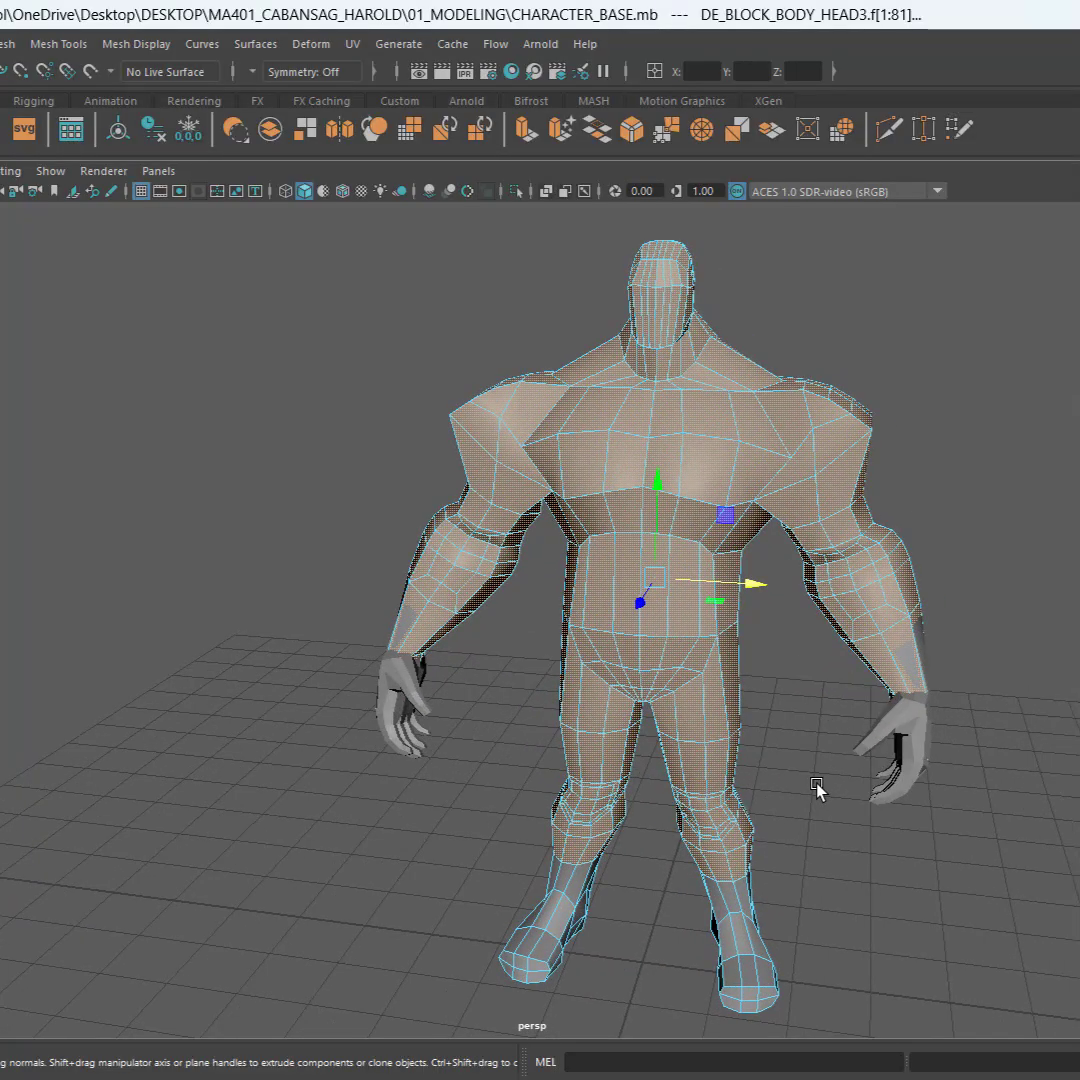
left_click(816, 788)
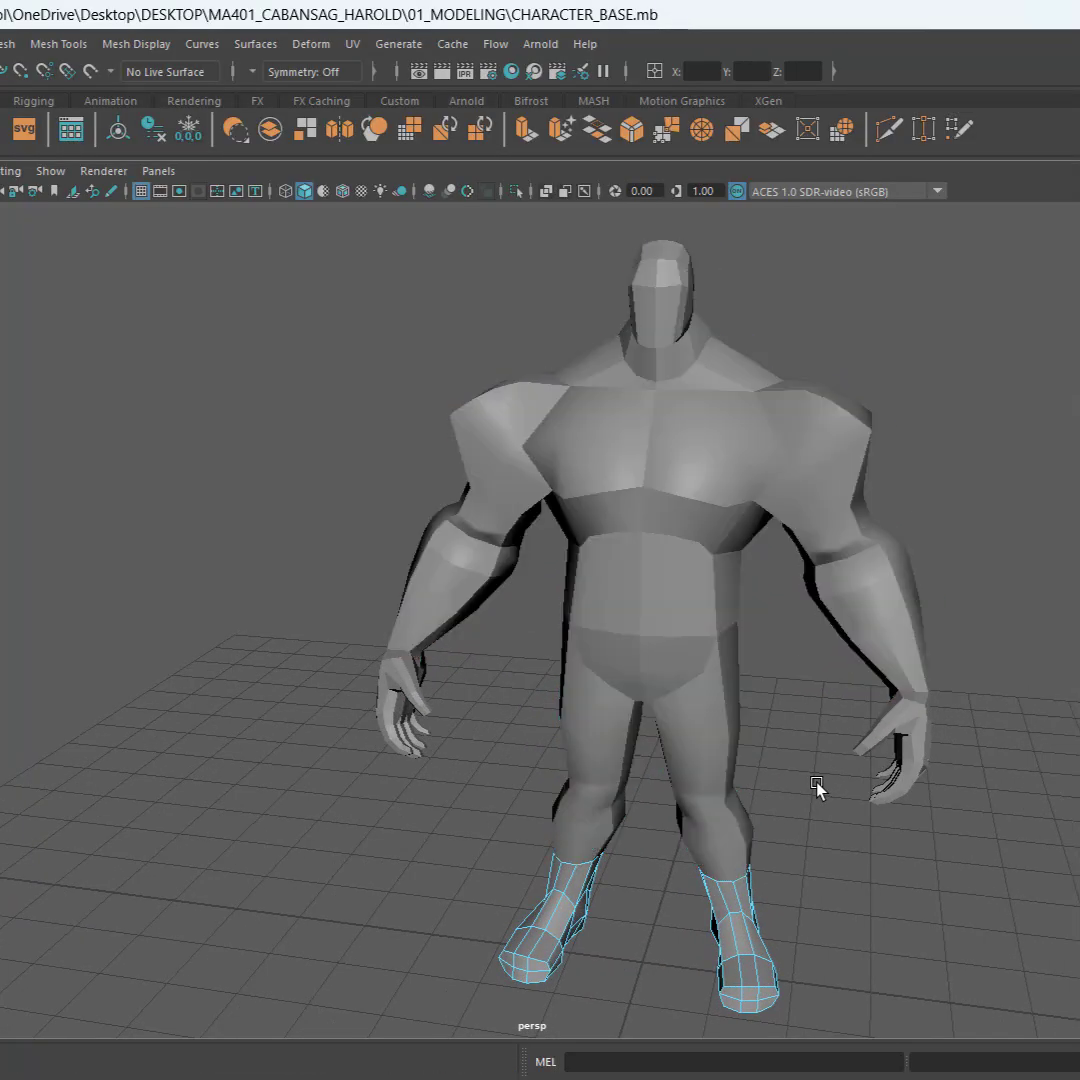
left_click(863, 550)
left_click_drag(863, 550, 832, 475, "alt")
left_click(790, 458)
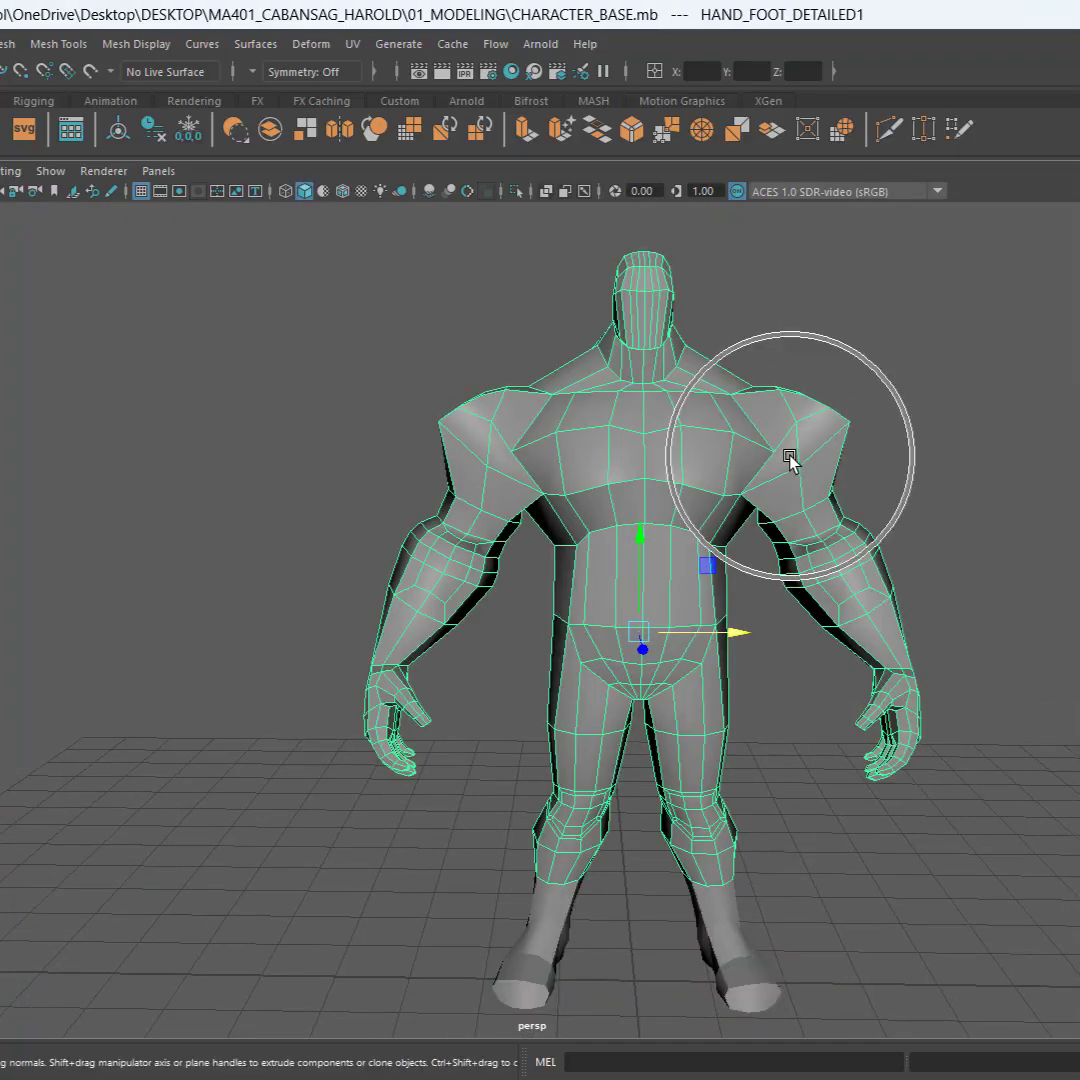
Step: Combine the HAND_FOOT_DETAILED1 body and the remaining DE_BLOCK_BODY_HEAD3 feet into one mesh
middle_click_drag(784, 803, 768, 760, "alt")
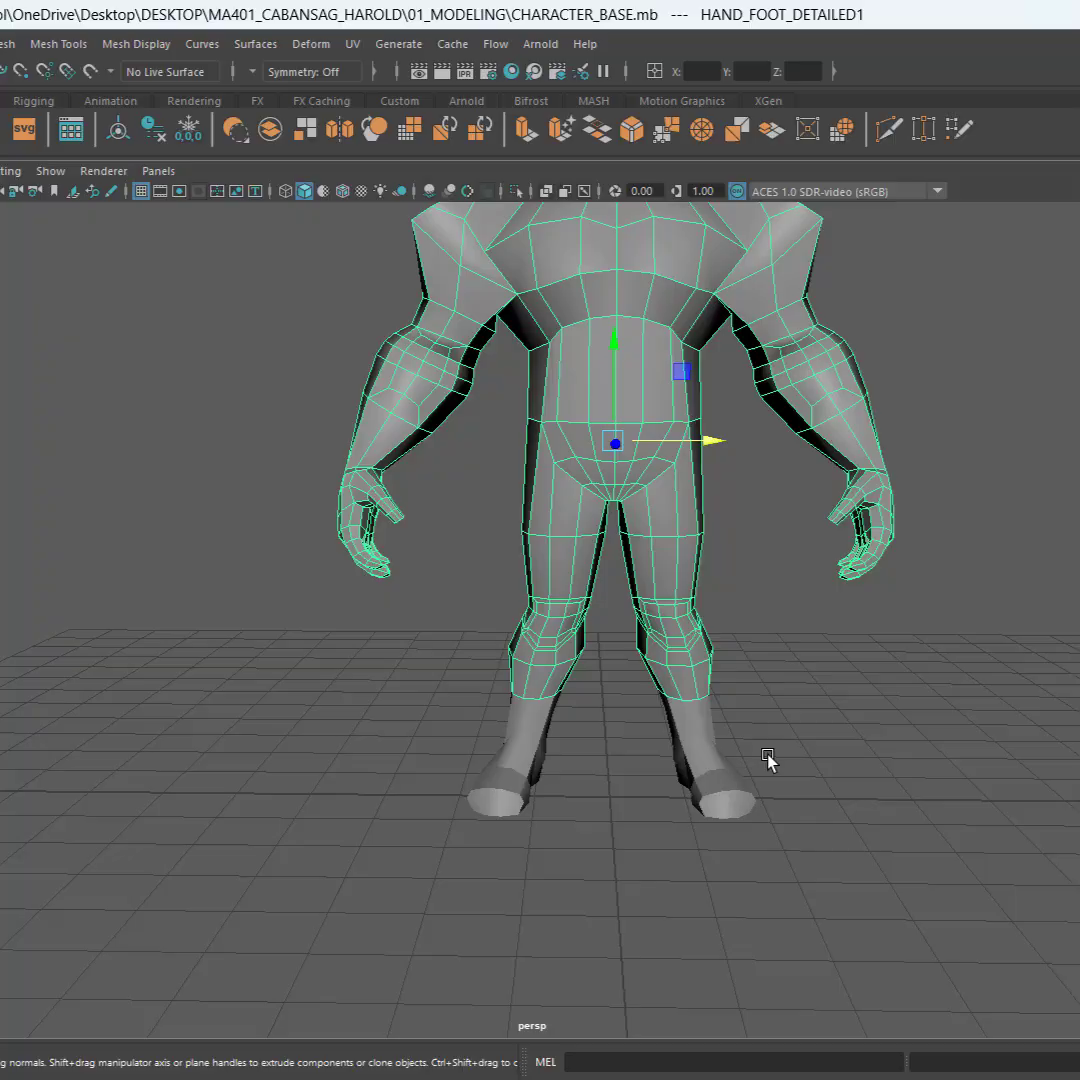
left_click(714, 755)
middle_click_drag(853, 740, 868, 780, "alt")
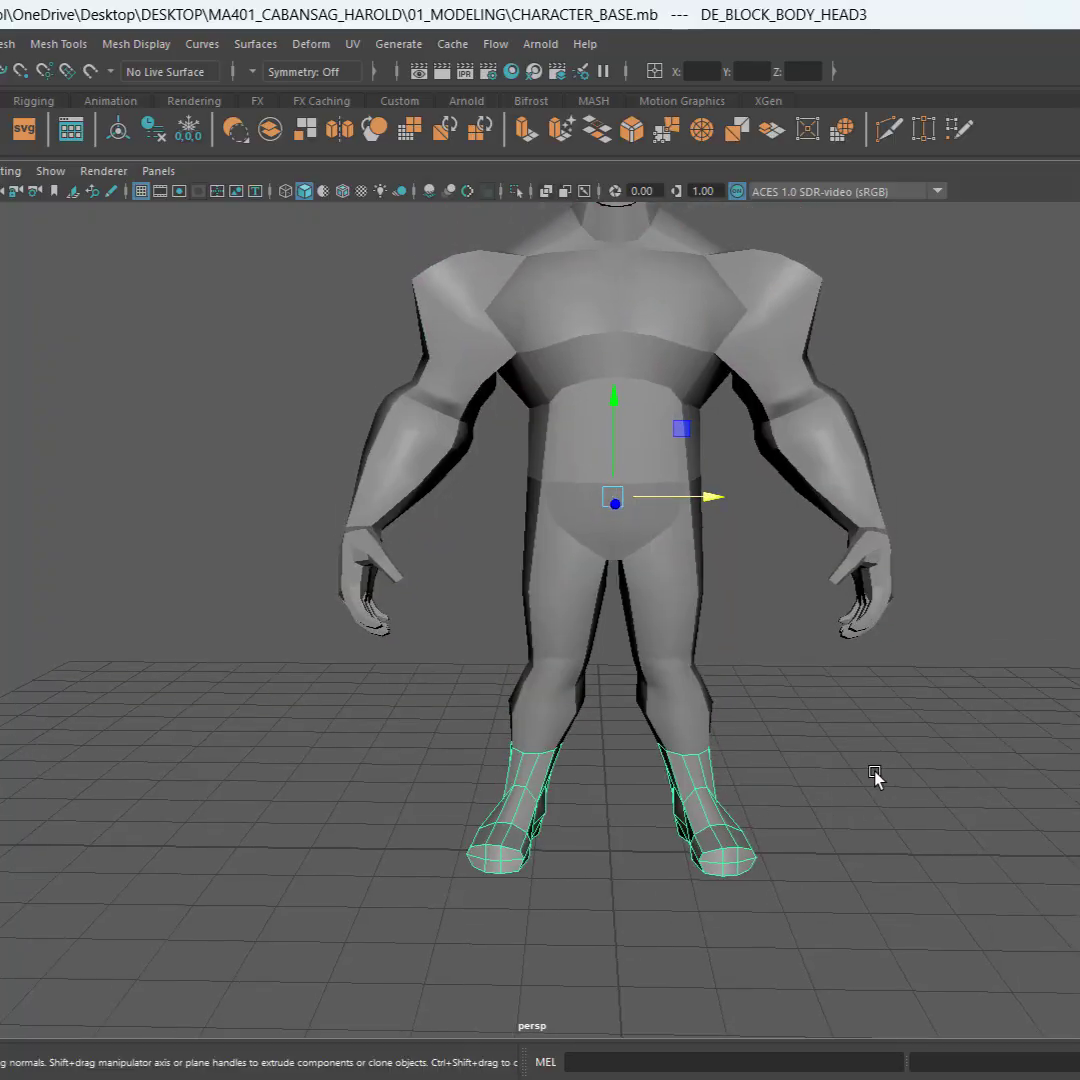
mouse_move(907, 776)
left_mouse_down("alt")
mouse_move(706, 779)
mouse_move(861, 786)
mouse_move(893, 772)
left_mouse_up("alt")
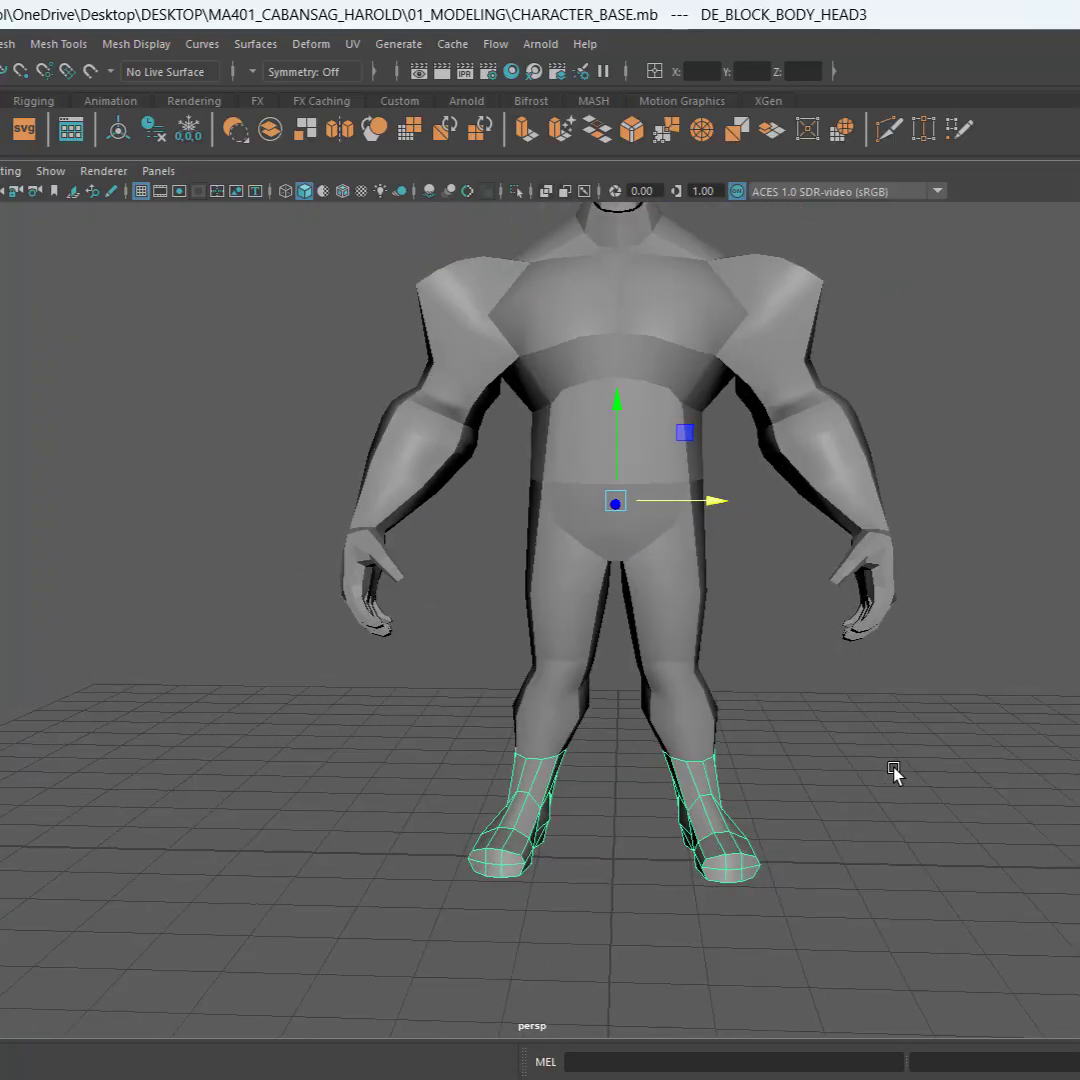
left_click(893, 772)
left_click_drag(485, 496, 744, 560)
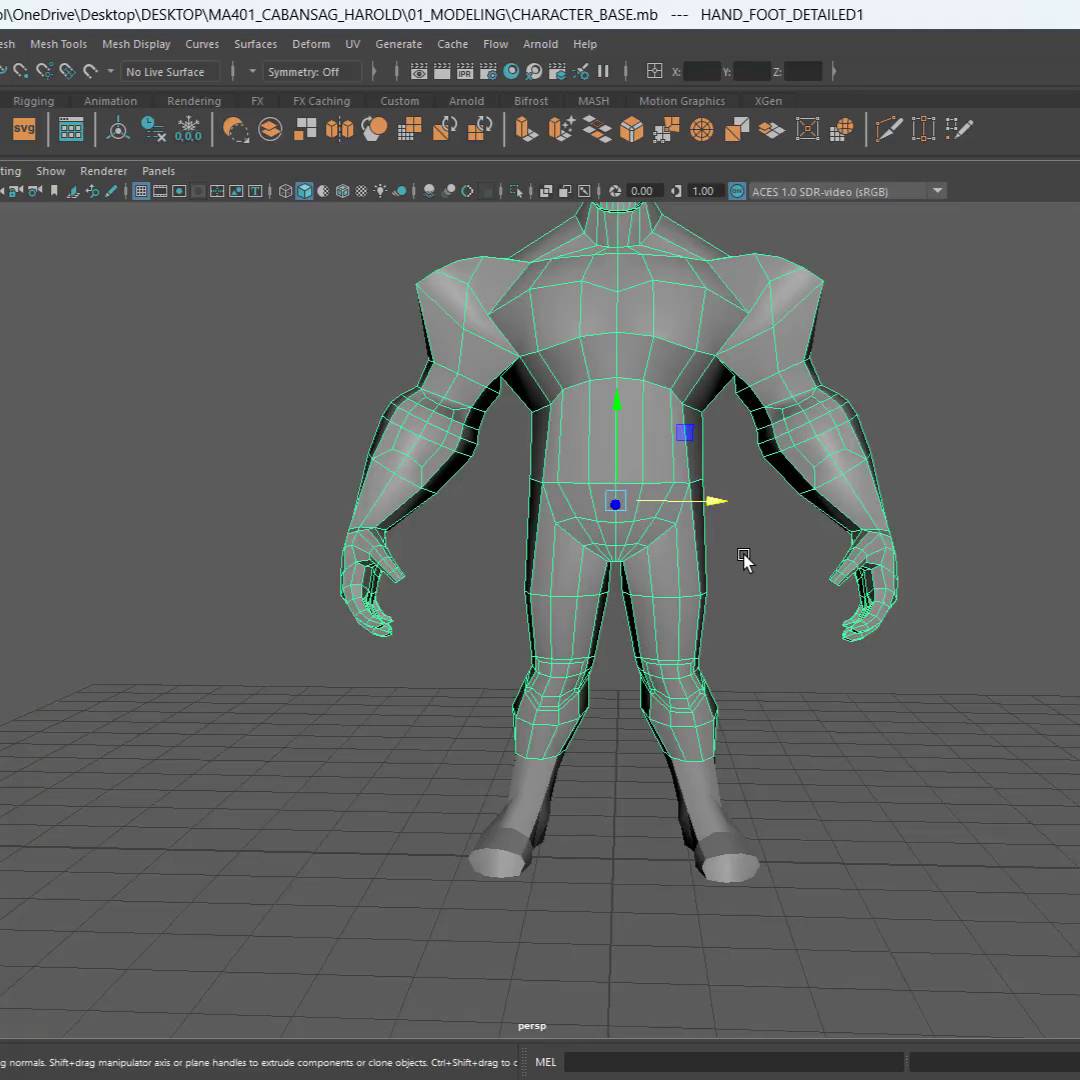
left_click_drag(386, 790, 960, 925)
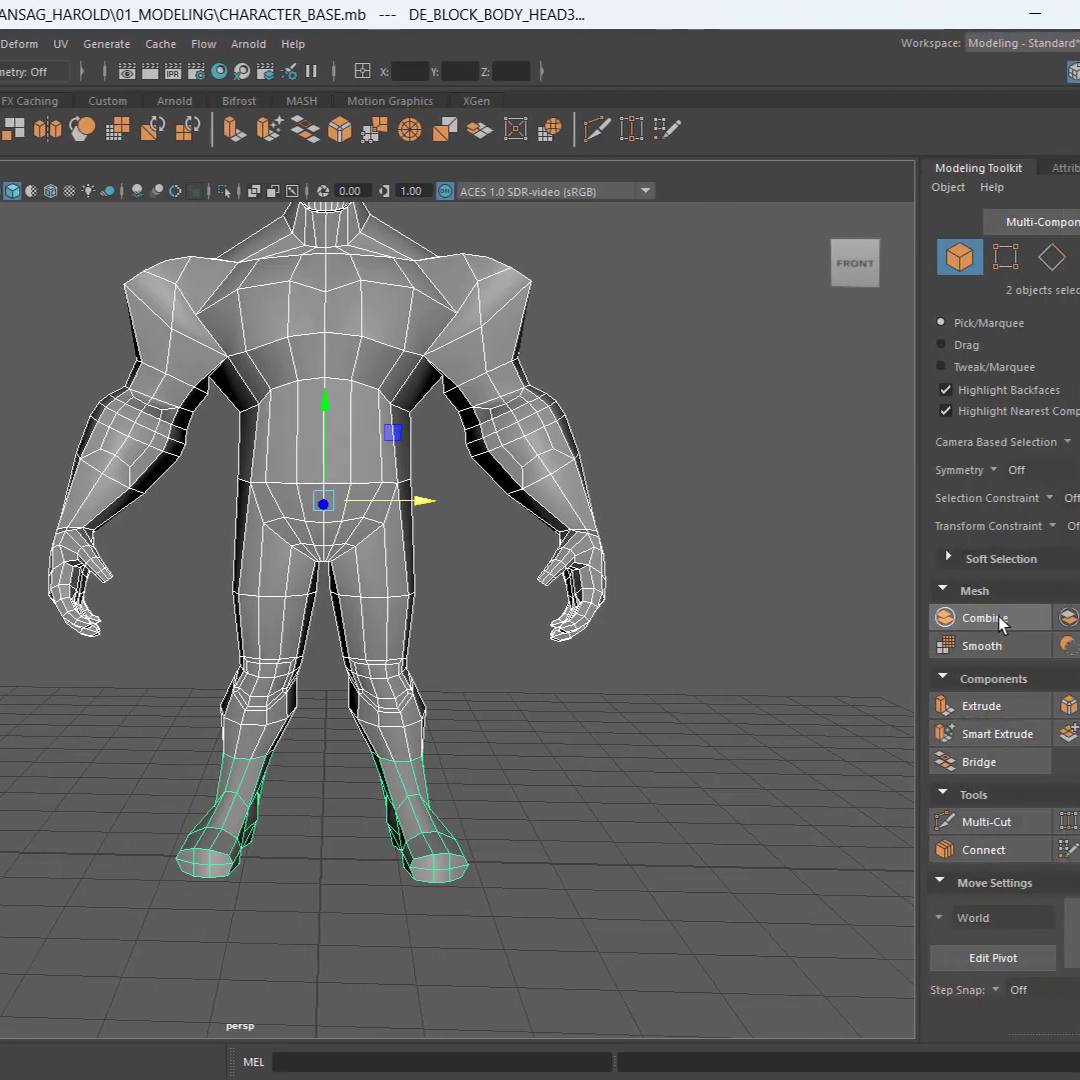
left_click(940, 618)
Step: Merge the overlapping vertices along the seam around both shins of the combined mesh and return to object selection
scroll(634, 701, "up", 6)
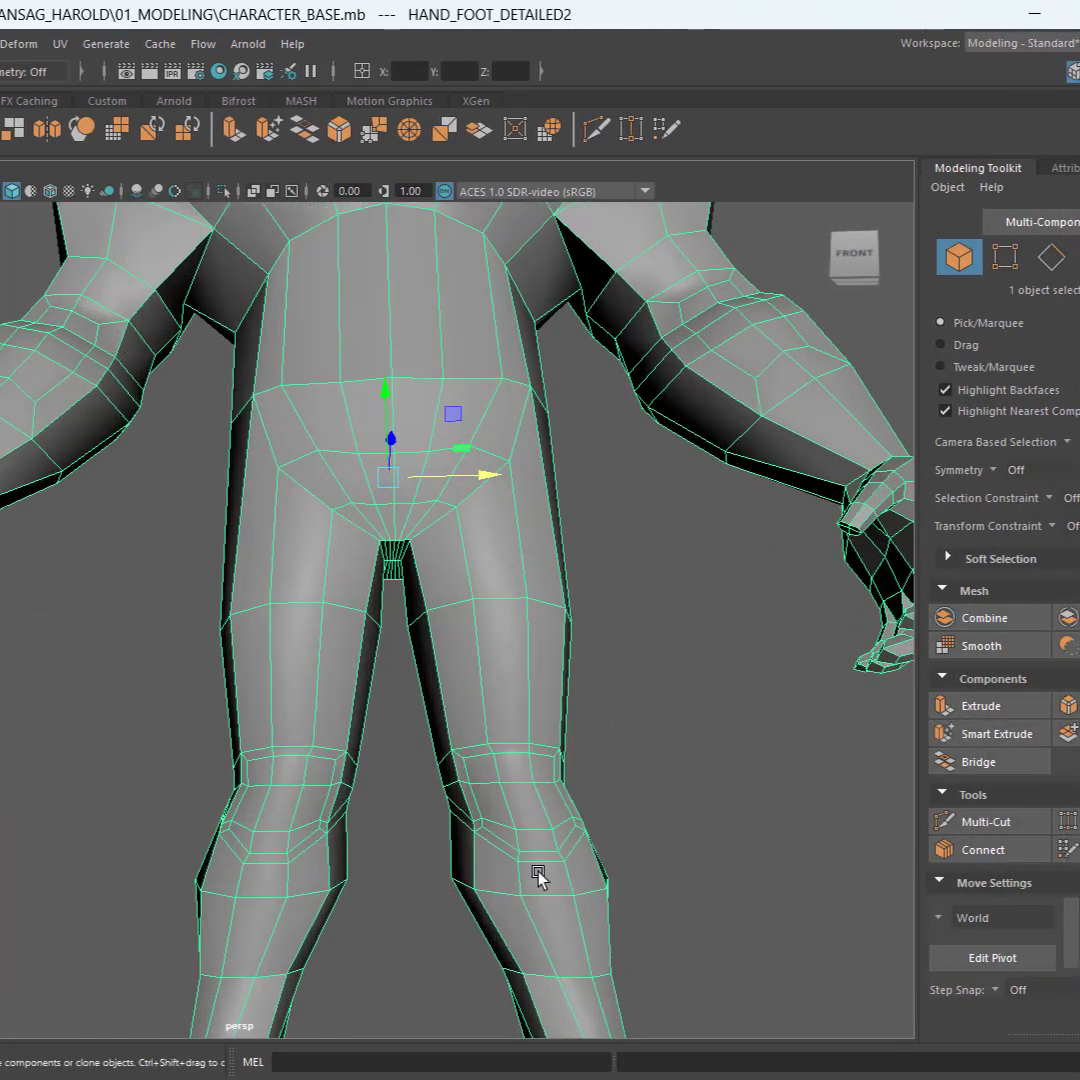
middle_click_drag(540, 875, 449, 625, "alt")
left_click_drag(449, 625, 525, 735, "alt")
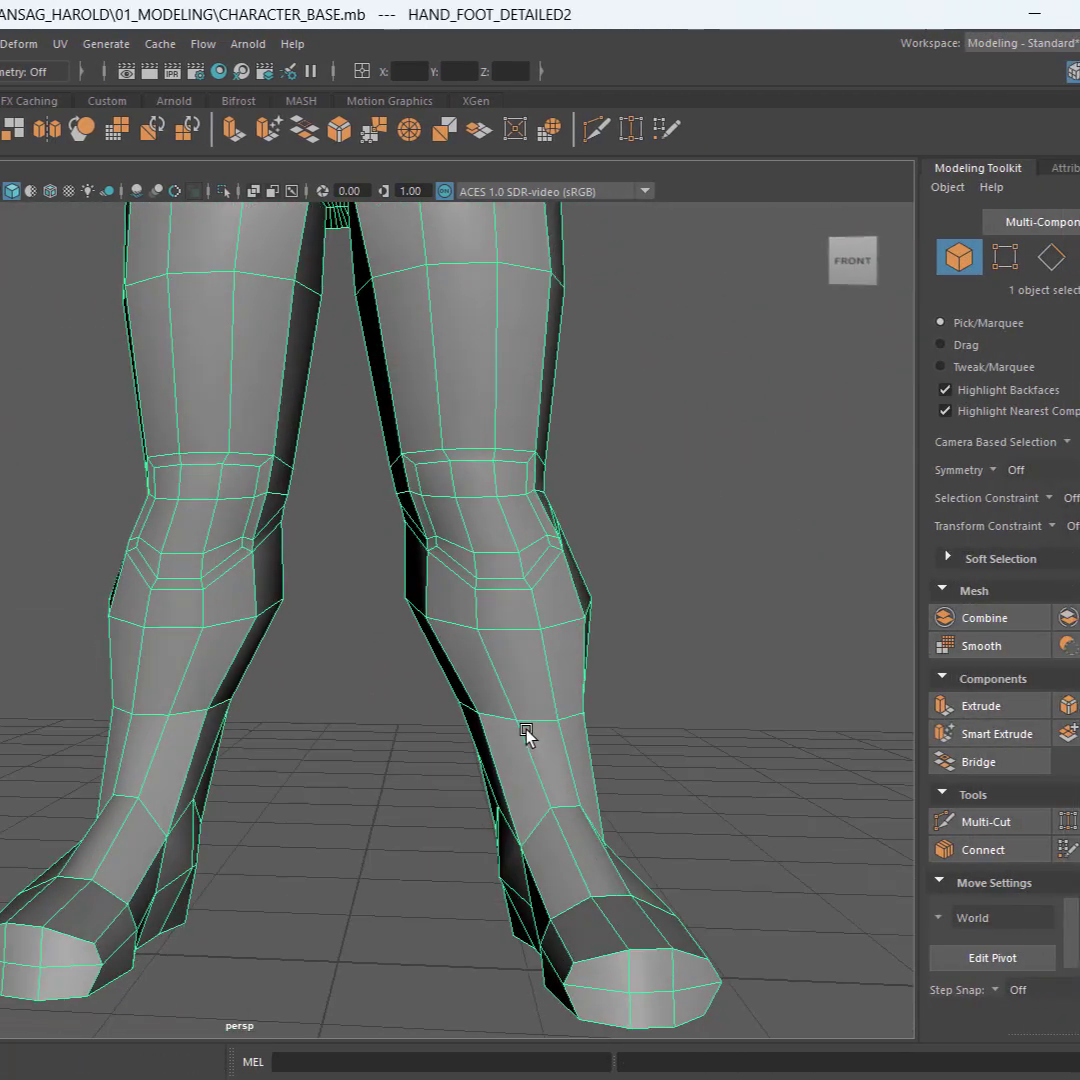
key("F9")
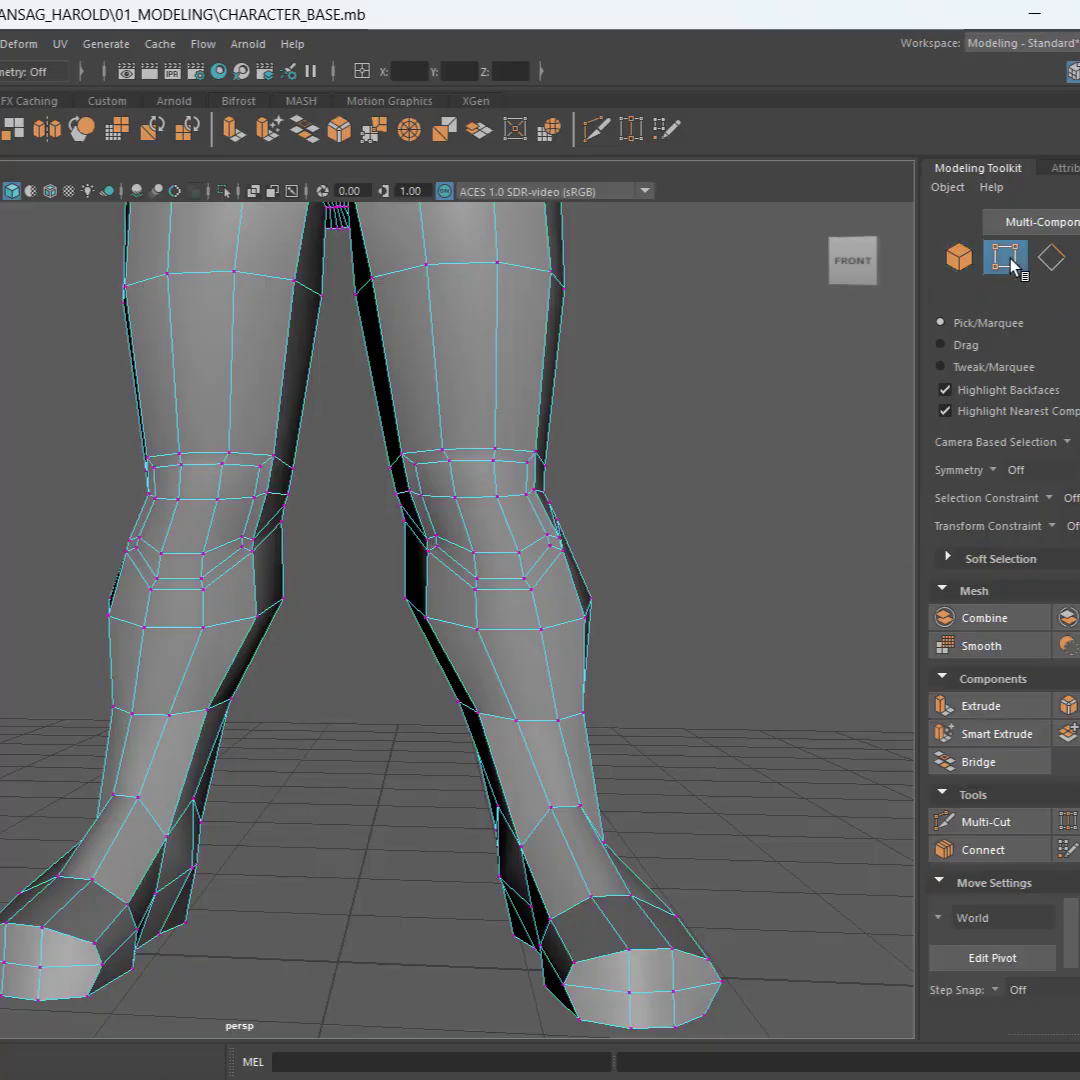
left_click_drag(621, 579, 618, 566, "alt")
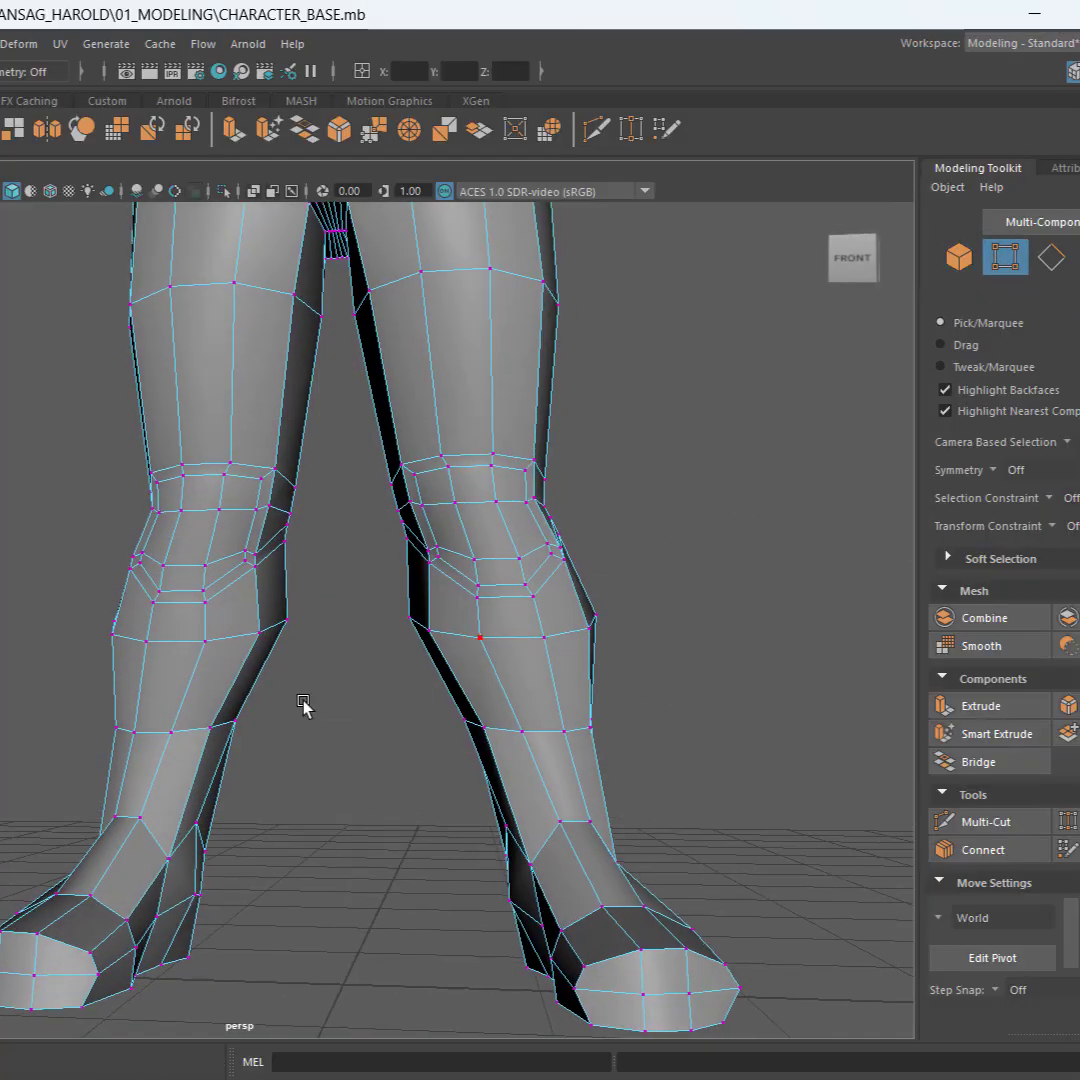
left_click_drag(37, 684, 793, 785)
left_click_drag(793, 785, 745, 791, "alt")
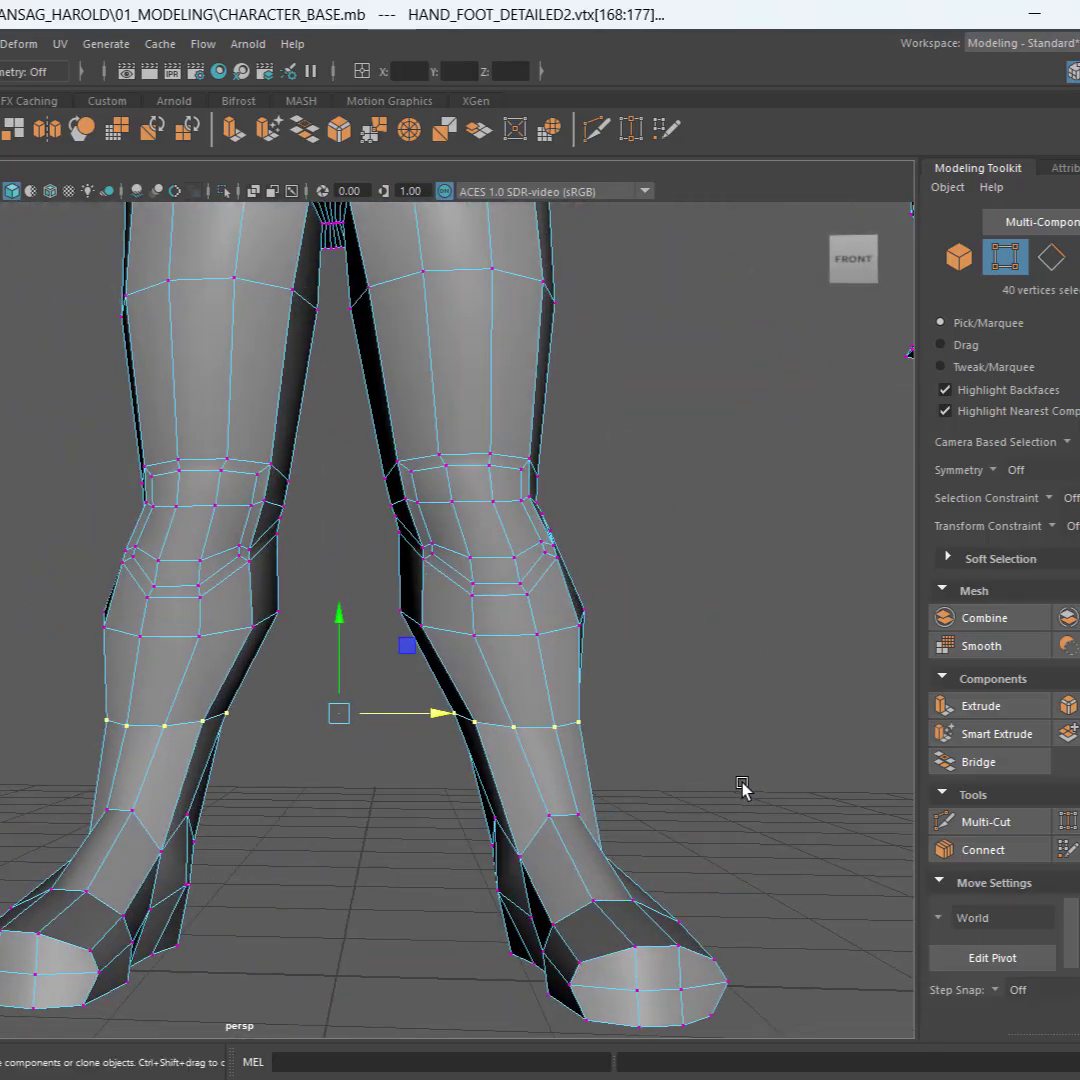
key("ctrl")
key("ctrl")
key("ctrl")
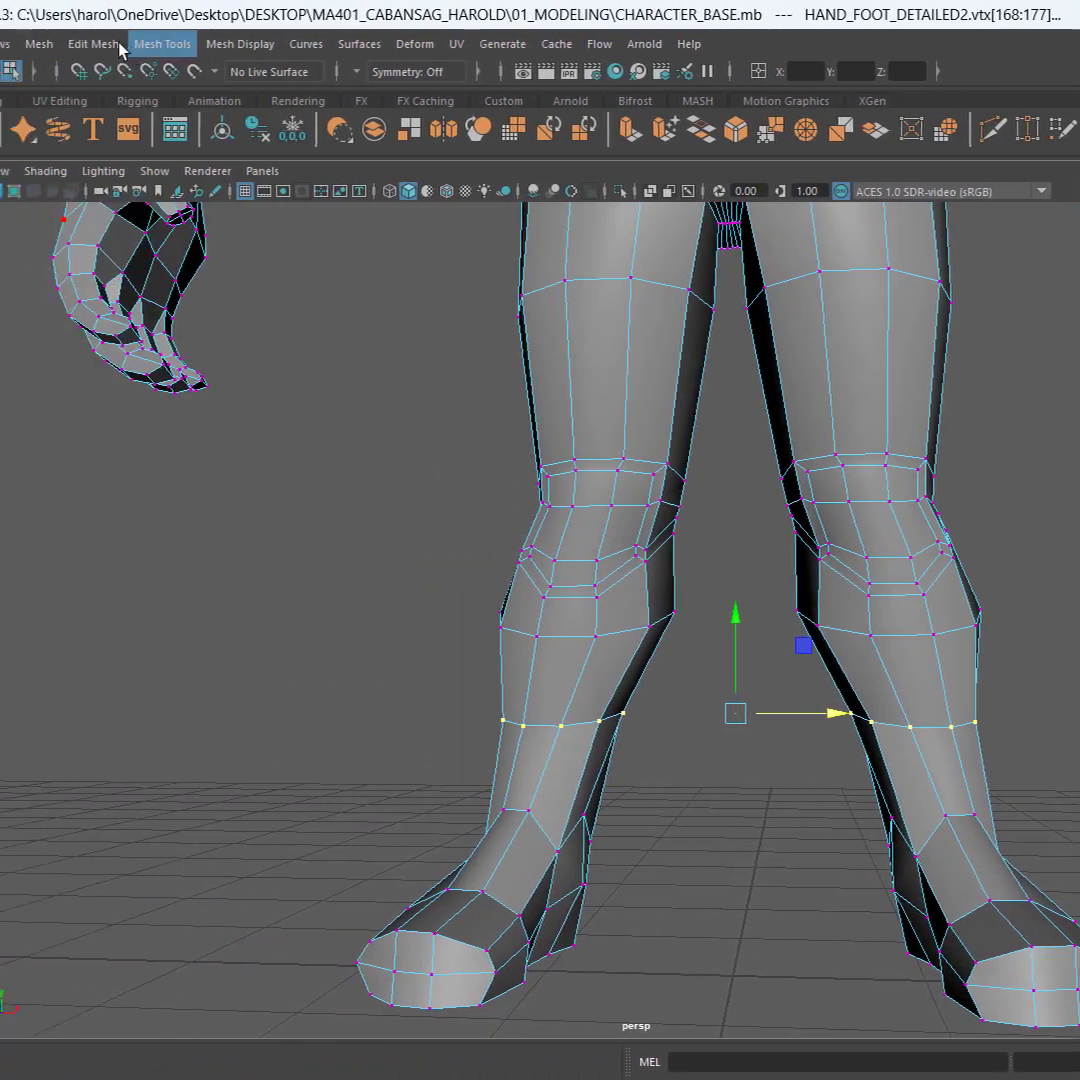
left_click(141, 44)
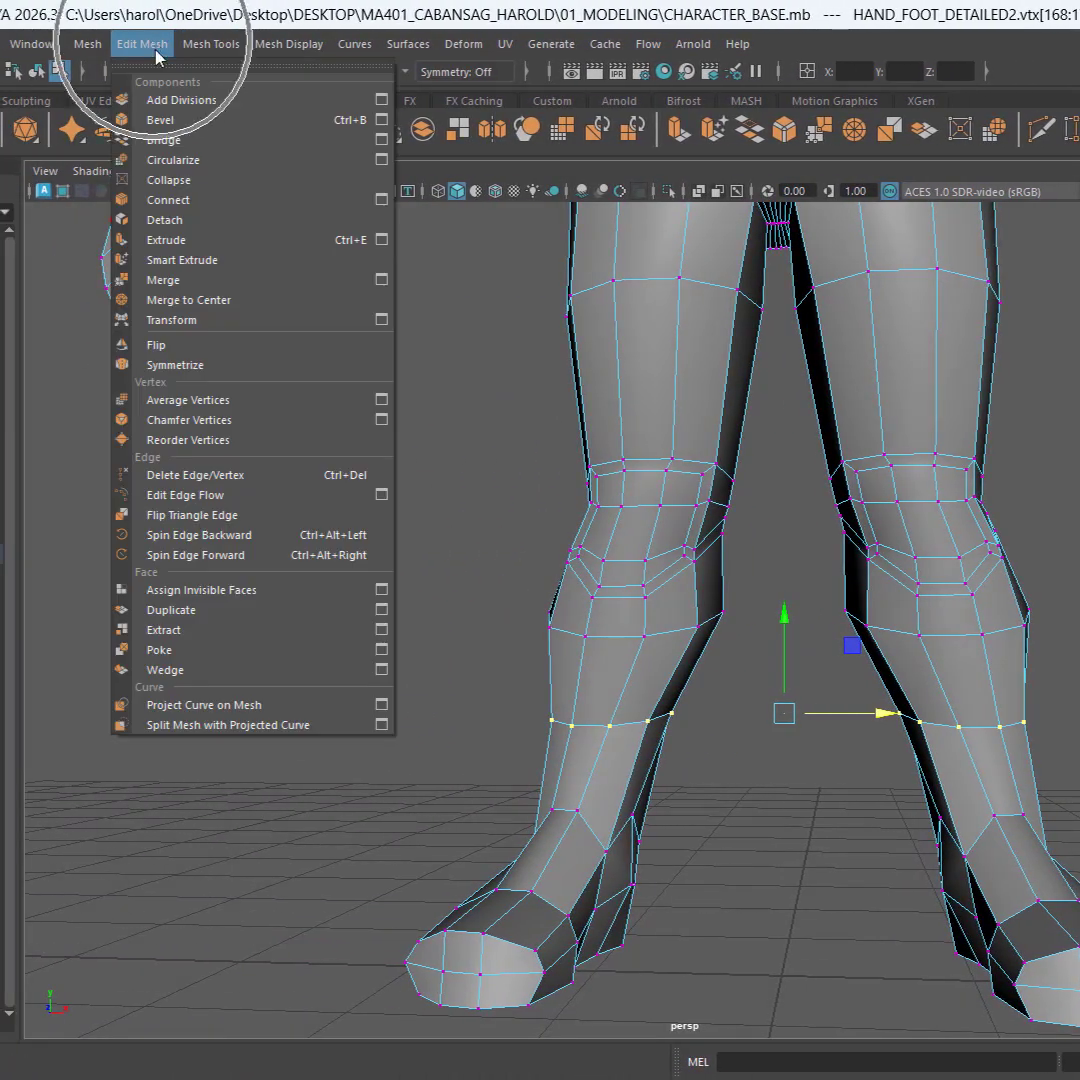
left_click(233, 287)
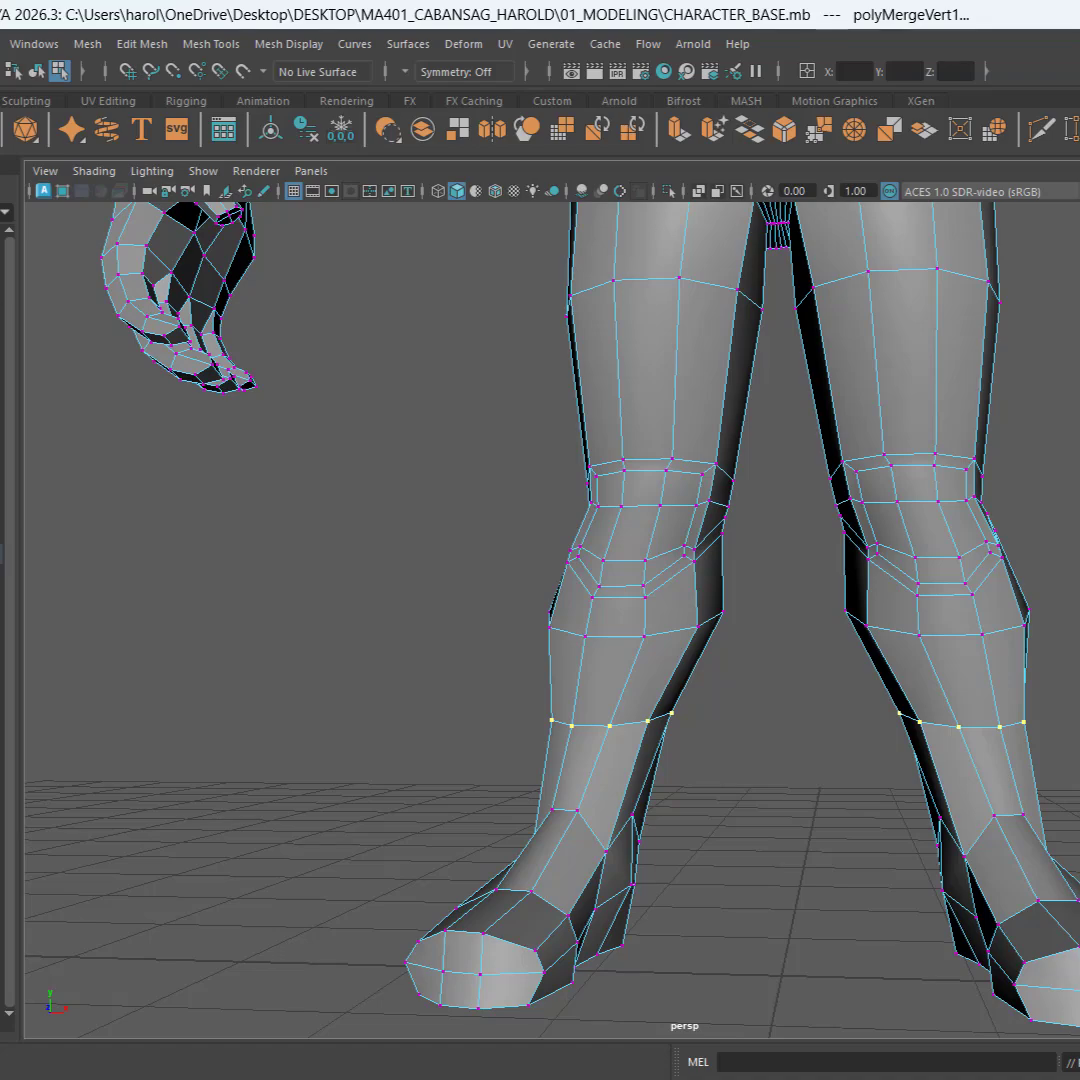
key("w")
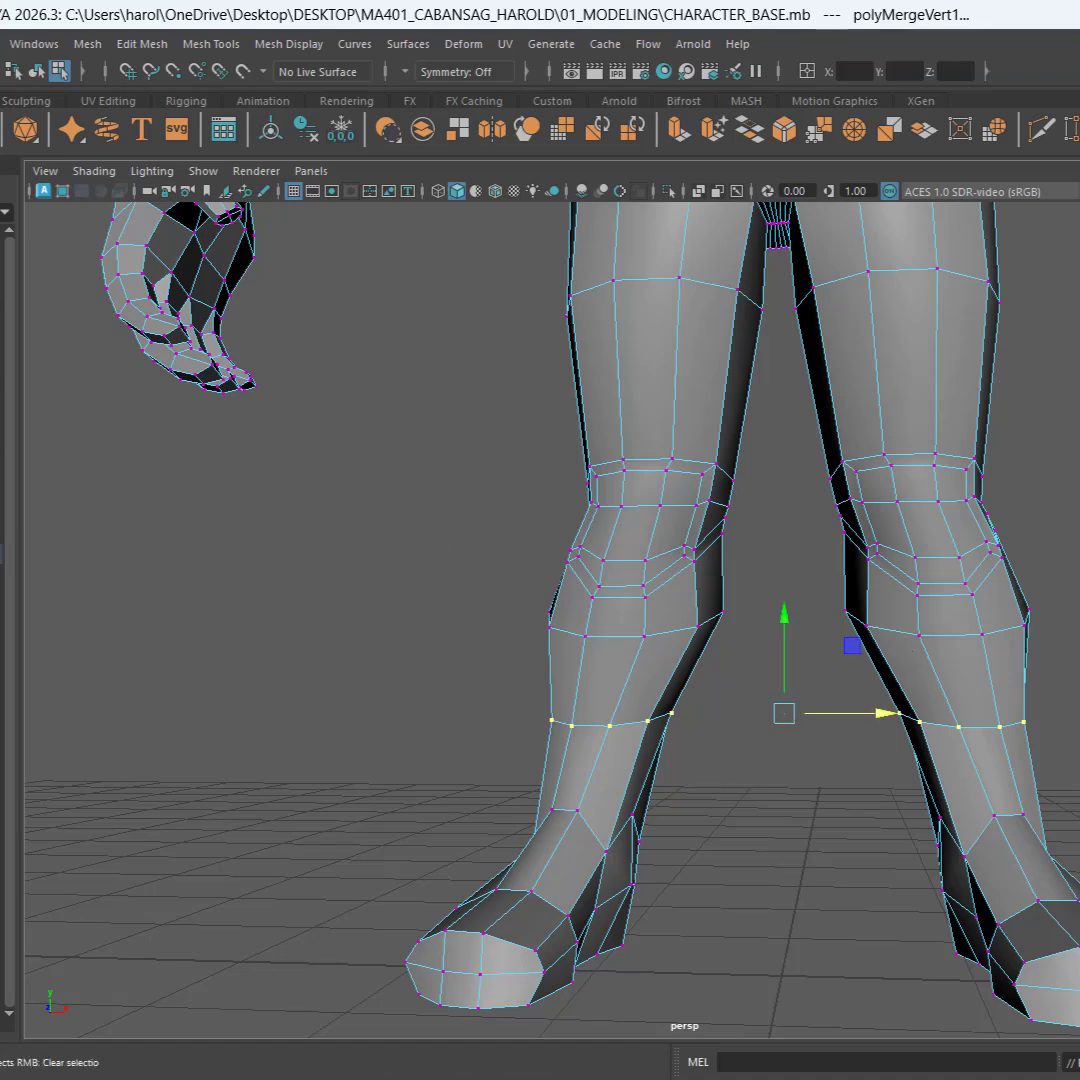
key("F8")
left_click(952, 591)
Step: Rename the combined figure to CHARACTER_BASE
scroll(952, 591, "down", 6)
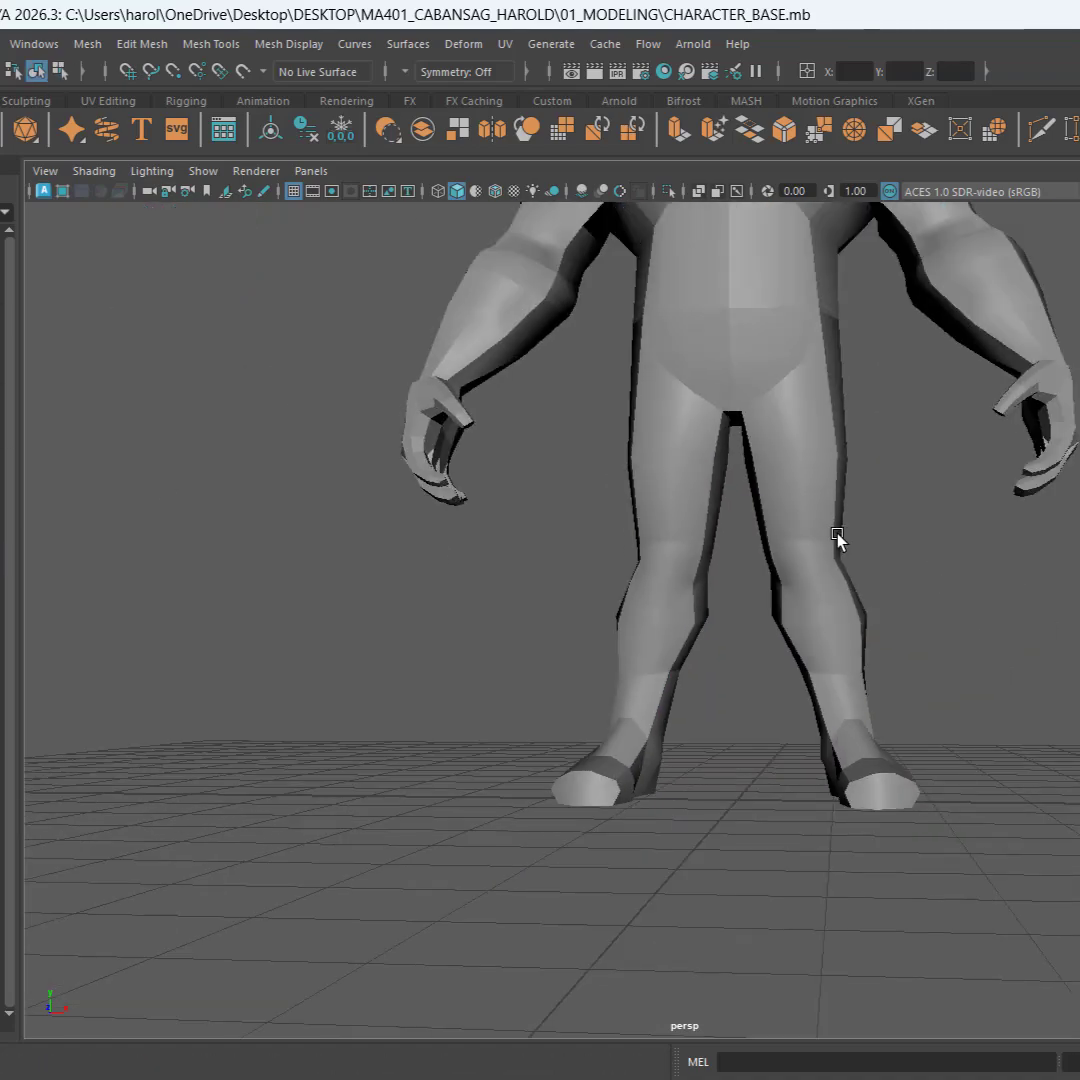
left_click(836, 542)
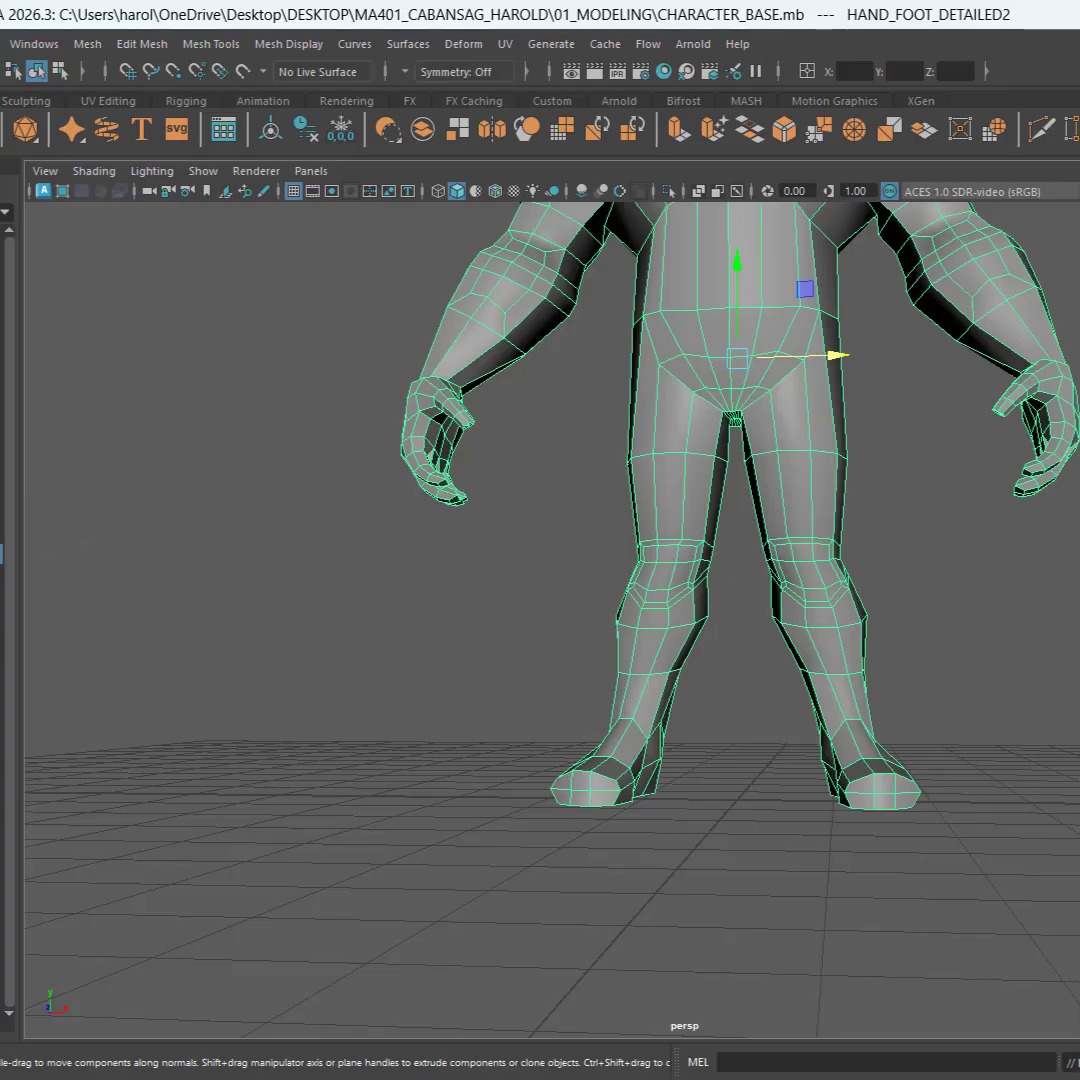
double_click(41, 554)
type("CHA")
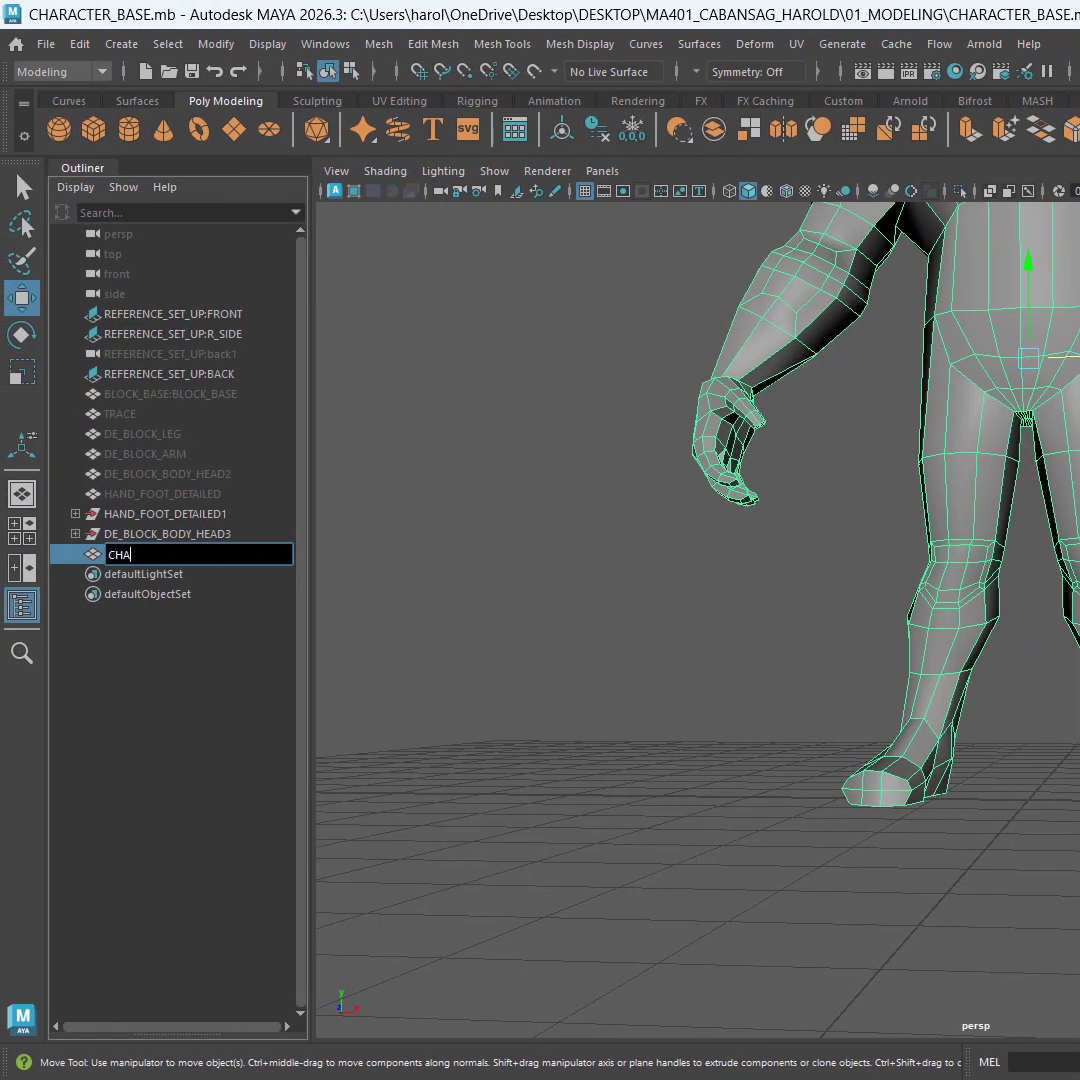
type("RACTER_BASE")
key("Return")
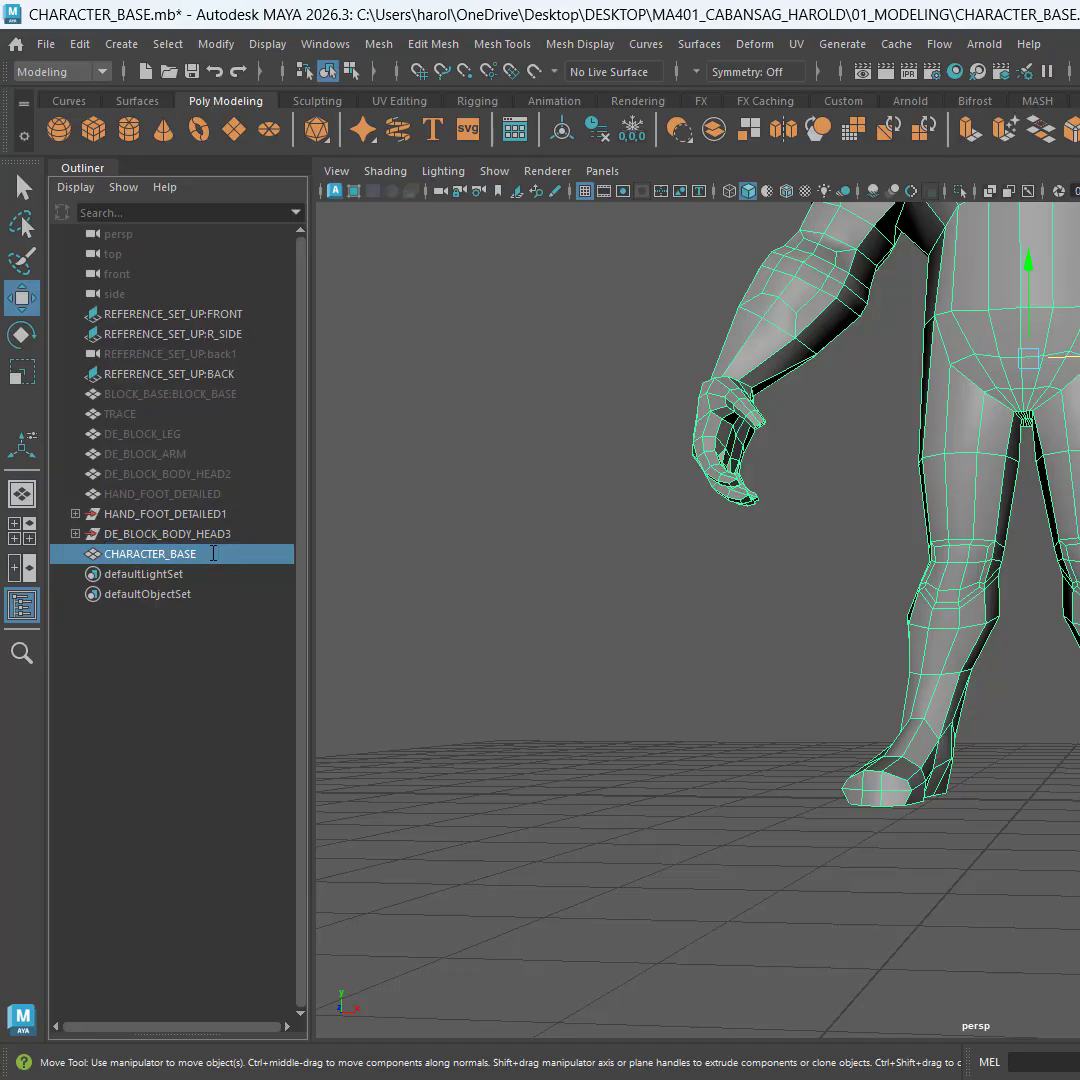
Step: Delete all construction history in the scene
left_click(79, 43)
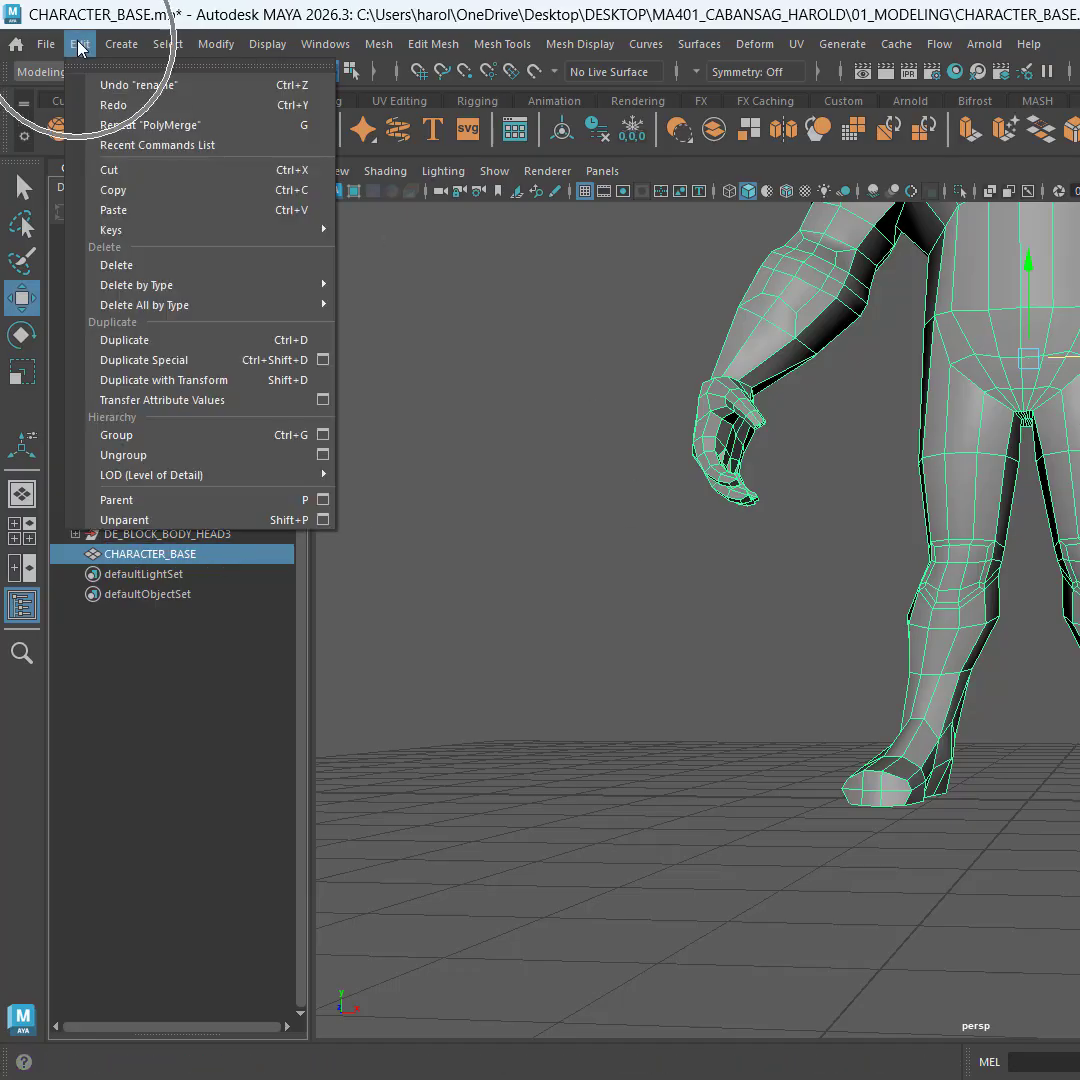
mouse_move(150, 305)
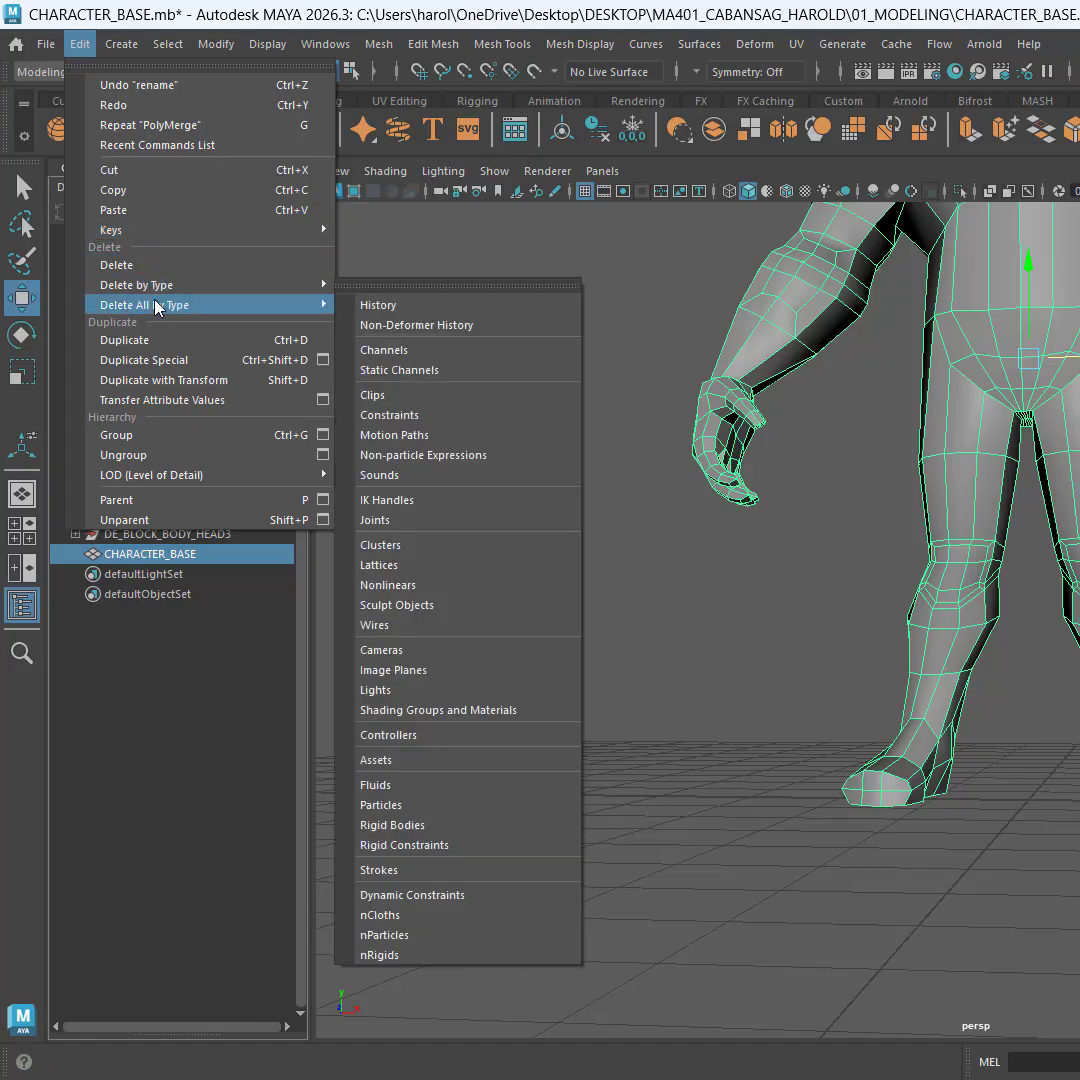
left_click(455, 308)
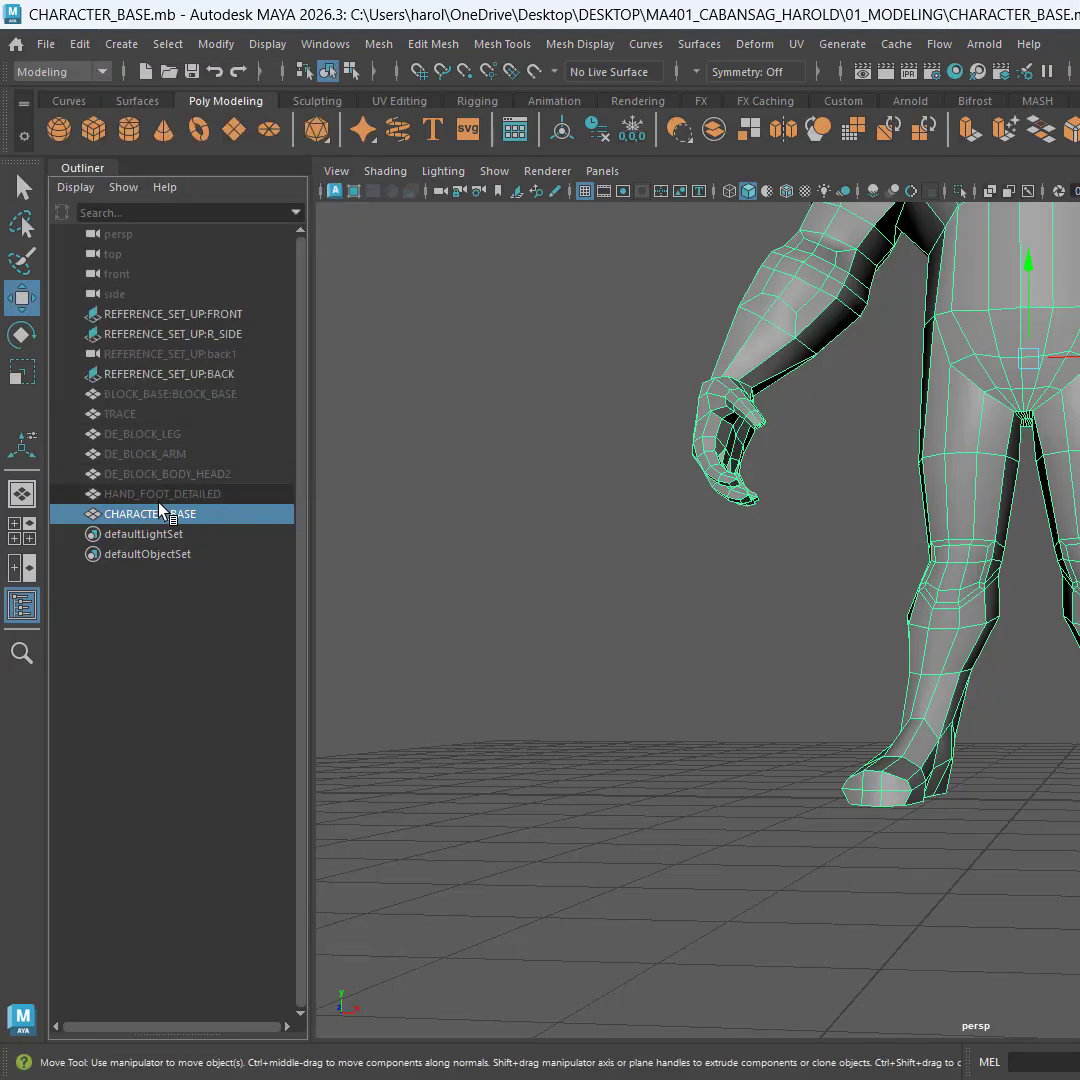
Step: Unhide all the hidden figures from BLOCK_BASE:BLOCK_BASE through HAND_FOOT_DETAILED and save the scene
scroll(470, 445, "down", 2)
scroll(822, 509, "down", 4)
left_click_drag(822, 509, 803, 639, "alt")
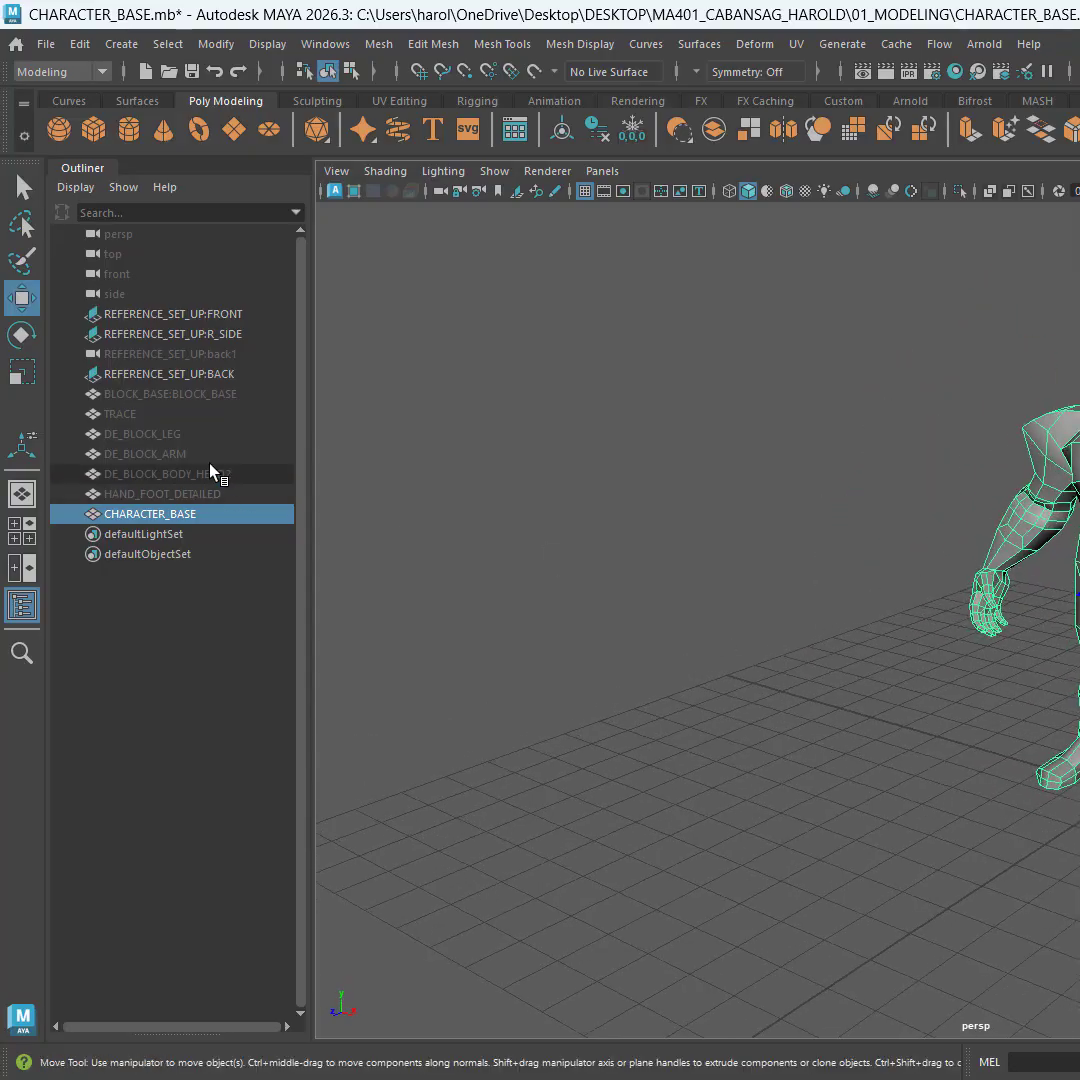
left_click(180, 497)
left_click(180, 475, "shift")
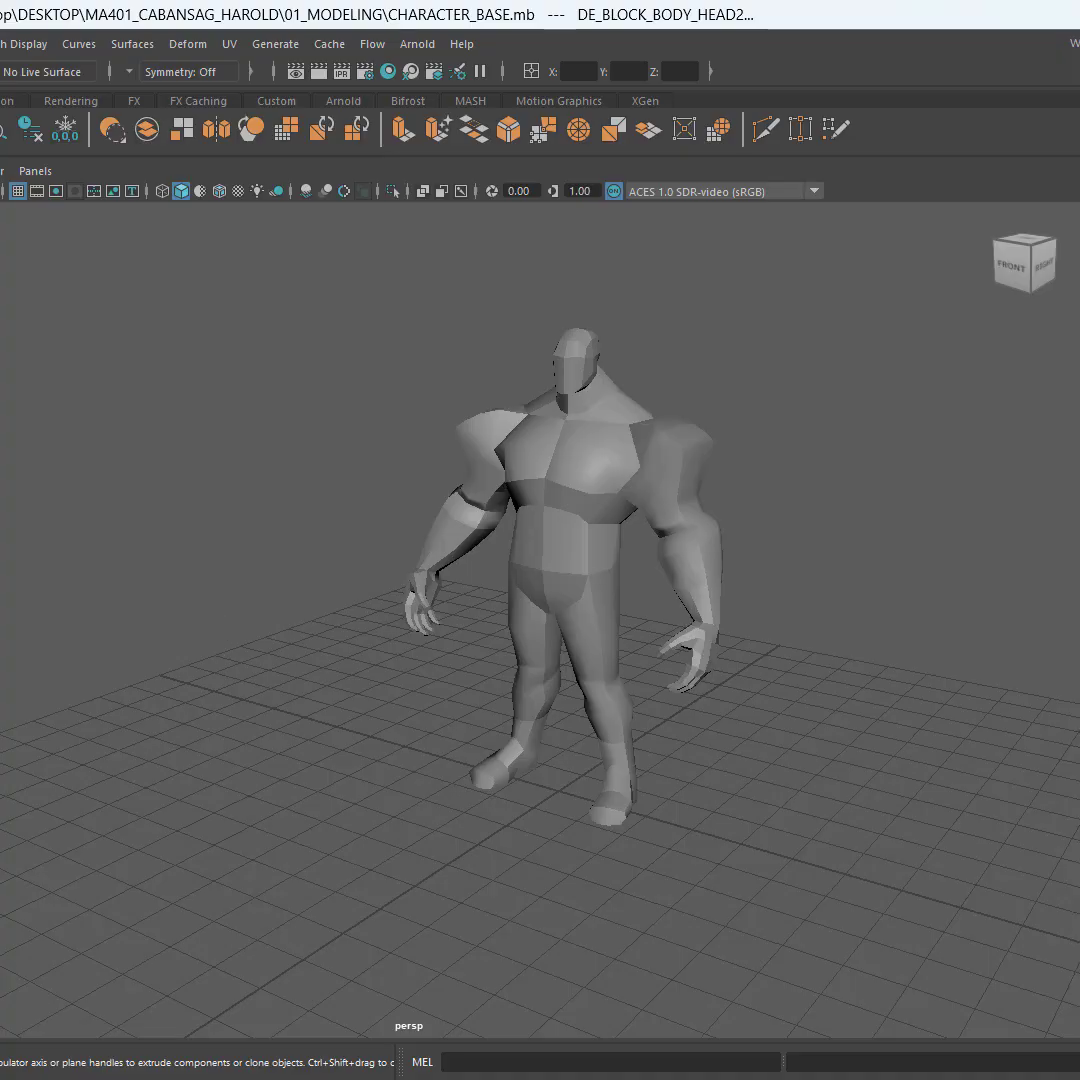
key("Up")
key("Up")
left_click(0, 497, "shift")
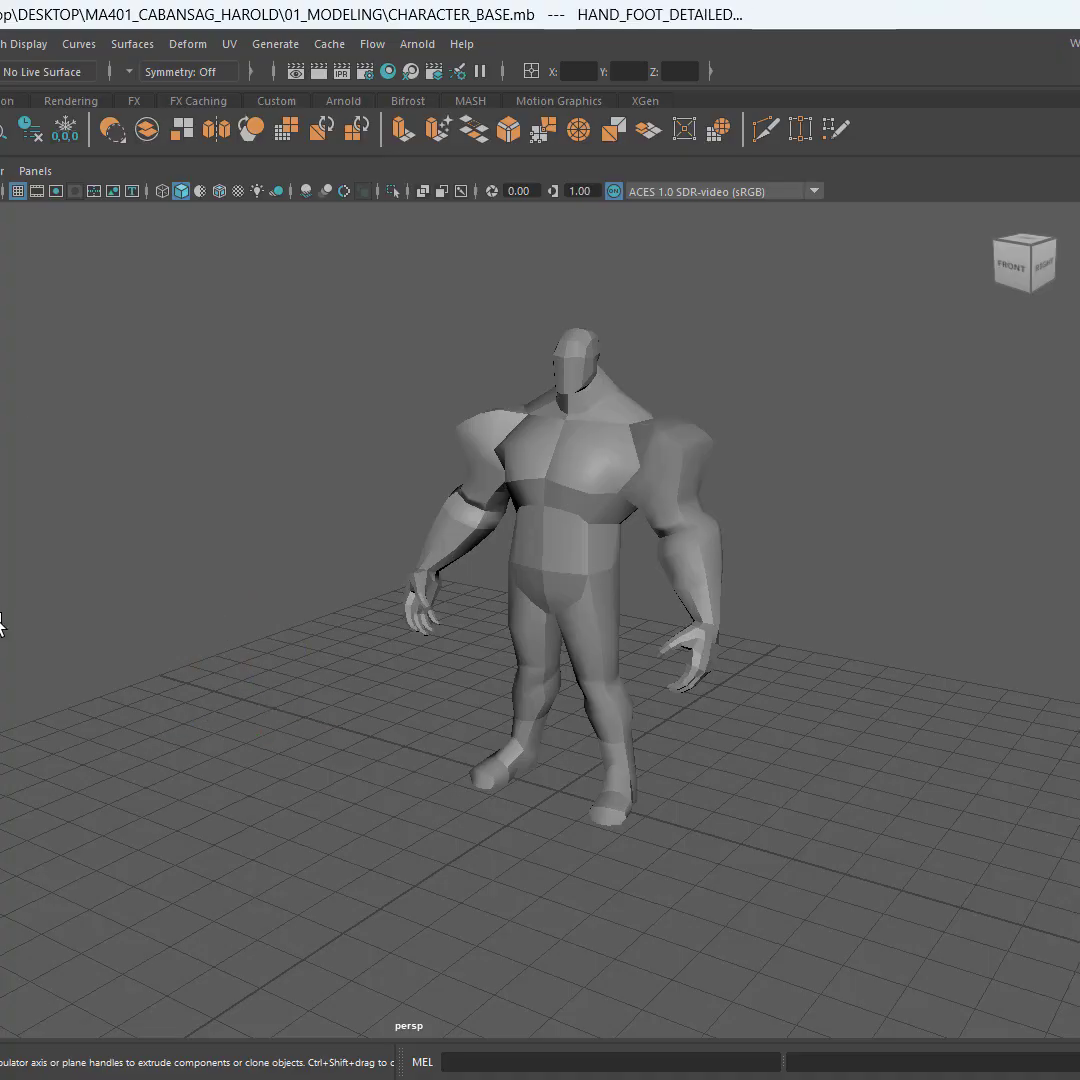
key("shift+h")
scroll(305, 638, "down", 6)
middle_click_drag(174, 645, 450, 702, "alt")
mouse_move(450, 702)
left_mouse_down("alt")
mouse_move(547, 682)
mouse_move(403, 713)
mouse_move(439, 700)
left_mouse_up("alt")
left_click(439, 699)
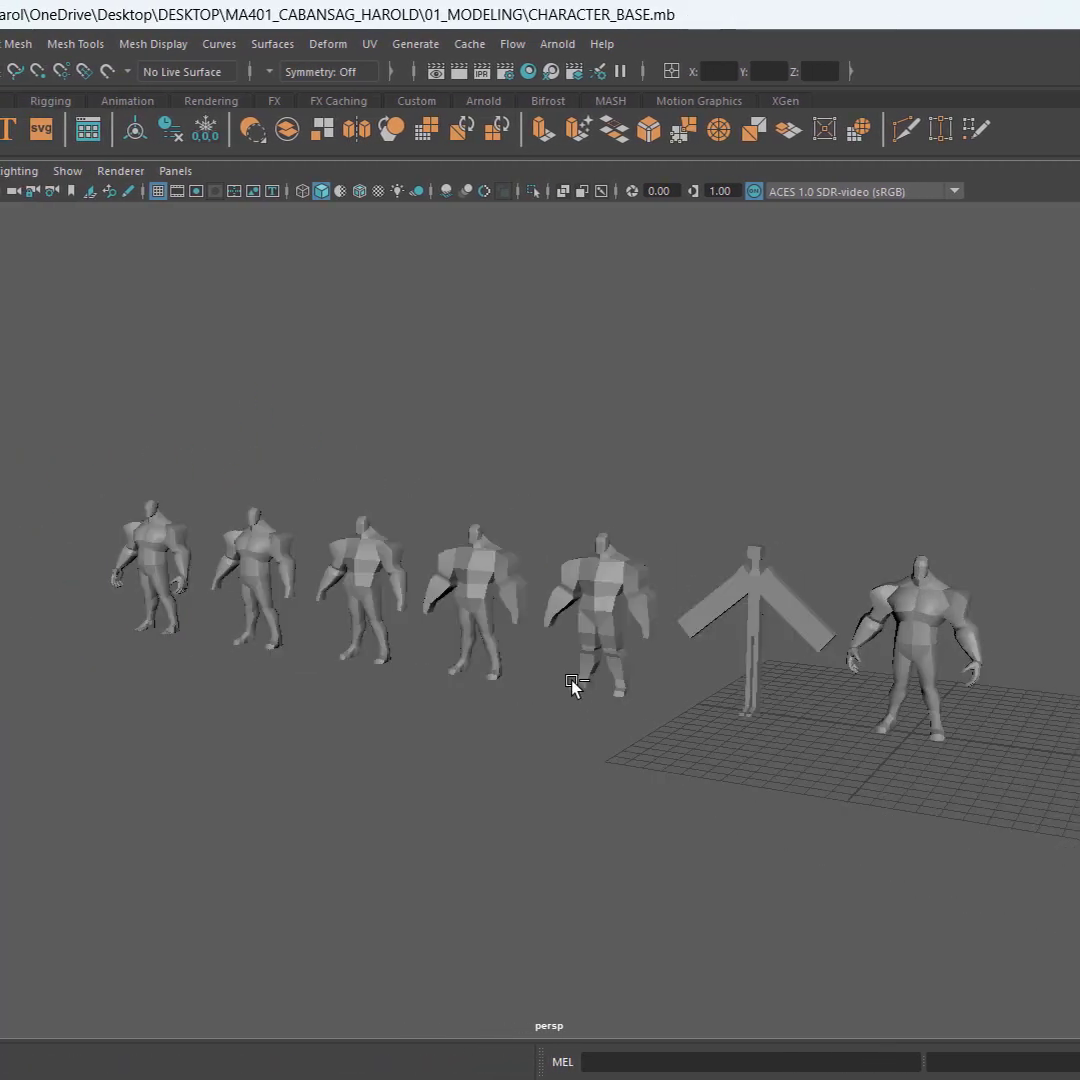
key("ctrl+s")
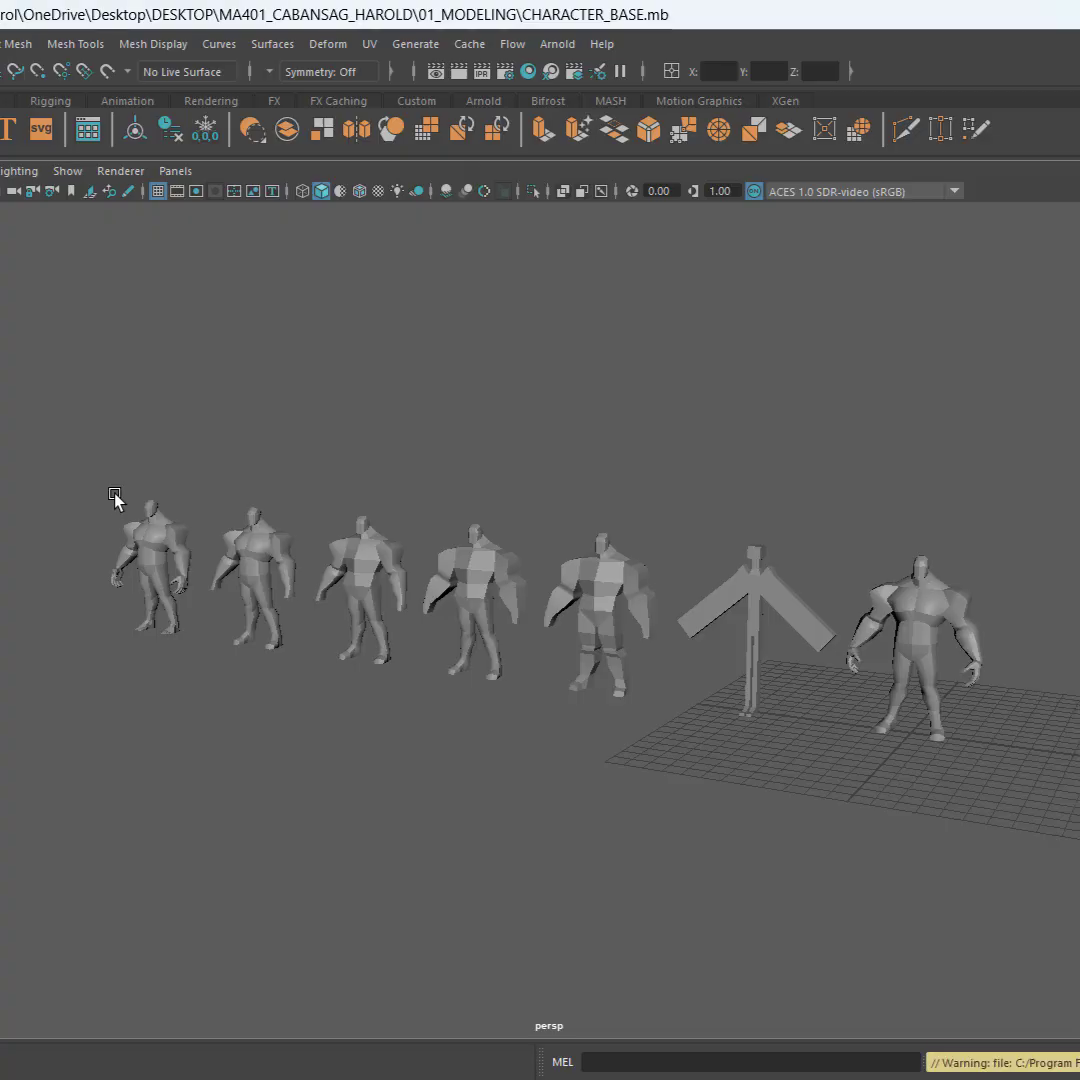
Step: Switch to the four-view layout and hide the row of six earlier figures beside CHARACTER_BASE
key("space")
left_click(273, 395)
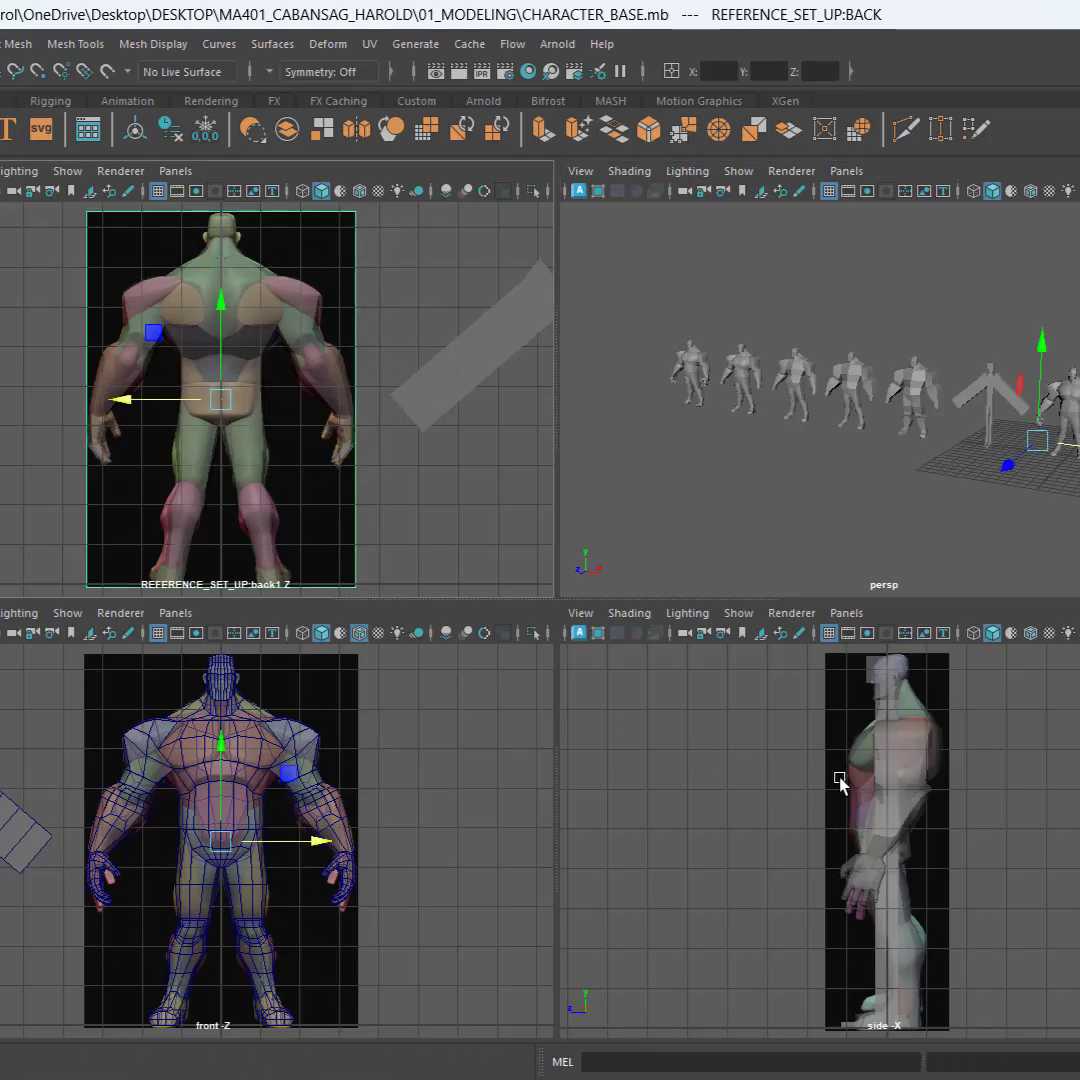
left_click(624, 305)
left_click_drag(626, 301, 997, 480)
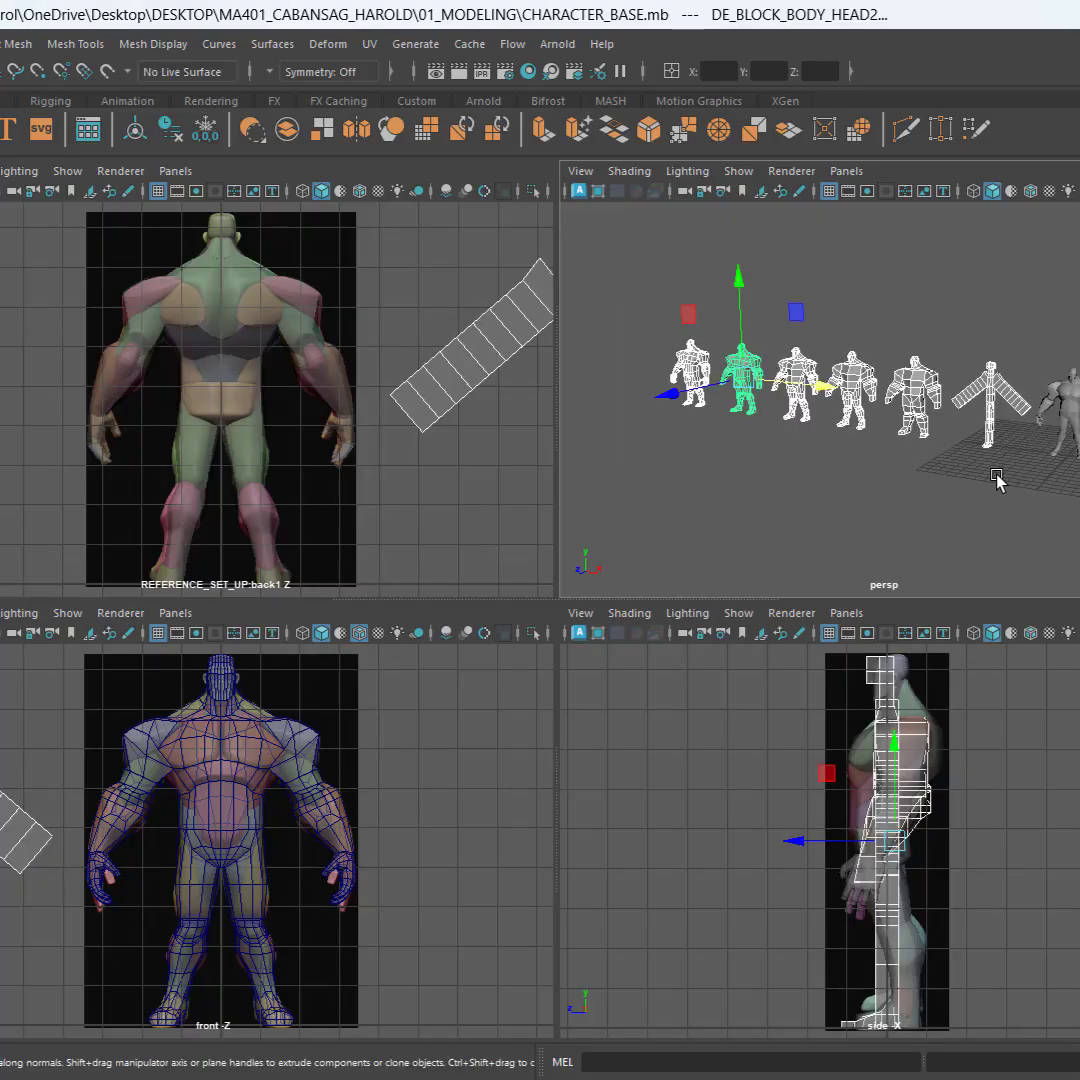
key("ctrl+h")
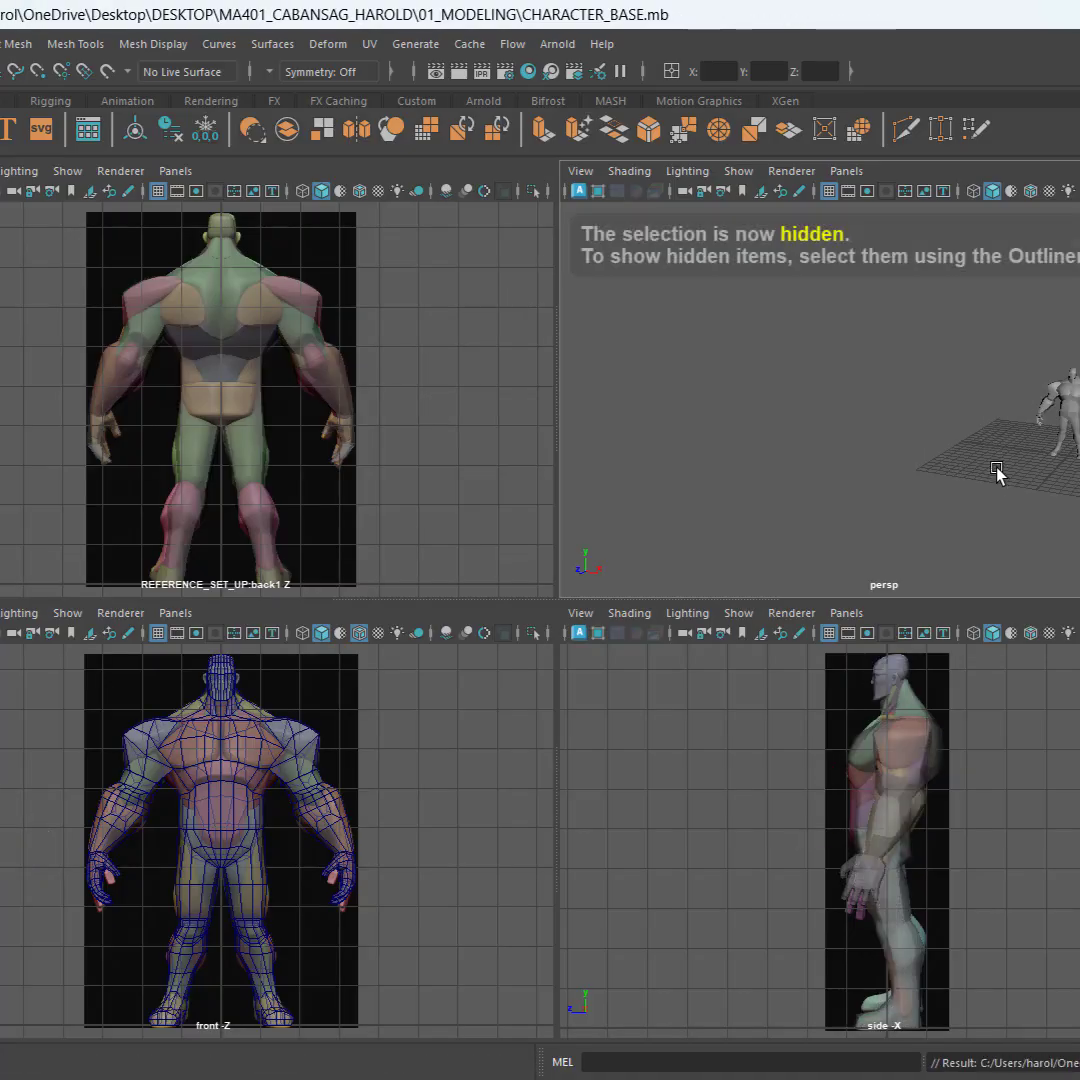
left_click(436, 701)
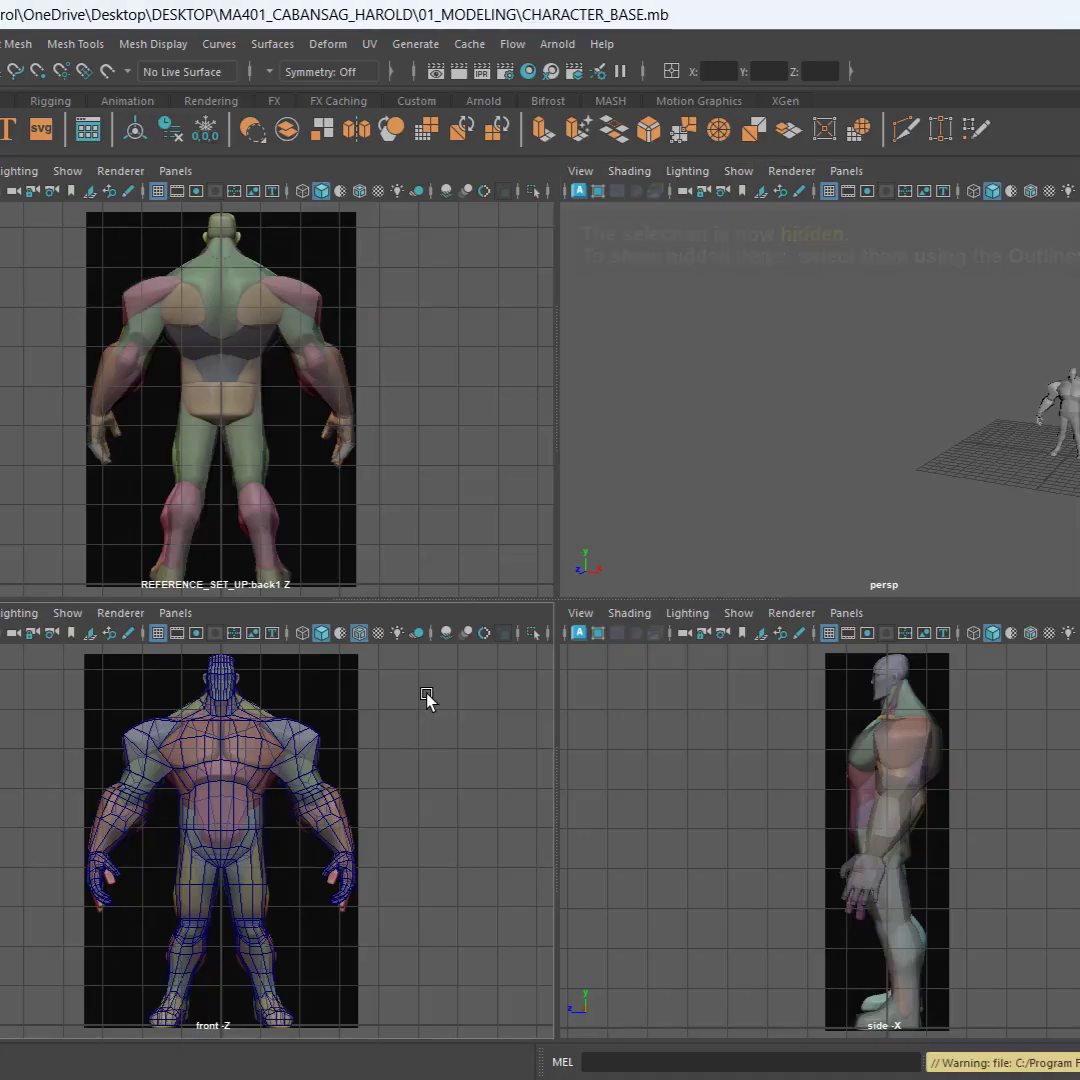
Step: Switch to File Explorer, check the M_BACK, M_FRONT and M_SIDE reference images, and copy the REFERENCE folder's path
key("alt+Tab")
key("alt+Tab")
key("alt+Tab")
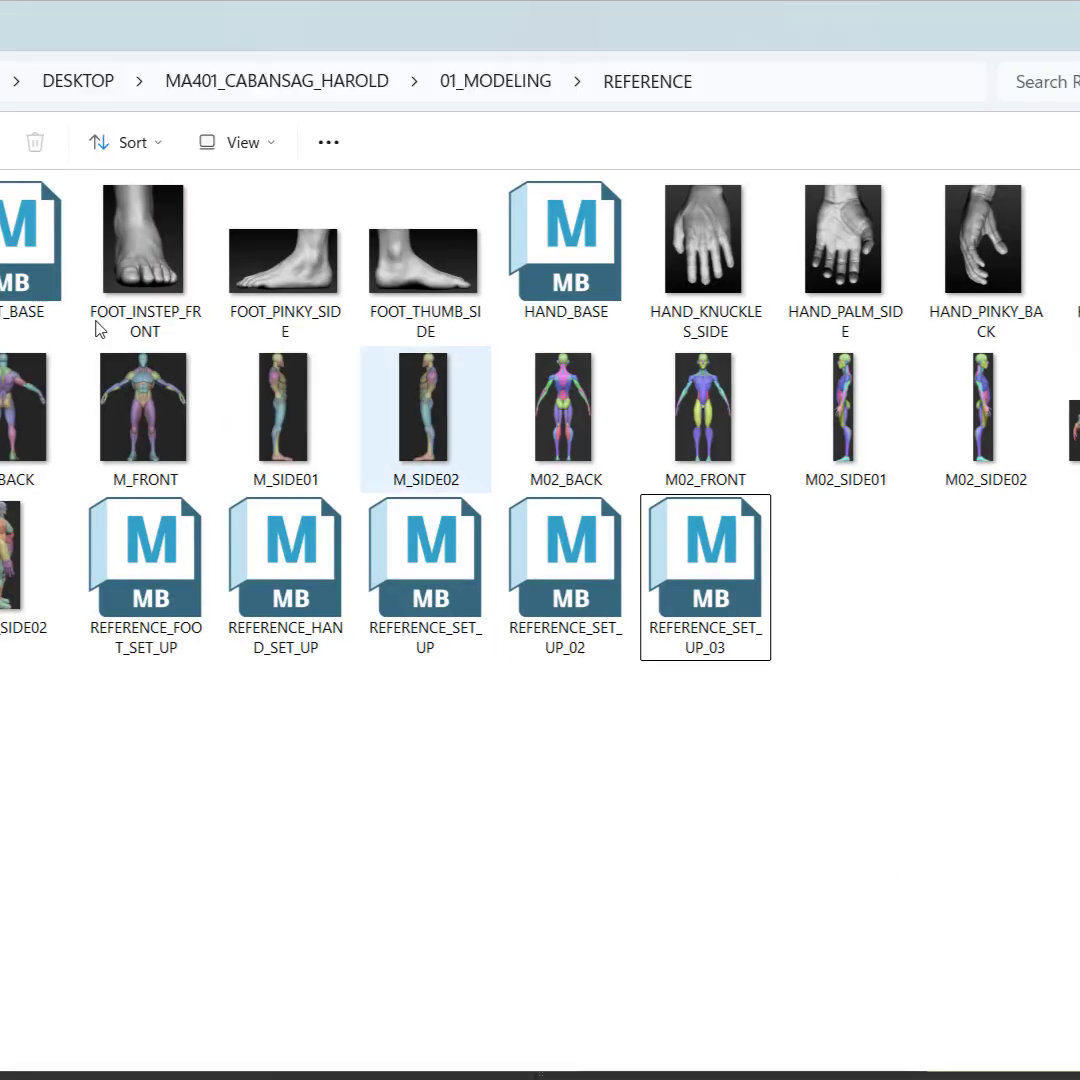
left_click(135, 390)
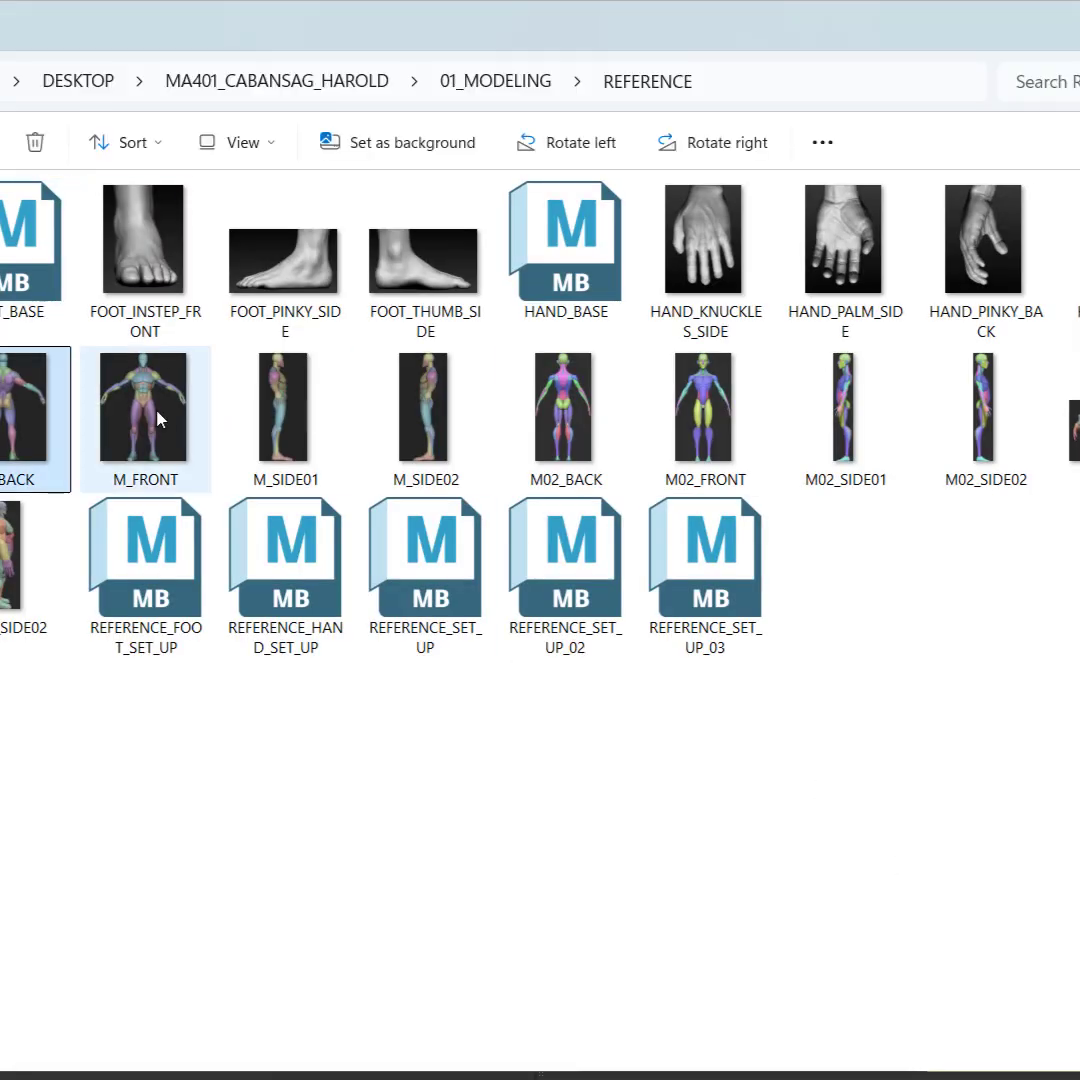
left_click(320, 414)
key("ctrl")
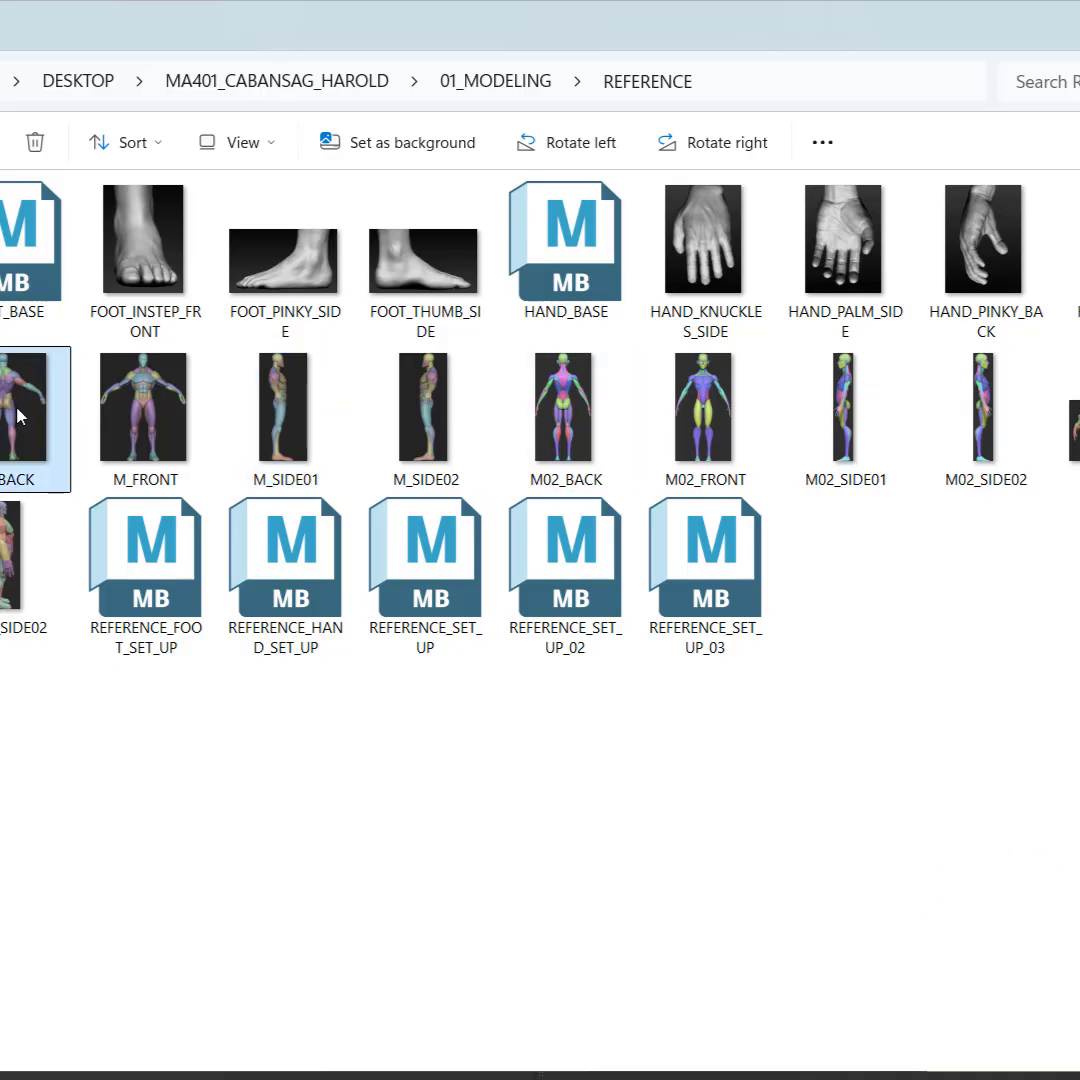
left_click(140, 427)
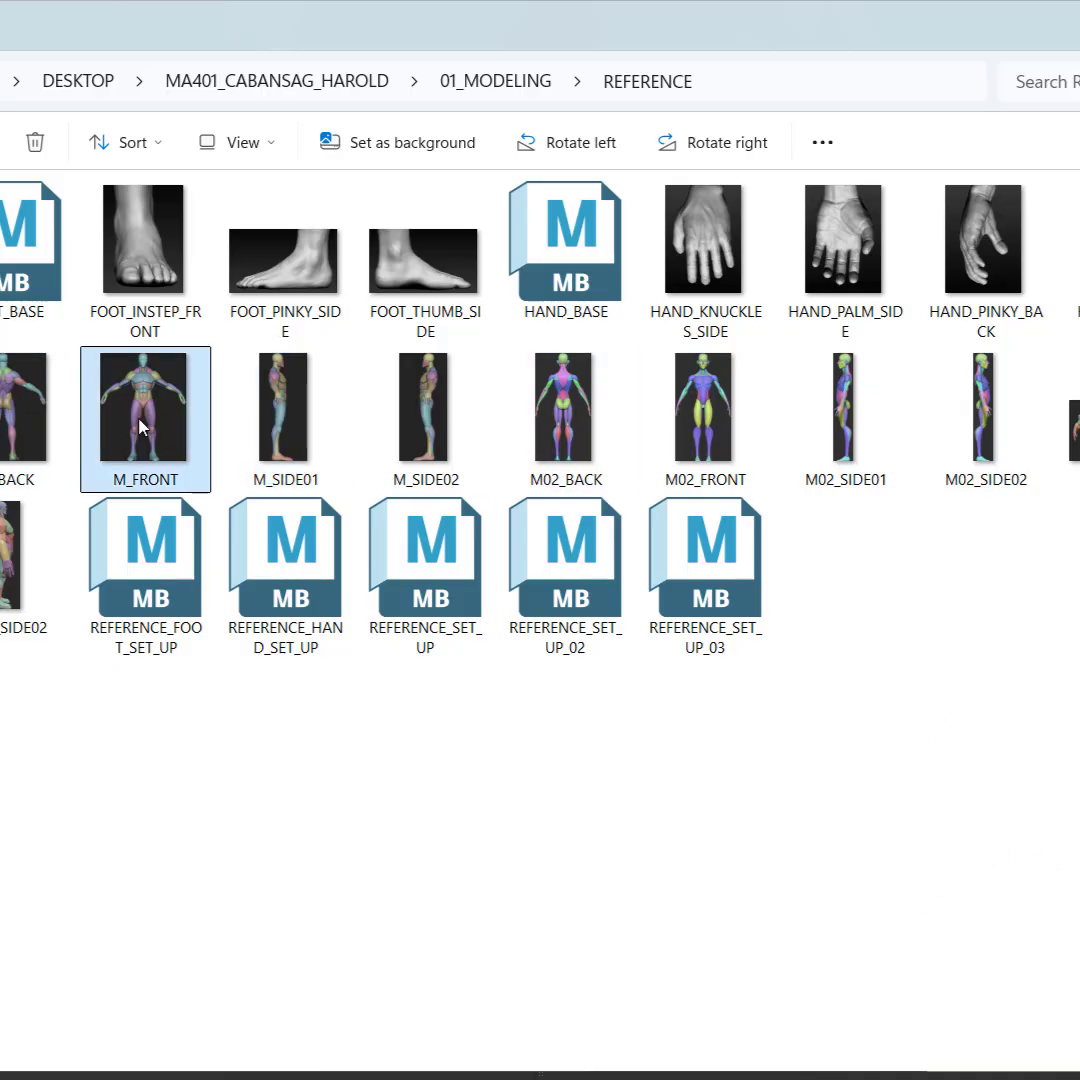
left_click(791, 85)
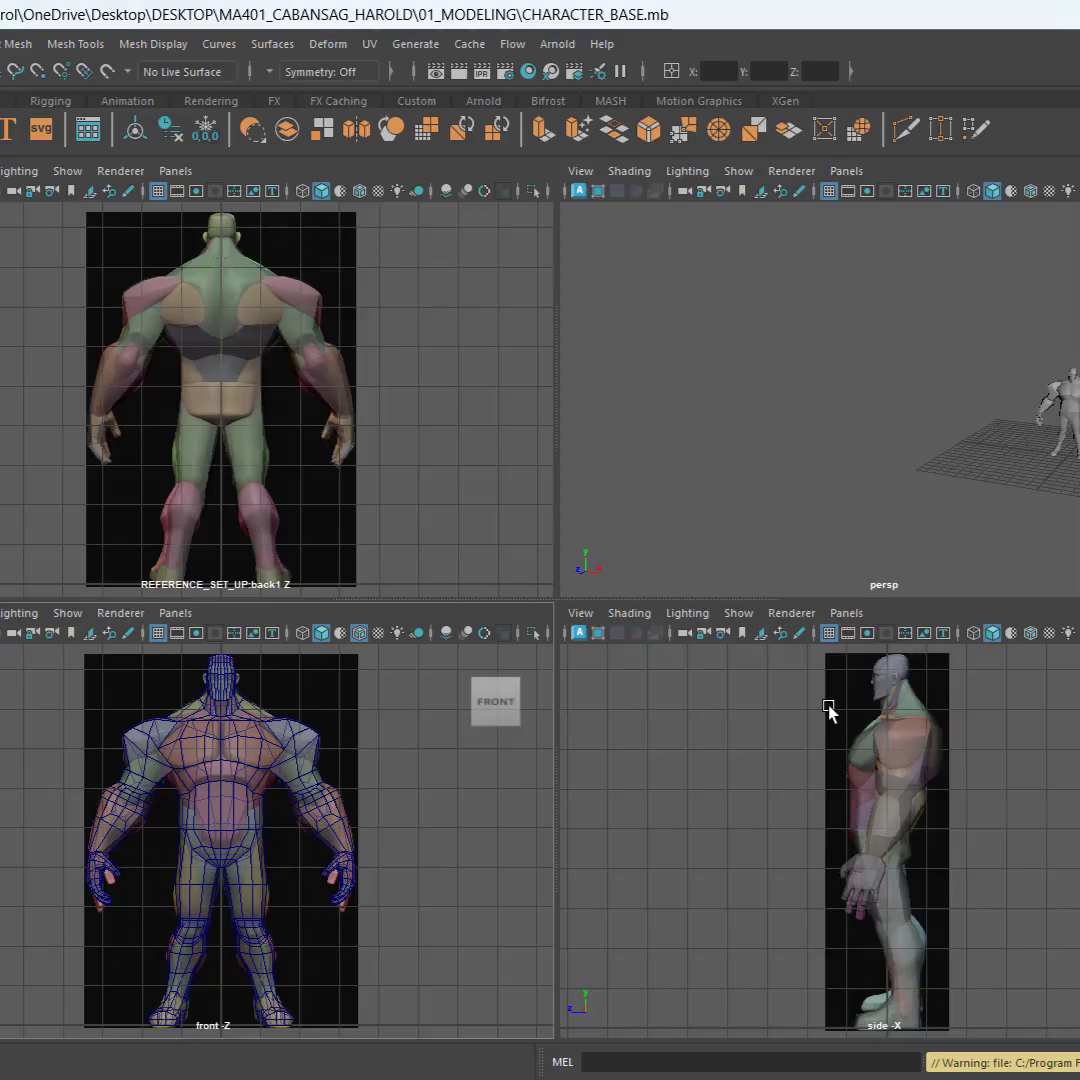
Step: Back in Maya, open the image file browser for the REFERENCE_SET_UP:FRONT image plane and go to the REFERENCE folder
left_click(301, 687)
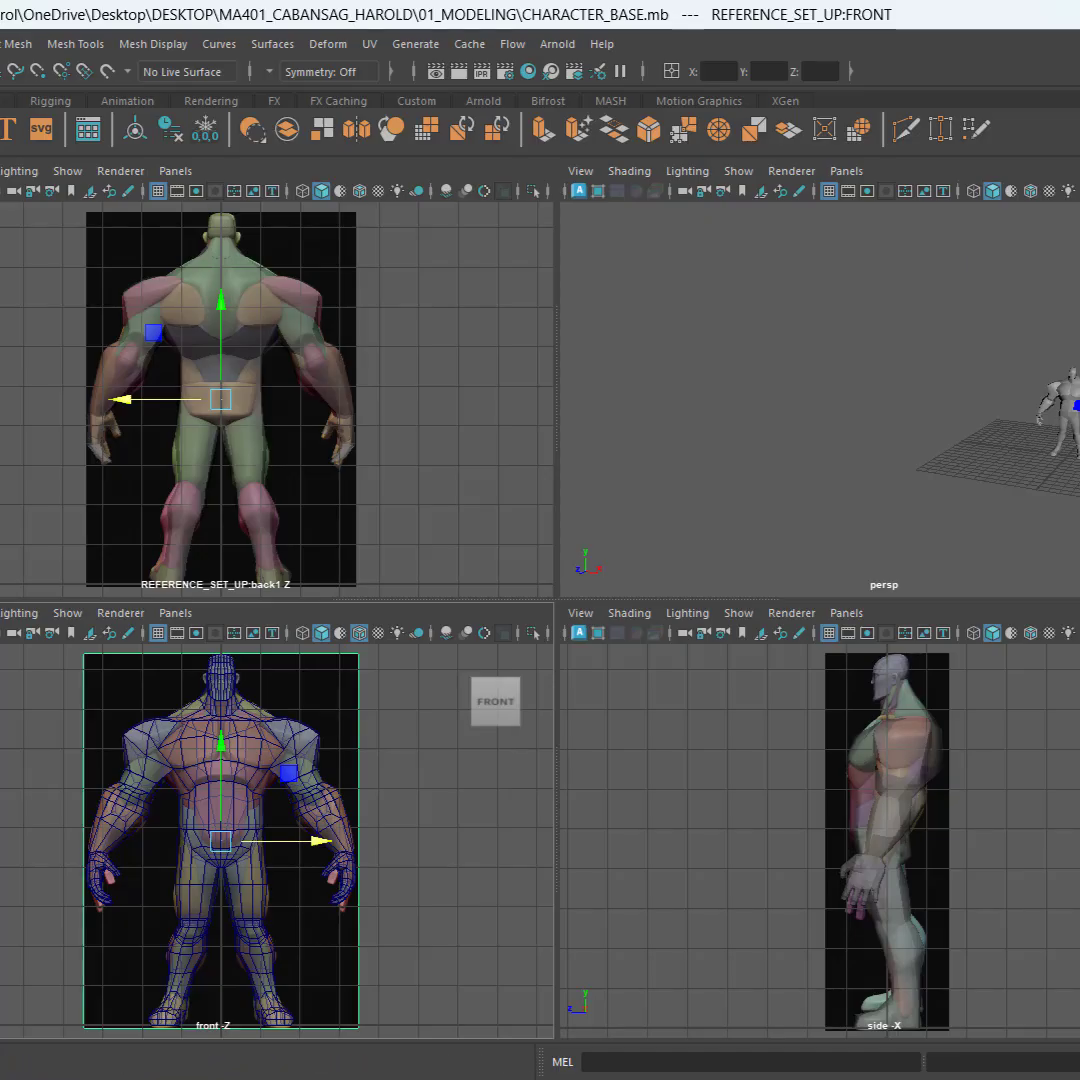
left_click(1024, 108)
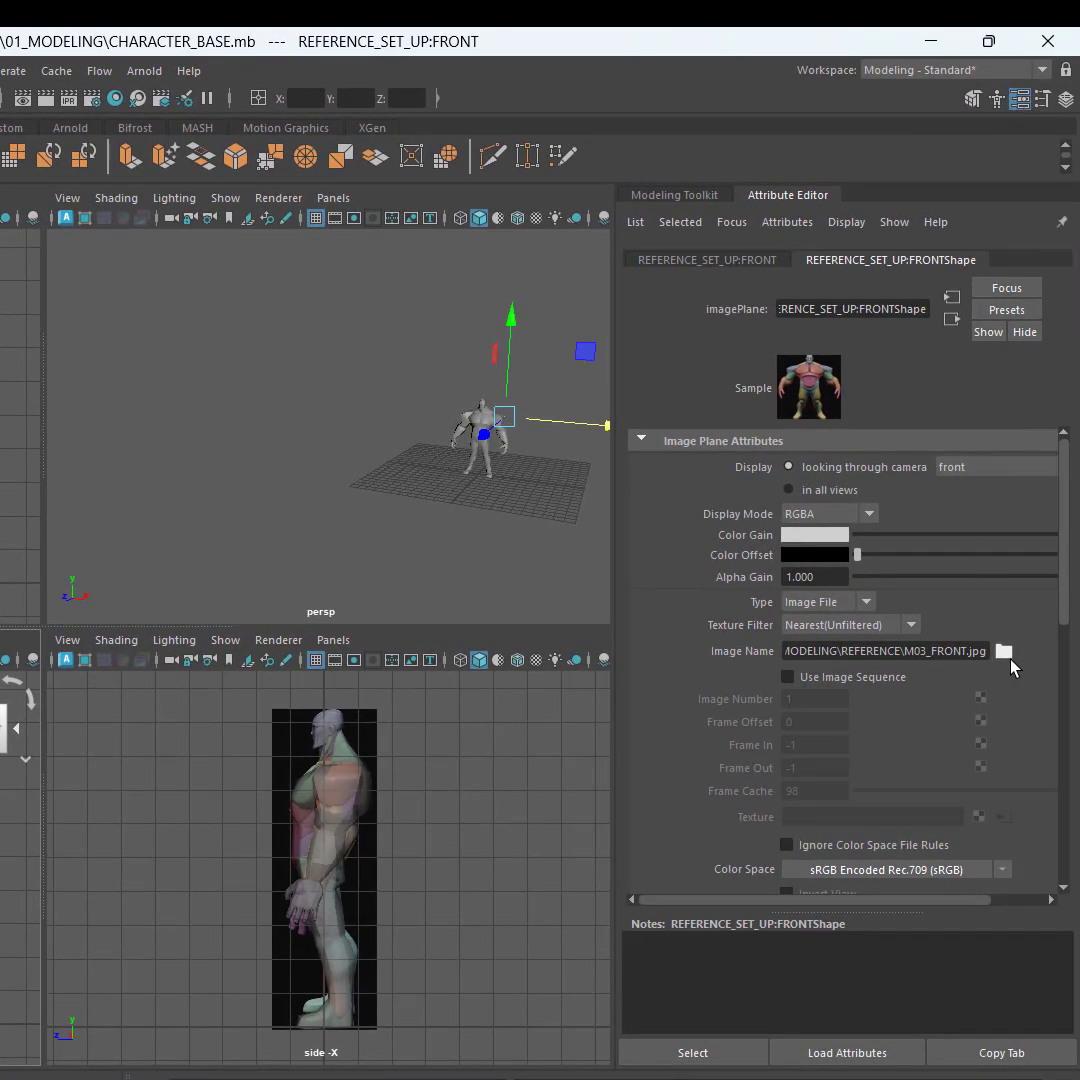
left_click(1004, 652)
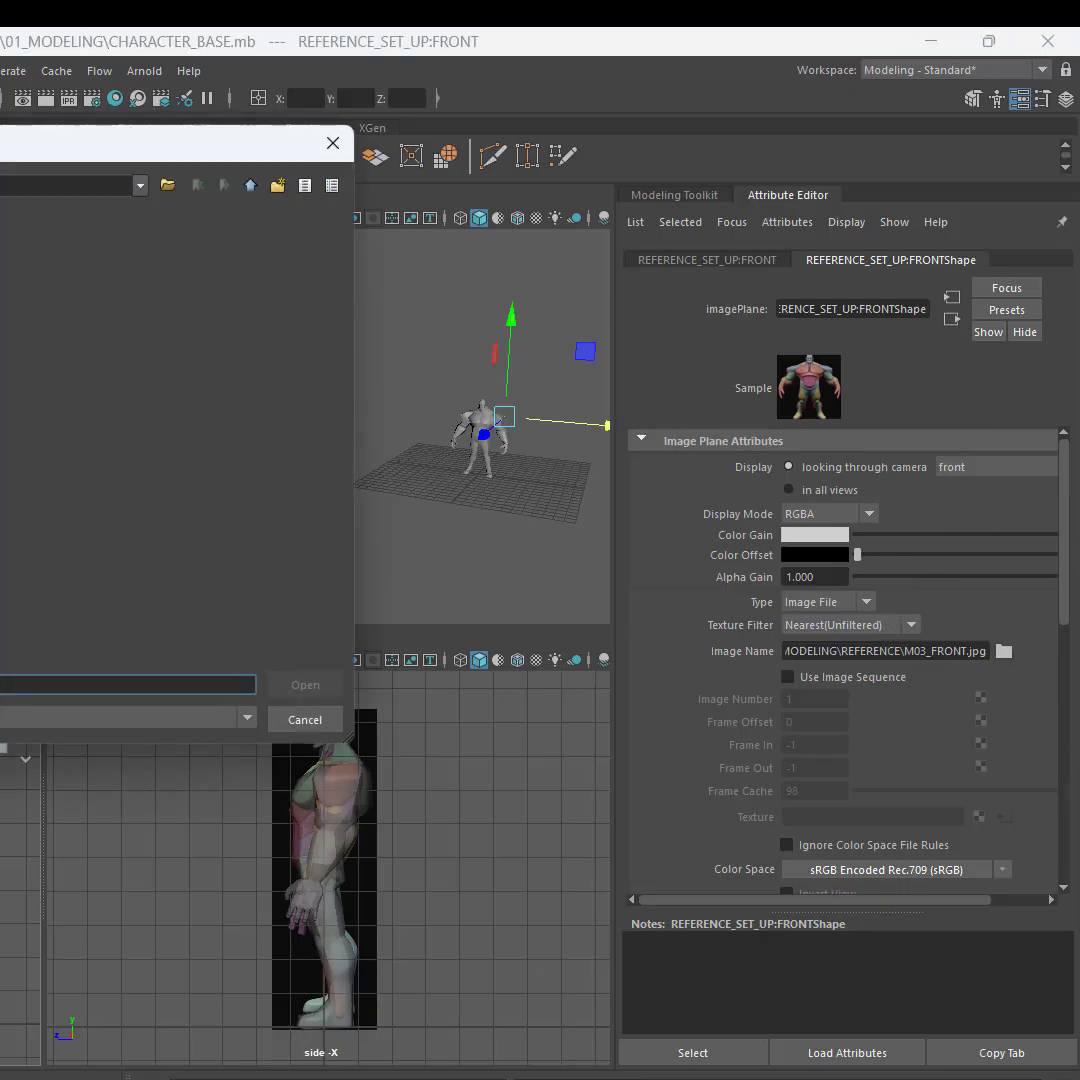
left_click(60, 185)
type("C:\\Users\\harol\\OneDrive\\Desktop\\DESKTOP\\MA401_CABANSAG_HAROLD\\01_MODELING\\REFERENCE")
key("Return")
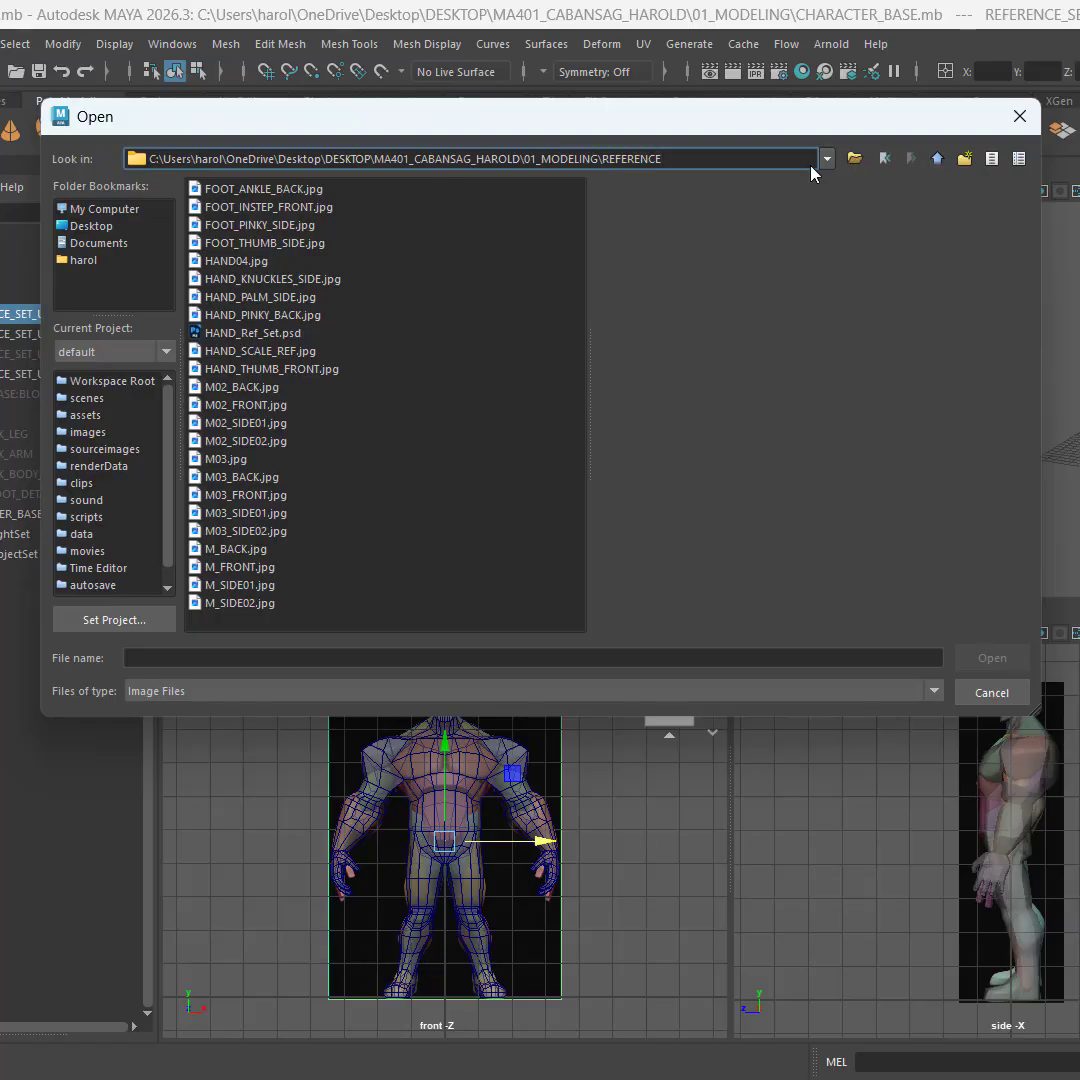
Step: Preview the reference images and load M_FRONT.jpg as the front image plane's picture
left_click(282, 228)
left_click(237, 533)
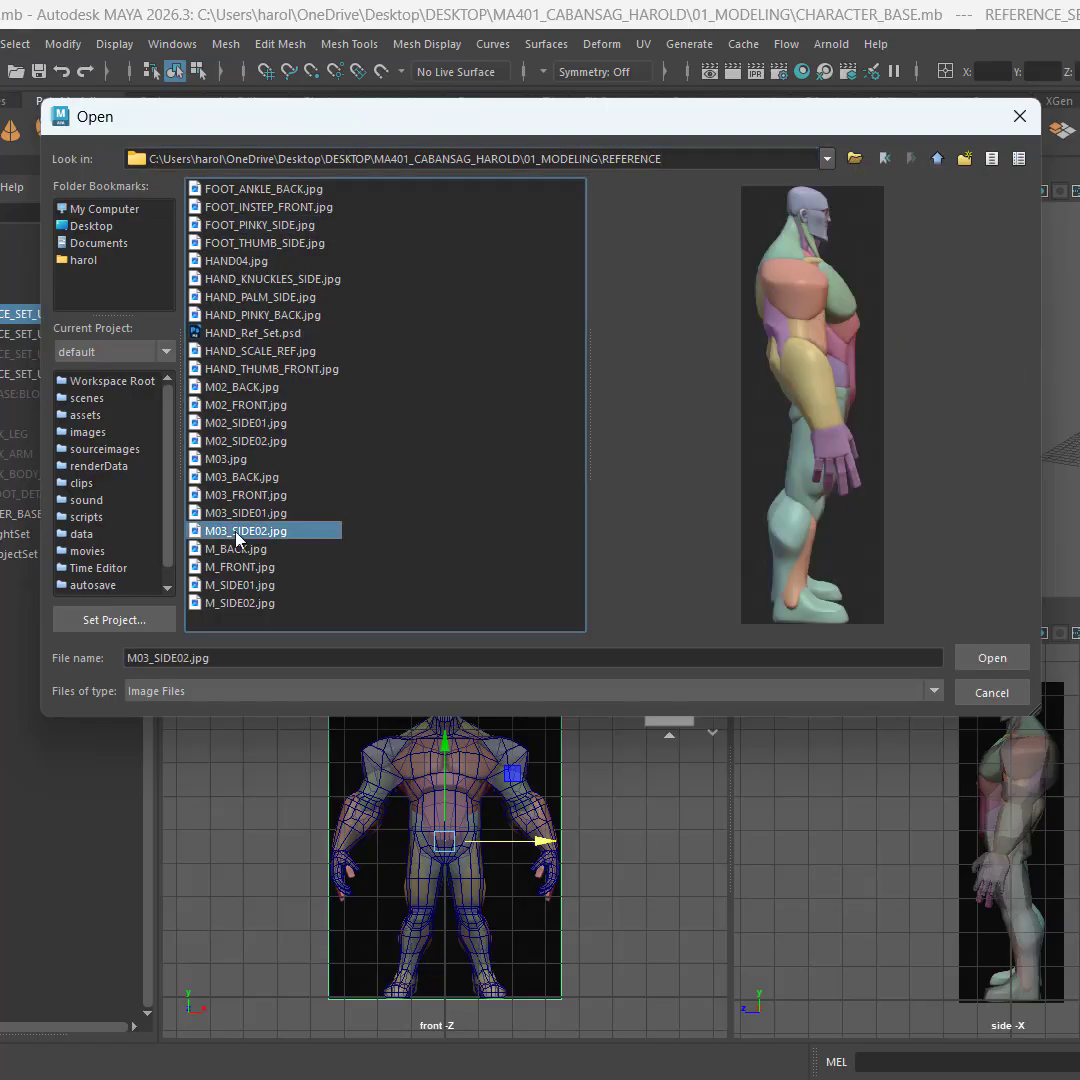
left_click(240, 495)
left_click(245, 388)
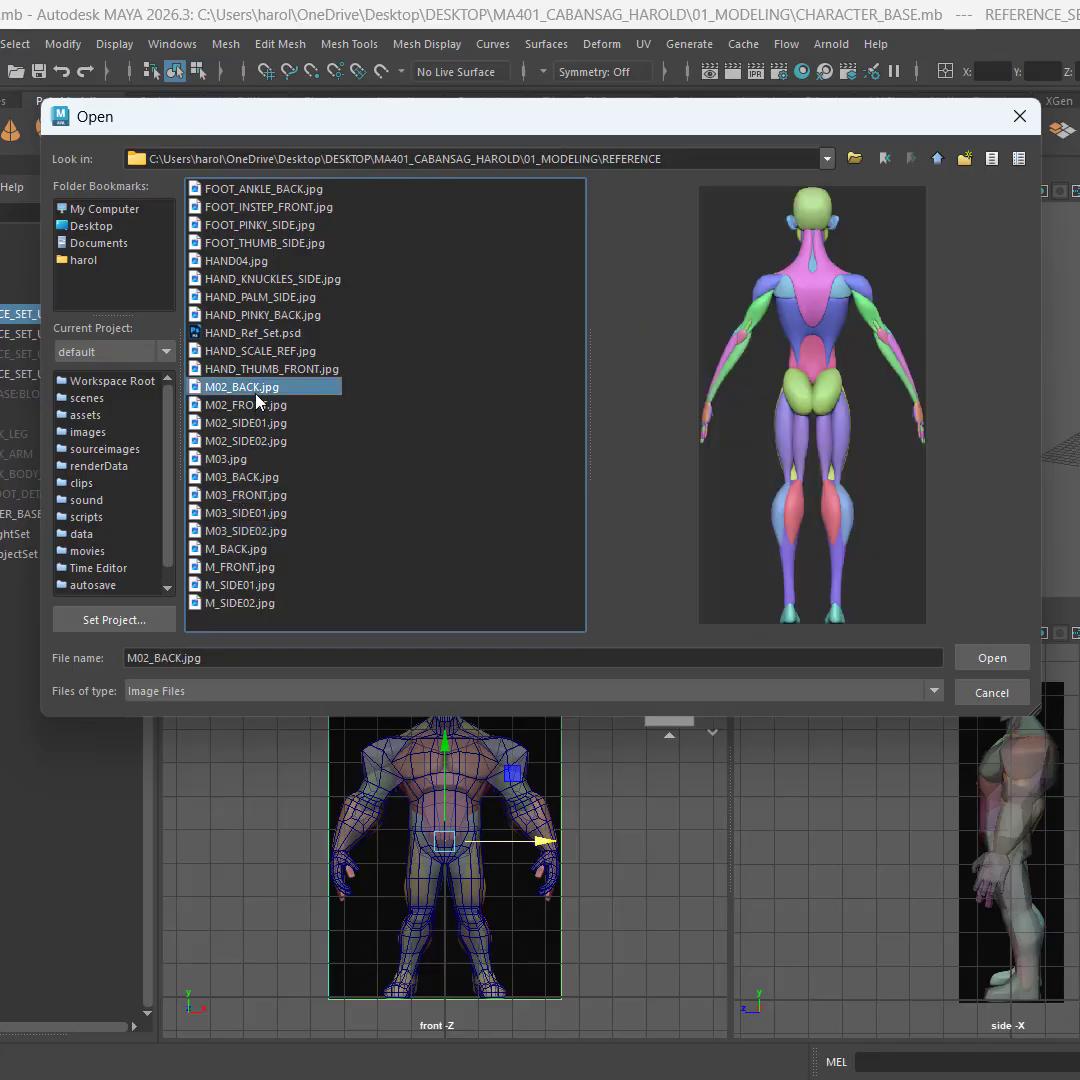
left_click(268, 479)
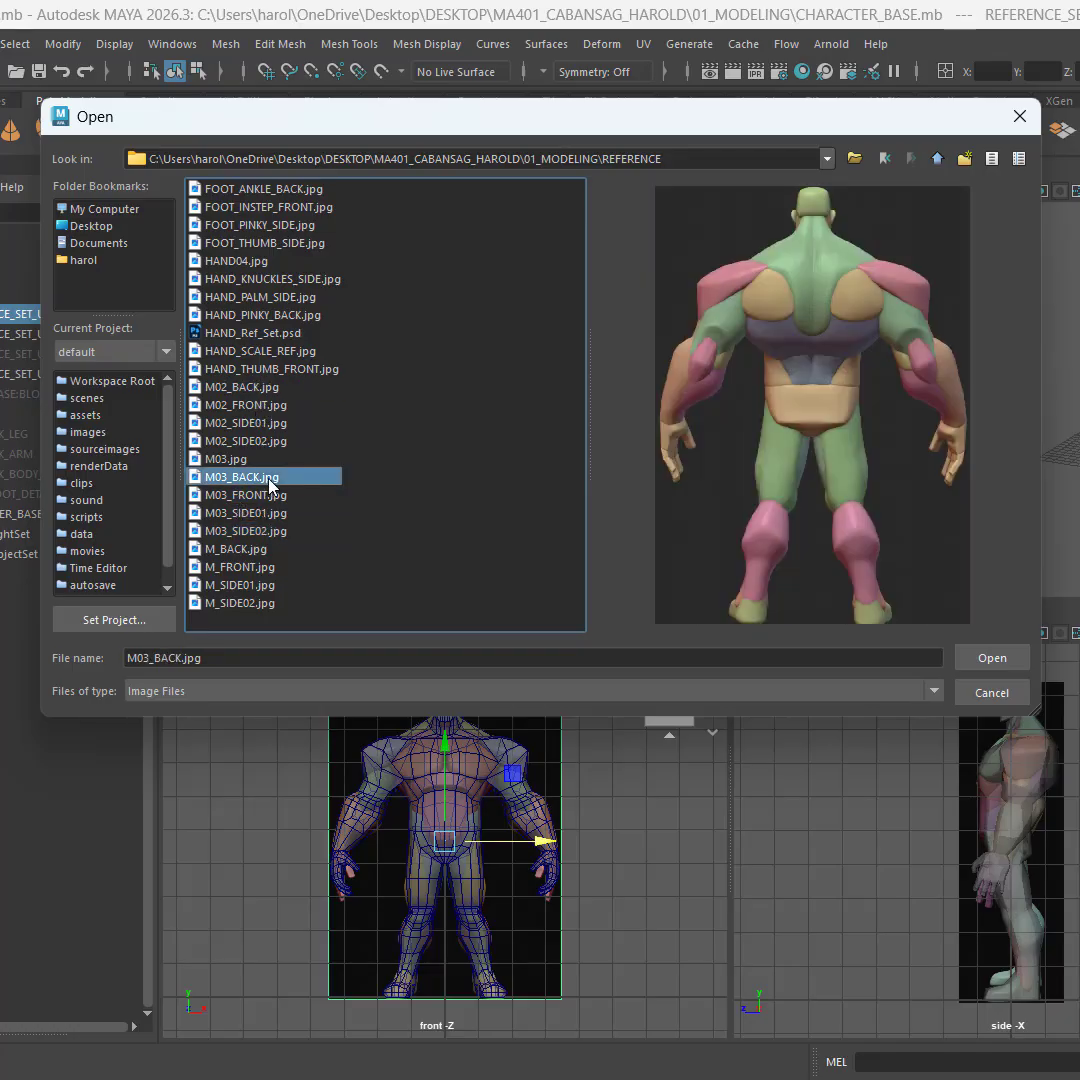
left_click(262, 551)
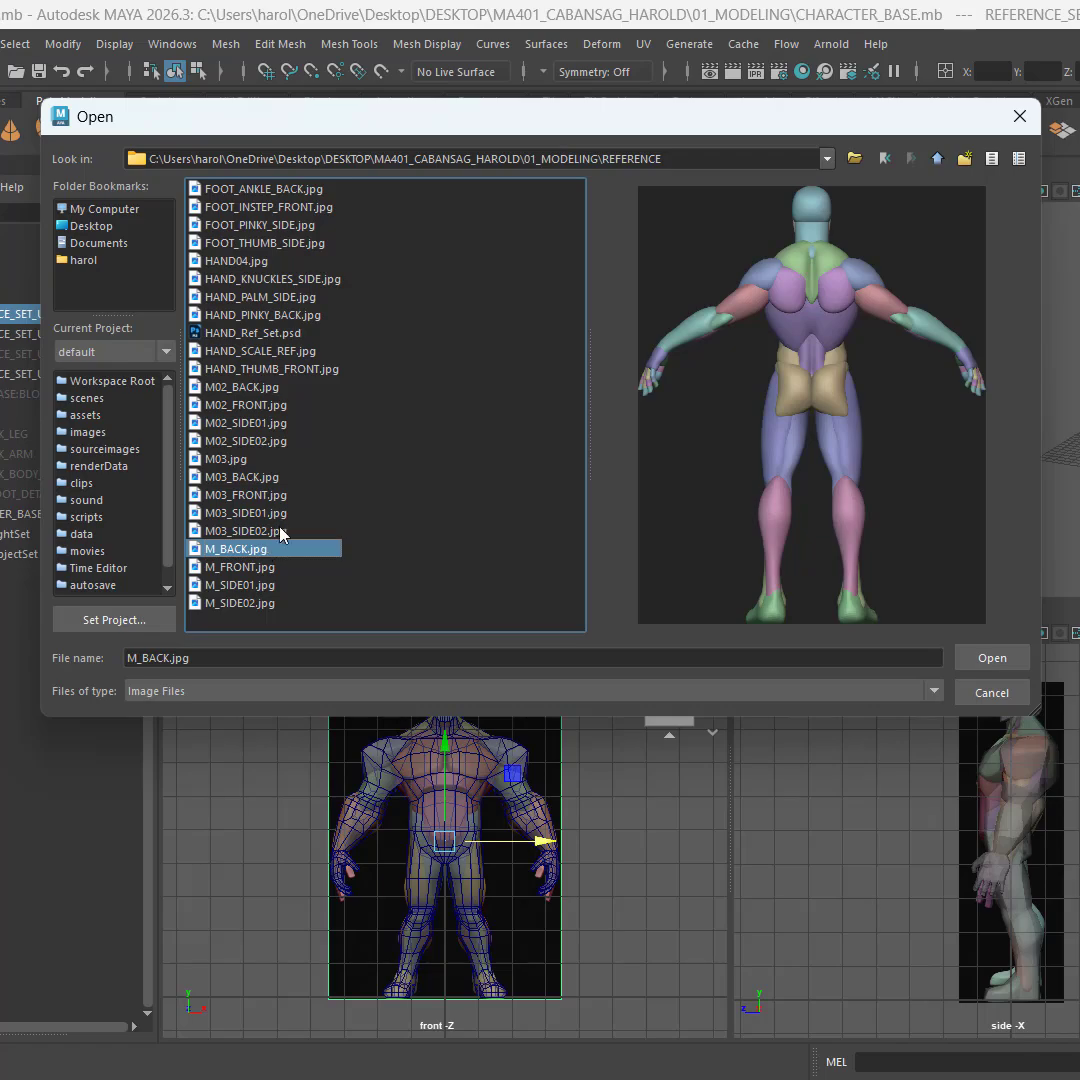
key("Down")
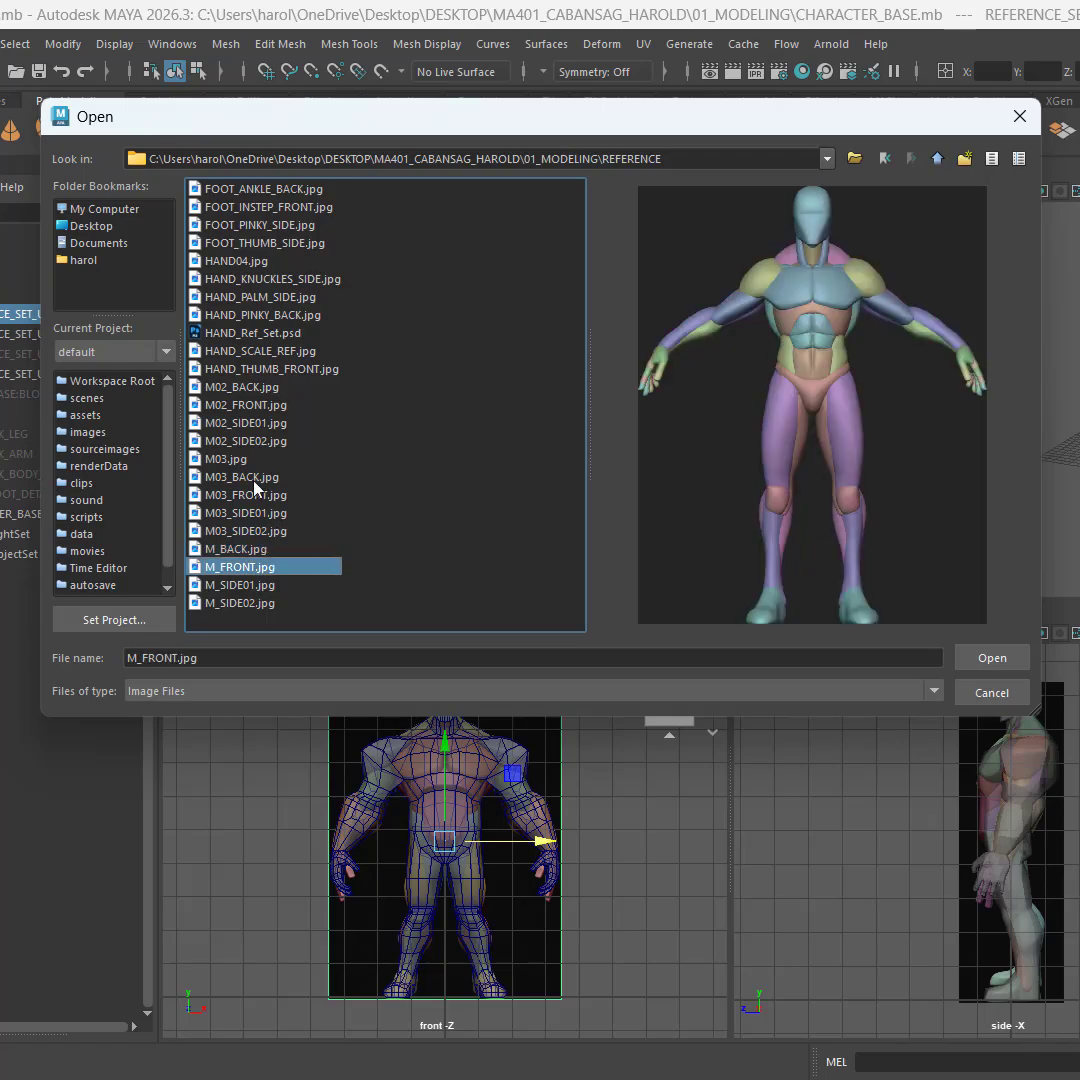
key("Return")
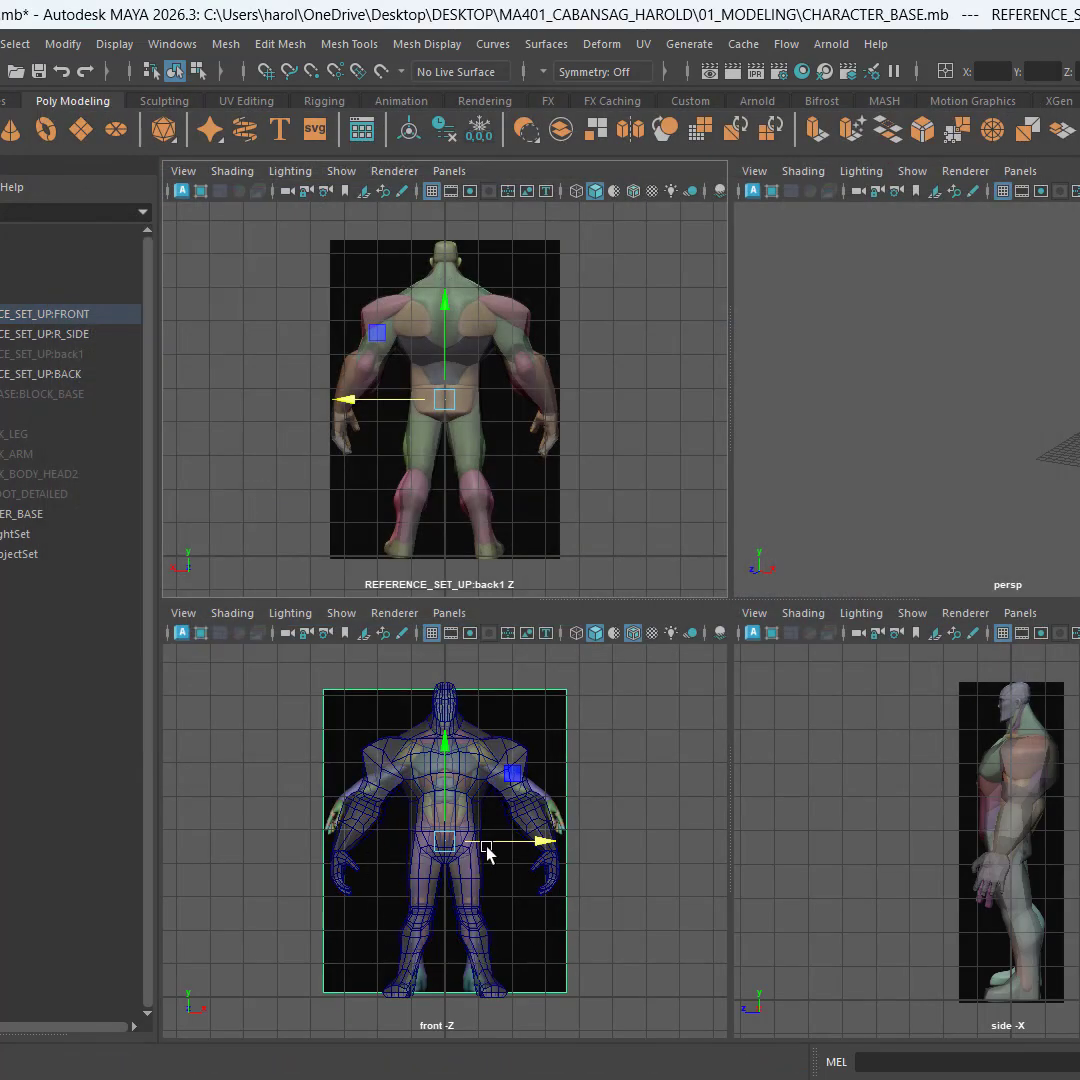
Step: Replace the R_SIDE image plane's picture with M_SIDE02.jpg, try shifting the plane in the side view, and undo the shift
left_click(968, 716)
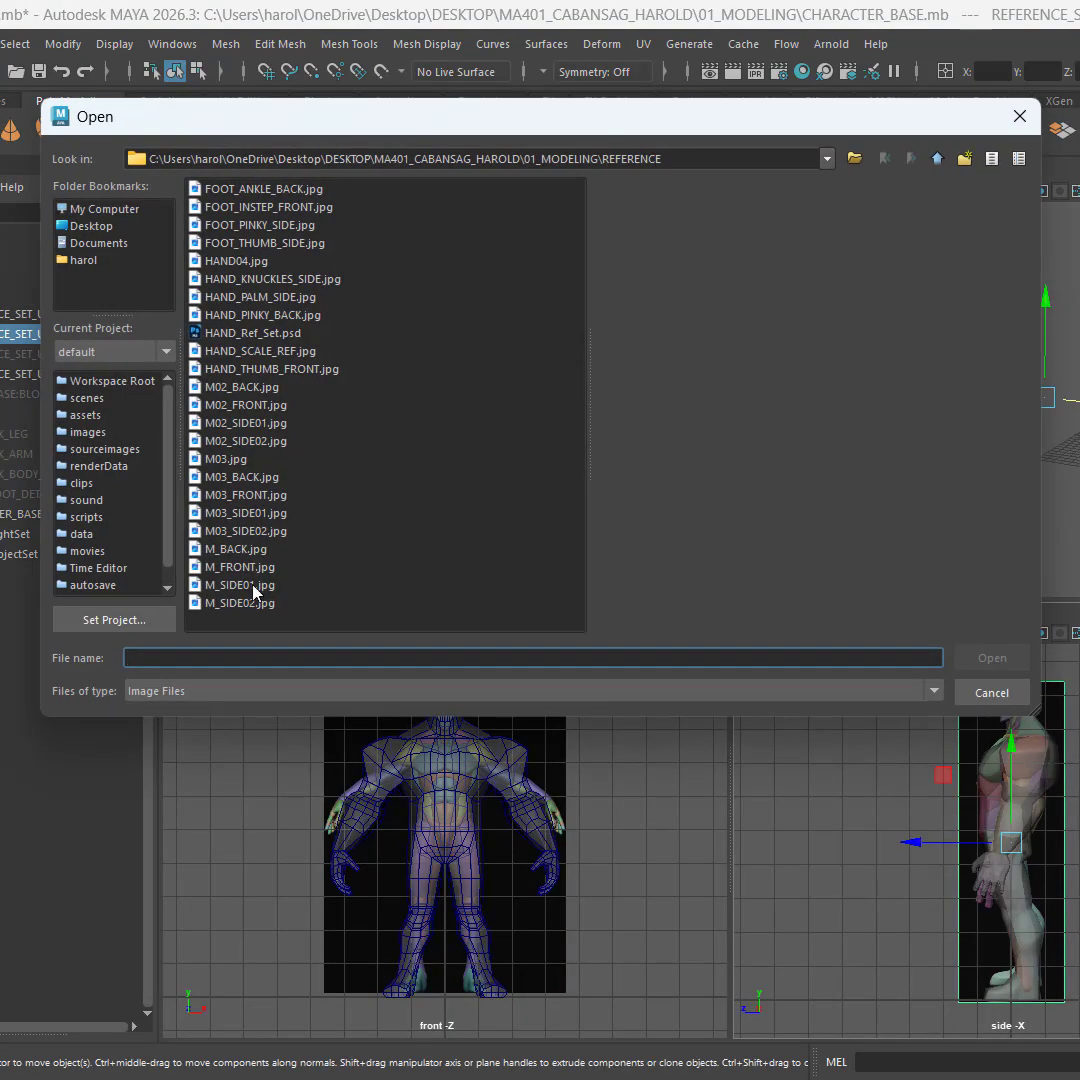
left_click(254, 585)
left_click(250, 567)
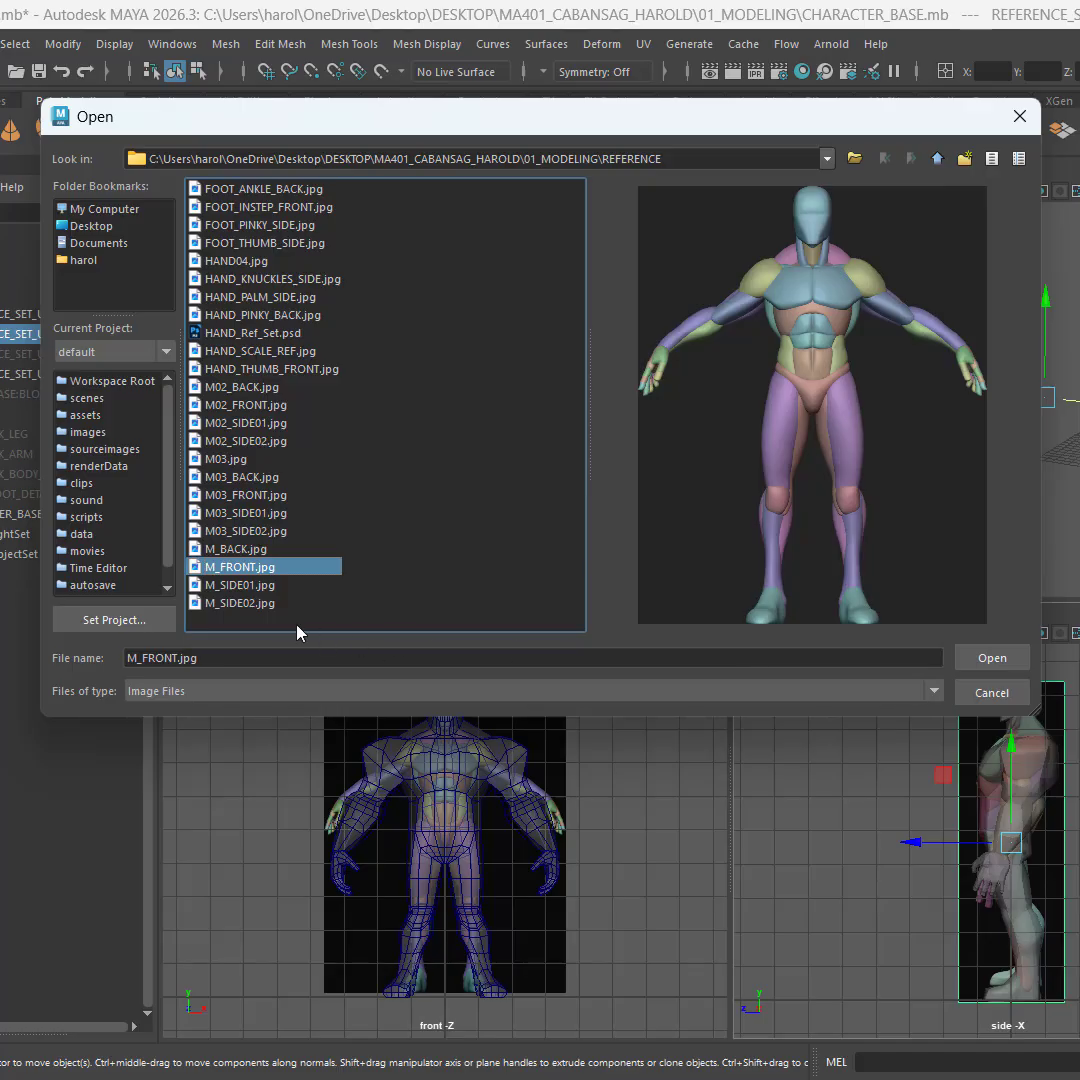
left_click(261, 604)
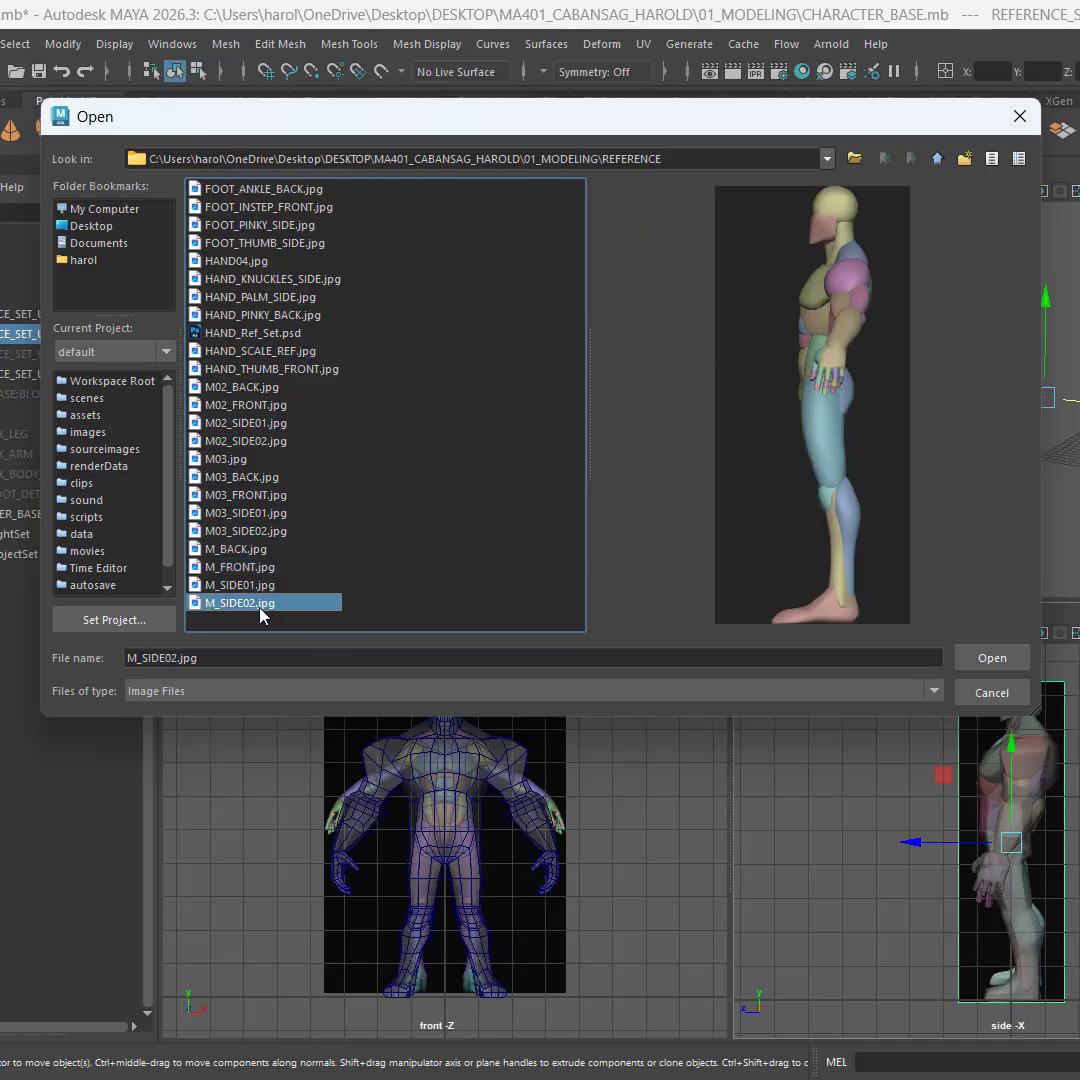
left_click(996, 666)
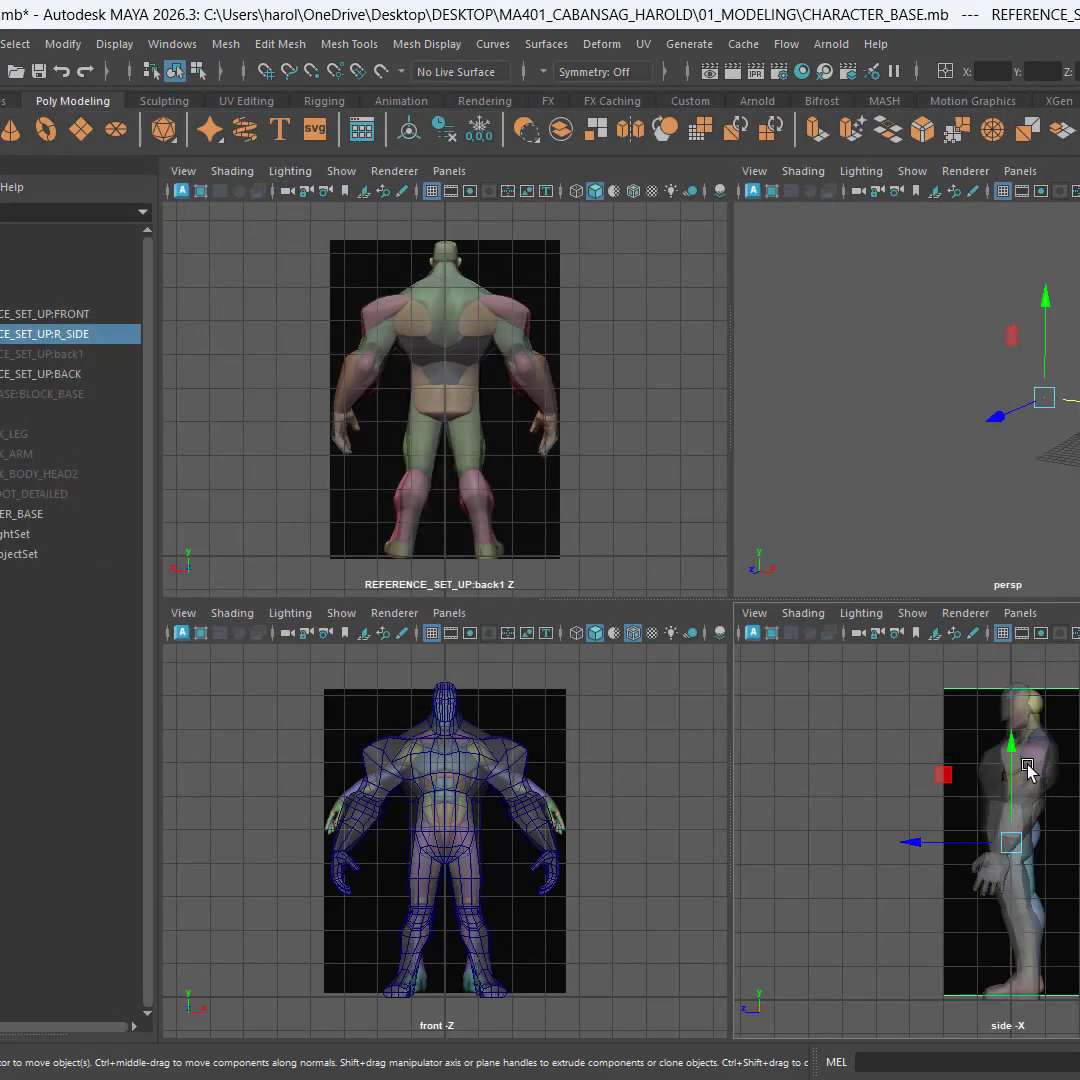
left_click_drag(940, 842, 816, 842)
key("ctrl+z")
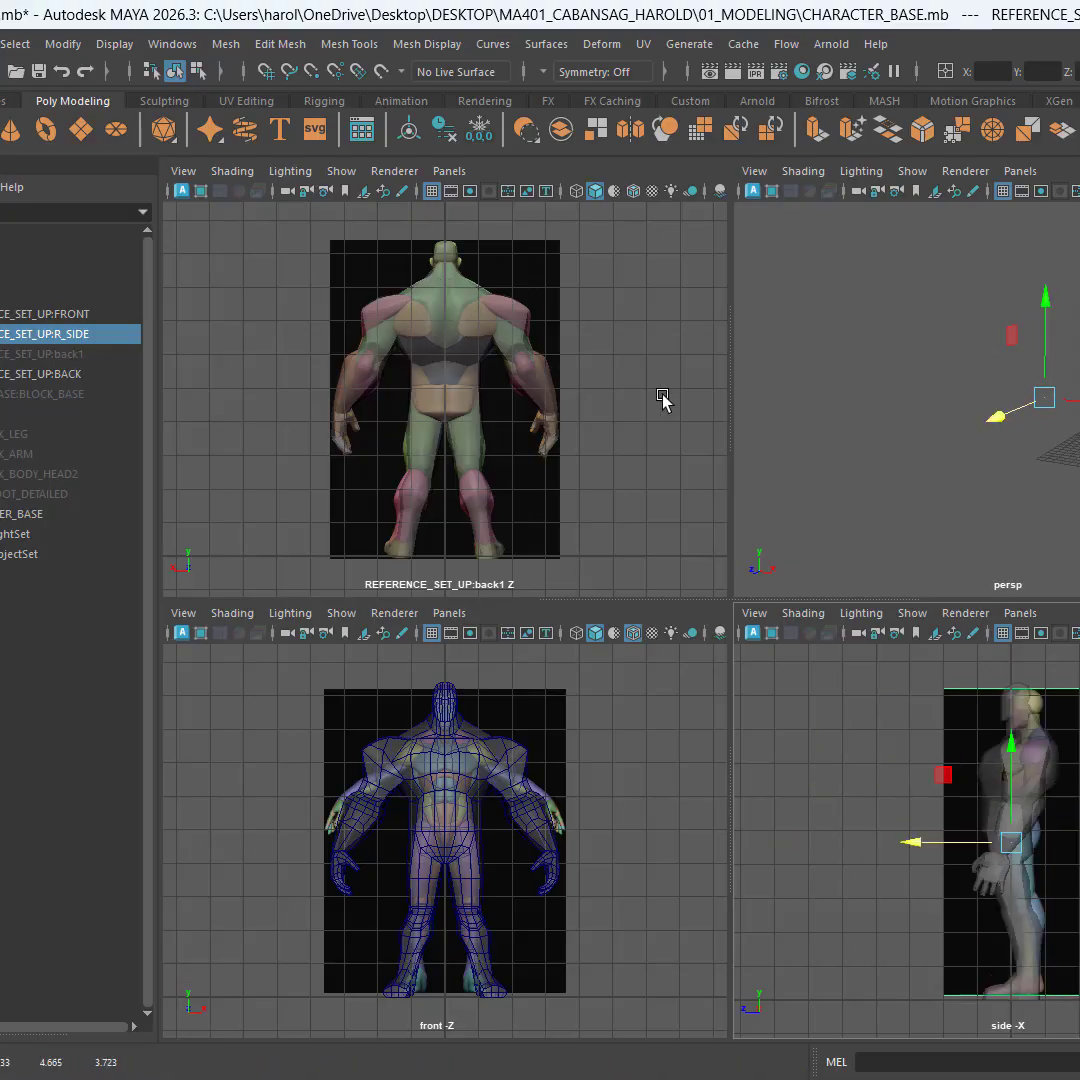
Step: Replace the BACK image plane's picture with M_BACK.jpg and clear the selection
left_click(557, 268)
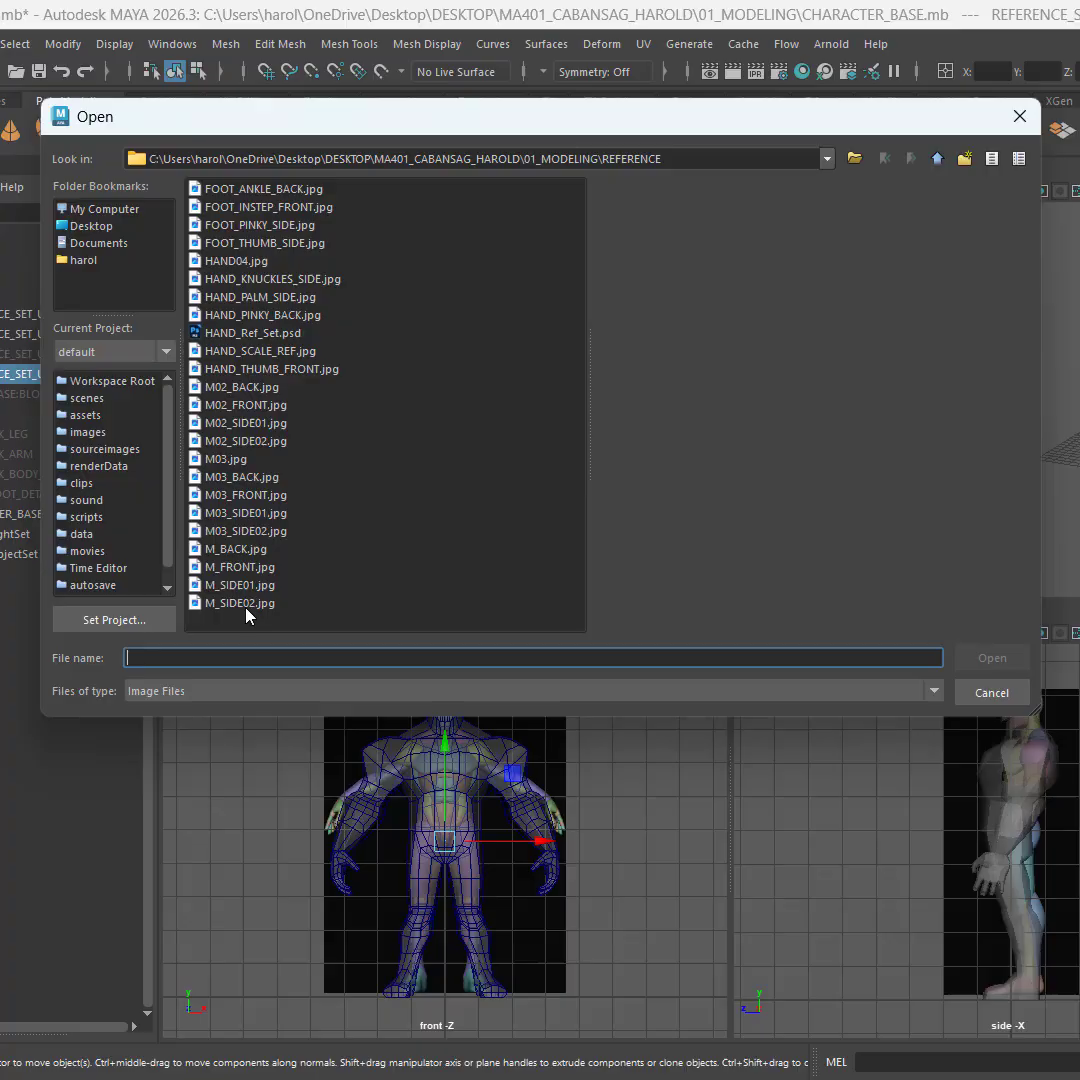
left_click(240, 567)
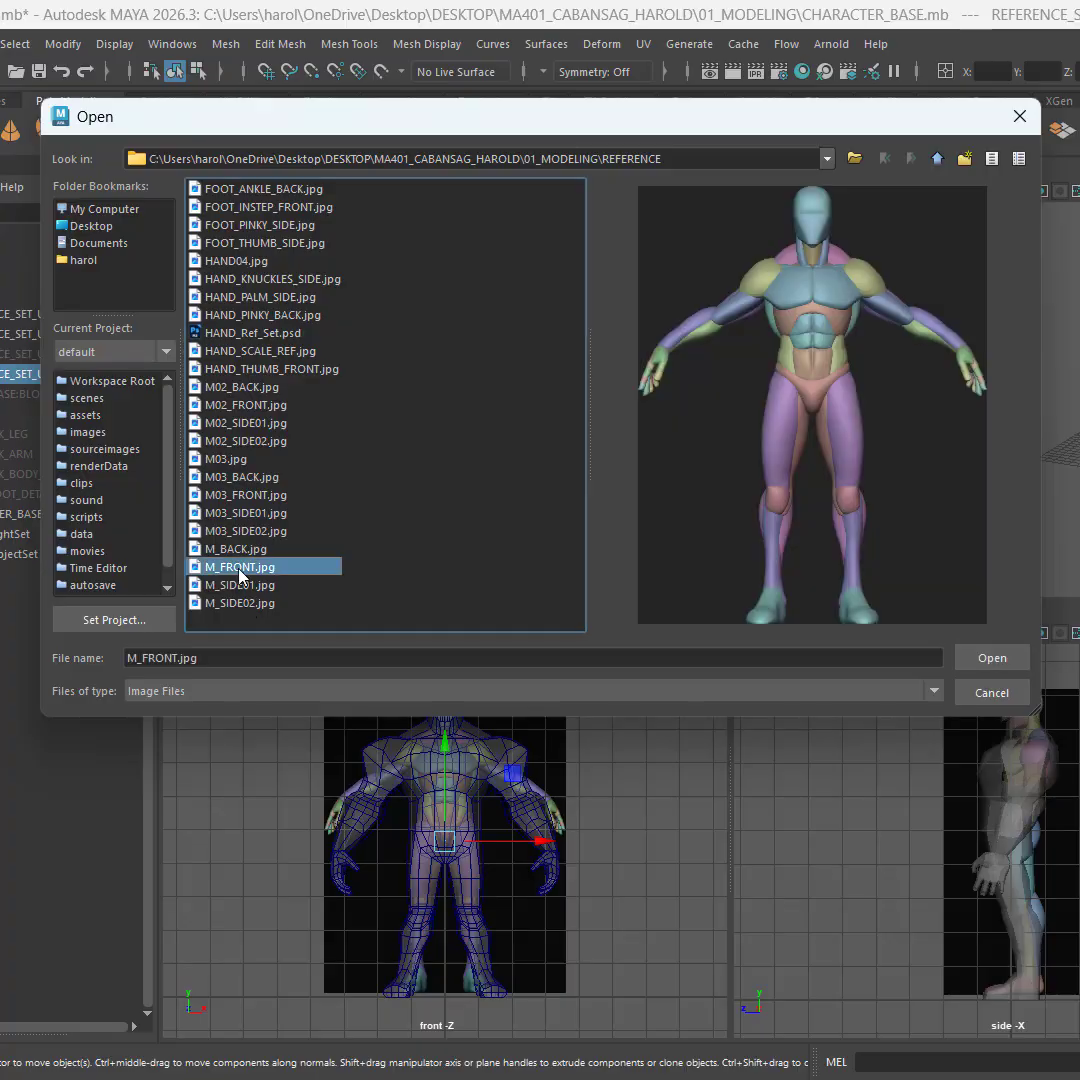
left_click(239, 585)
left_click(236, 549)
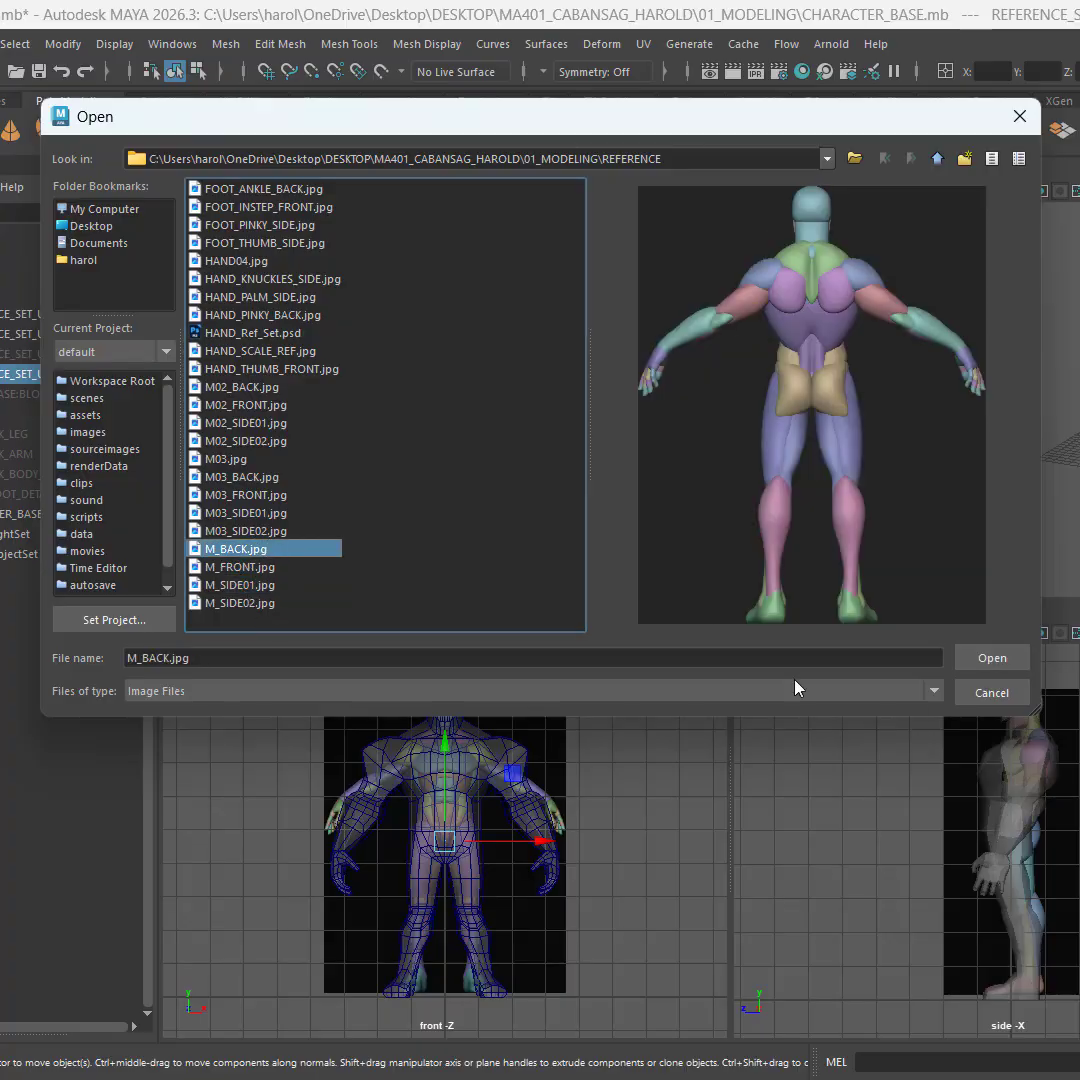
left_click(992, 660)
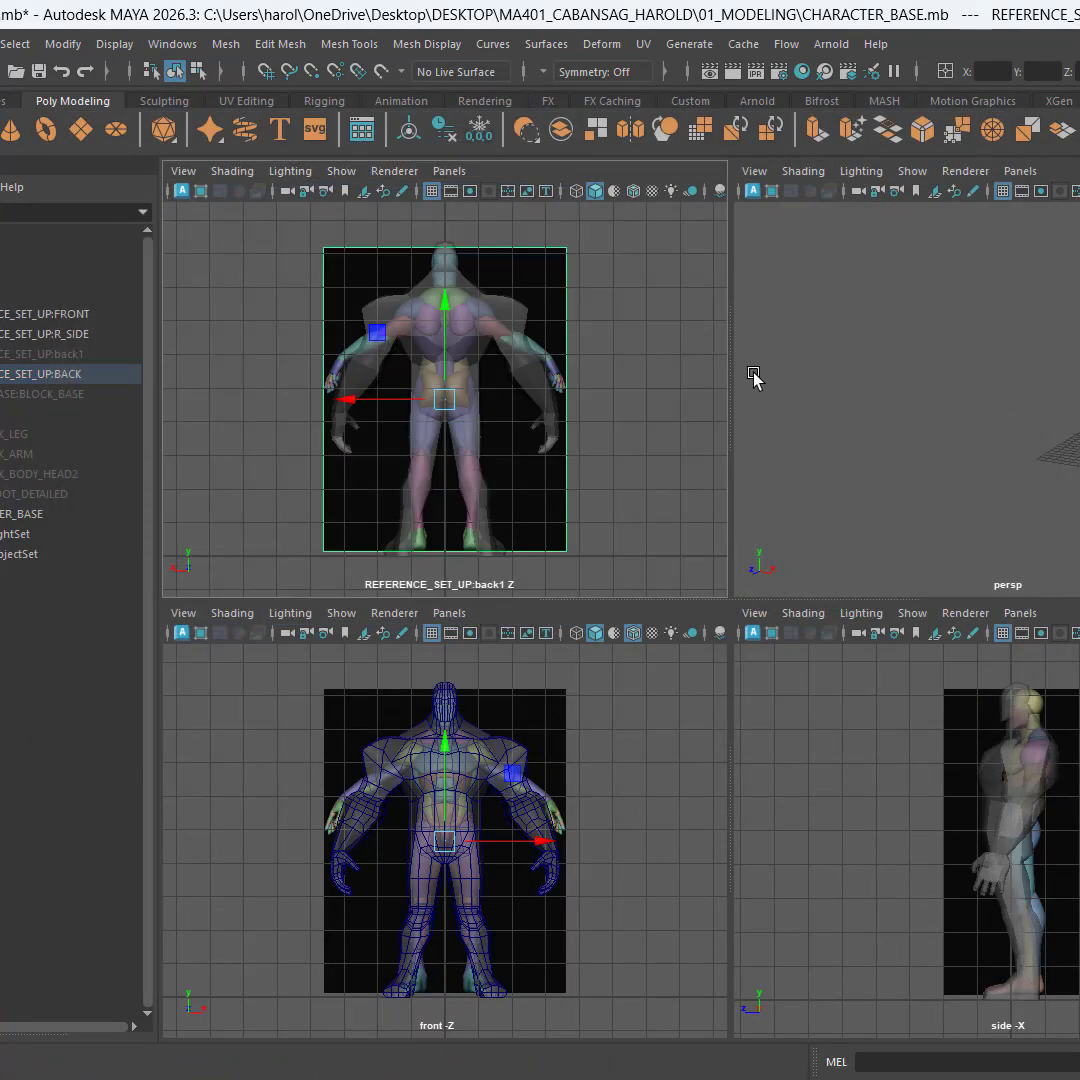
left_click(494, 300)
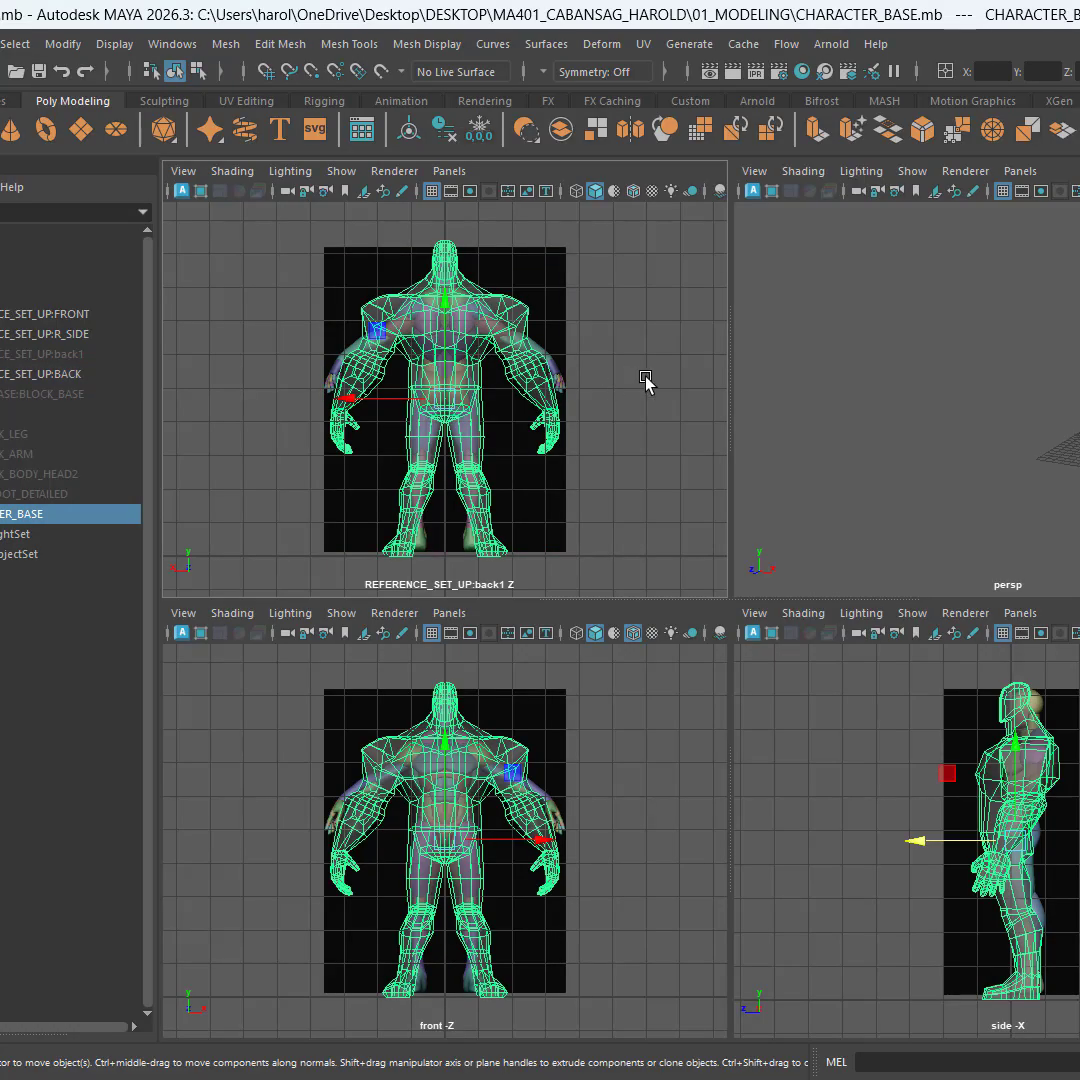
left_click(666, 297)
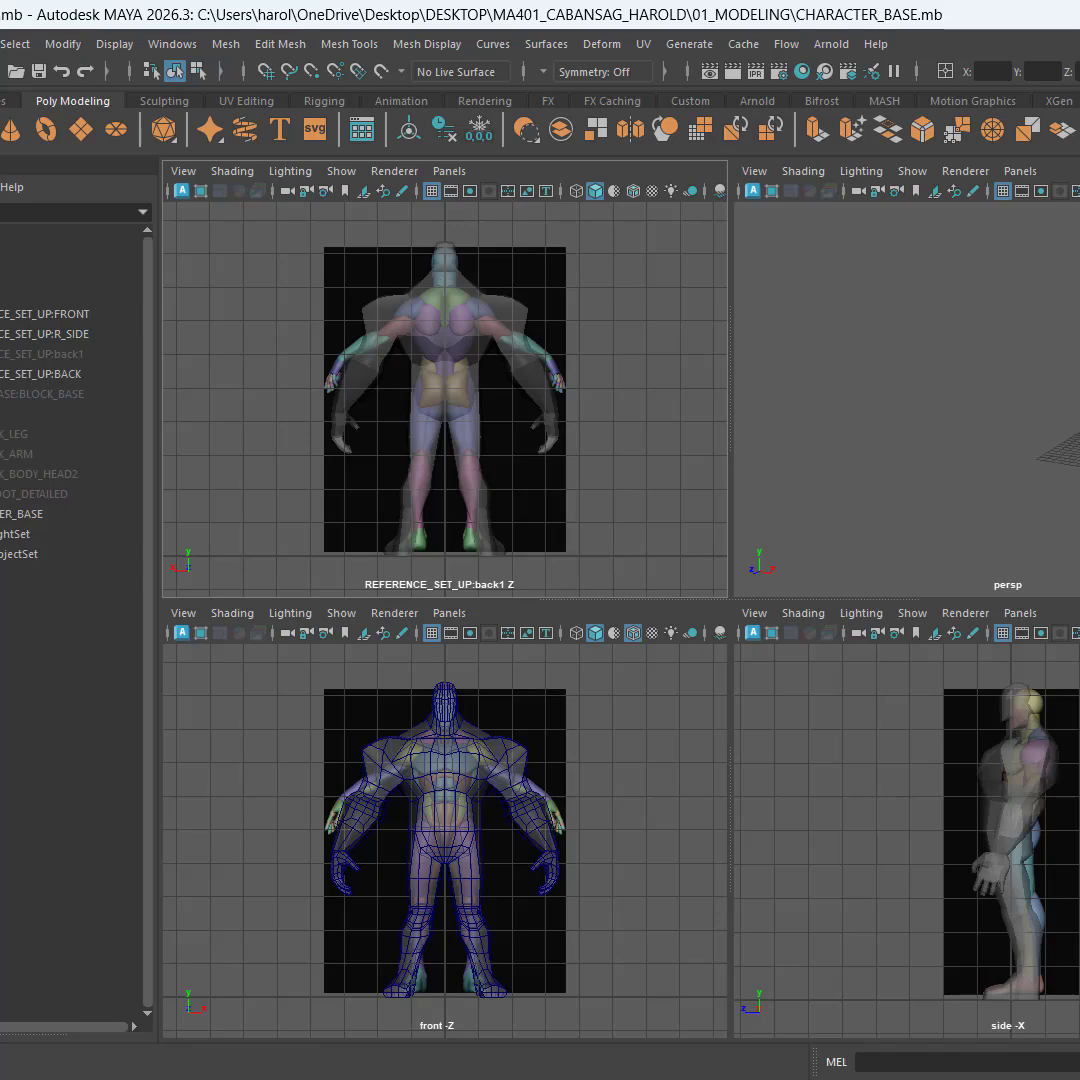
Step: Hide the Attribute Editor to widen the viewports and select the CHARACTER_BASE mesh
left_click(1079, 71)
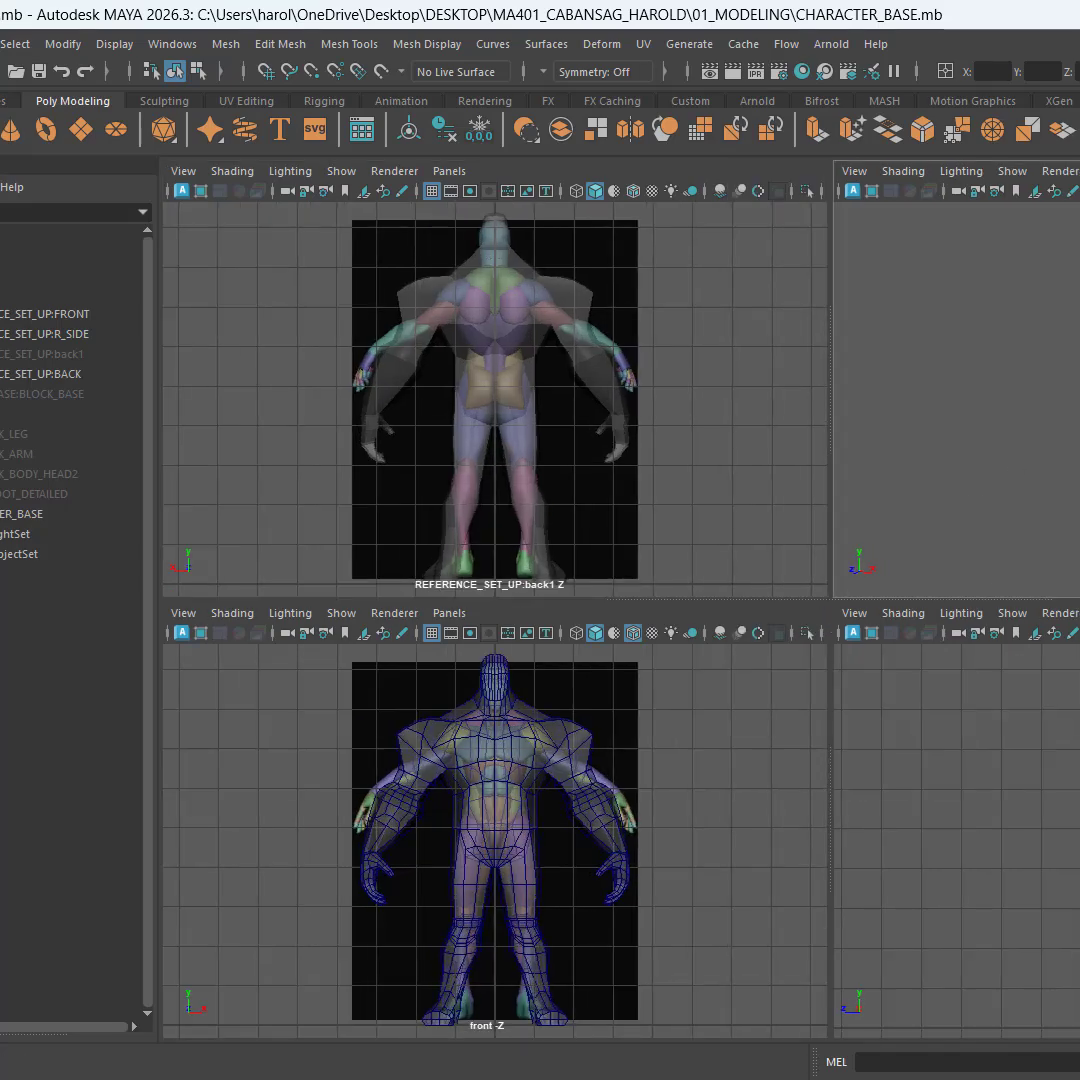
left_click(45, 334)
left_click(1079, 400)
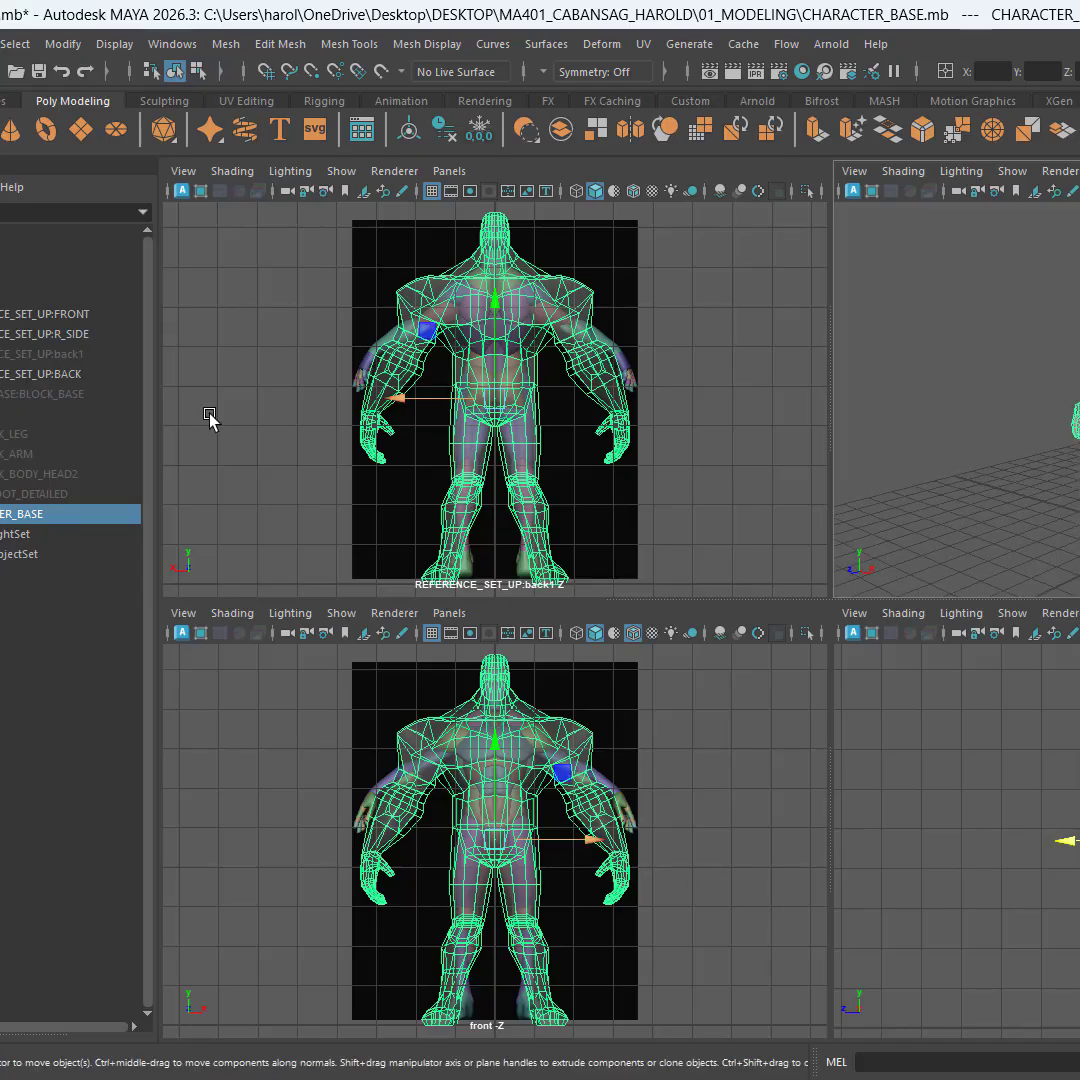
Step: Unhide all the hidden figures from BLOCK_BASE:BLOCK_BASE through HAND_FOOT_DETAILED and frame the whole row in the perspective view
left_click(42, 396)
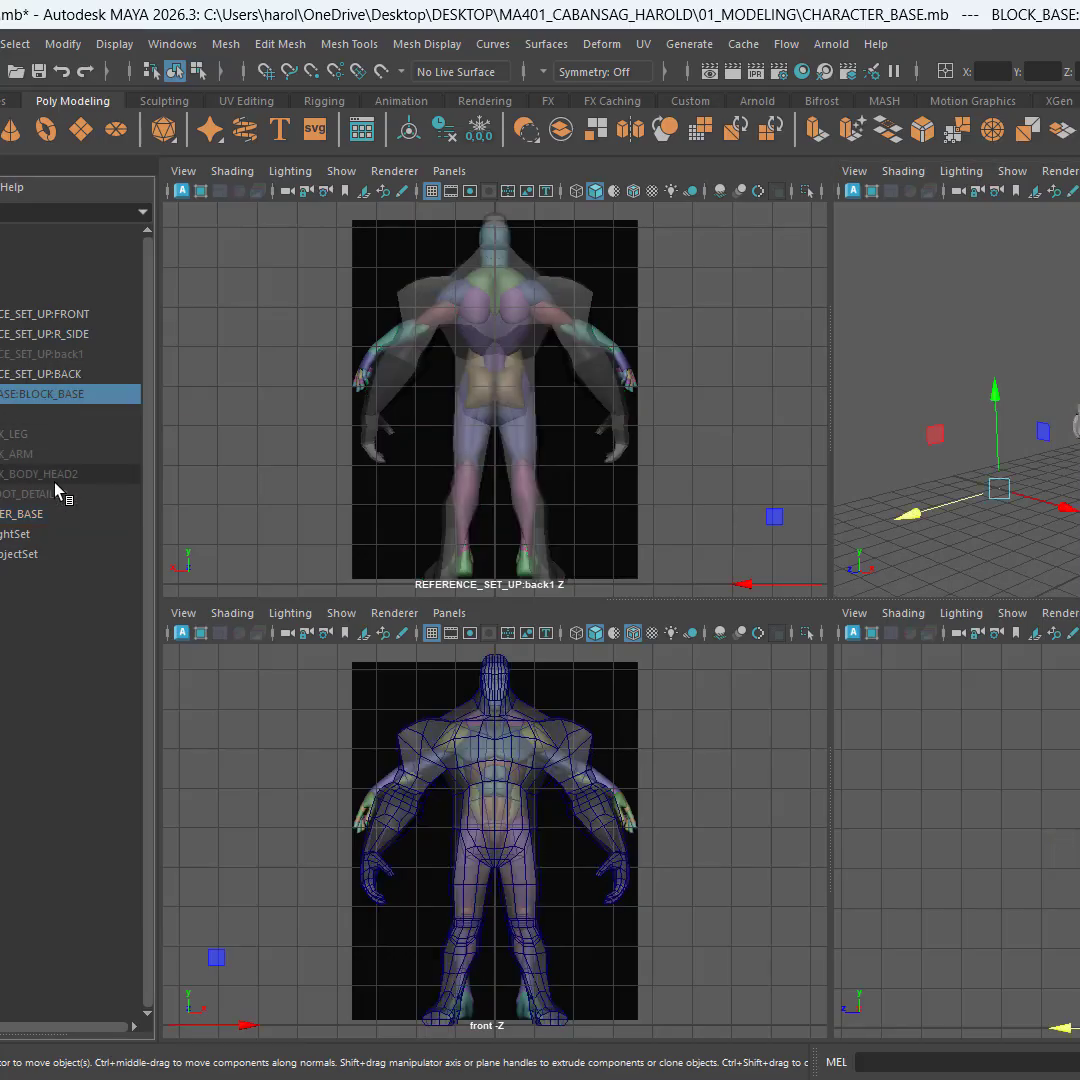
left_click(56, 490, "shift")
key("shift+h")
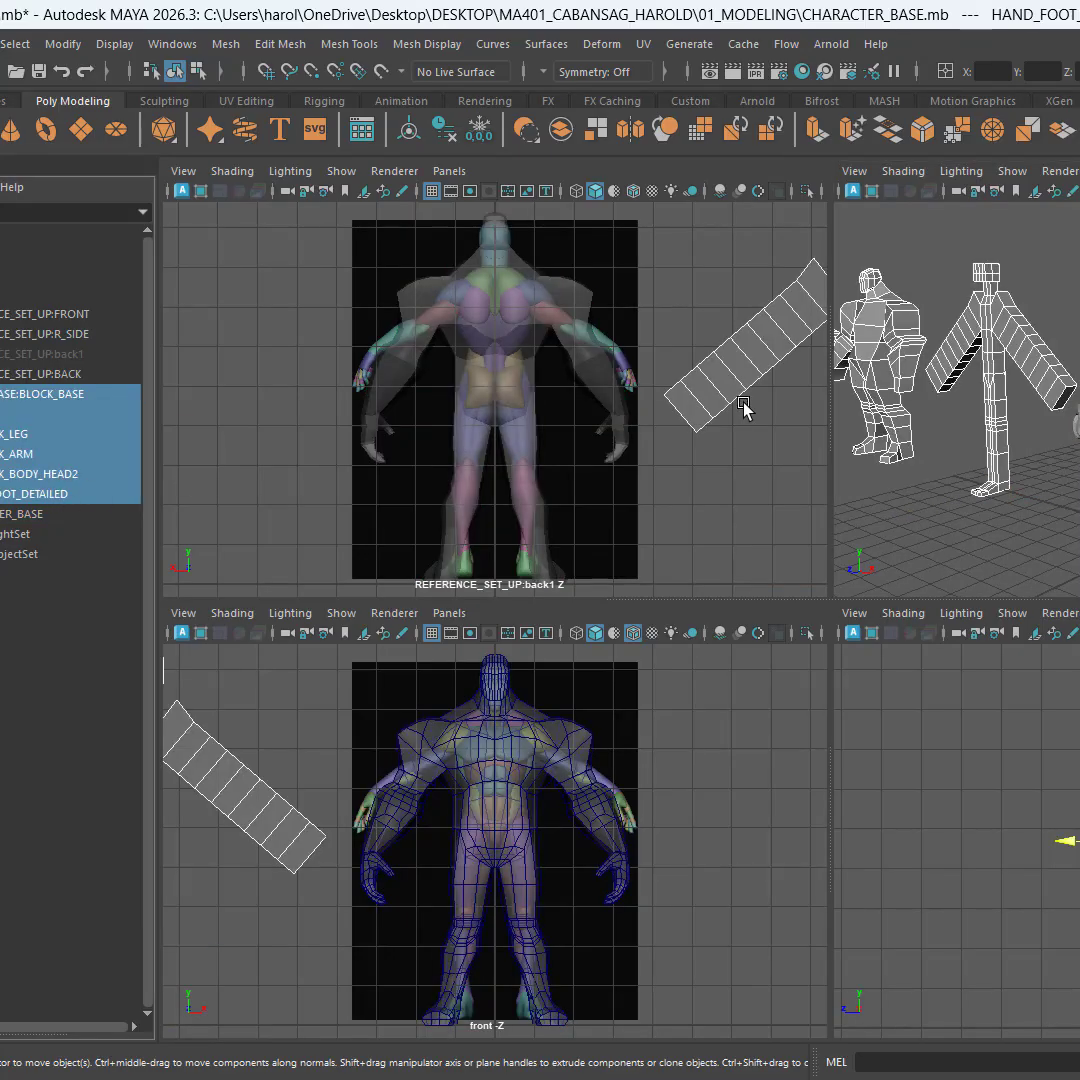
scroll(742, 410, "down", 3)
left_click_drag(980, 430, 1005, 436, "alt")
scroll(1030, 430, "down", 2)
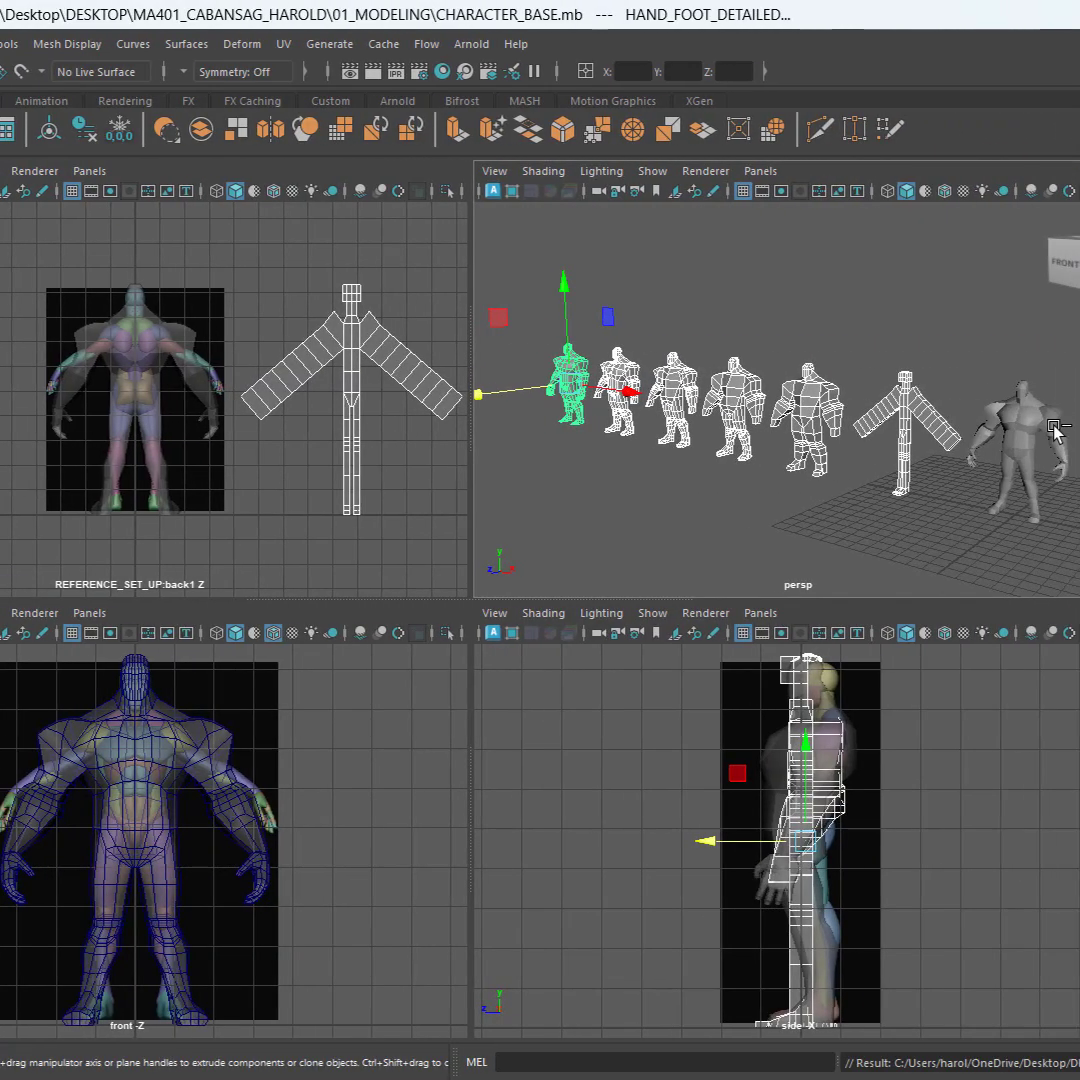
Step: Move the CHARACTER_BASE mesh from the grid to the far end of the figure row and clear the selection
left_click(1015, 450)
key("space")
left_click_drag(692, 598, 798, 569, "alt")
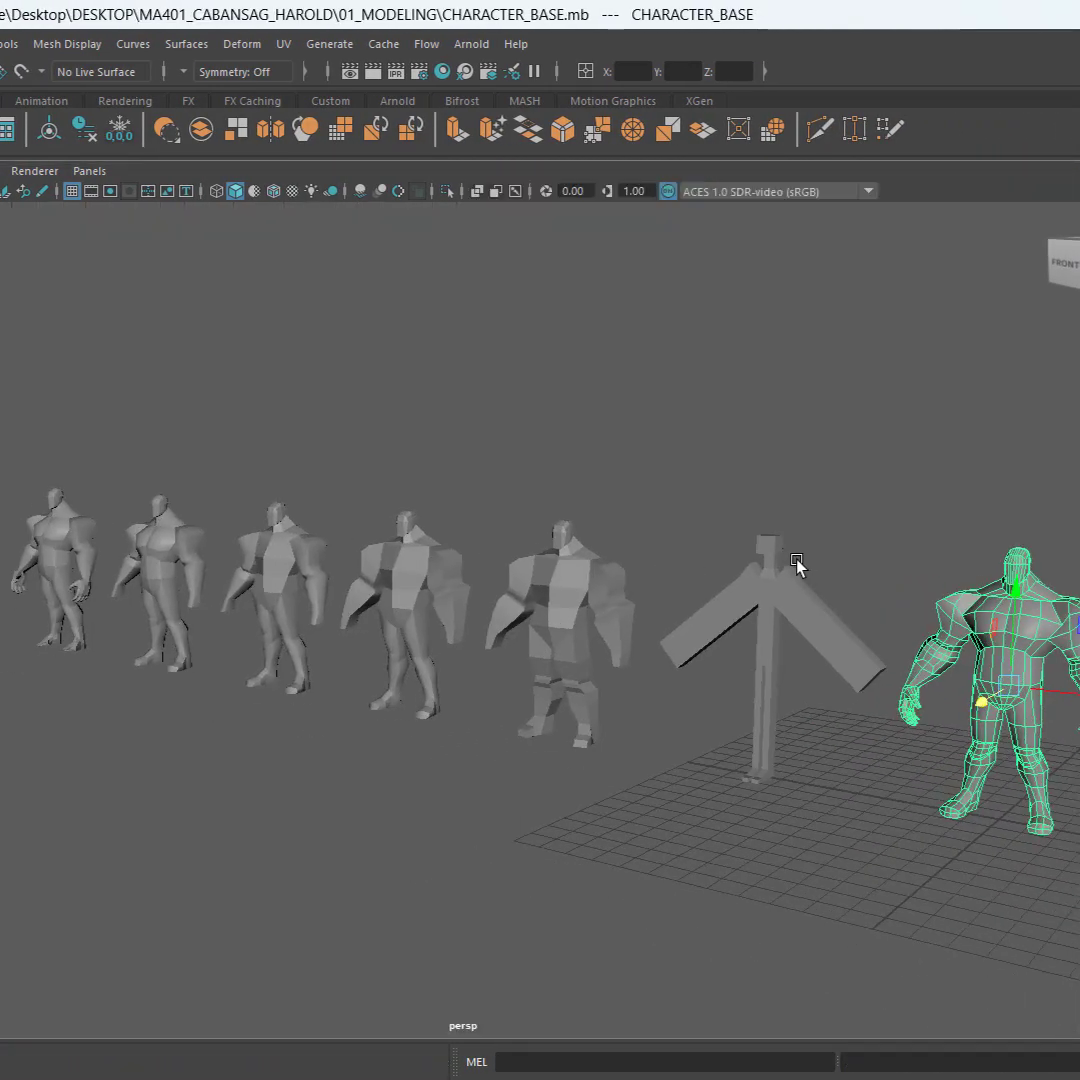
left_click_drag(978, 702, 3, 563)
left_click_drag(175, 532, 352, 593, "alt")
left_click(383, 660)
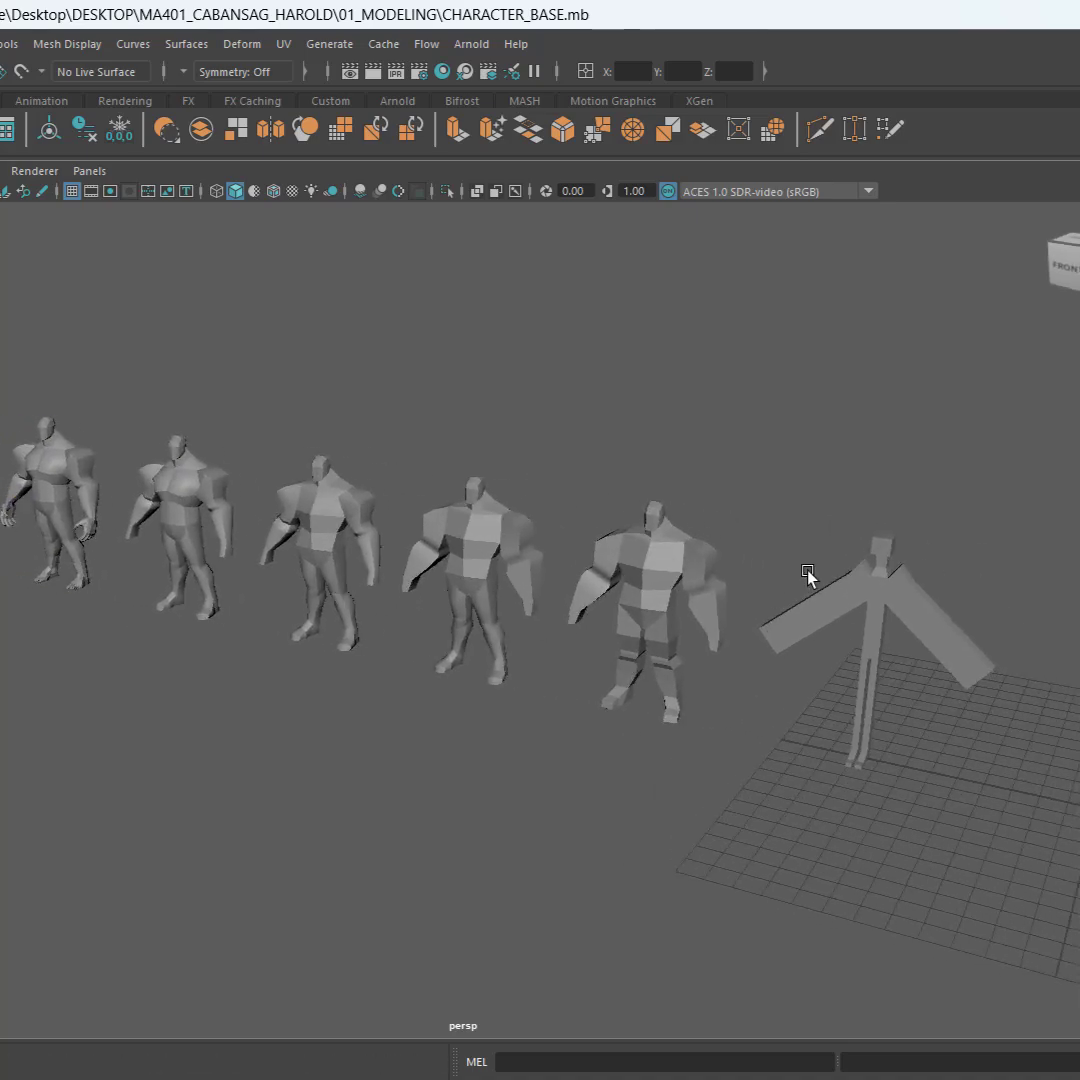
Step: Duplicate the TRACE figure and place the copy at X 0, centred on the reference image planes
left_click_drag(810, 576, 667, 703, "alt")
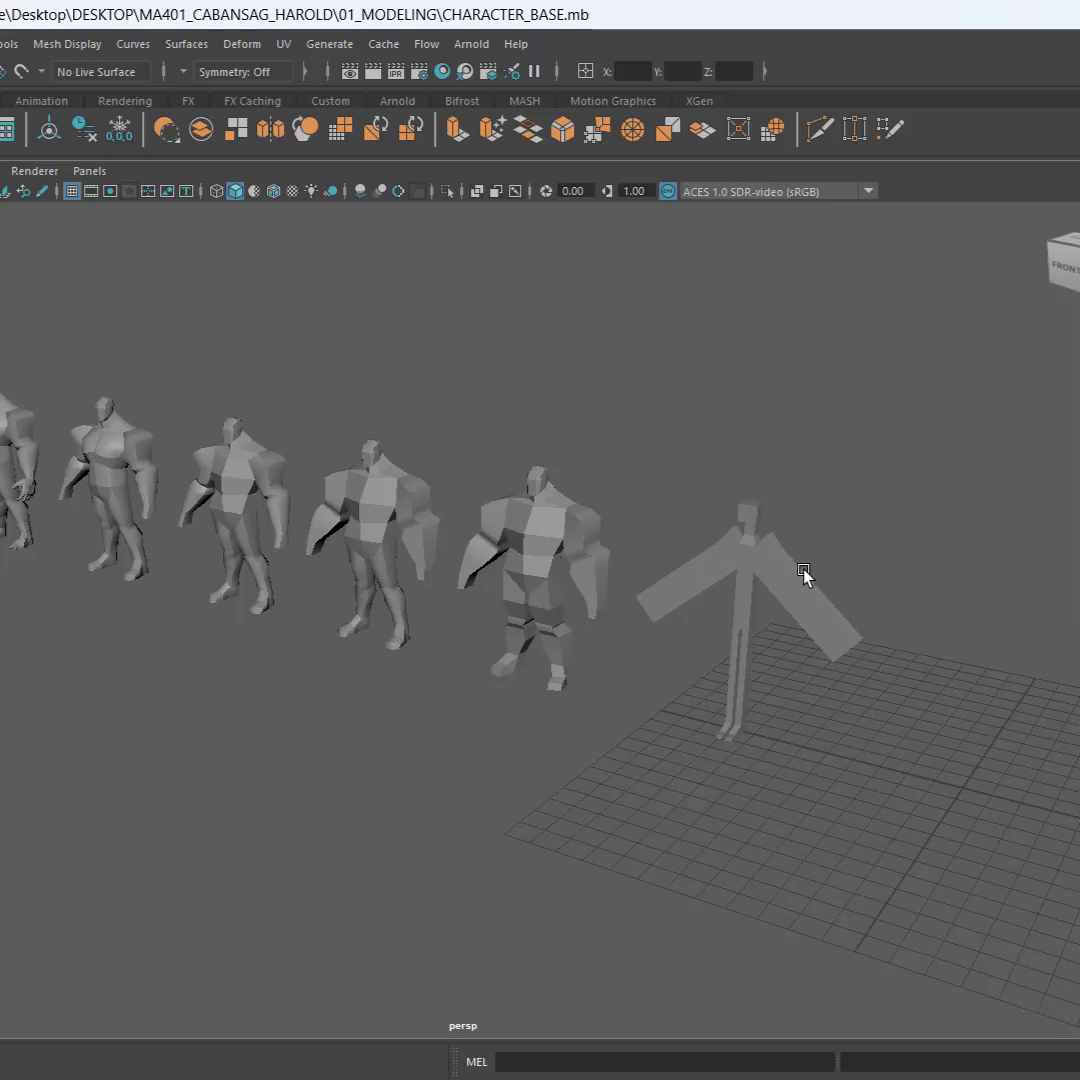
key("ctrl")
left_click_drag(424, 694, 513, 706, "alt")
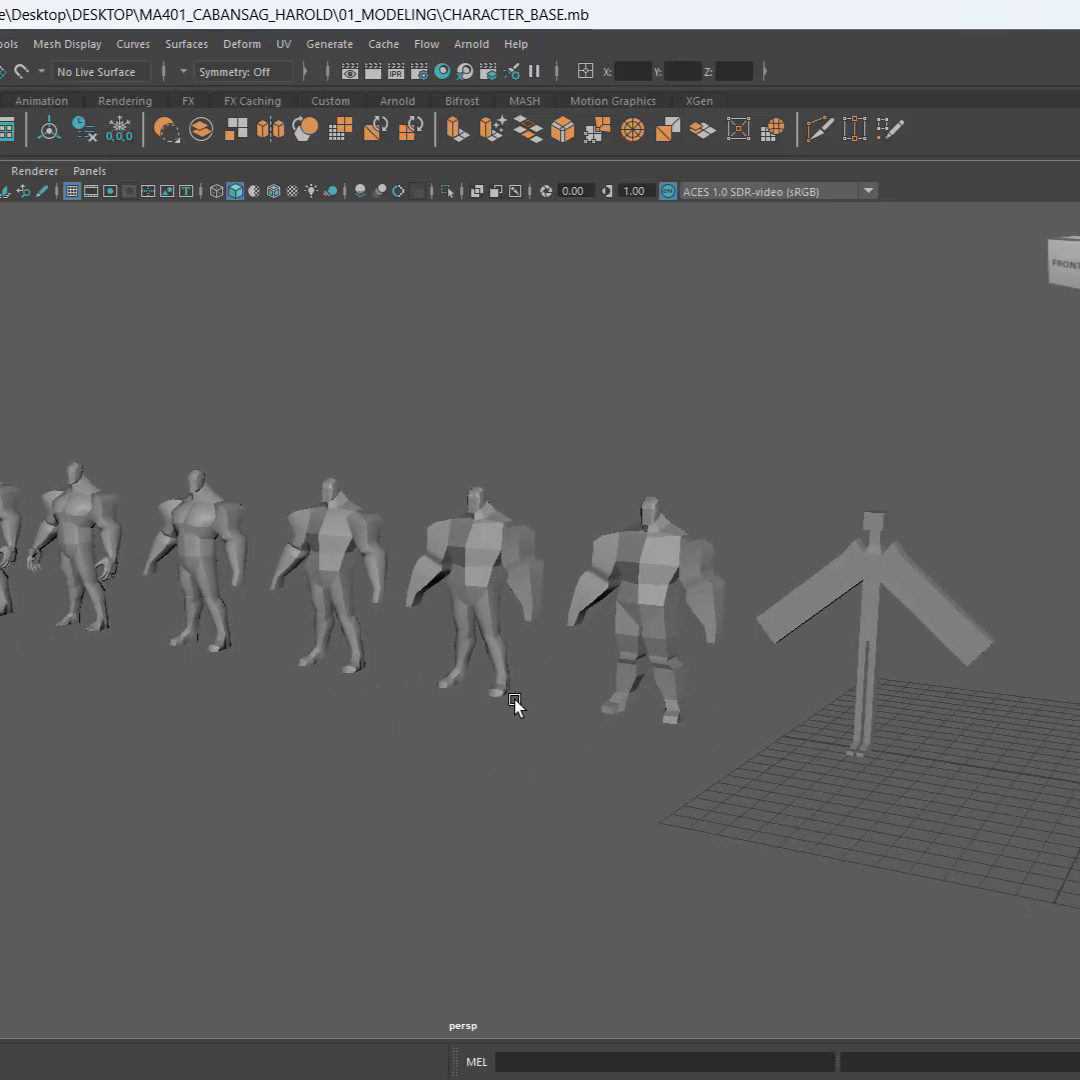
left_click(664, 571)
key("ctrl")
key("space")
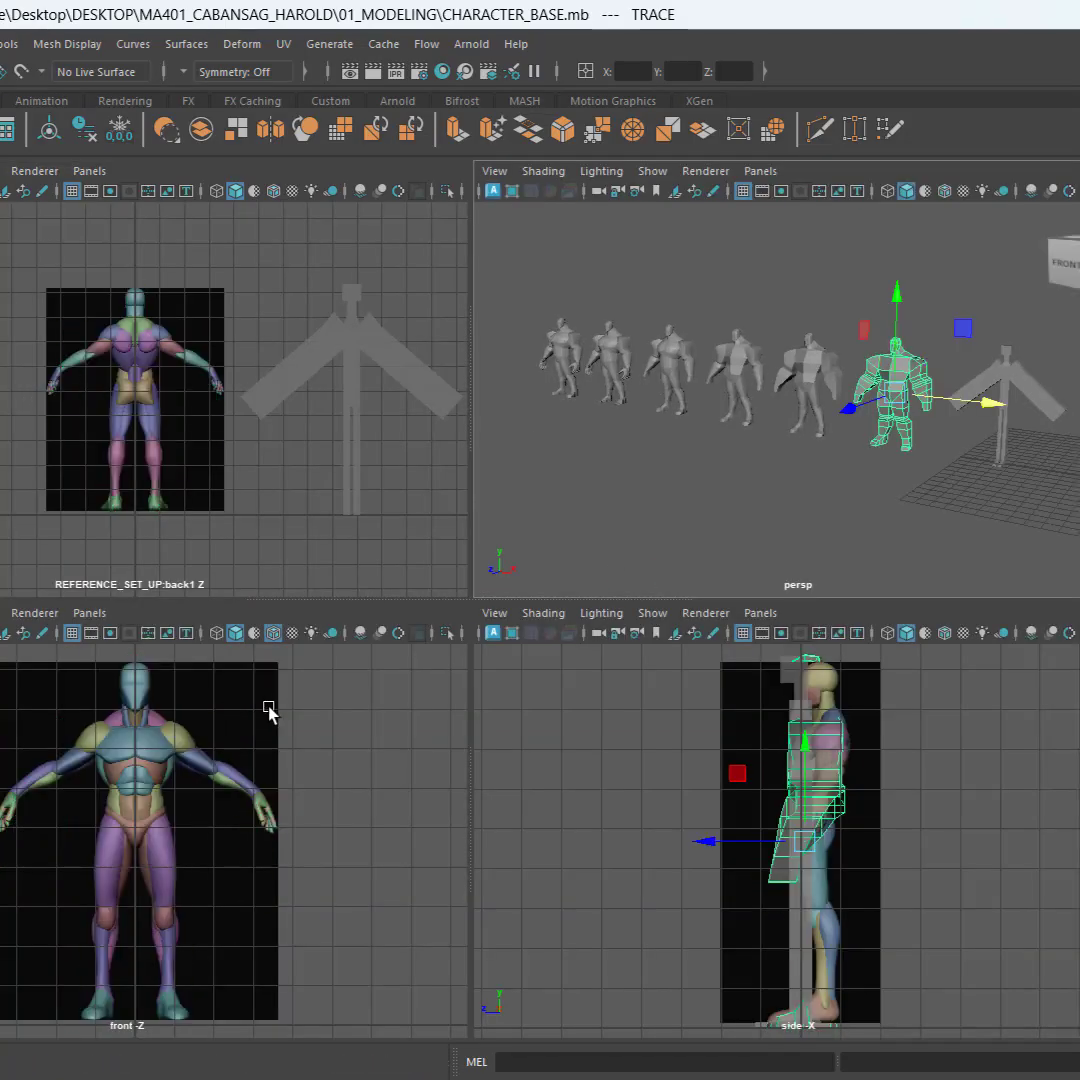
left_click_drag(952, 408, 1079, 430, "shift")
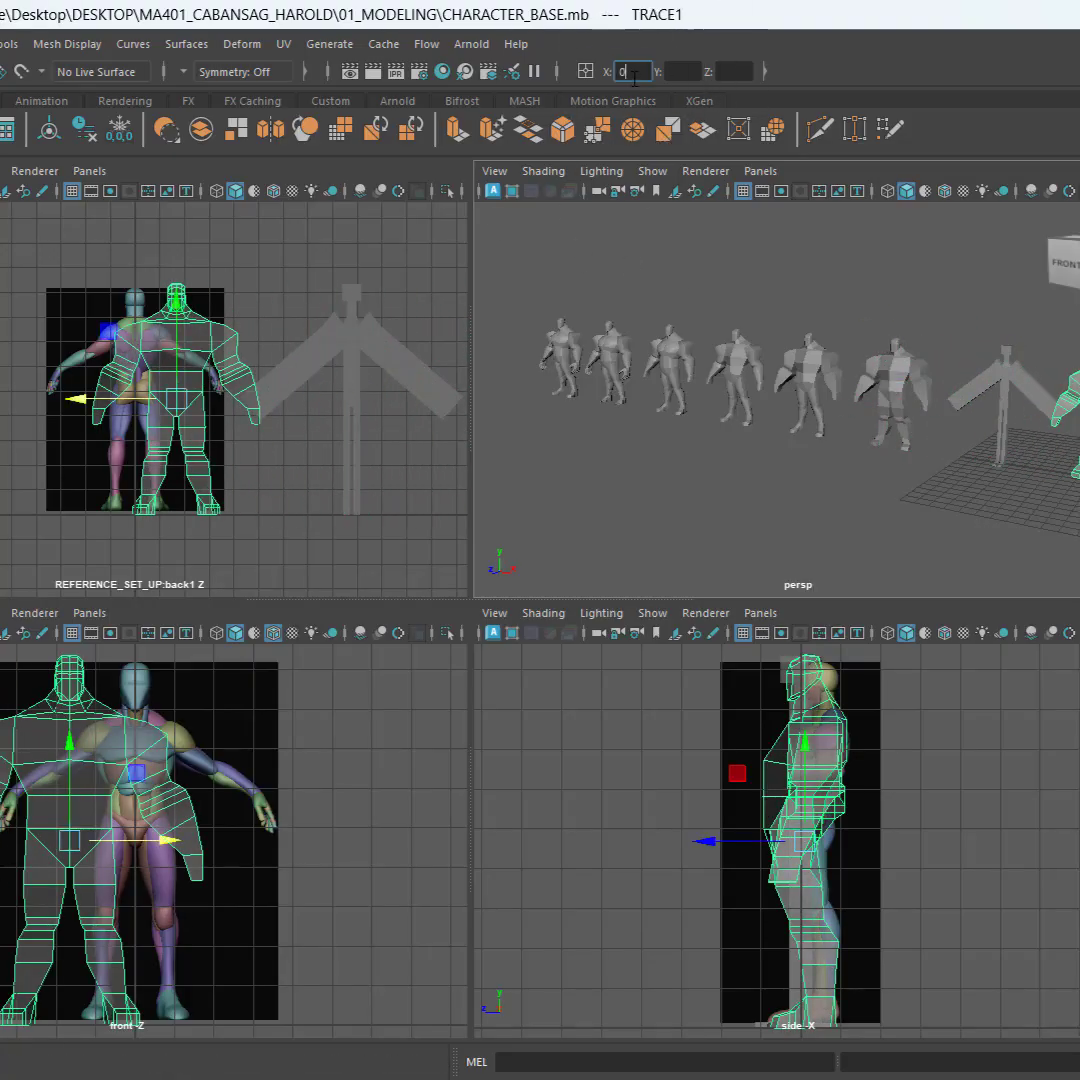
key("Return")
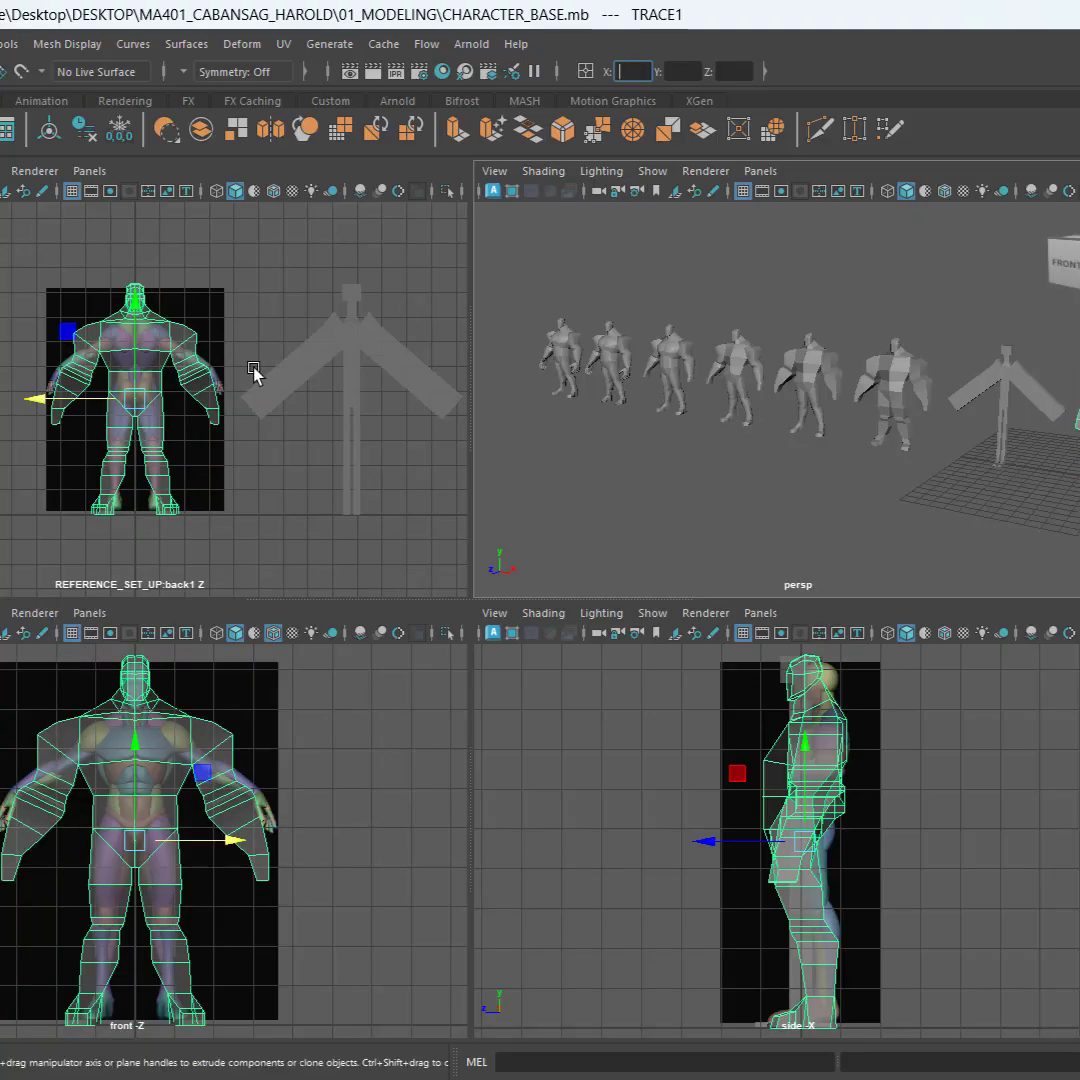
Step: Delete the five most detailed figures at the far end of the row, including CHARACTER_BASE
left_click(228, 748)
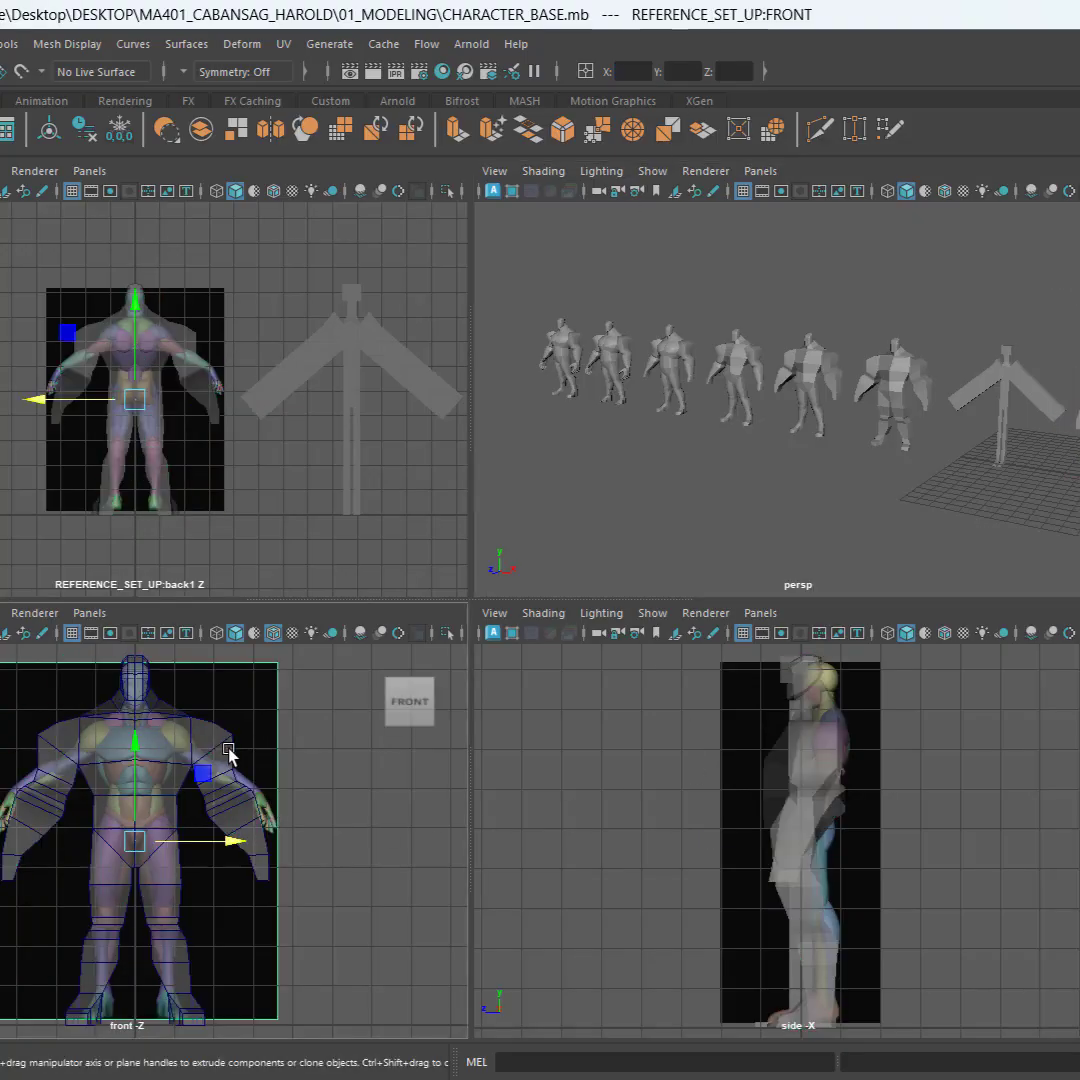
left_click(222, 749)
scroll(853, 411, "down", 3)
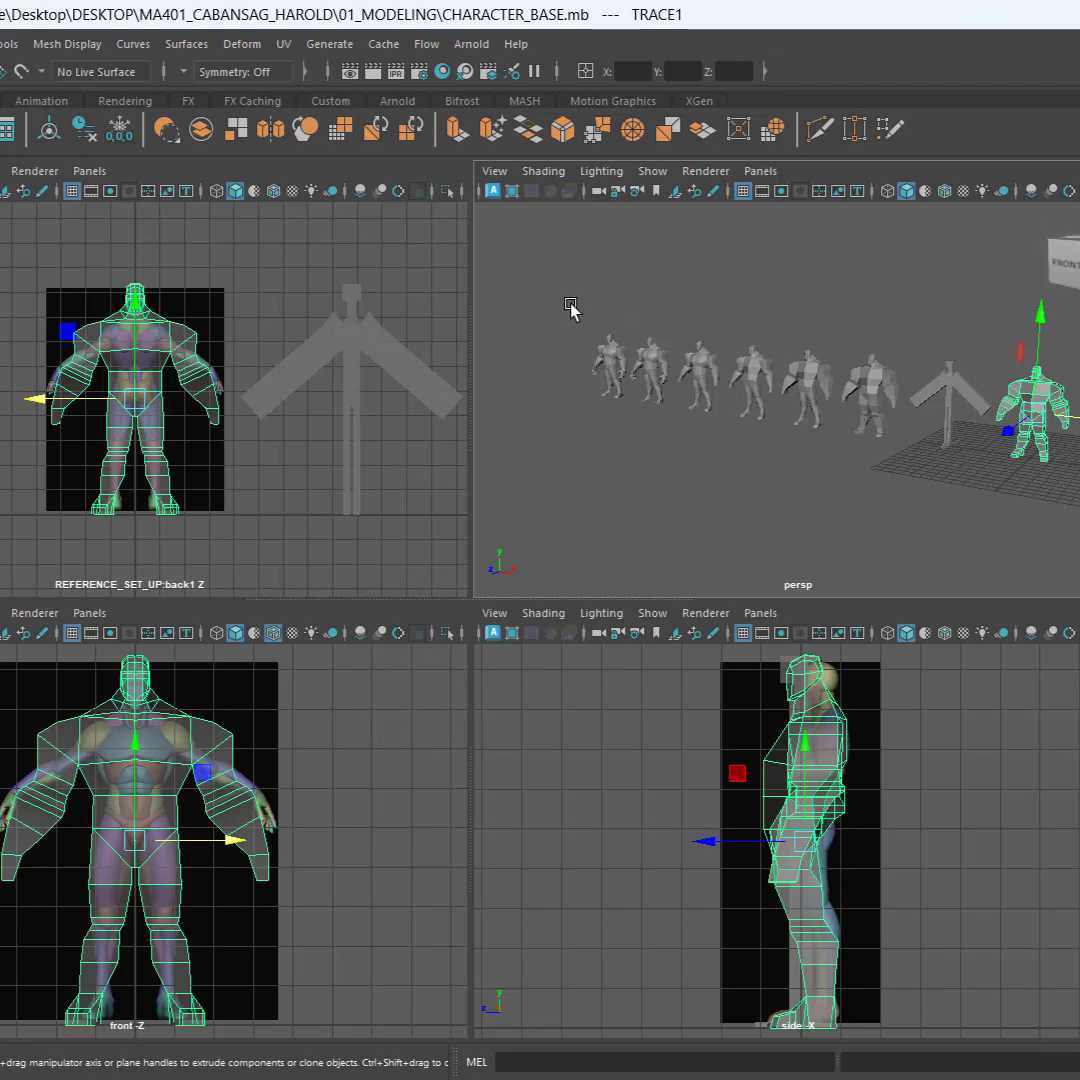
left_click_drag(571, 306, 795, 462)
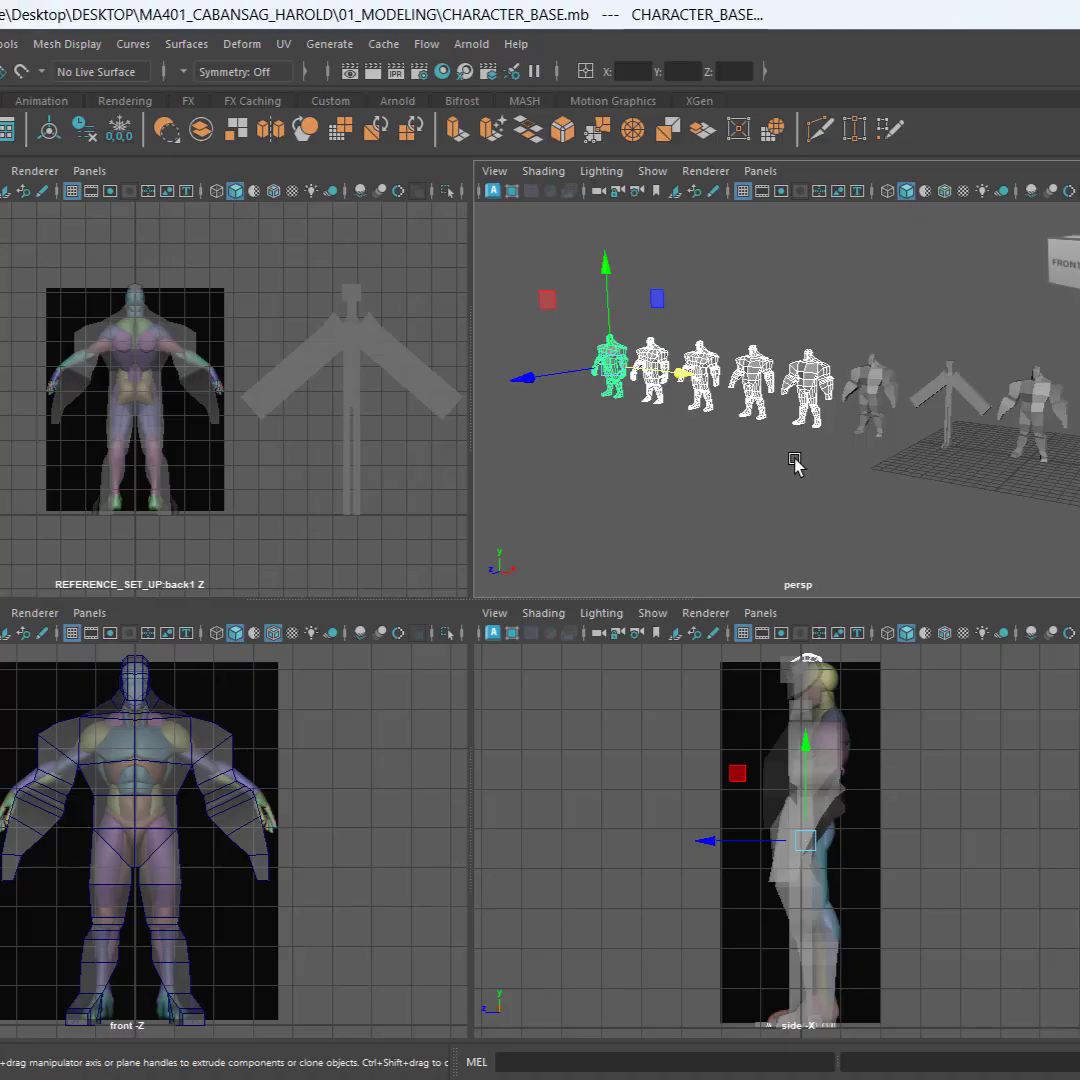
key("Delete")
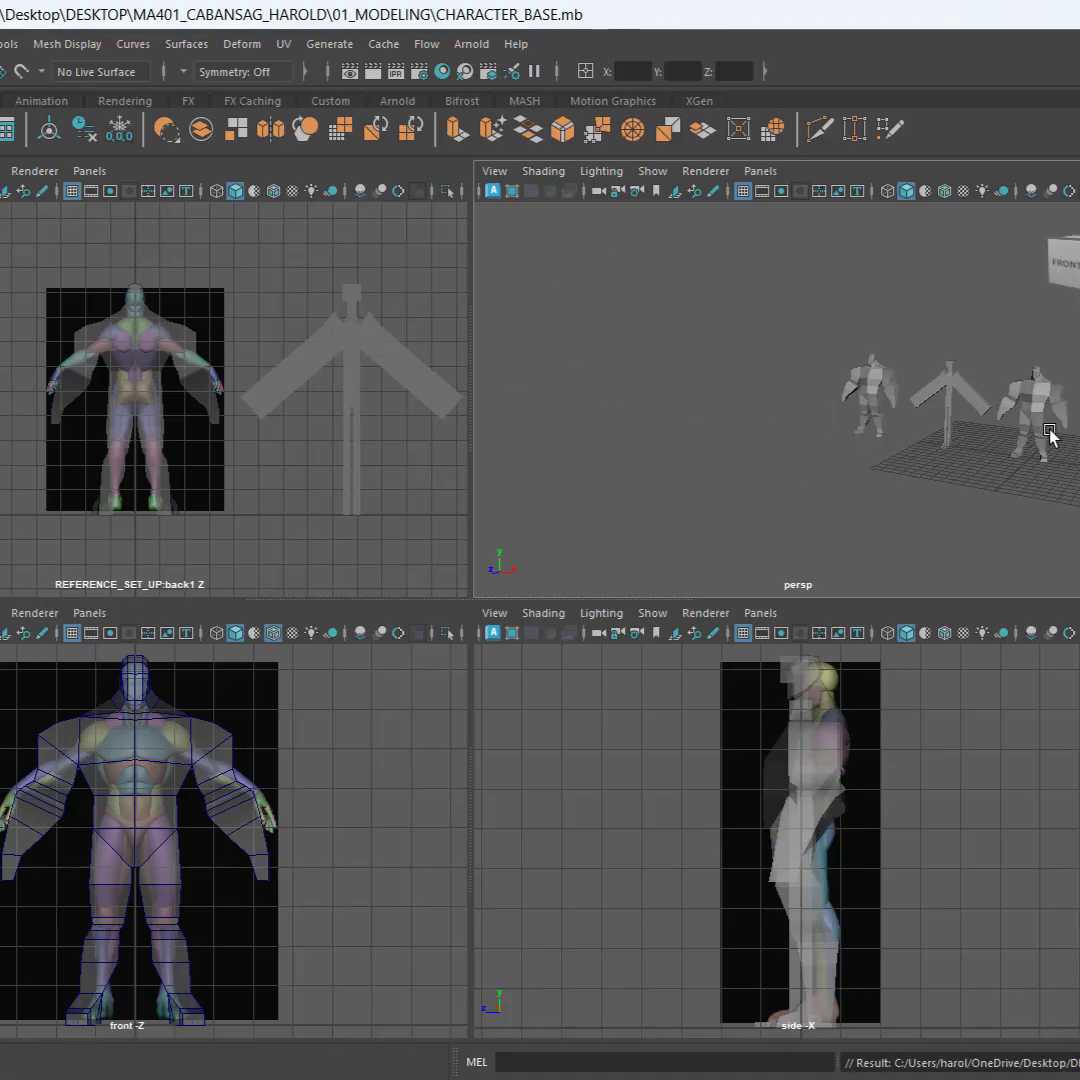
Step: Hide the original TRACE and block base figures so that only TRACE1 stays displayed
left_click(1034, 392)
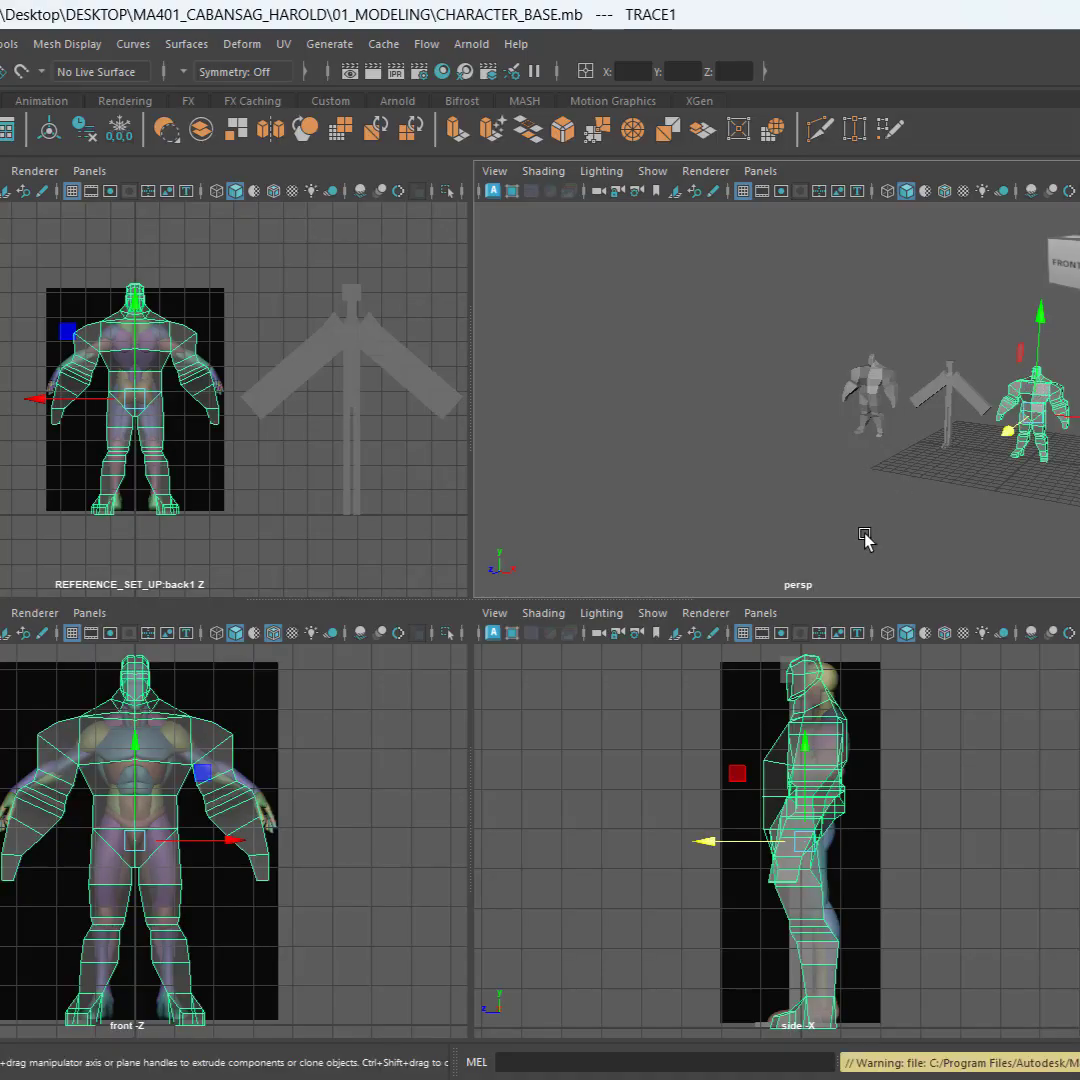
key("space")
key("space")
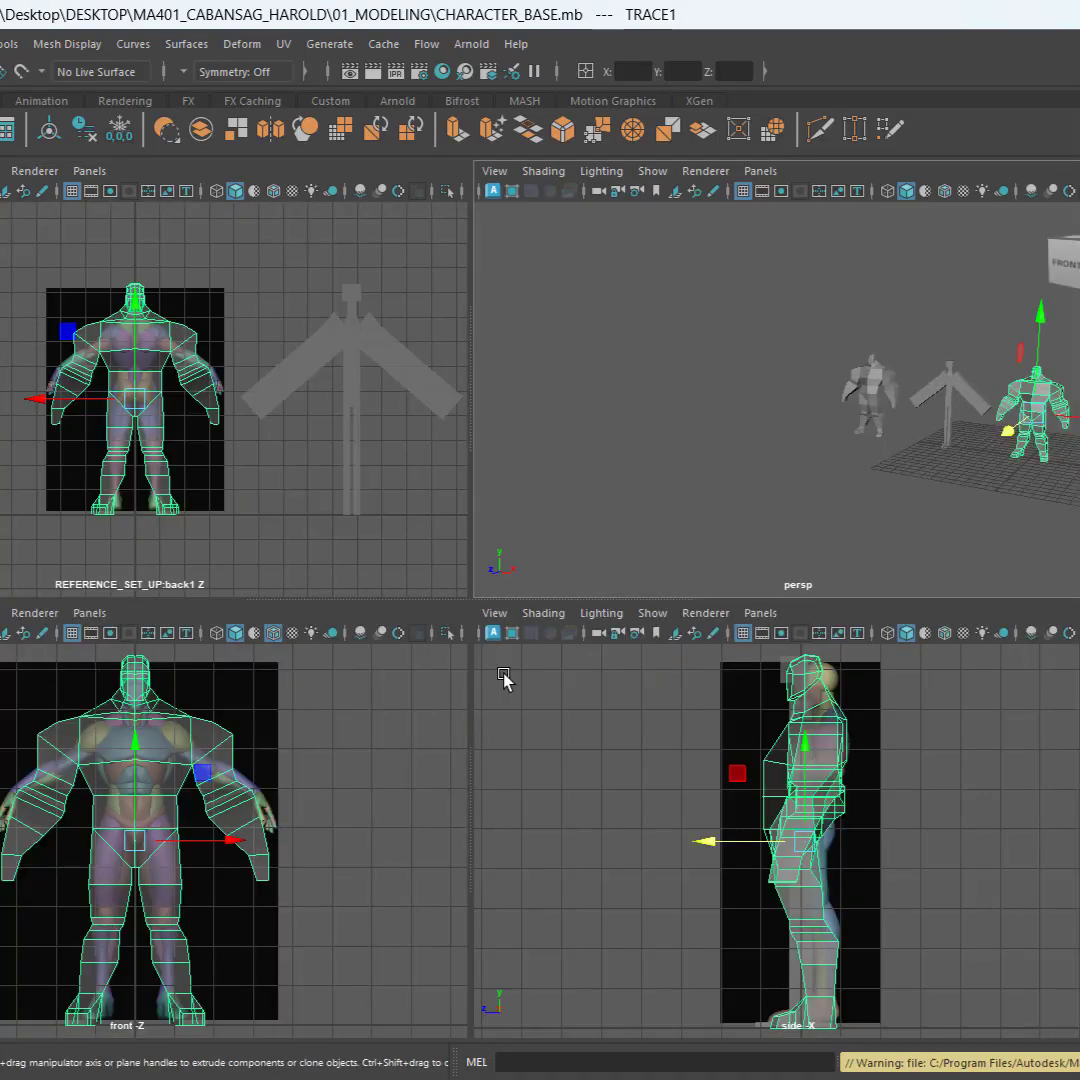
left_click(955, 480)
key("ctrl+h")
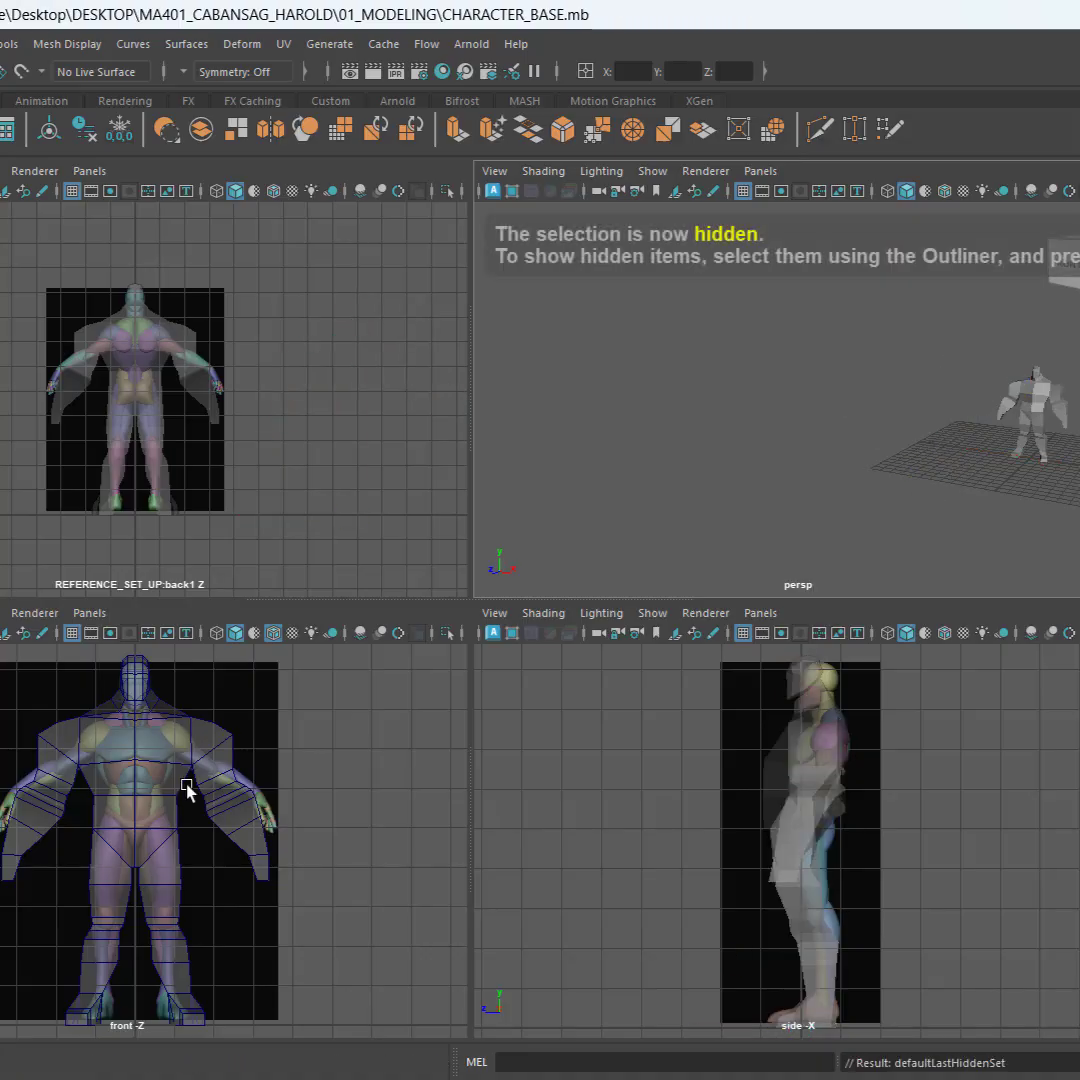
Step: In TRACE1's vertex mode in the front view, narrow the waist vertex row to the reference waist and raise it to the mid-abdomen
left_click(180, 770)
key("space")
scroll(593, 570, "up", 10)
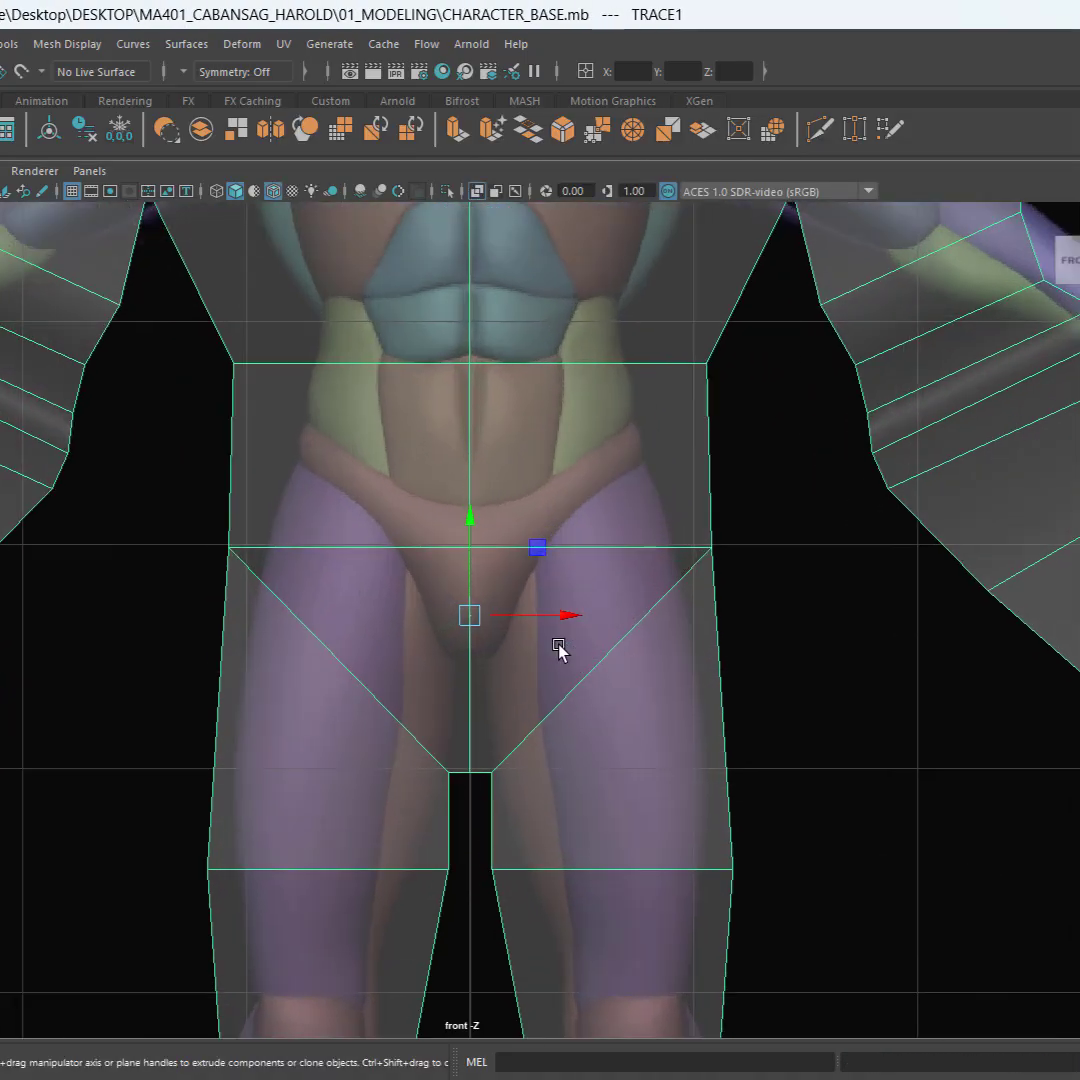
middle_click_drag(560, 643, 585, 782, "alt")
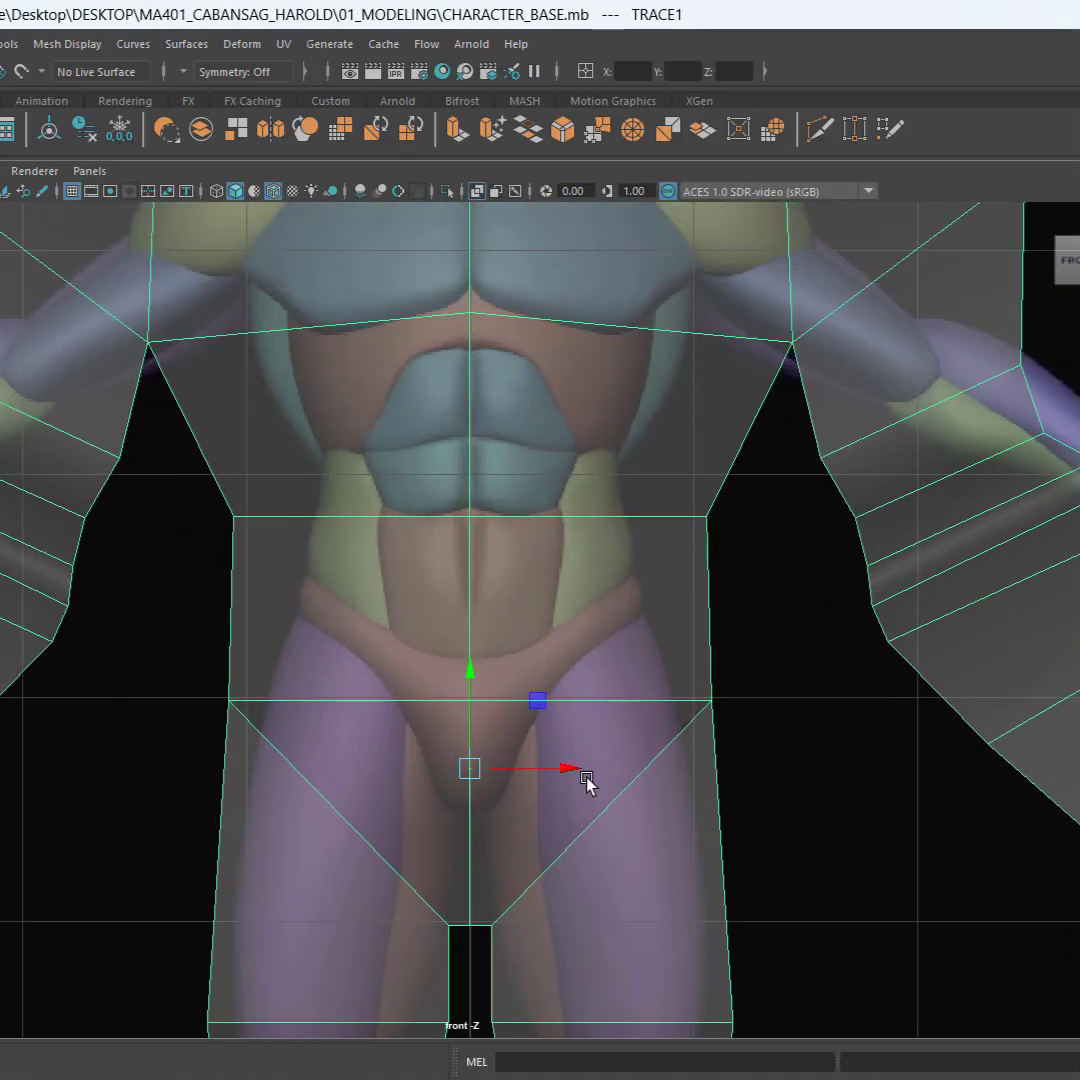
right_click_drag(716, 673, 447, 645)
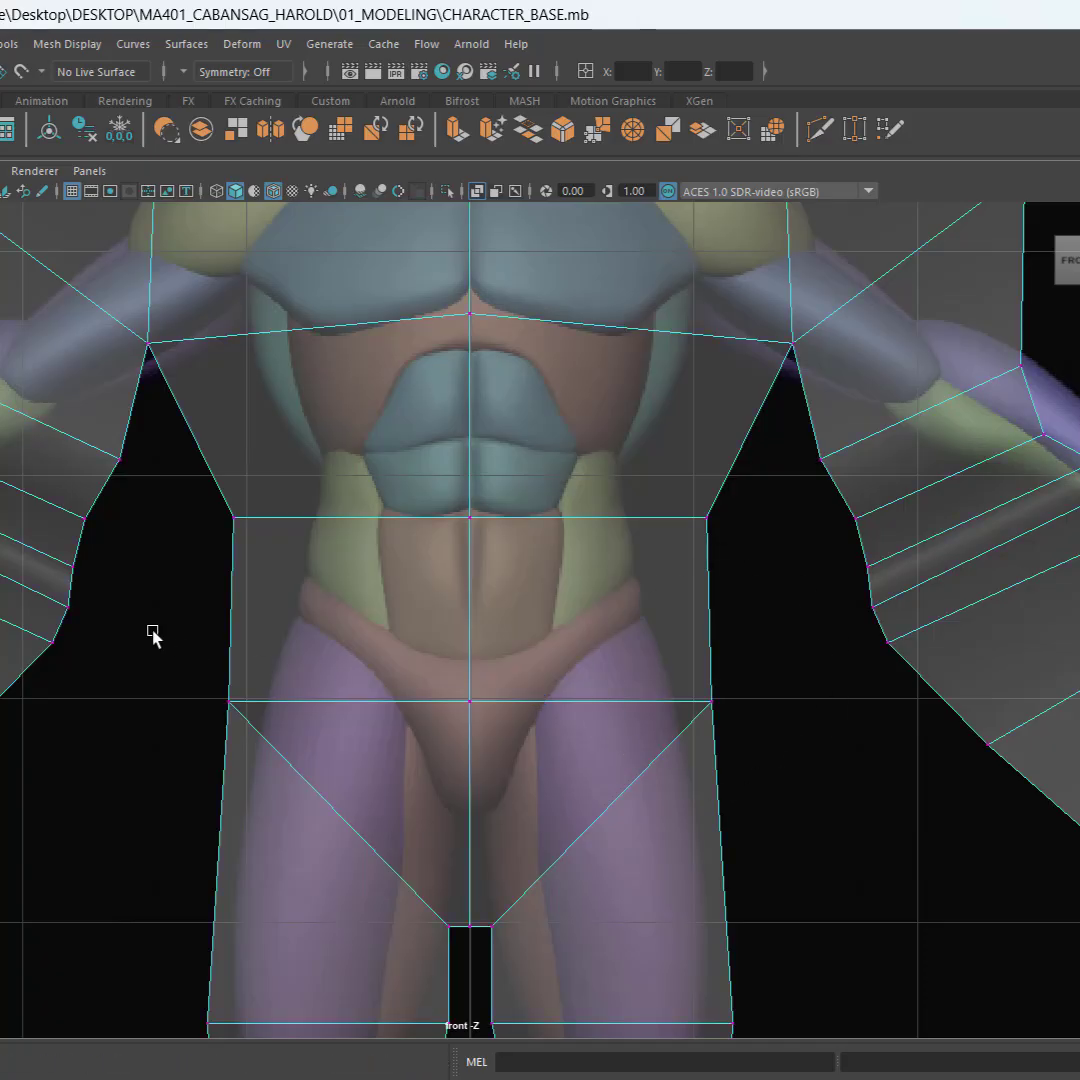
left_click_drag(176, 604, 776, 955)
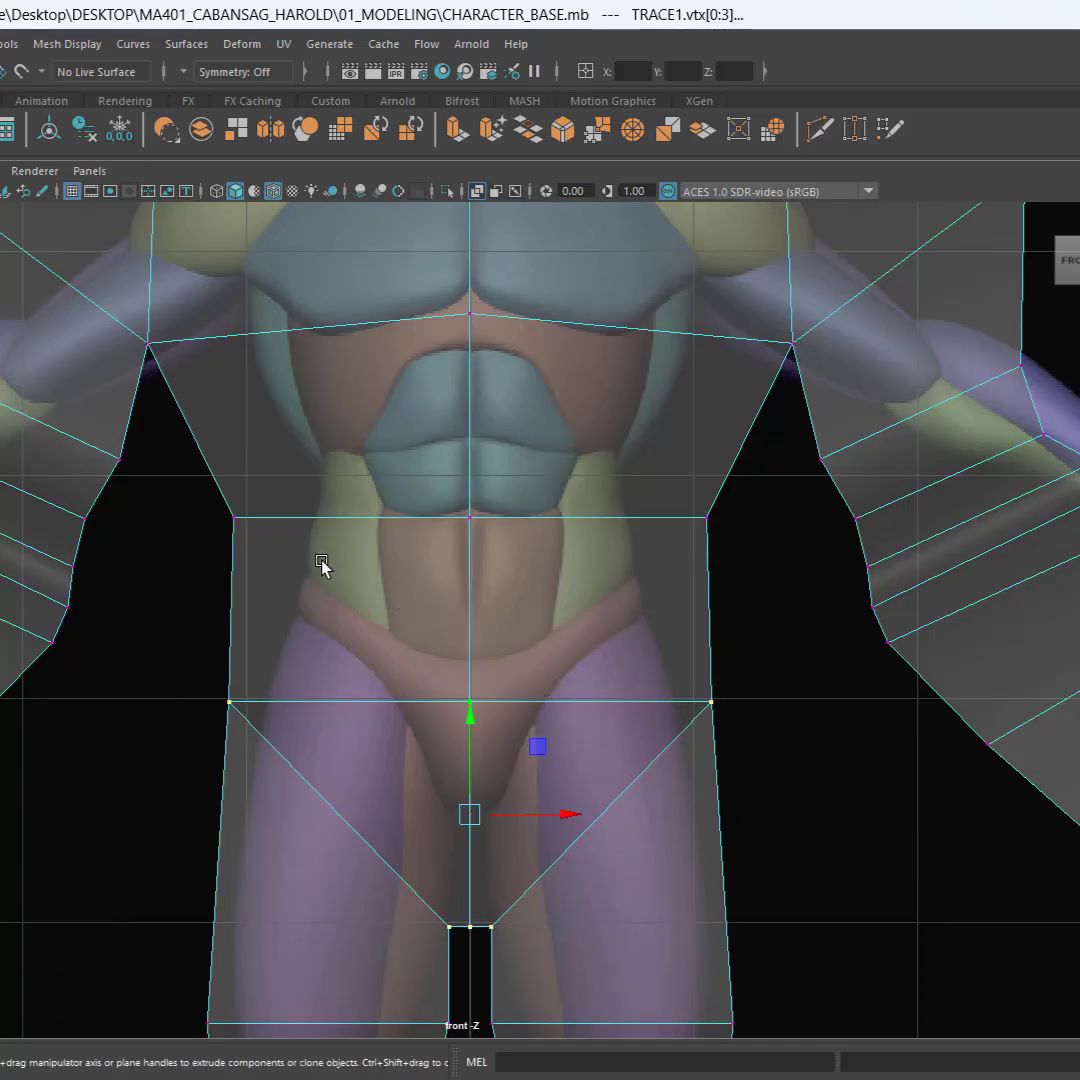
left_click_drag(172, 479, 757, 591)
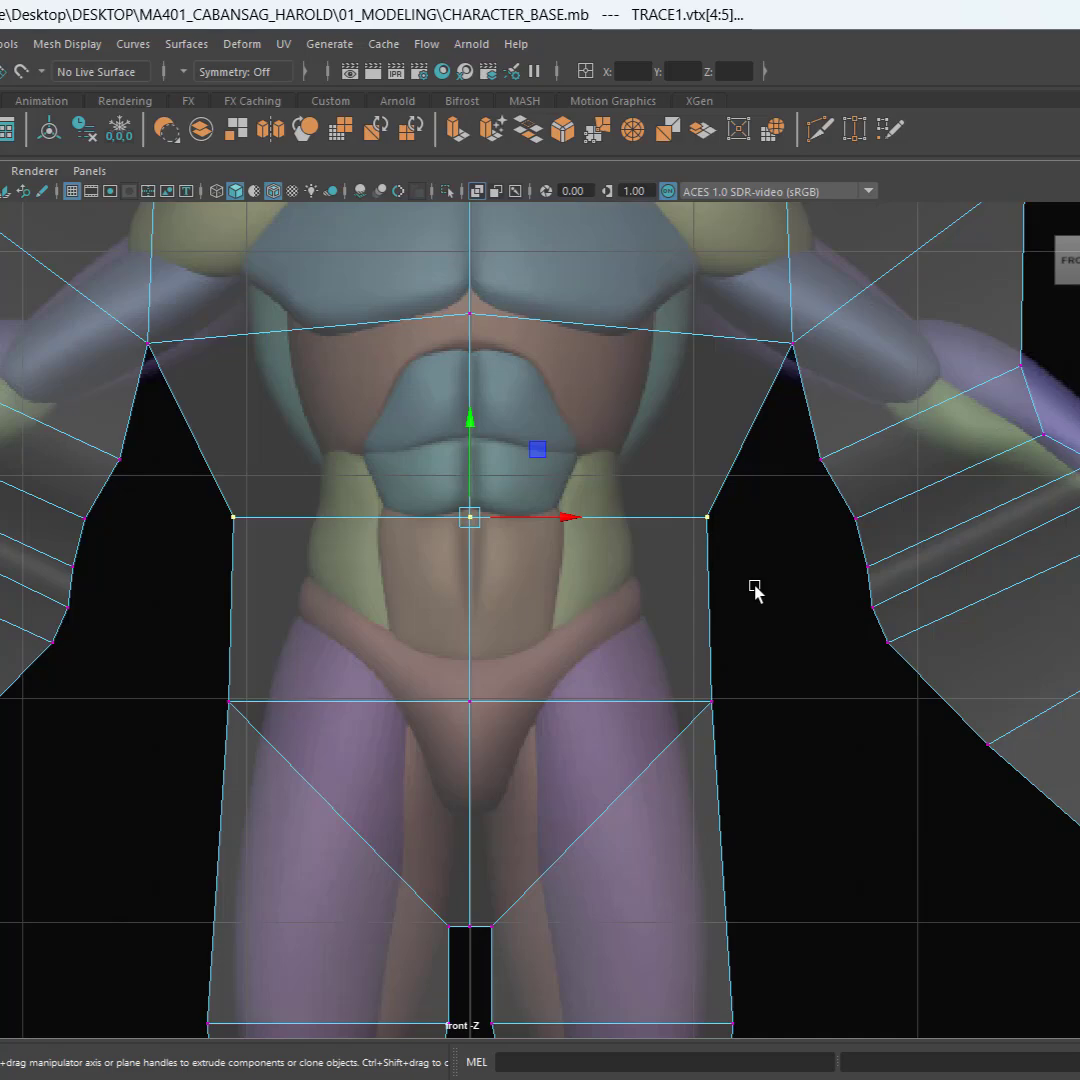
key("r")
left_click_drag(554, 517, 524, 517)
key("e")
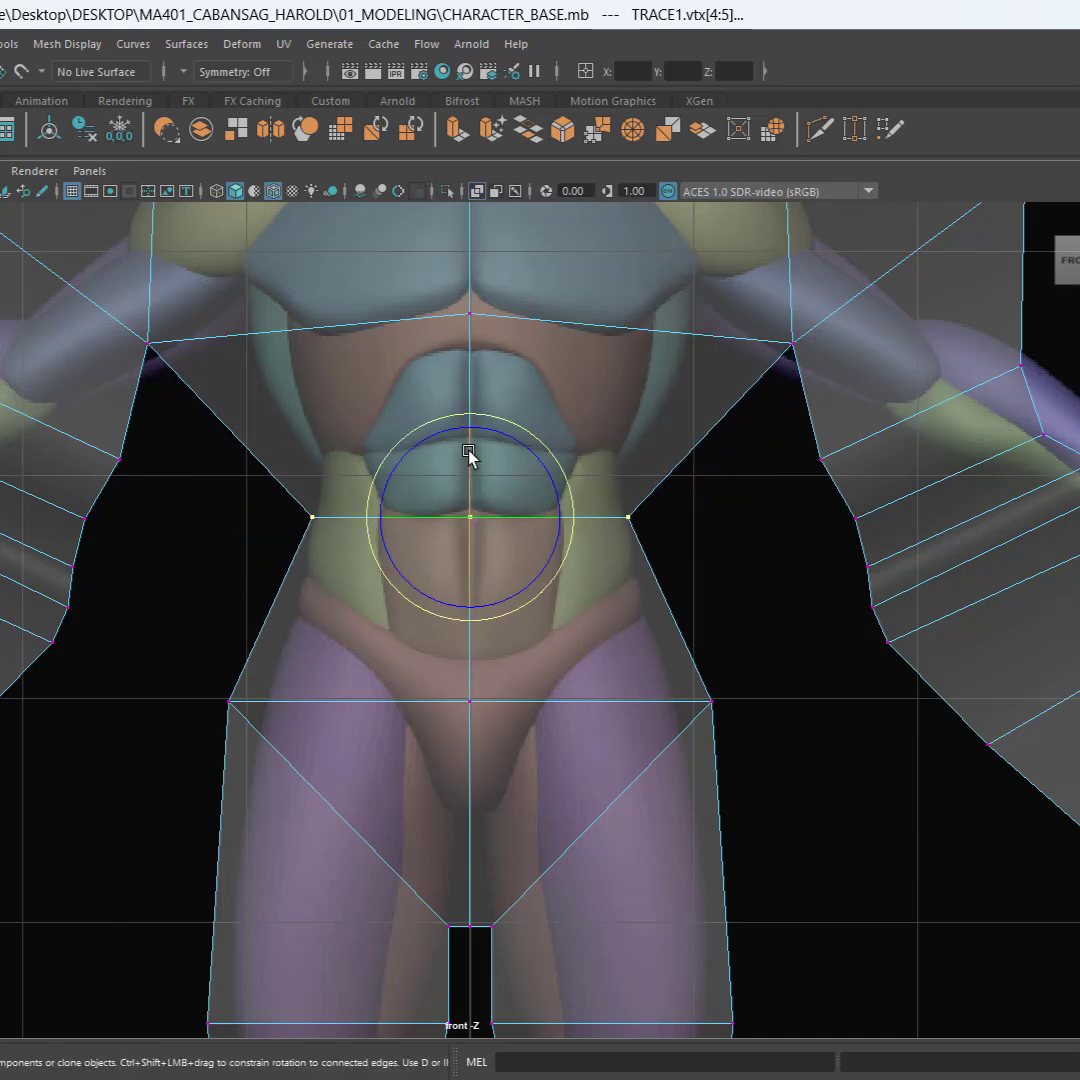
key("w")
left_click_drag(470, 452, 475, 386)
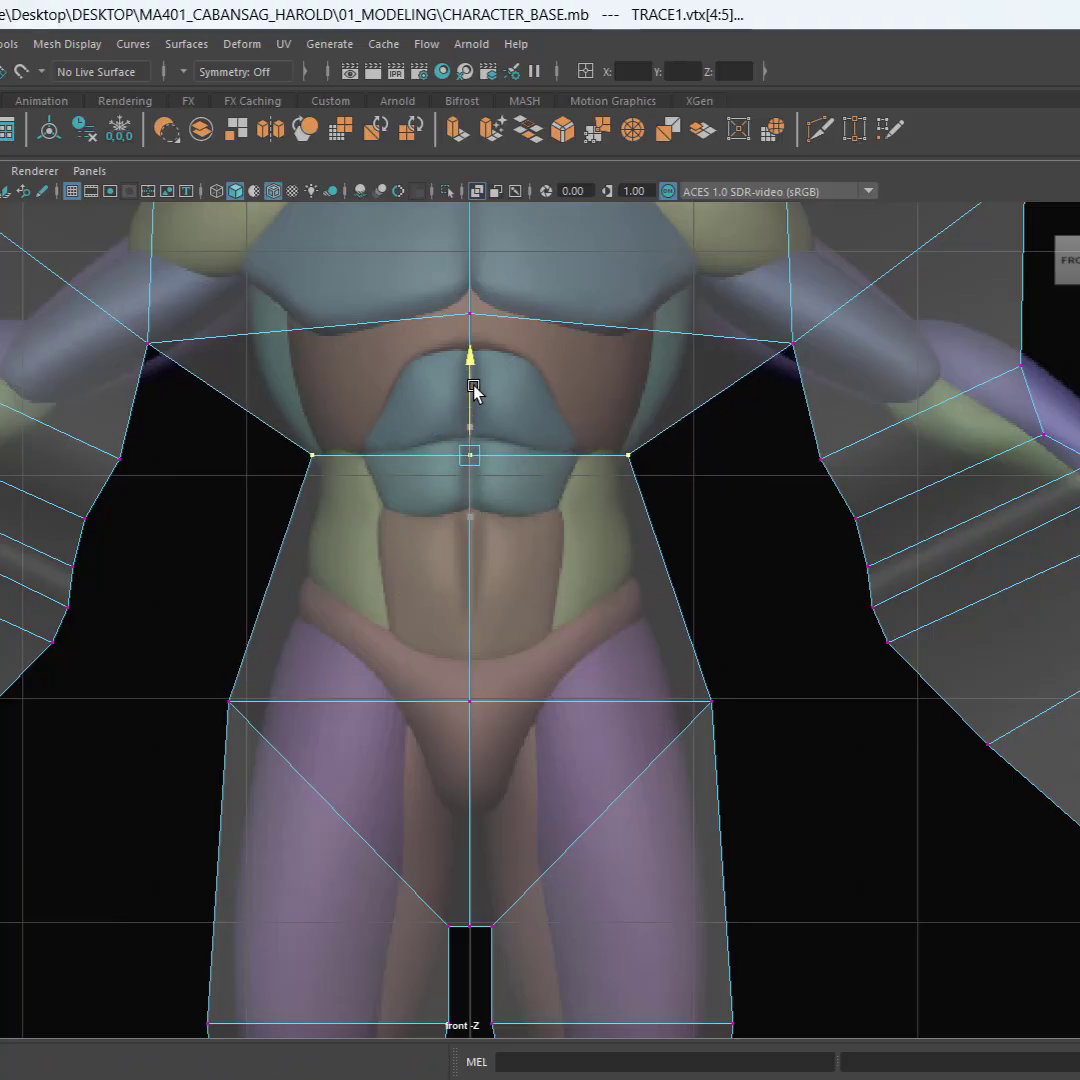
Step: Raise TRACE1's hip and crotch vertices to the reference pelvis and narrow the hip row to the reference hip width
left_click_drag(175, 612, 764, 930)
left_click_drag(466, 741, 481, 628)
left_click_drag(193, 562, 758, 665)
key("r")
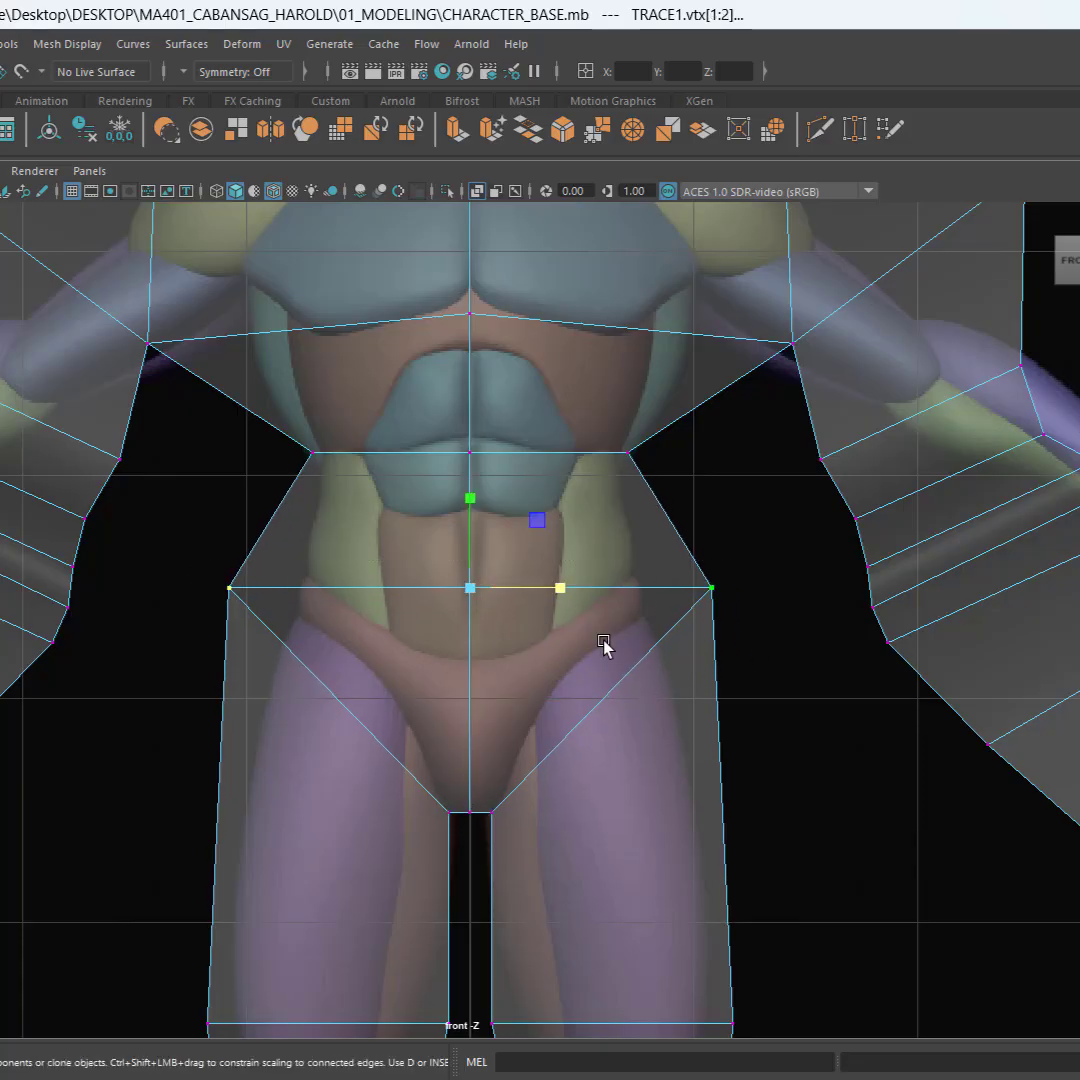
left_click_drag(562, 593, 536, 600)
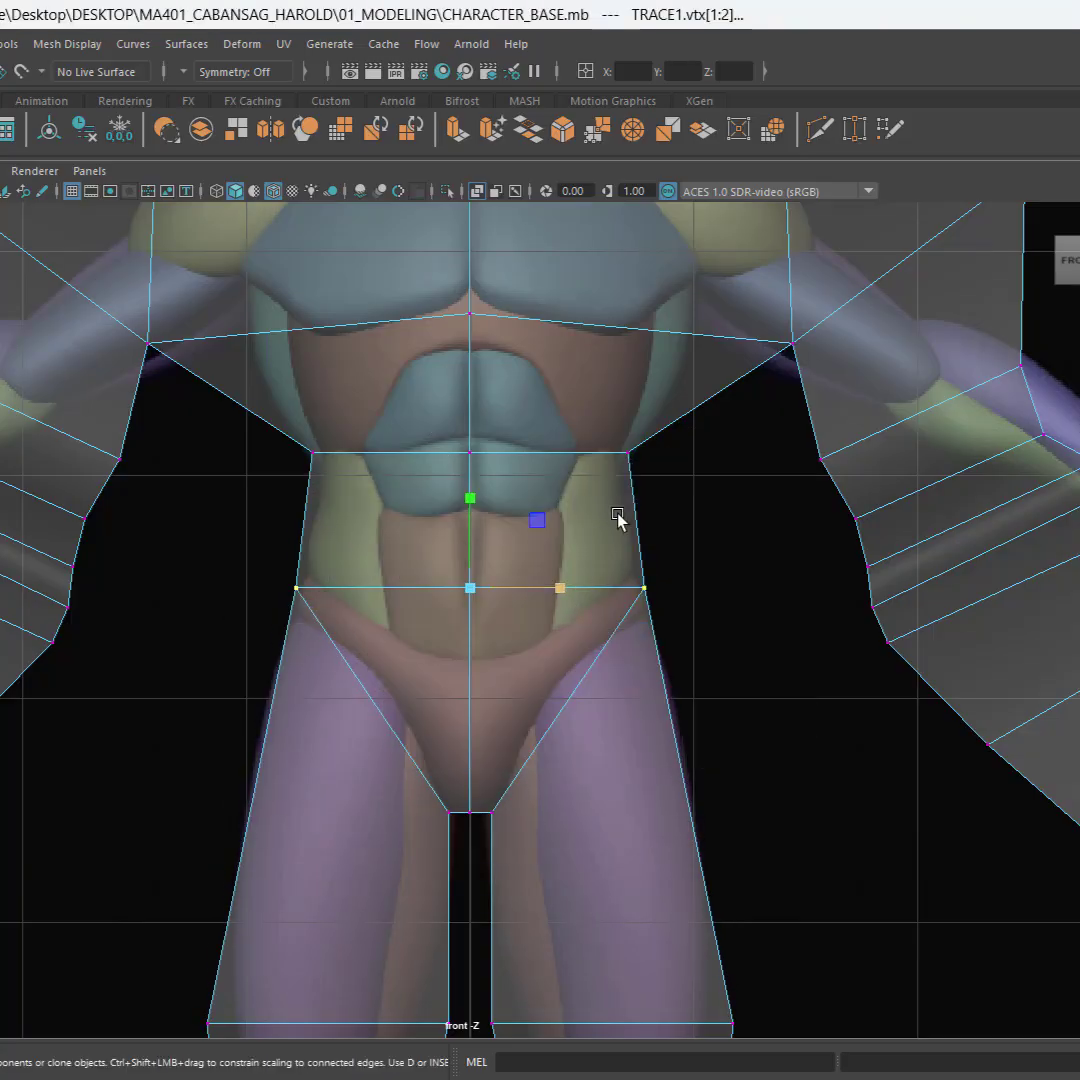
Step: Narrow the chest and armpit vertex row to the reference ribcage and raise it to the lower chest muscles
middle_click_drag(622, 518, 540, 728, "alt")
left_click_drag(72, 624, 829, 744)
left_click_drag(550, 677, 519, 679)
key("w")
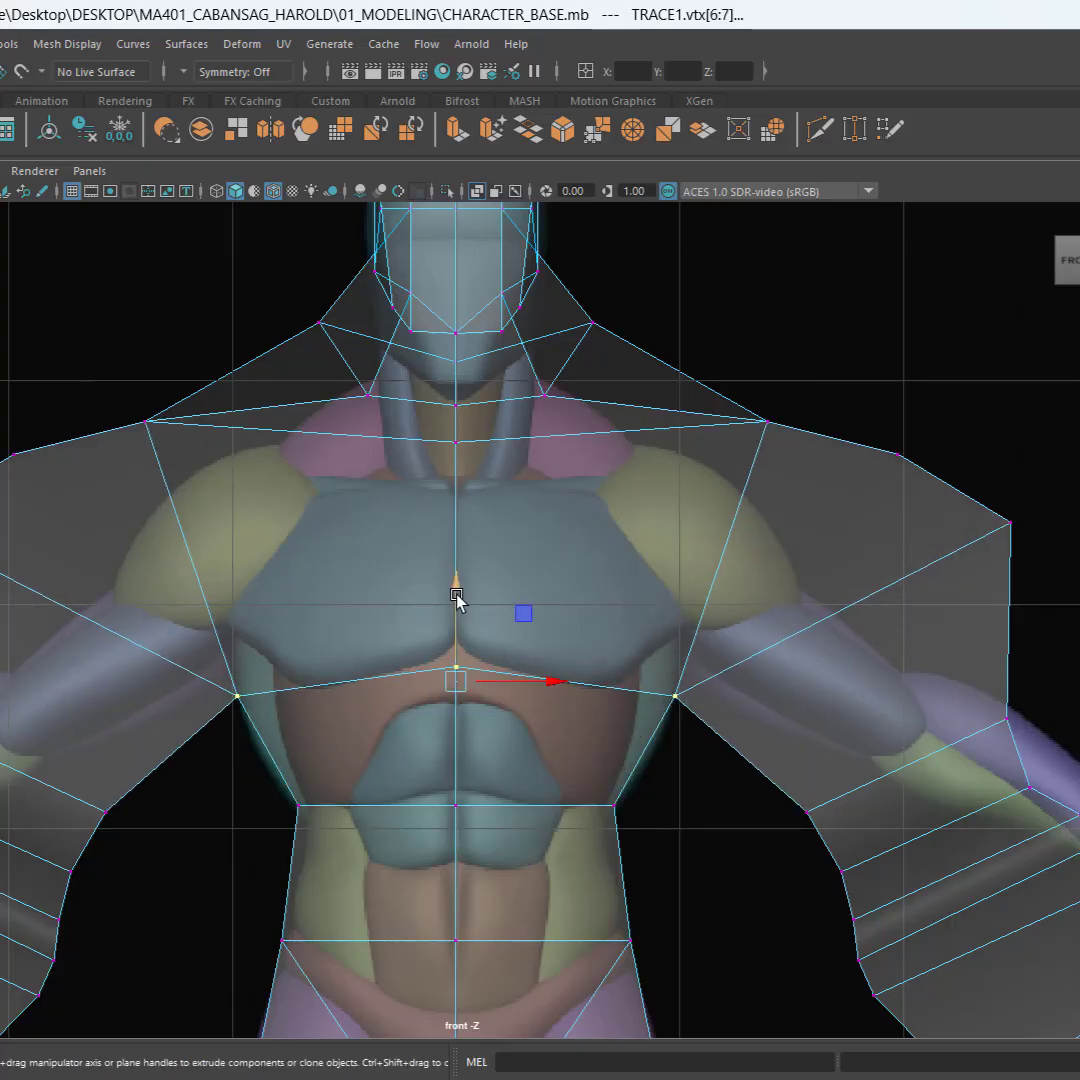
left_click_drag(456, 593, 465, 551)
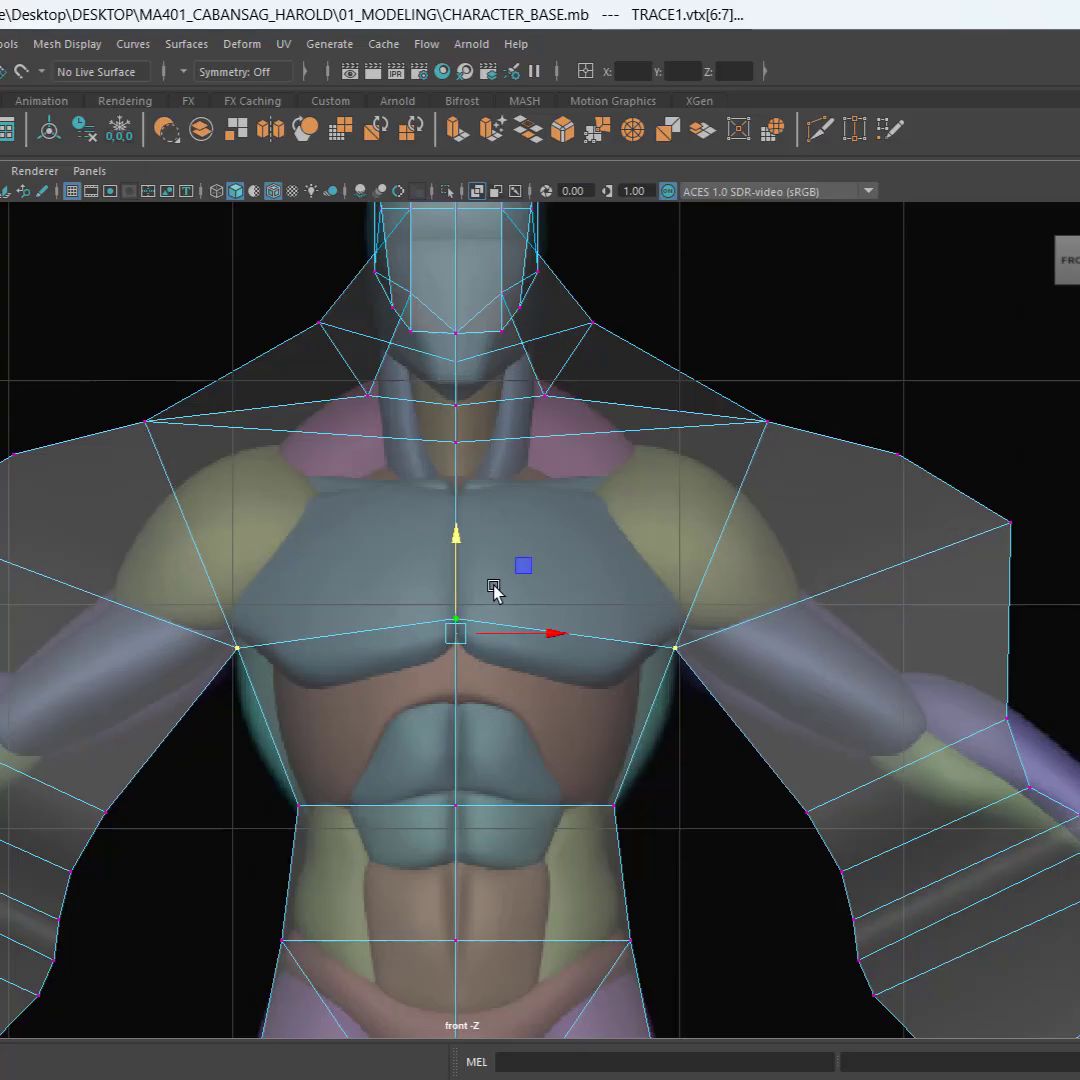
Step: Lower all head and neck vertices until the top of the head meets the reference head
middle_click_drag(518, 568, 522, 728, "alt")
middle_click_drag(338, 455, 340, 516, "alt")
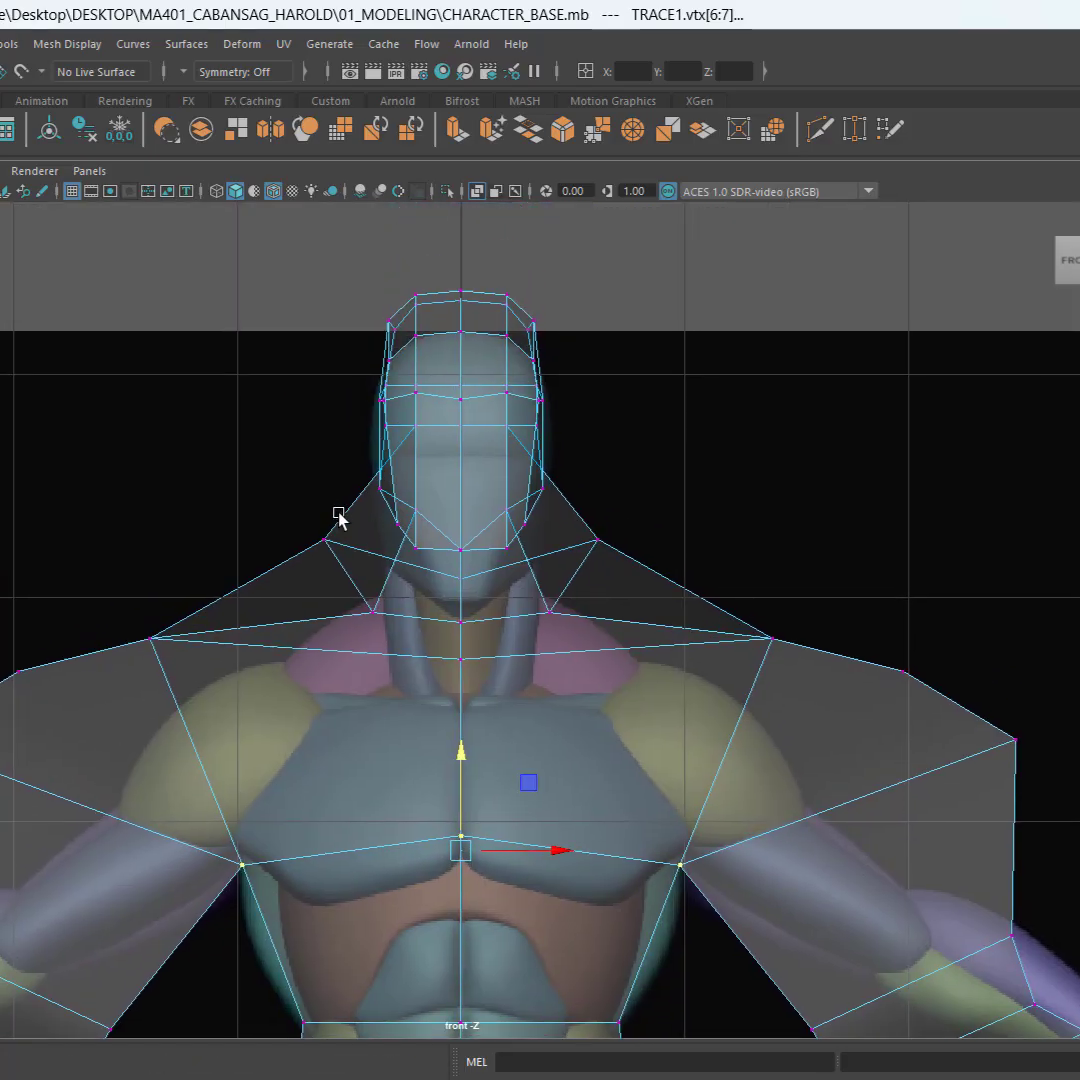
left_click_drag(291, 270, 628, 645)
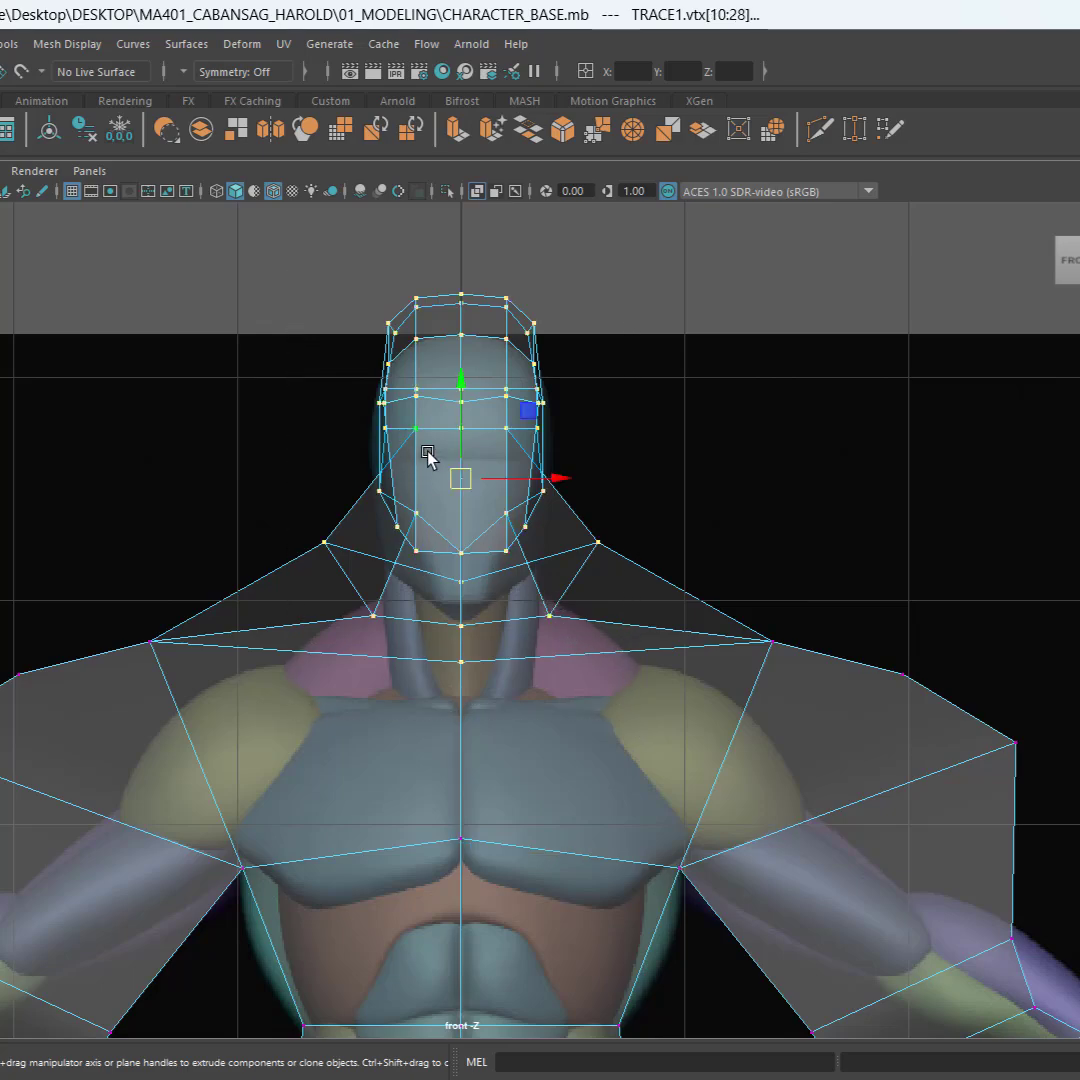
left_click_drag(461, 410, 464, 453)
Step: Lower the two inner shoulder vertices to collarbone height and scale them inward beneath the outer neck vertices
left_click_drag(812, 618, 697, 731)
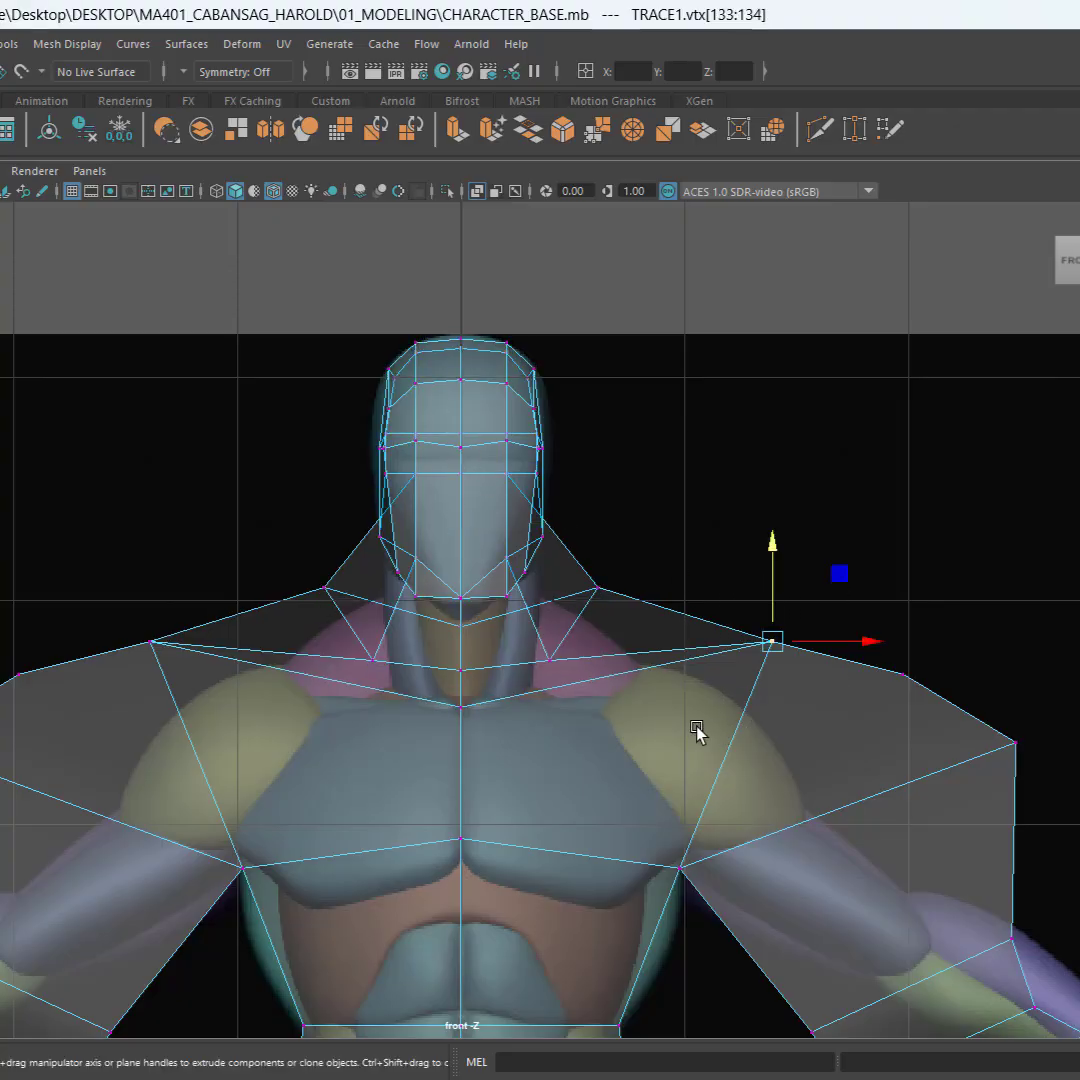
left_click_drag(78, 597, 240, 668, "shift")
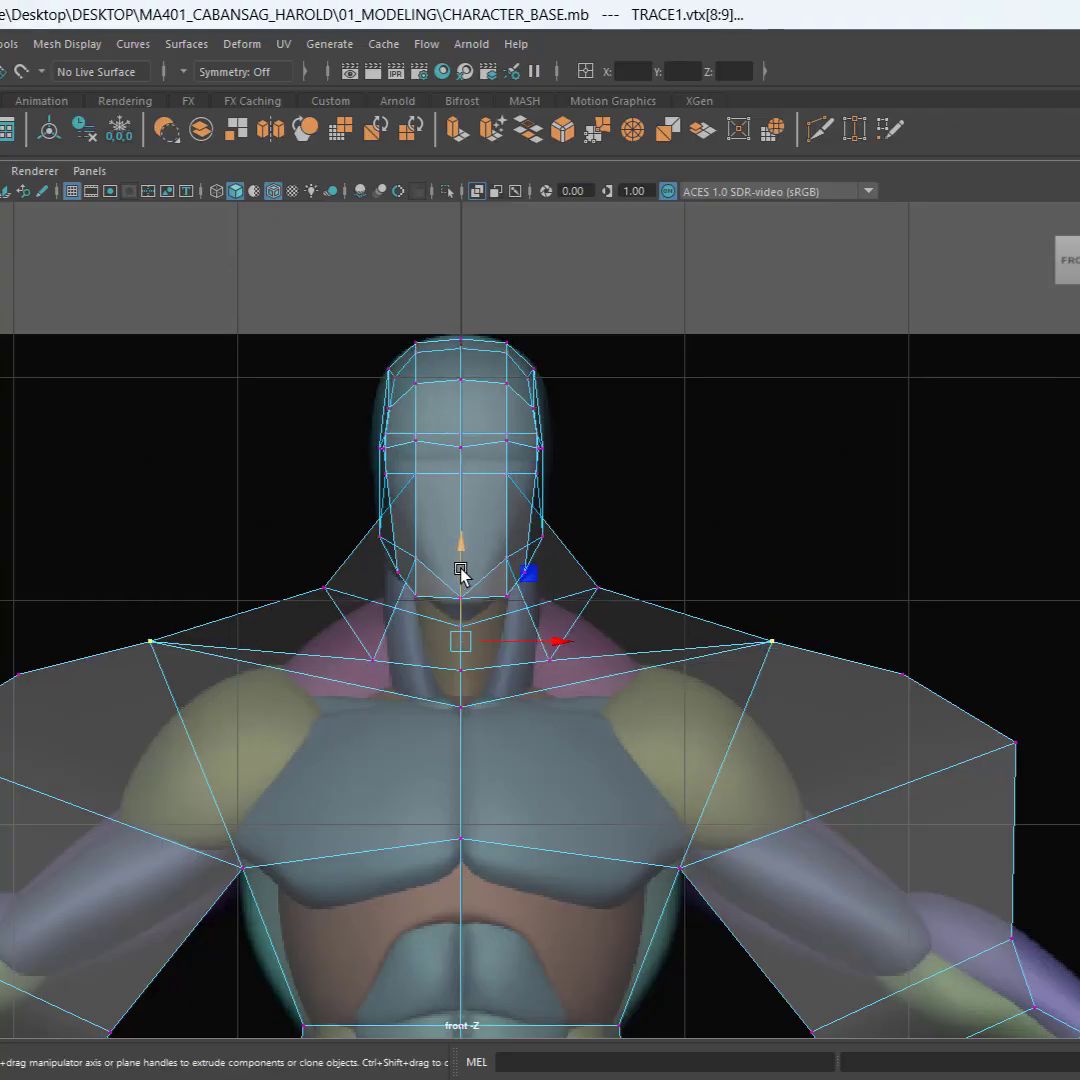
left_click_drag(460, 570, 465, 625)
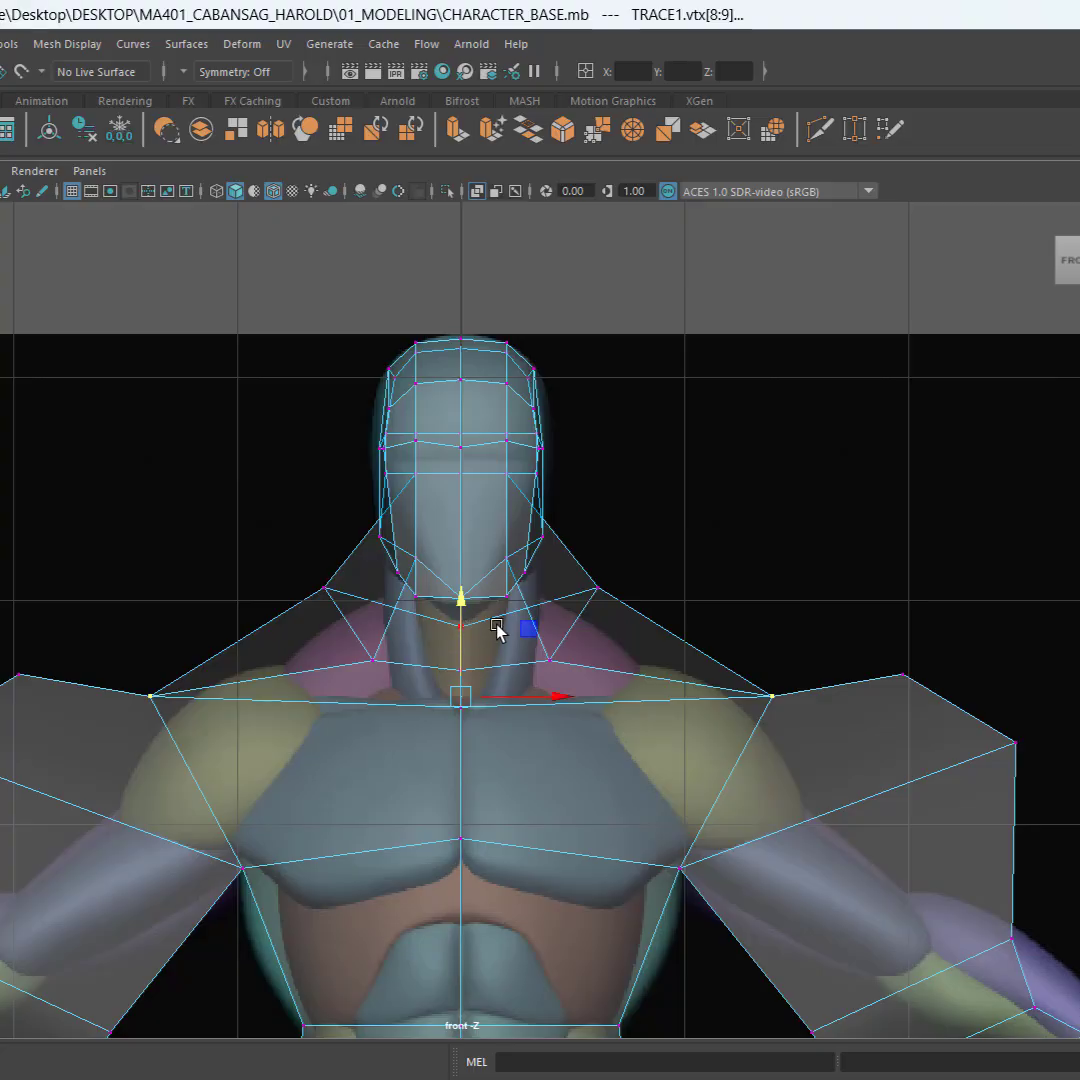
key("r")
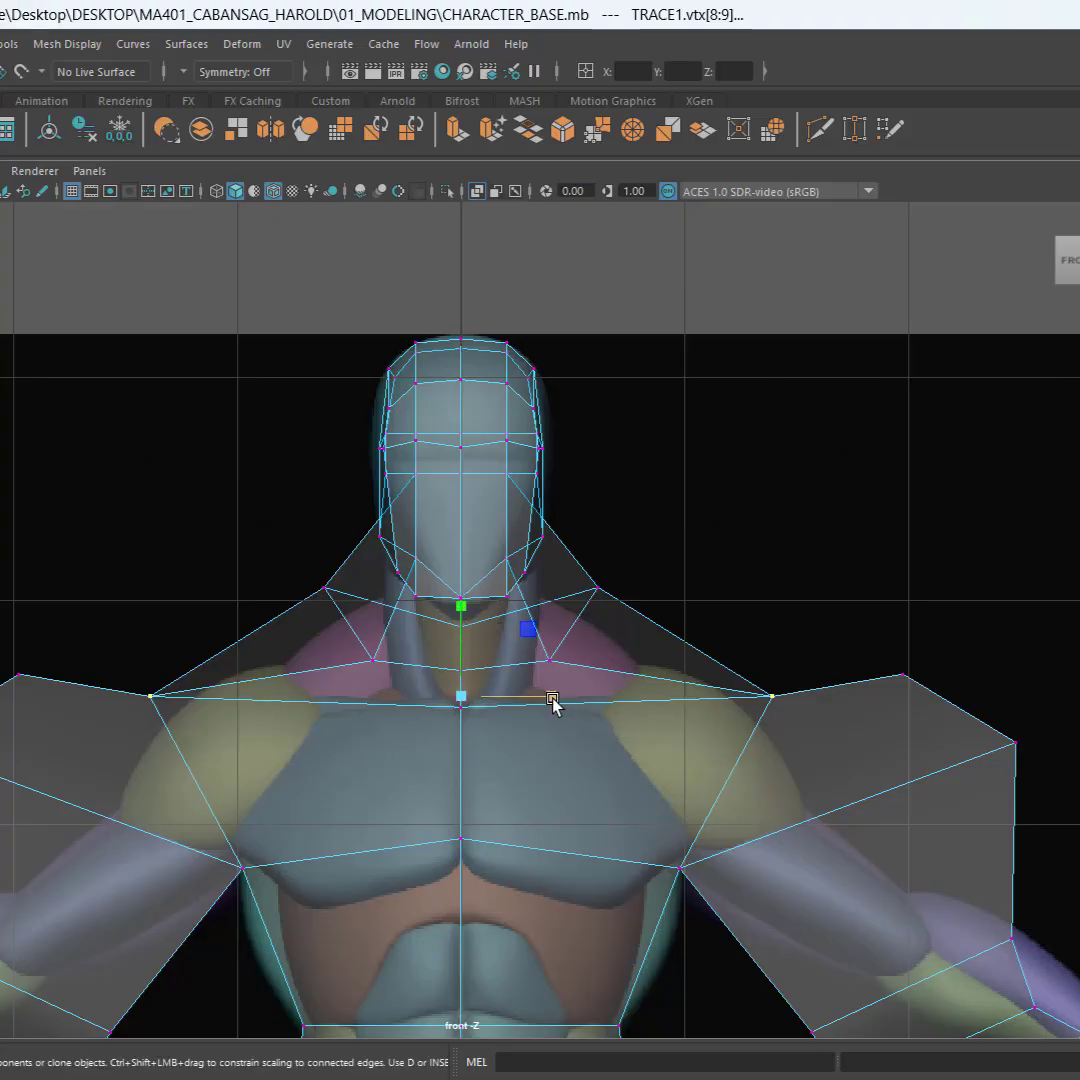
left_click_drag(552, 698, 498, 703)
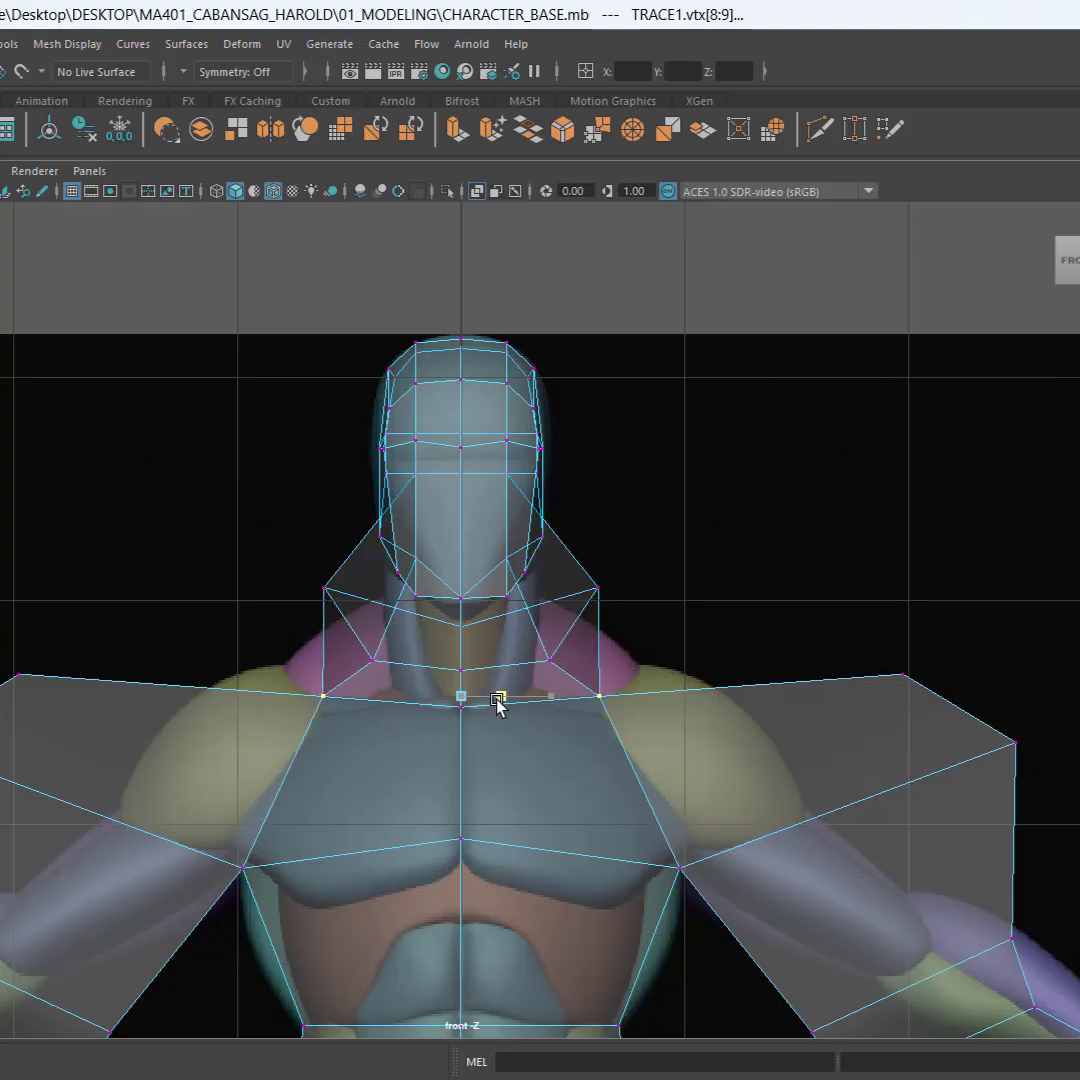
Step: Lower the outer neck vertices and the neck-base row together slightly toward the reference collarbones, leaving the inner shoulder vertices in place
left_click_drag(270, 572, 356, 633)
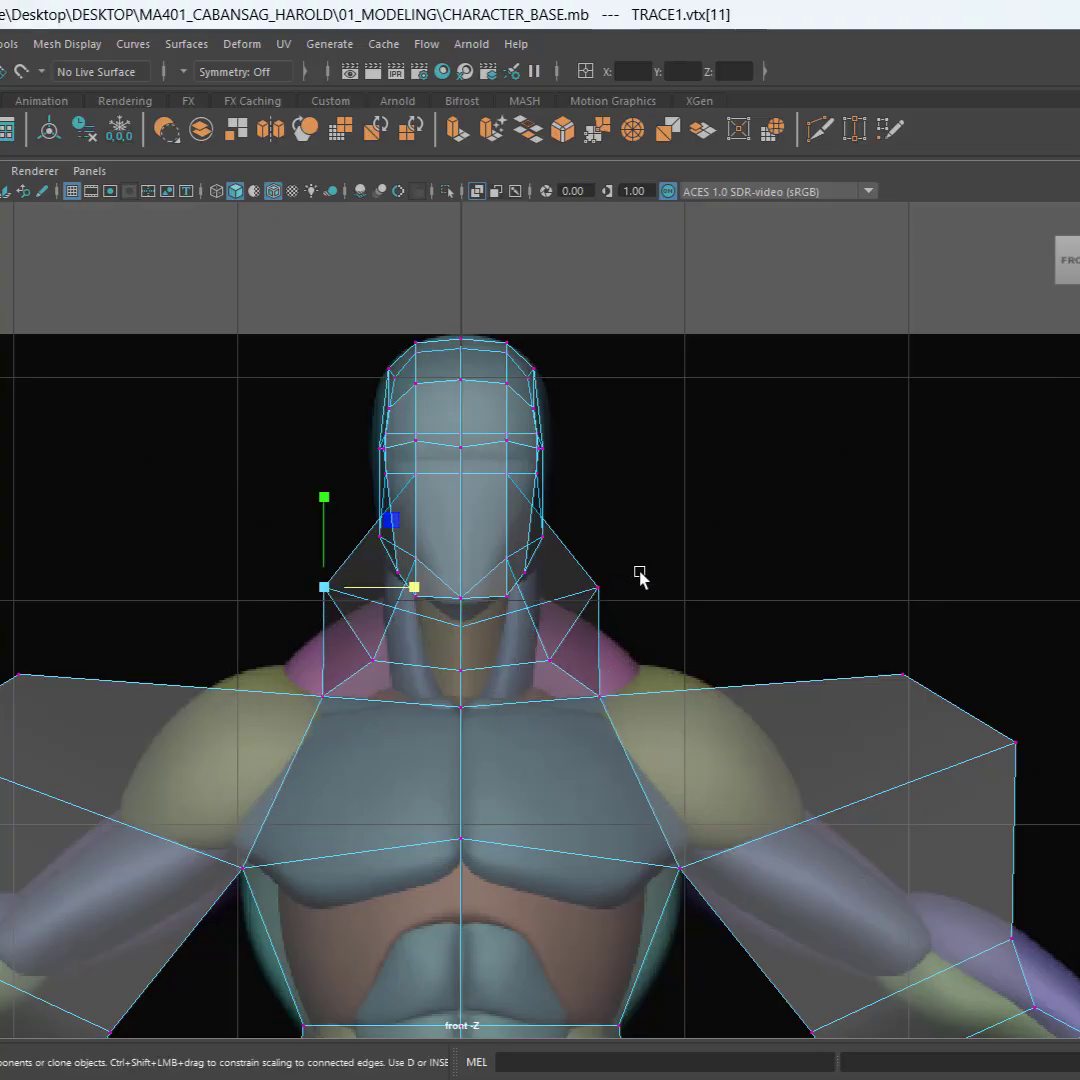
left_click_drag(572, 605, 570, 606, "shift")
scroll(530, 699, "up", 4)
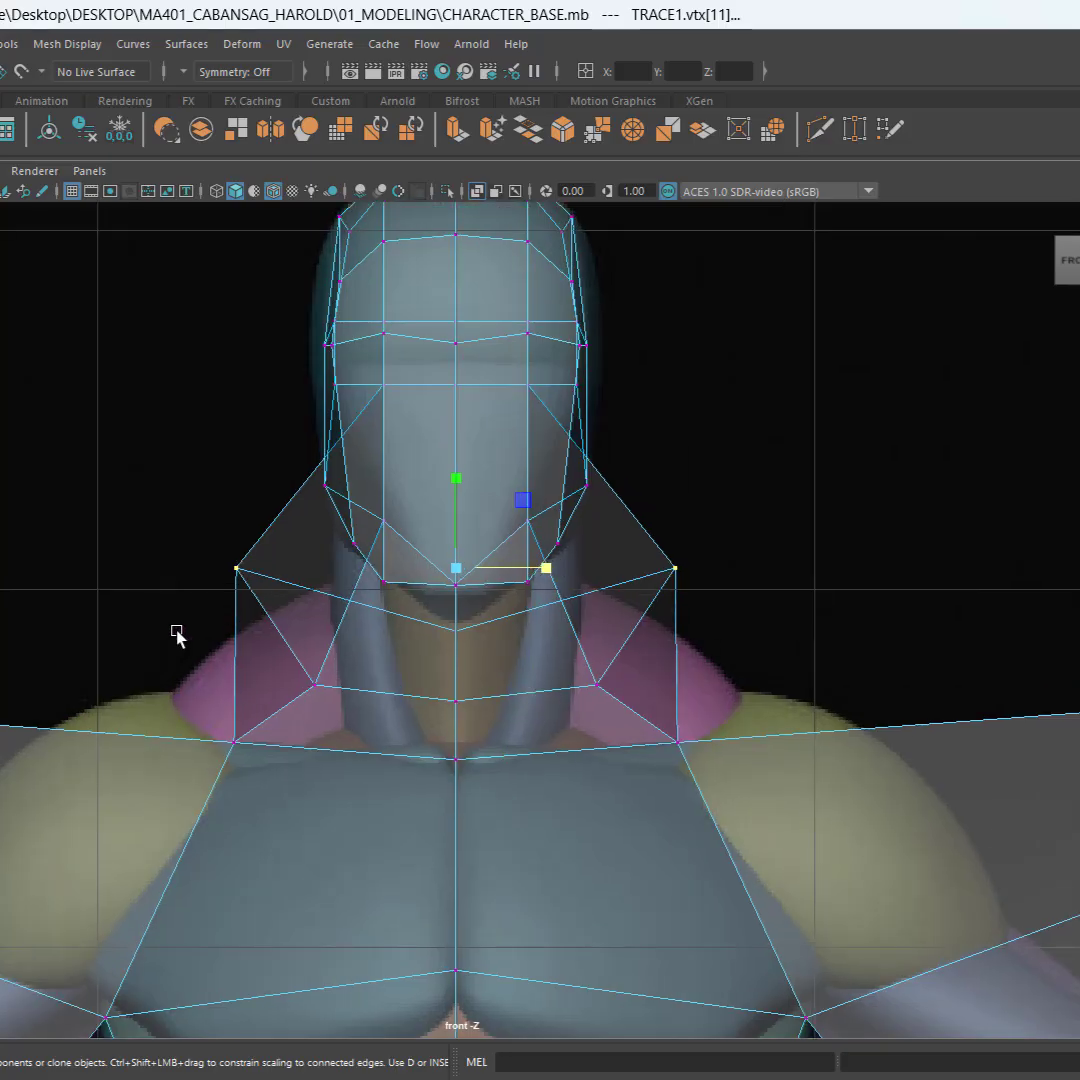
left_click_drag(183, 635, 686, 760)
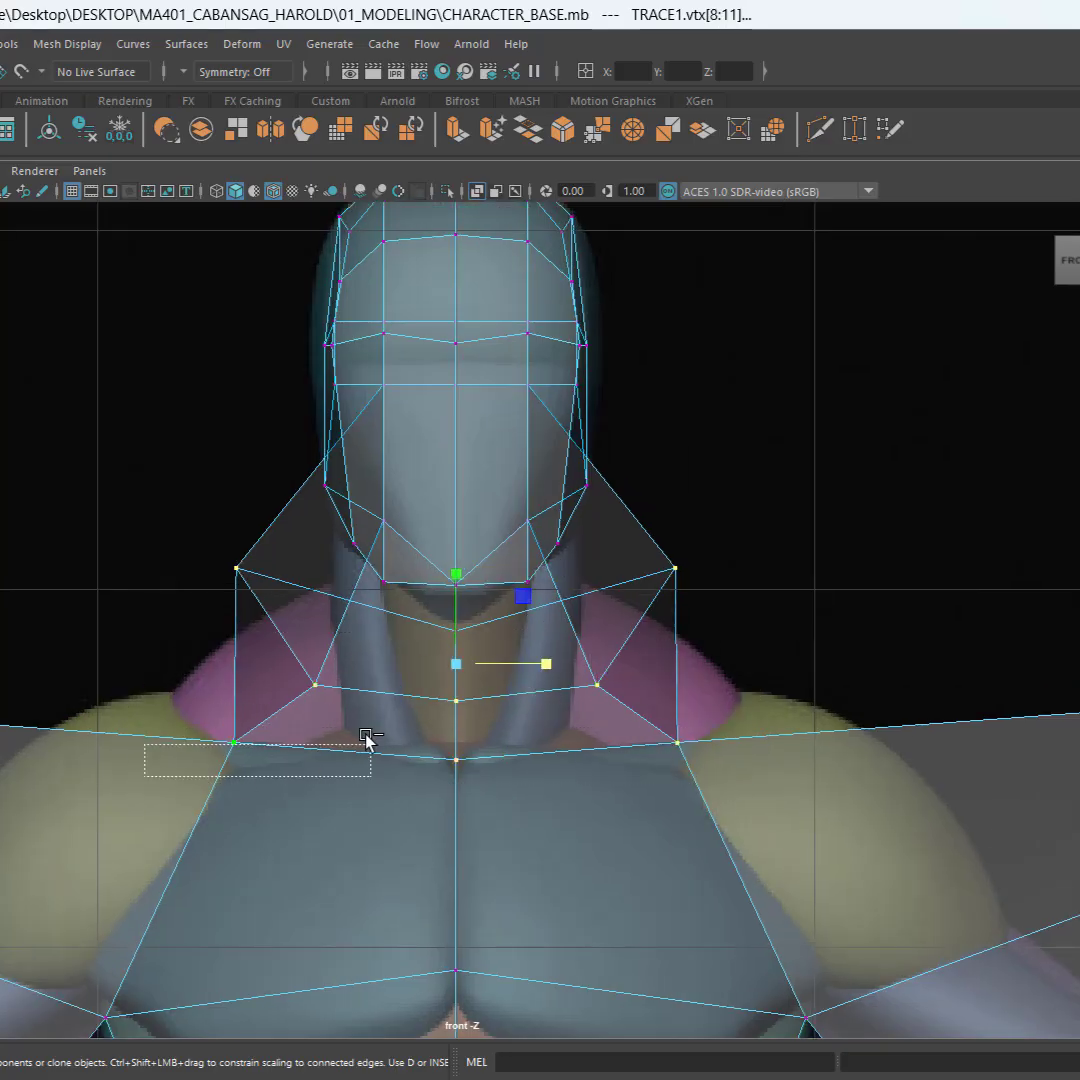
left_click_drag(366, 734, 345, 736, "ctrl")
left_click_drag(593, 816, 729, 736, "ctrl")
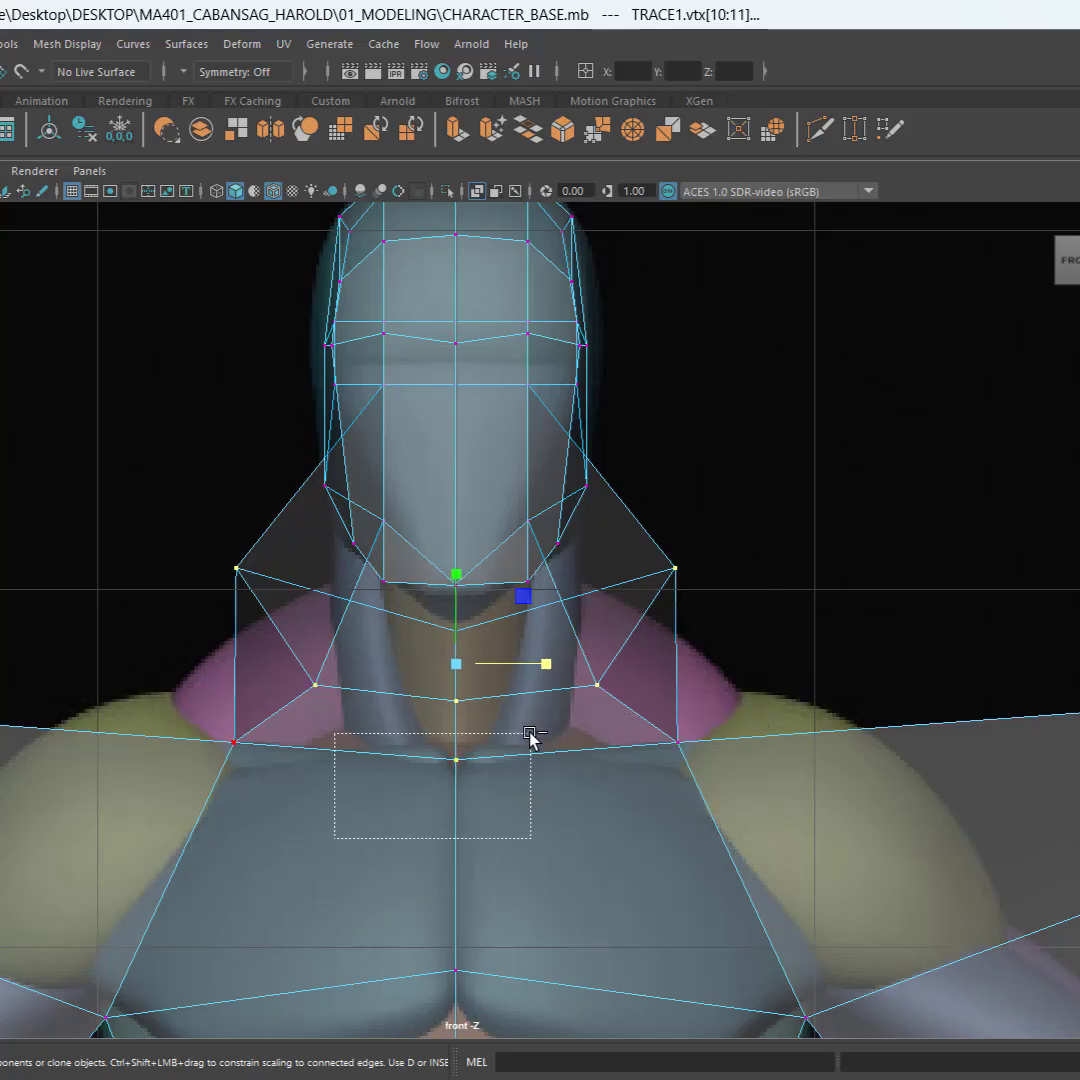
left_click_drag(530, 735, 530, 735, "ctrl")
key("e")
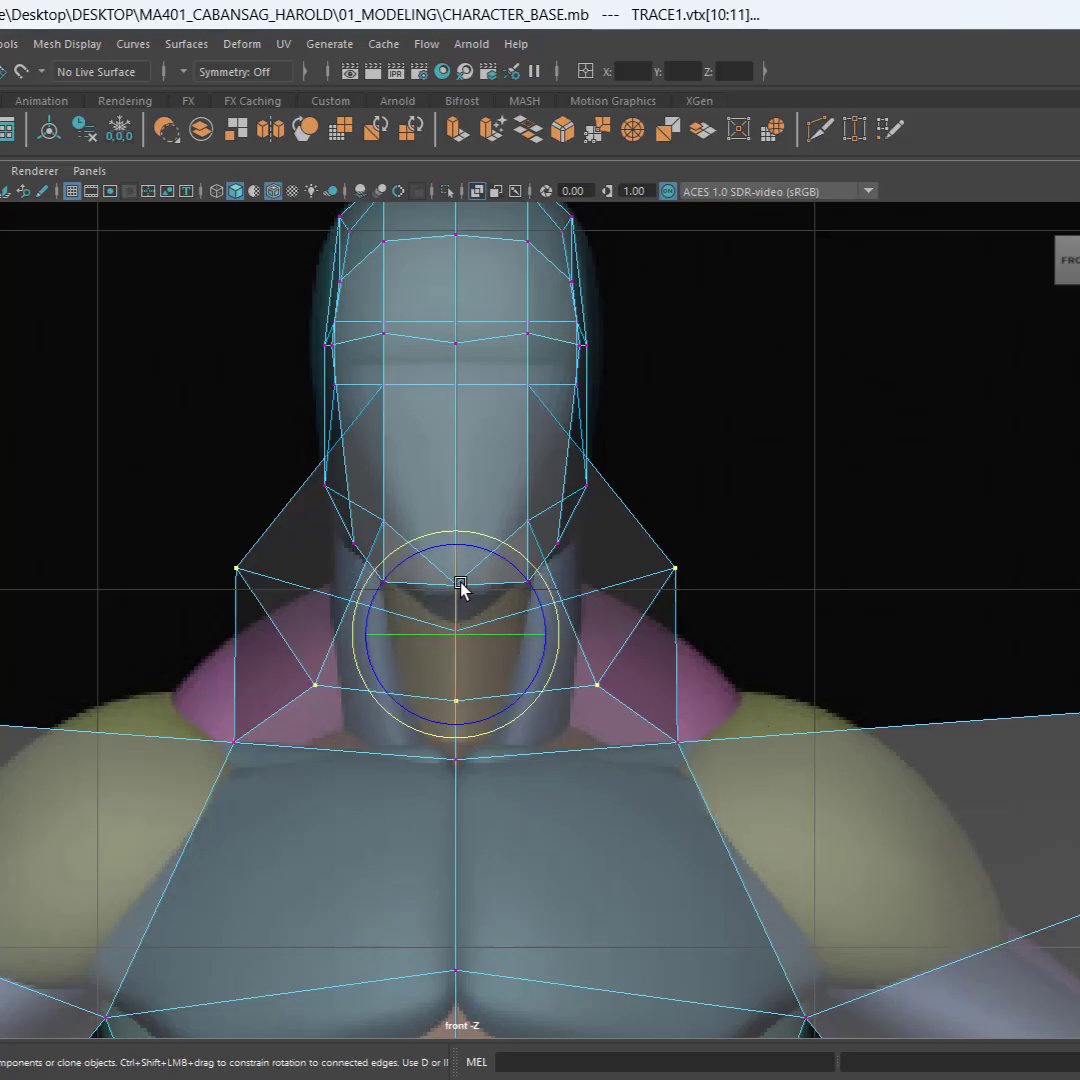
key("w")
left_click_drag(453, 562, 453, 590)
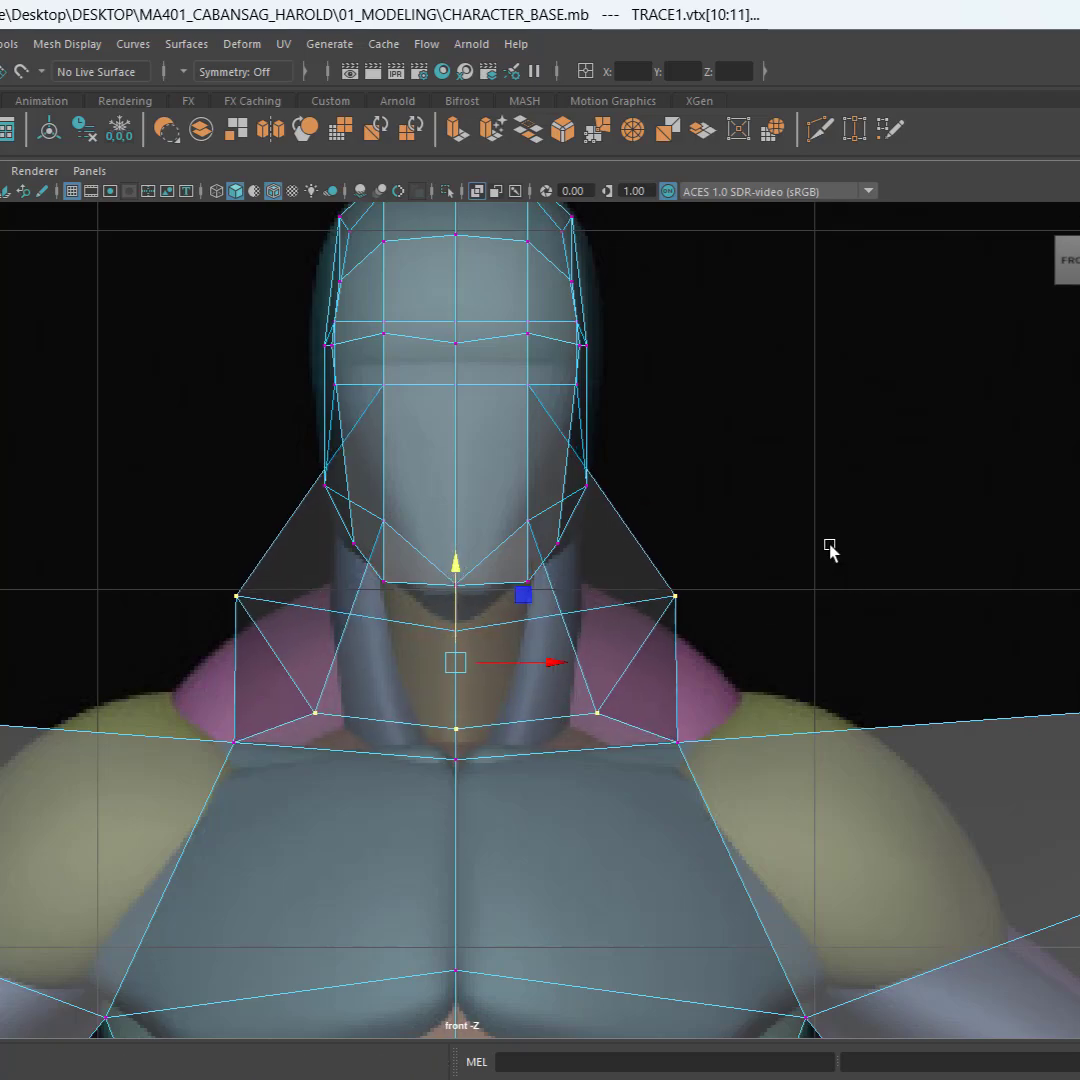
Step: Scale the two outer neck vertices inward until they sit directly above the neck-base vertices, at the top of the reference trapezius
left_click_drag(829, 549, 551, 638)
left_click_drag(146, 552, 296, 618, "shift")
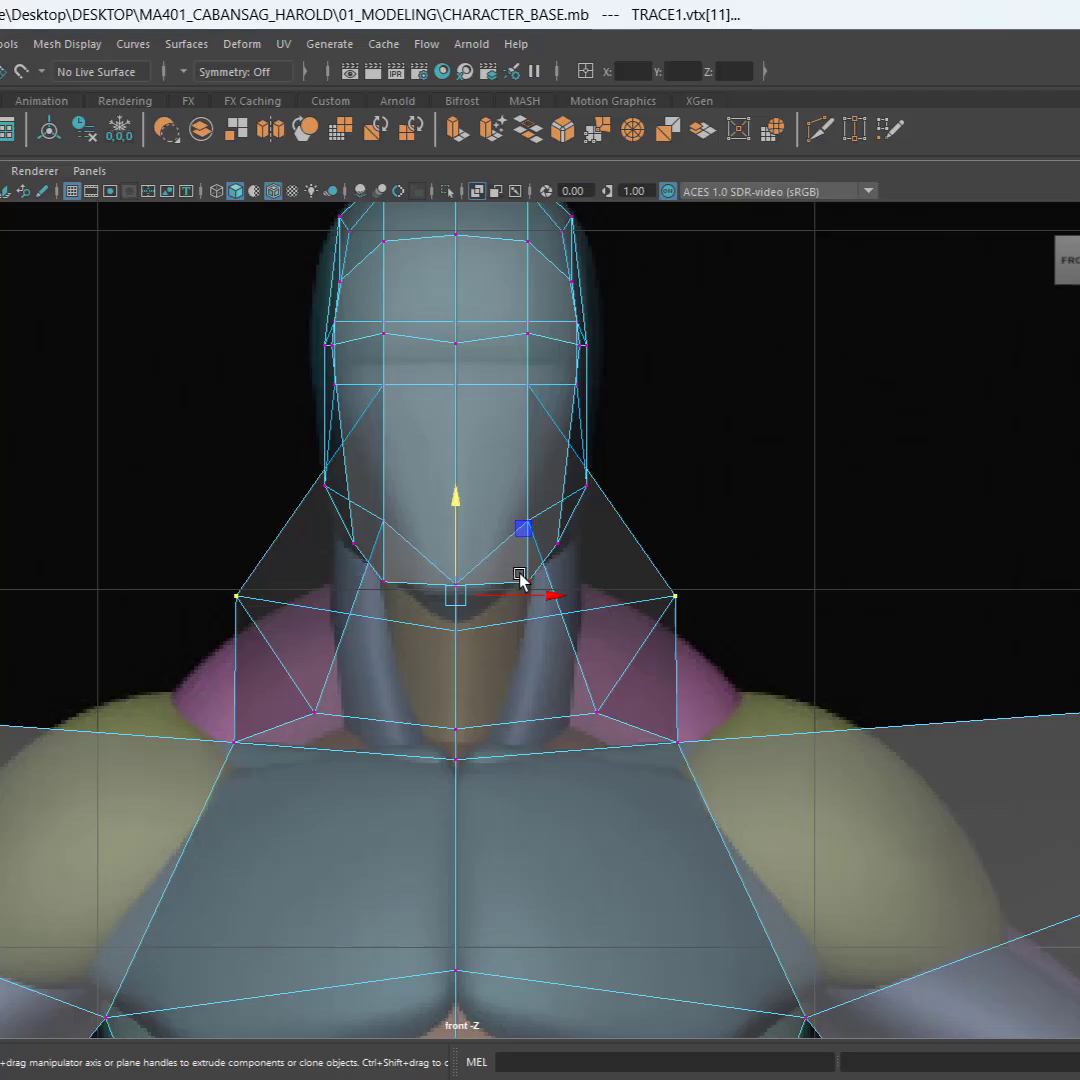
key("r")
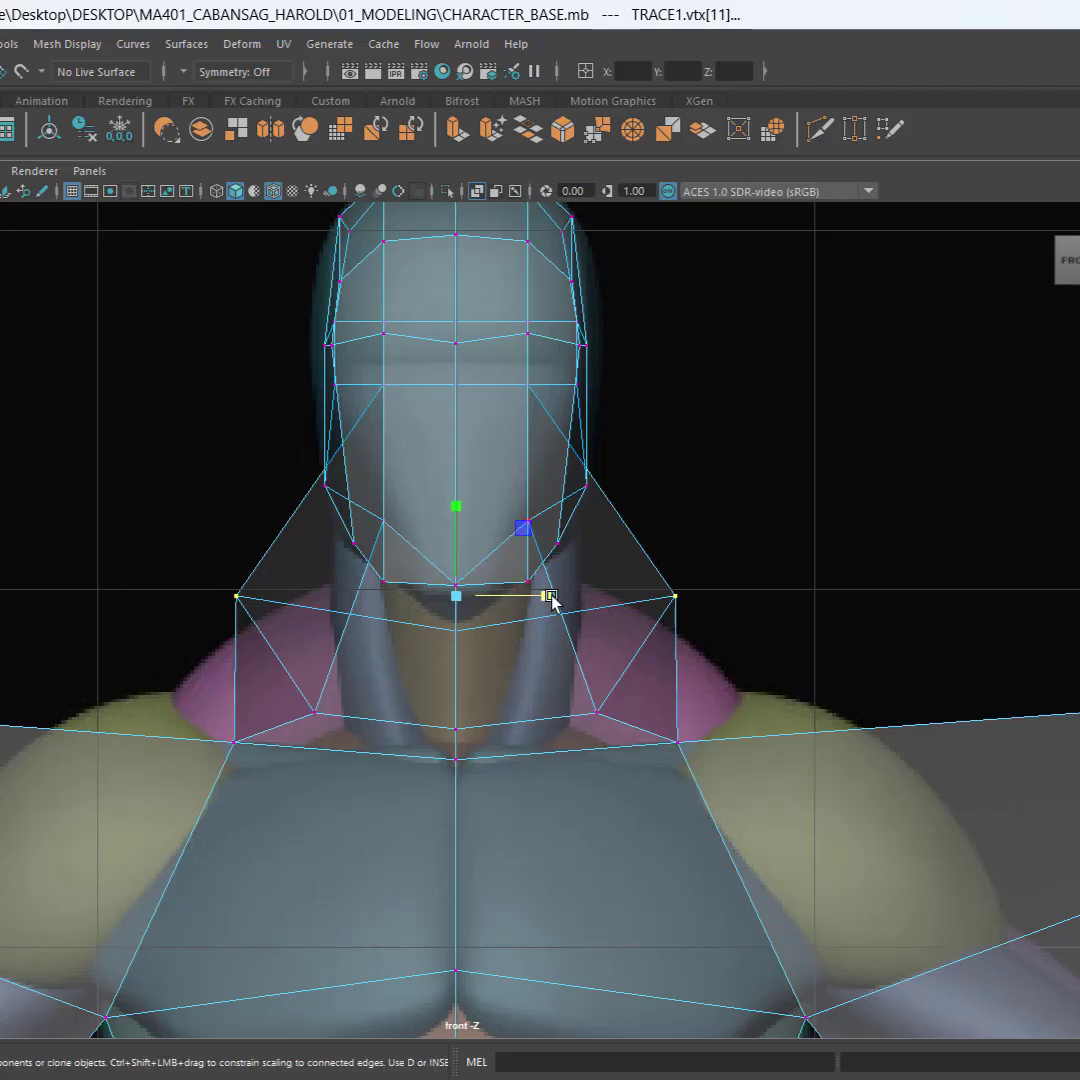
left_click_drag(547, 598, 518, 637)
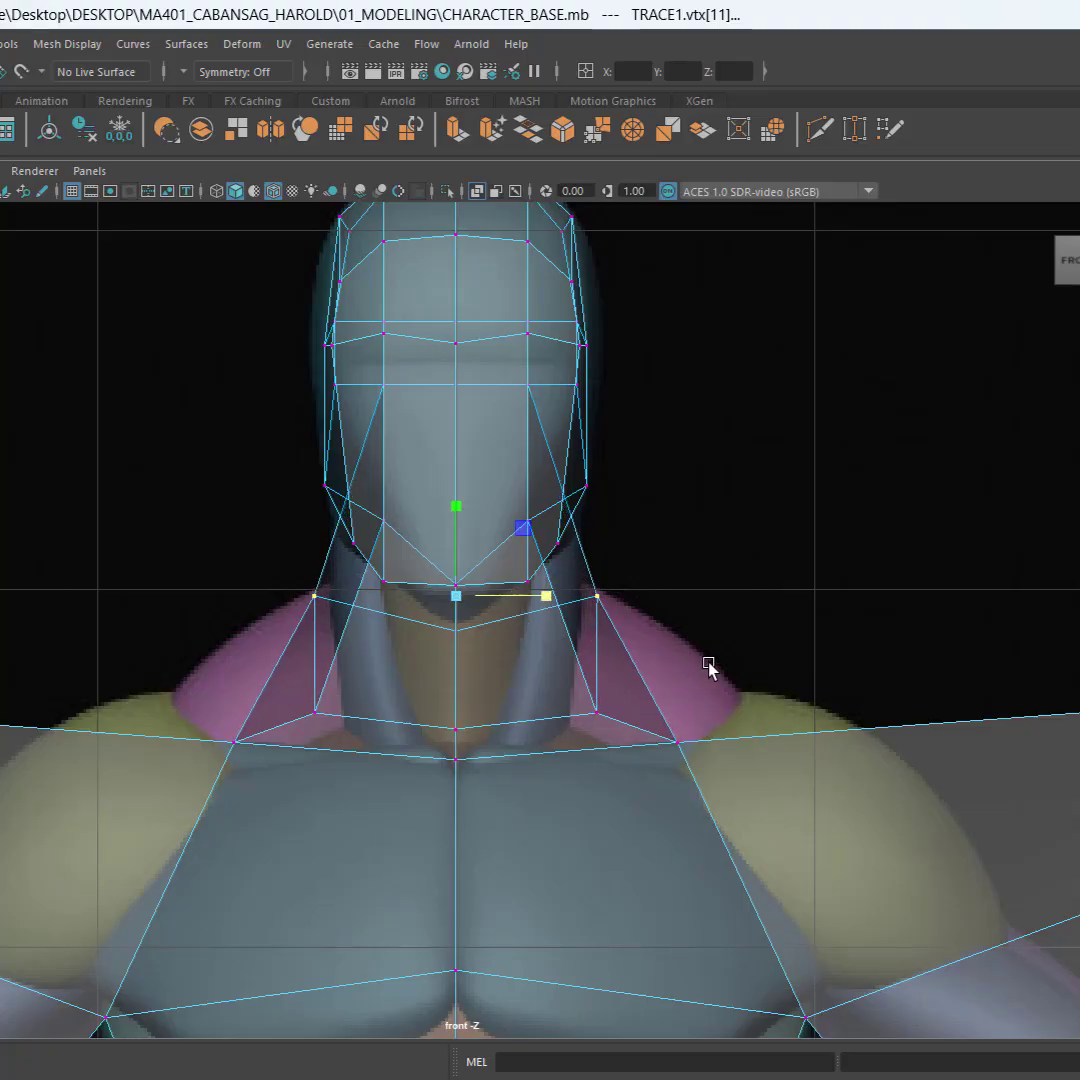
Step: Widen the two inner shoulder vertices slightly along the collarbone line
left_click_drag(738, 693, 650, 802)
left_click_drag(142, 716, 354, 815, "shift")
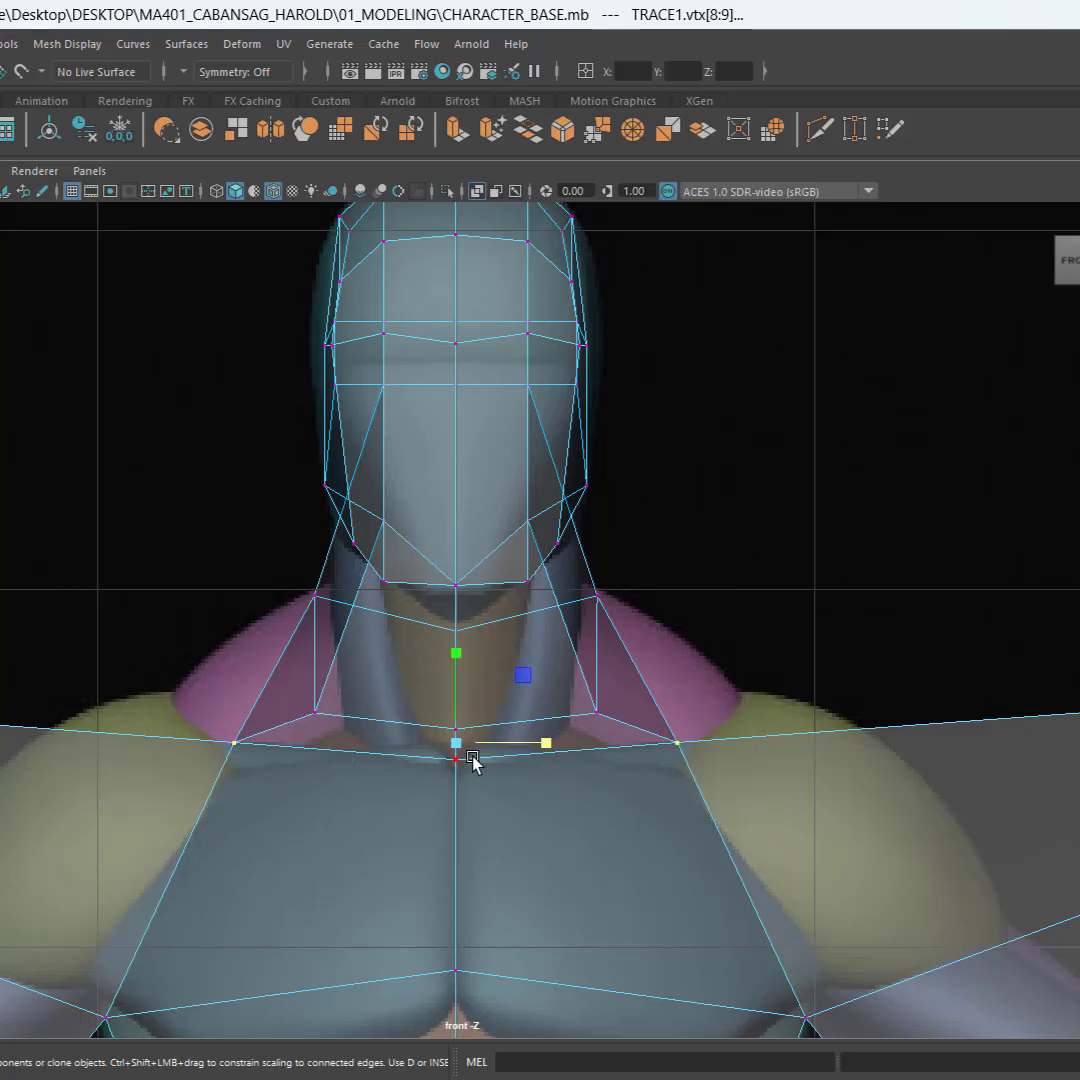
mouse_move(548, 752)
left_mouse_down()
mouse_move(600, 745)
mouse_move(557, 740)
left_mouse_up()
Step: Scale the outer shoulder vertices on both sides inward until they meet the outline of the reference deltoids
scroll(590, 770, "down", 5)
scroll(600, 740, "up", 1)
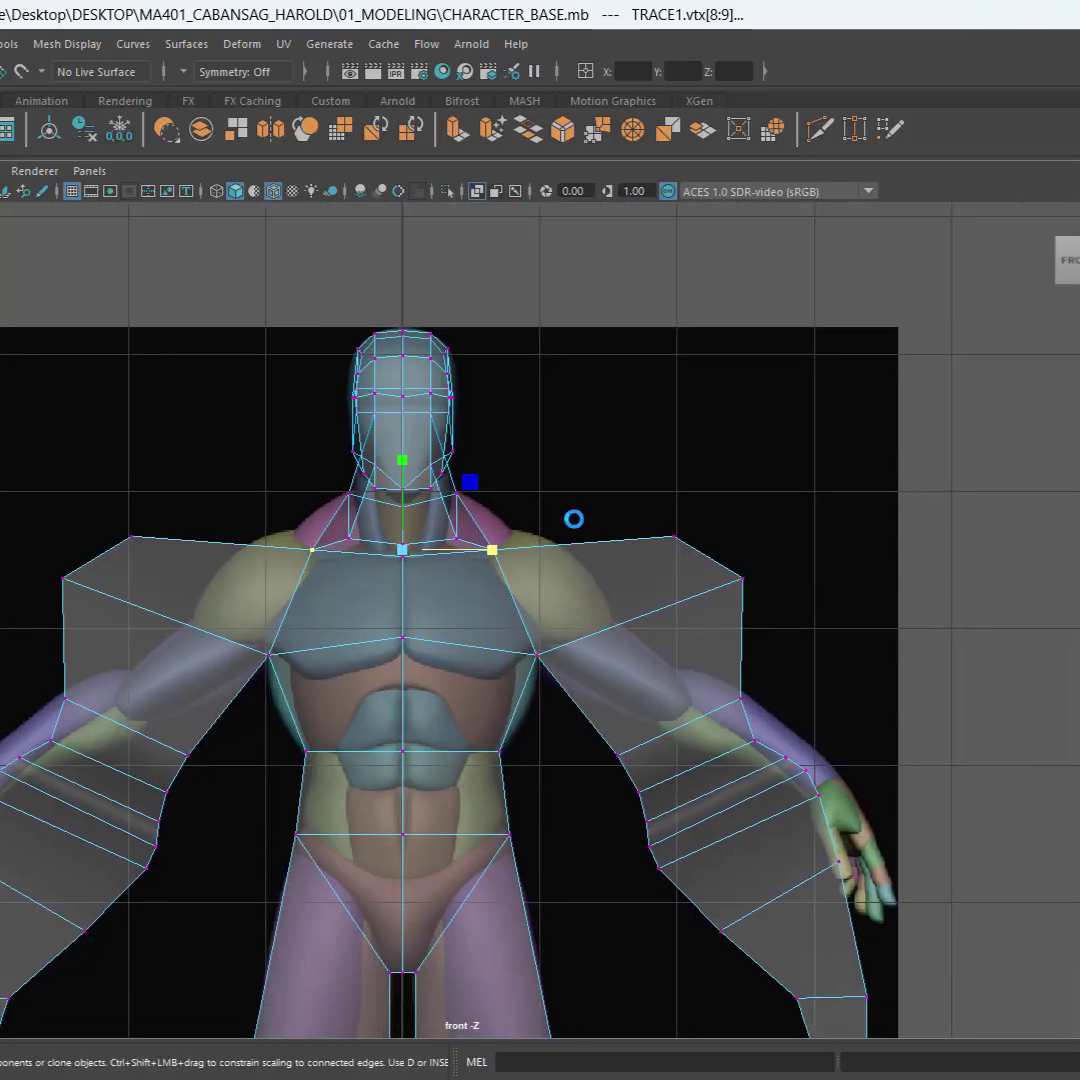
scroll(585, 520, "up", 2)
scroll(598, 527, "up", 1)
left_click_drag(638, 438, 911, 615)
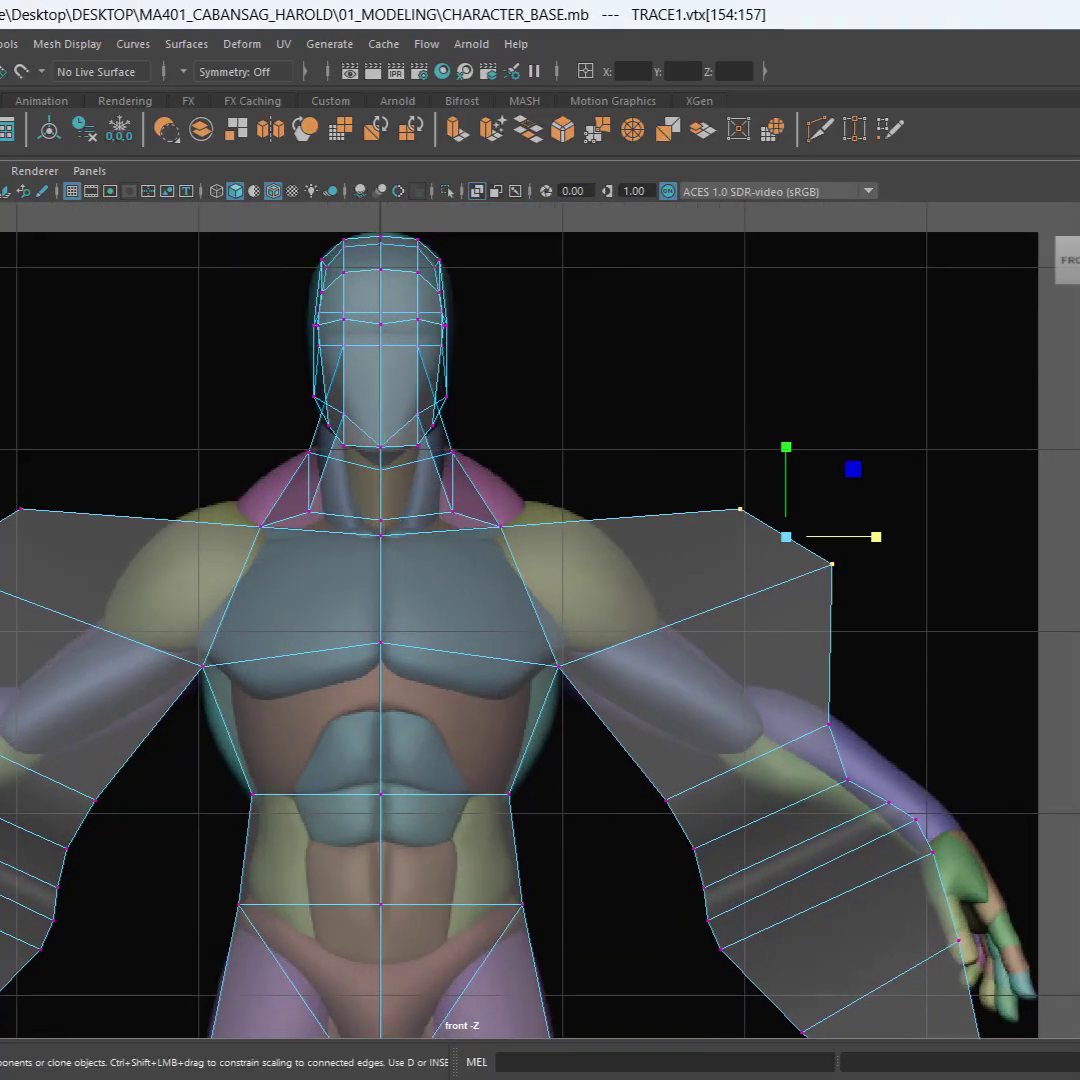
left_click_drag(2, 444, 64, 618)
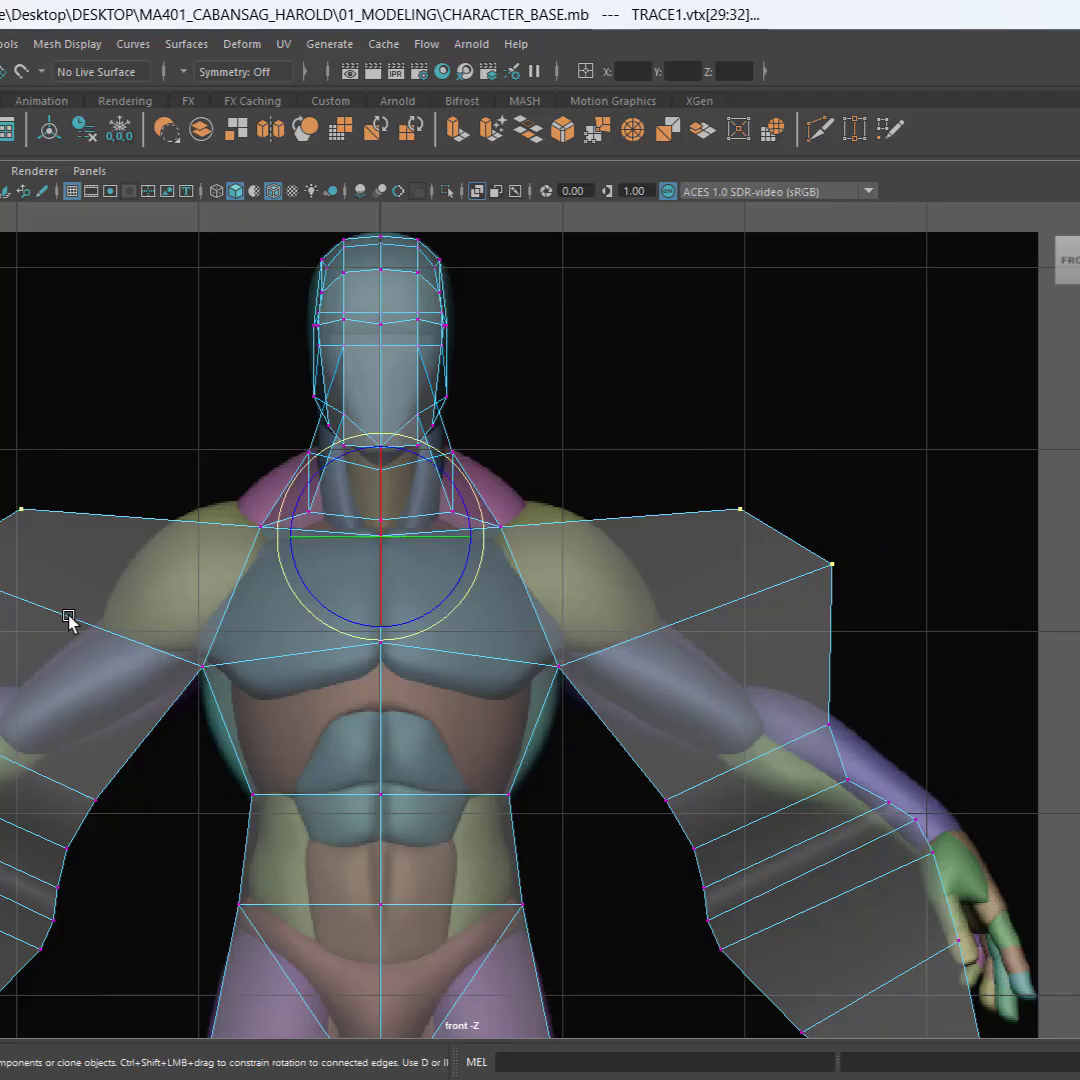
left_click_drag(456, 542, 417, 555)
scroll(416, 572, "up", 2)
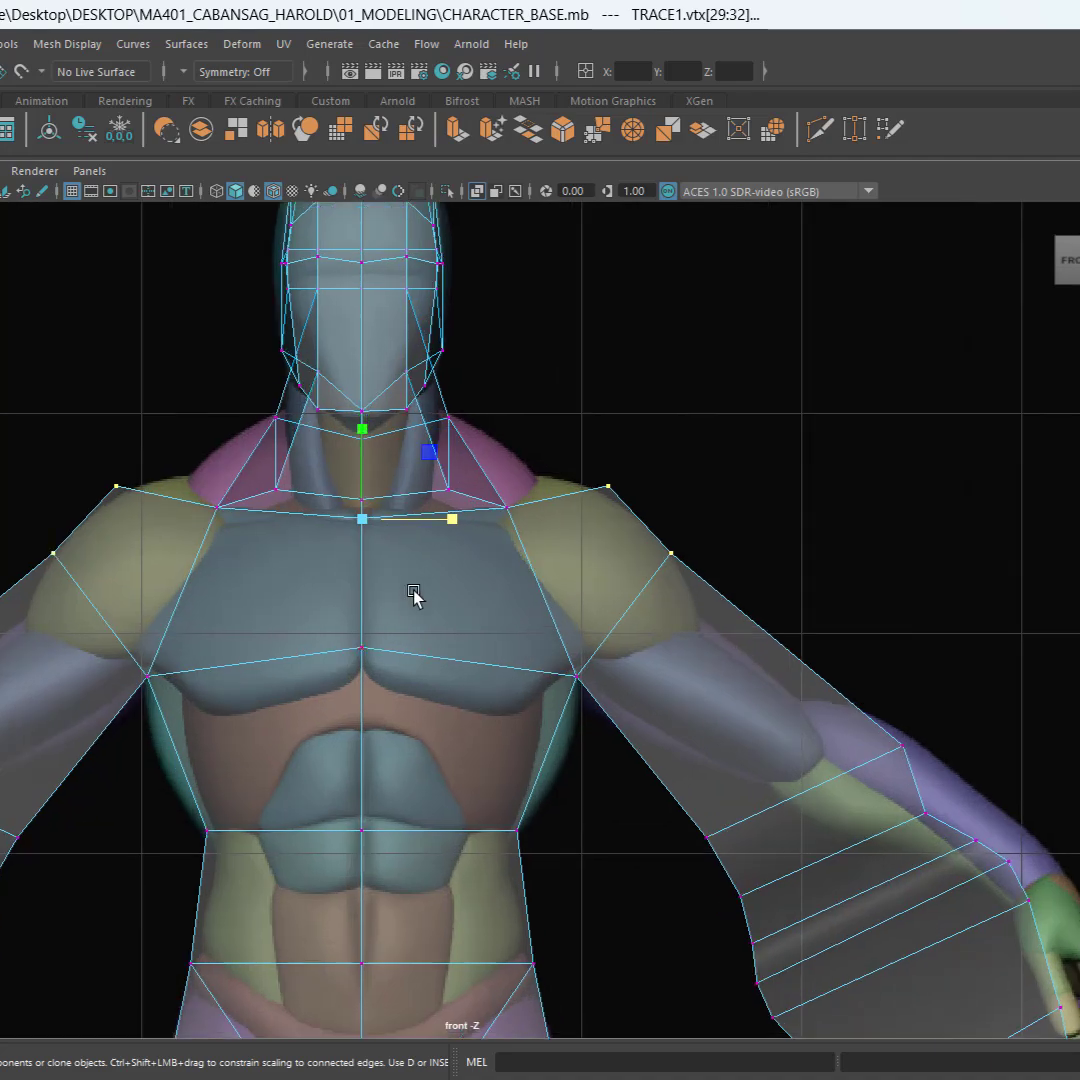
middle_click_drag(421, 583, 472, 475, "alt")
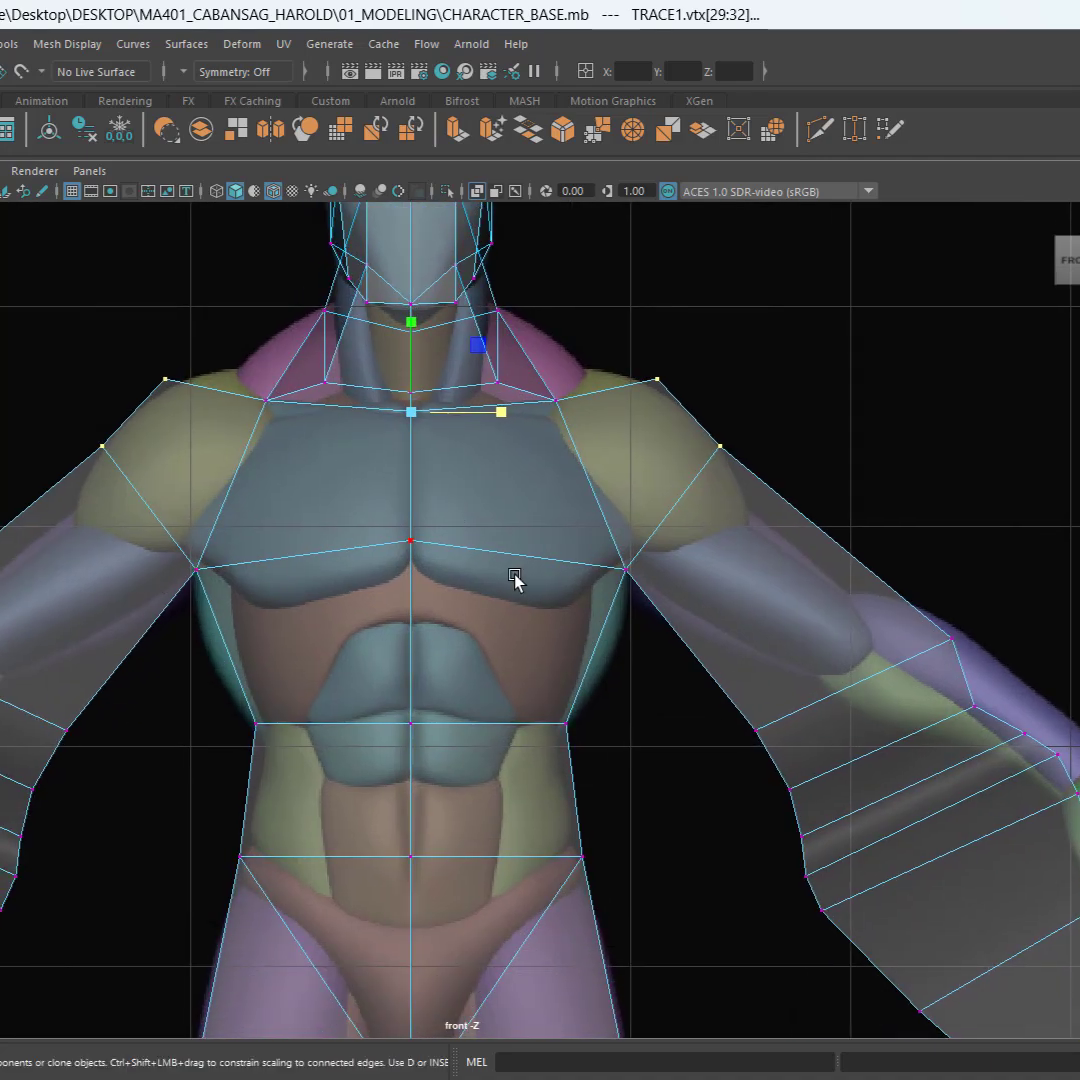
Step: Check the torso, arms and legs against the front reference and save the scene
scroll(620, 600, "down", 3)
scroll(579, 583, "up", 4)
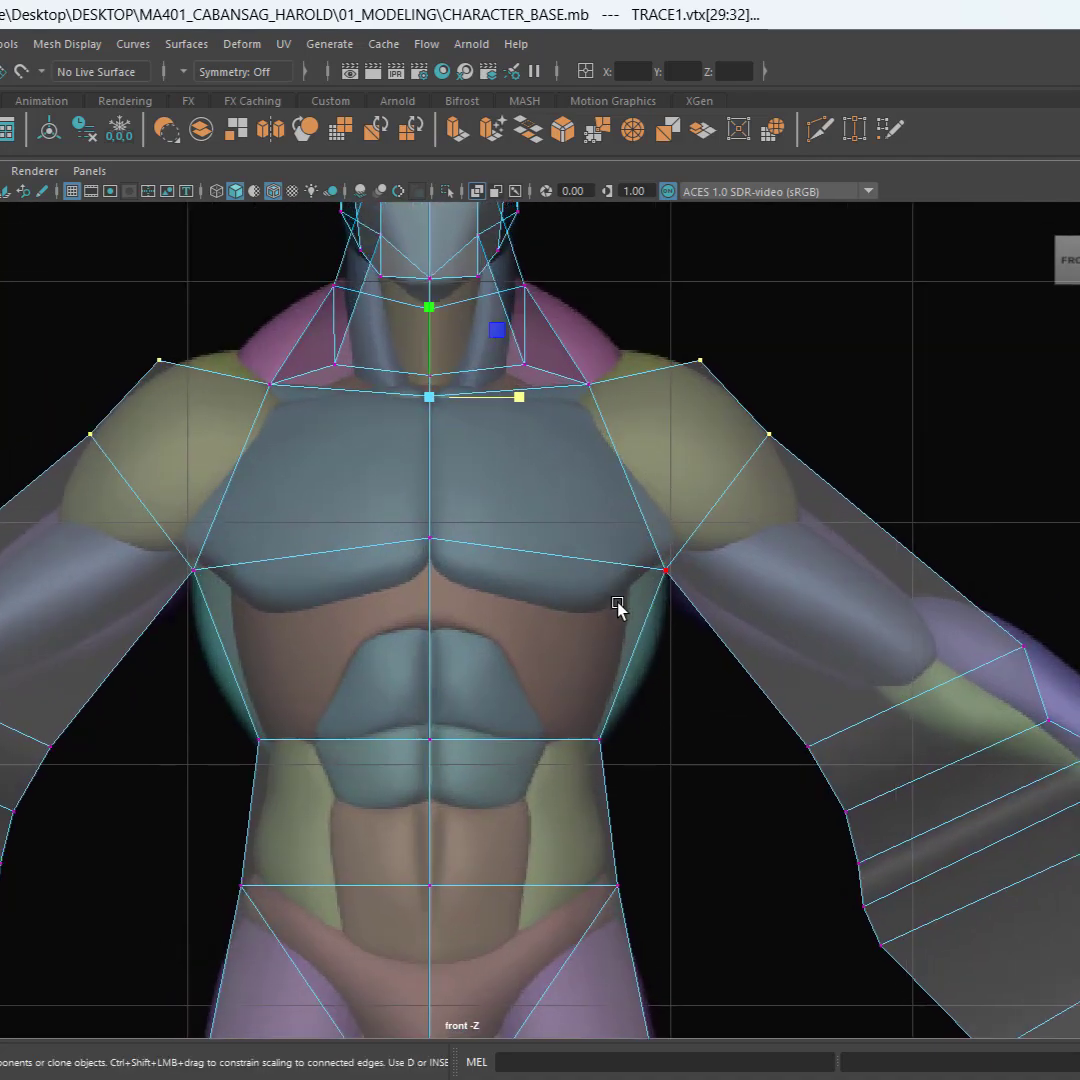
middle_click_drag(610, 653, 631, 535, "alt")
scroll(705, 583, "down", 5)
scroll(800, 645, "up", 2)
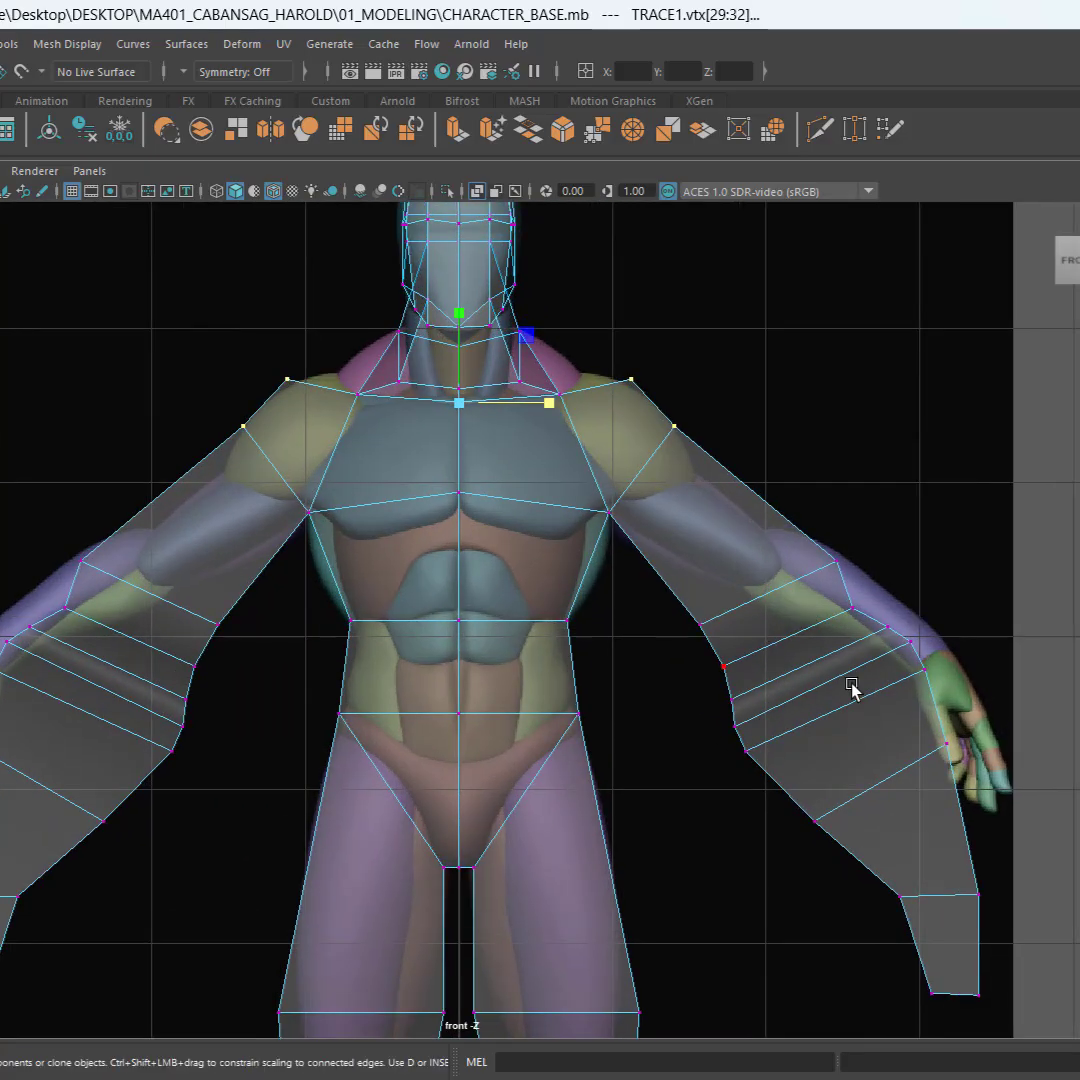
middle_click_drag(1038, 585, 869, 548, "alt")
scroll(505, 603, "down", 2)
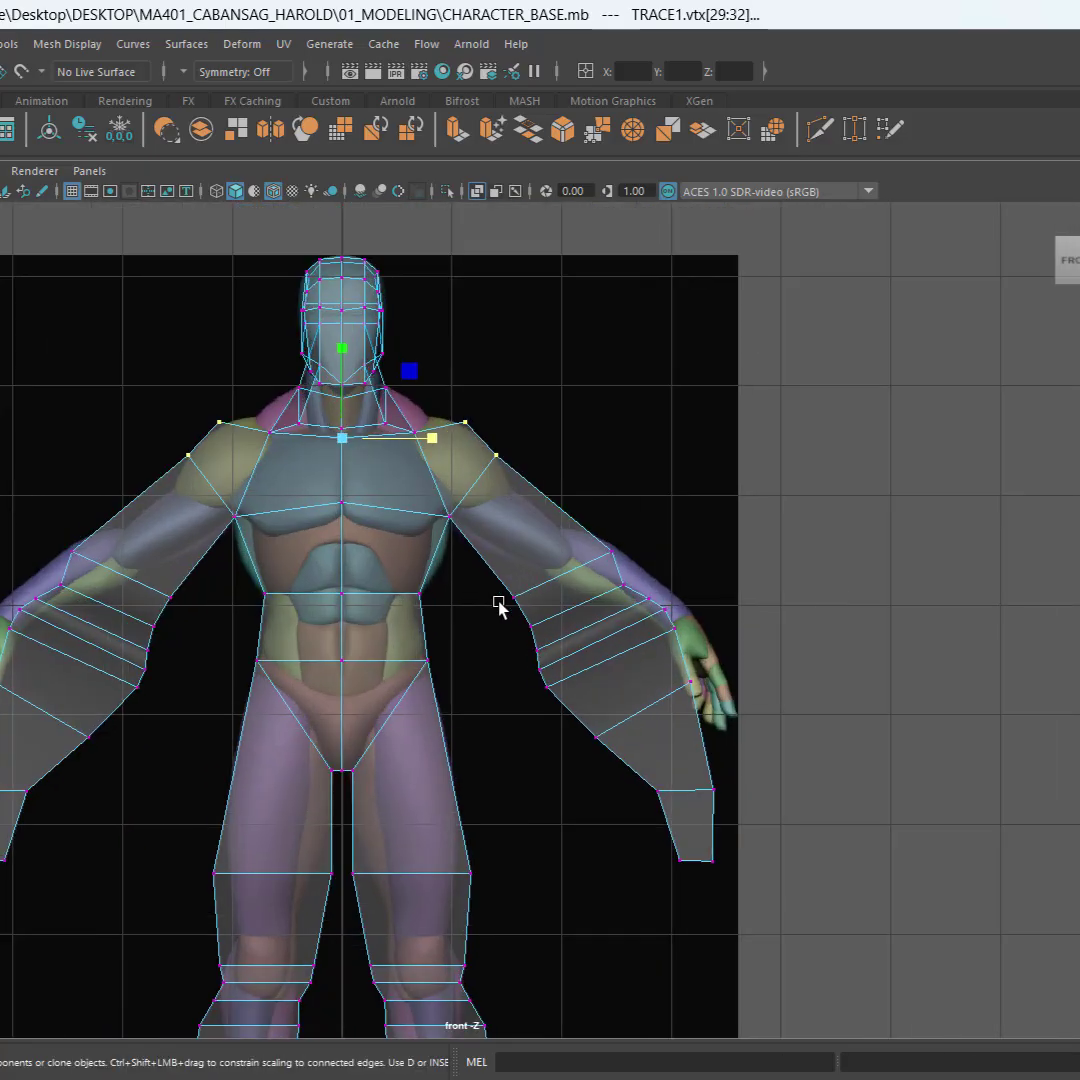
middle_click_drag(490, 708, 755, 530, "alt")
key("ctrl+s")
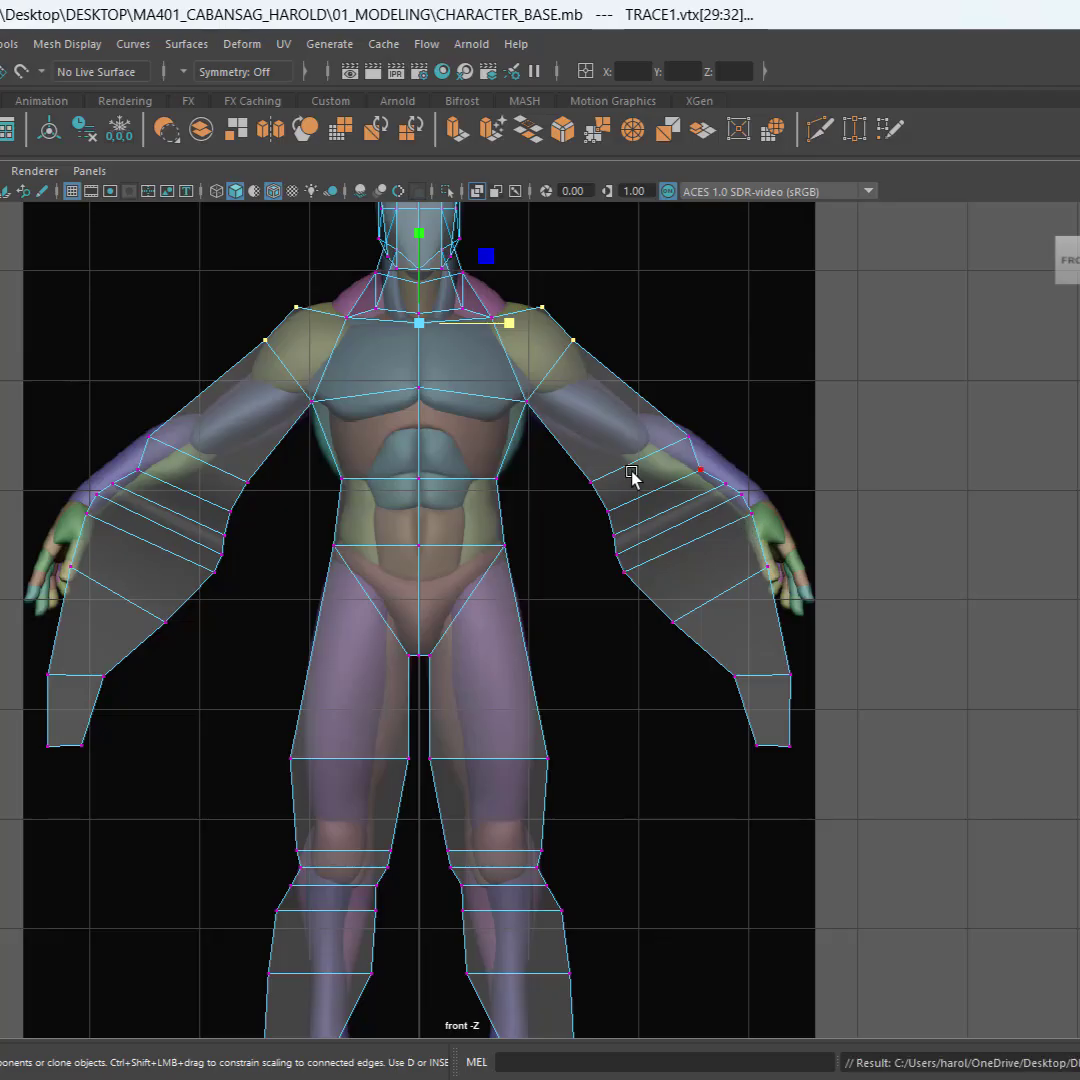
Step: Delete the faces of TRACE1's half on the viewer's left of the centre line, including its arm and leg
key("F8")
left_click(791, 369)
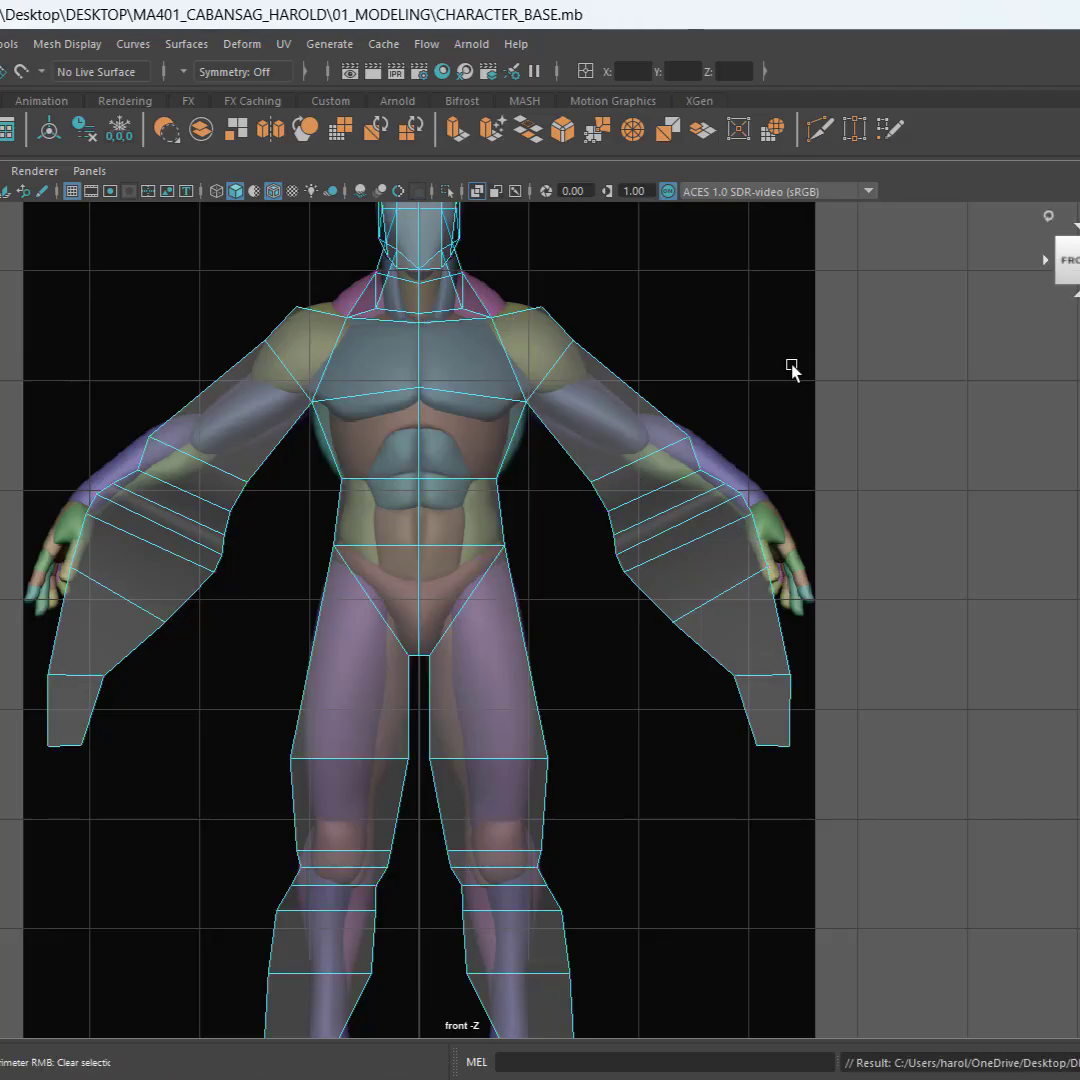
key("F11")
left_click(393, 358)
double_click(378, 441)
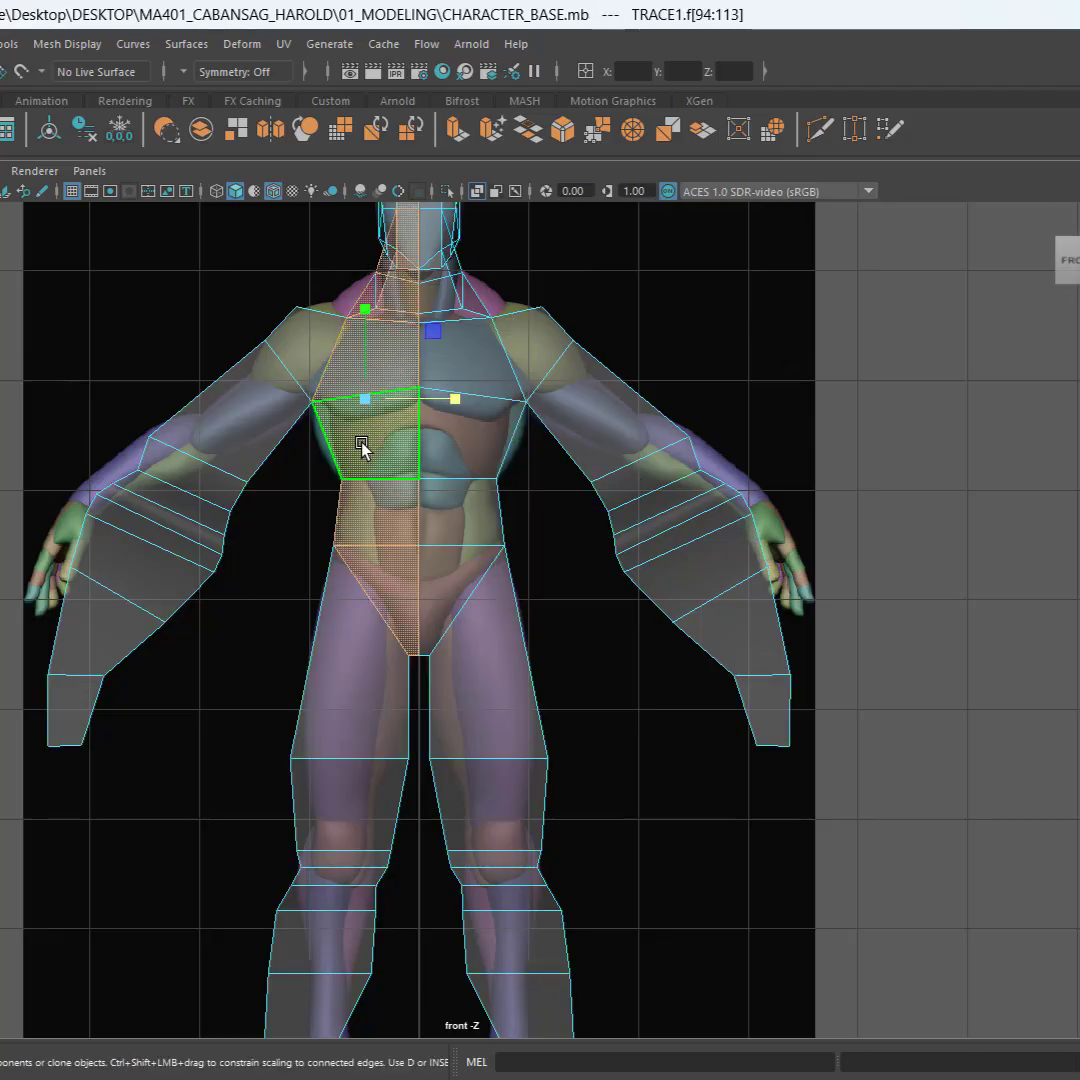
left_click(312, 590)
double_click(320, 617)
key("Delete")
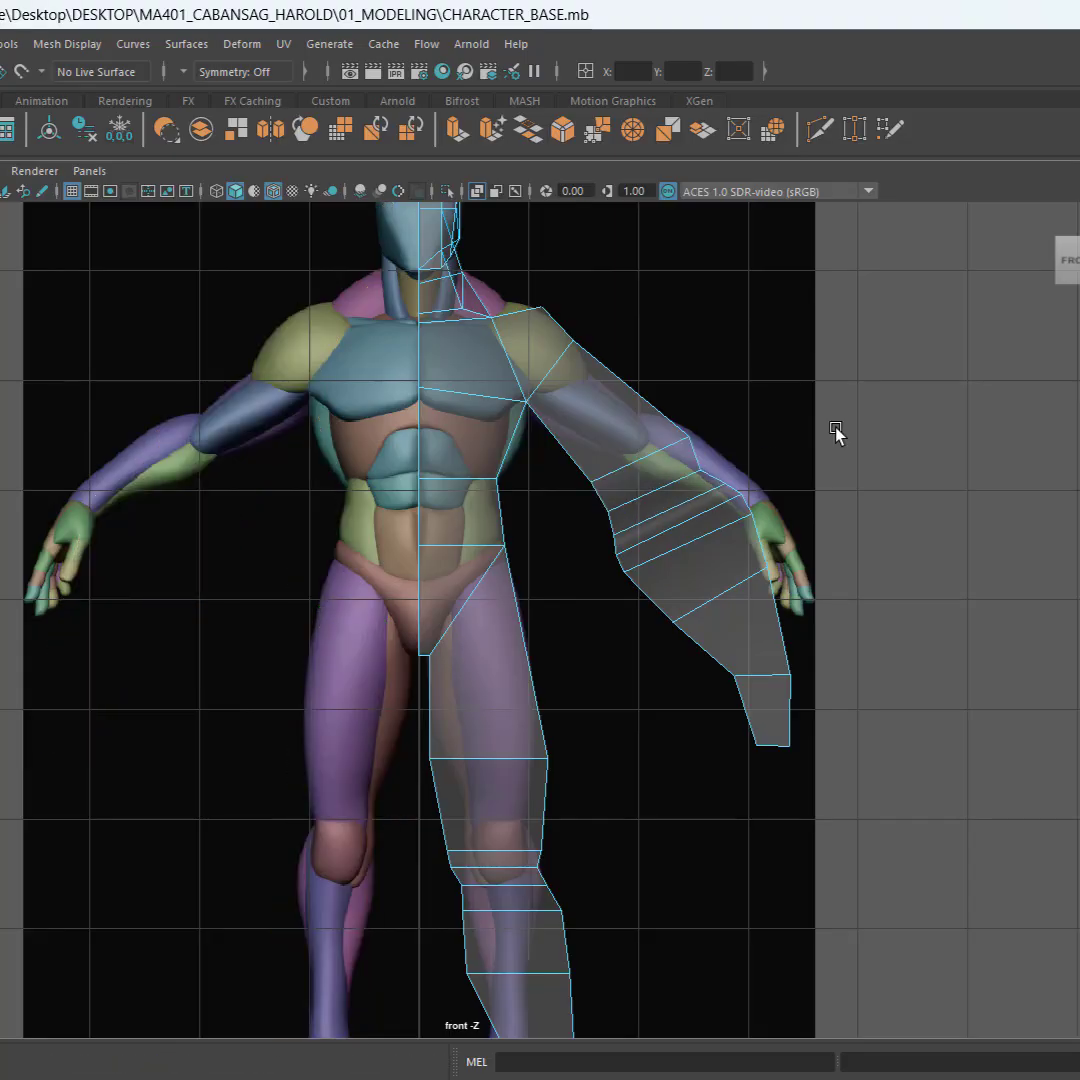
Step: Move all vertices from the elbow to the hand of the remaining arm upward and rotate them along the reference arm's slope
key("w")
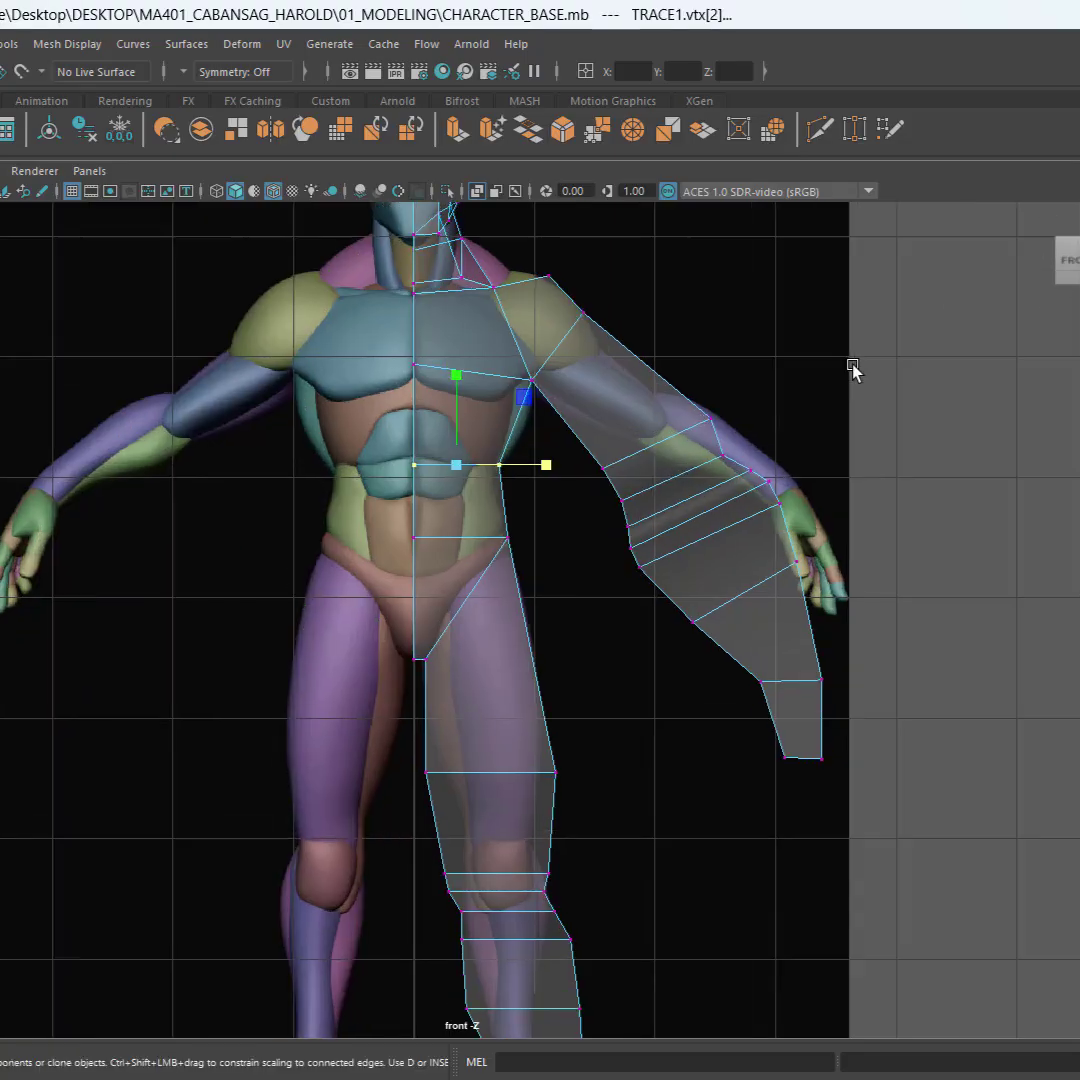
scroll(658, 514, "up", 5)
left_click(586, 480)
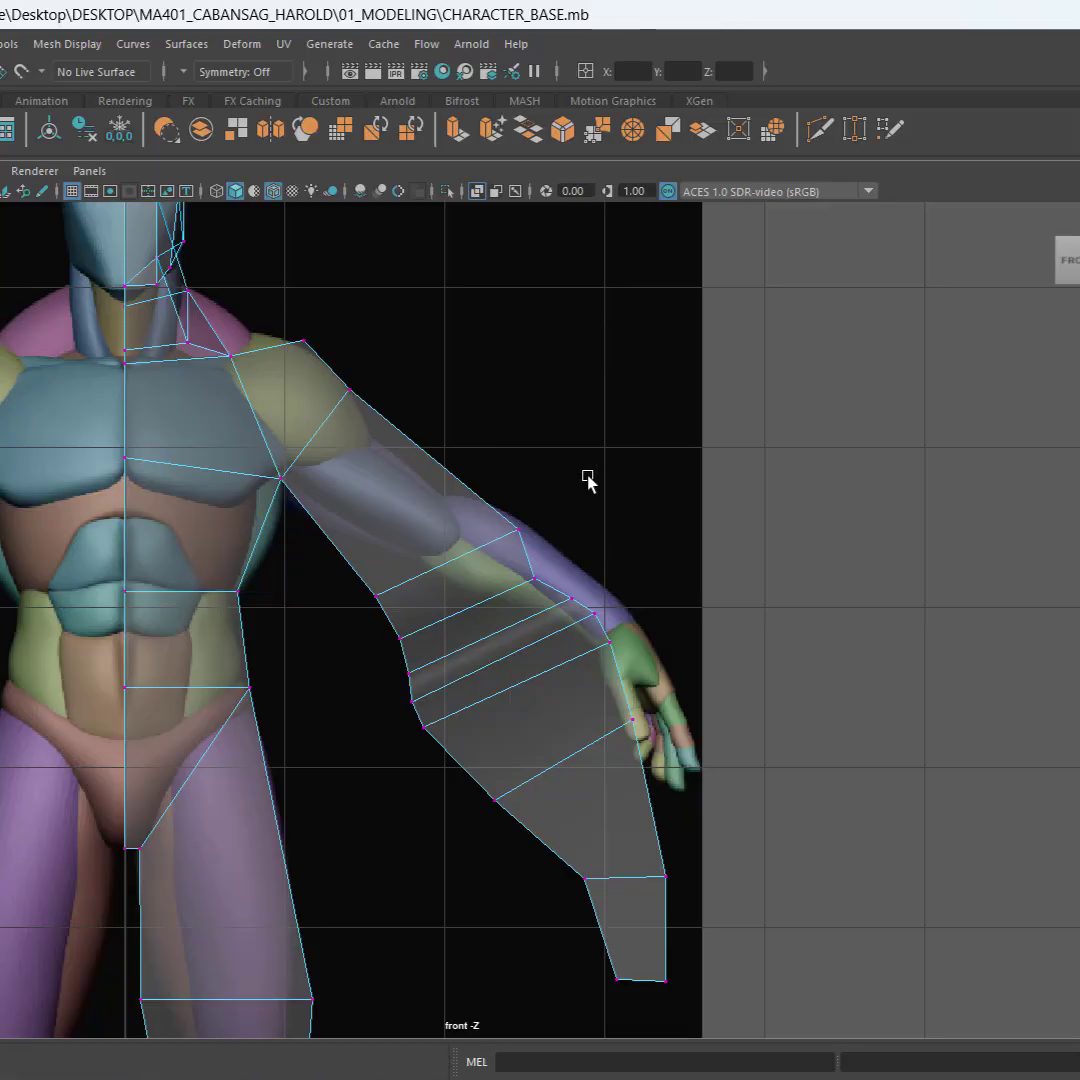
scroll(660, 460, "up", 3)
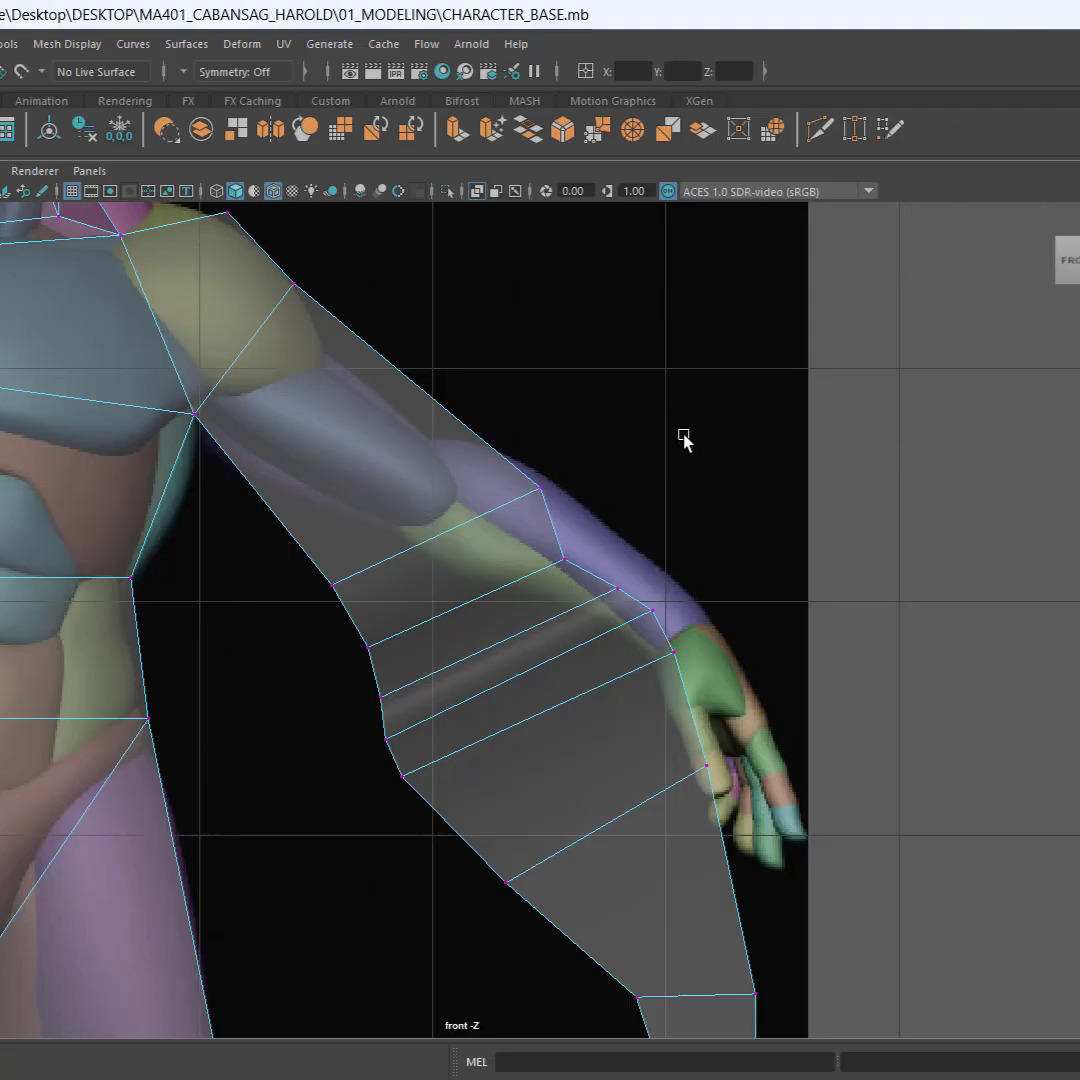
middle_click_drag(716, 711, 735, 521, "alt")
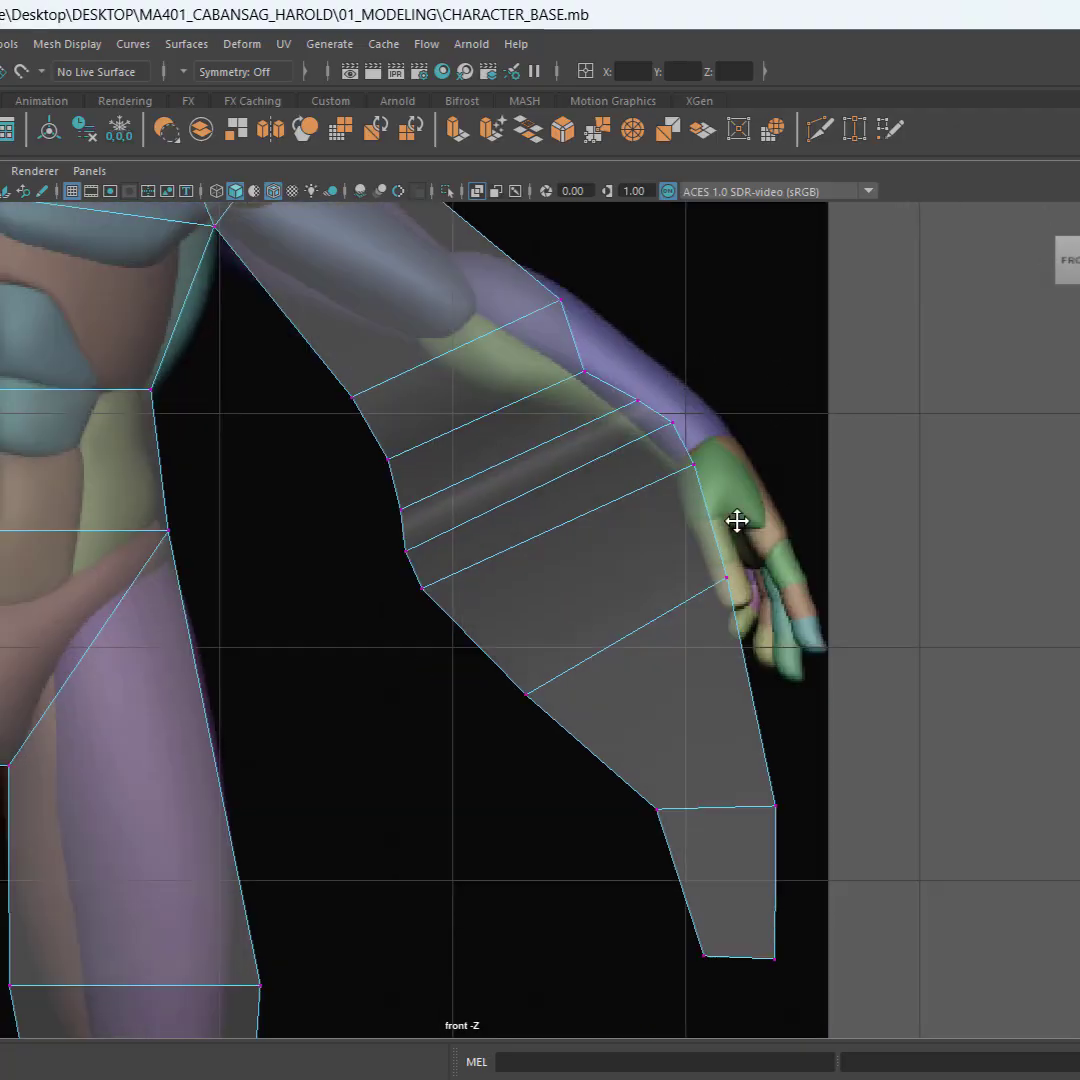
mouse_move(860, 610)
left_mouse_down()
mouse_move(632, 270)
mouse_move(320, 357)
mouse_move(412, 928)
mouse_move(1010, 750)
mouse_move(878, 487)
left_mouse_up()
middle_click_drag(843, 521, 831, 626, "alt")
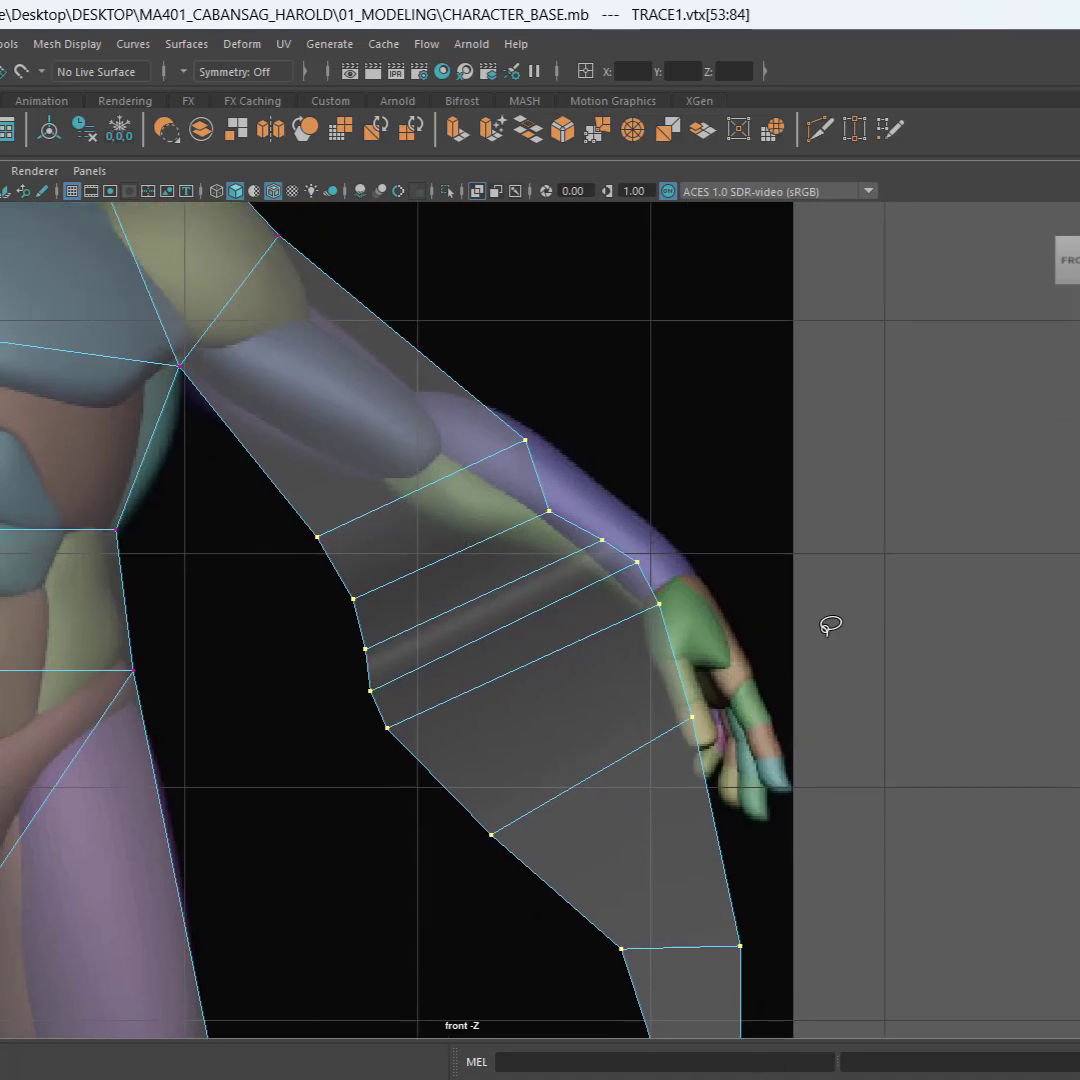
key("w")
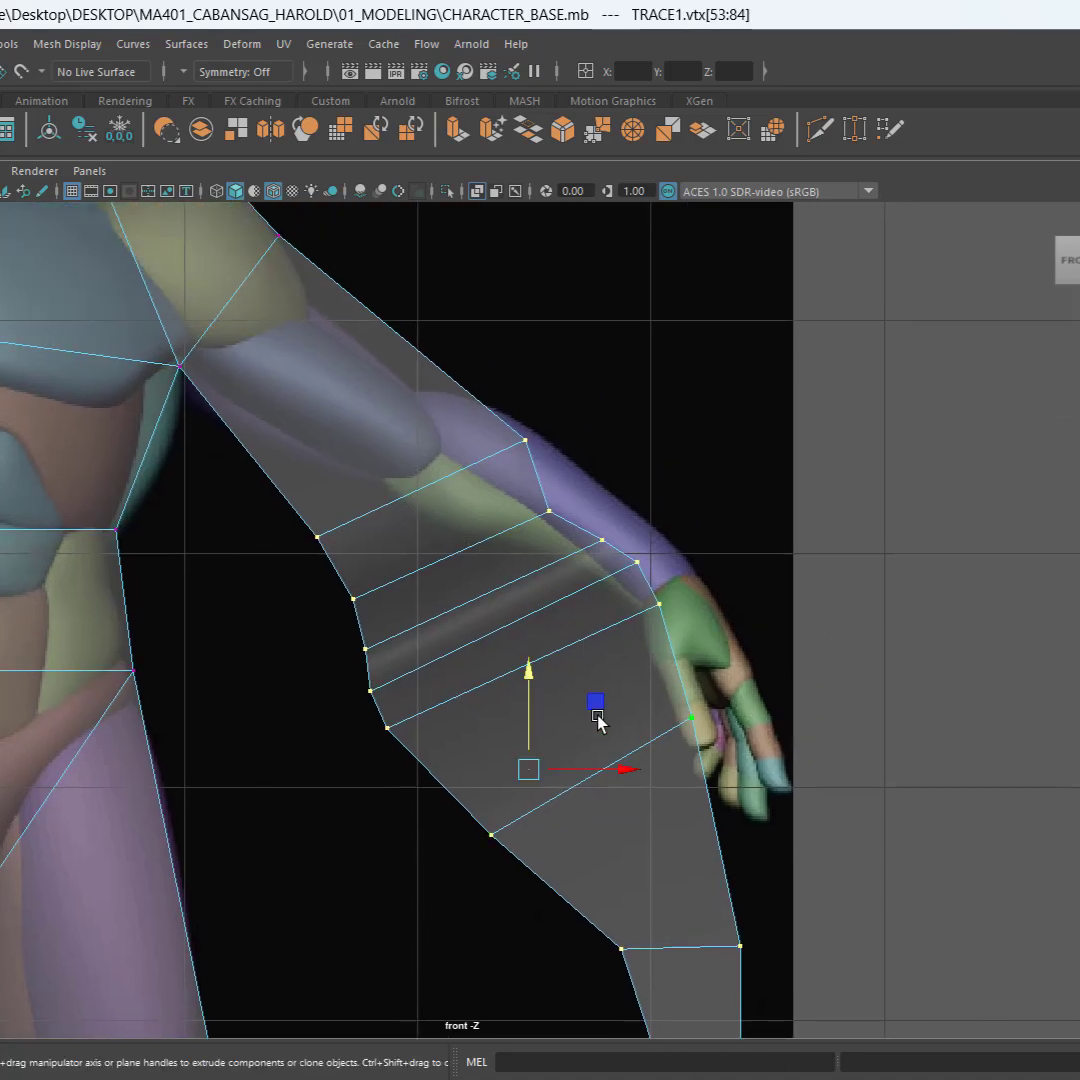
left_click_drag(597, 717, 627, 507)
key("e")
key("w")
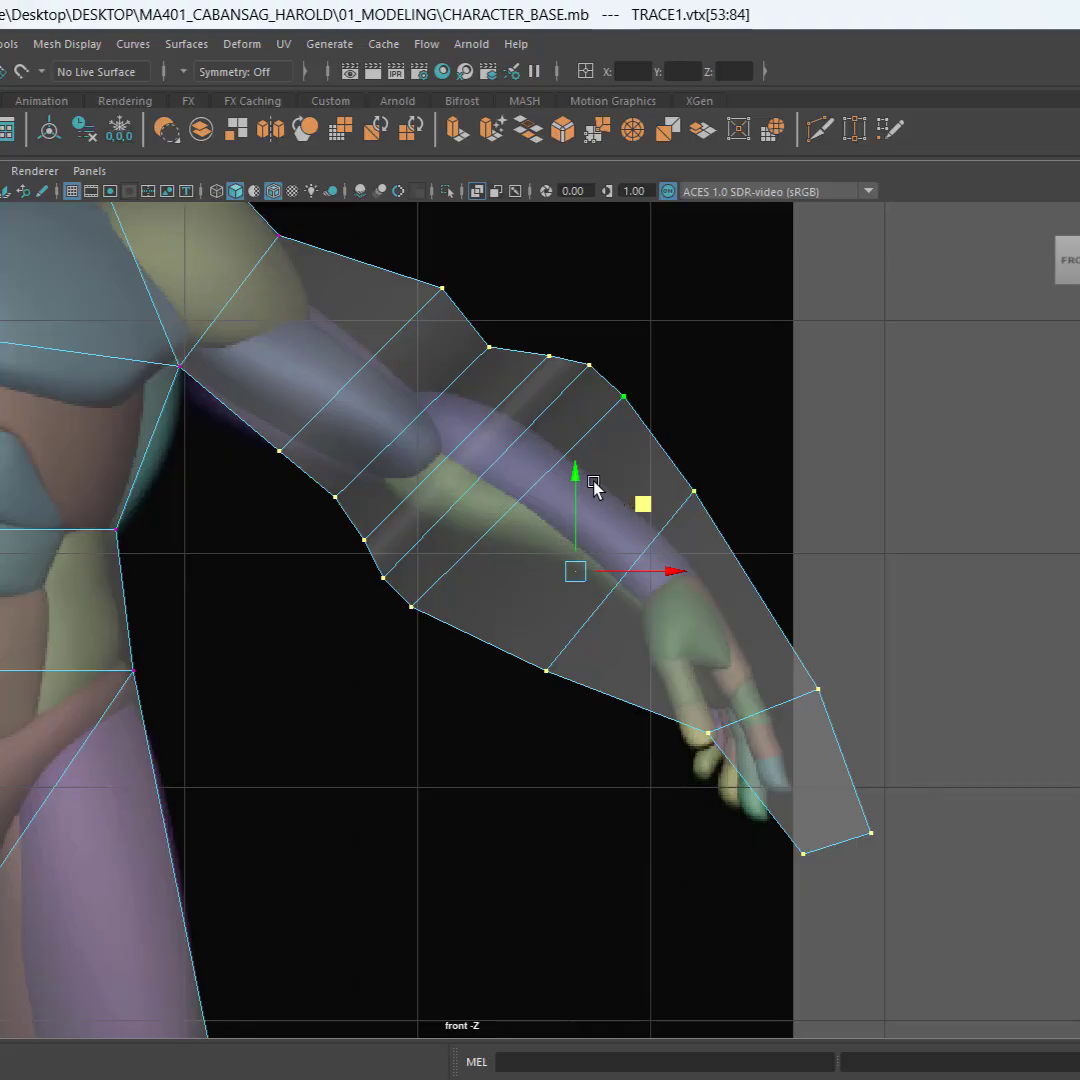
Step: Scale the elbow-to-hand vertices down uniformly toward the reference arm's thickness and move them back up the arm toward the reference elbow
key("r")
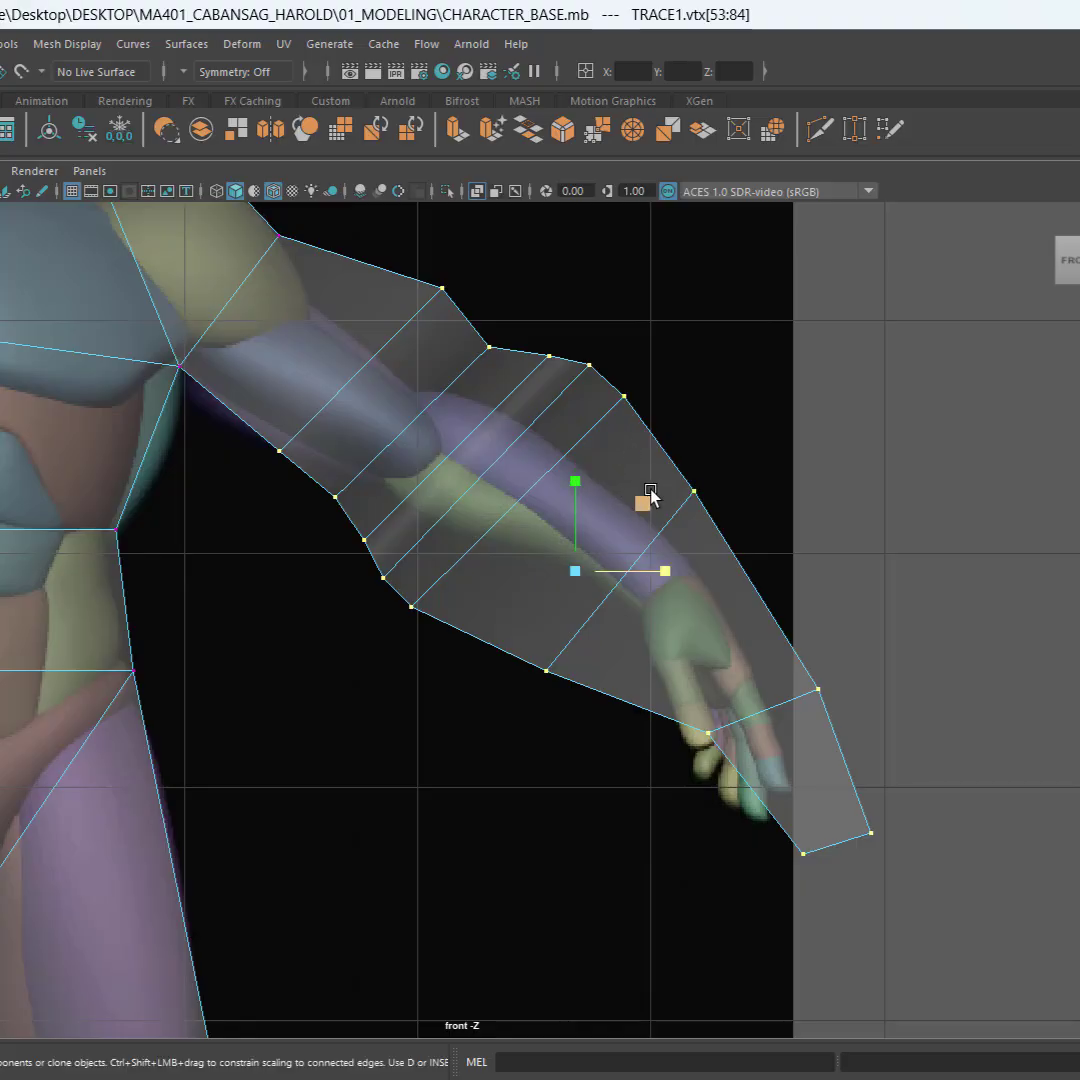
middle_click_drag(642, 503, 627, 512)
key("w")
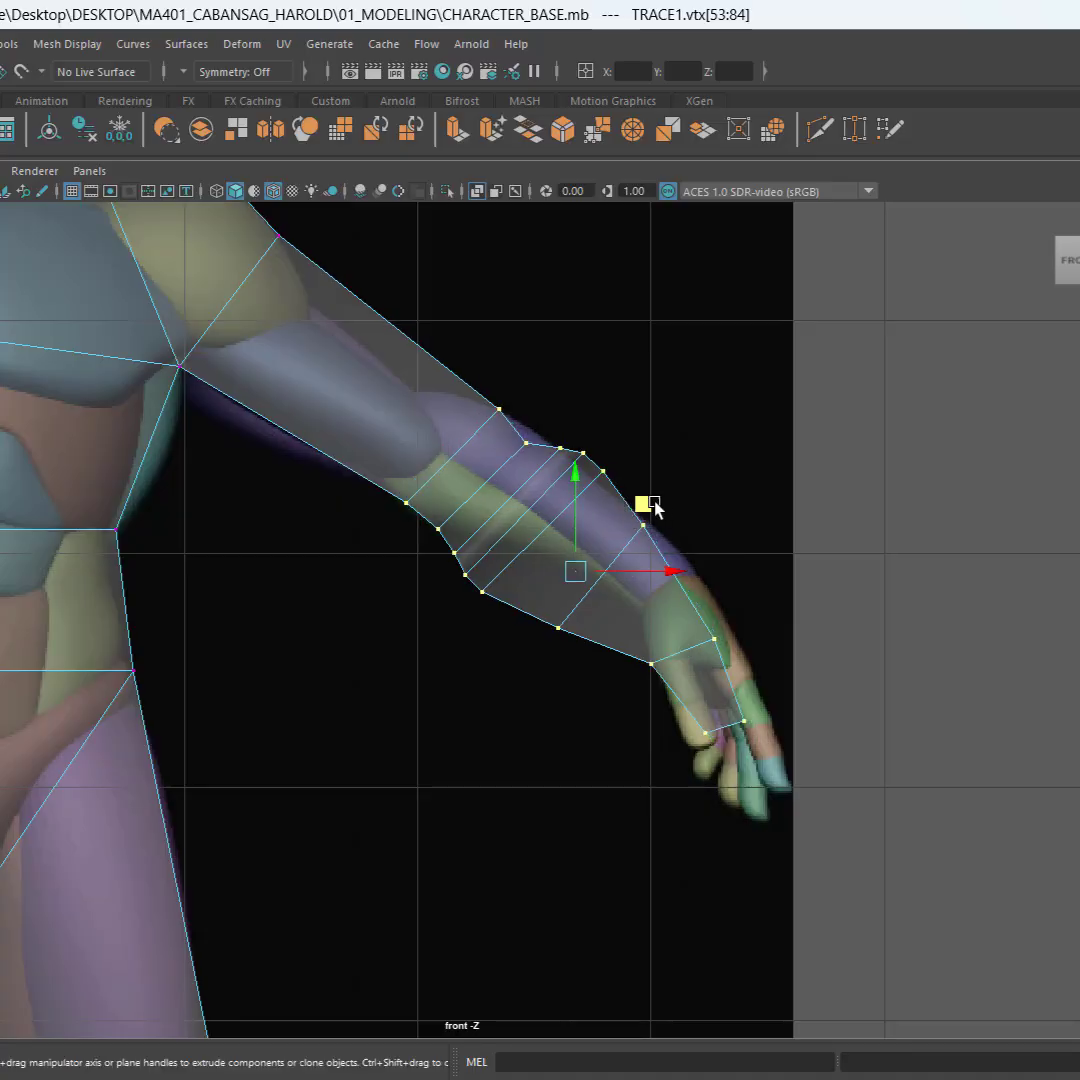
middle_click_drag(513, 418, 564, 463)
scroll(585, 533, "up", 3)
scroll(585, 533, "up", 4)
middle_click_drag(786, 545, 620, 558, "alt")
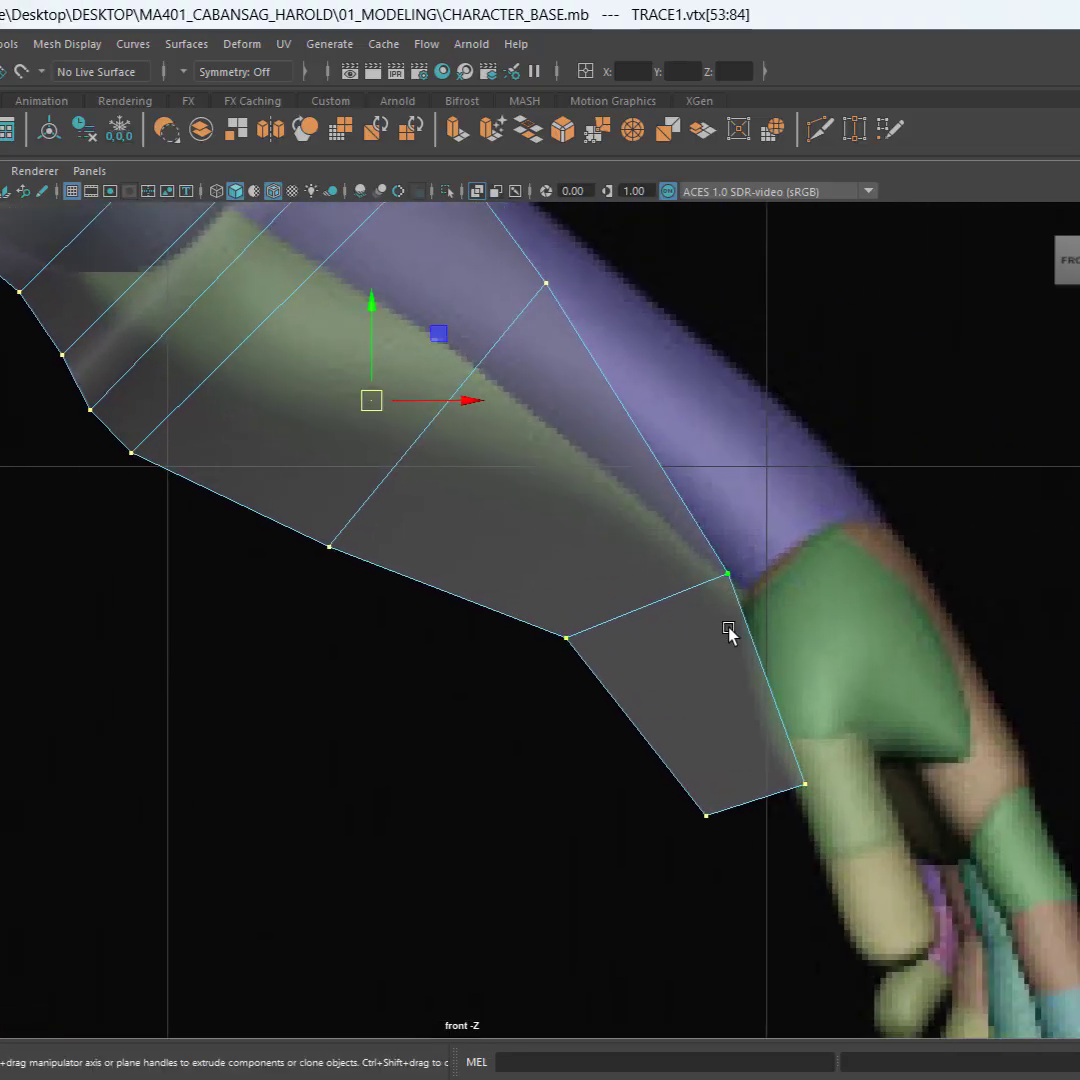
Step: Move the wrist and hand vertices down the arm and fit both ends of the wrist row to the reference wrist
left_click_drag(993, 477, 556, 894)
middle_click_drag(893, 731, 733, 697, "alt")
left_click_drag(592, 590, 748, 551)
left_click_drag(499, 511, 634, 580)
left_click_drag(627, 494, 647, 520)
mouse_move(786, 434)
left_mouse_down()
mouse_move(677, 550)
mouse_move(808, 424)
mouse_move(803, 434)
left_mouse_up()
Step: Move the hand's end row to the reference knuckles and place its inner vertex farther down toward the thumb
left_click_drag(873, 656, 571, 816)
left_click_drag(823, 655, 876, 705)
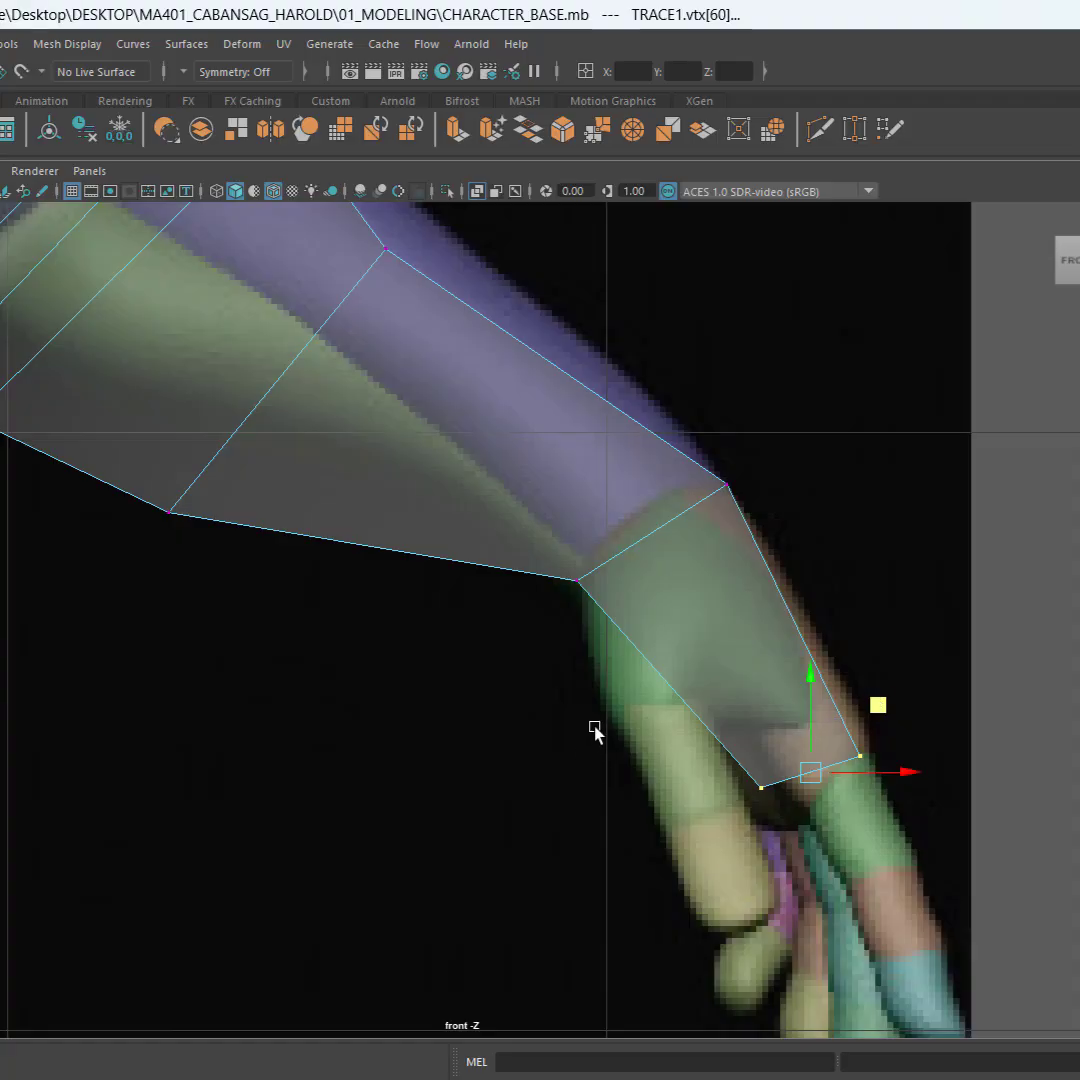
left_click_drag(620, 730, 786, 815)
left_click_drag(827, 722, 792, 750)
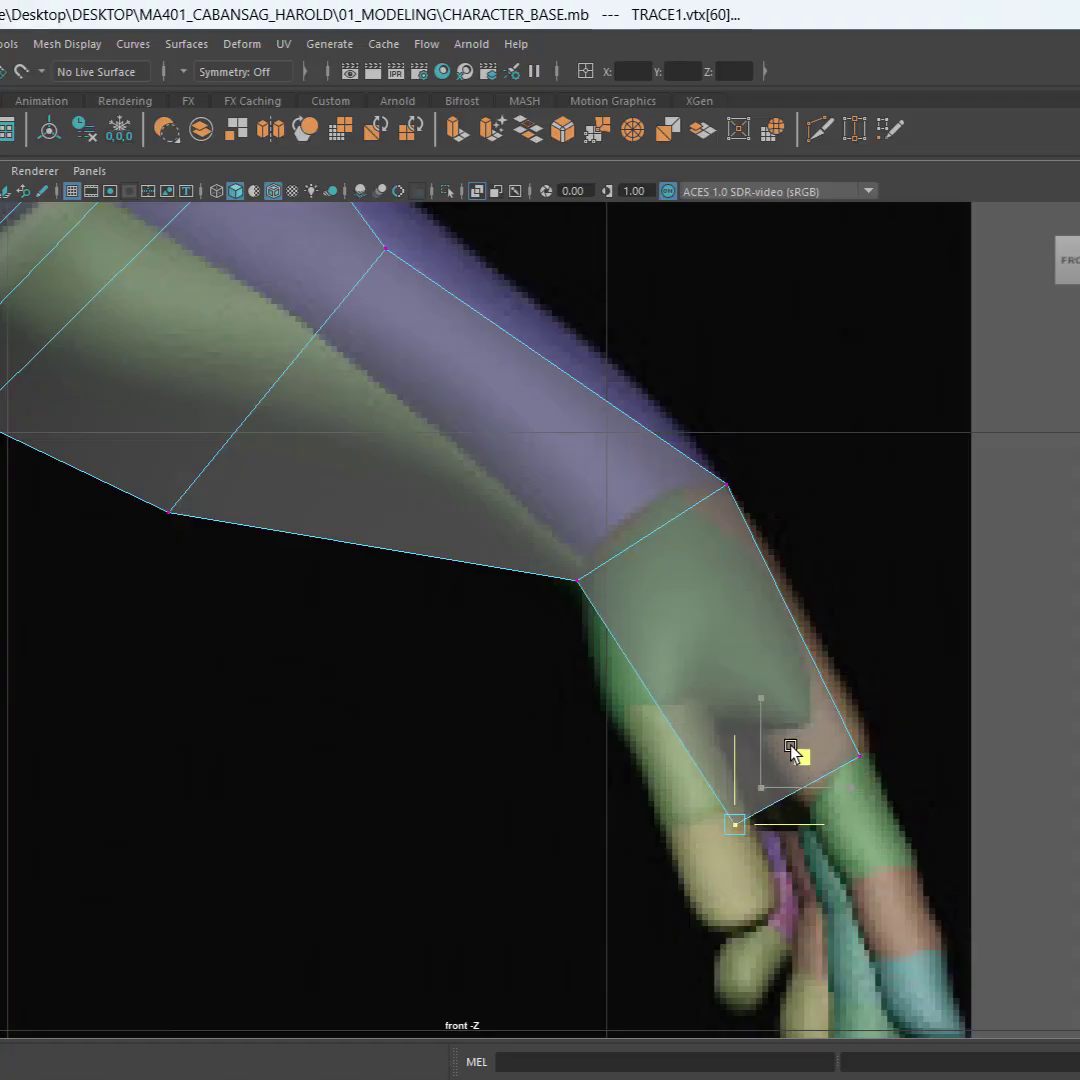
scroll(616, 595, "down", 8)
scroll(332, 212, "up", 7)
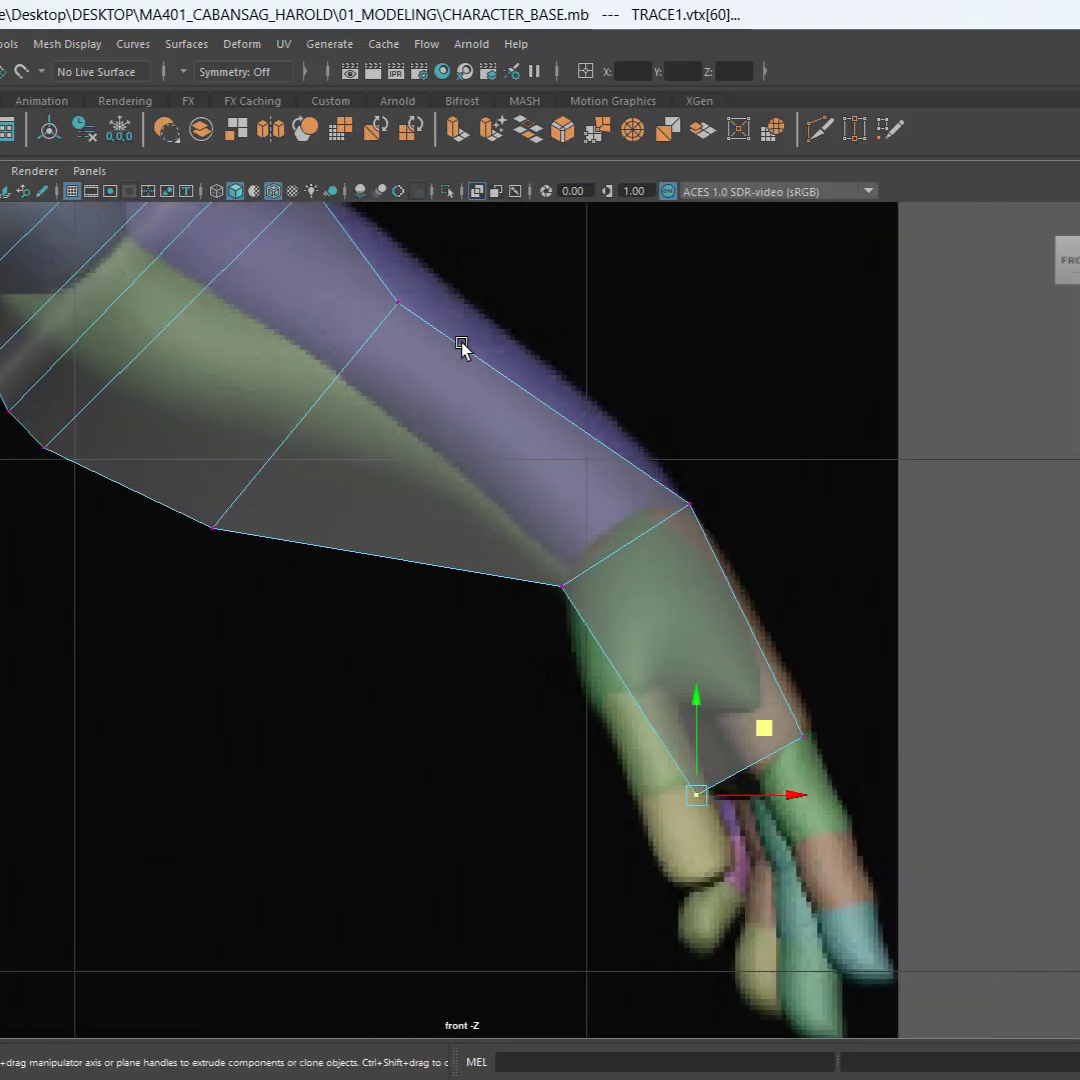
Step: Move the outer vertex of the forearm row below the elbow onto the reference outline and its inner vertex up to the forearm's underside
middle_click_drag(461, 345, 620, 617, "alt")
left_click_drag(672, 505, 533, 622)
left_click_drag(627, 513, 662, 490)
scroll(463, 533, "up", 1)
middle_click_drag(463, 533, 640, 473, "alt")
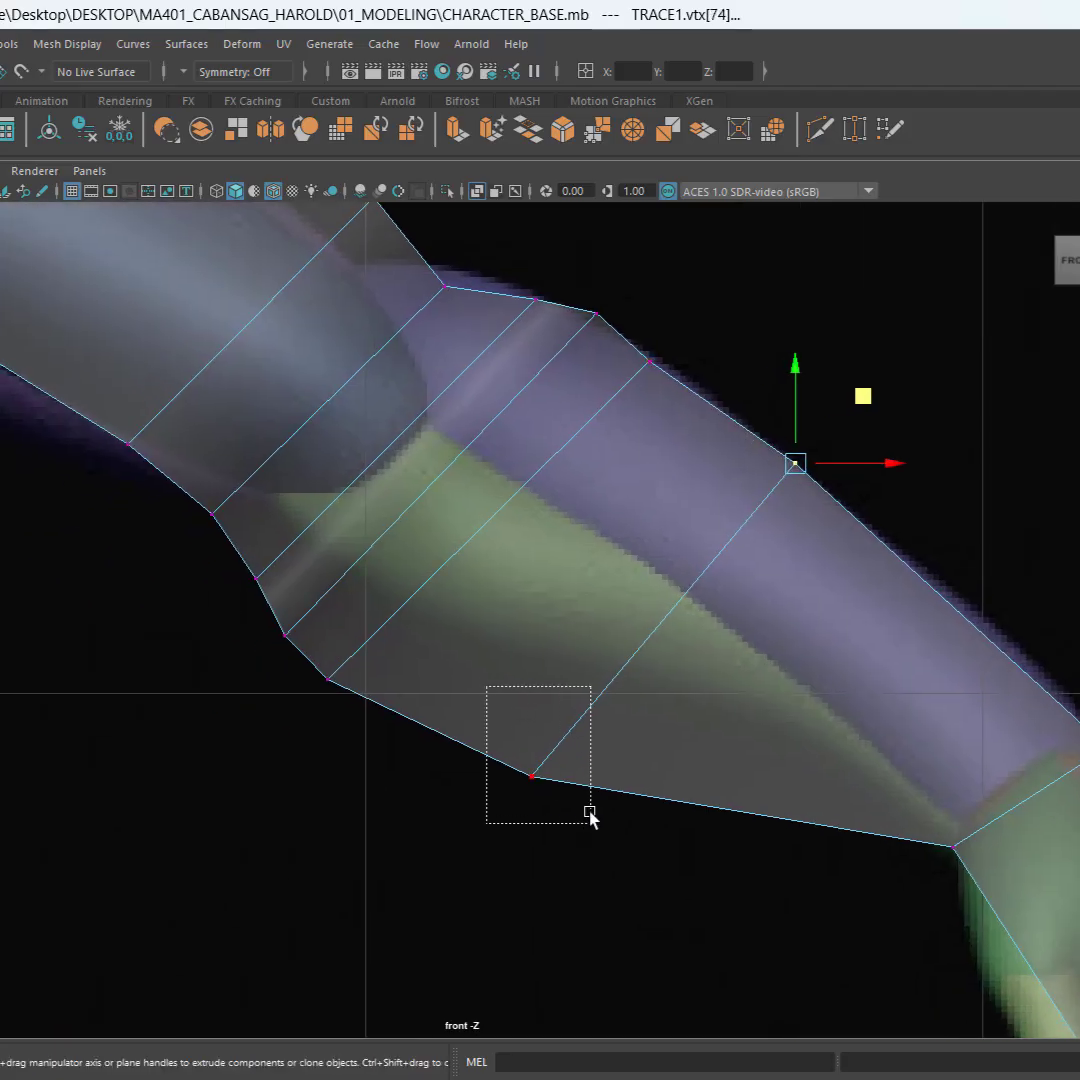
left_click_drag(590, 817, 590, 818)
left_click_drag(602, 708, 636, 609)
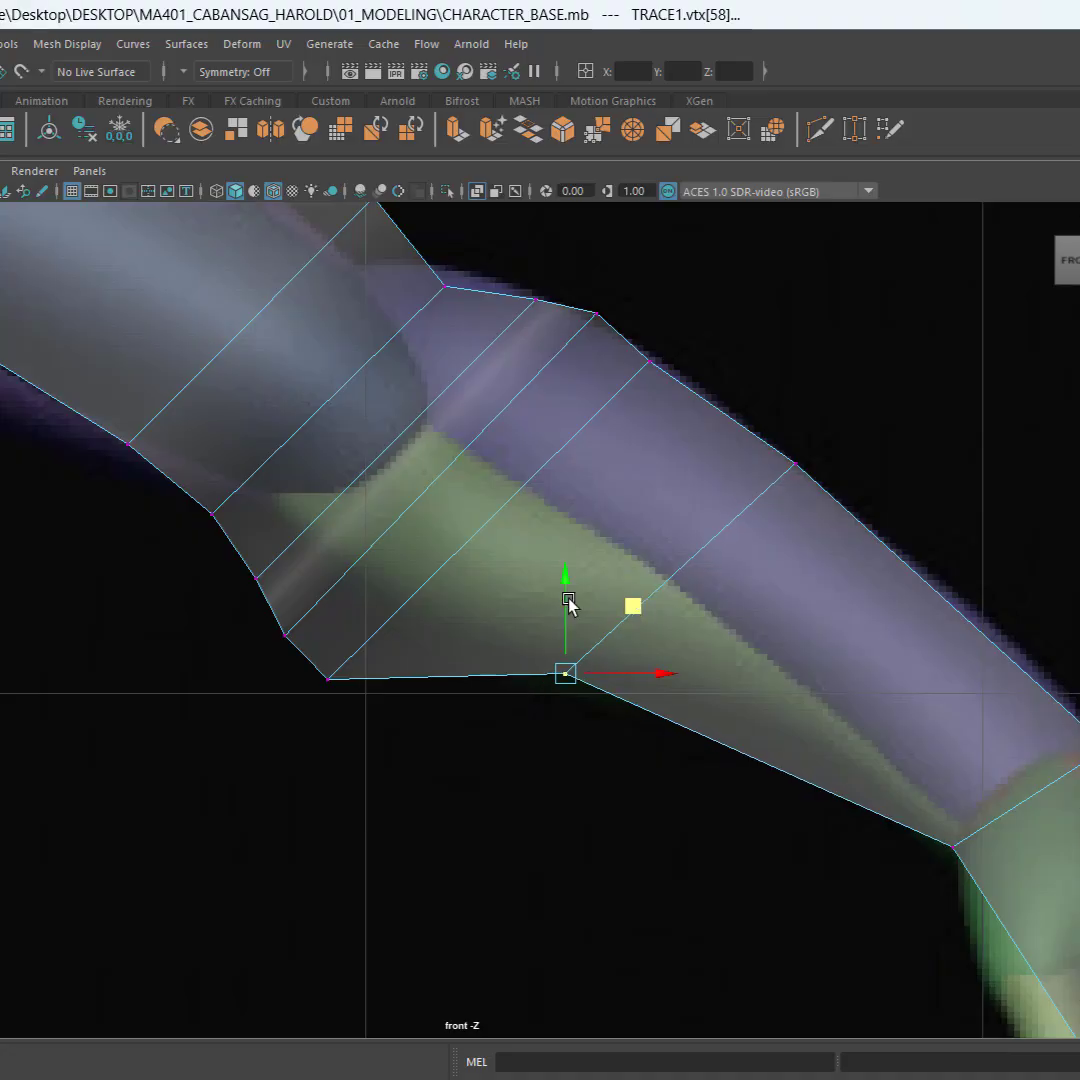
Step: Move both vertices of the row across the middle of the upper arm up the arm toward the shoulder
middle_click_drag(568, 600, 699, 779, "alt")
scroll(537, 398, "up", 1)
middle_click_drag(570, 449, 692, 607)
key("ctrl+z")
middle_click_drag(479, 512, 683, 820, "alt")
left_click_drag(904, 592, 719, 750)
left_click_drag(586, 1017, 586, 1017, "shift")
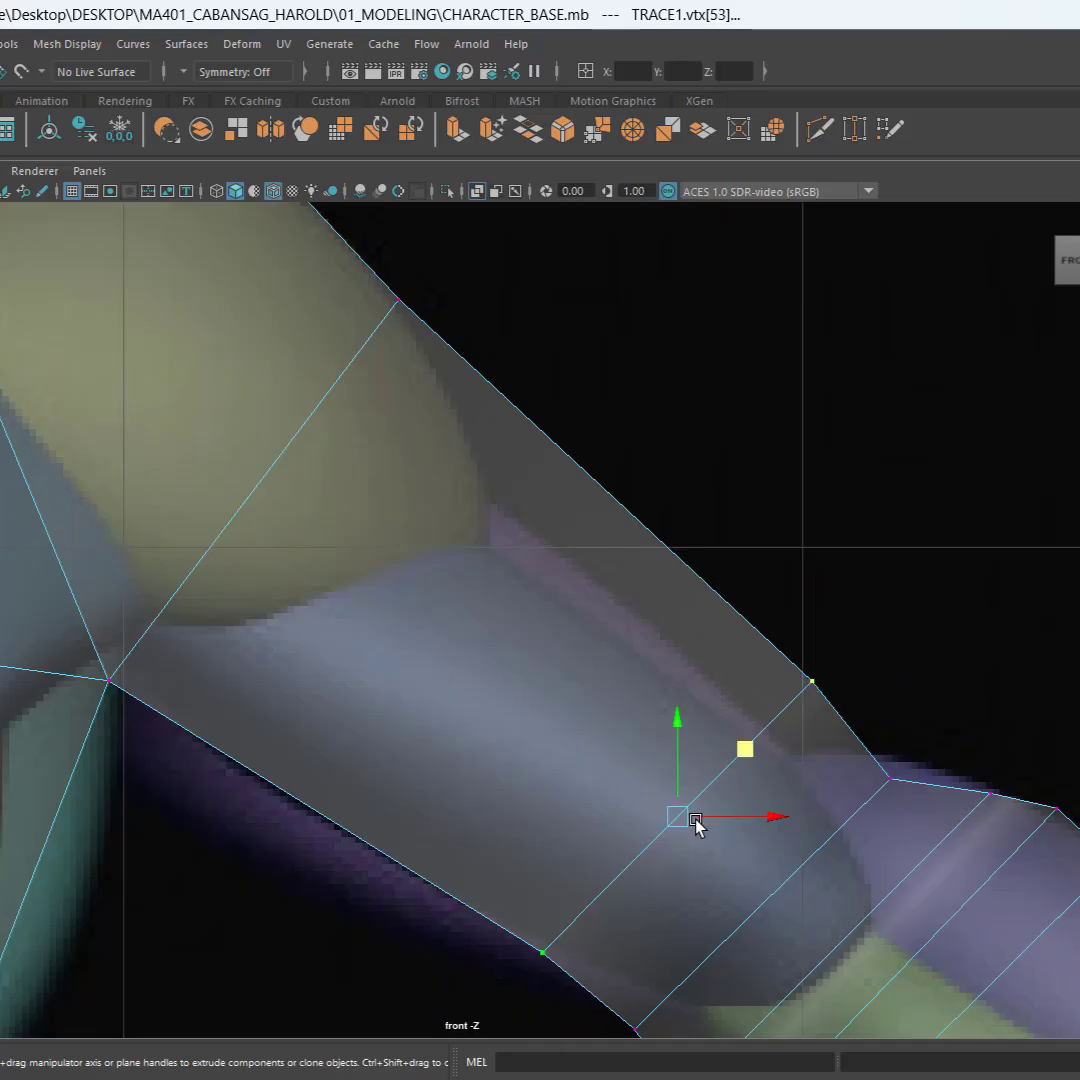
middle_click_drag(727, 770, 585, 660)
Step: Fit the top shoulder vertices and the outer shoulder vertices to the reference deltoid's outline
scroll(520, 548, "down", 5)
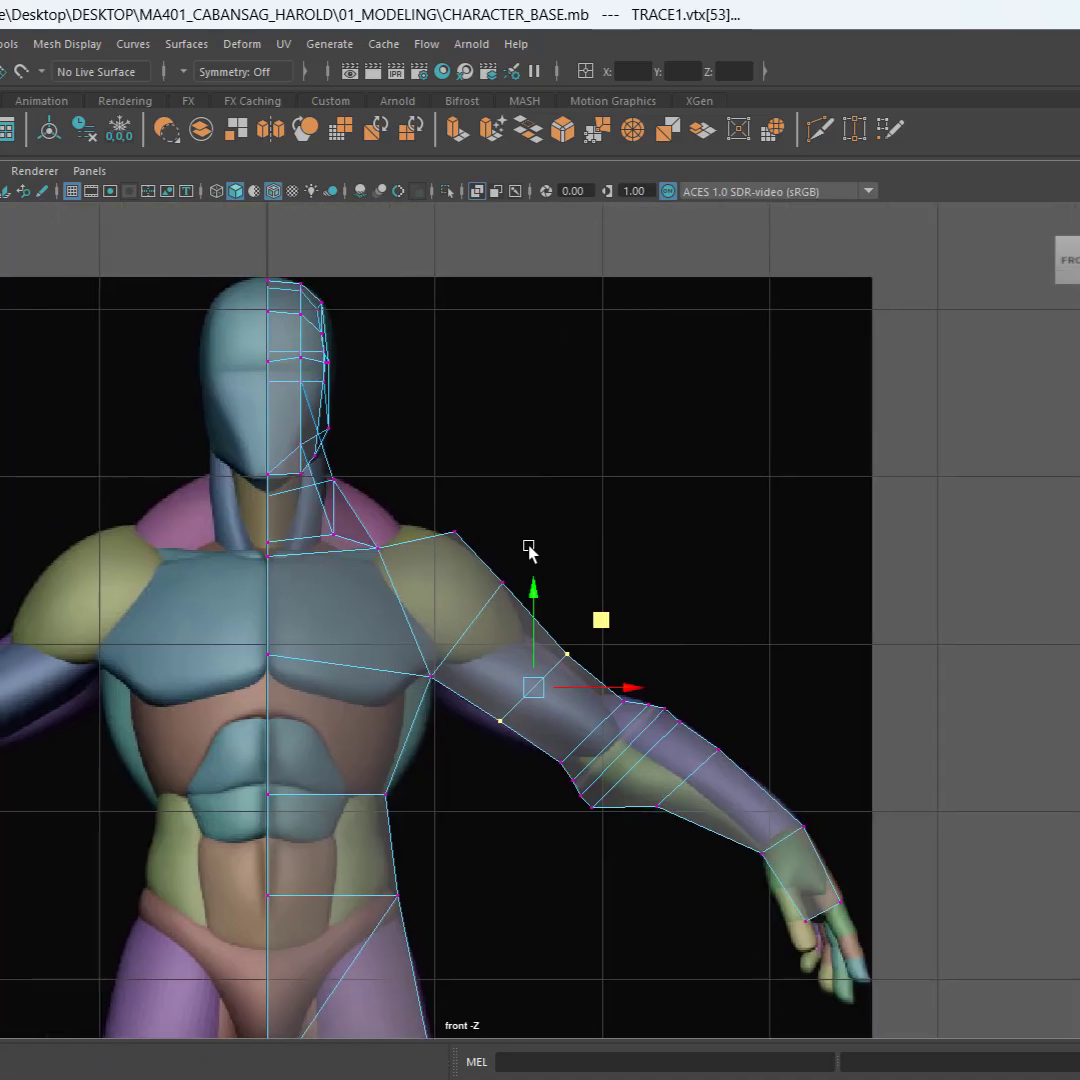
scroll(504, 588, "up", 3)
left_click_drag(410, 500, 410, 500)
scroll(506, 403, "up", 1)
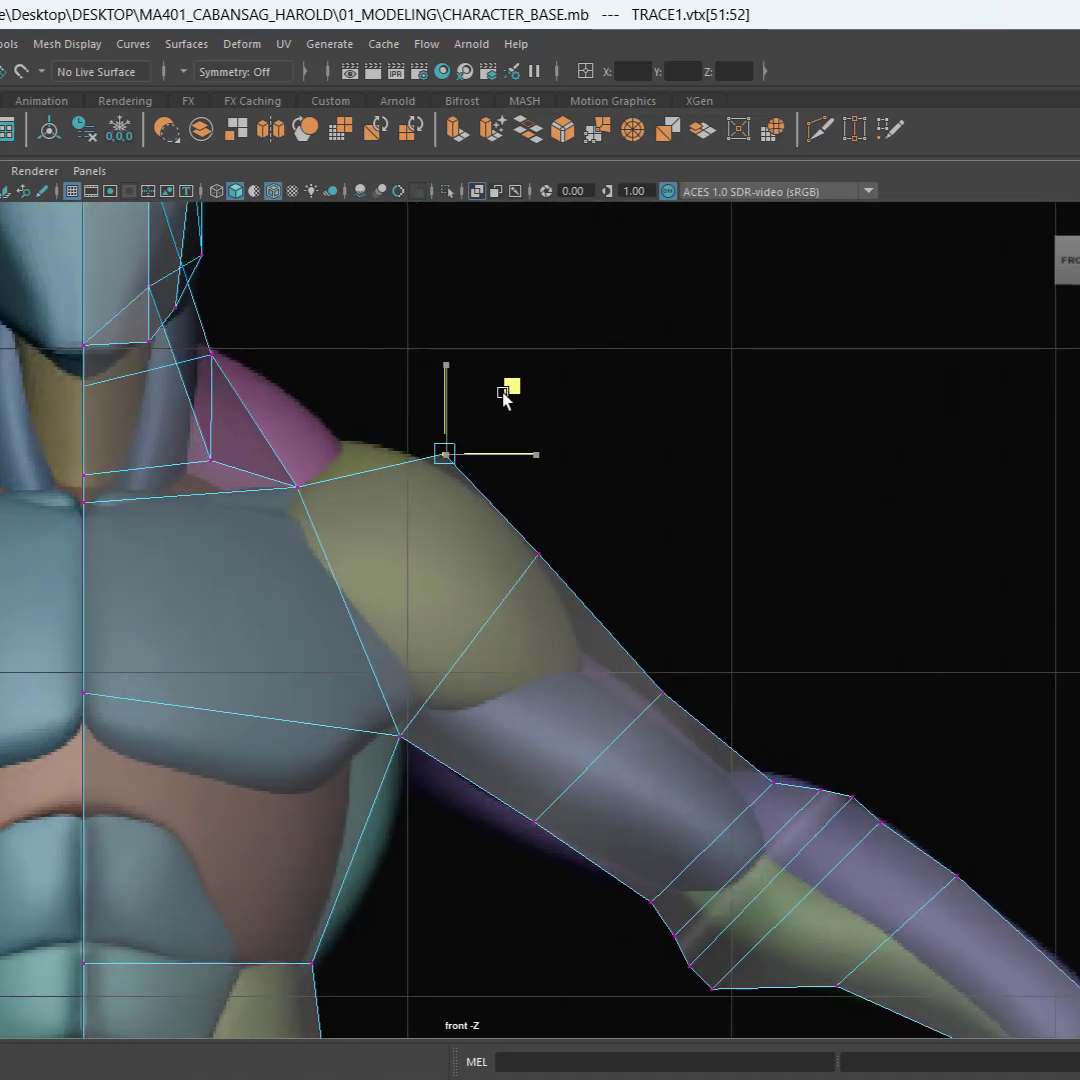
middle_click_drag(506, 398, 440, 375)
left_click_drag(439, 374, 447, 384)
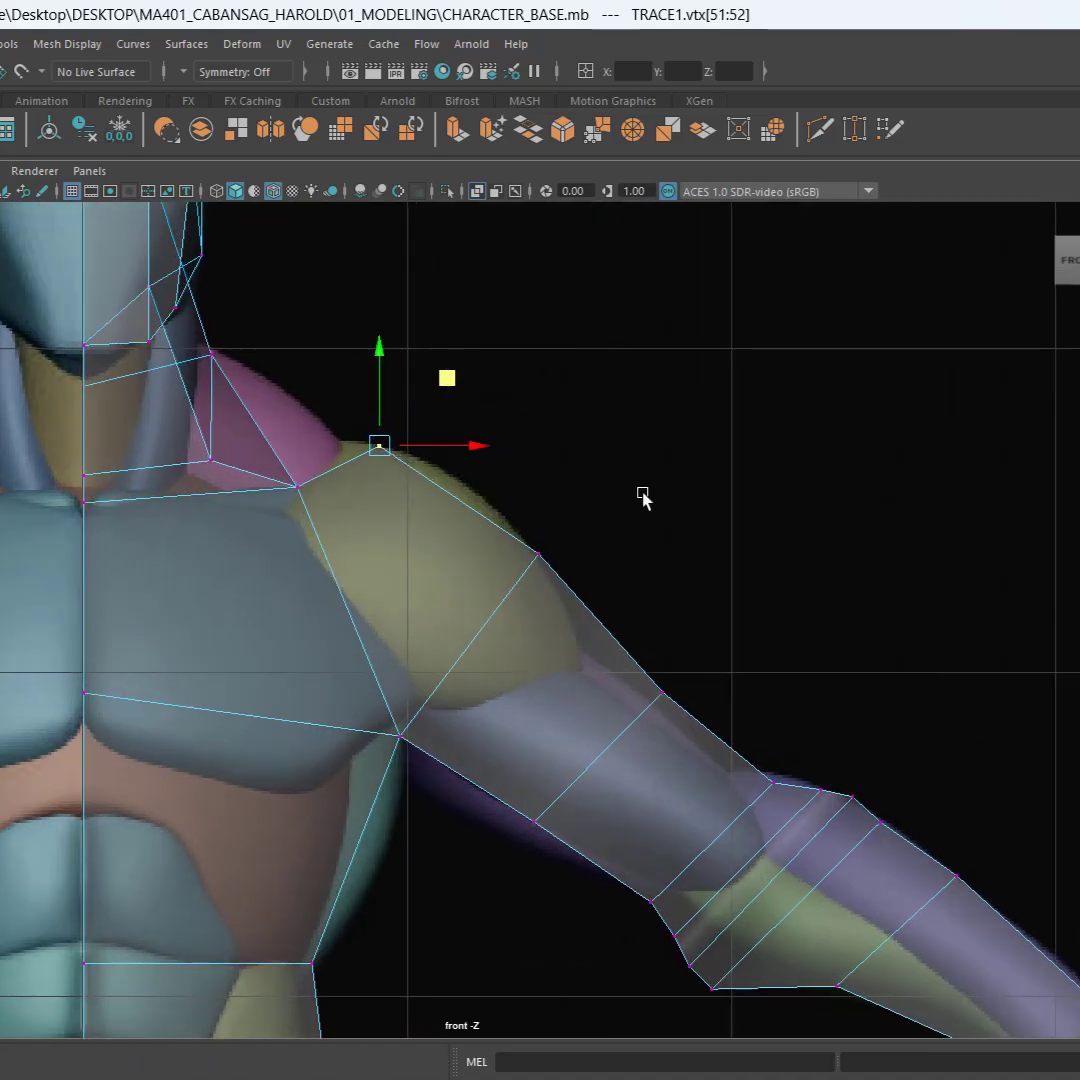
left_click_drag(641, 496, 505, 590)
left_click_drag(606, 485, 586, 456)
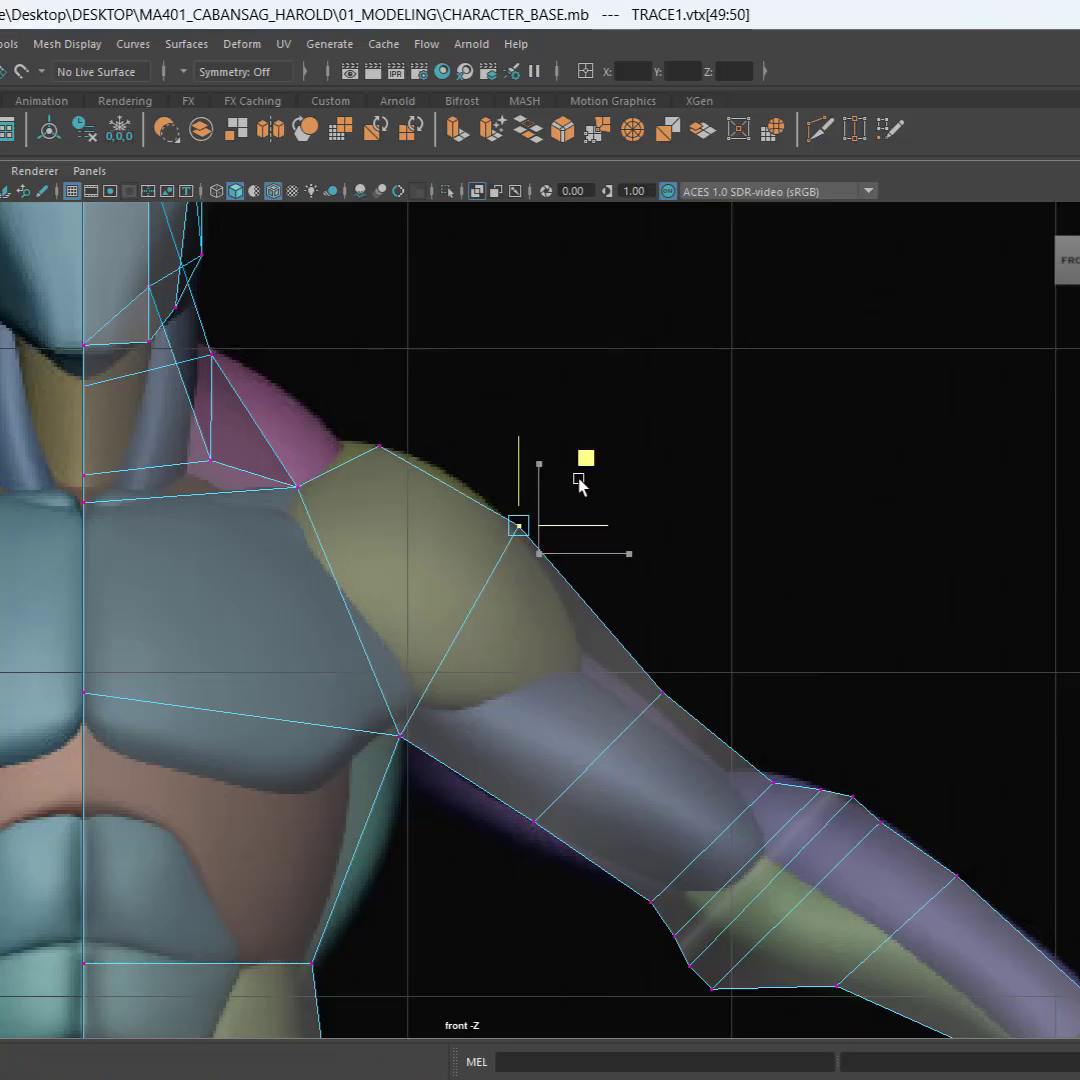
Step: Shift both ends of the mid-upper-arm row toward the torso to fit the reference upper arm's width
middle_click_drag(728, 632, 758, 507, "alt")
mouse_move(596, 617)
left_mouse_down()
mouse_move(567, 646)
mouse_move(612, 610)
left_mouse_up()
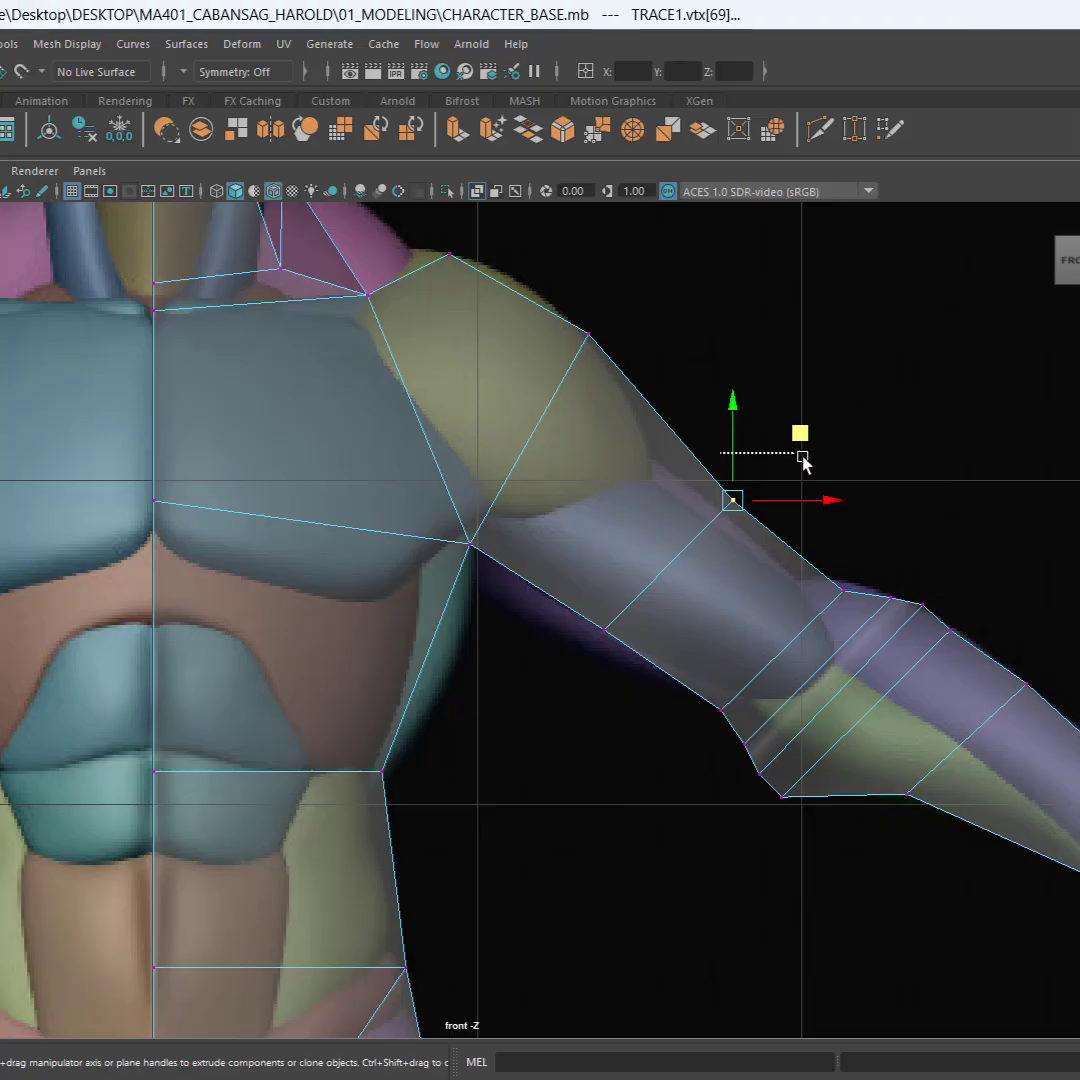
left_click_drag(804, 462, 697, 530)
left_click_drag(793, 436, 778, 436)
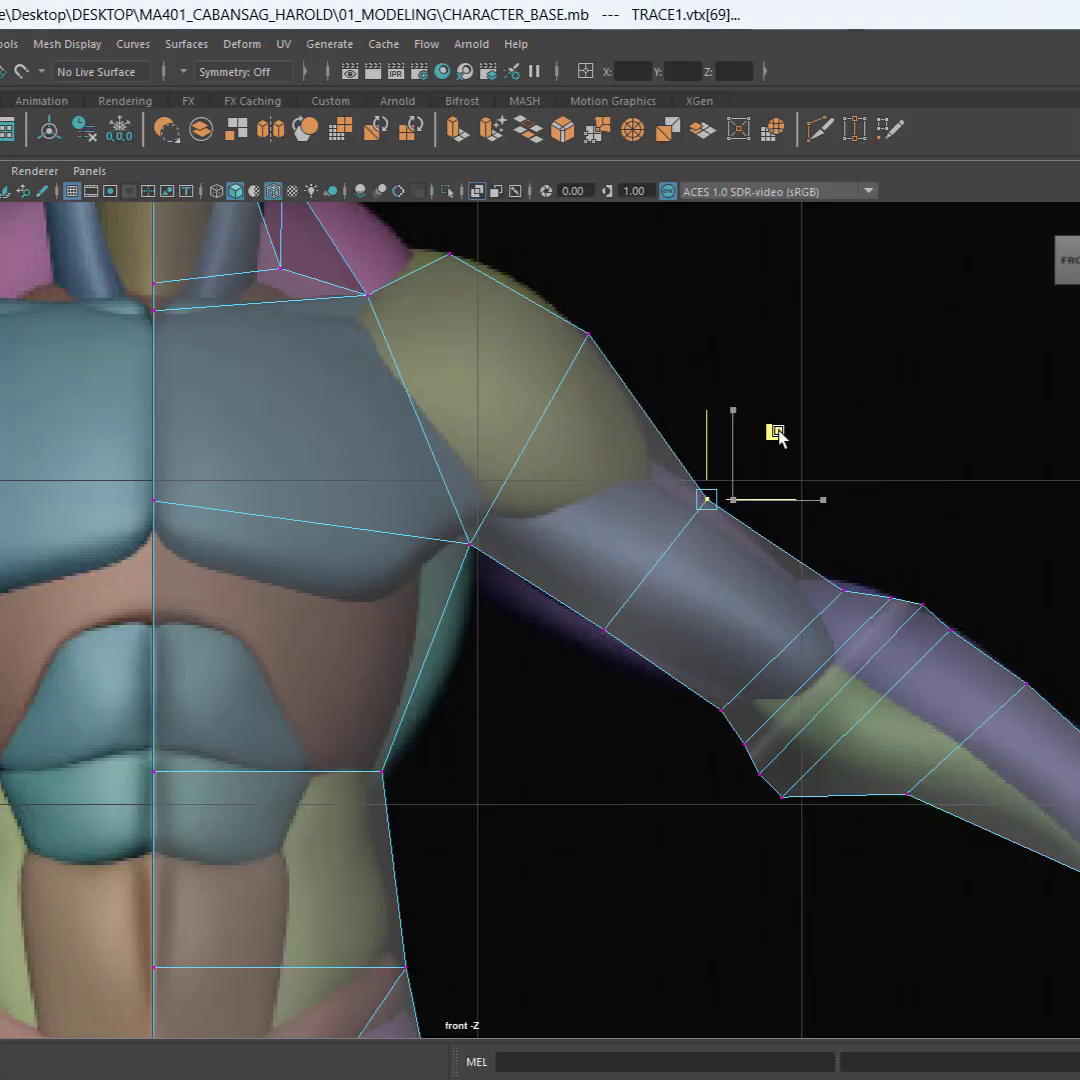
left_click_drag(651, 603, 590, 650)
left_click_drag(680, 562, 655, 570)
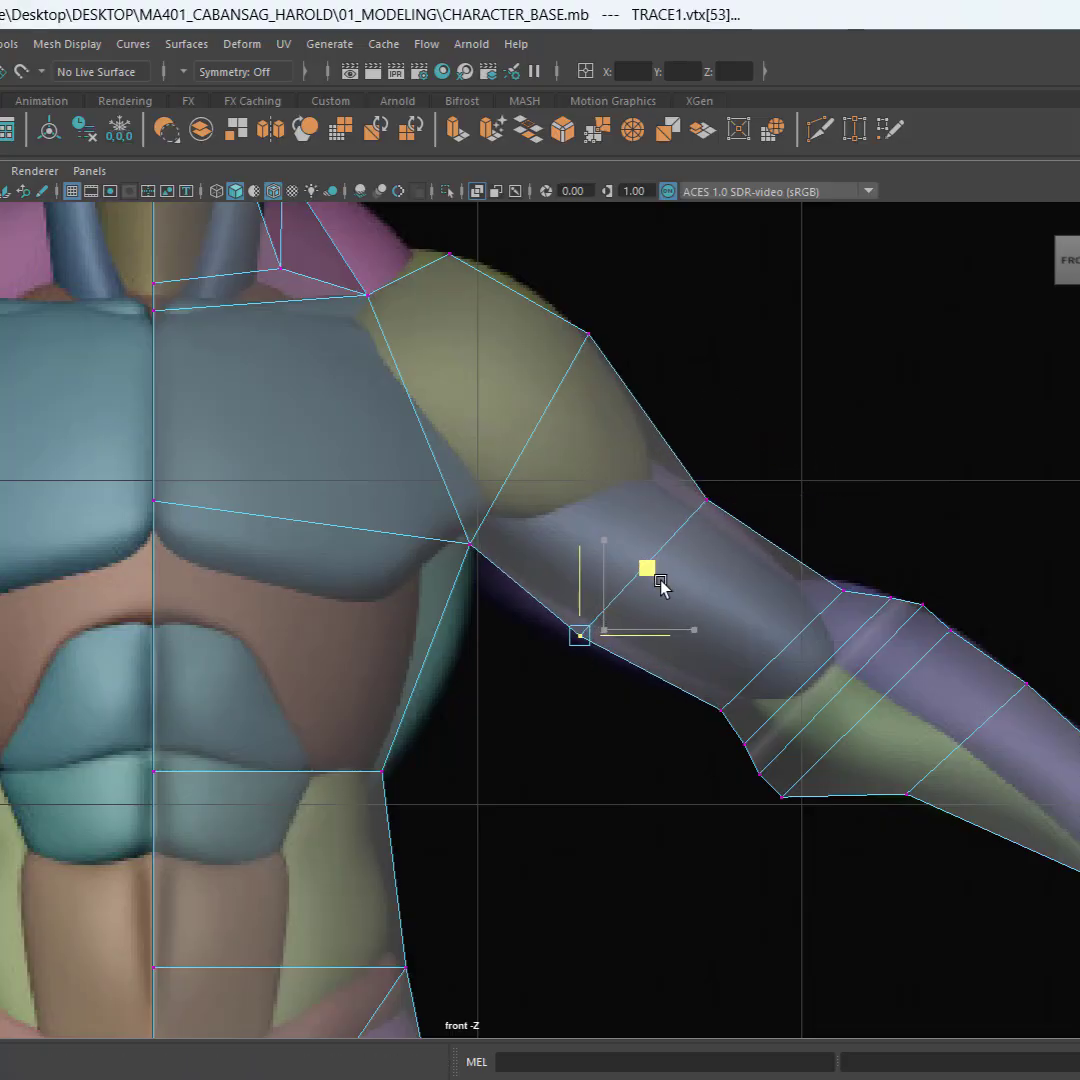
Step: Fit both ends of the row just above the elbow to the crease and underside of the reference upper arm
middle_click_drag(778, 640, 476, 808, "alt")
scroll(464, 458, "up", 4)
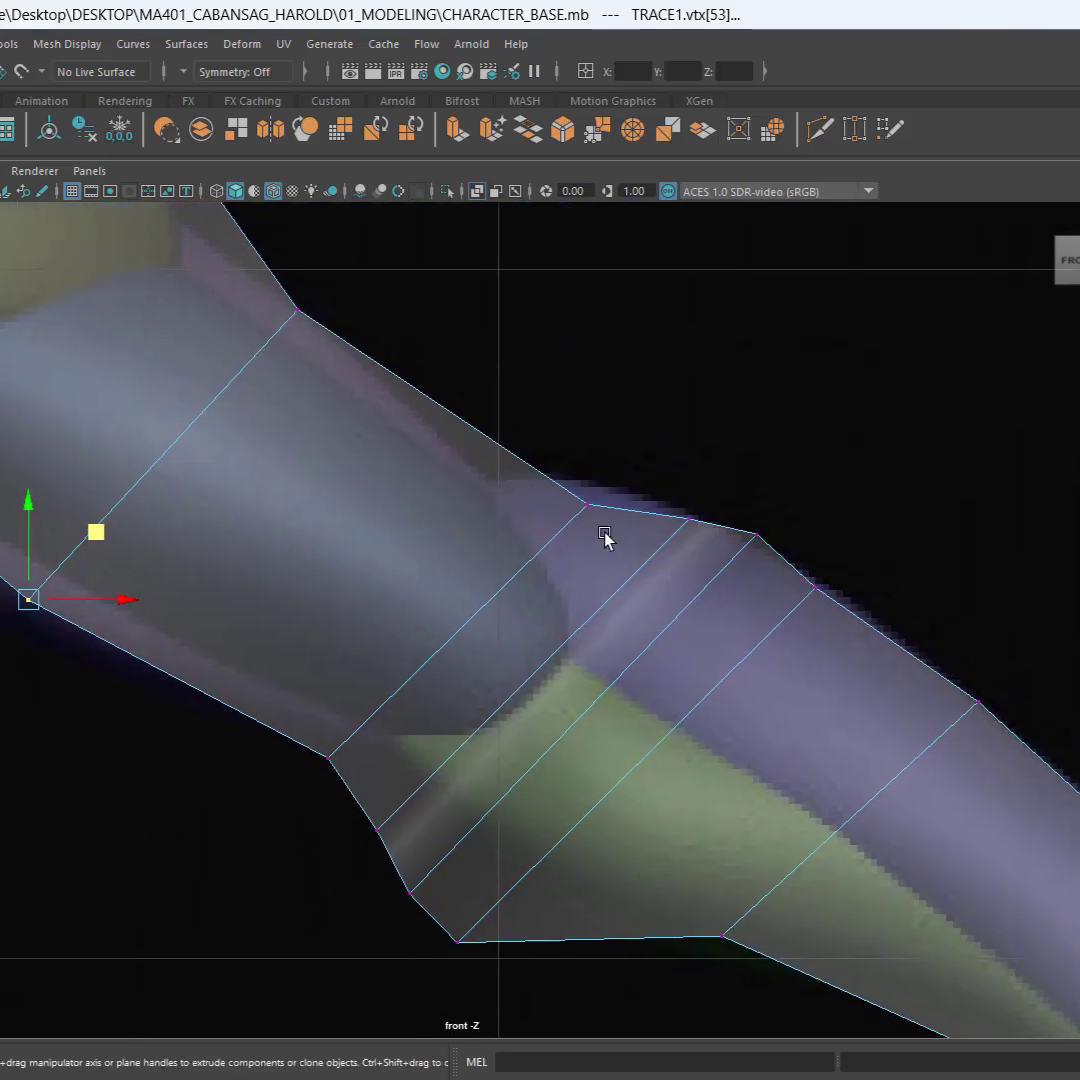
scroll(604, 535, "up", 2)
left_click_drag(693, 397, 581, 365)
left_click_drag(244, 699, 350, 873)
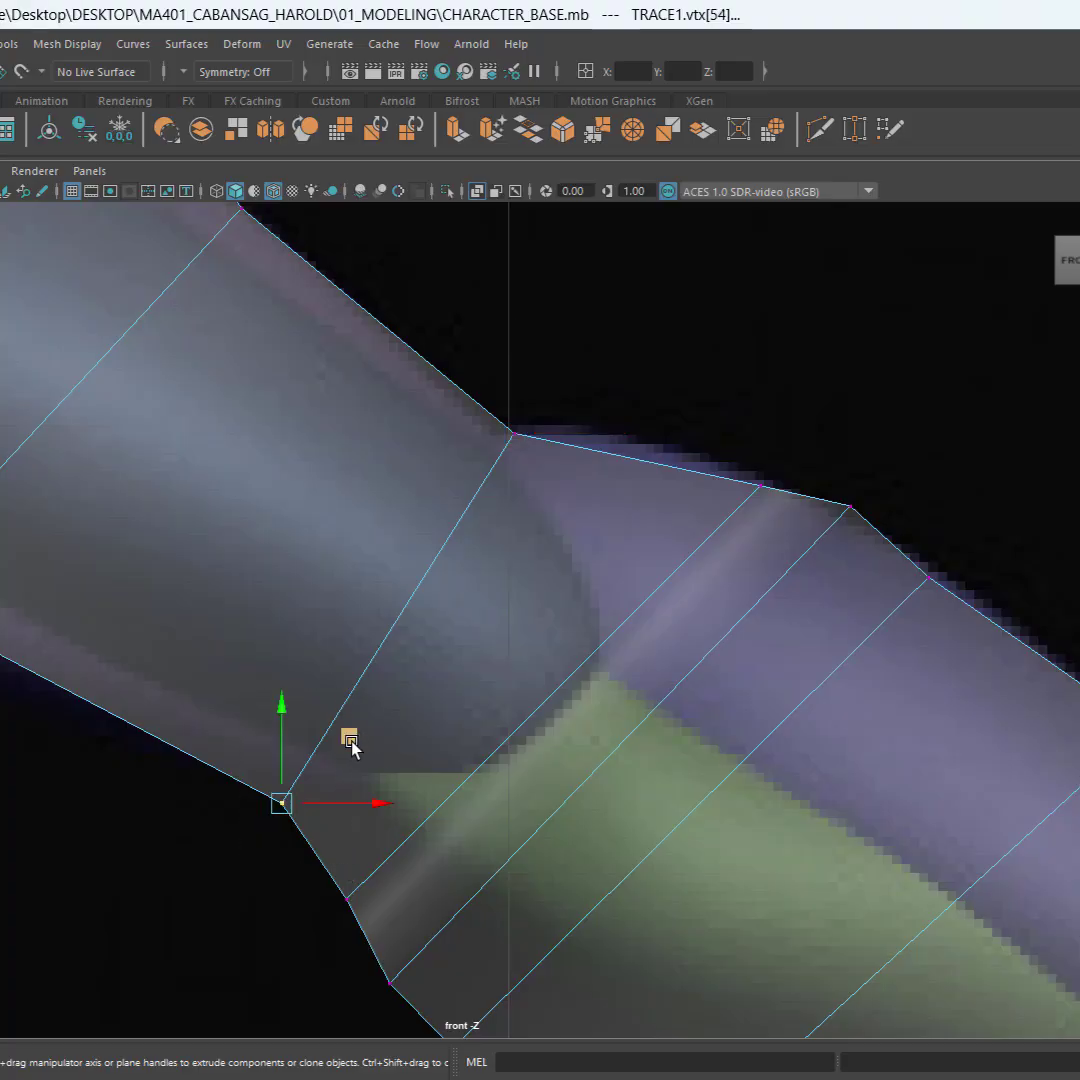
mouse_move(350, 737)
left_mouse_down()
mouse_move(369, 701)
mouse_move(363, 714)
left_mouse_up()
middle_click_drag(655, 646, 561, 543, "alt")
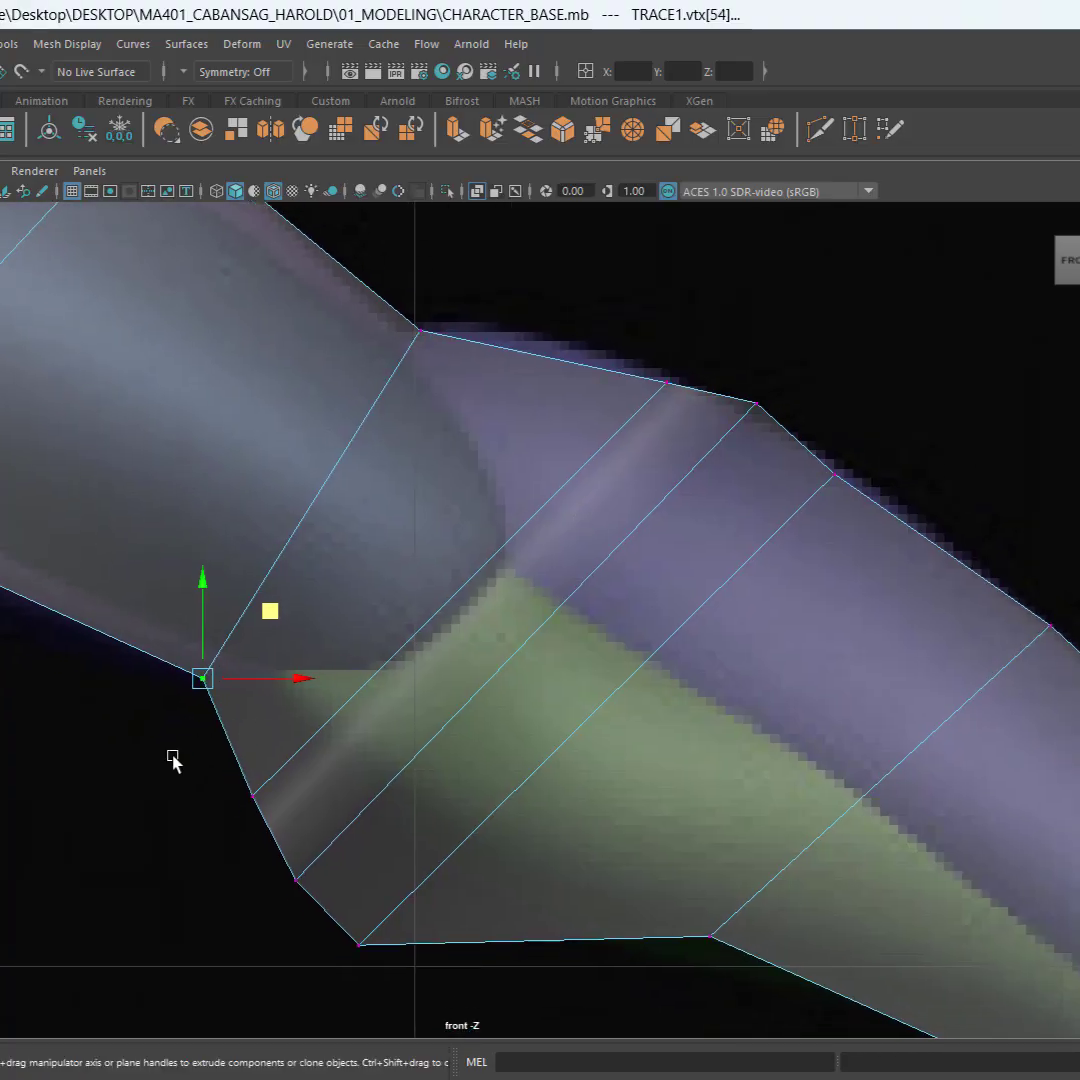
Step: Move the first elbow row up the arm and pull its inner vertex up to the reference elbow's underside
left_click_drag(288, 815, 289, 815)
left_click_drag(613, 432, 615, 430, "shift")
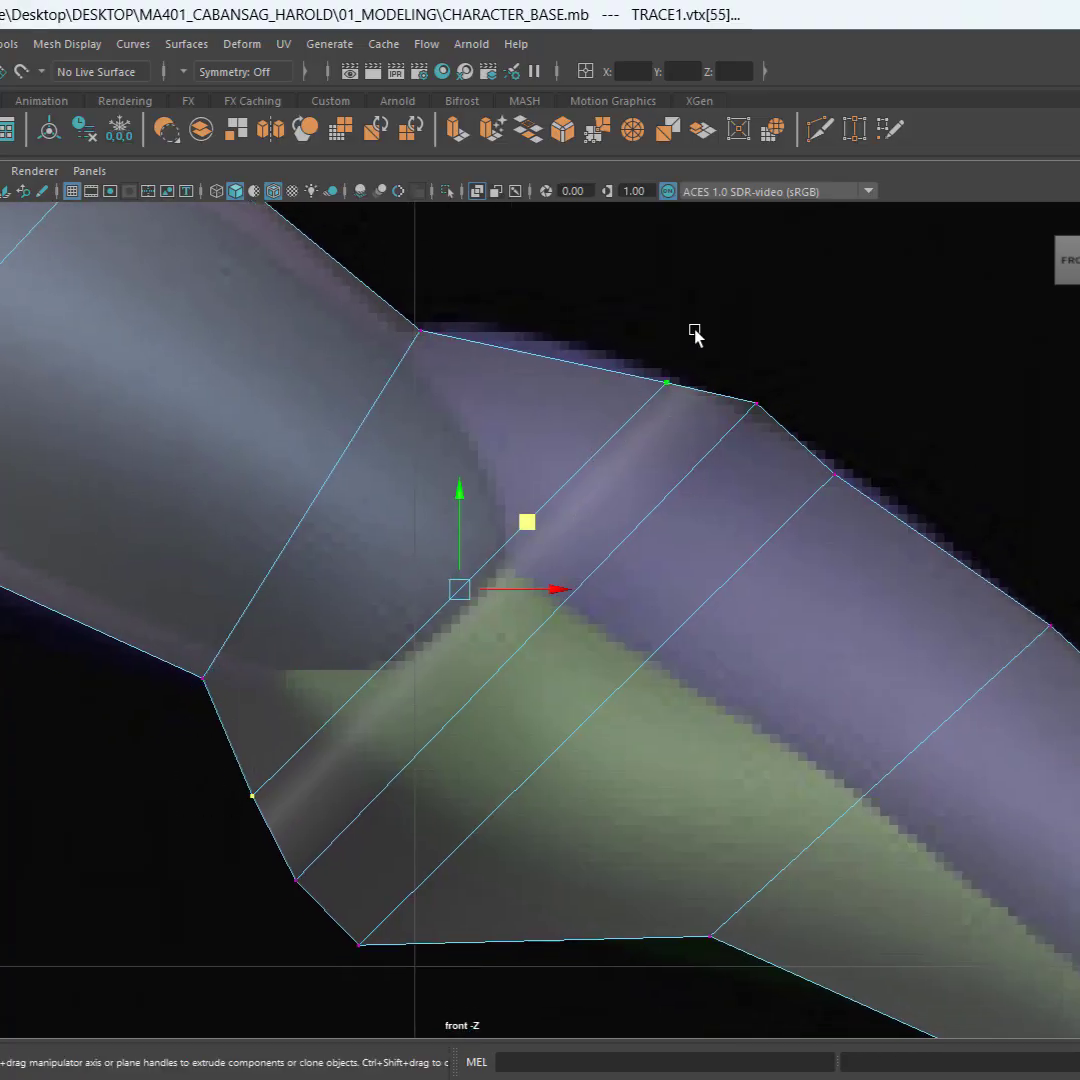
middle_click_drag(520, 515, 489, 483)
left_click_drag(101, 699, 272, 810)
middle_click_drag(282, 713, 351, 657)
middle_click_drag(530, 746, 545, 560, "alt")
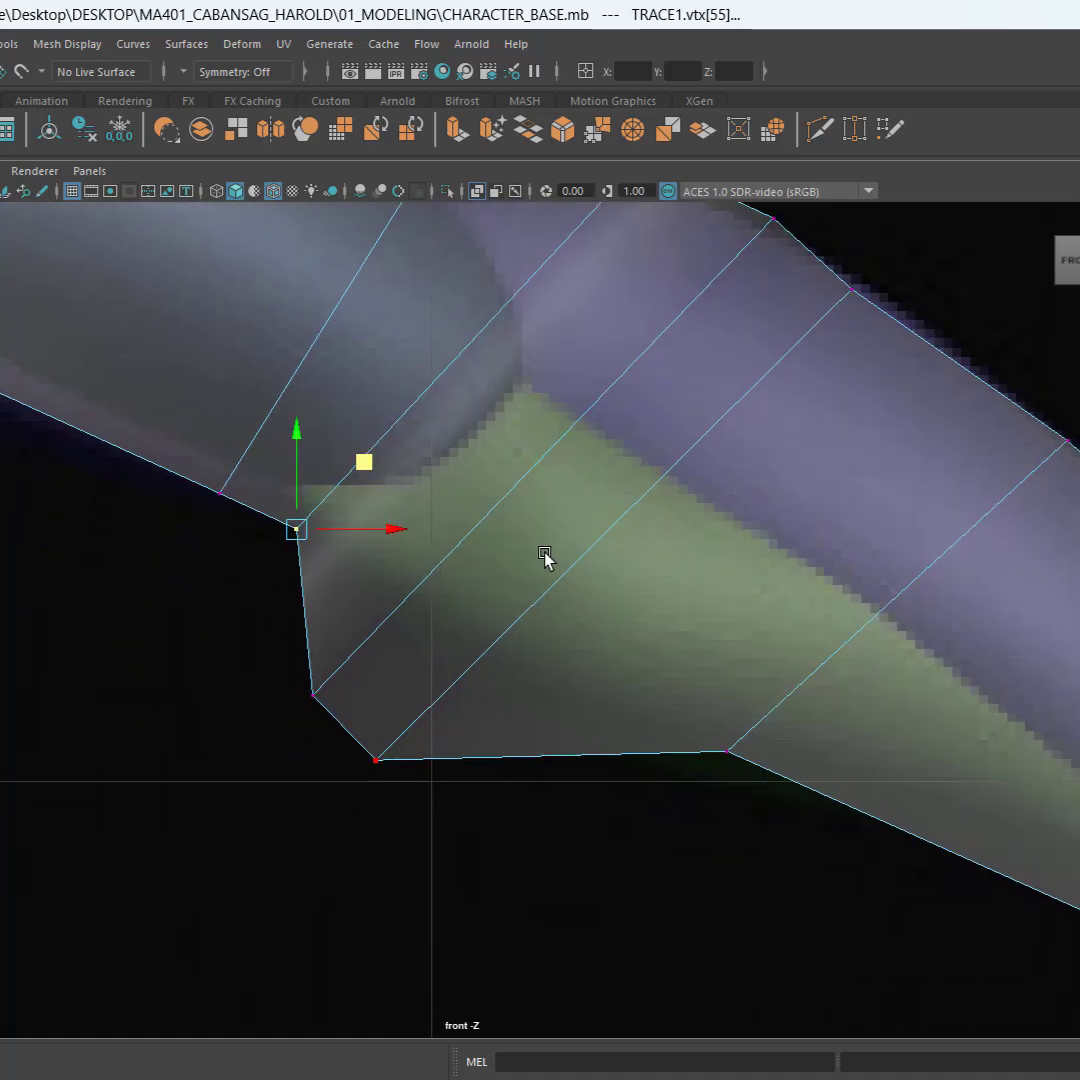
Step: Move the inner vertices of the remaining two elbow rows up to the reference forearm's underside and space them apart
left_click_drag(188, 639, 468, 800)
middle_click_drag(429, 687, 490, 568)
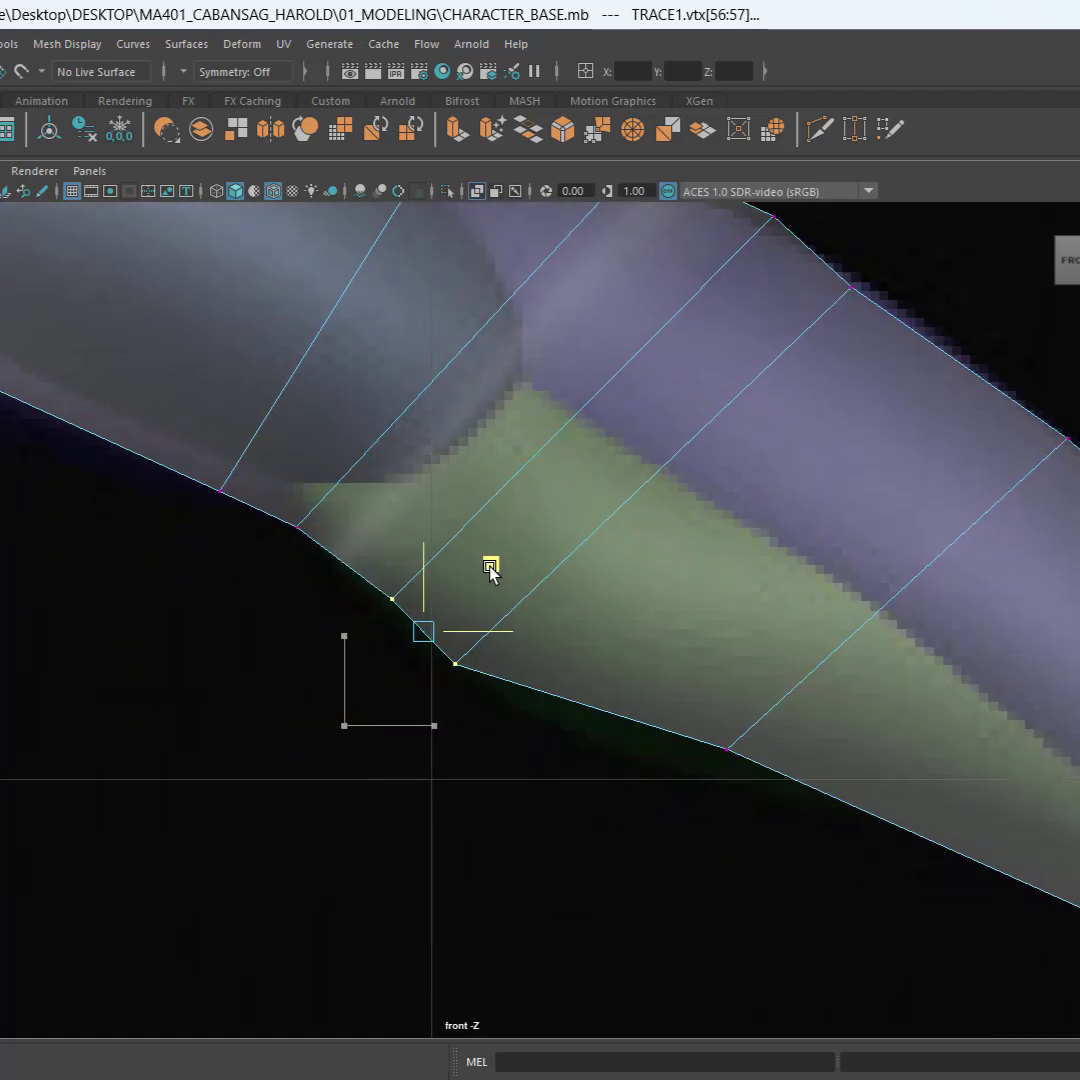
left_click_drag(387, 741, 538, 627)
middle_click_drag(538, 627, 573, 605)
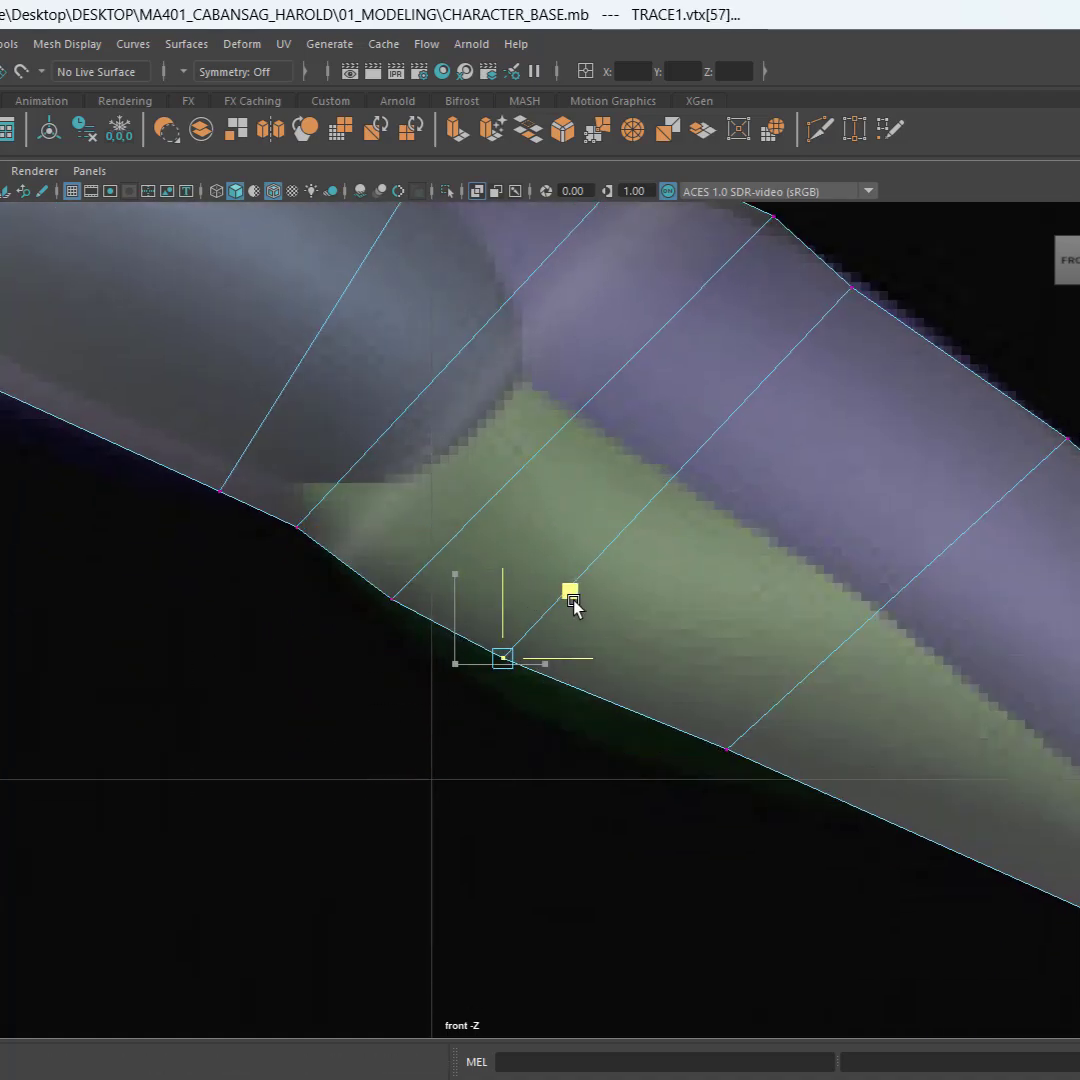
Step: Adjust the outer vertices of the three elbow rows to follow the curve of the reference forearm's top edge
scroll(640, 590, "down", 5)
scroll(622, 600, "up", 8)
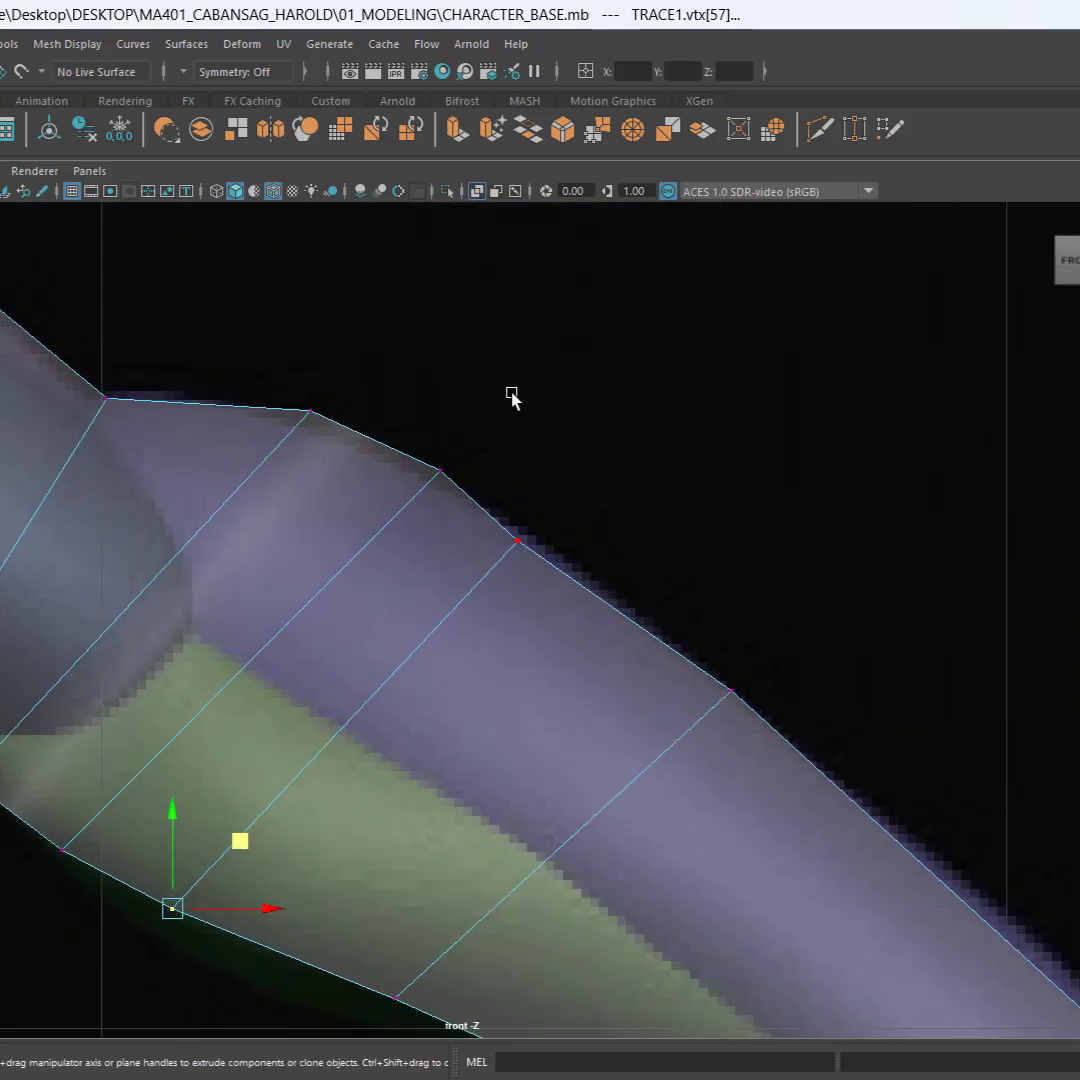
left_click(440, 469)
middle_click_drag(507, 401, 496, 401)
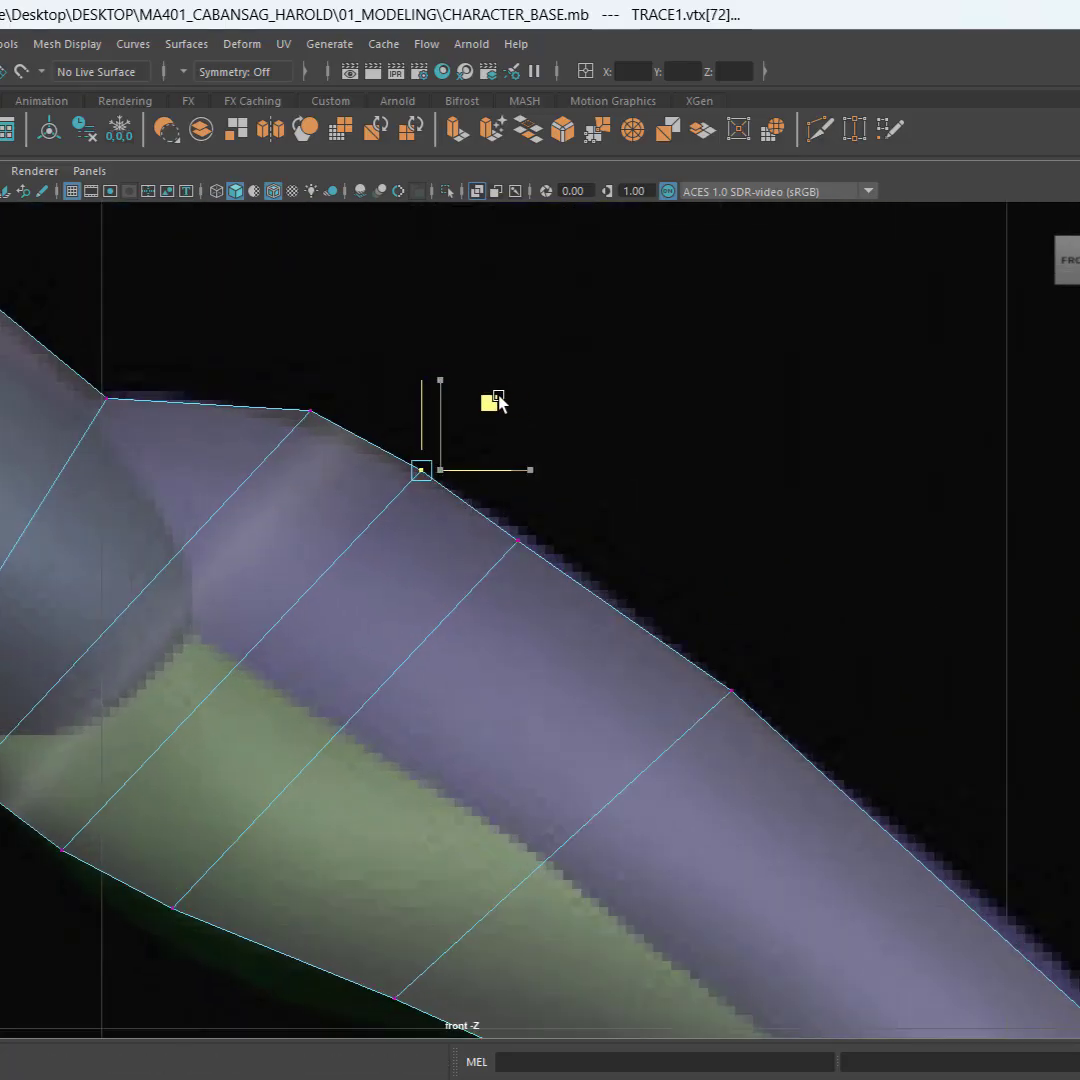
key("Left")
middle_click_drag(377, 344, 362, 348)
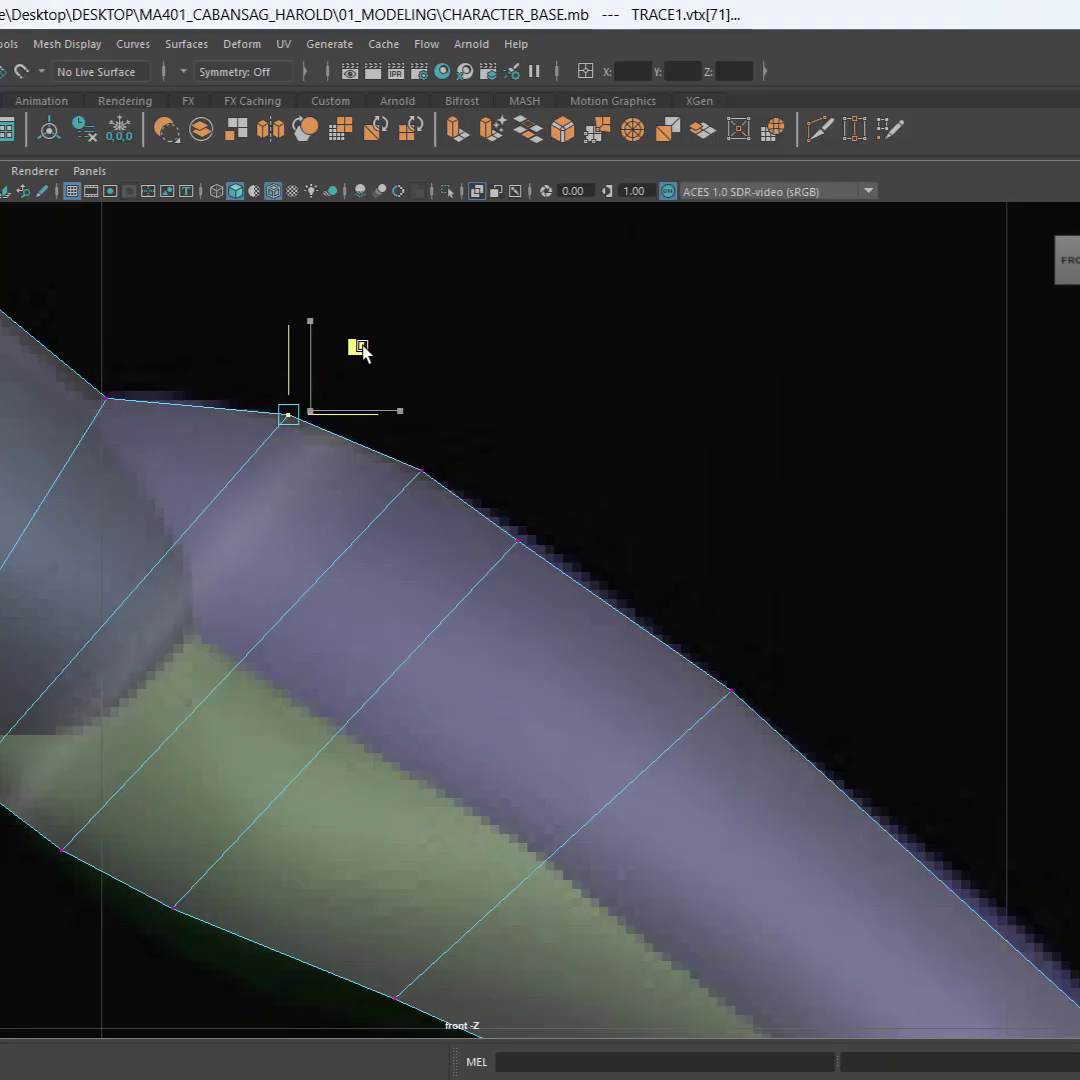
left_click_drag(590, 501, 425, 605)
middle_click_drag(581, 472, 597, 470)
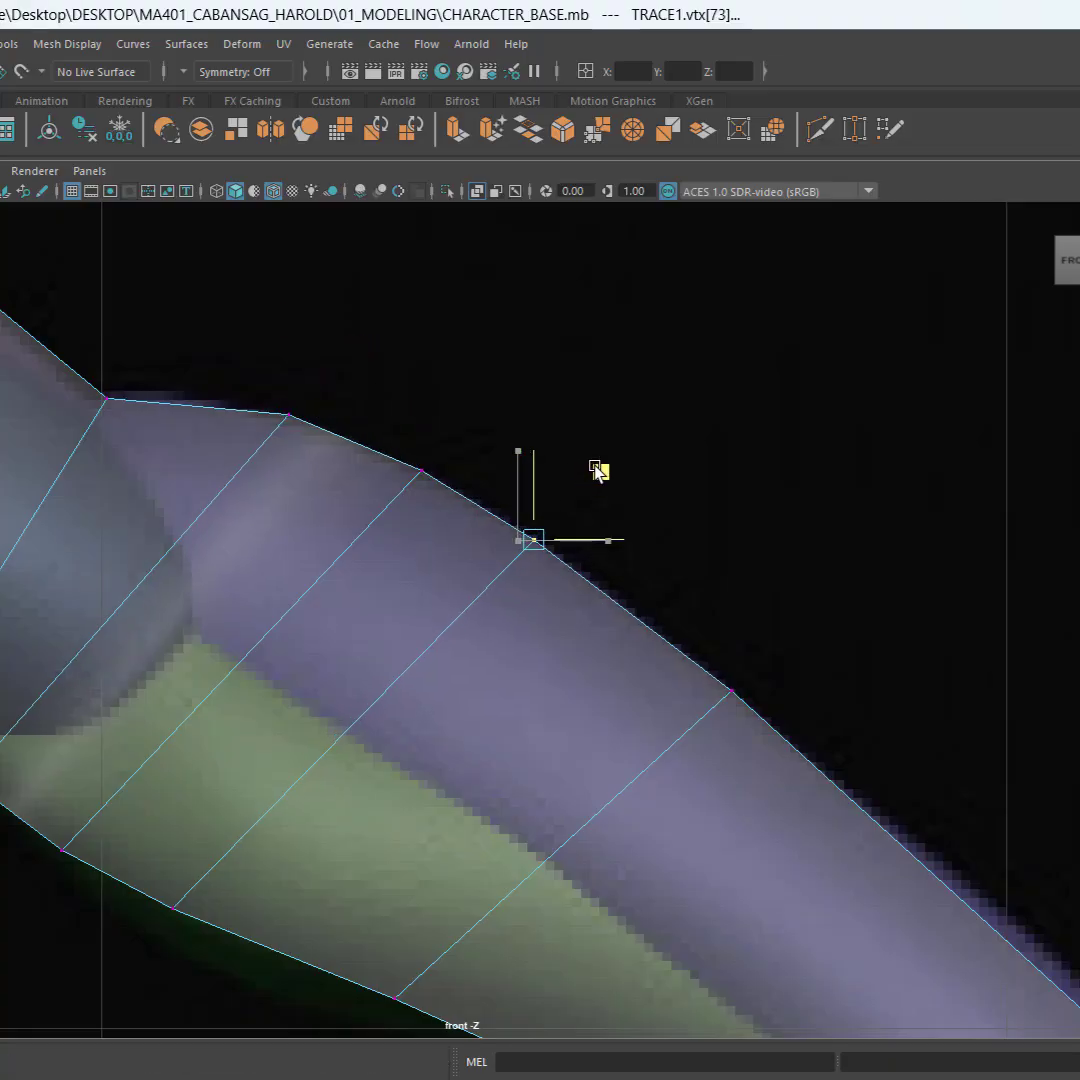
Step: Move the mid-forearm row toward the wrist and fit both of its ends to the reference forearm's edges
scroll(580, 560, "down", 10)
scroll(576, 646, "up", 10)
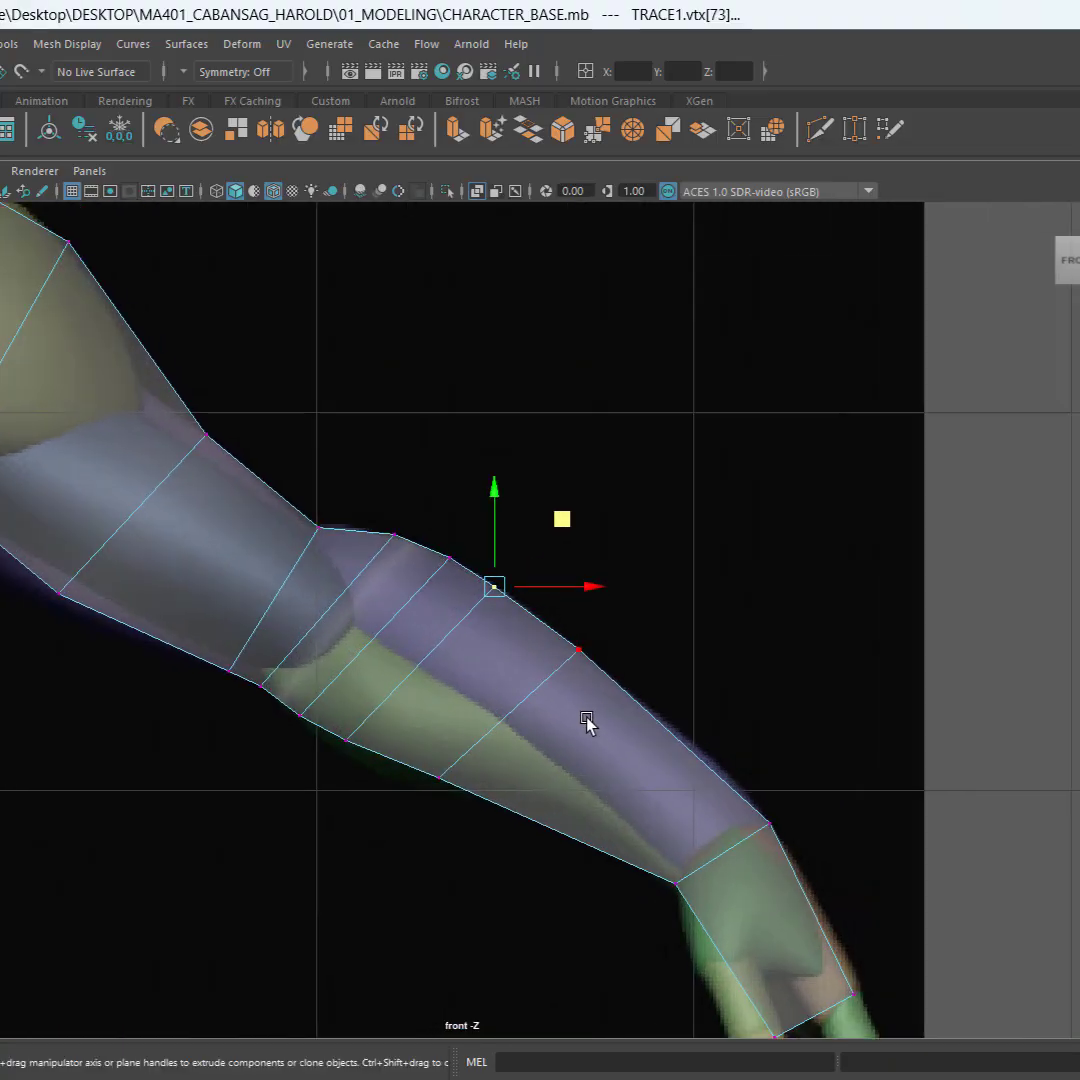
left_click(621, 667)
left_click_drag(505, 870, 505, 868, "shift")
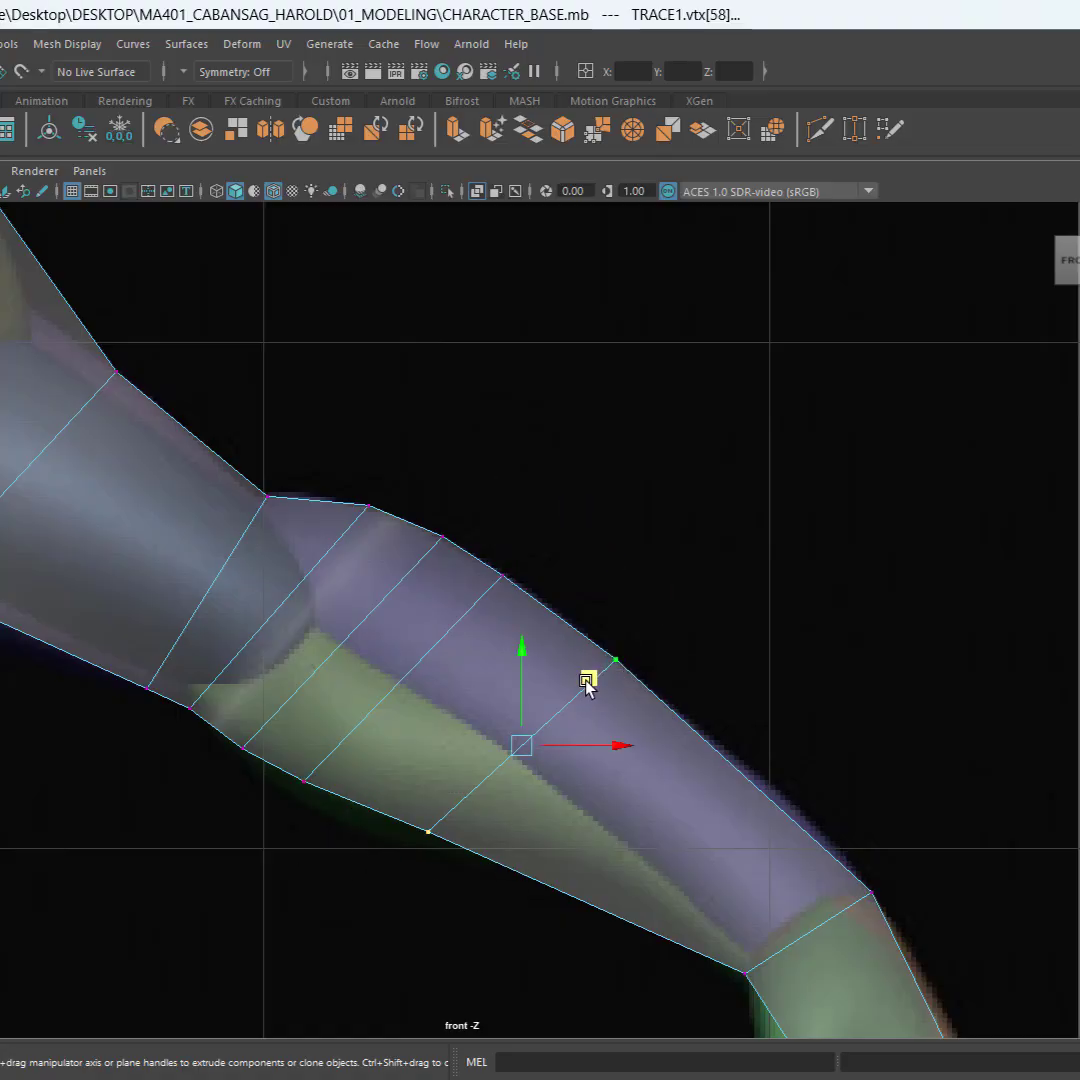
middle_click_drag(588, 682, 682, 723)
left_click_drag(724, 658, 682, 722)
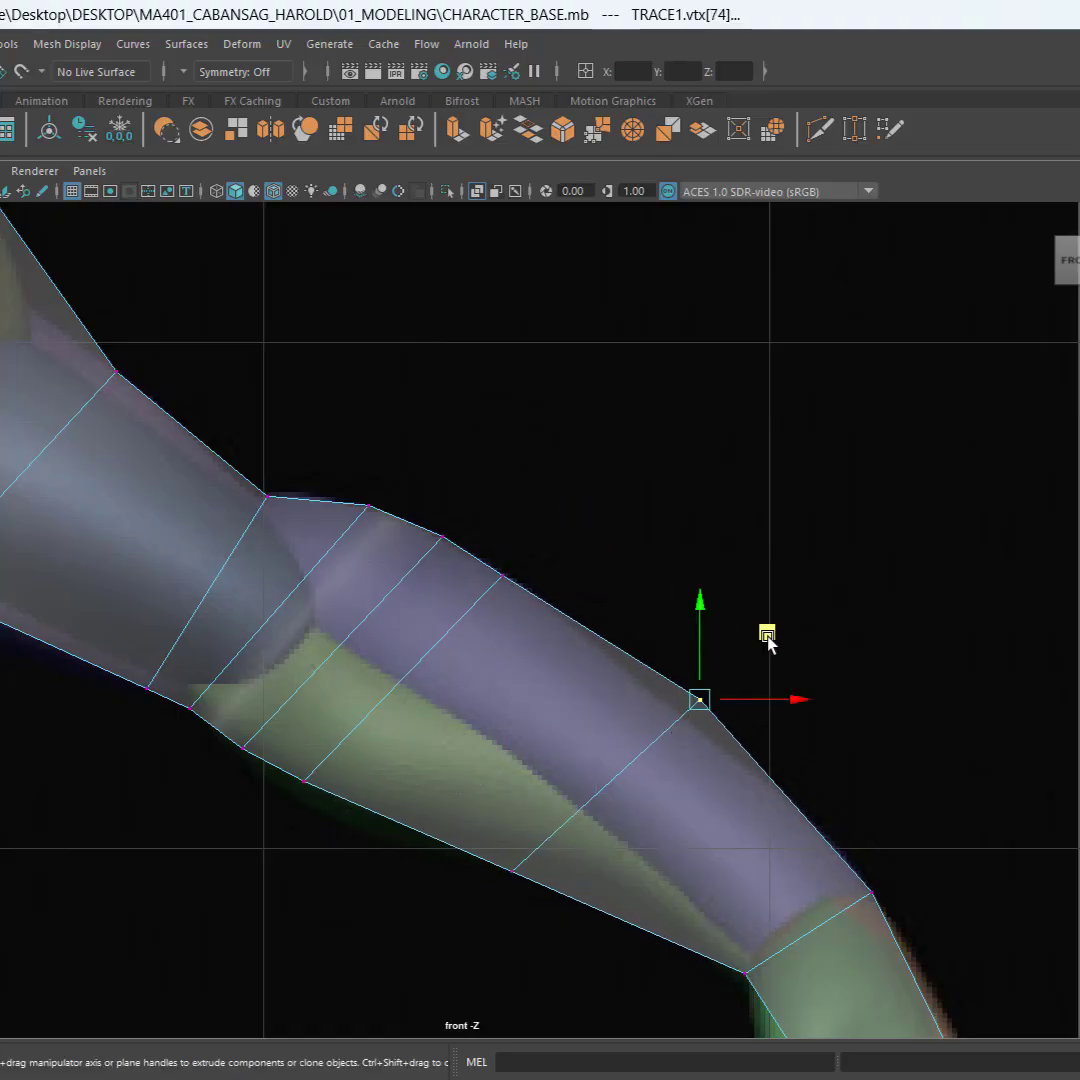
left_click_drag(767, 636, 750, 646)
left_click_drag(359, 937, 617, 786)
left_click(694, 699)
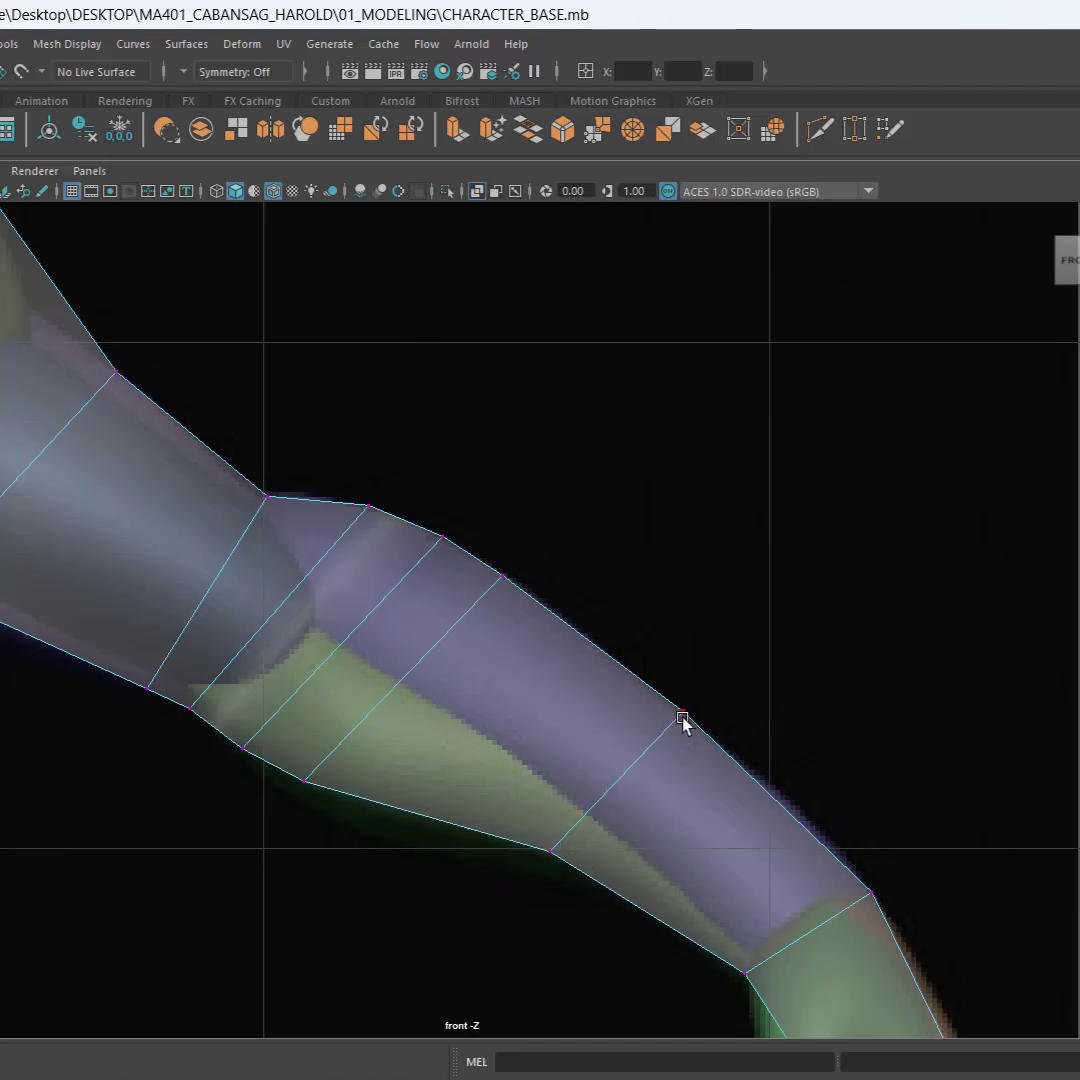
Step: Scale the mid-thigh row narrower horizontally to the reference thigh's width and move it up the leg
scroll(752, 660, "down", 10)
middle_click_drag(476, 772, 701, 226, "alt")
scroll(660, 370, "up", 4)
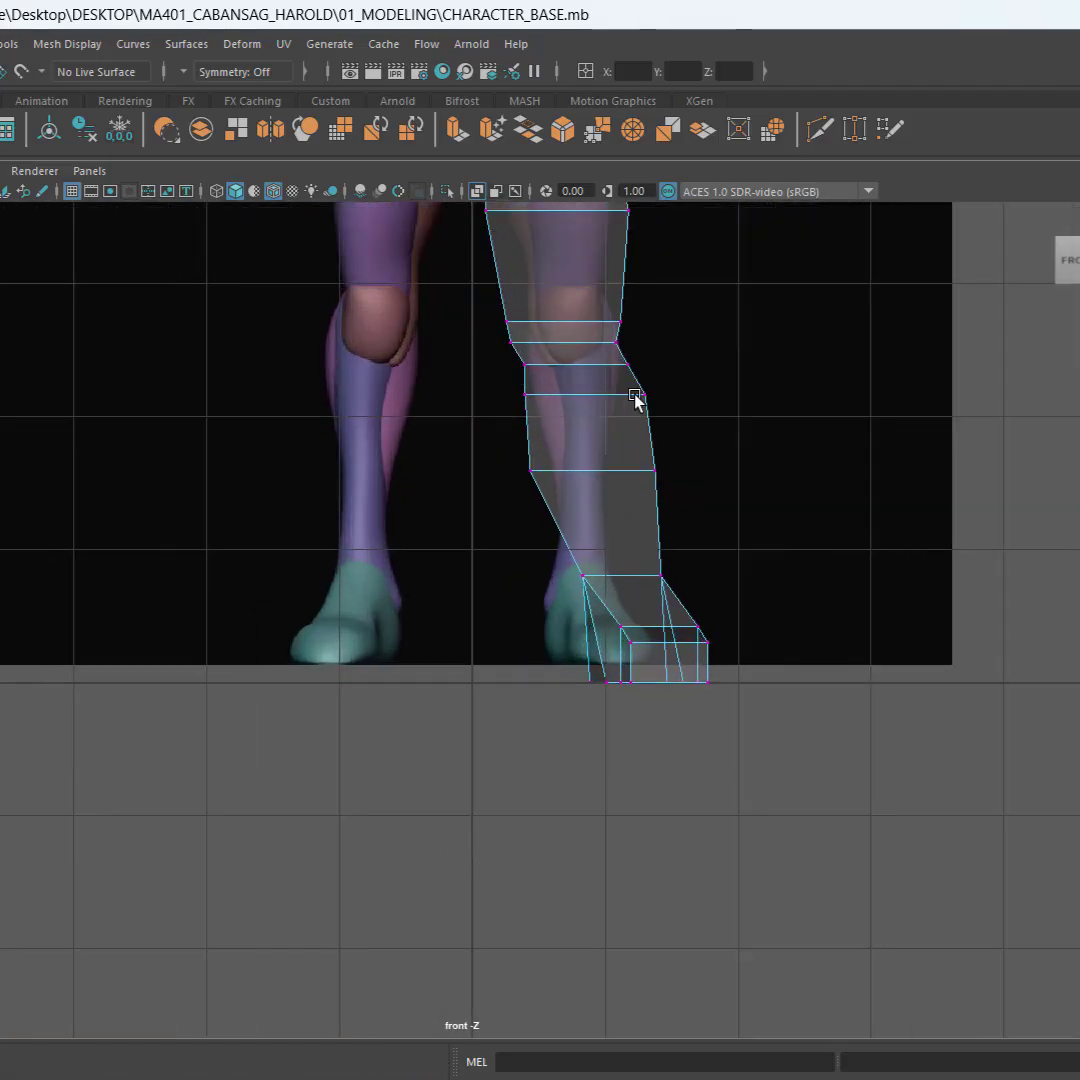
middle_click_drag(636, 400, 547, 718, "alt")
scroll(550, 564, "up", 9)
middle_click_drag(575, 555, 557, 833, "alt")
scroll(680, 740, "up", 2)
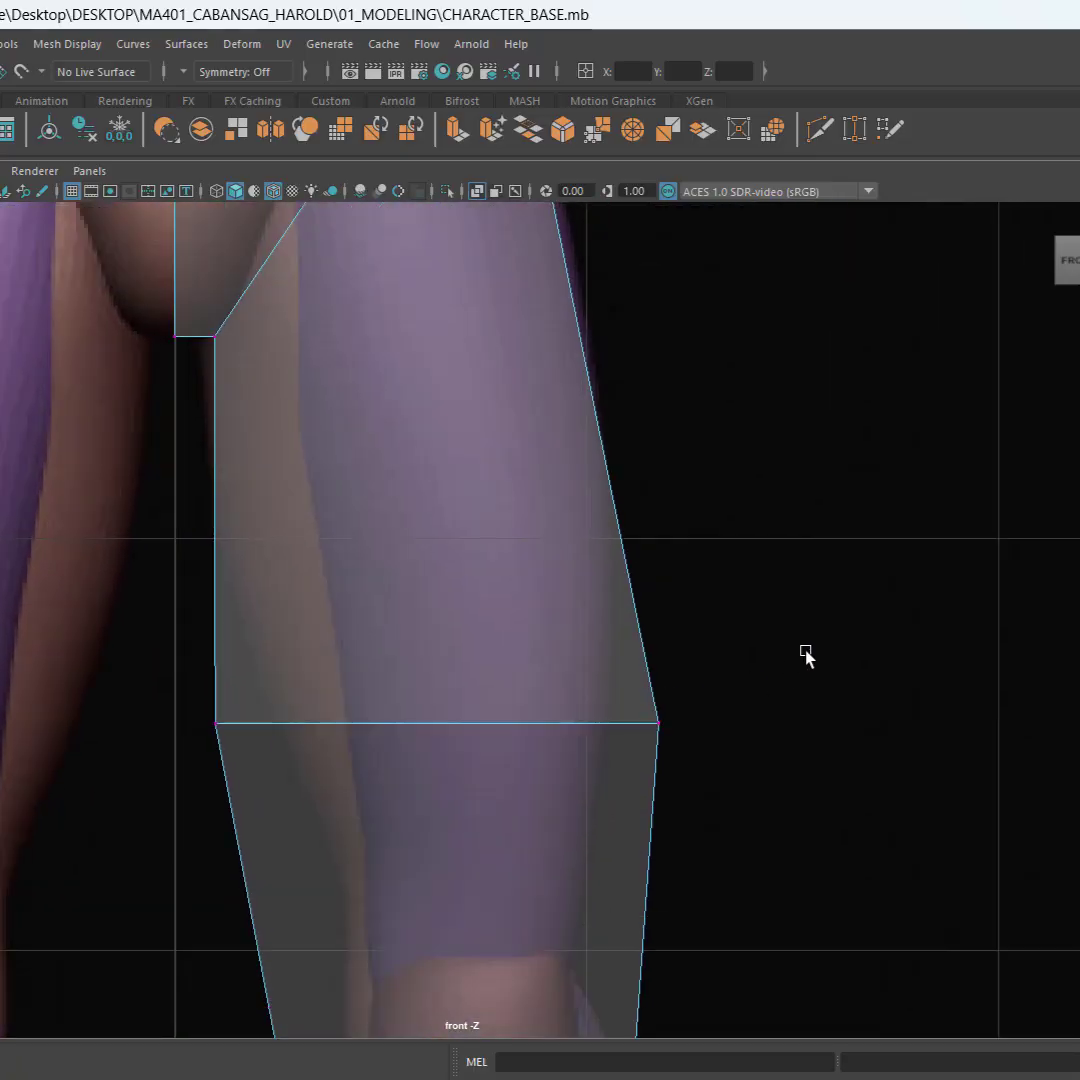
left_click_drag(625, 690, 702, 757)
left_click_drag(250, 773, 200, 690, "shift")
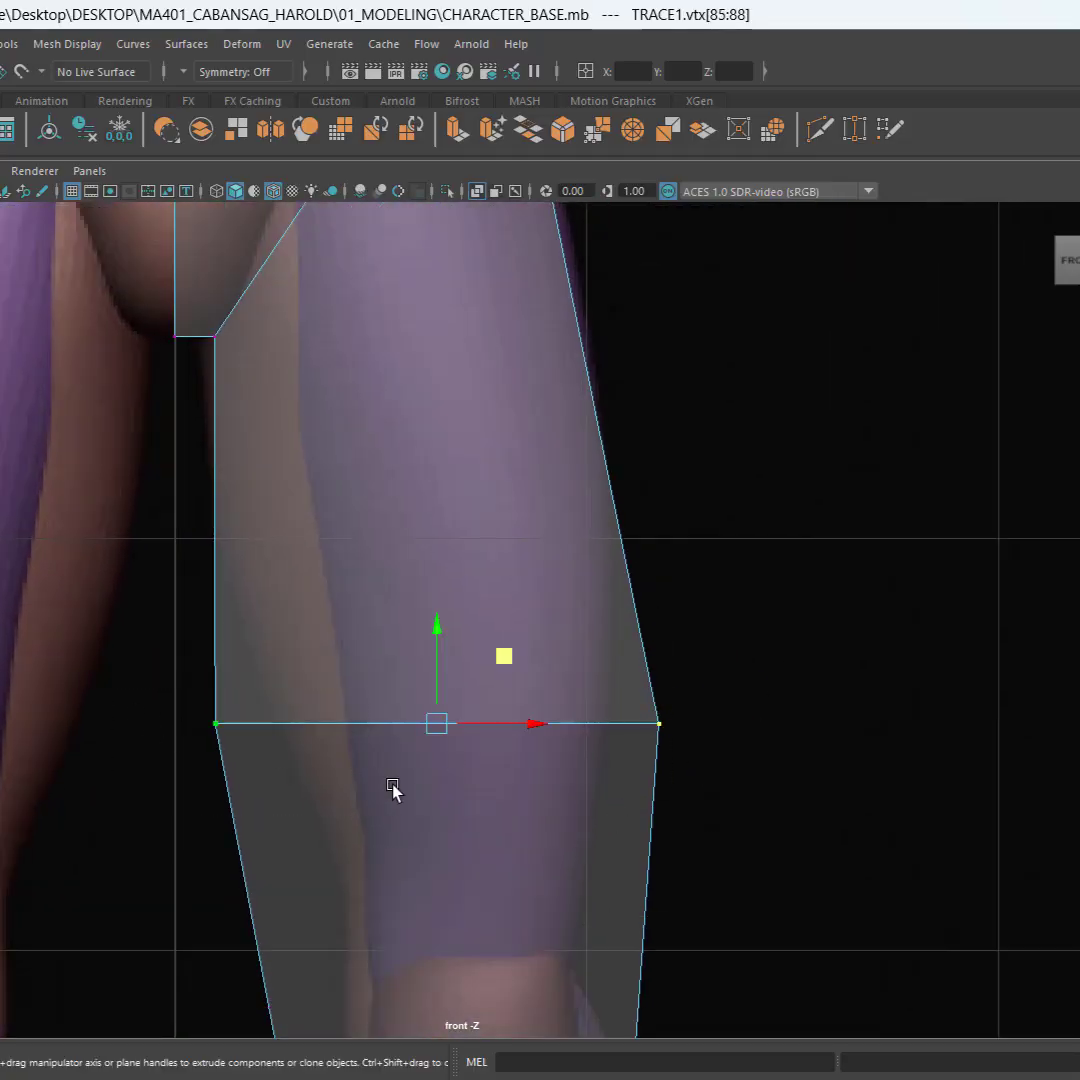
key("r")
left_click_drag(530, 724, 503, 738)
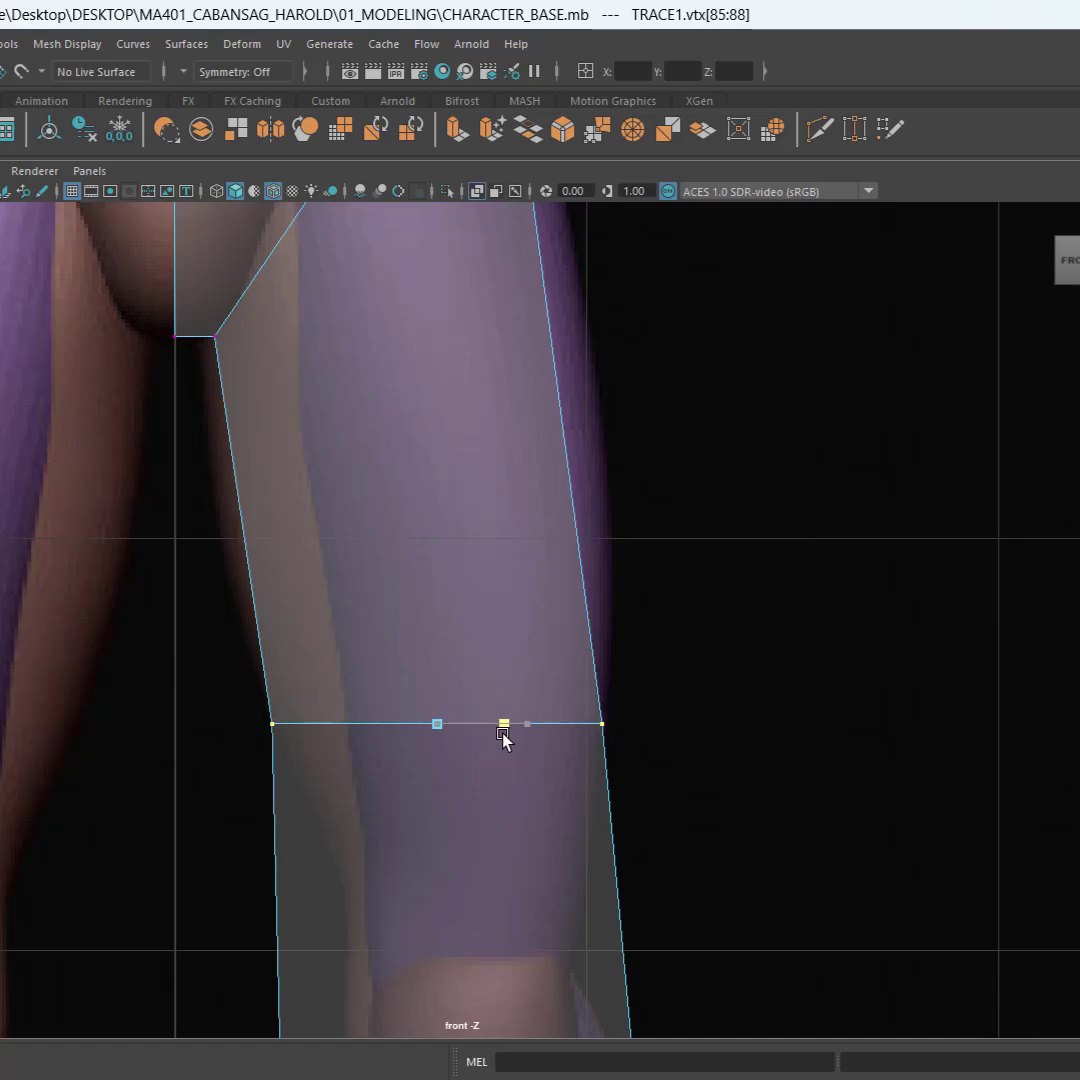
key("w")
left_click_drag(425, 637, 434, 552)
Step: Align the inner and outer ends of the mid-thigh row horizontally with the reference thigh's edges
left_click_drag(205, 590, 352, 647)
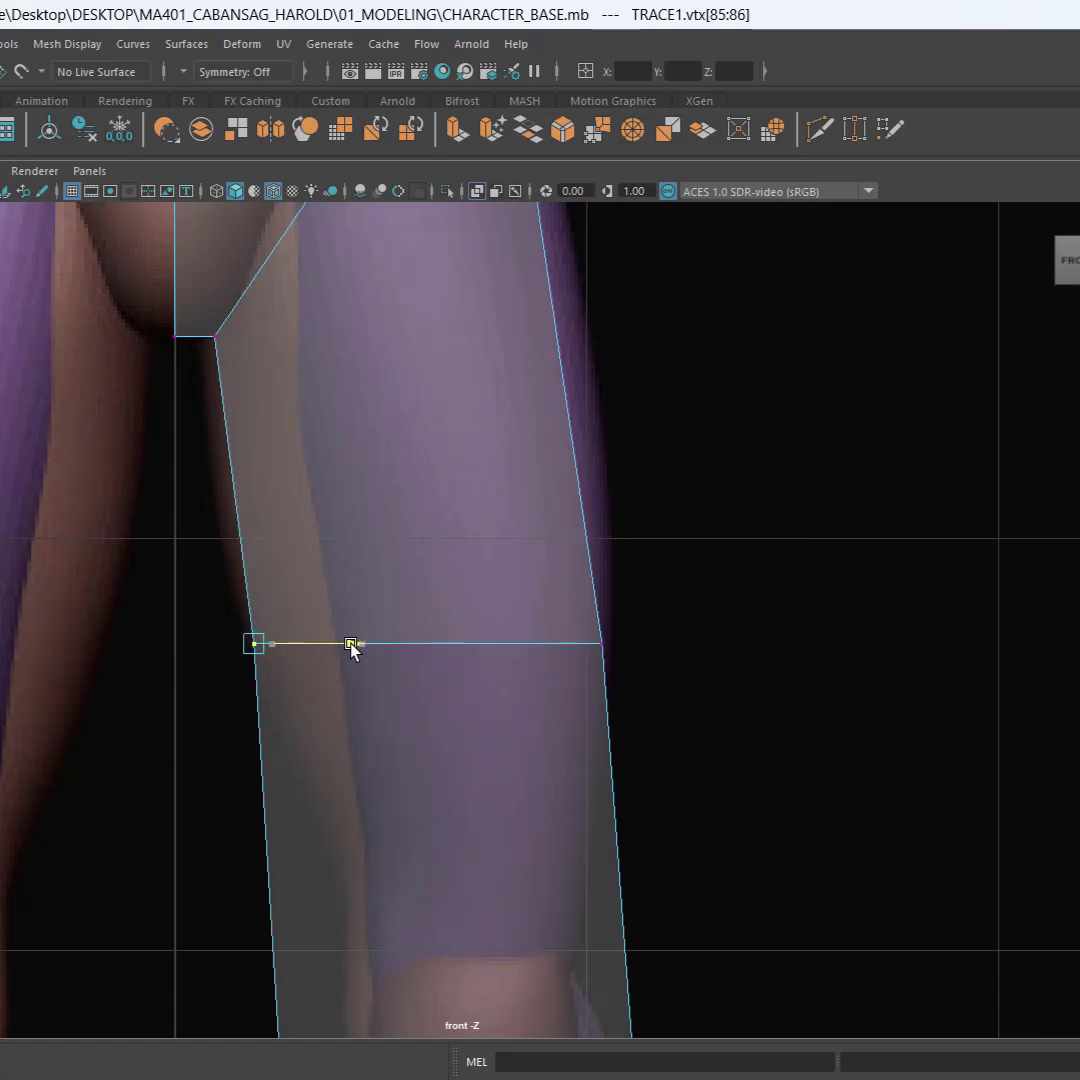
left_click_drag(806, 556, 590, 662)
left_click_drag(689, 648, 692, 648)
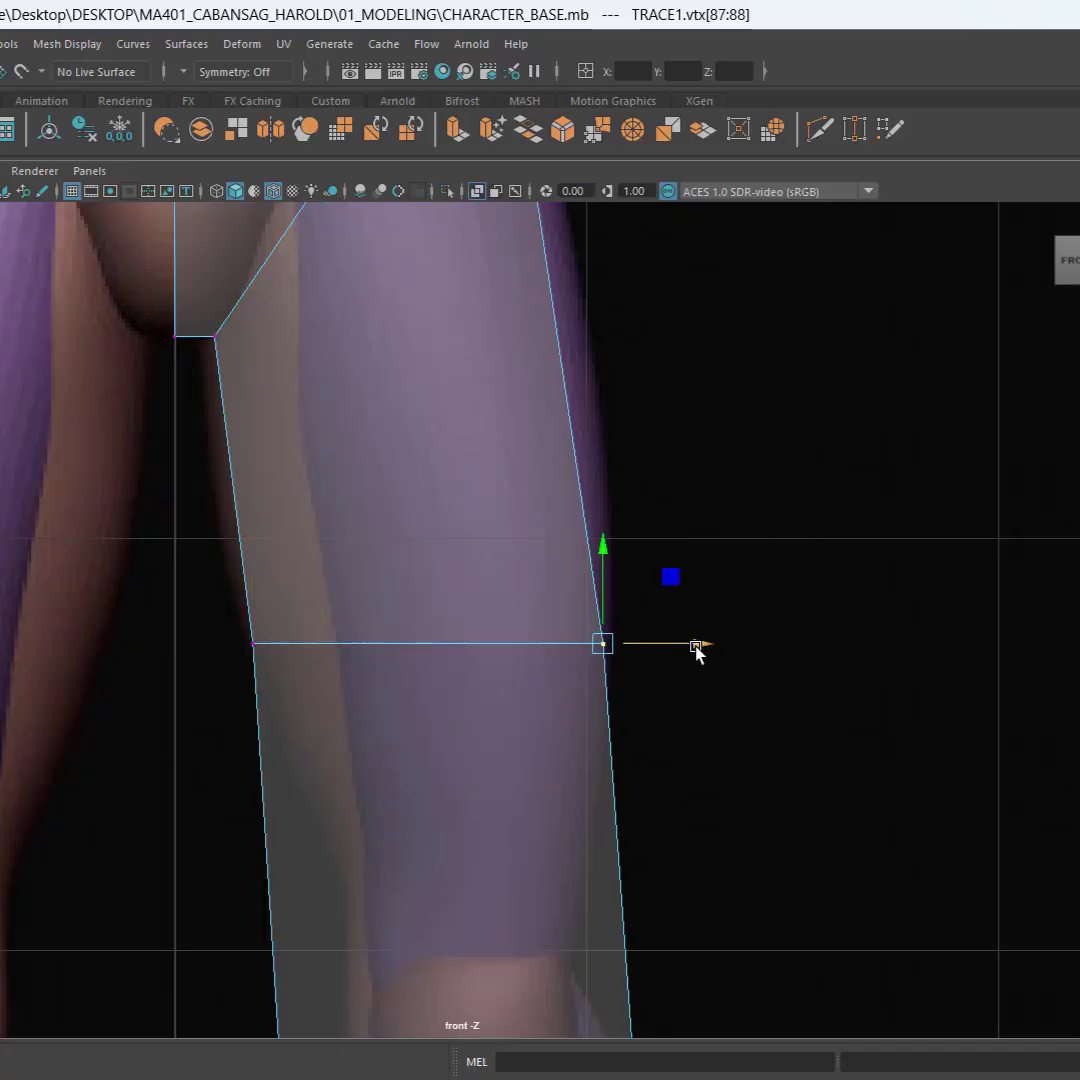
Step: Move the four knee rows up to the reference knee and scale them narrower horizontally
middle_click_drag(806, 766, 798, 297, "alt")
left_click_drag(809, 514, 199, 890)
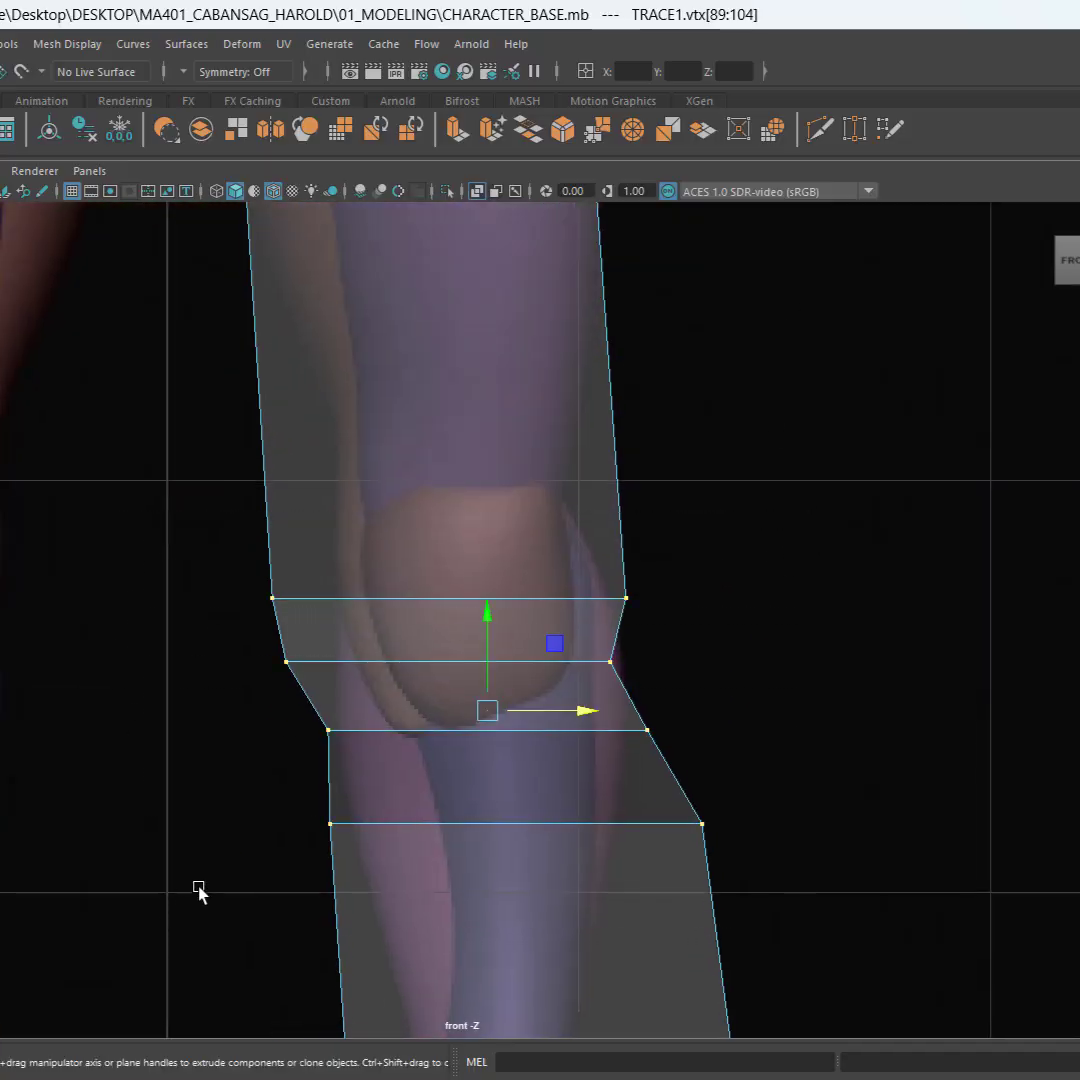
left_click_drag(487, 640, 514, 540)
key("r")
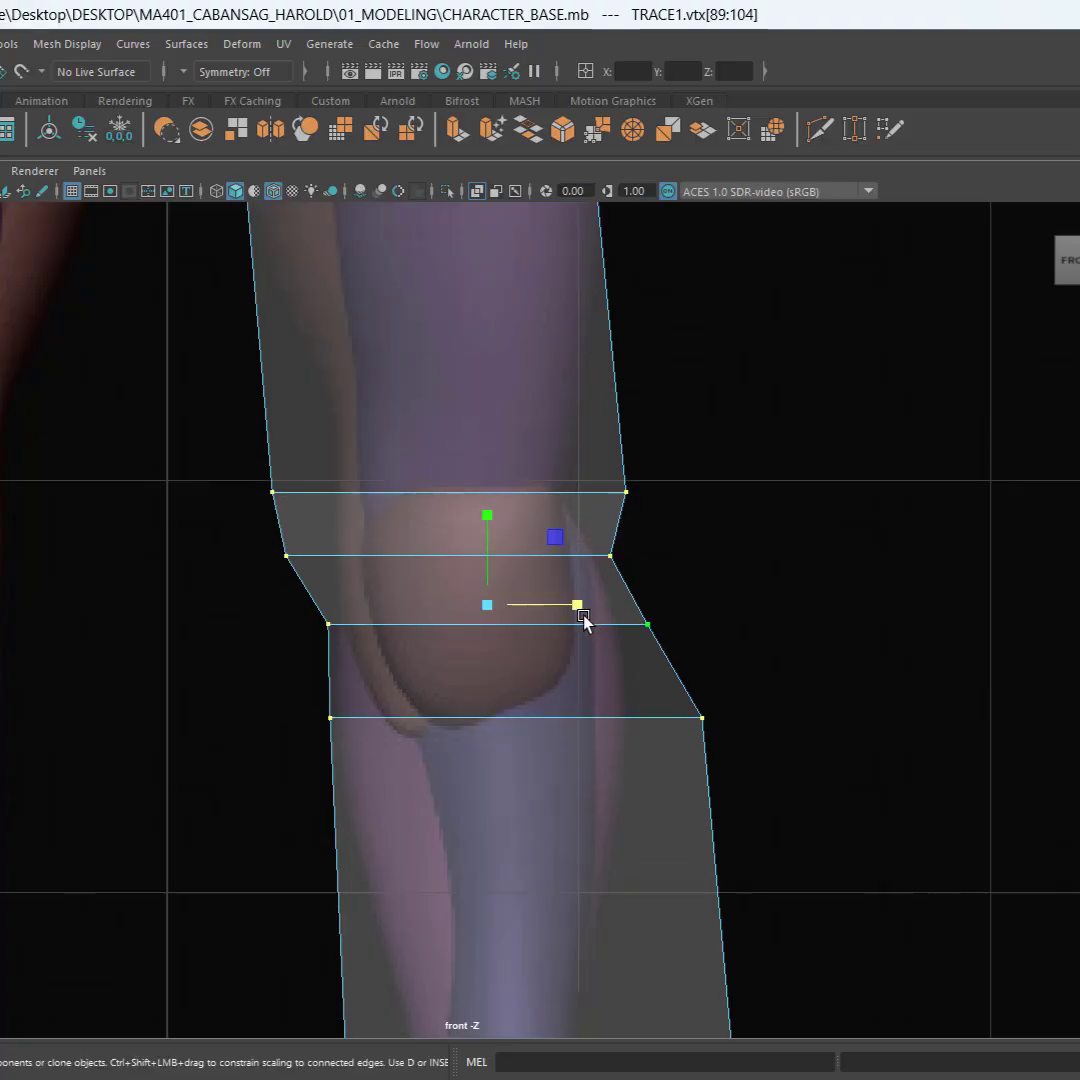
left_click_drag(583, 620, 535, 625)
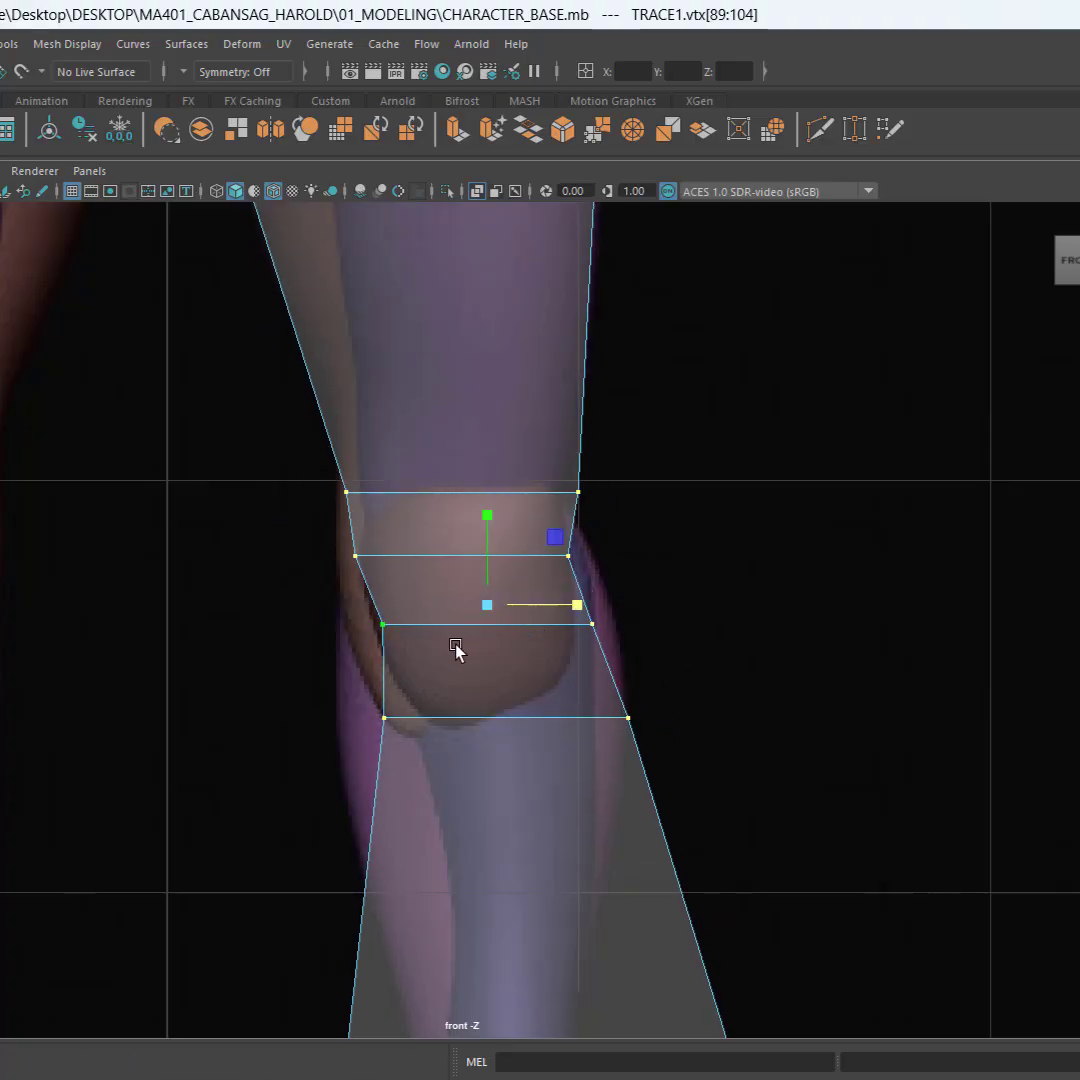
Step: Move the inner ends of the lower three knee rows horizontally to the reference knee's inner edge
key("w")
left_click_drag(387, 580, 410, 568)
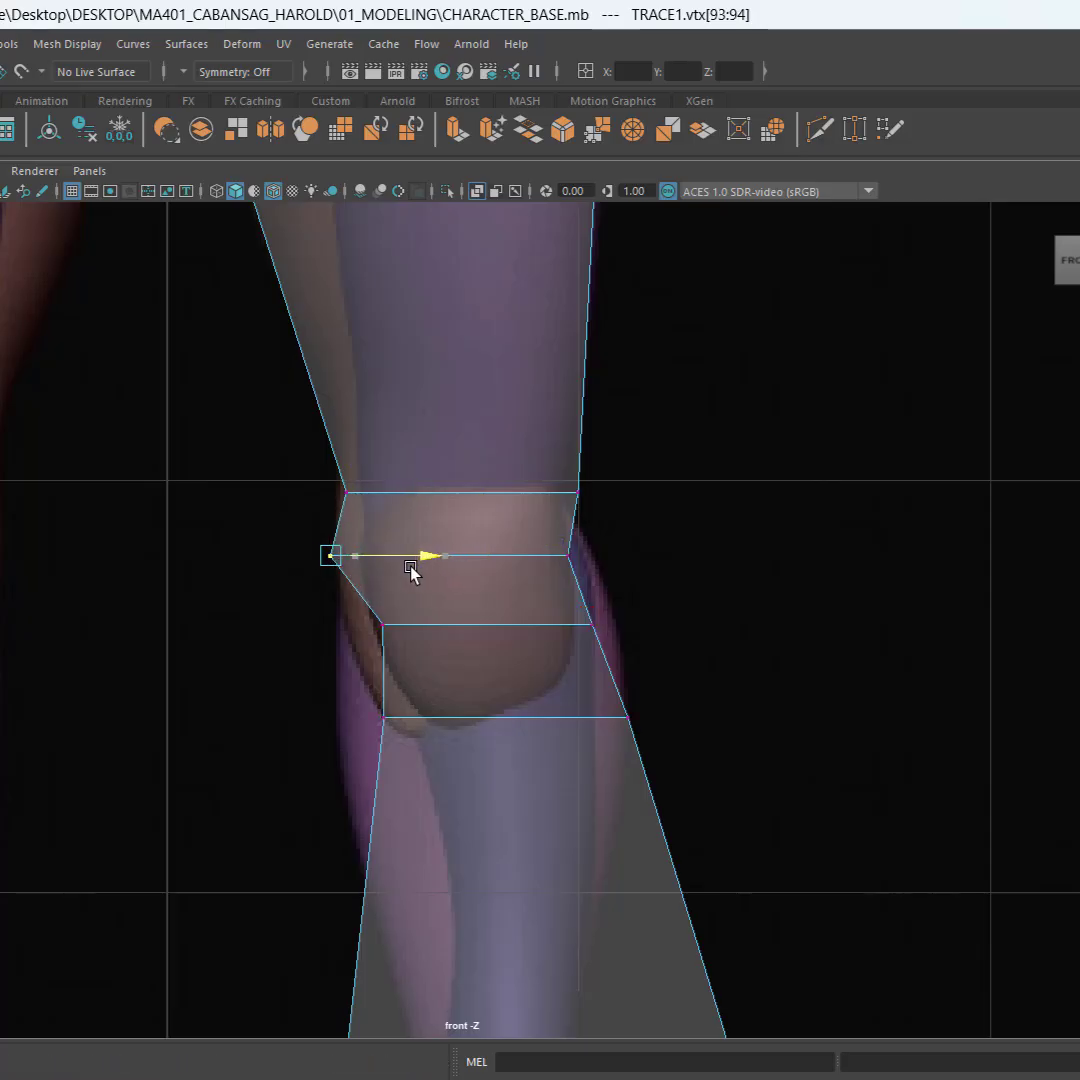
left_click_drag(253, 607, 411, 635)
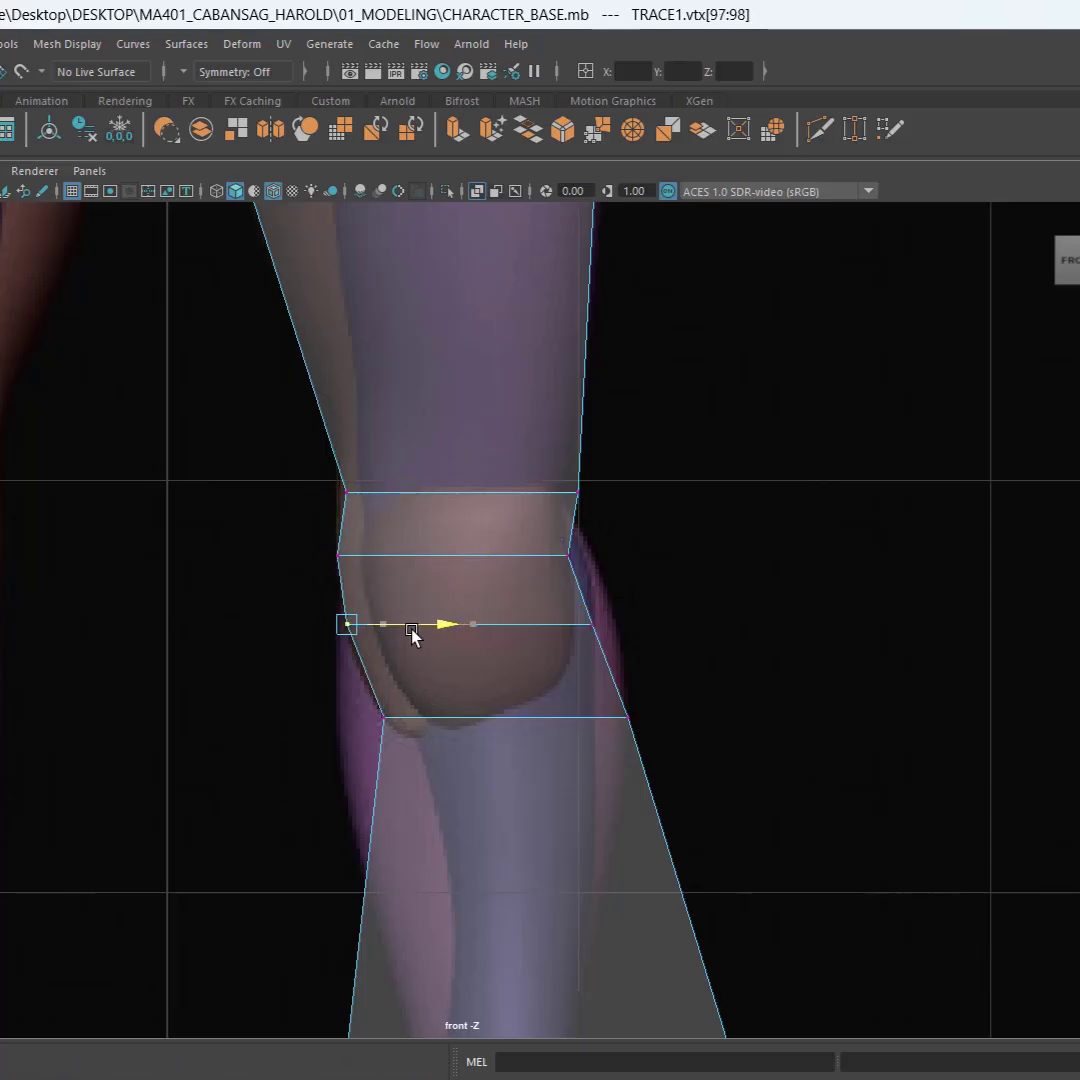
left_click_drag(276, 697, 417, 719)
Step: Align the outer ends of the lower three knee rows horizontally with the reference leg's outer edge
left_click_drag(758, 704, 575, 759)
left_click_drag(716, 717, 712, 716)
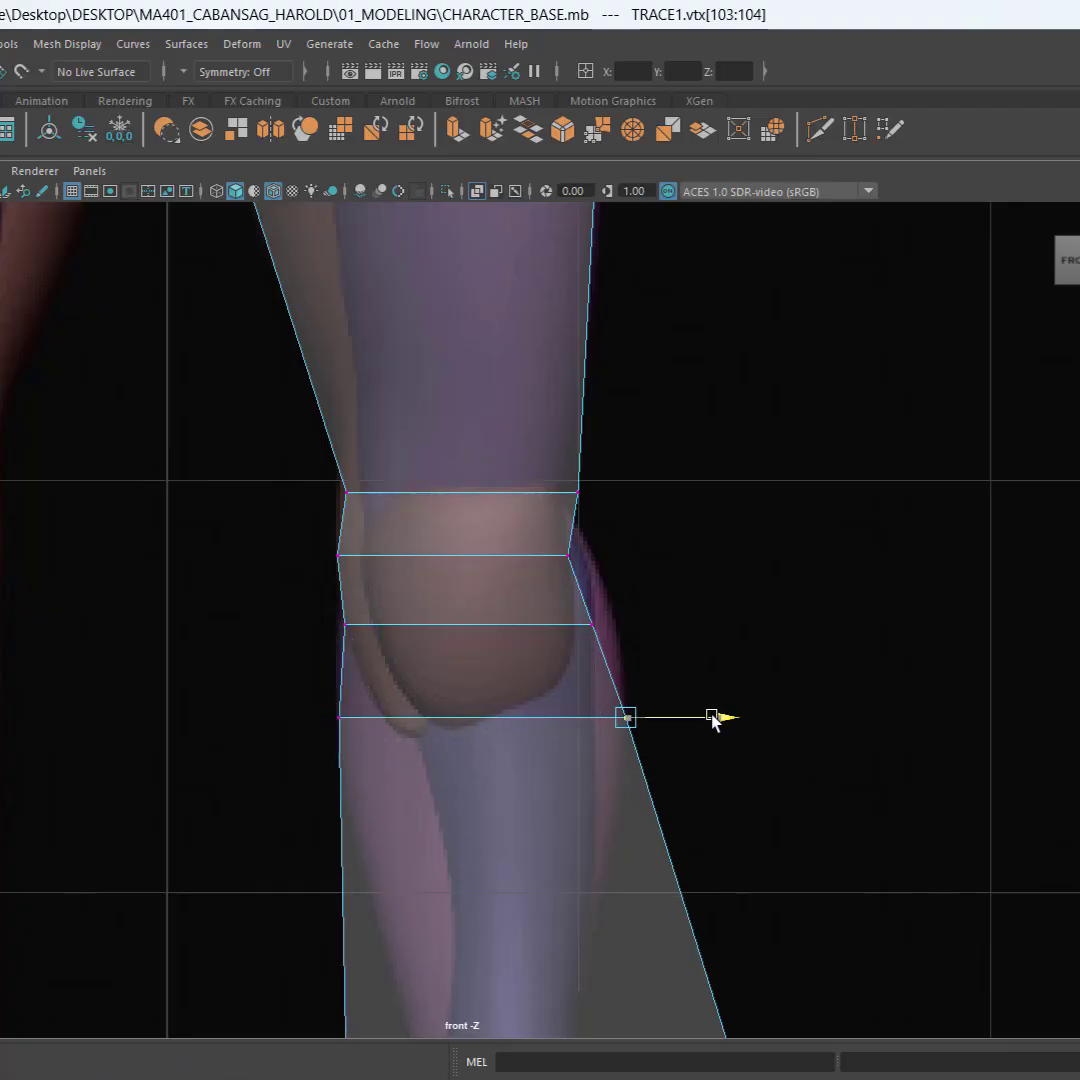
left_click_drag(718, 506, 536, 650)
left_click_drag(658, 586, 595, 615)
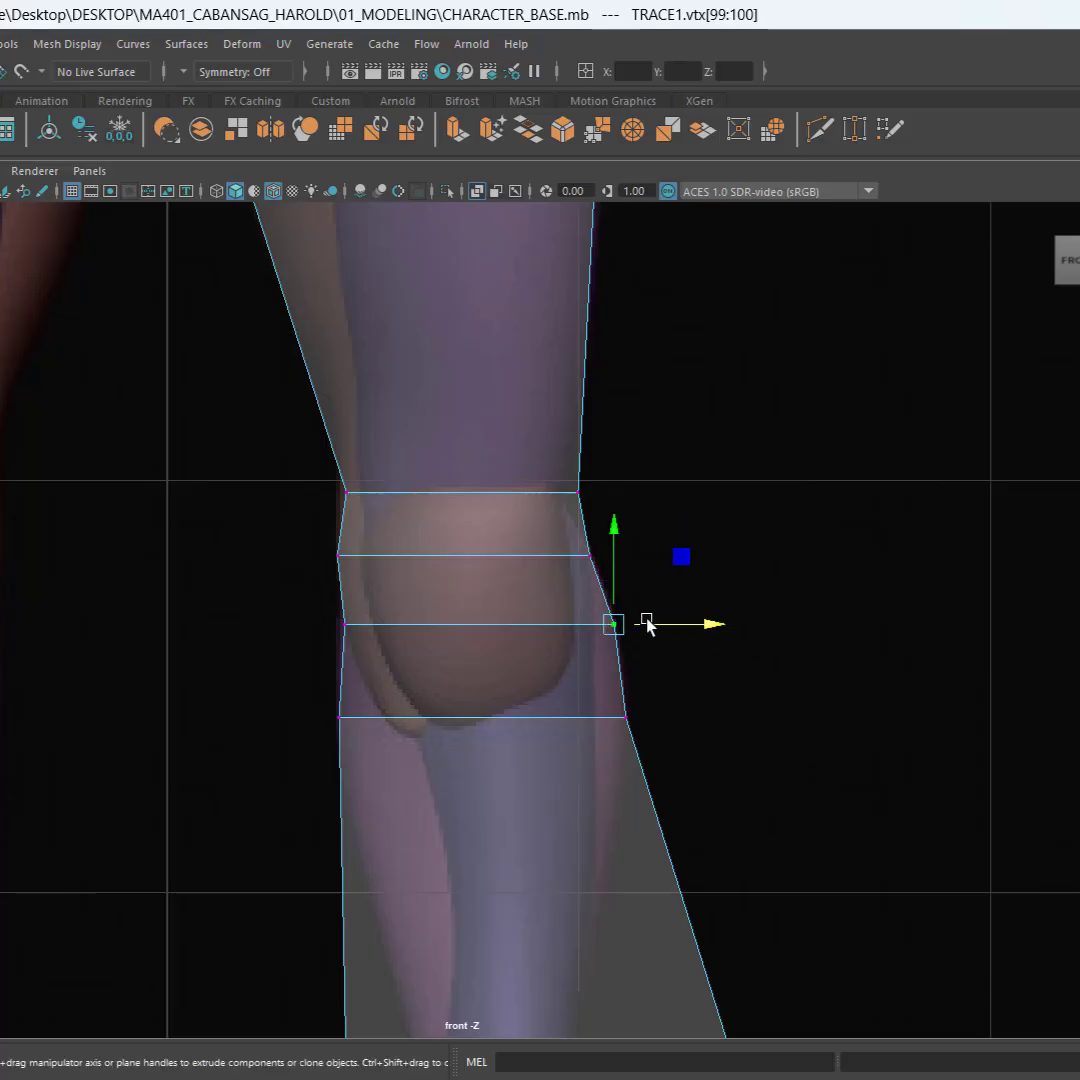
Step: Move the inner and outer ends of the mid-shin row inward to the reference lower leg's edges
middle_click_drag(763, 818, 762, 347, "alt")
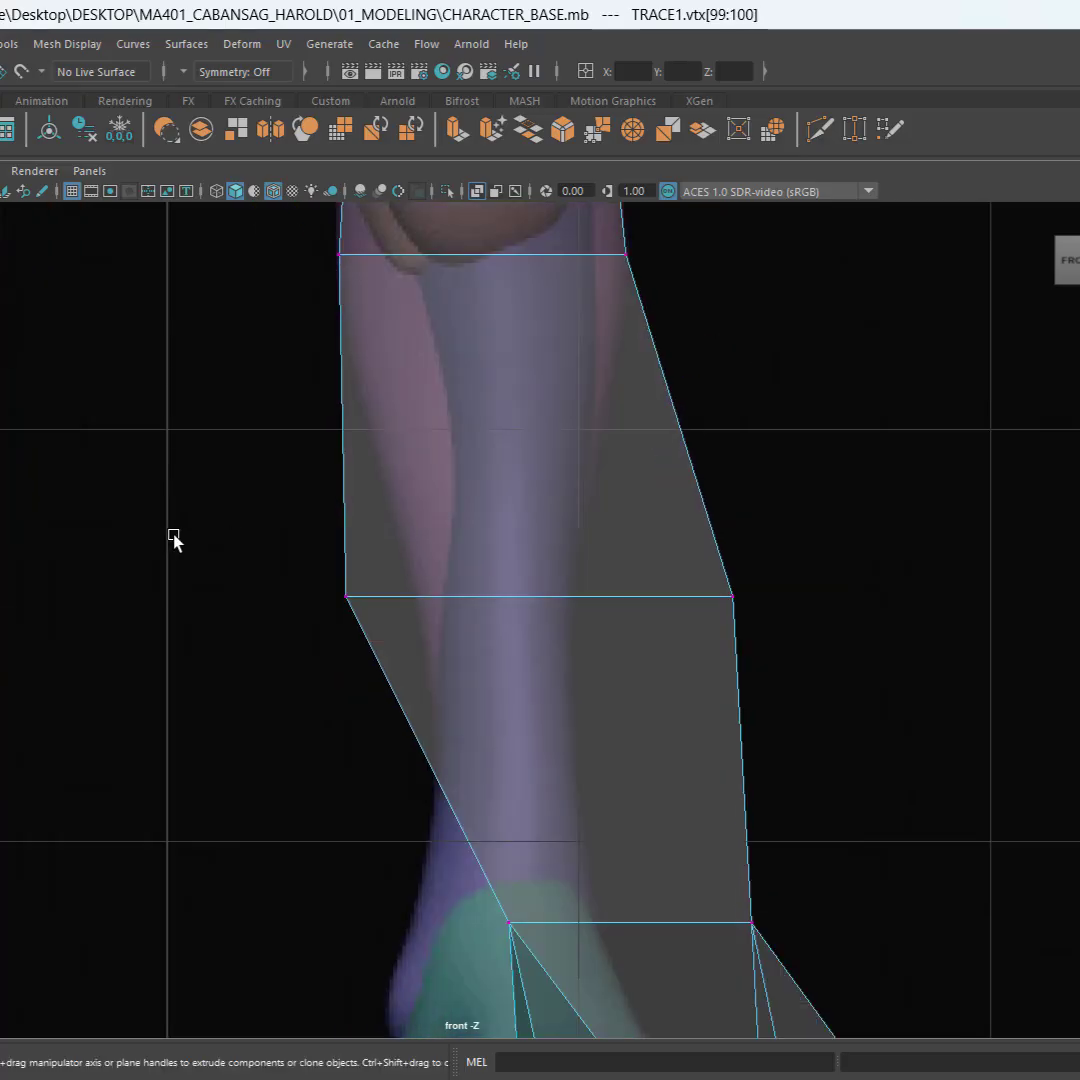
left_click_drag(174, 540, 511, 600)
left_click_drag(916, 513, 630, 650)
left_click_drag(810, 600, 655, 627)
Step: Move all ankle and foot vertices together horizontally toward the body's centre, over the reference foot
middle_click_drag(758, 776, 750, 386, "alt")
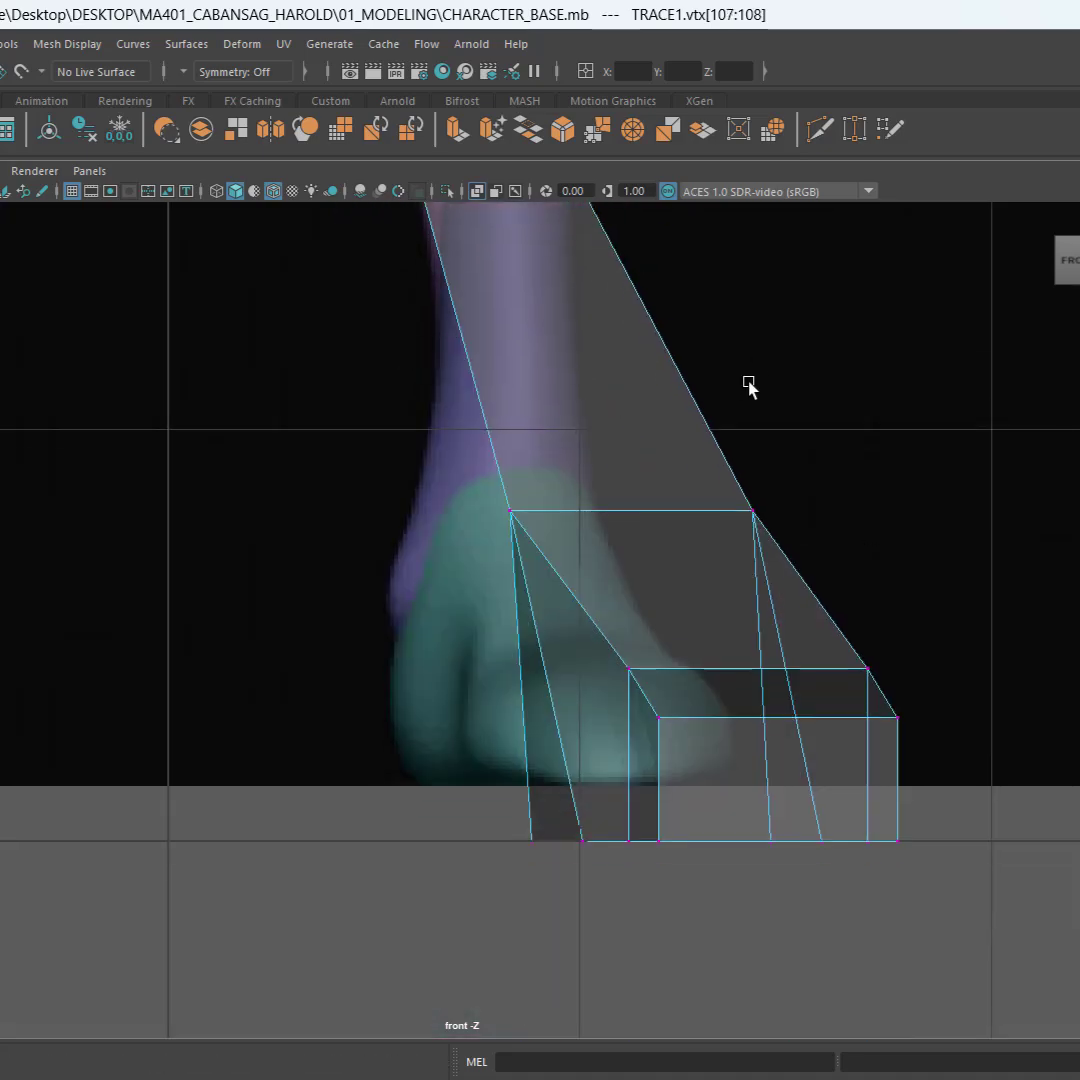
left_click_drag(321, 436, 879, 893)
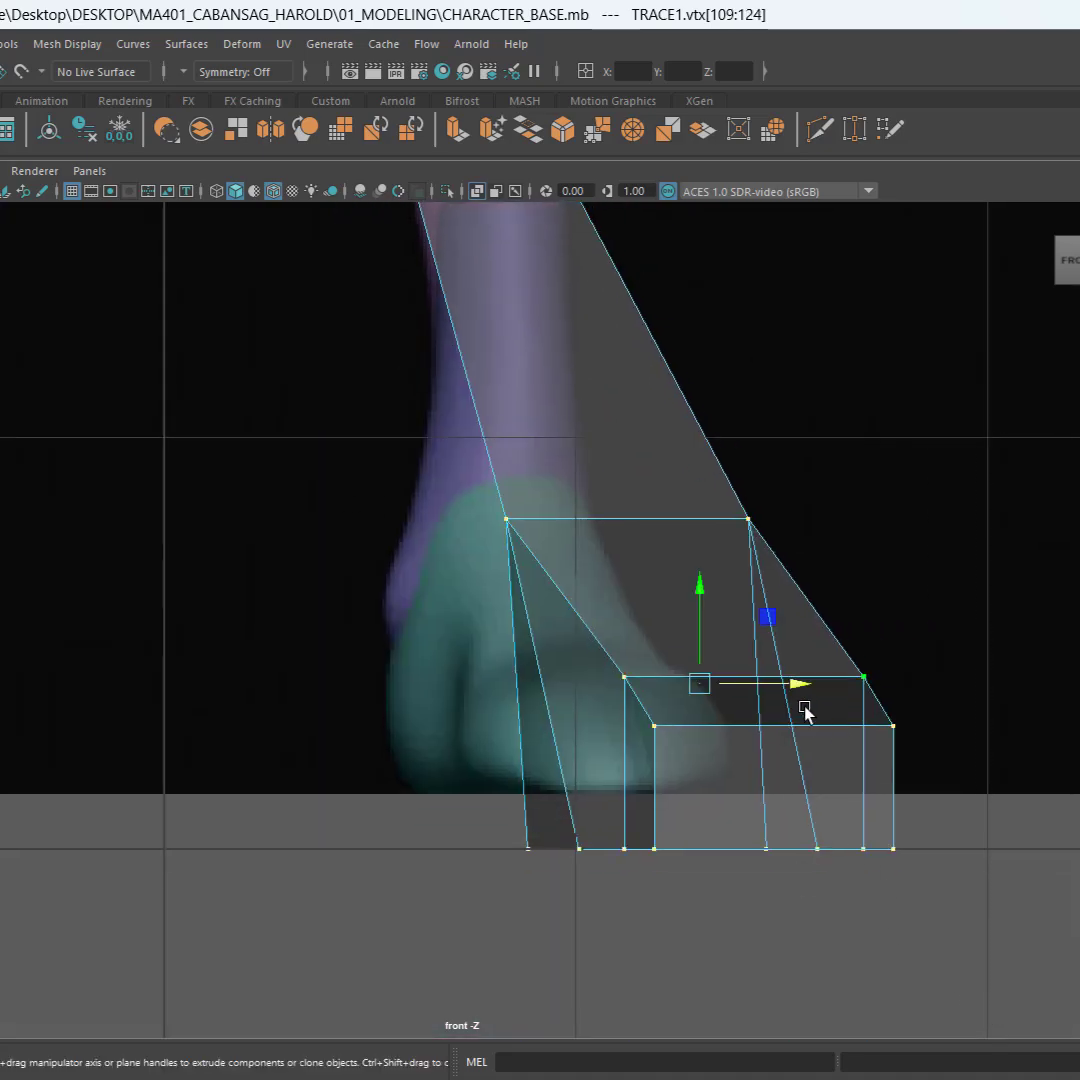
left_click_drag(792, 690, 686, 720)
scroll(686, 720, "down", 5)
middle_click_drag(557, 449, 564, 731, "alt")
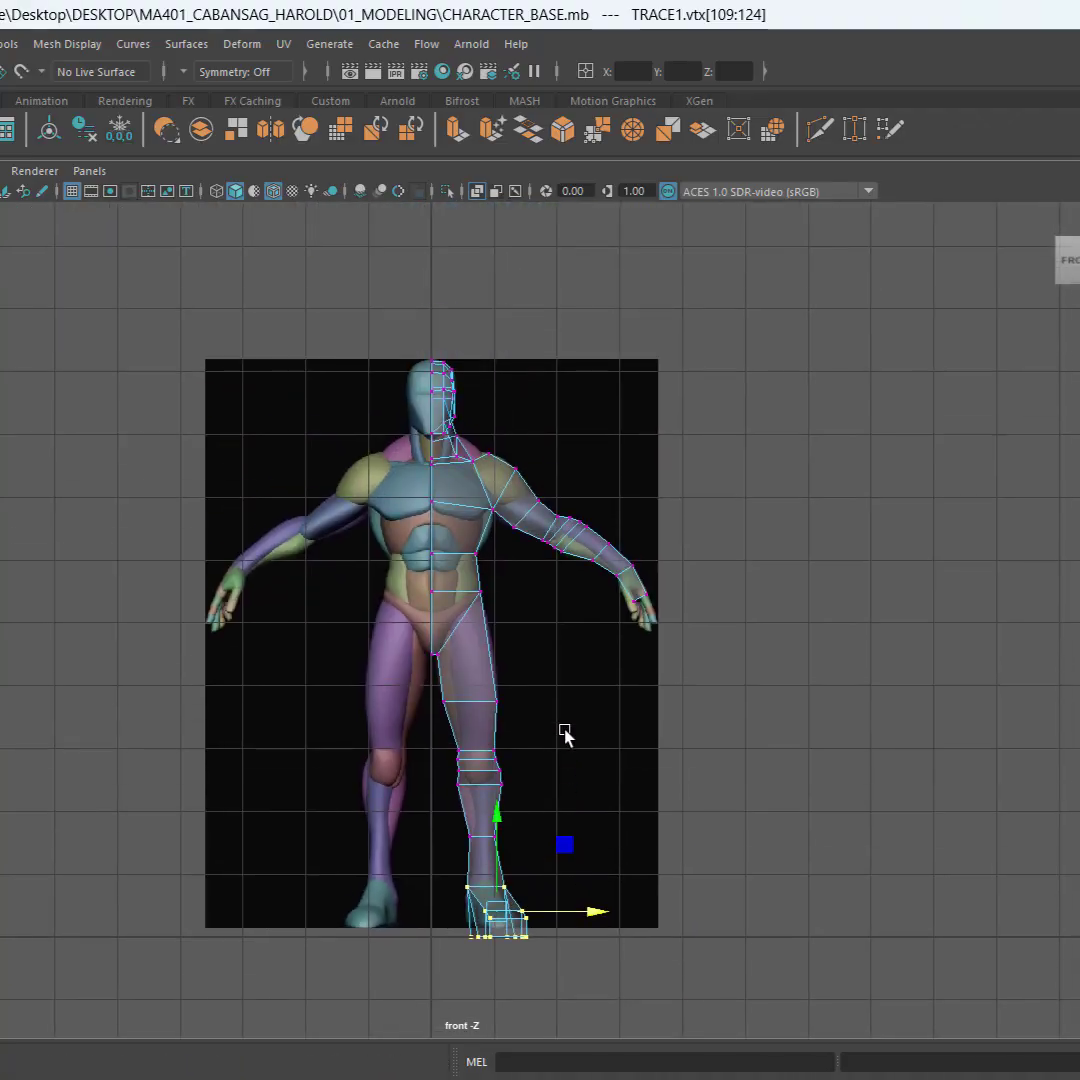
scroll(600, 506, "up", 2)
middle_click_drag(658, 708, 676, 421, "alt")
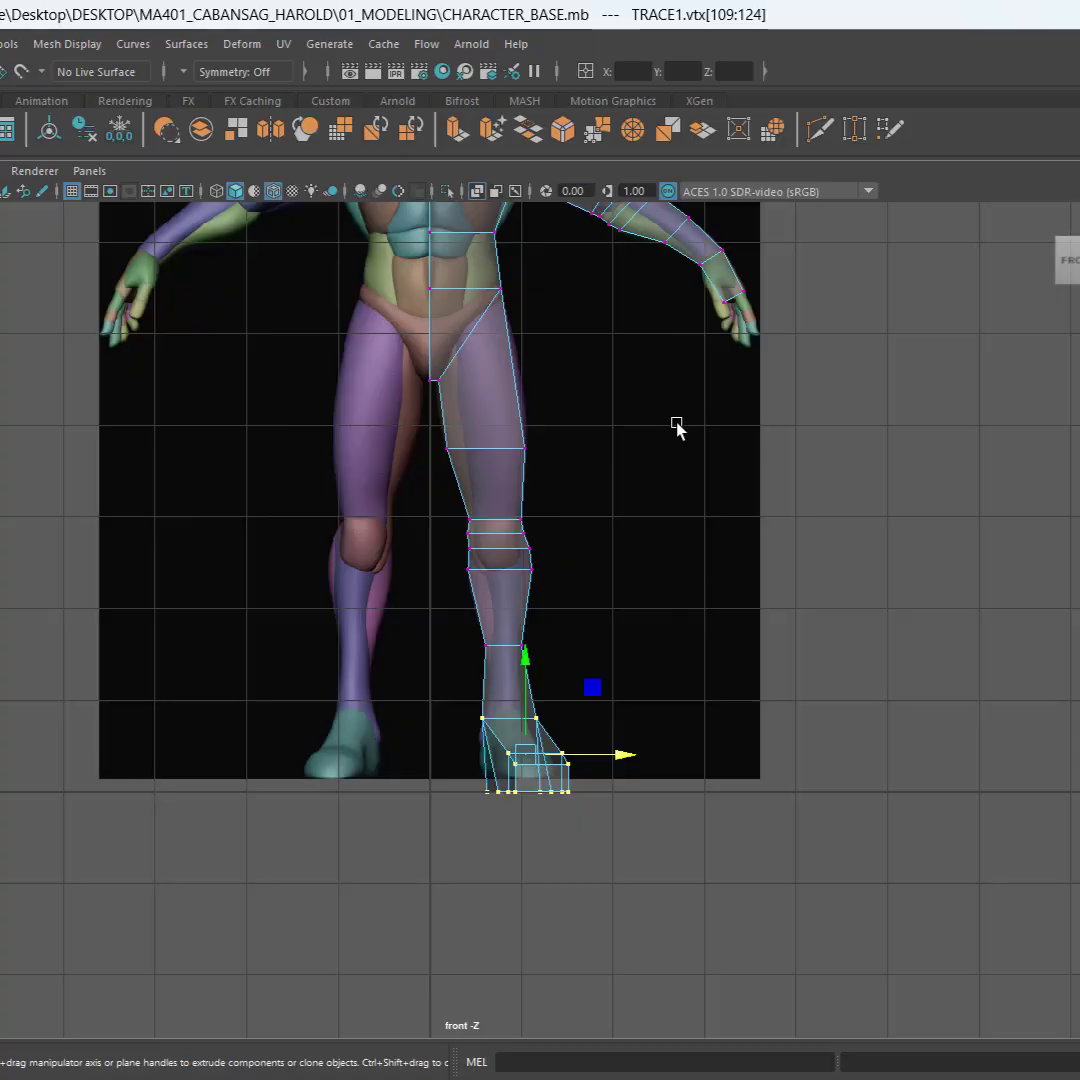
left_click(729, 530)
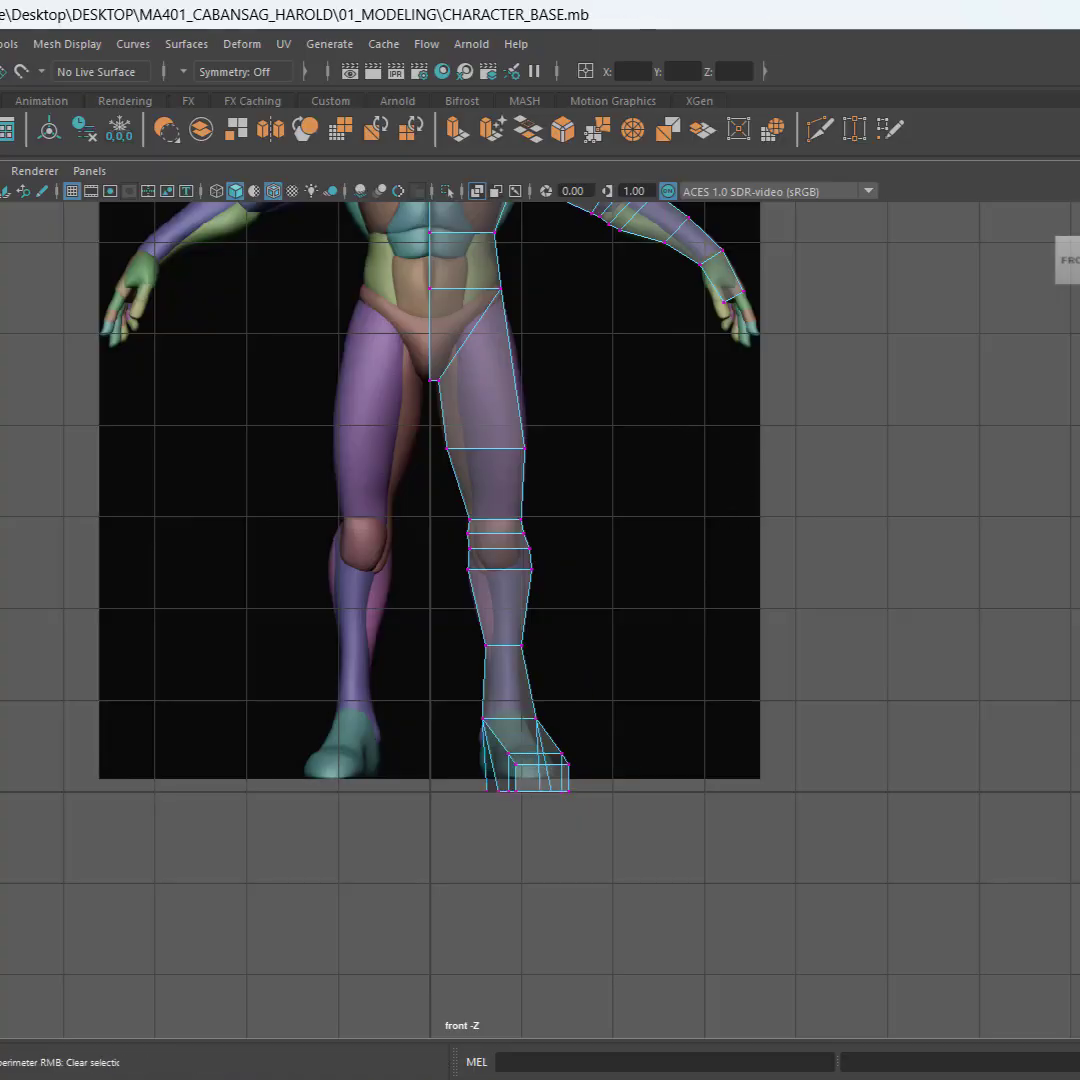
Step: Select the front, right side and back reference planes together and lower them until the figure's feet meet the ground line
left_click(639, 472)
key("space")
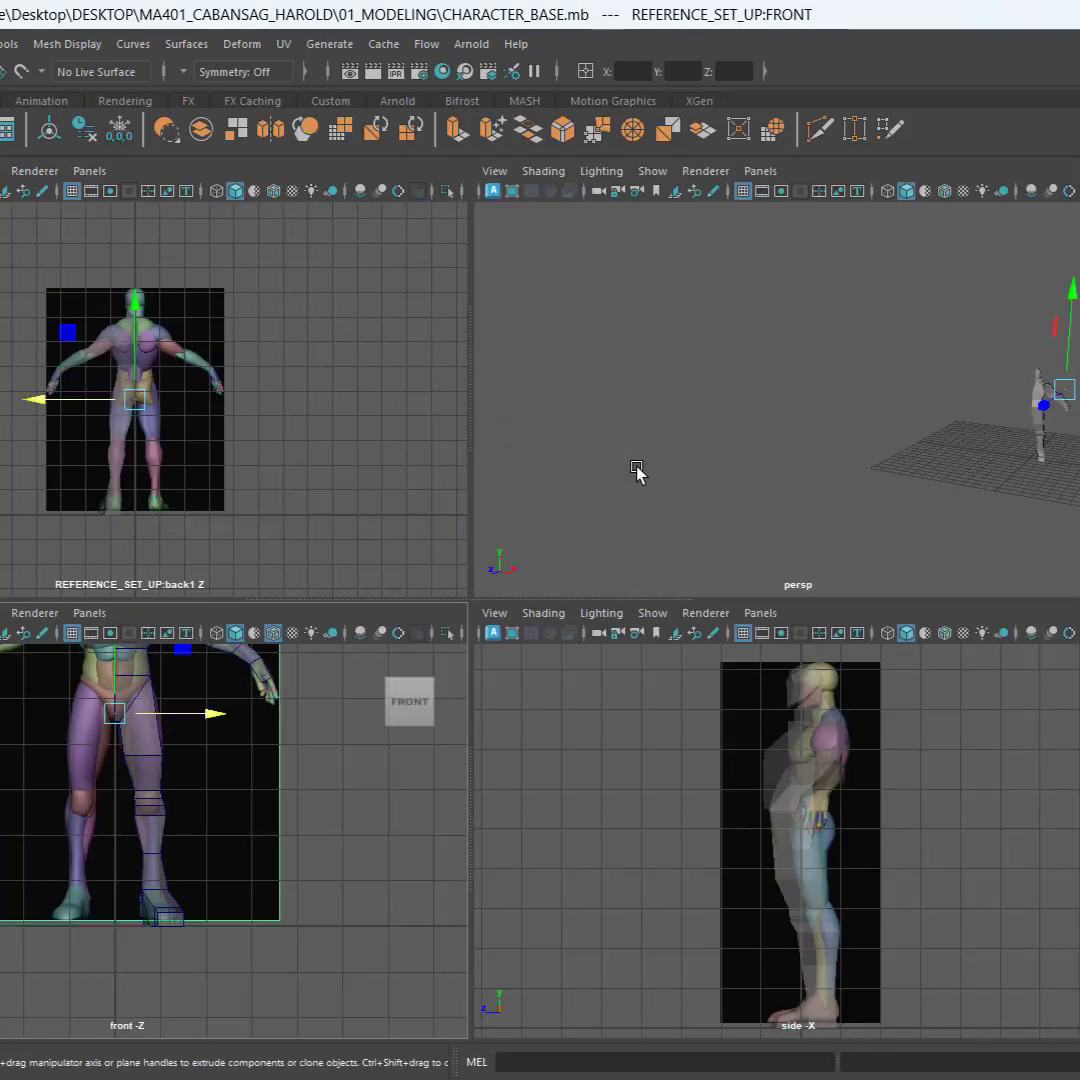
left_click(870, 767)
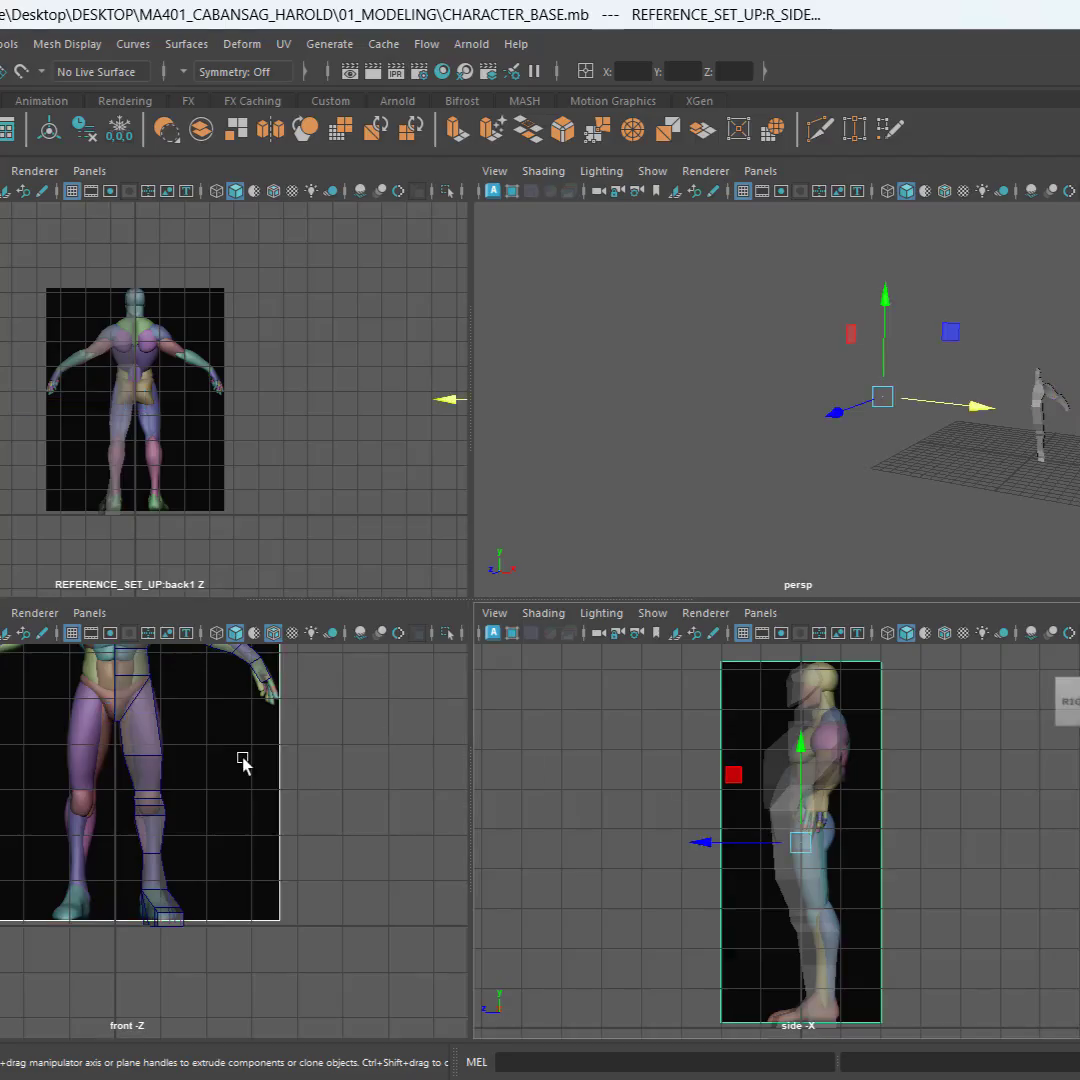
left_click(252, 774)
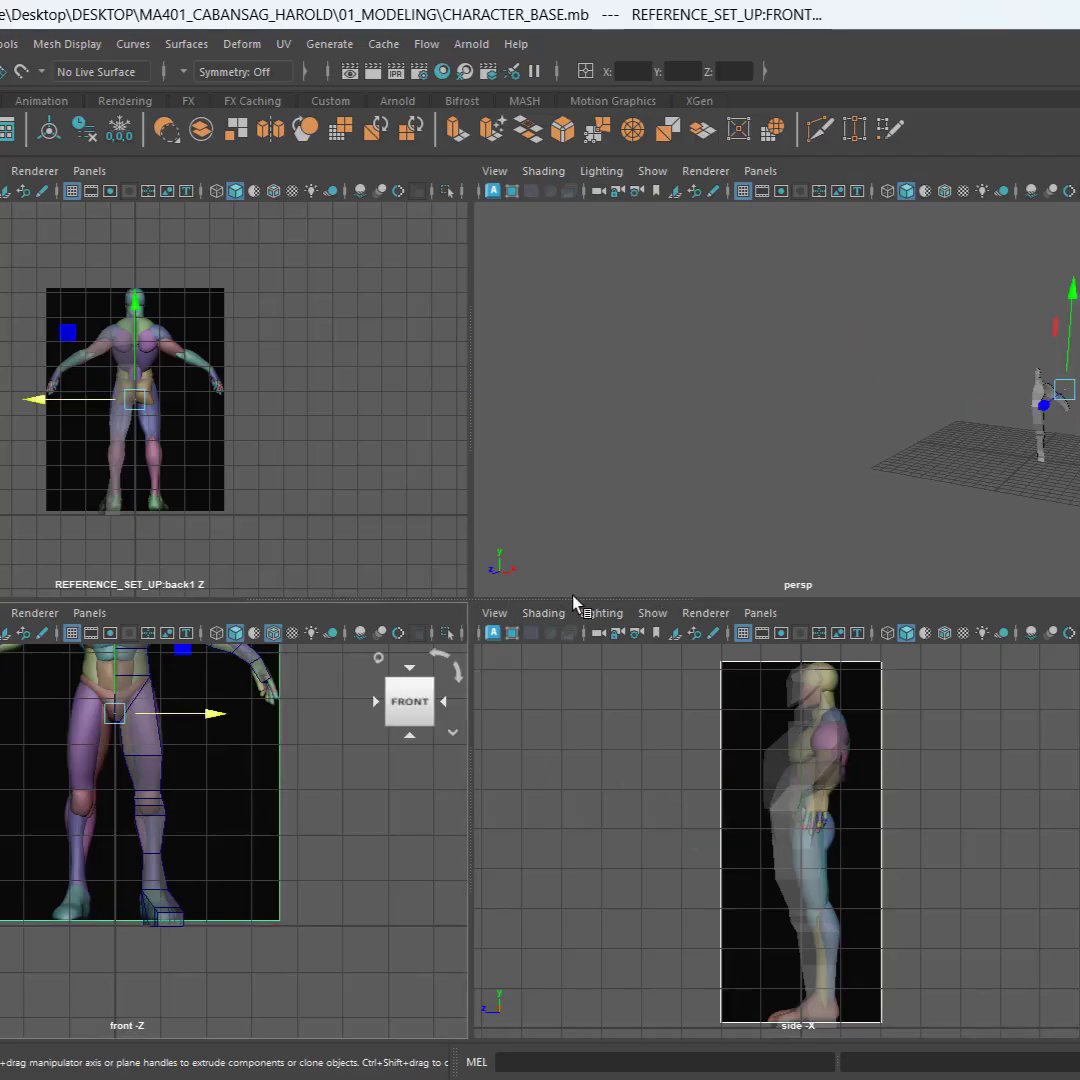
left_click(223, 304)
key("space")
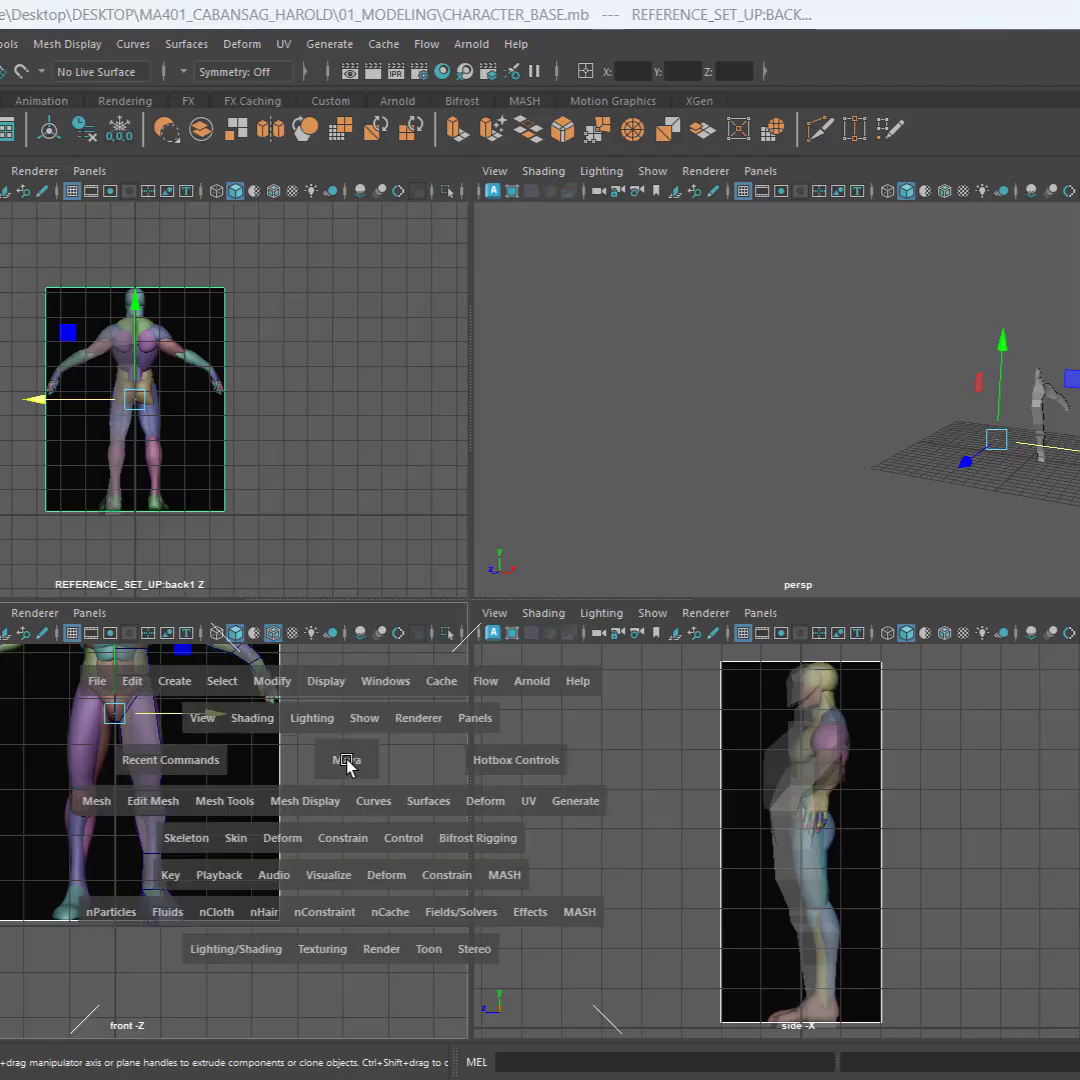
scroll(646, 766, "up", 5)
scroll(591, 682, "down", 3)
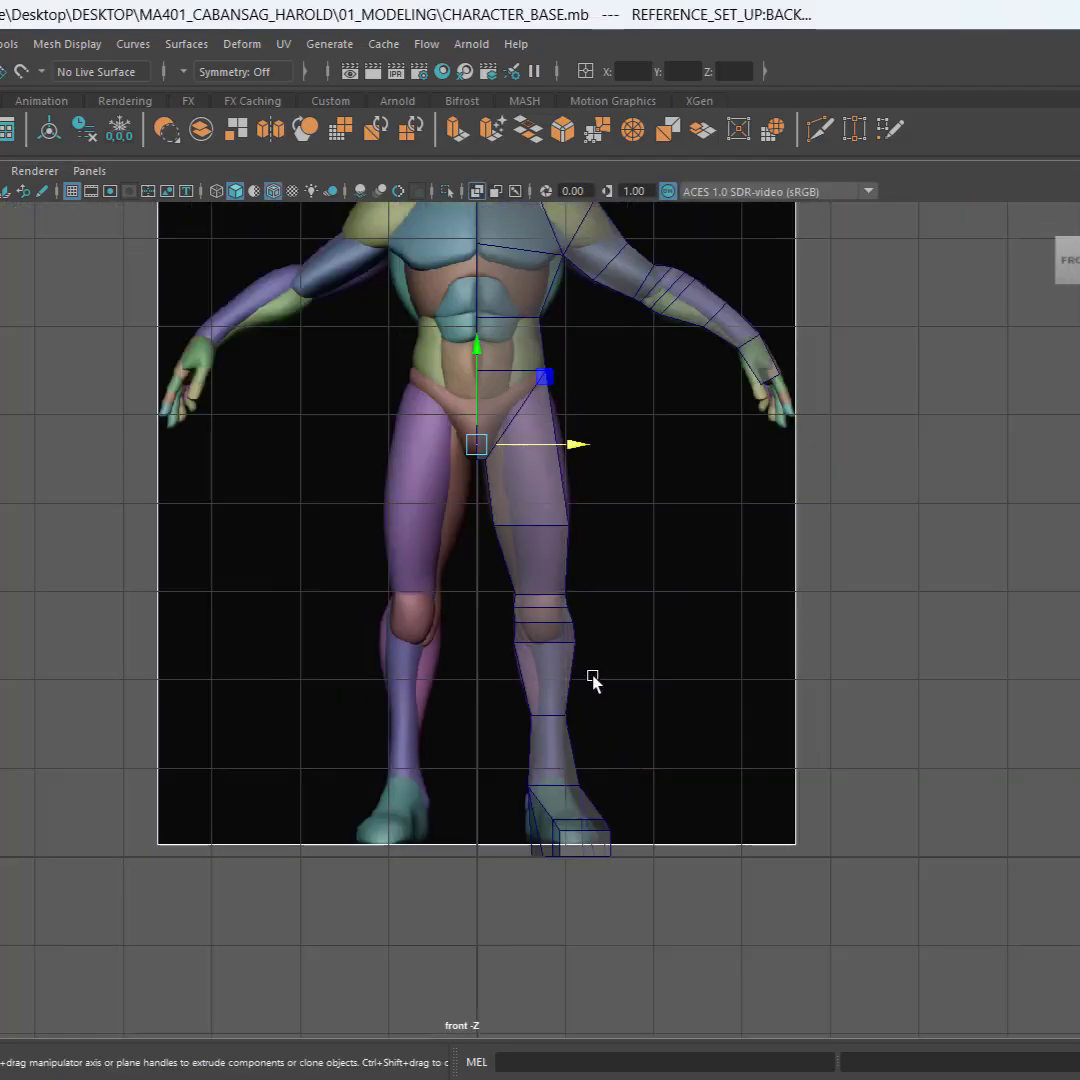
scroll(592, 680, "up", 3)
left_click_drag(475, 279, 476, 296)
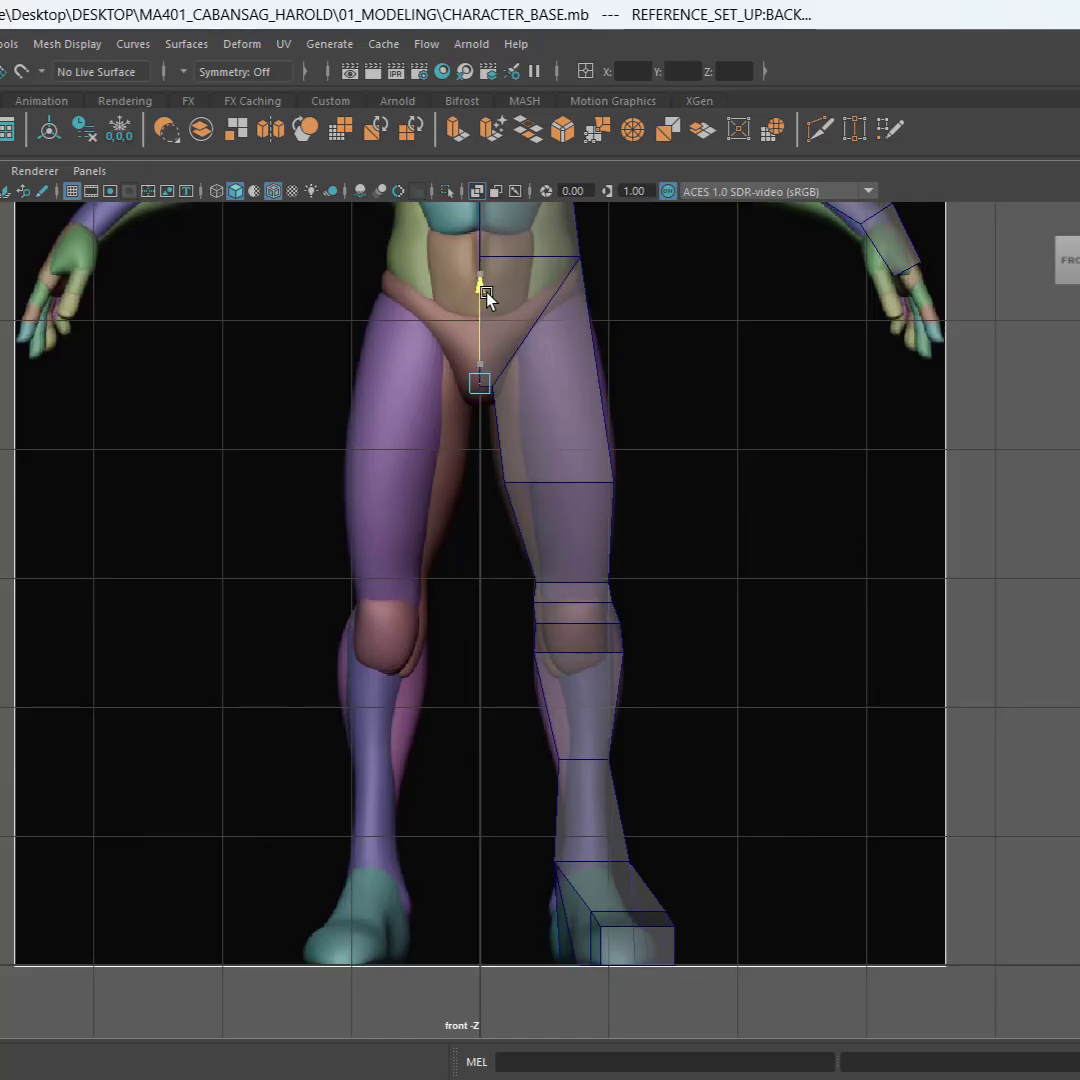
left_click(898, 480)
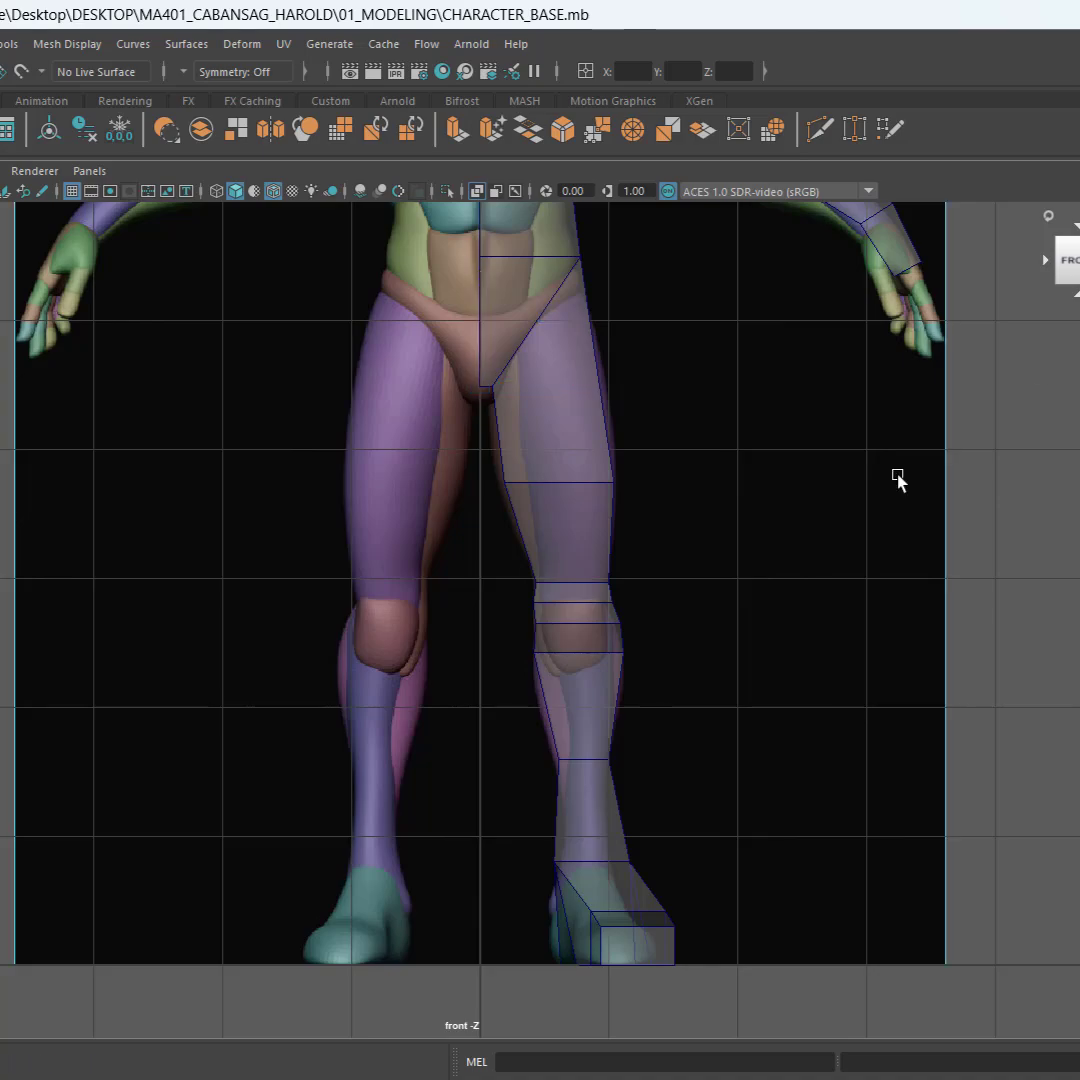
Step: In vertex mode, scale TRACE1's ankle row narrower horizontally and fit it to the reference ankle
key("F9")
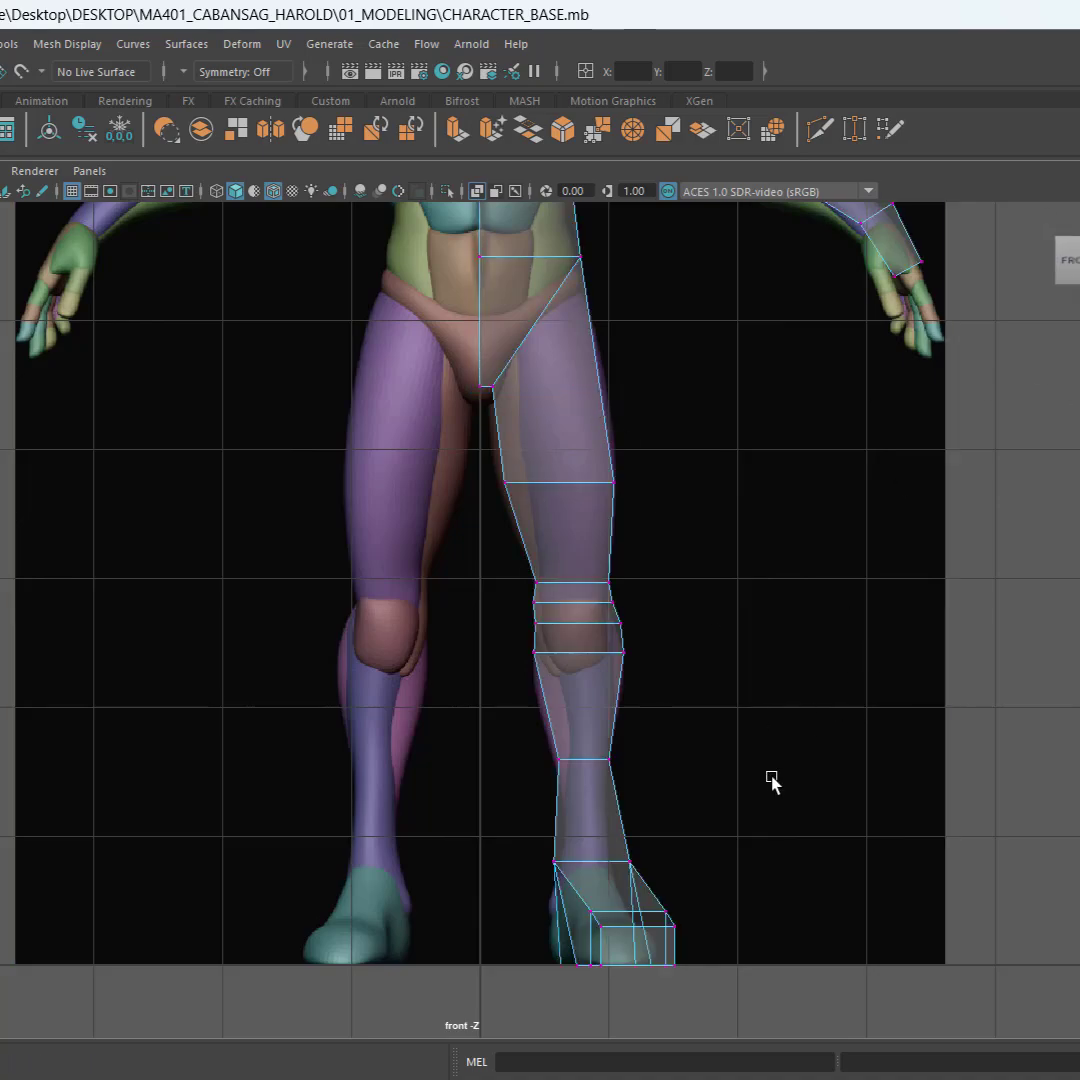
left_click_drag(733, 840, 501, 896)
scroll(650, 910, "up", 10)
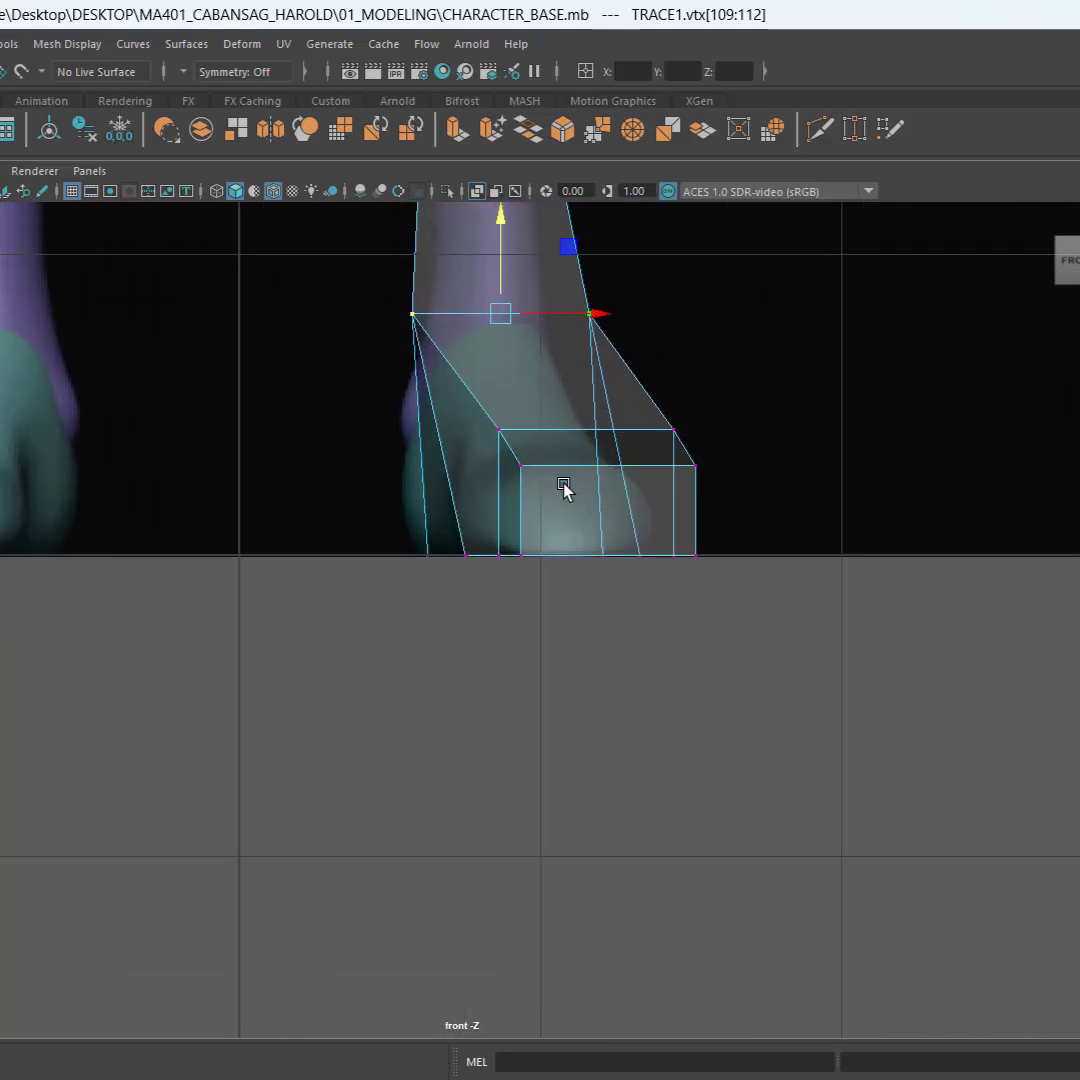
middle_click_drag(563, 487, 568, 518, "alt")
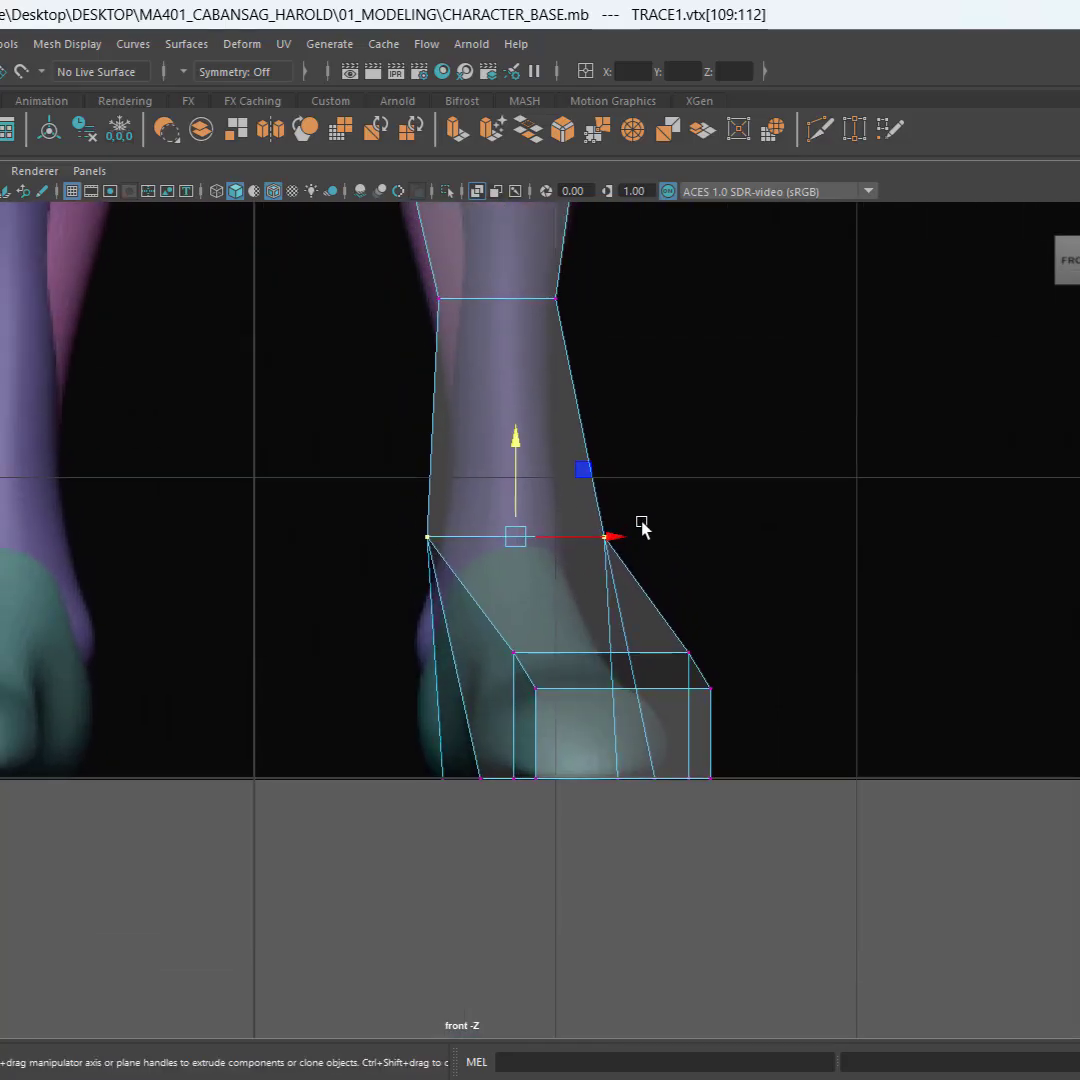
key("r")
left_click_drag(603, 541, 577, 545)
key("w")
Step: Move the inner end of the mid-shin row toward the body's centre to meet the reference calf's edge
middle_click_drag(680, 465, 704, 940, "alt")
left_click_drag(417, 704, 521, 779)
middle_click_drag(633, 879, 556, 655, "alt")
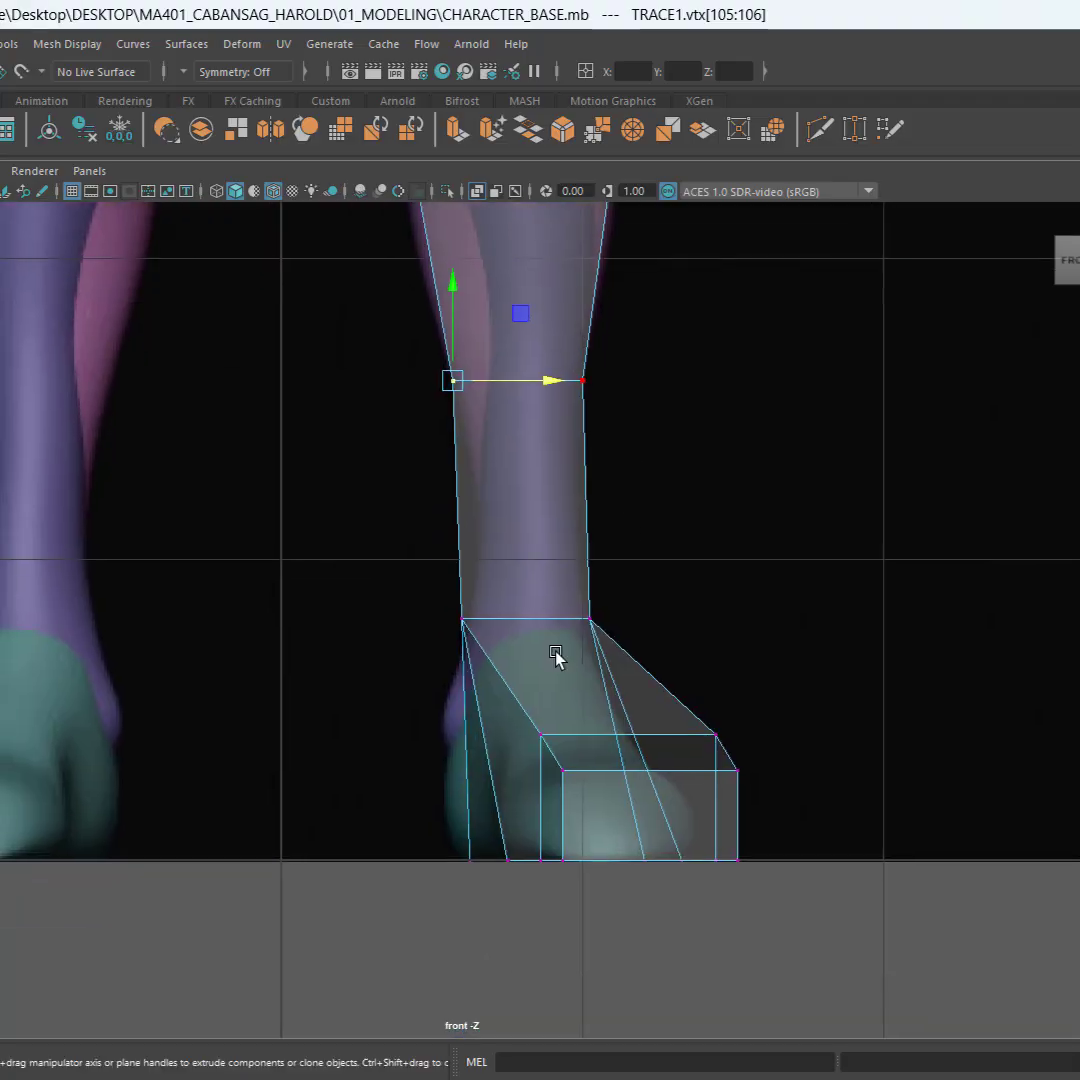
Step: Move the foot's inner side toward the body's centre to the reference heel's edge, keeping the ankle's inner end on the reference ankle
left_click_drag(461, 958, 580, 972)
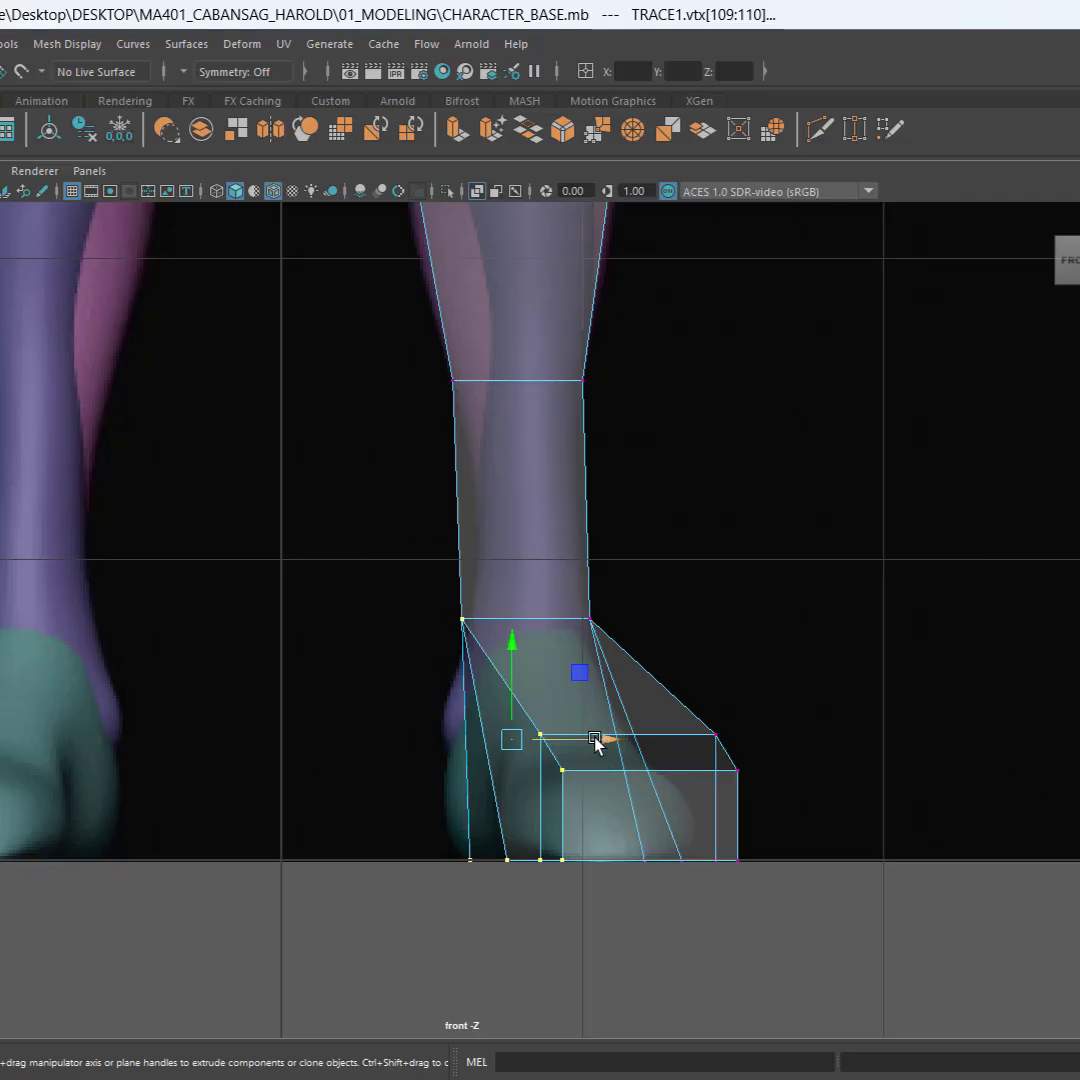
left_click_drag(595, 741, 579, 755)
left_click_drag(393, 569, 541, 627)
left_click(790, 665)
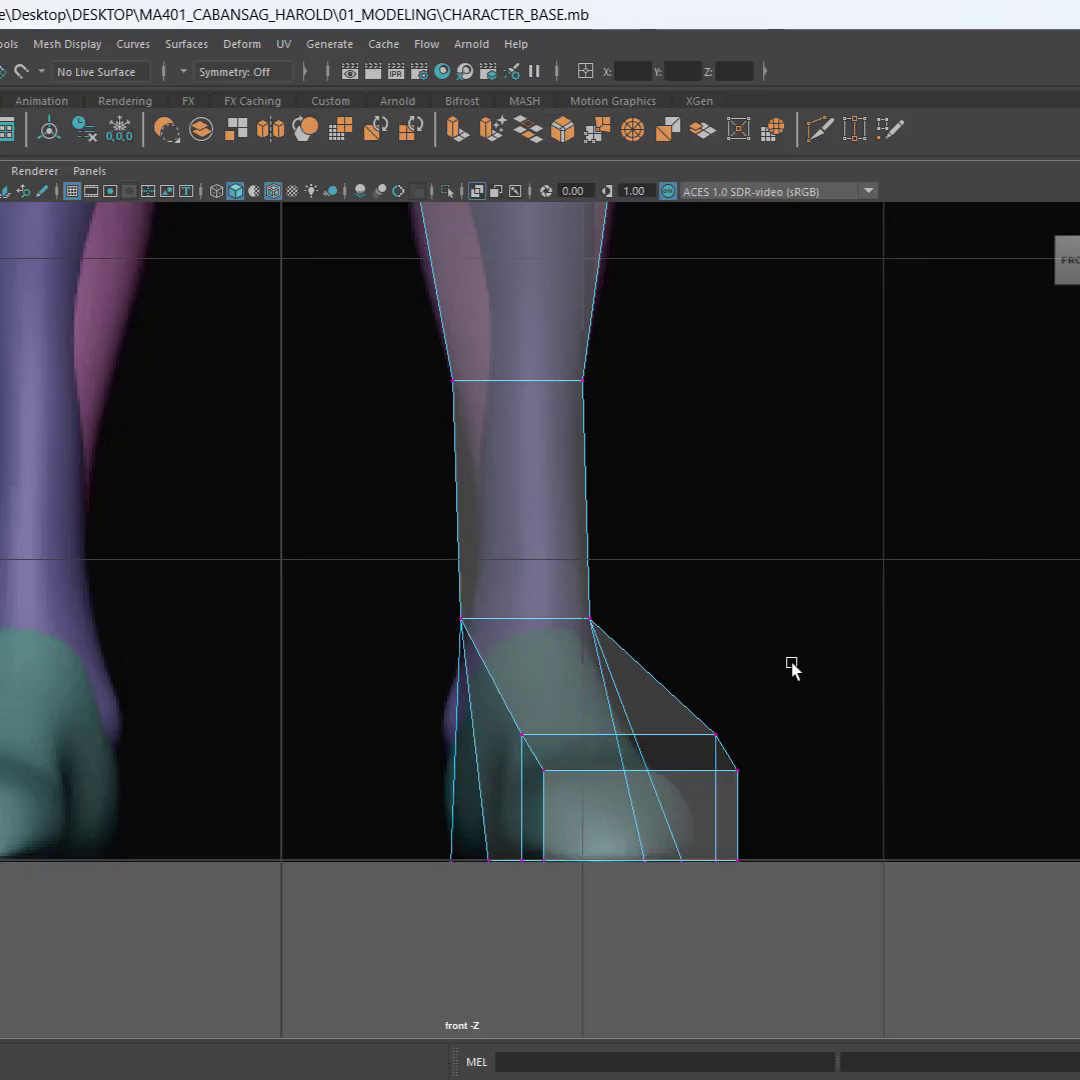
Step: Move all outer-side foot vertices below the ankle inward, closer to the reference foot's outer edge
left_click_drag(648, 937, 648, 937)
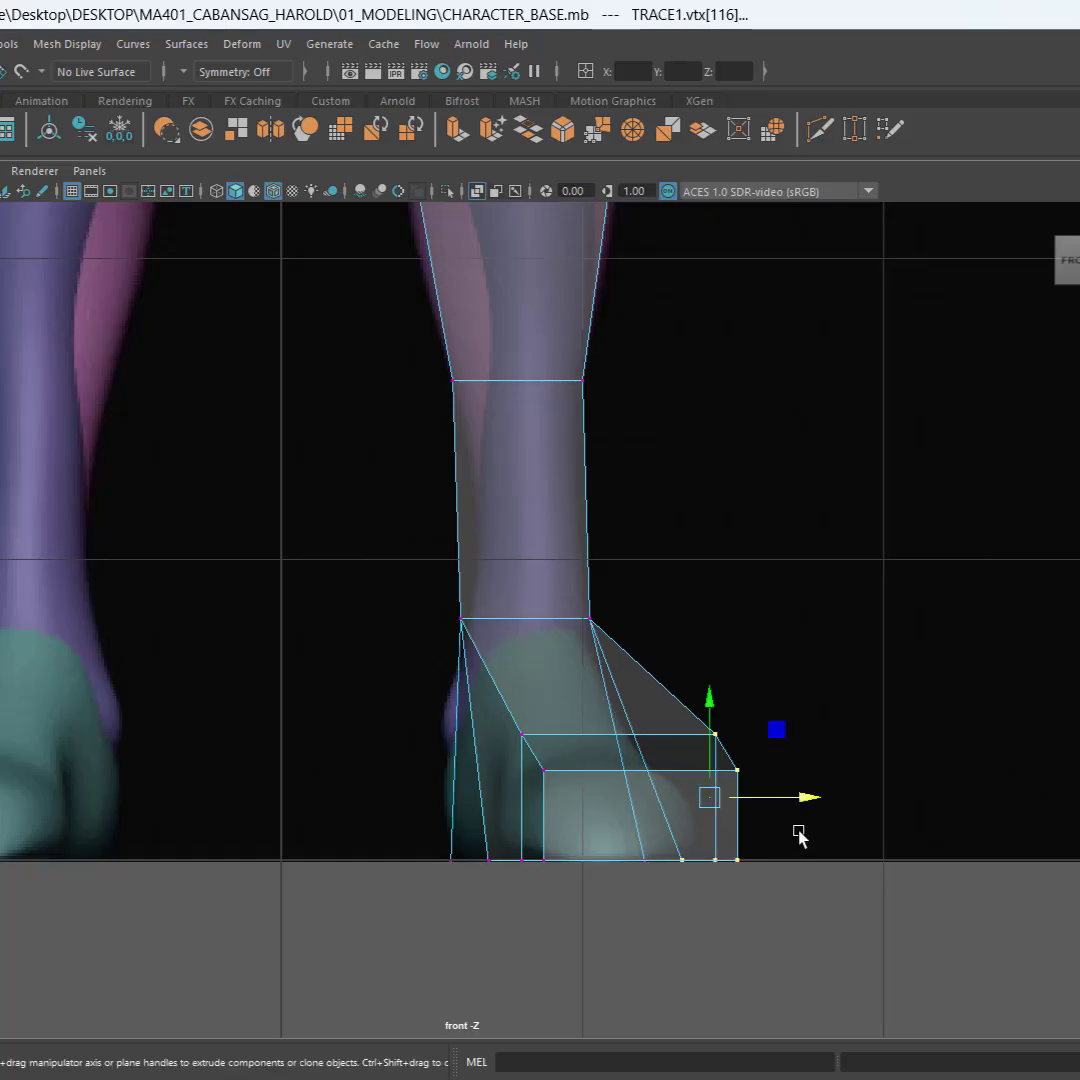
left_click_drag(716, 903, 600, 950)
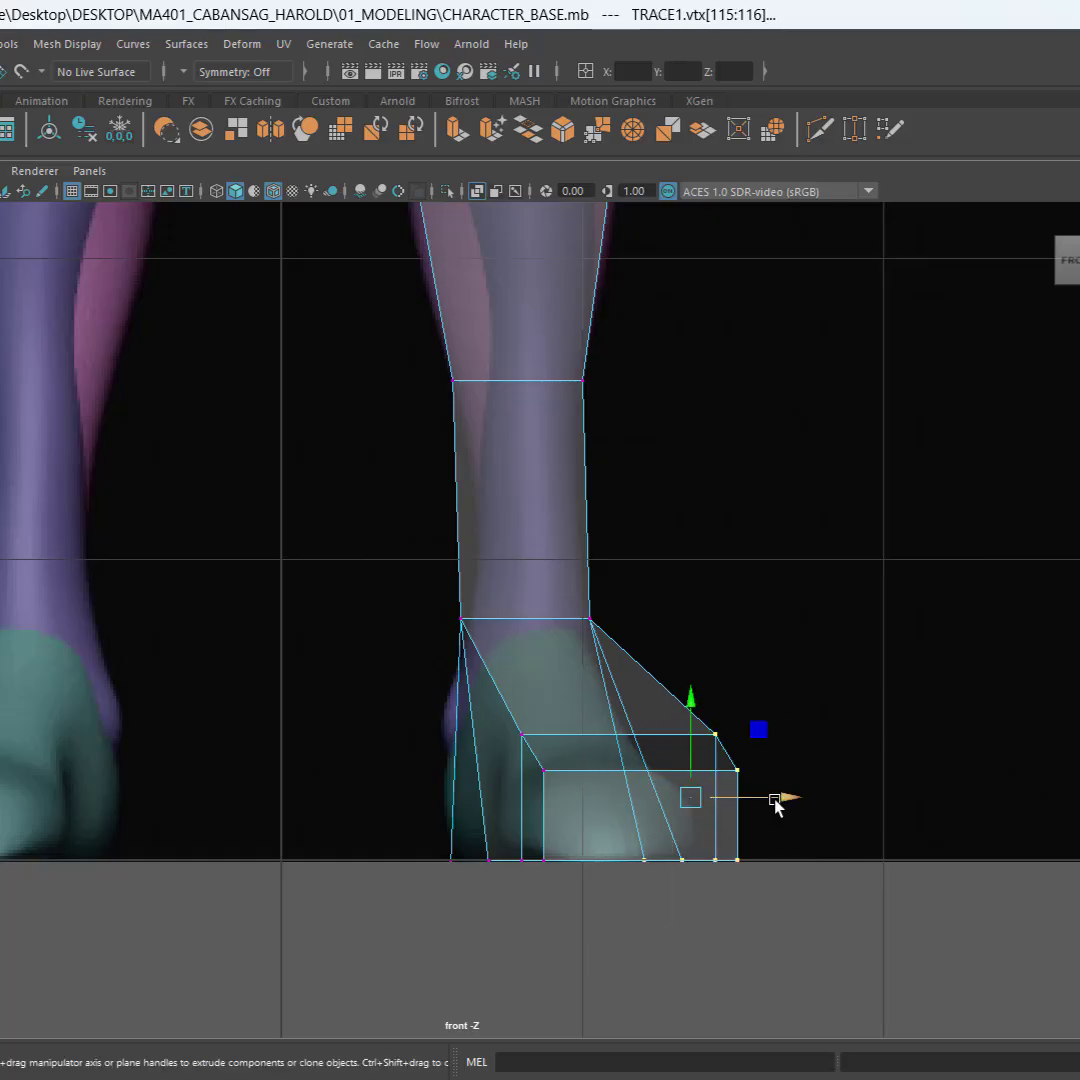
left_click_drag(777, 806, 750, 815)
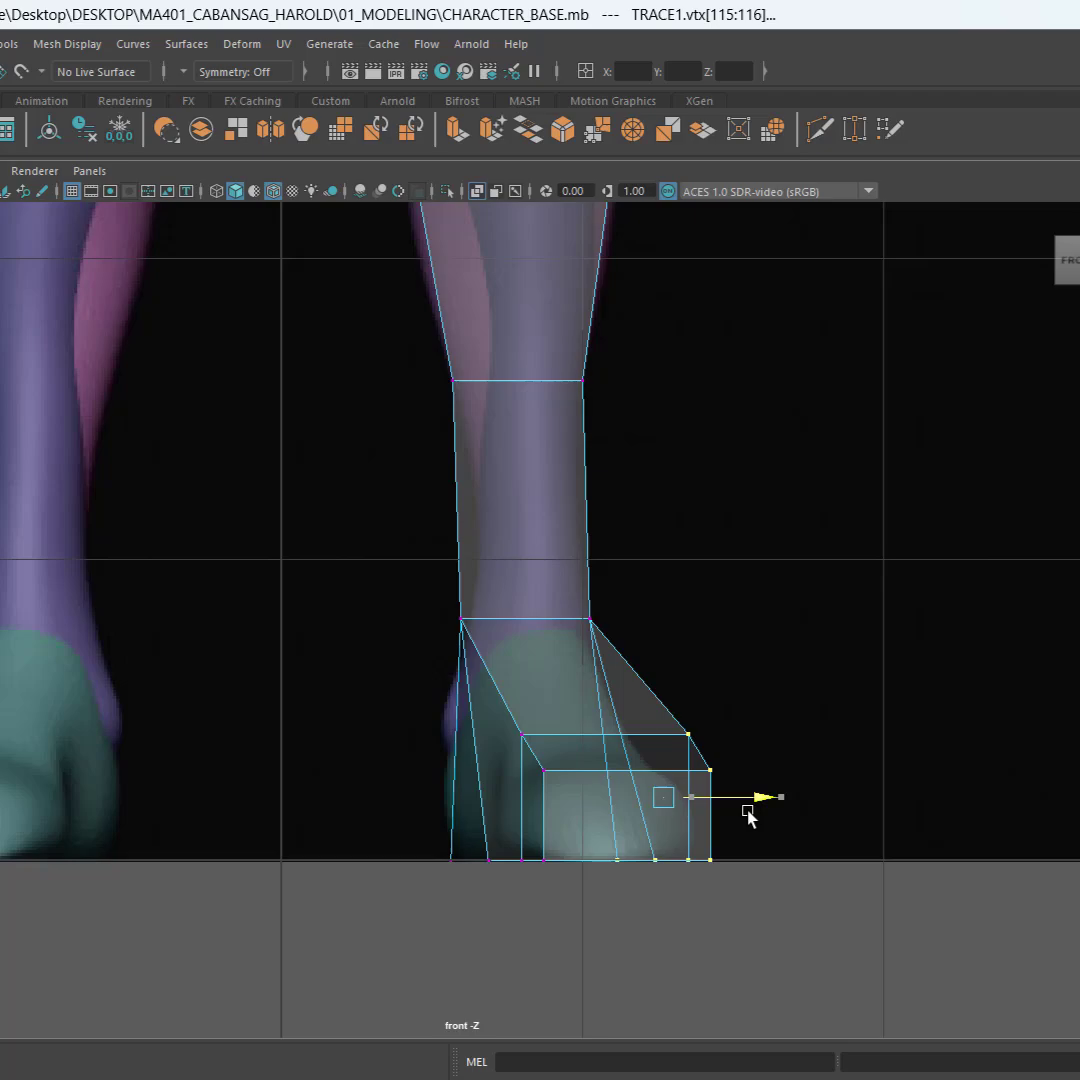
Step: Select both ends of the foot's upper row behind the toe and lower it toward the top of the toe block
scroll(733, 762, "up", 2)
left_click(733, 757)
left_click_drag(507, 768, 573, 728, "shift")
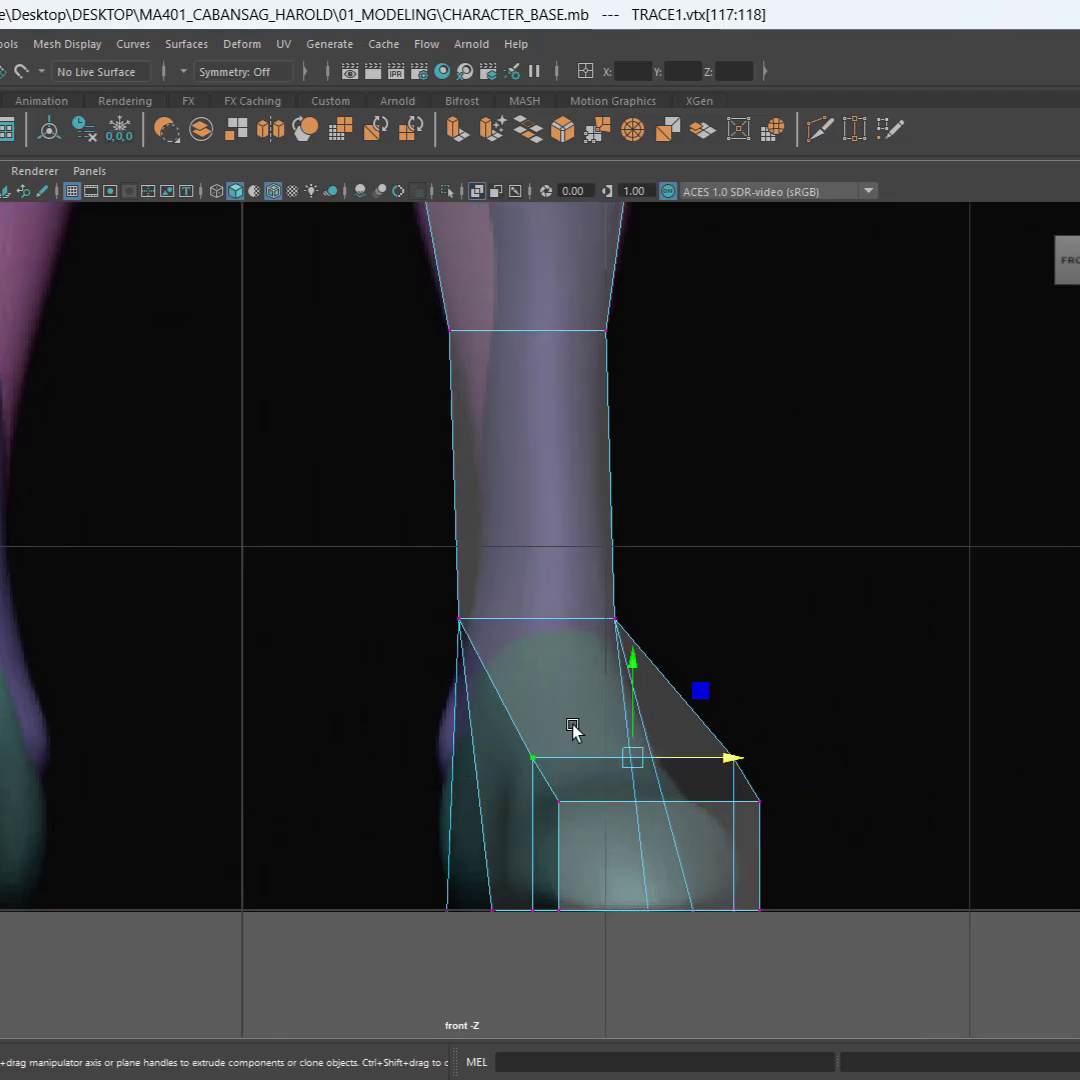
left_click_drag(633, 680, 633, 702)
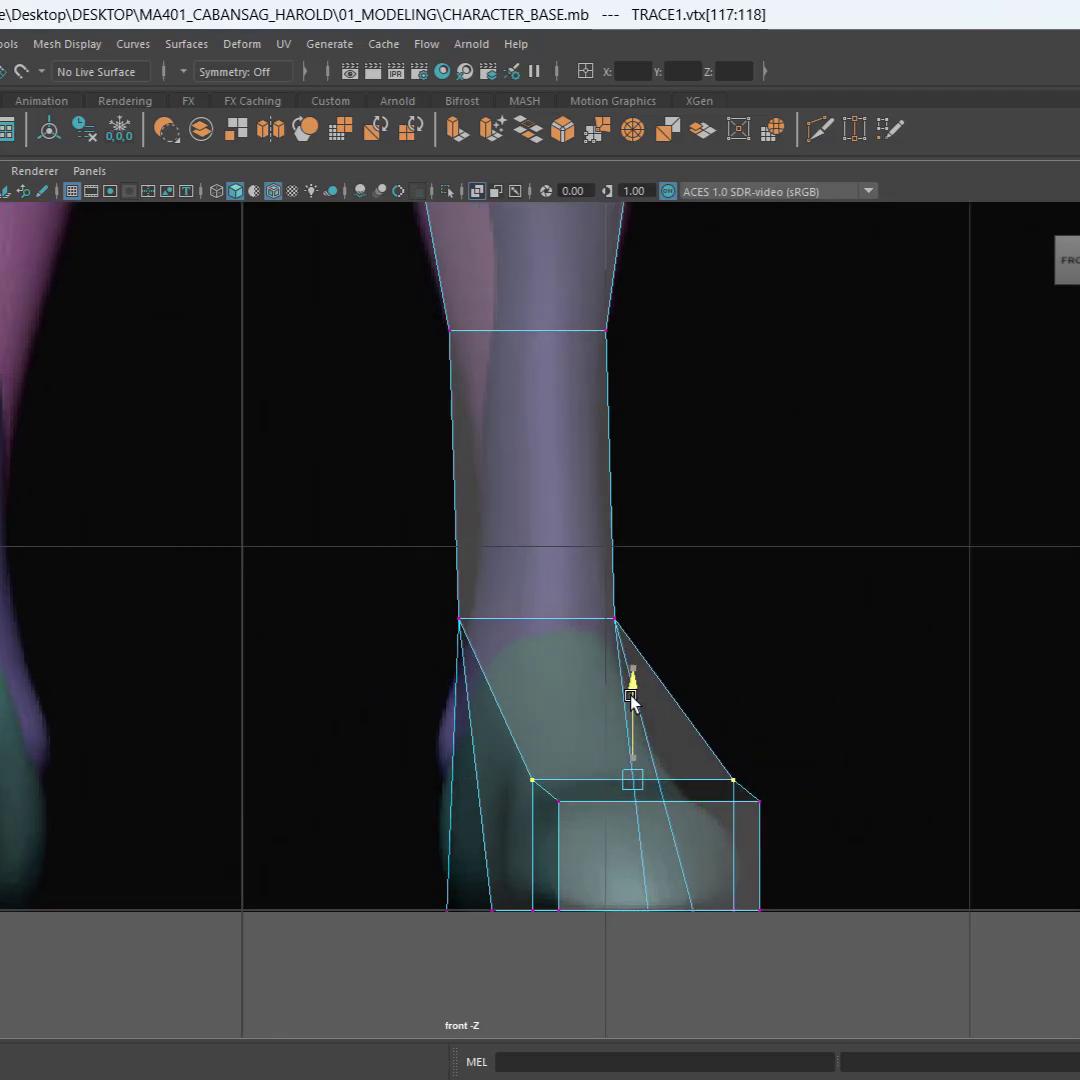
Step: Move the outer side of the toe block inward to match the reference toes' width
left_click_drag(718, 977, 718, 976)
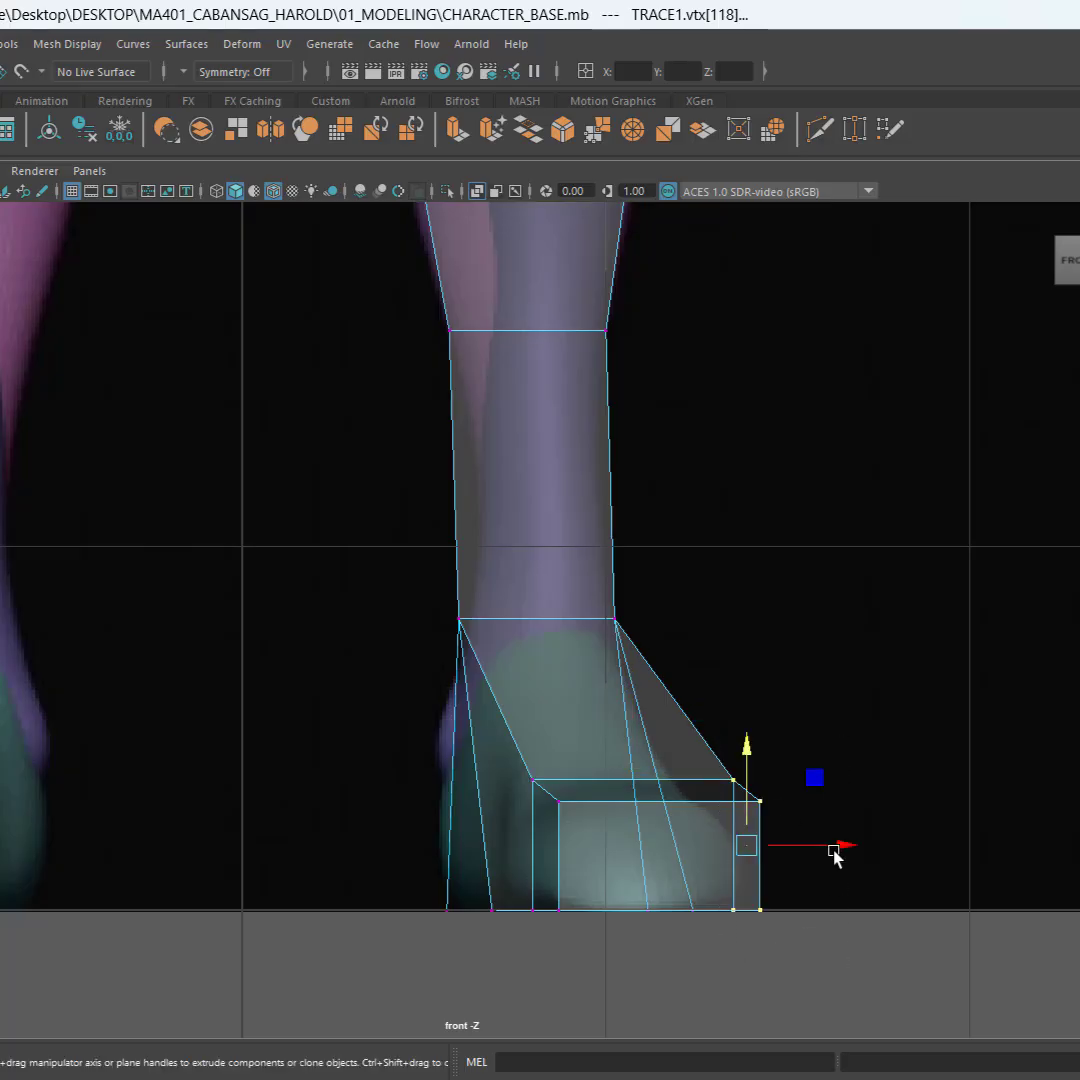
left_click_drag(836, 852, 801, 851)
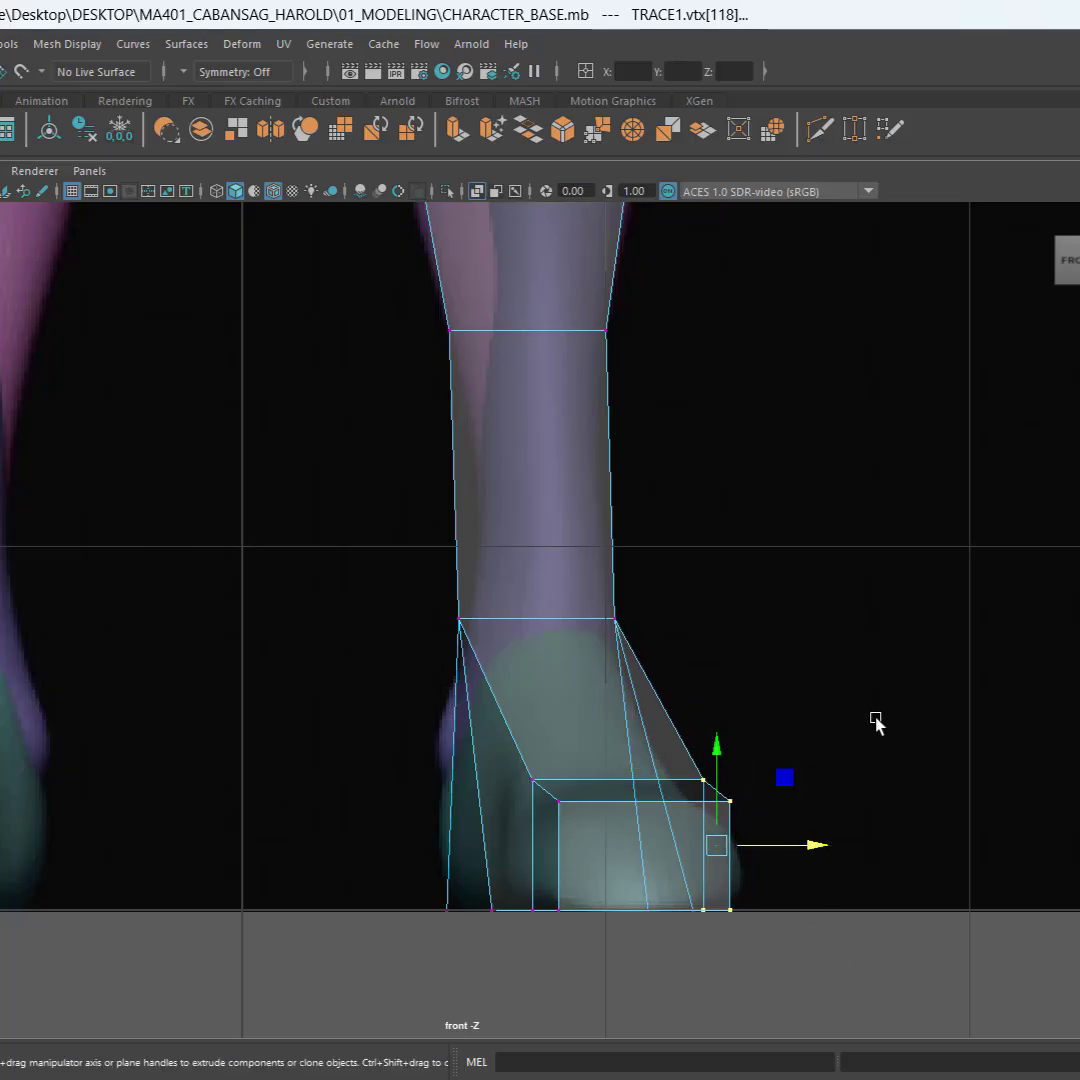
left_click(850, 695)
Step: Save the scene with the fitted leg and foot
scroll(771, 580, "down", 5)
middle_click_drag(645, 481, 581, 693, "alt")
scroll(650, 857, "up", 3)
key("ctrl+s")
Step: Lasso all vertices from the crotch up, including the head and arm, and lower them to match the reference figure
scroll(483, 566, "up", 2)
middle_click_drag(509, 446, 593, 603, "alt")
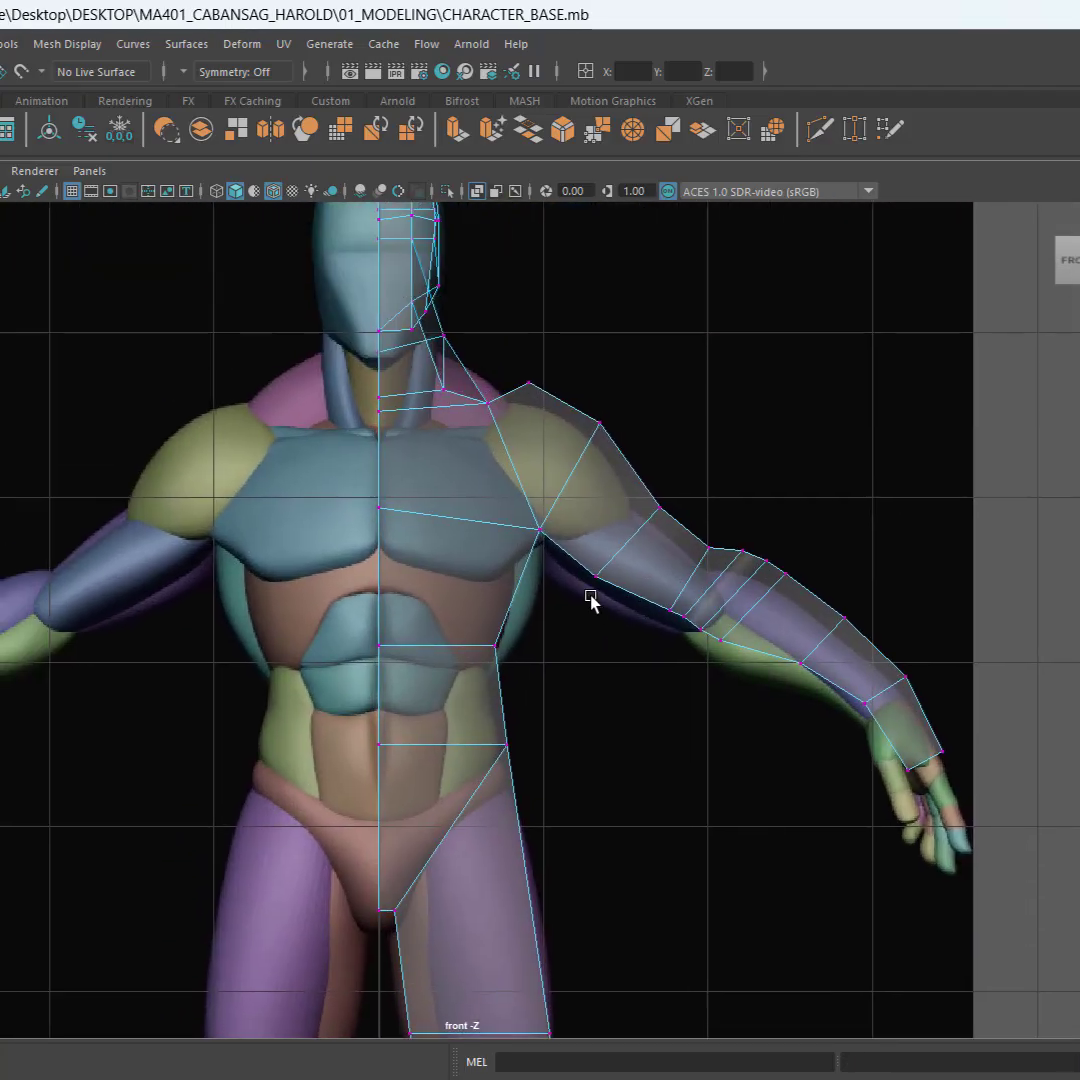
scroll(535, 725, "down", 3)
scroll(455, 610, "up", 1)
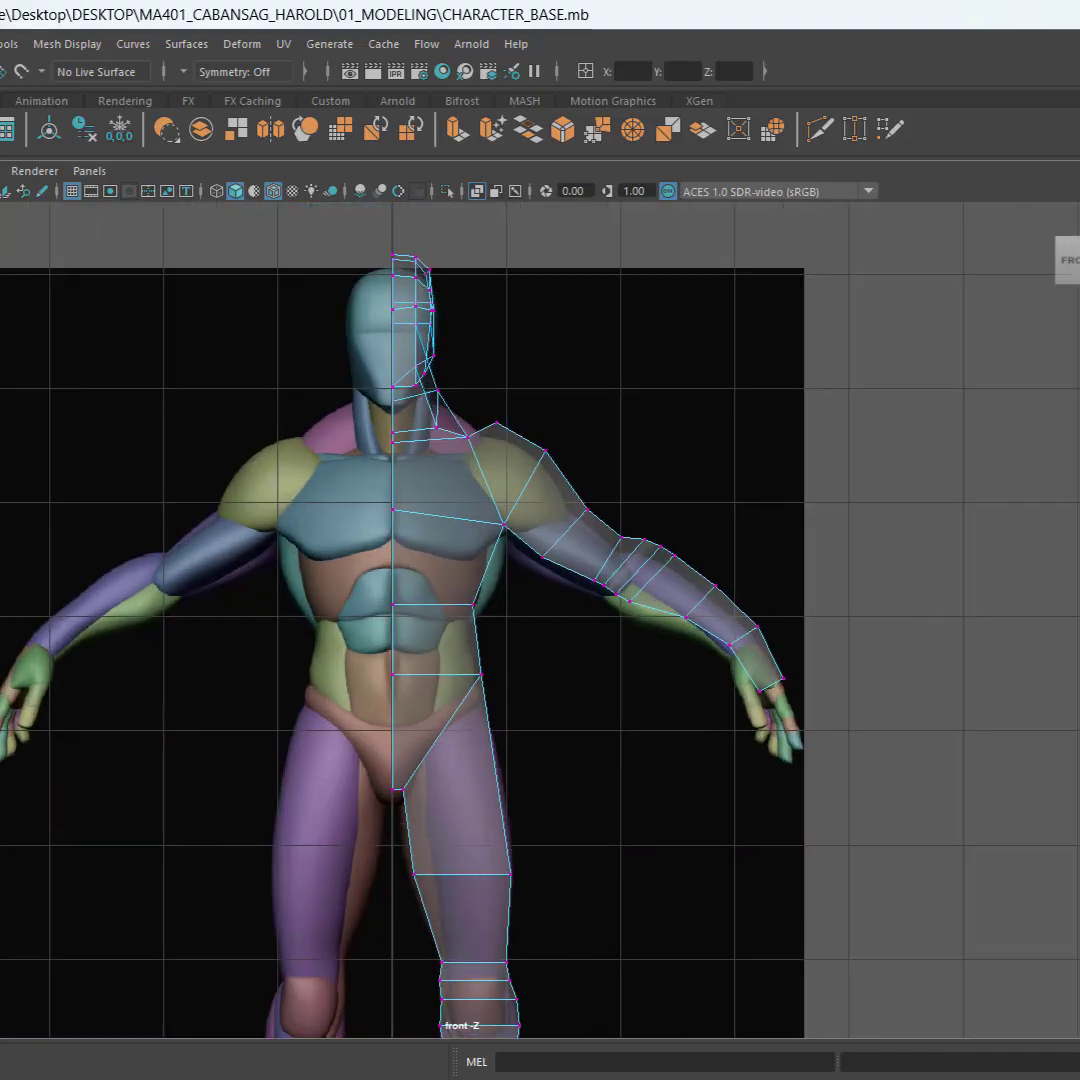
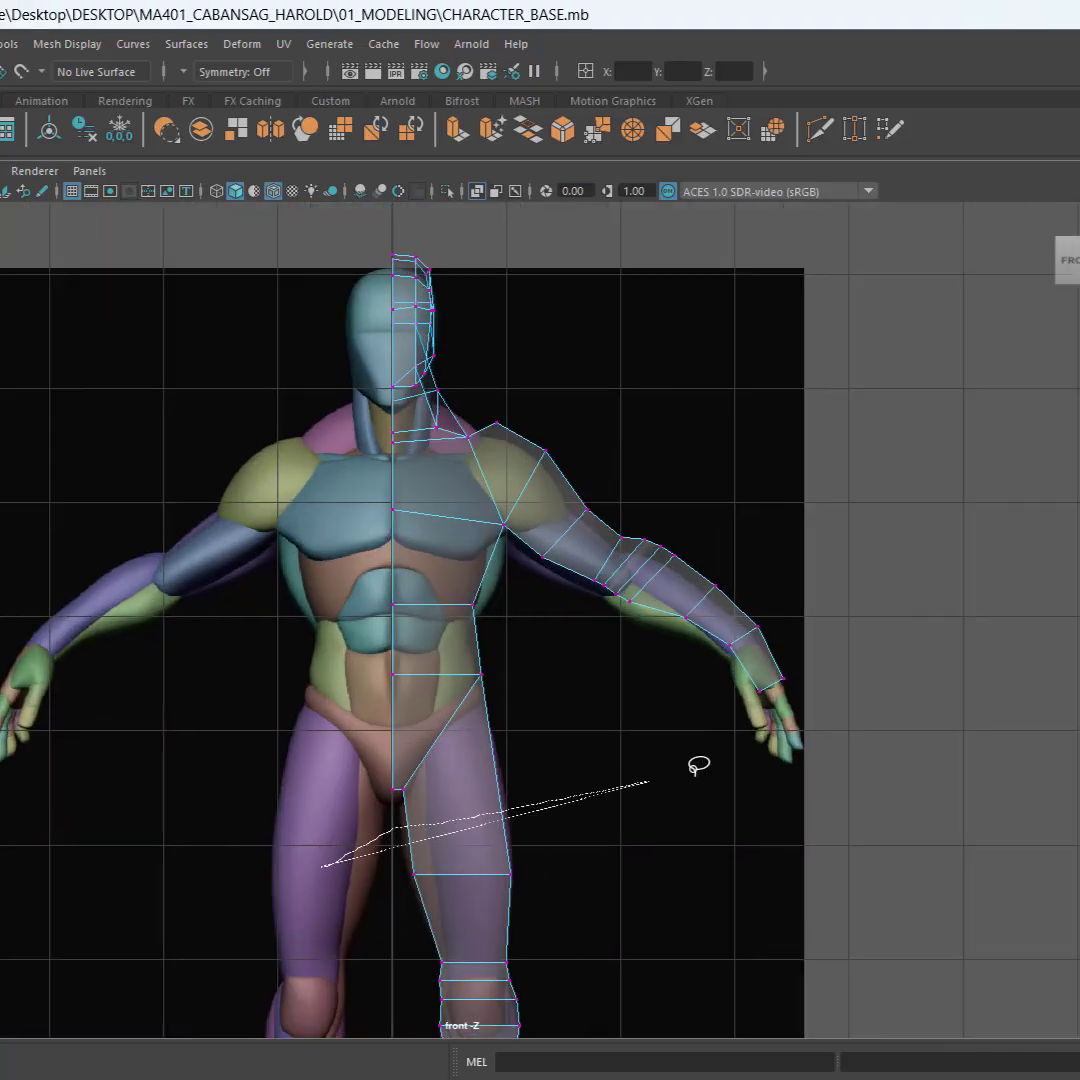
mouse_move(695, 768)
left_mouse_down()
mouse_move(1008, 875)
mouse_move(702, 325)
mouse_move(292, 268)
mouse_move(250, 680)
mouse_move(358, 625)
left_mouse_up()
key("w")
scroll(460, 640, "up", 2)
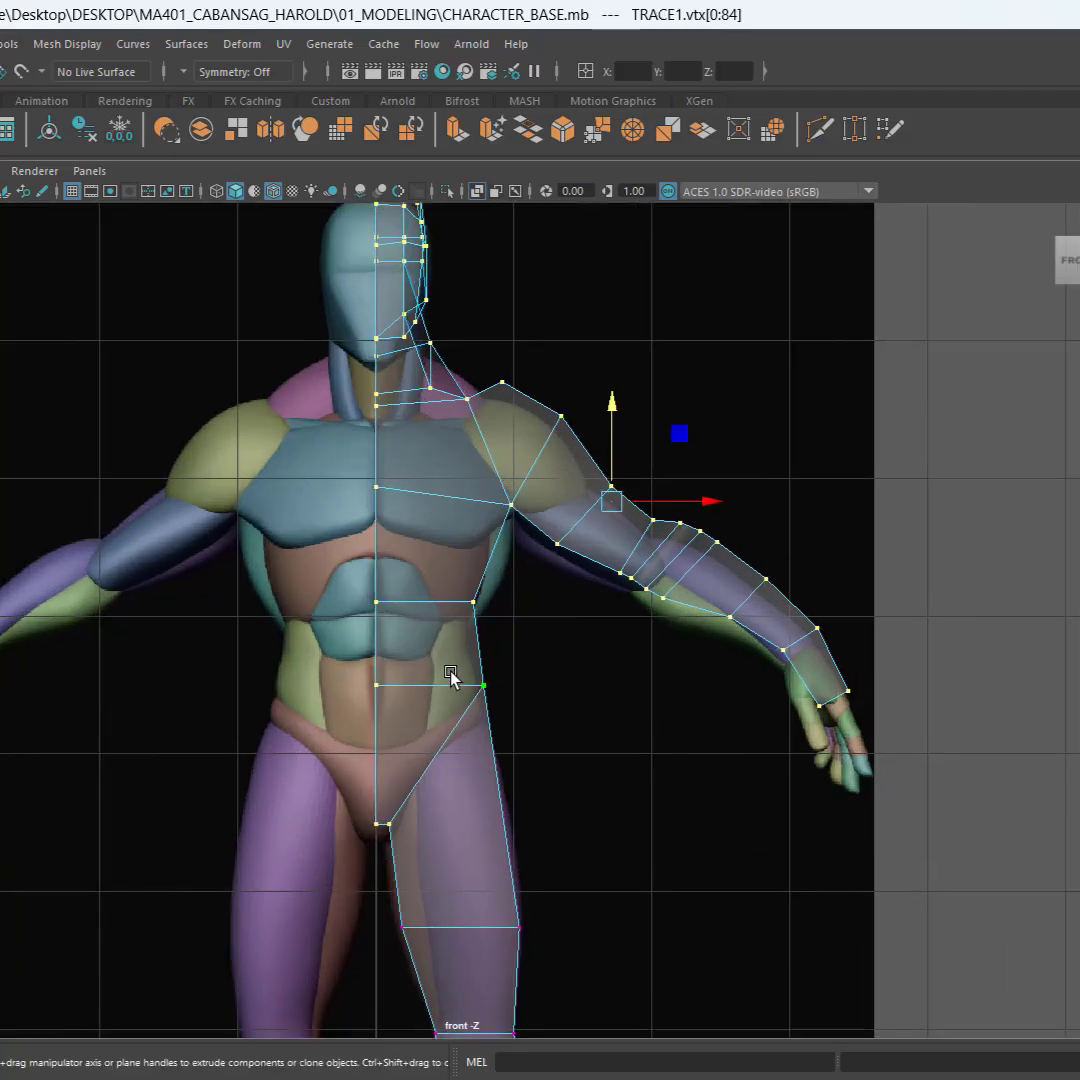
mouse_move(627, 408)
left_mouse_down()
mouse_move(628, 430)
mouse_move(627, 413)
left_mouse_up()
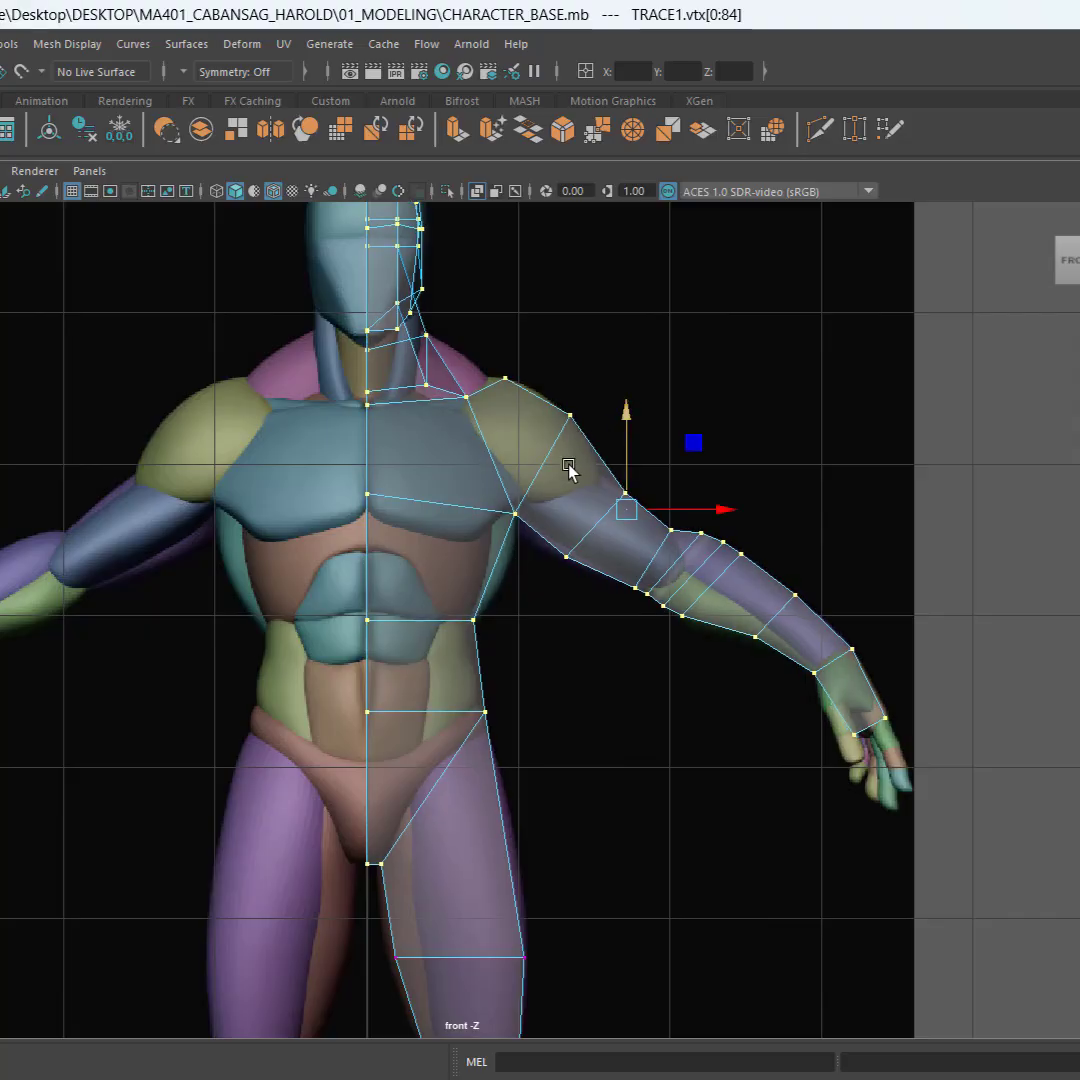
Step: Save the scene with the realigned upper body after checking the neck and shoulder against the reference
mouse_move(660, 740)
middle_mouse_down("alt")
mouse_move(665, 716)
mouse_move(665, 732)
middle_mouse_up("alt")
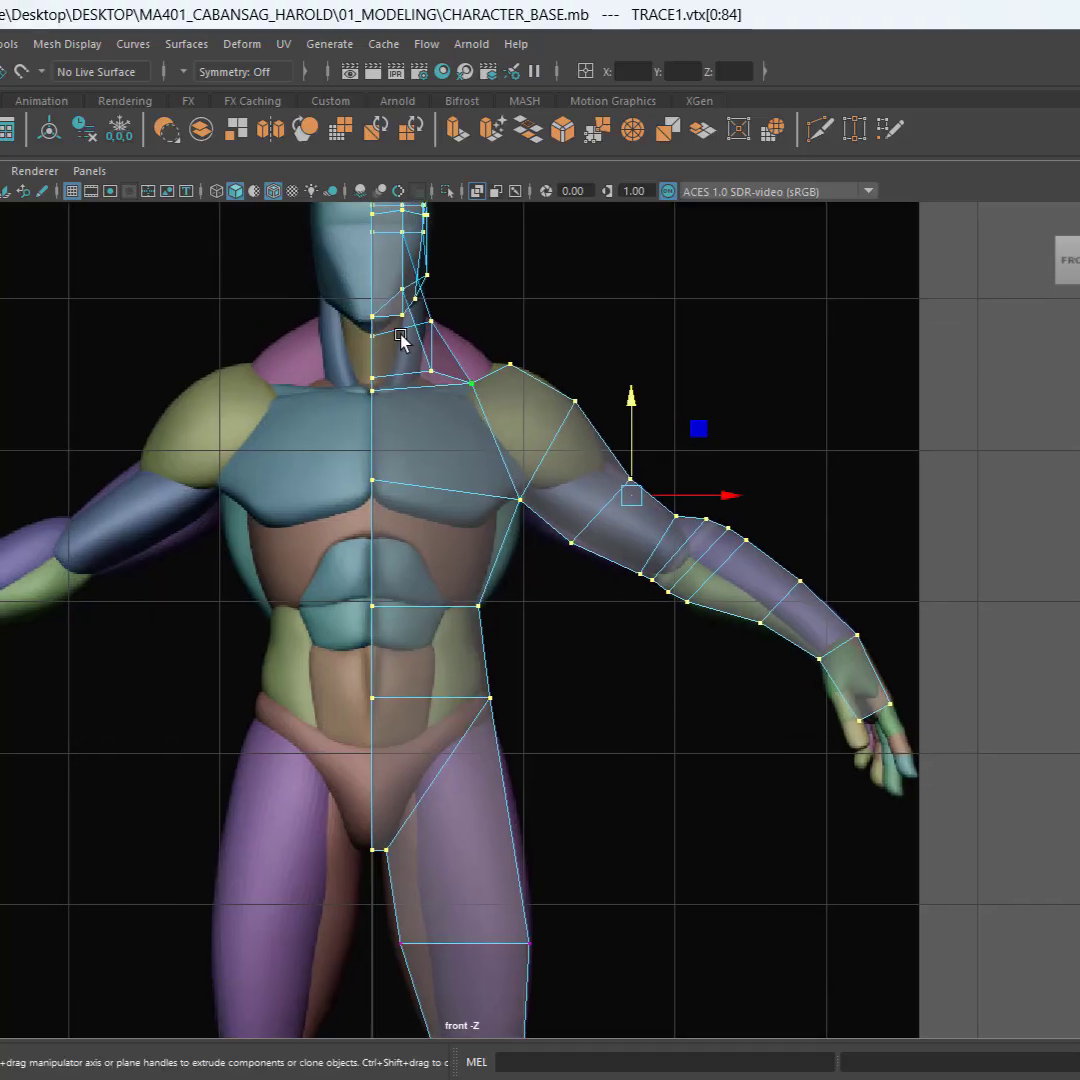
middle_click_drag(402, 342, 359, 641, "alt")
scroll(360, 641, "up", 6)
scroll(360, 645, "up", 3)
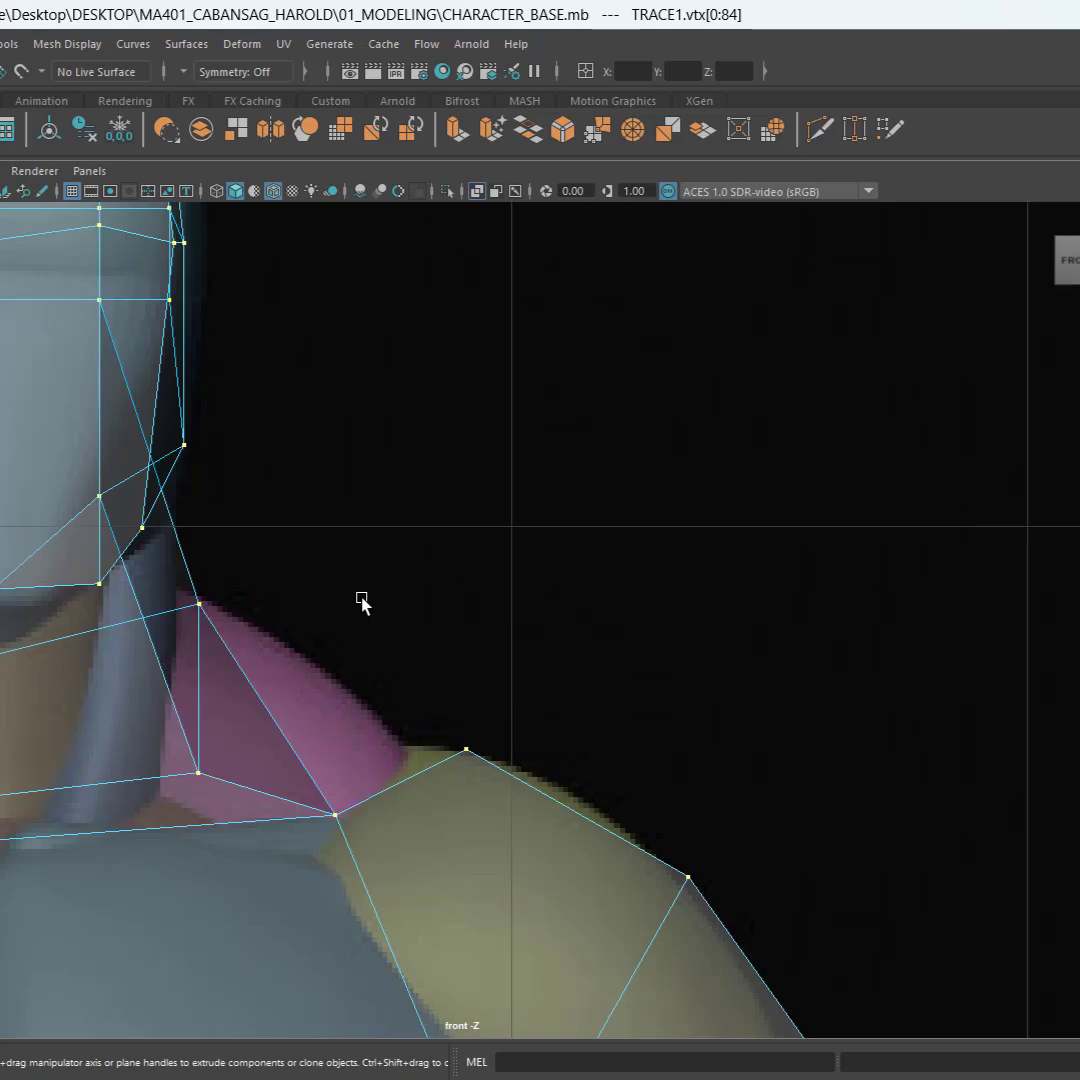
scroll(365, 597, "down", 13)
scroll(446, 689, "up", 4)
key("ctrl+s")
scroll(458, 757, "up", 1)
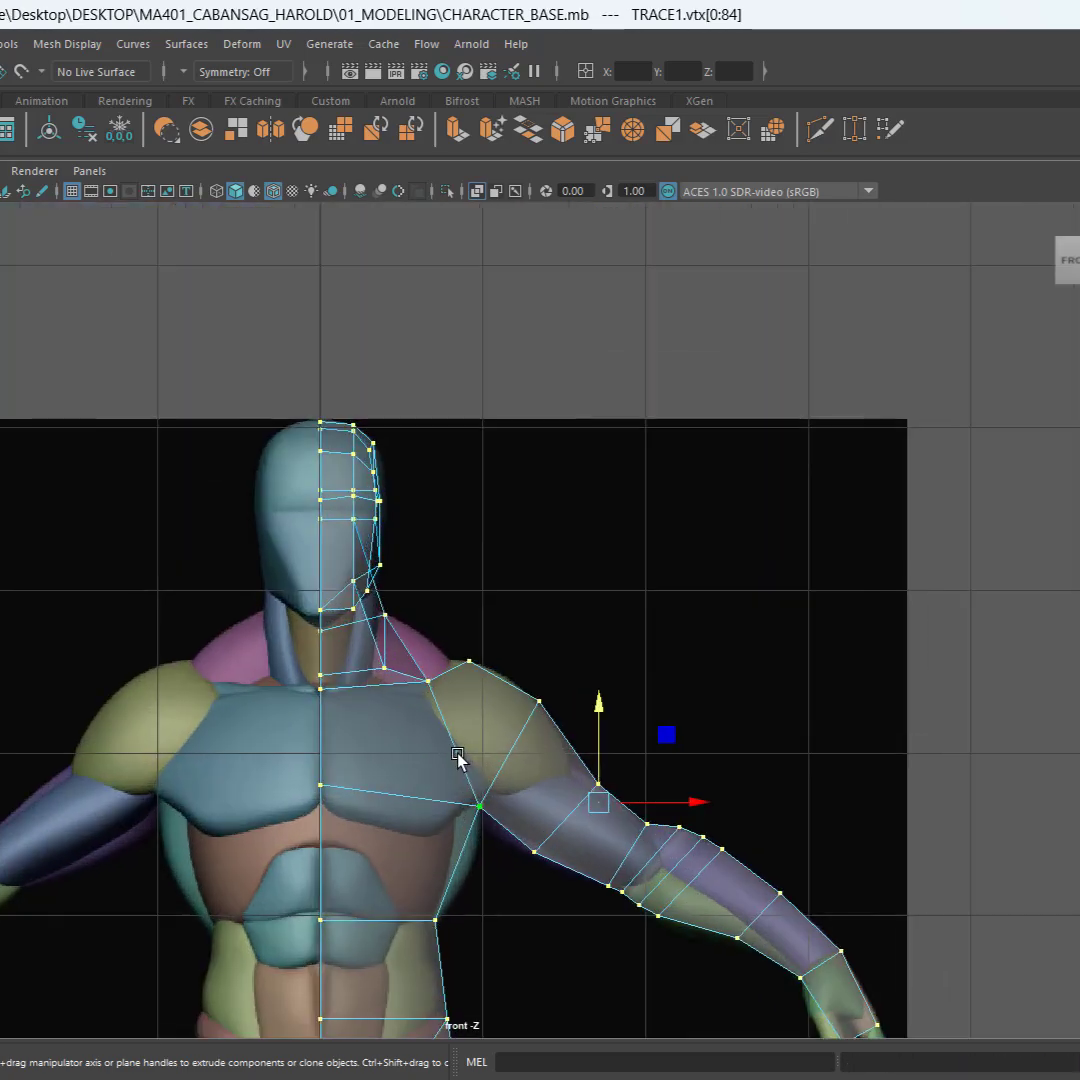
middle_click_drag(458, 757, 436, 514, "alt")
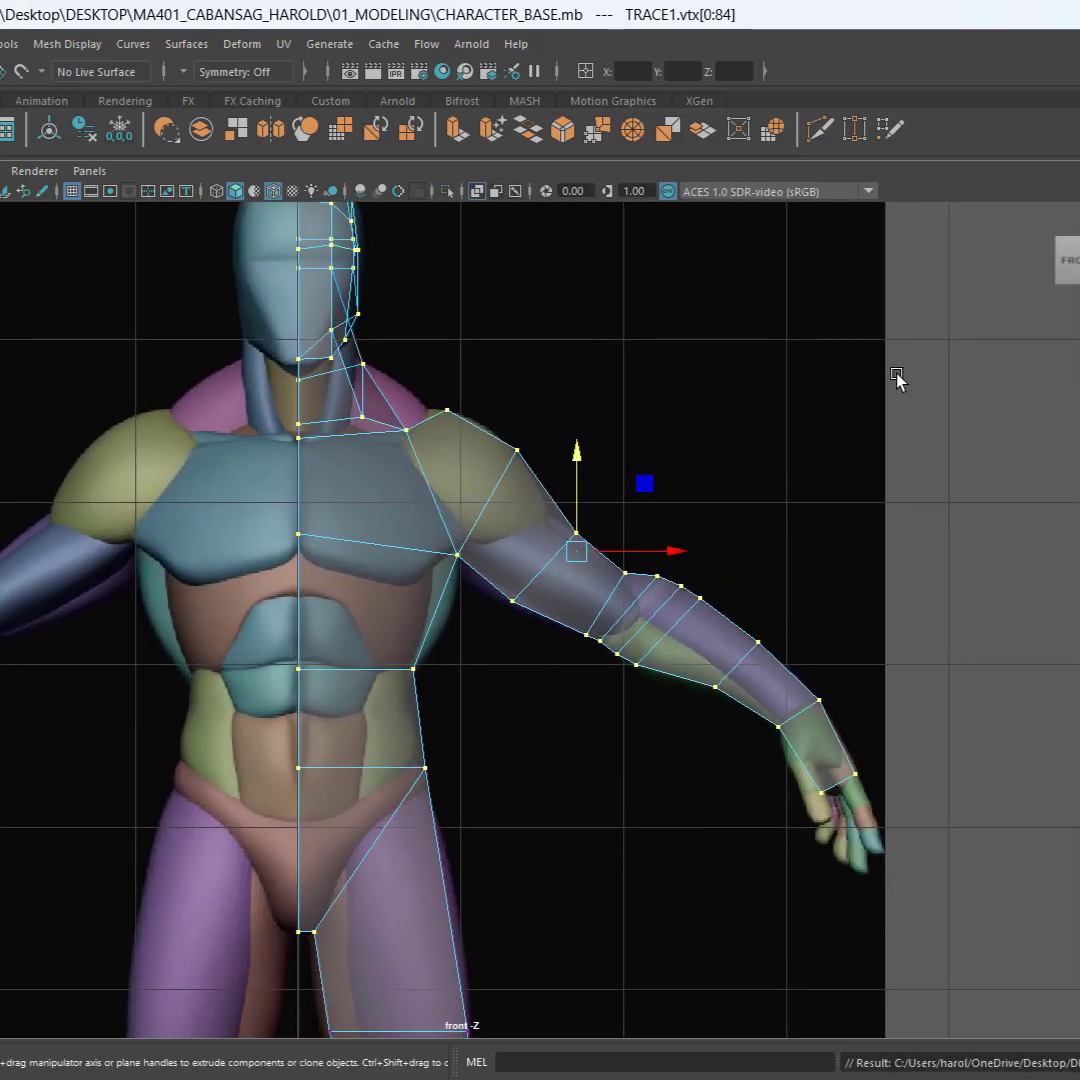
Step: Leave vertex editing and inspect how TRACE1's profile lines up with the reference figure in the side view
key("F8")
scroll(525, 478, "down", 4)
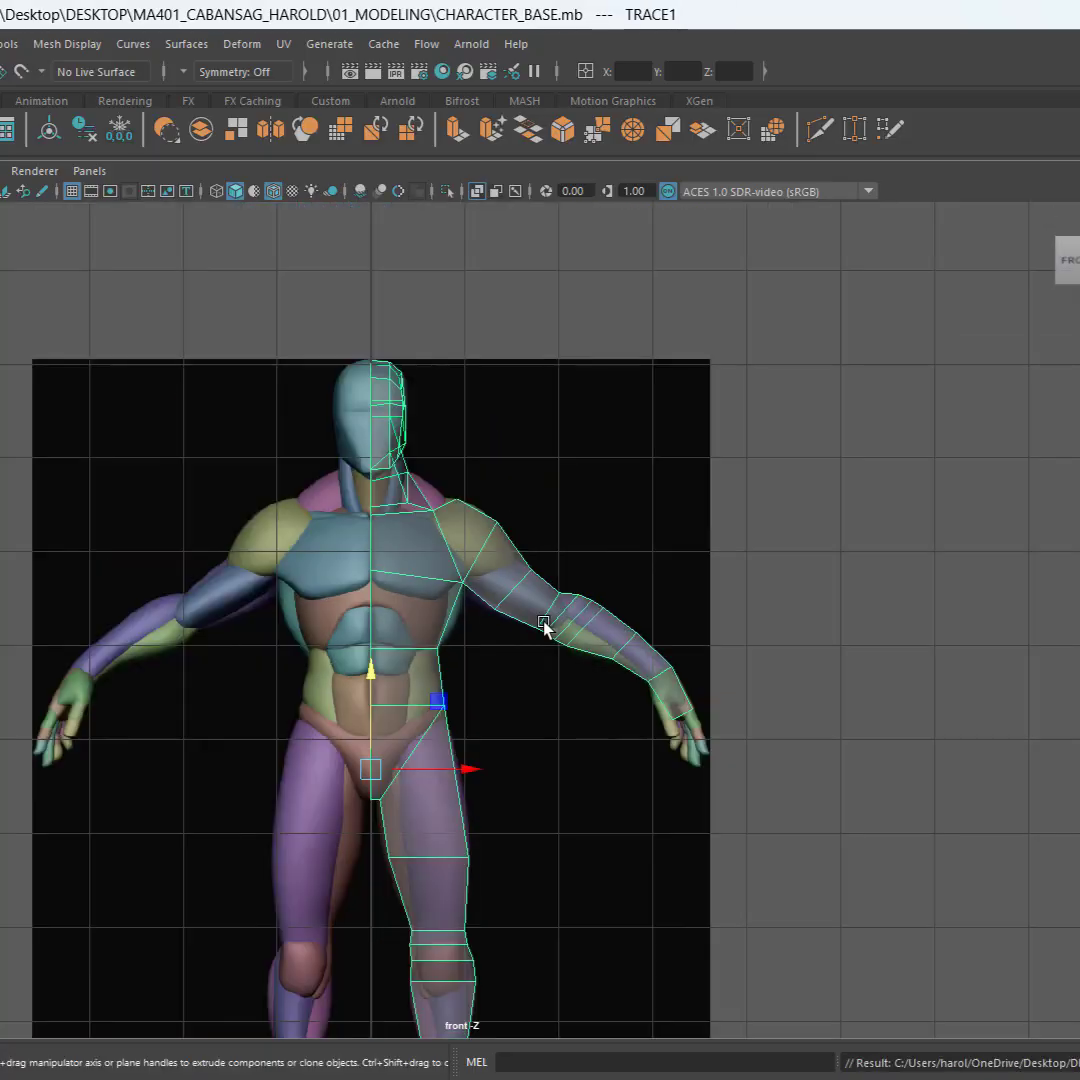
middle_click_drag(583, 724, 620, 552, "alt")
key("space")
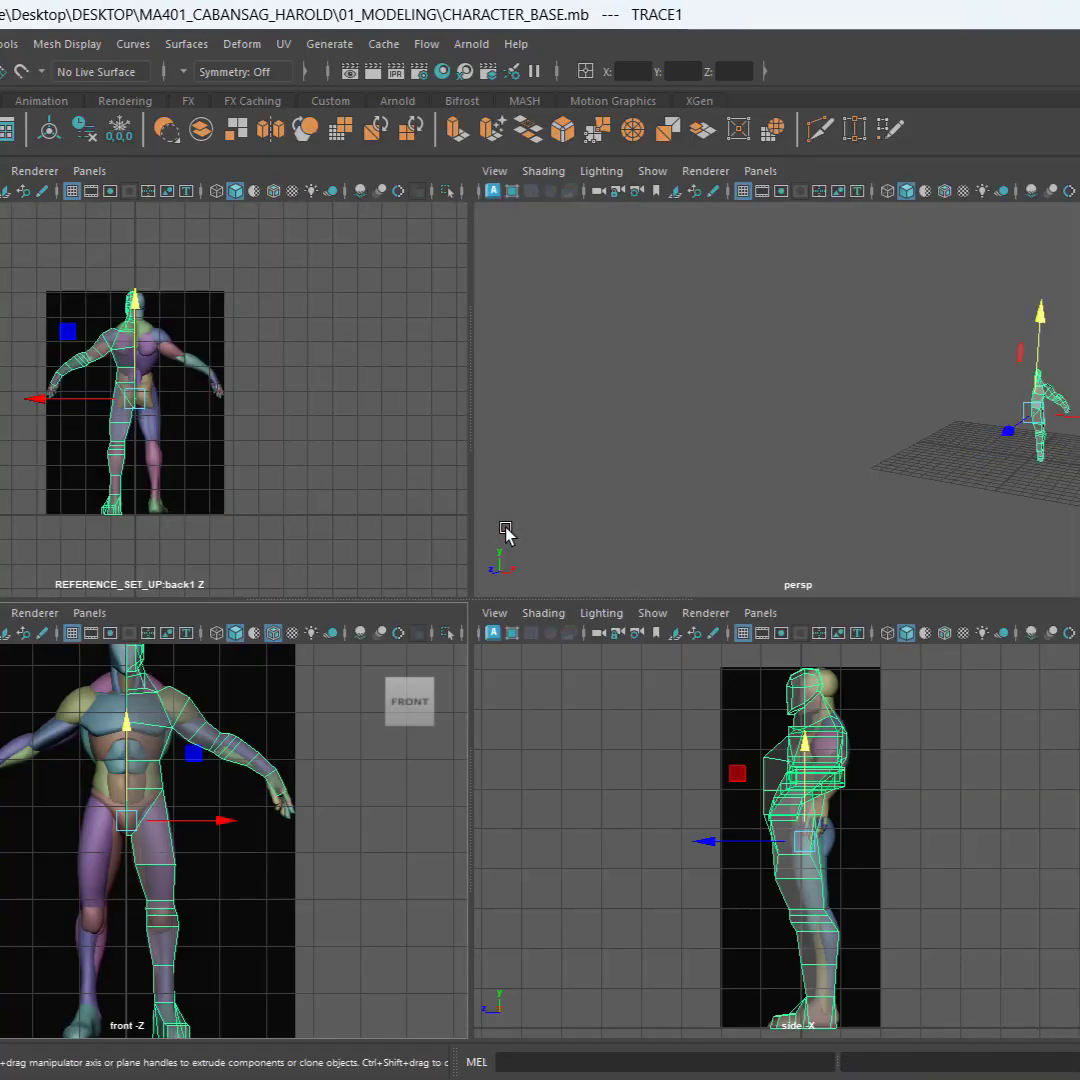
key("space")
right_click_drag(509, 648, 624, 655, "alt")
middle_click_drag(624, 655, 649, 803, "alt")
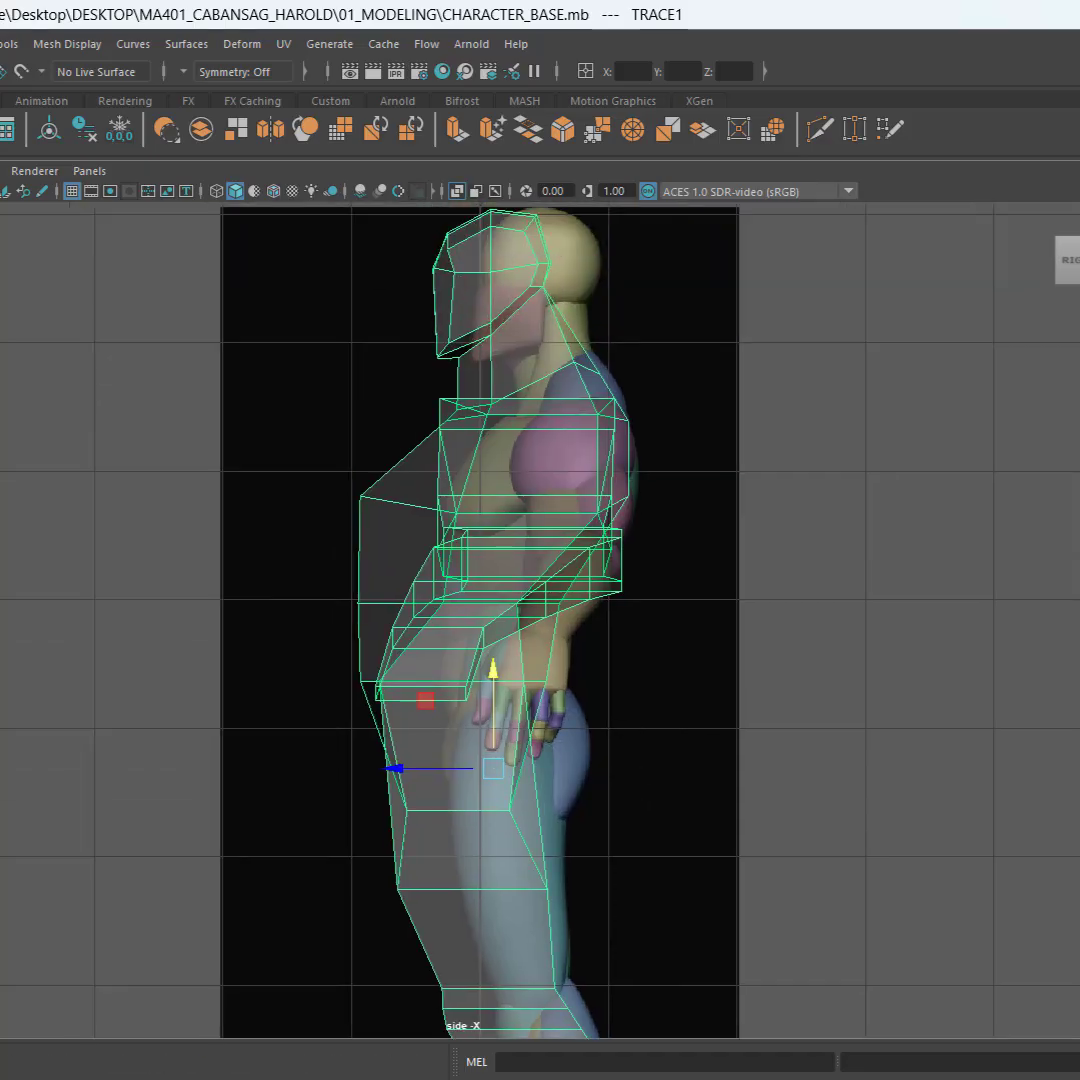
key("F8")
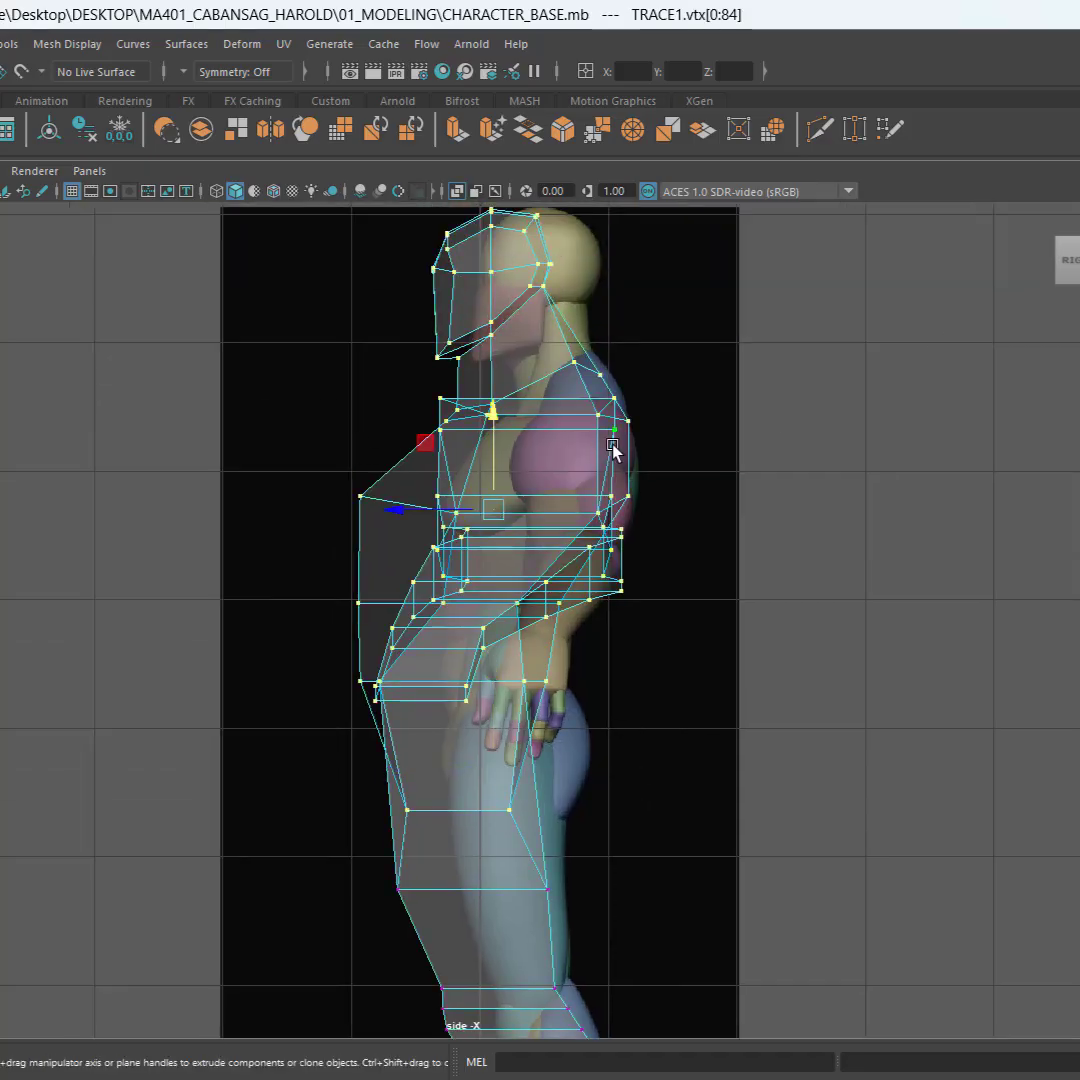
key("F8")
Step: Arrange the front and perspective views side by side, frame TRACE1 in both and deselect it
key("space")
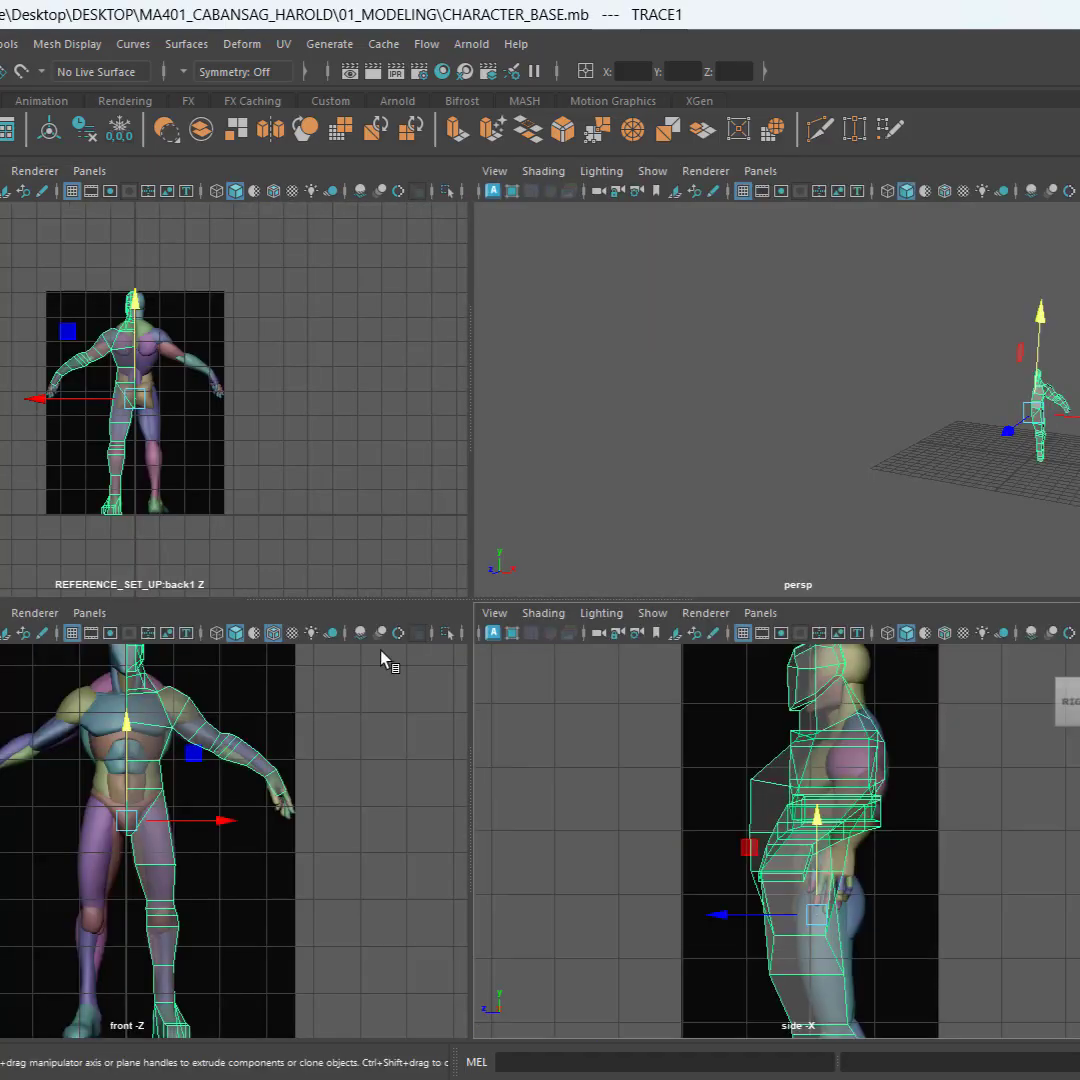
right_click_drag(380, 660, 301, 848, "alt")
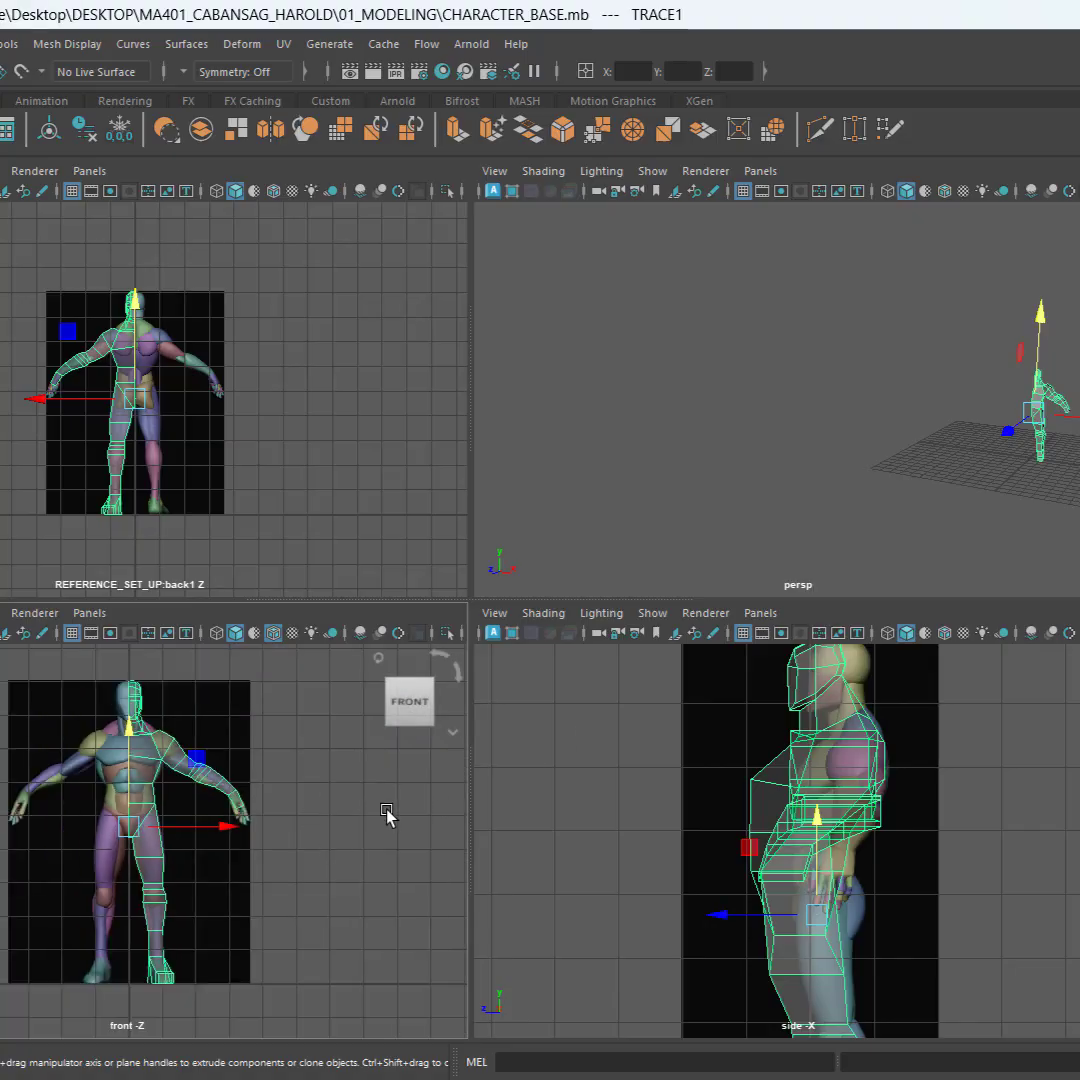
key("space")
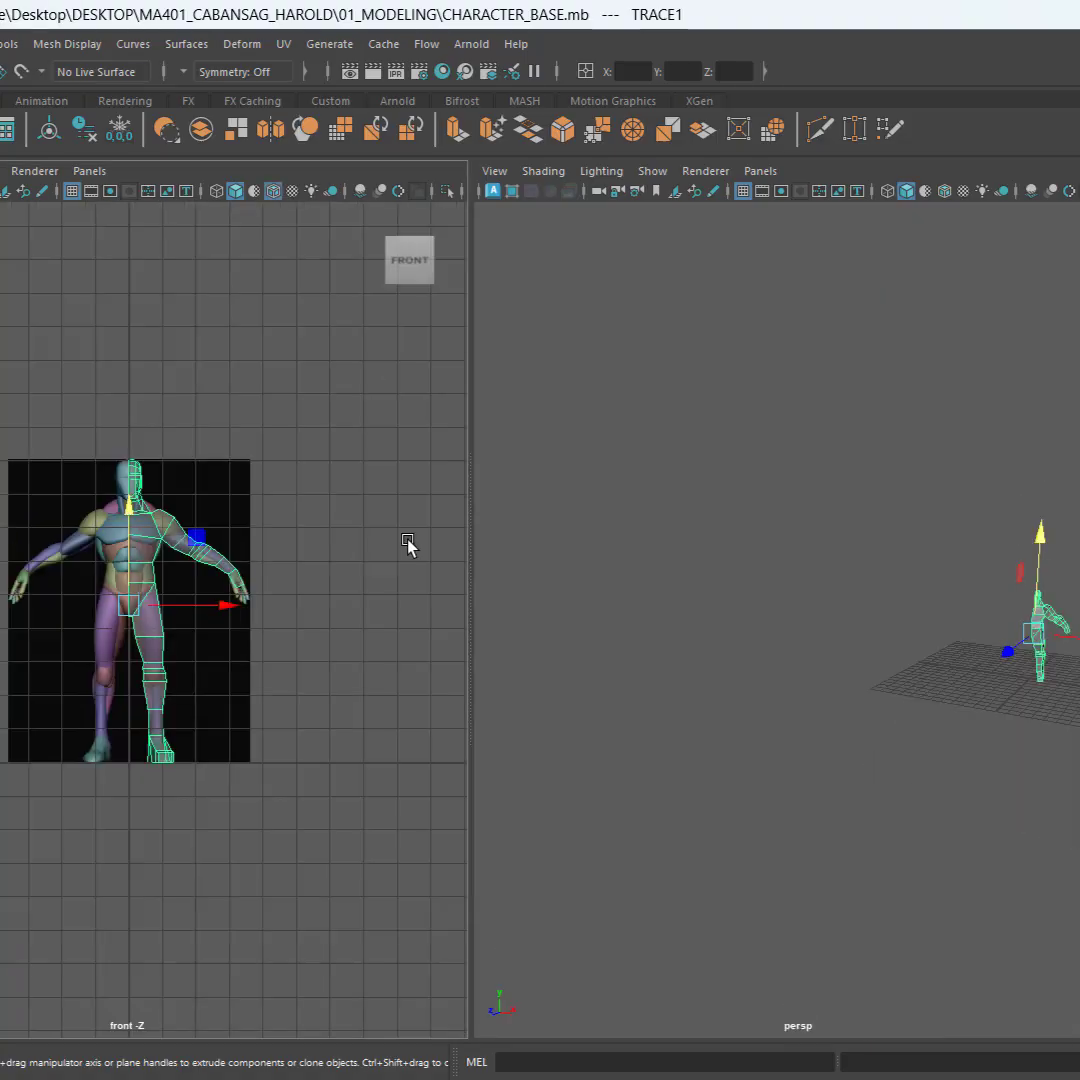
key("f")
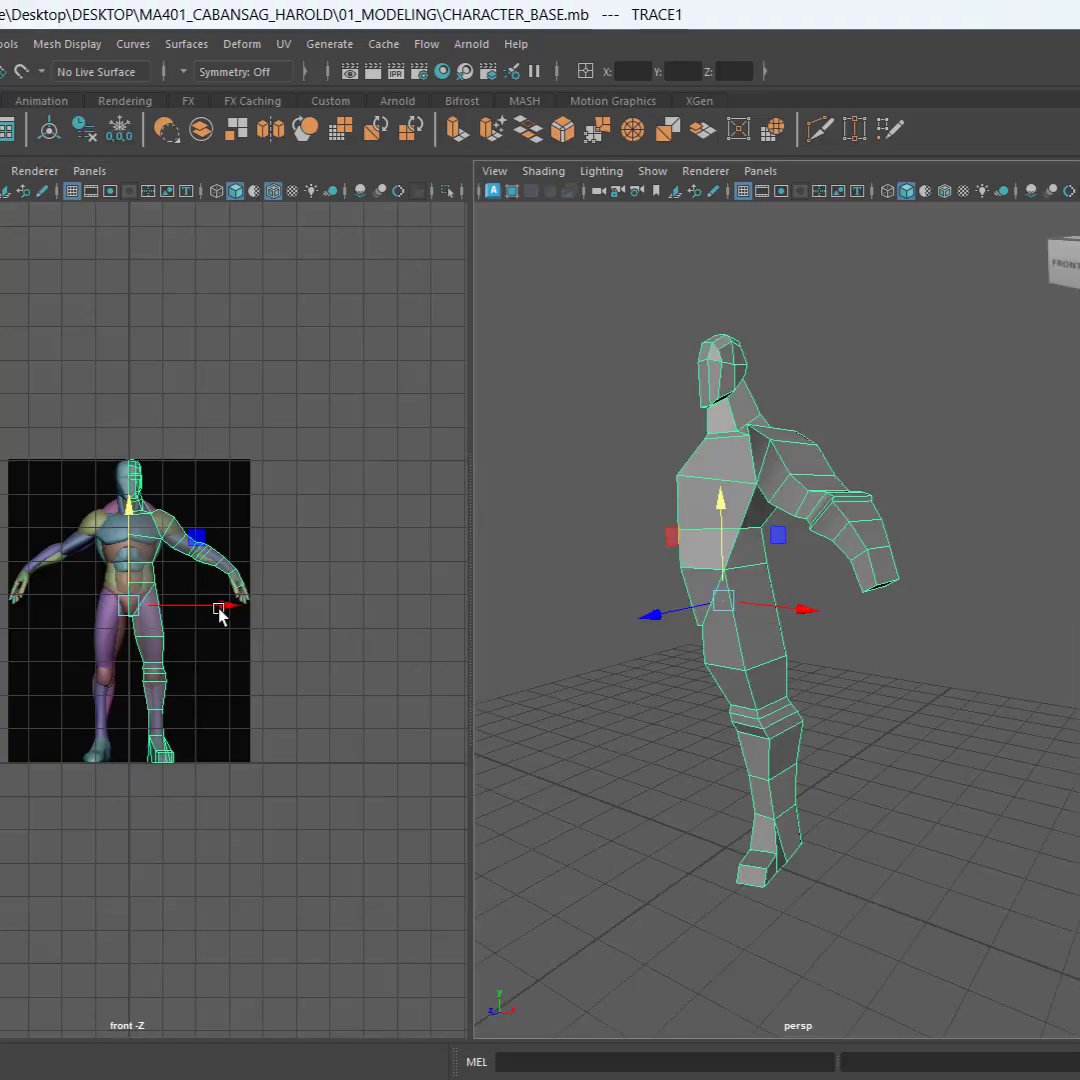
key("f")
middle_click_drag(229, 597, 258, 605, "alt")
left_click(313, 657)
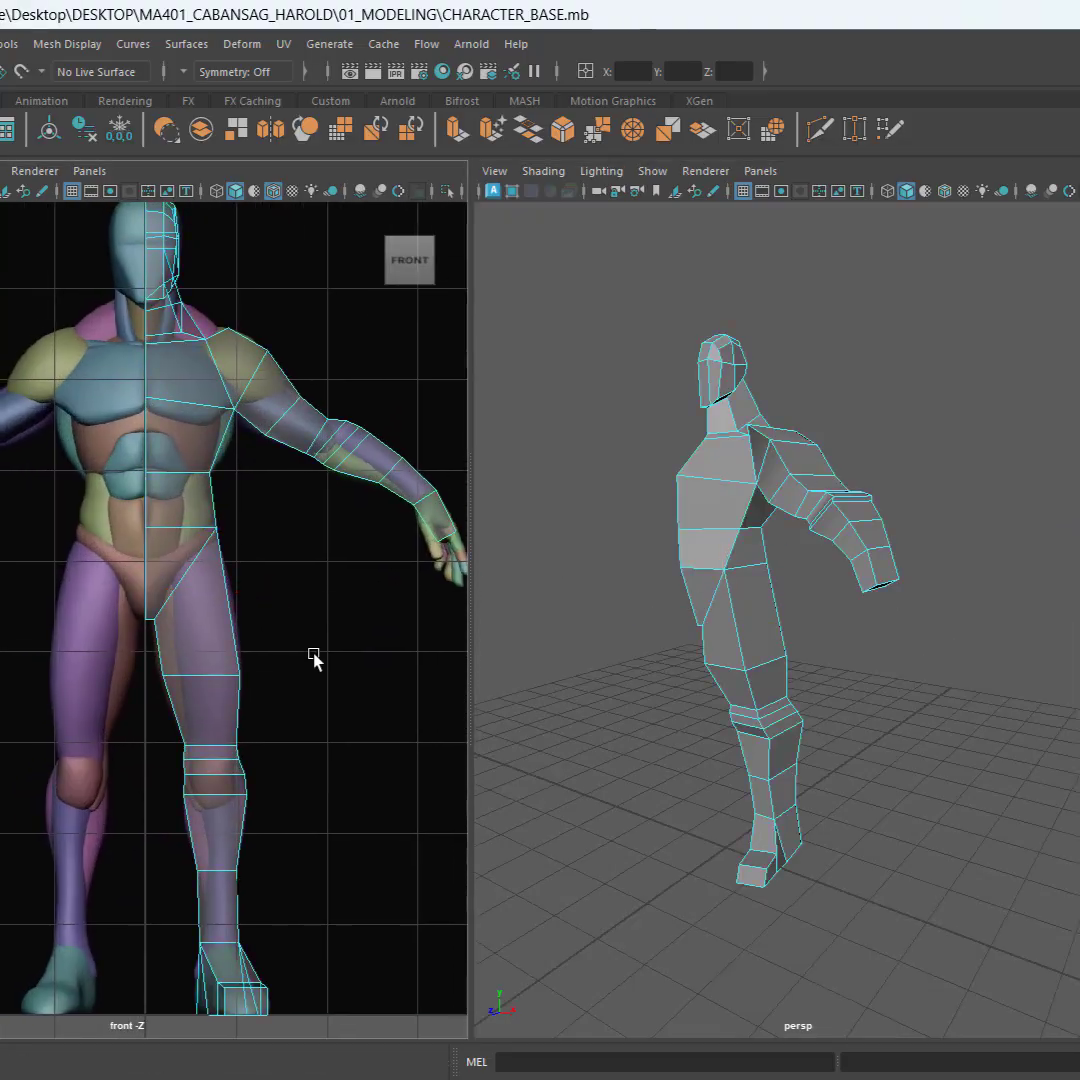
Step: Isolate the leg by selecting its faces from thigh to foot, inverting the selection and hiding the rest of the mesh
middle_click_drag(296, 705, 343, 645, "alt")
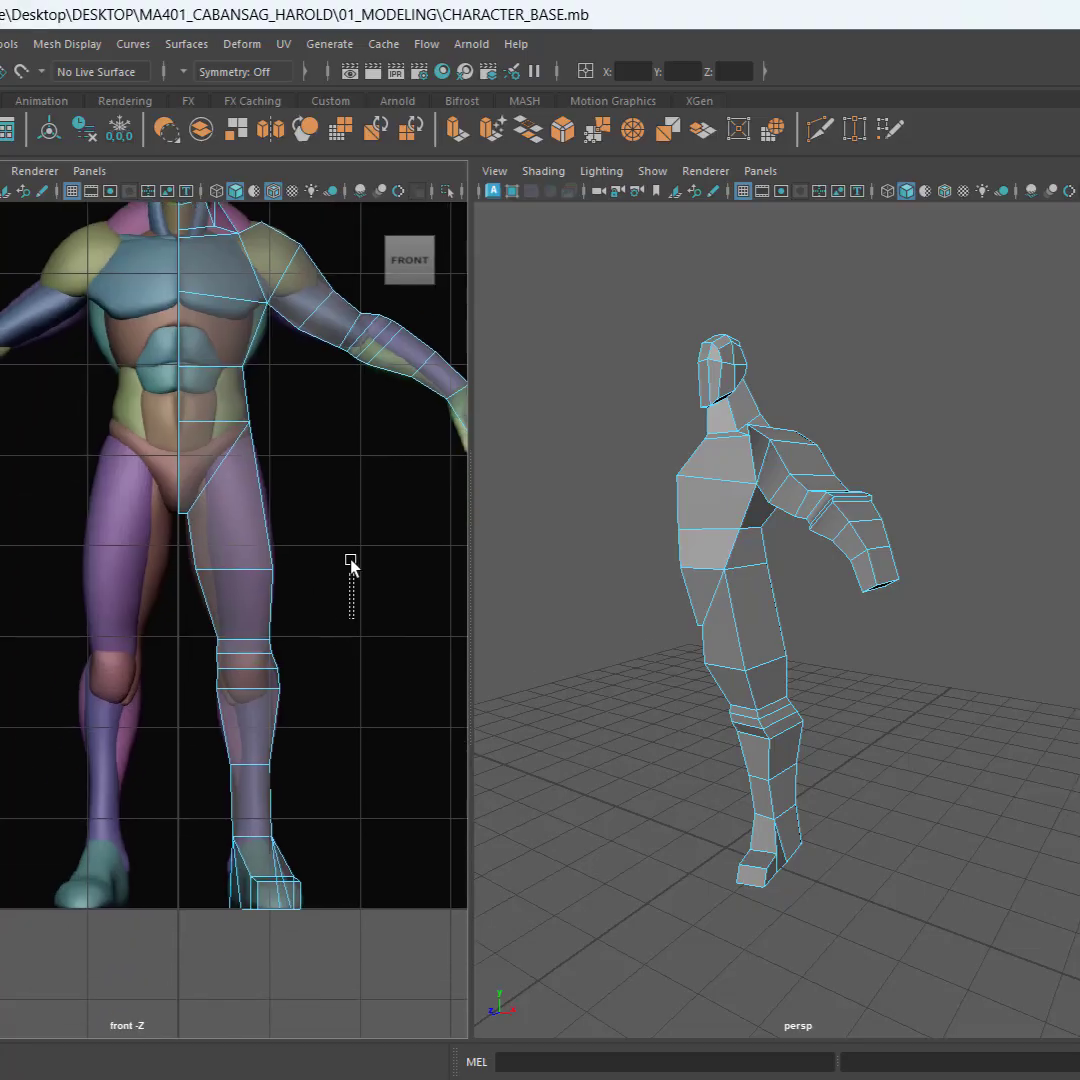
left_click_drag(360, 740, 386, 548)
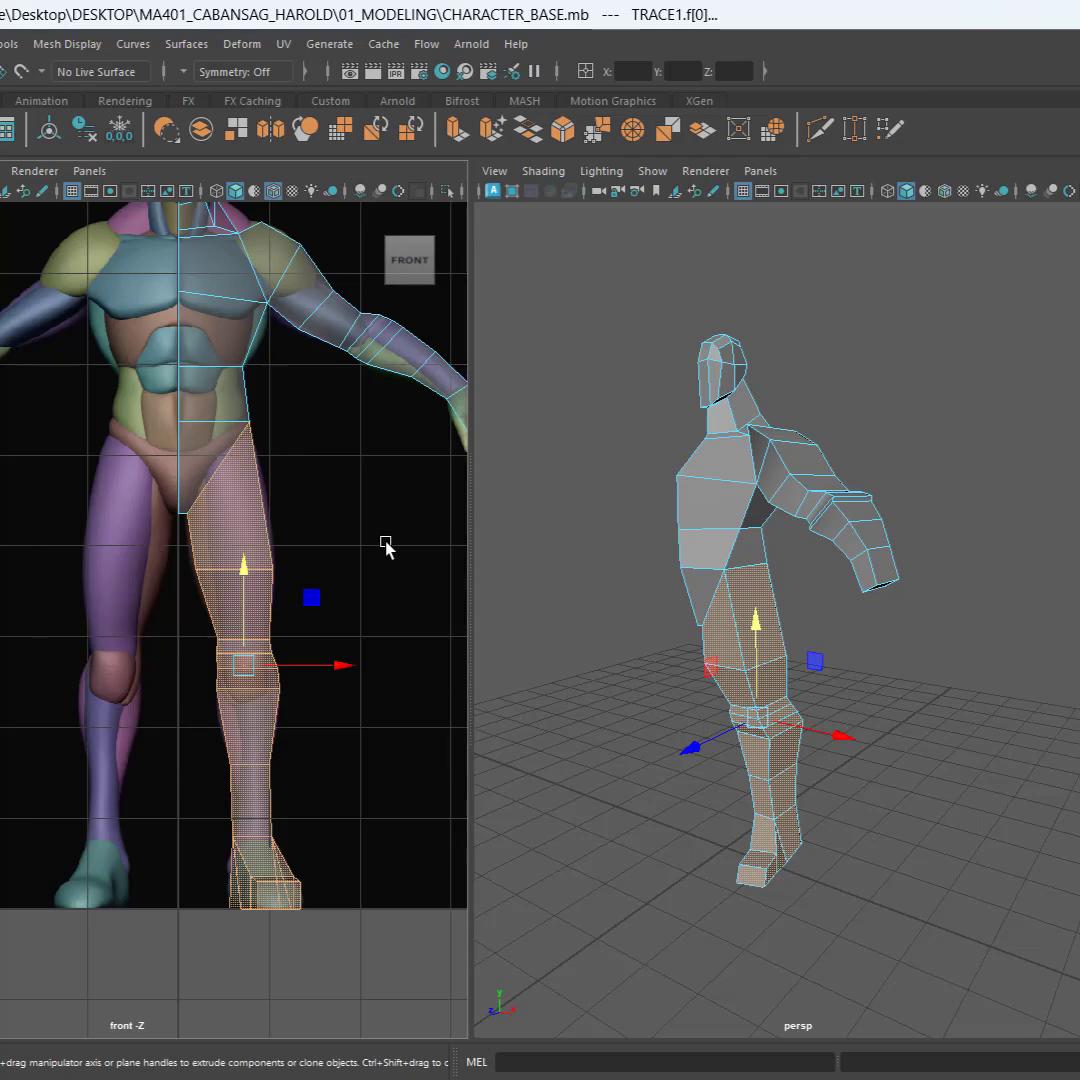
key("ctrl+shift+i")
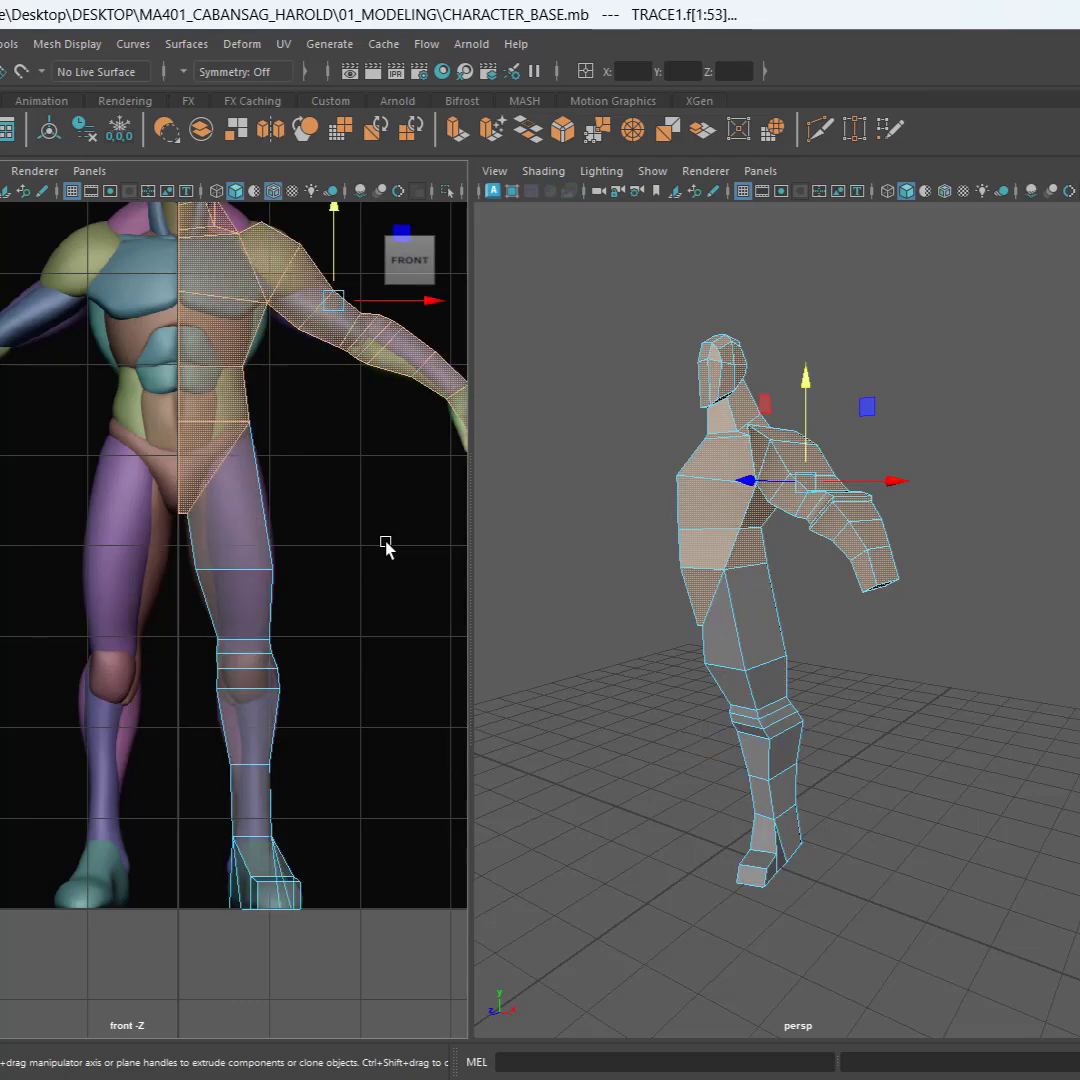
key("ctrl+h")
left_click(362, 505)
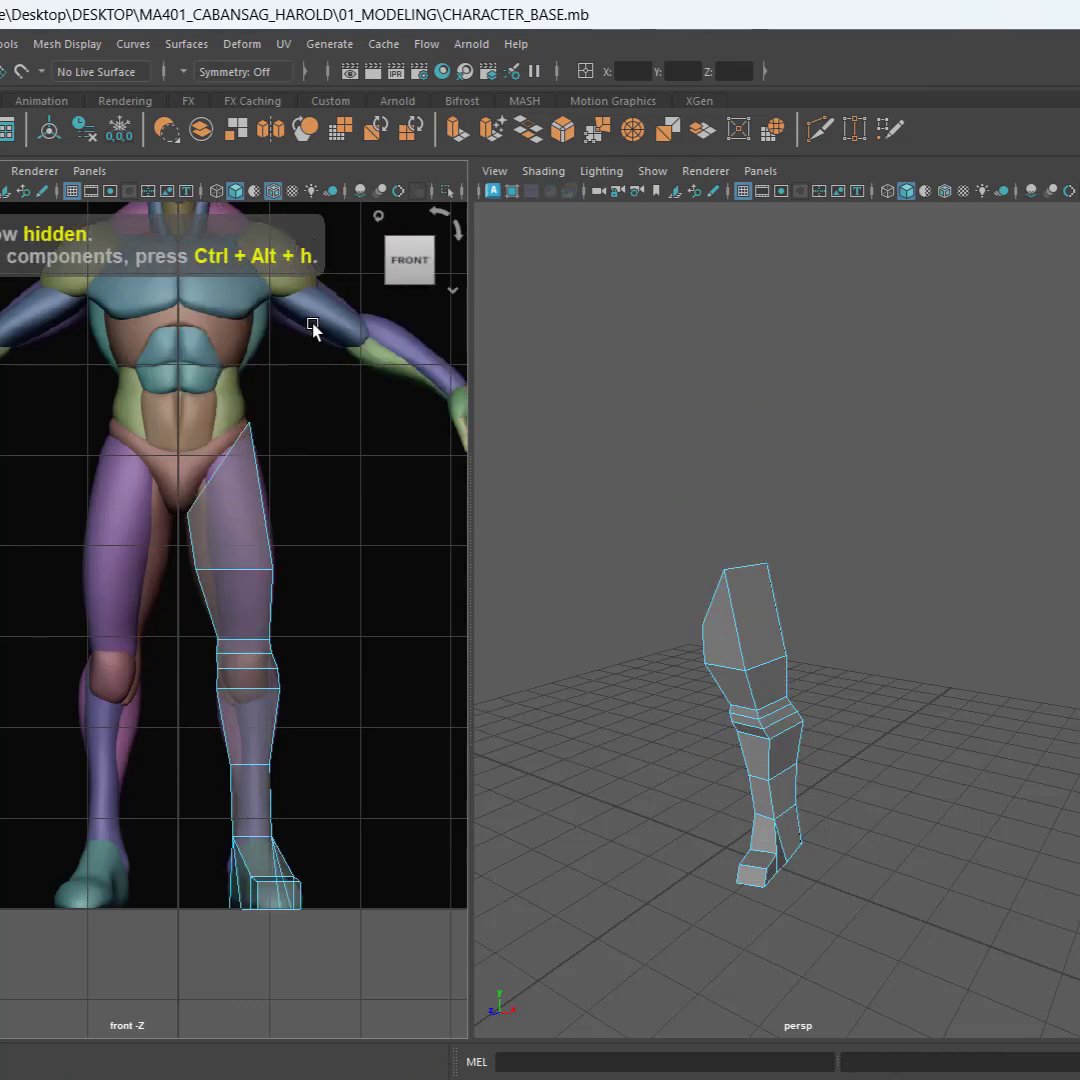
Step: Switch the perspective pane to the orthographic side view, show the leg in X-ray and maximize that view
left_click(89, 170)
left_click(735, 170)
left_click(757, 172)
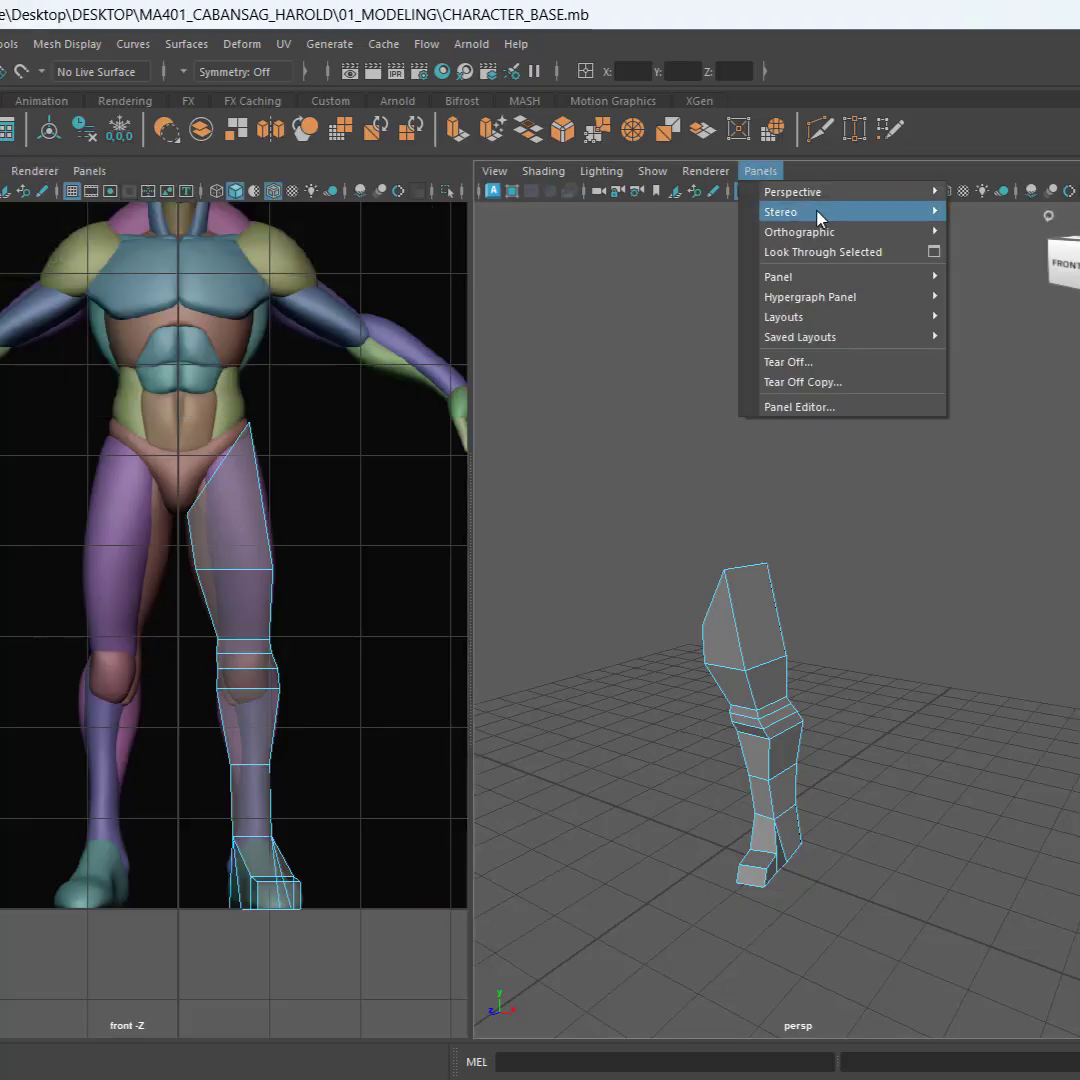
mouse_move(820, 231)
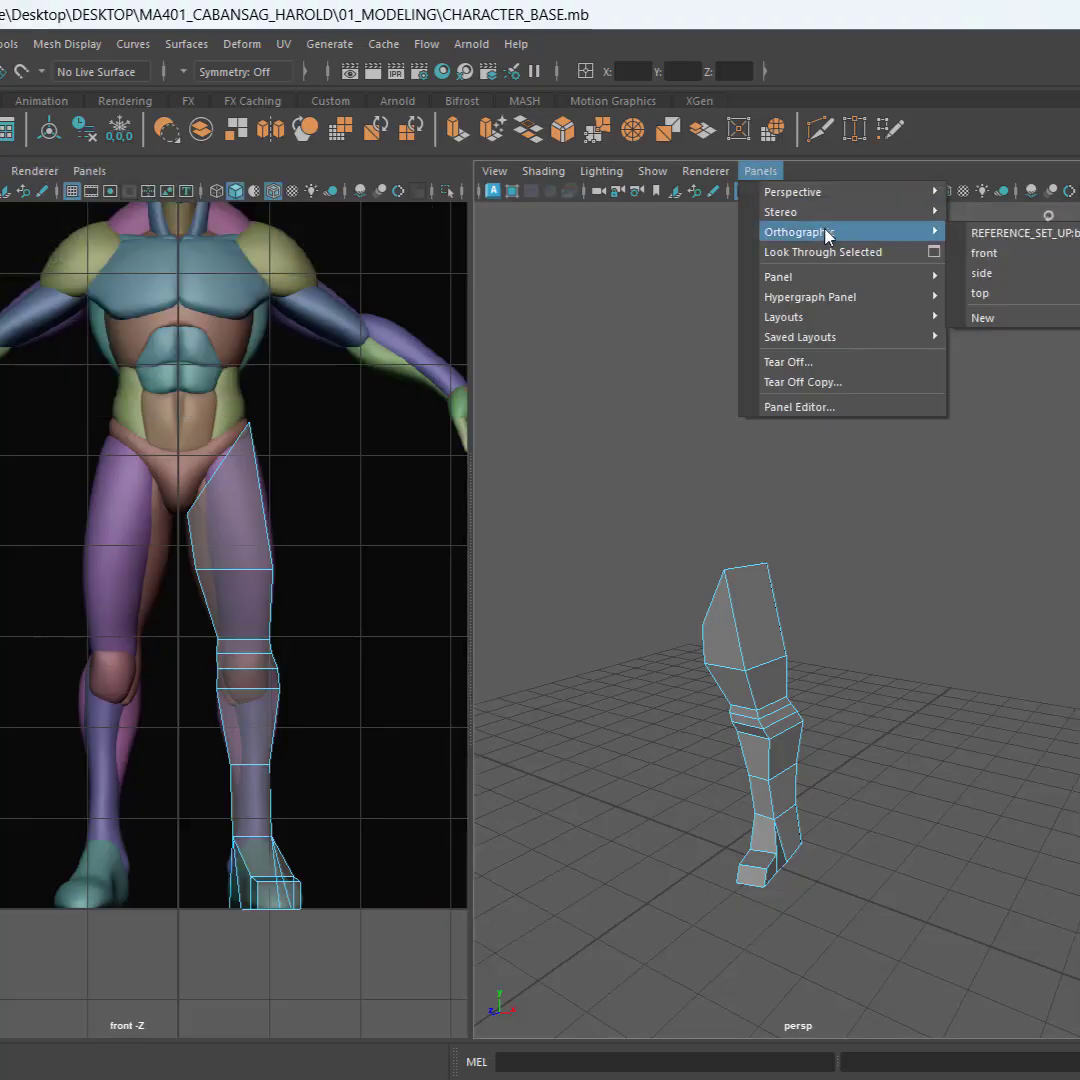
left_click(1033, 286)
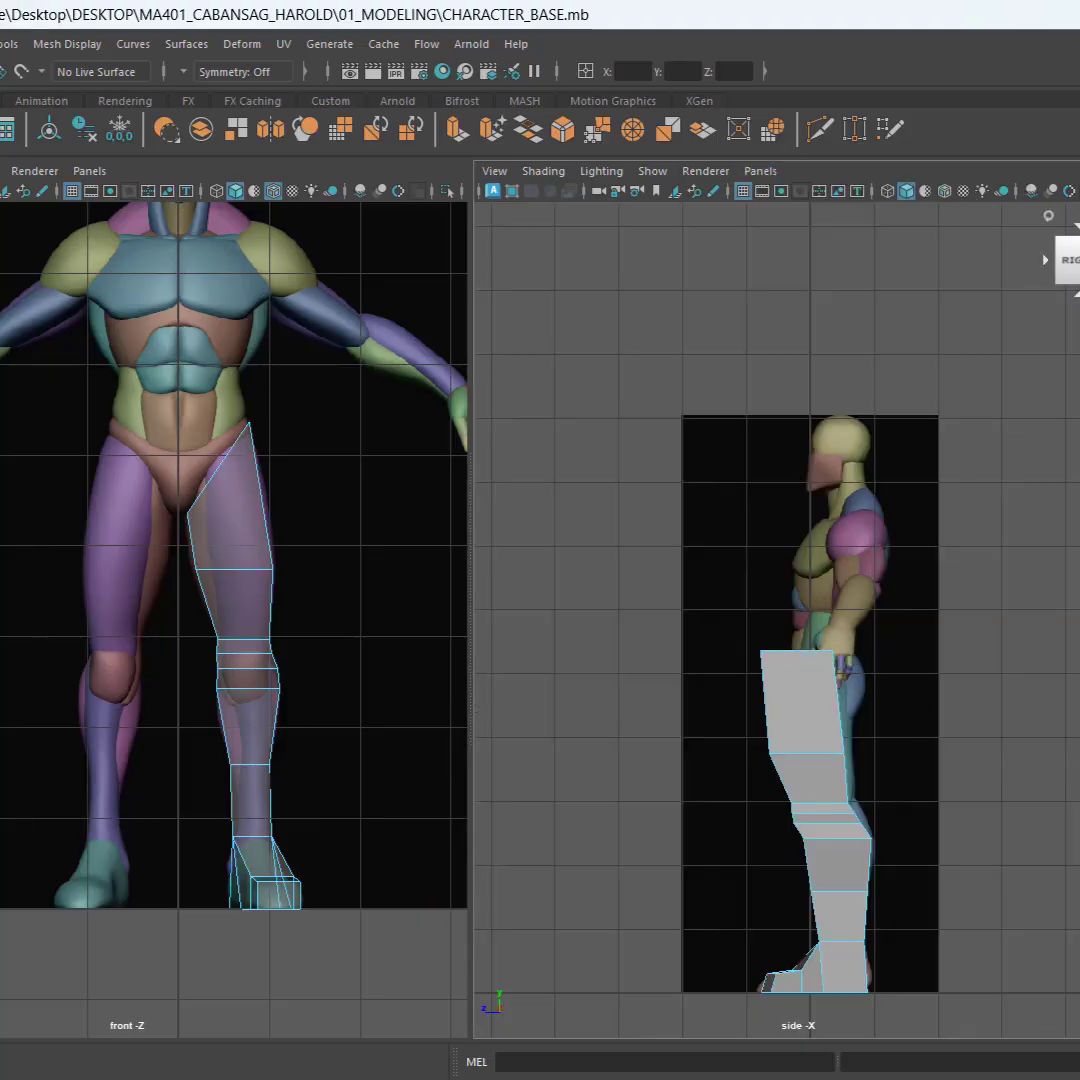
scroll(875, 709, "up", 5)
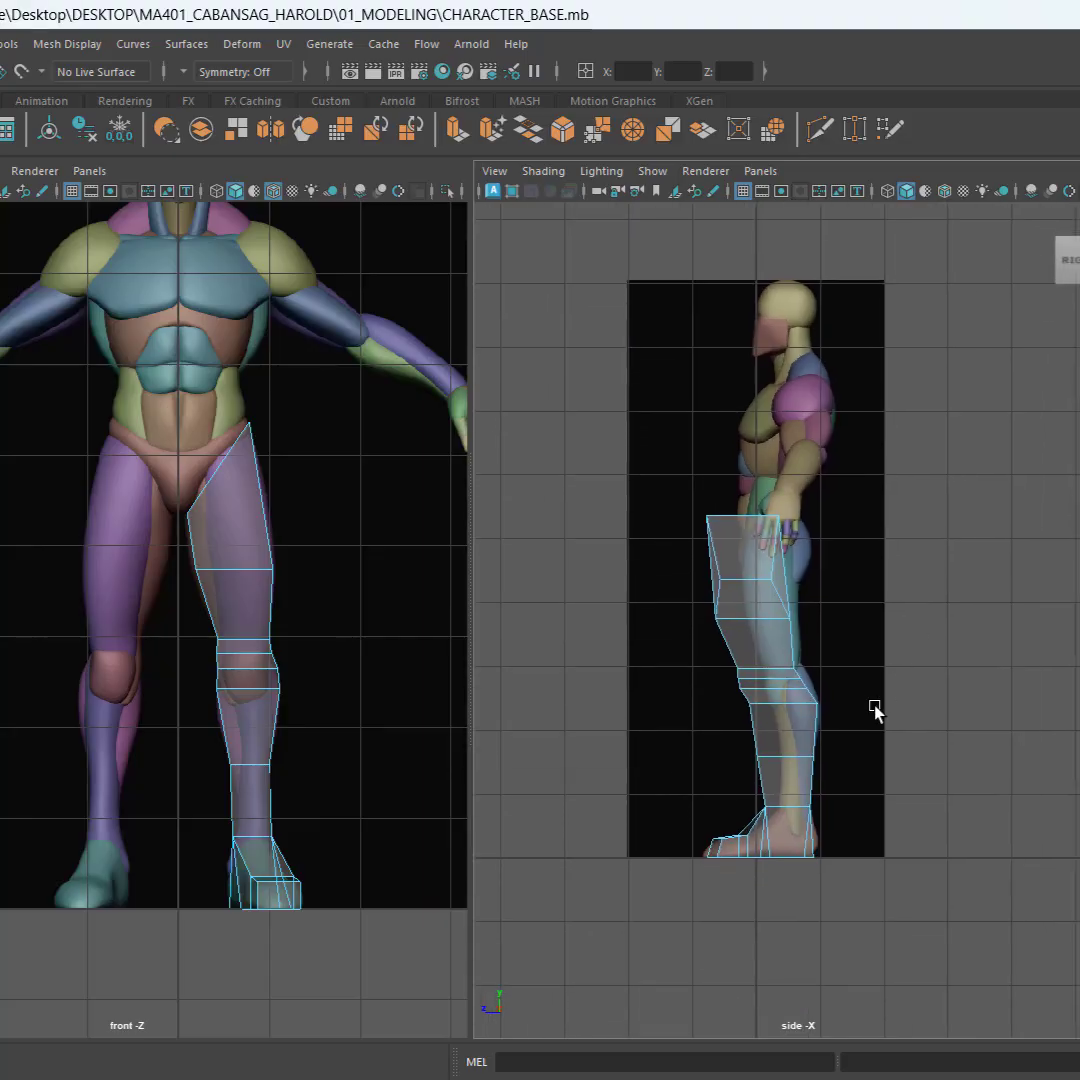
key("space")
Step: Move the front vertices of the four knee rows back to match the reference kneecap's profile
scroll(900, 766, "down", 5)
scroll(757, 783, "up", 6)
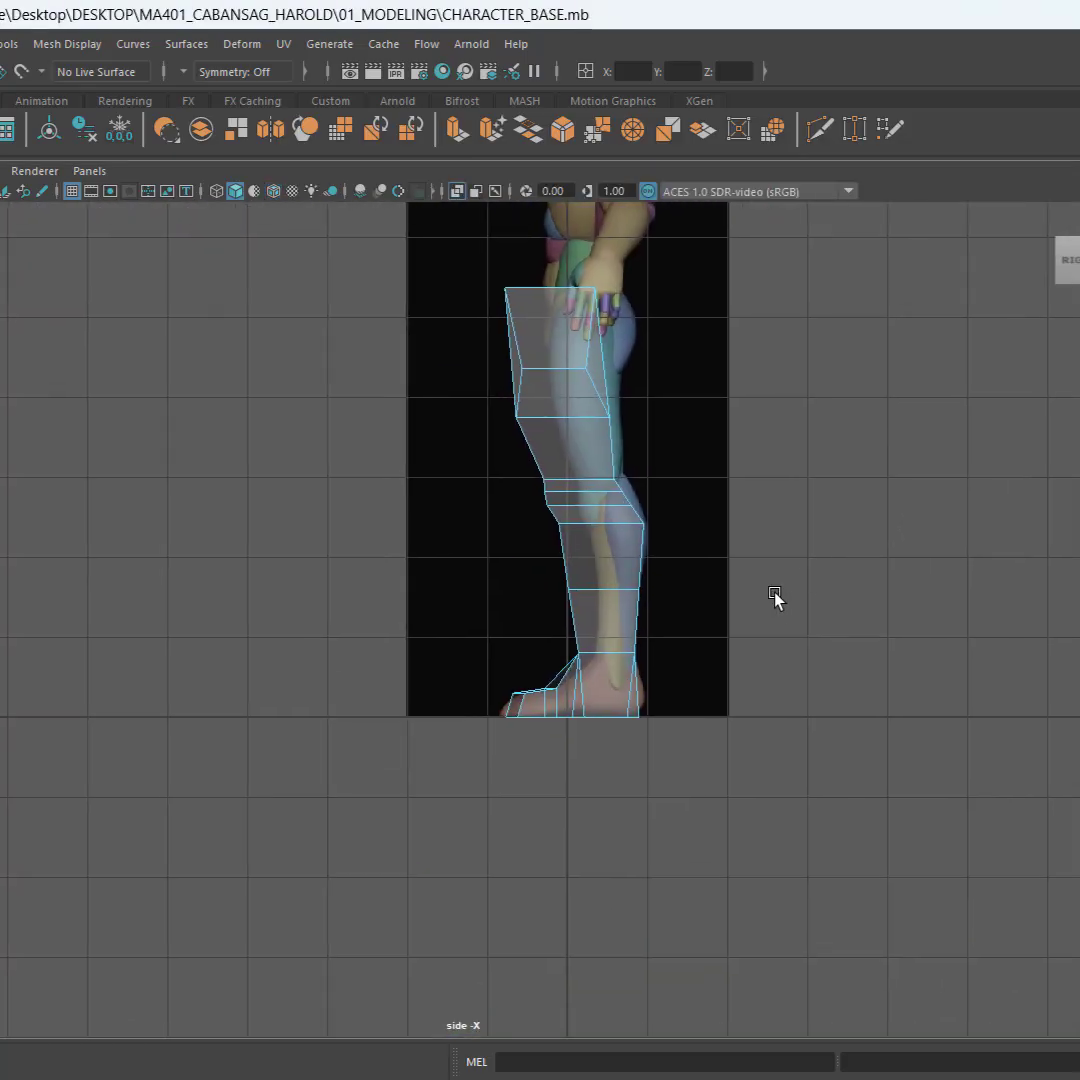
middle_click_drag(957, 543, 693, 686, "alt")
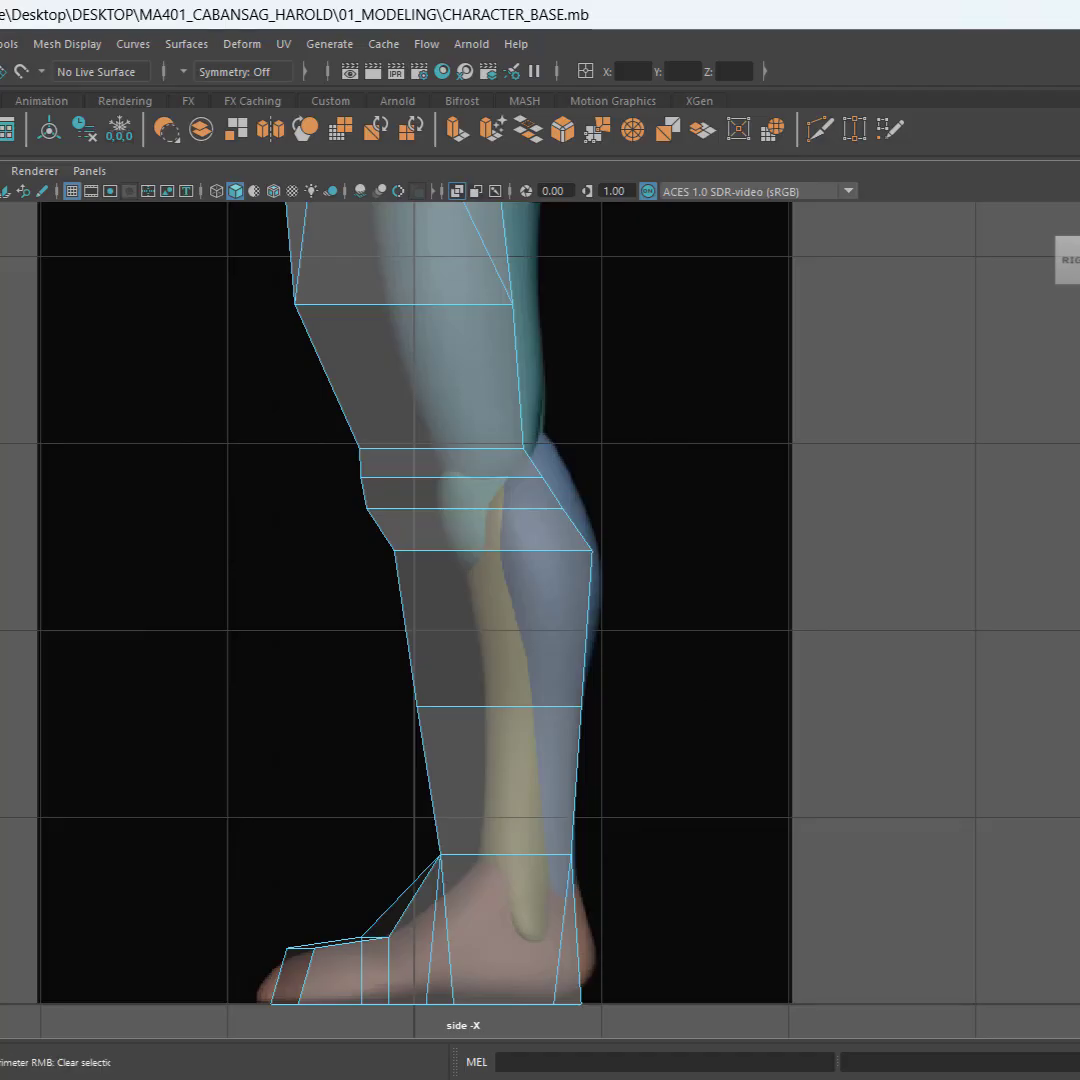
key("w")
left_click_drag(437, 570, 437, 572)
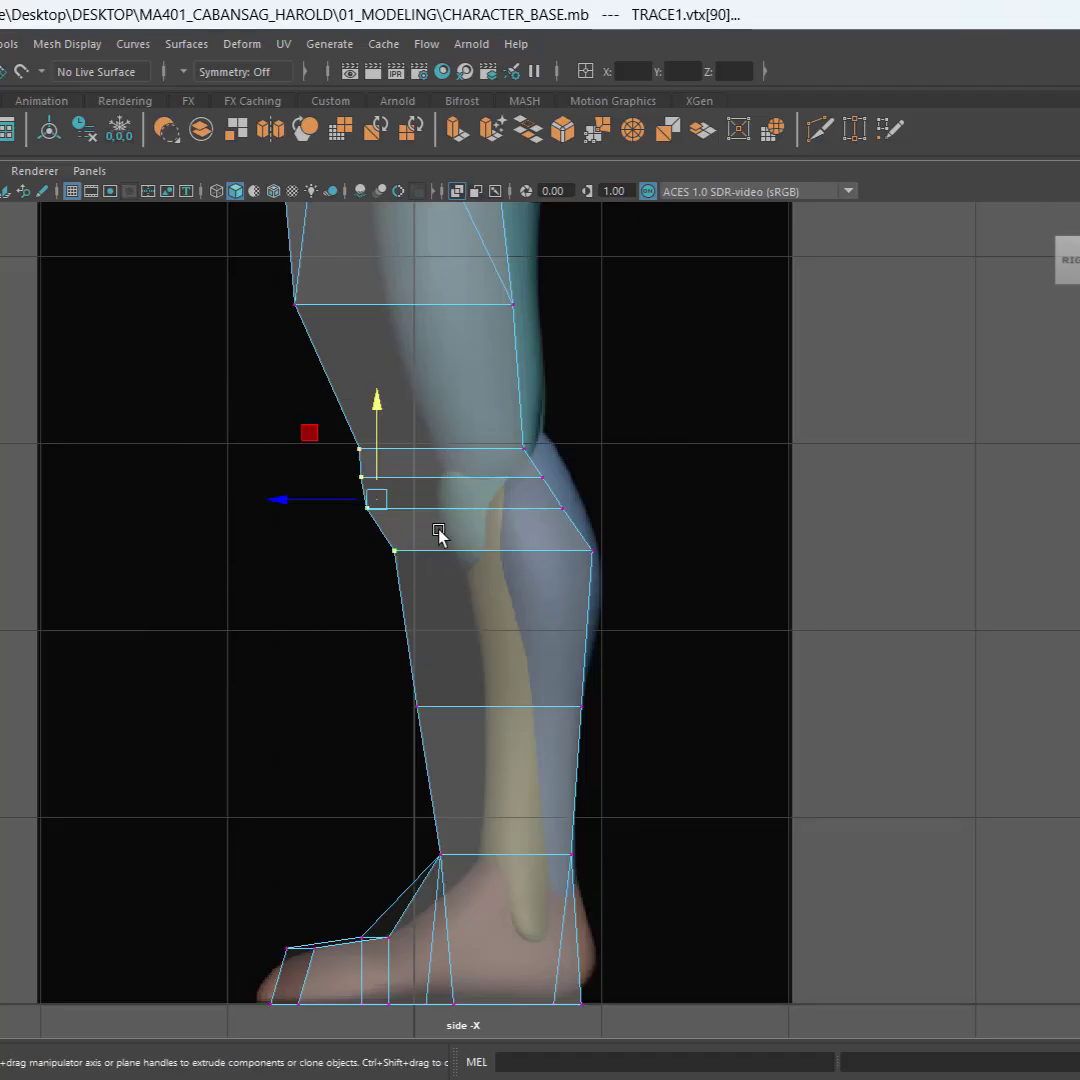
left_click_drag(256, 512, 380, 627)
left_click_drag(506, 556, 436, 546)
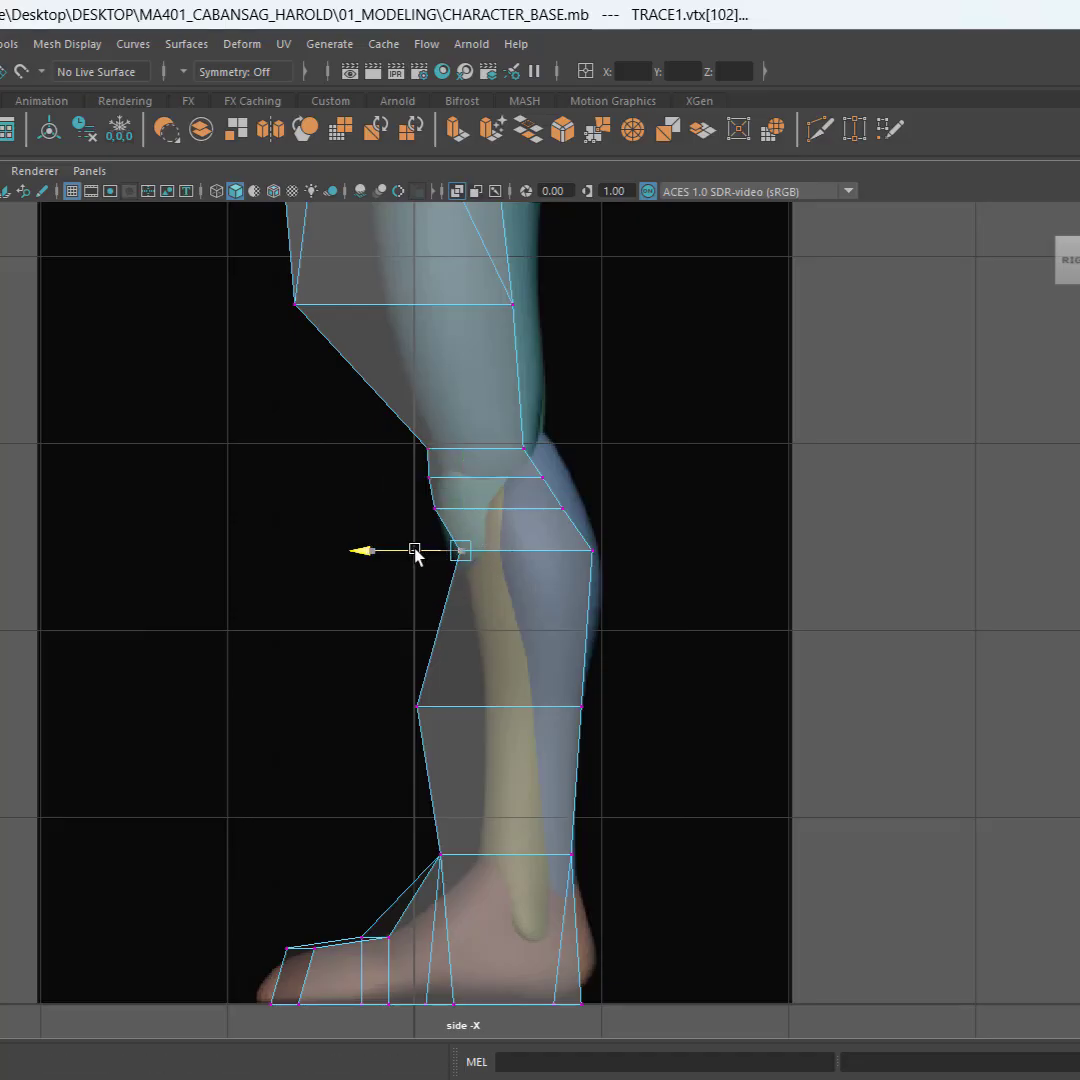
scroll(493, 500, "up", 3)
left_click_drag(436, 432, 436, 432)
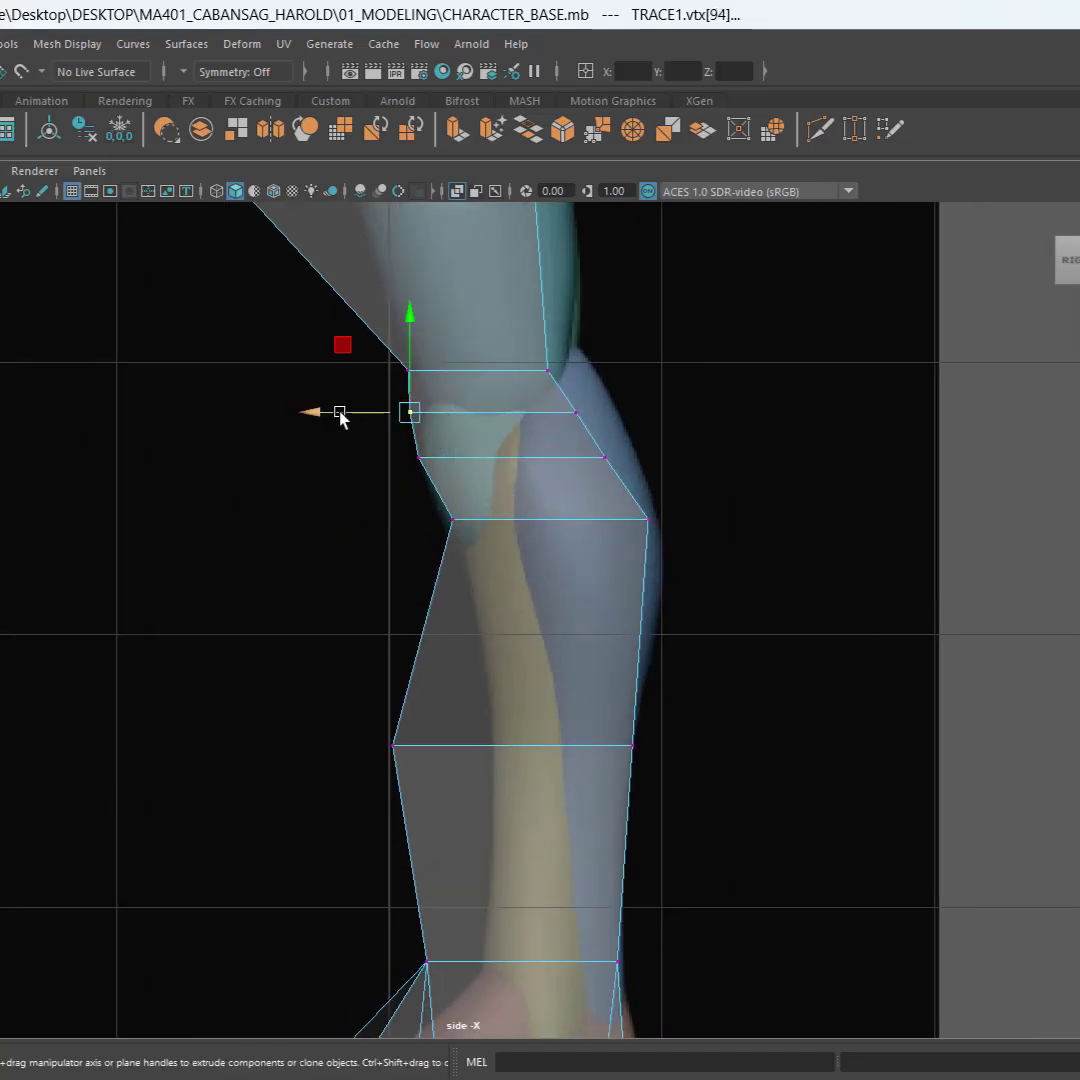
Step: Move the rear vertices of the upper three knee rows back to follow the reference's upper calf outline
left_click_drag(656, 328, 543, 361)
left_click_drag(485, 339, 584, 395)
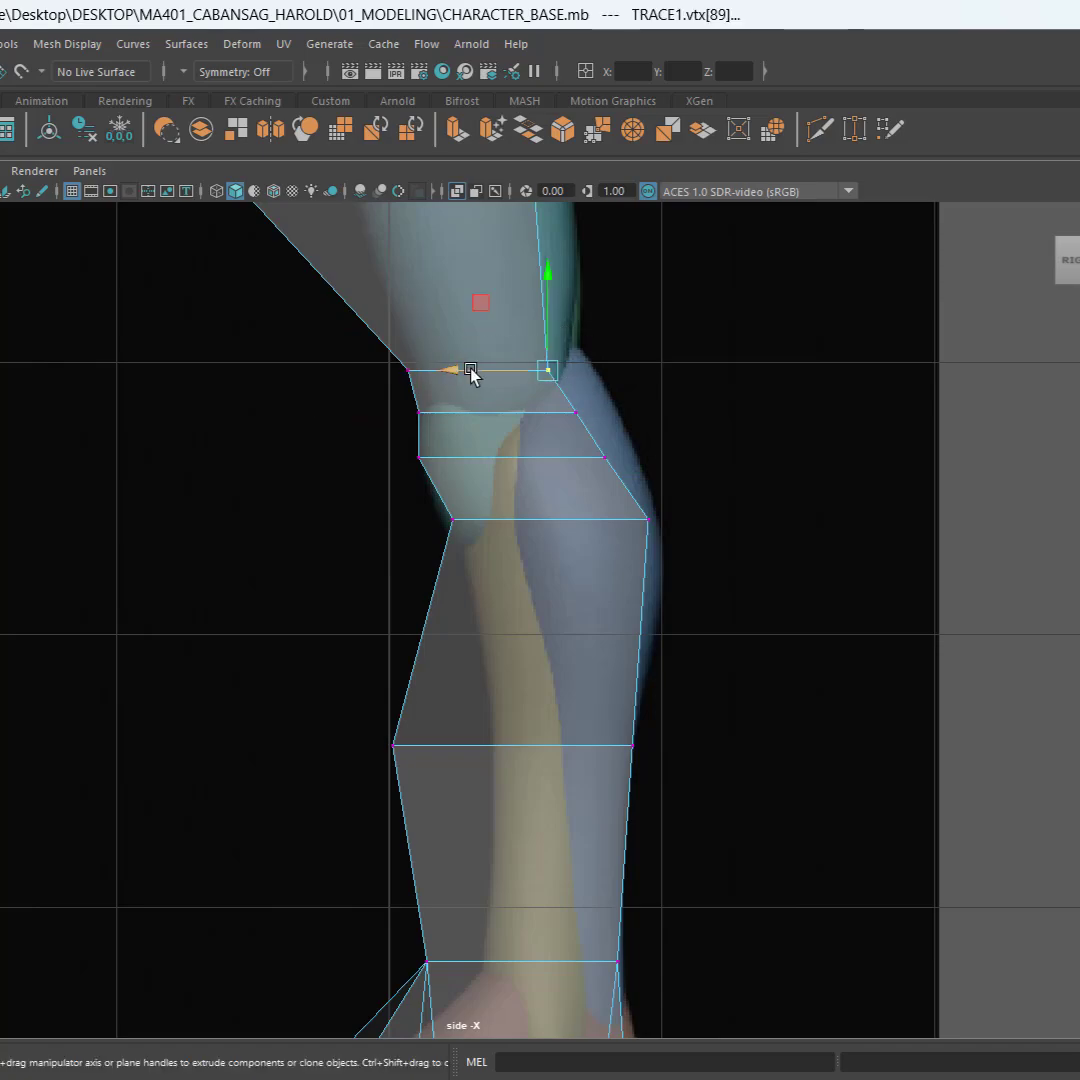
left_click_drag(472, 373, 600, 430)
left_click_drag(511, 410, 639, 472)
left_click_drag(566, 457, 583, 457)
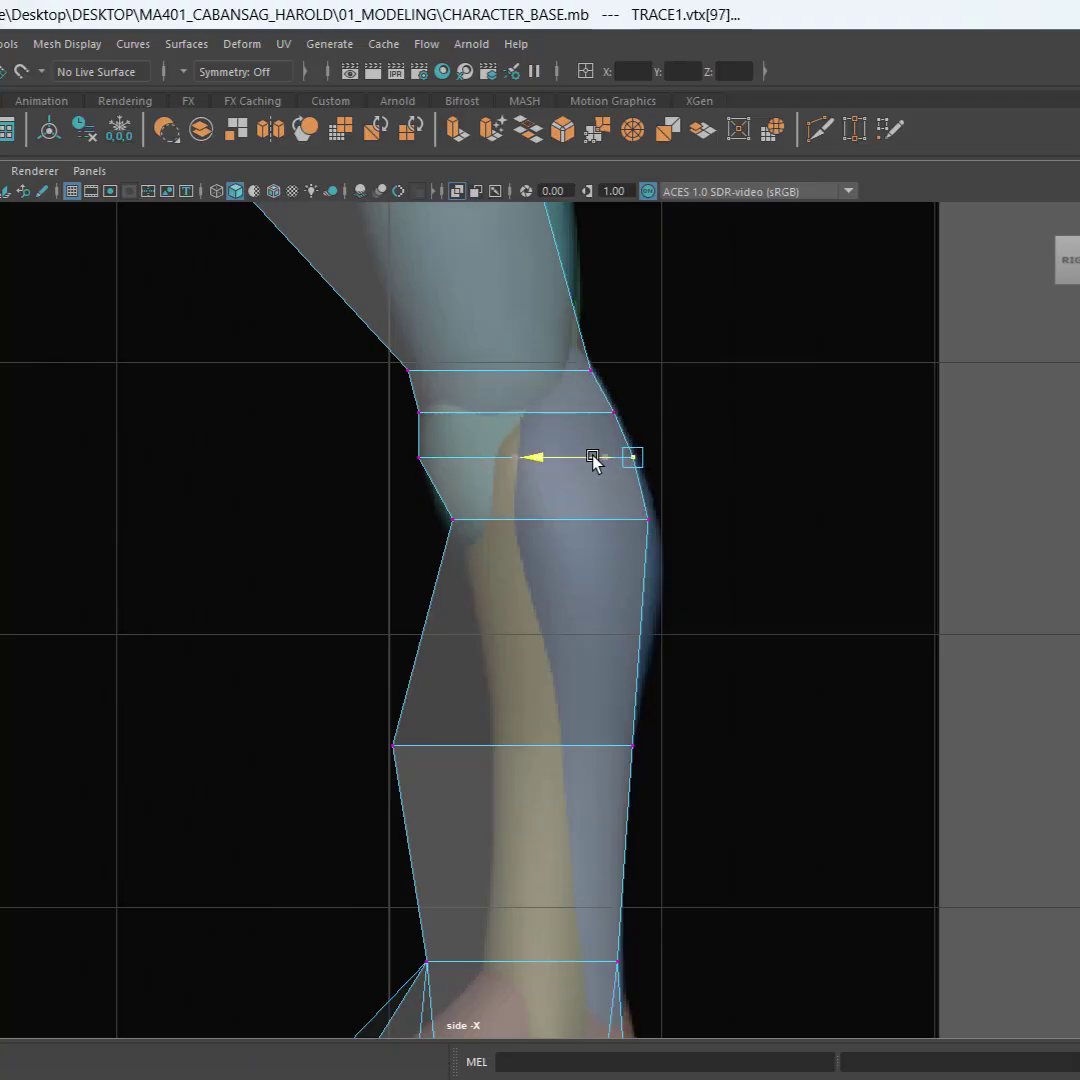
Step: Move the front vertices of the mid-shin row back to the reference shin's front edge
middle_click_drag(653, 588, 721, 509, "alt")
left_click_drag(335, 559, 480, 639)
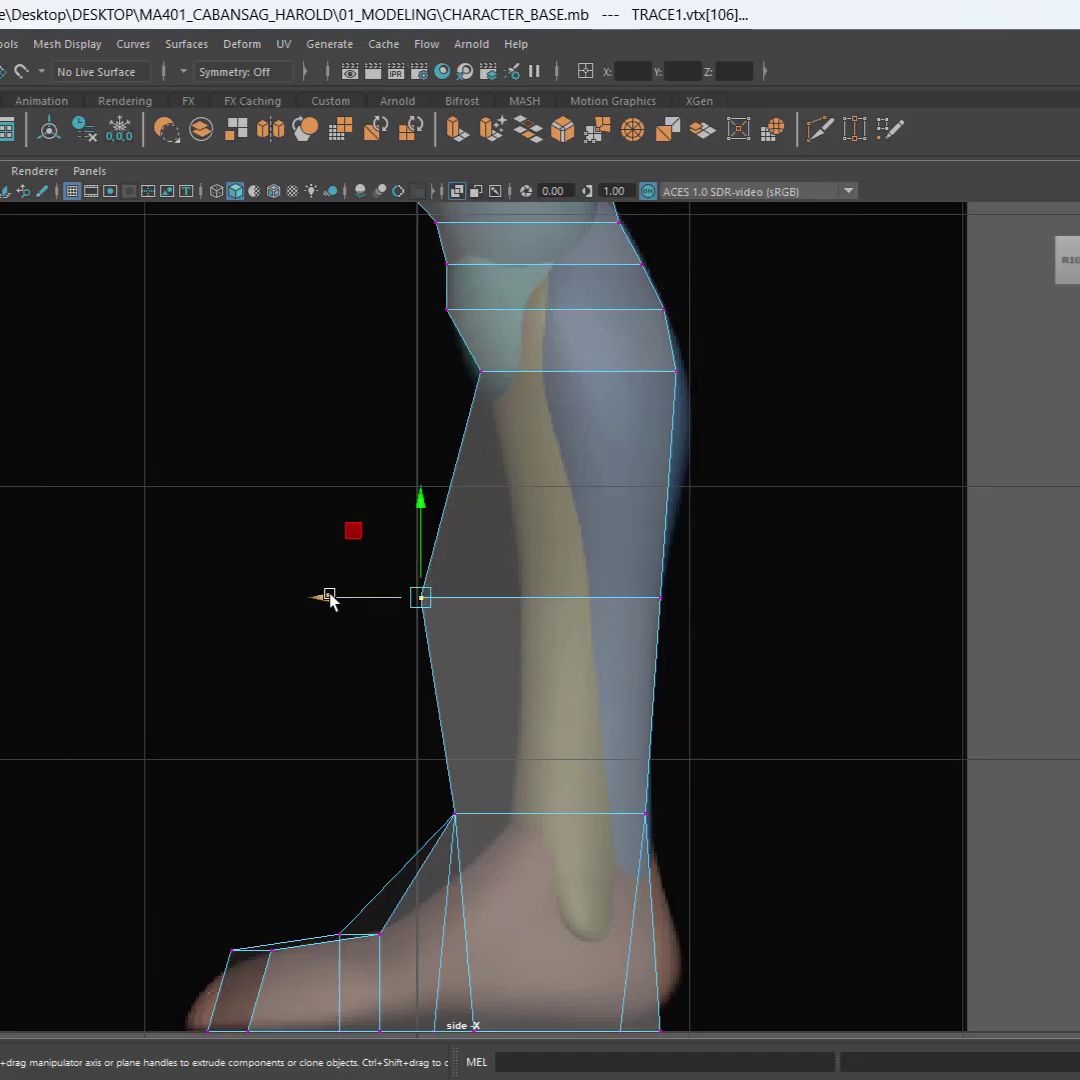
left_click_drag(325, 595, 433, 607)
Step: Shift the whole ankle row slightly back, and move its front vertices farther back to the reference ankle
middle_click_drag(585, 895, 578, 610, "alt")
left_click_drag(393, 571, 844, 682)
left_click_drag(465, 608, 478, 612)
left_click_drag(353, 541, 489, 647)
left_click_drag(361, 610, 416, 622)
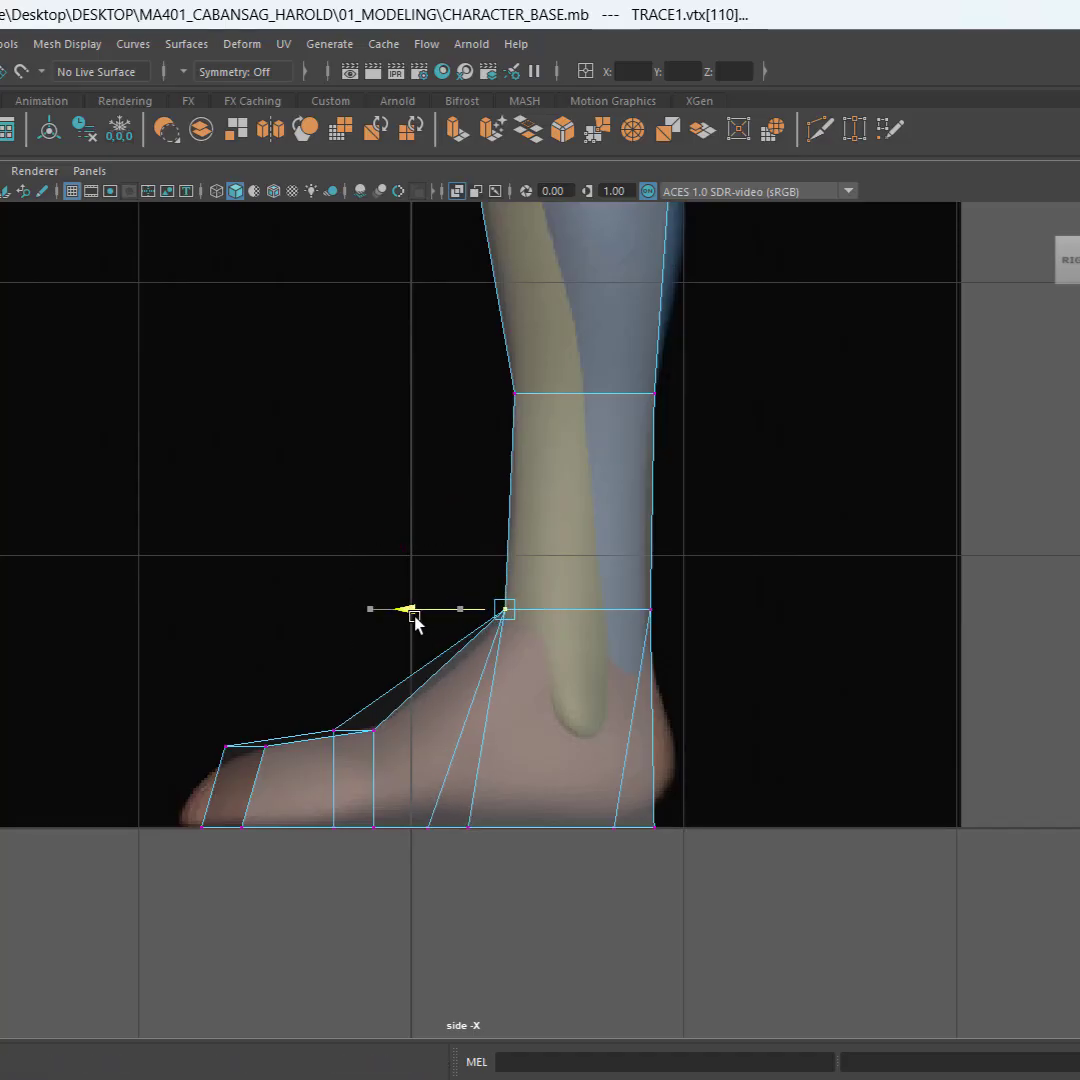
Step: Move the heel's bottom vertices back to the reference heel and lower the top vertices of the toe block
left_click_drag(716, 771, 583, 834)
left_click_drag(118, 666, 255, 766)
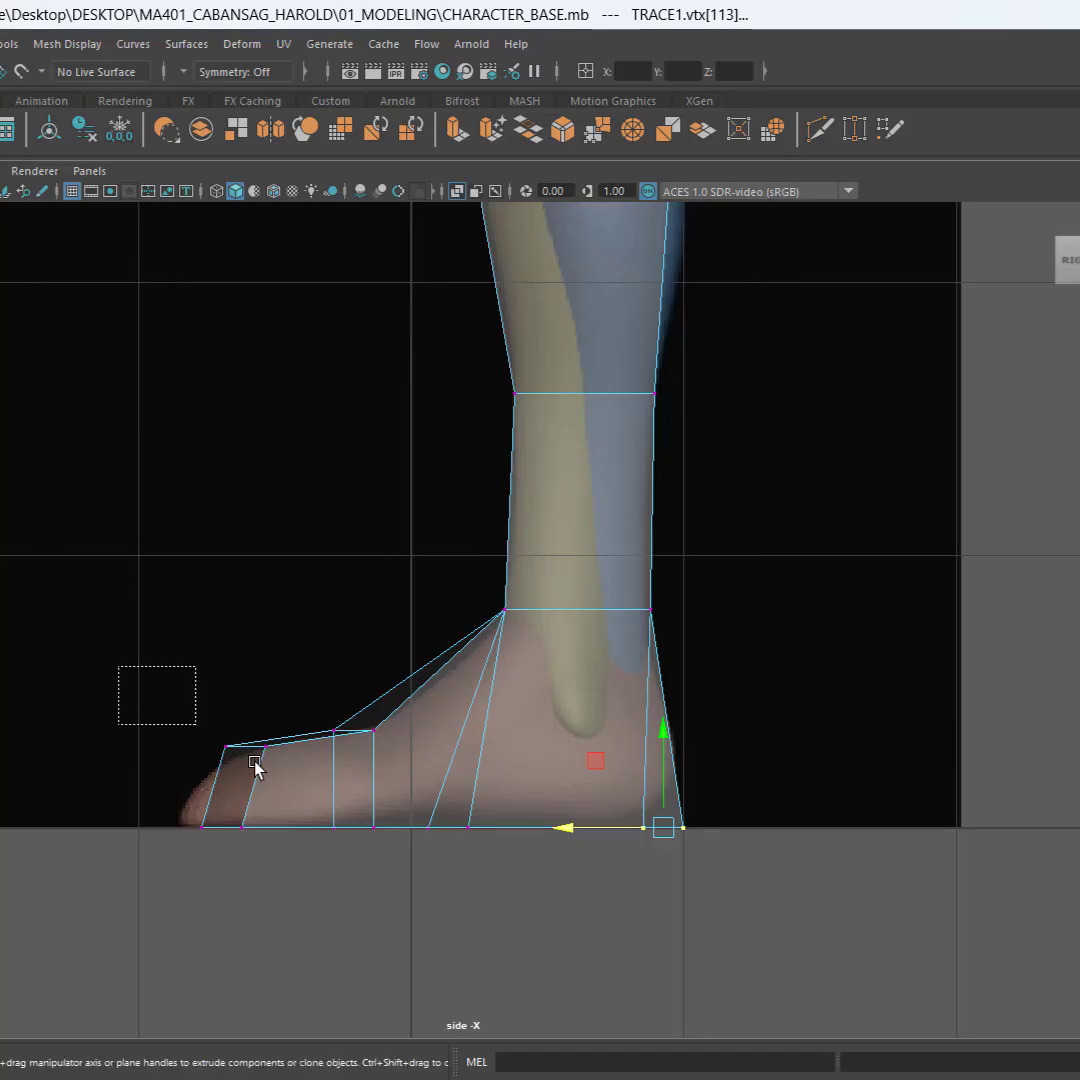
left_click_drag(247, 652, 247, 676)
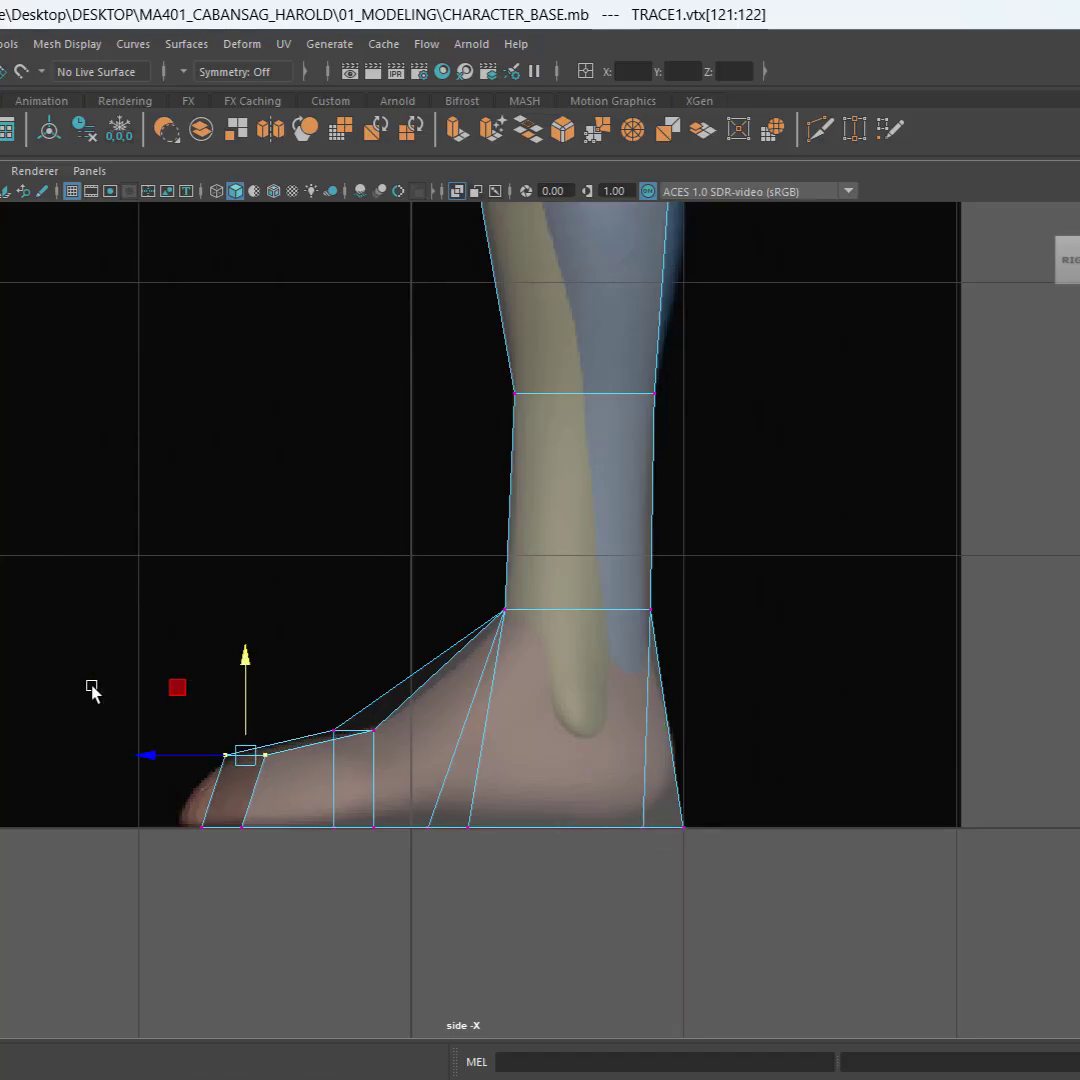
Step: Move the entire toe block forward to reach the reference toe tip, and clear the selection
left_click_drag(91, 690, 272, 856)
left_click_drag(174, 791, 145, 788)
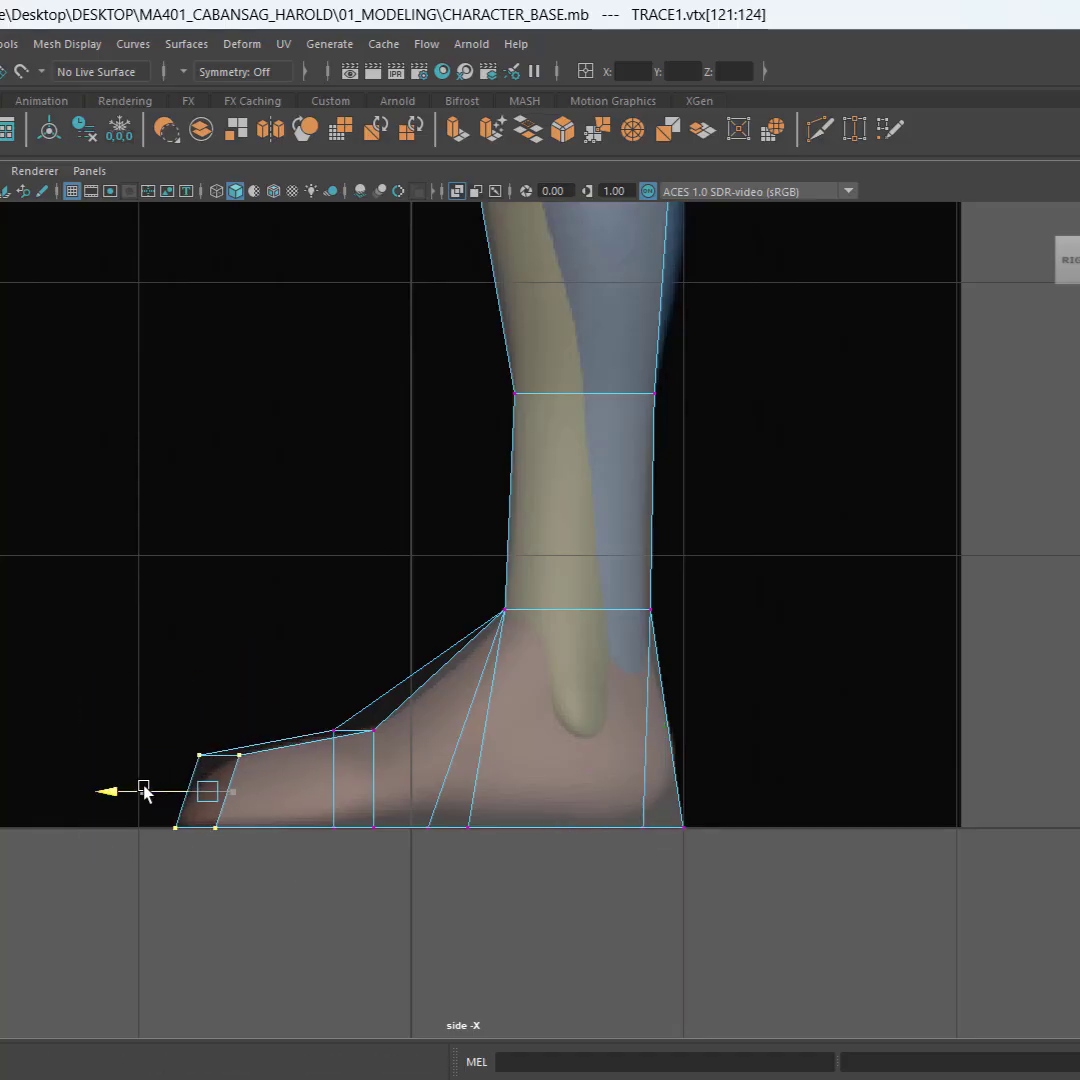
left_click(400, 548)
Step: Select all thigh vertices above the knee and move them back over the reference thigh
scroll(490, 520, "down", 13)
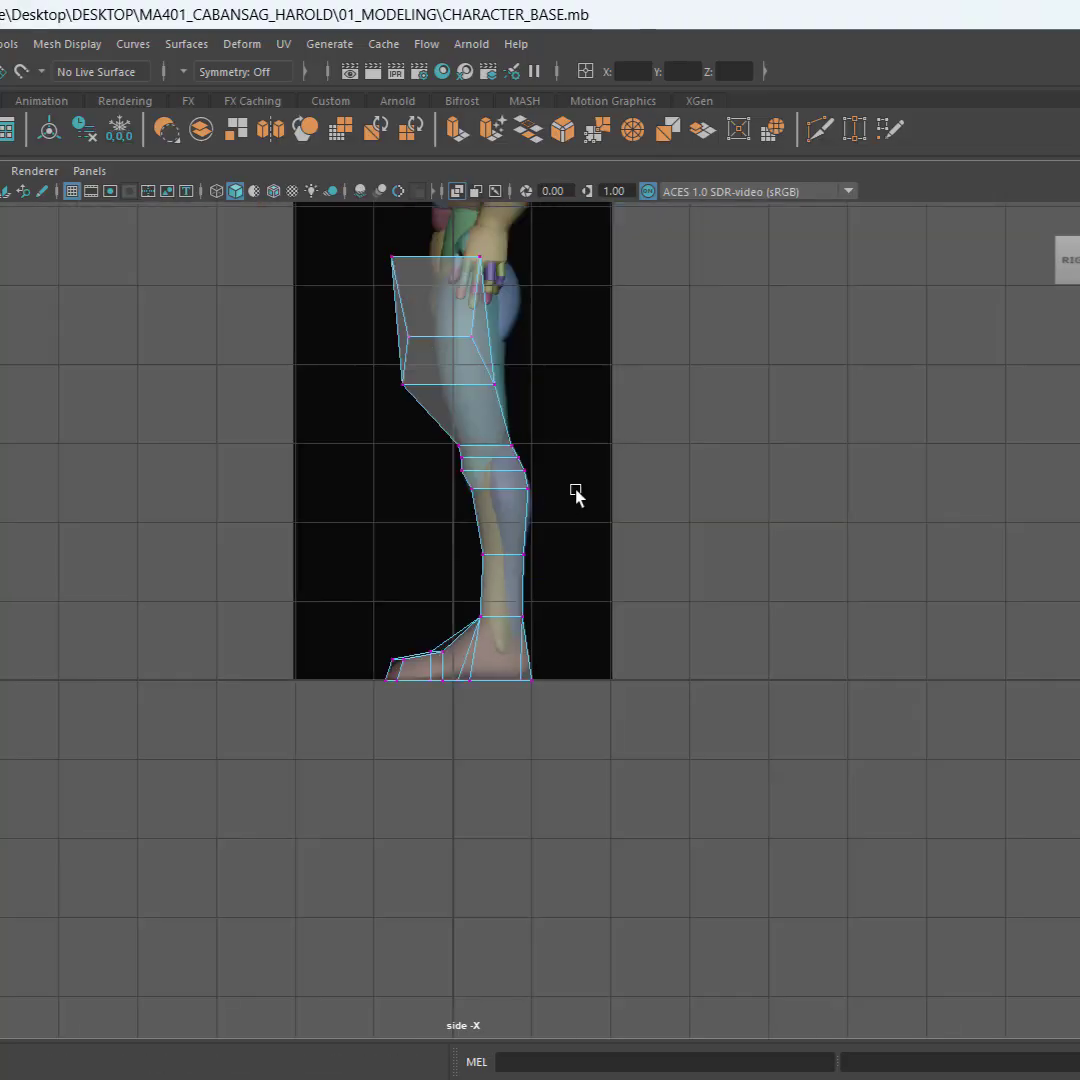
scroll(580, 488, "up", 1)
middle_click_drag(574, 347, 776, 461, "alt")
scroll(487, 828, "up", 7)
scroll(489, 842, "up", 2)
left_click_drag(747, 303, 182, 741)
left_click_drag(378, 537, 469, 538)
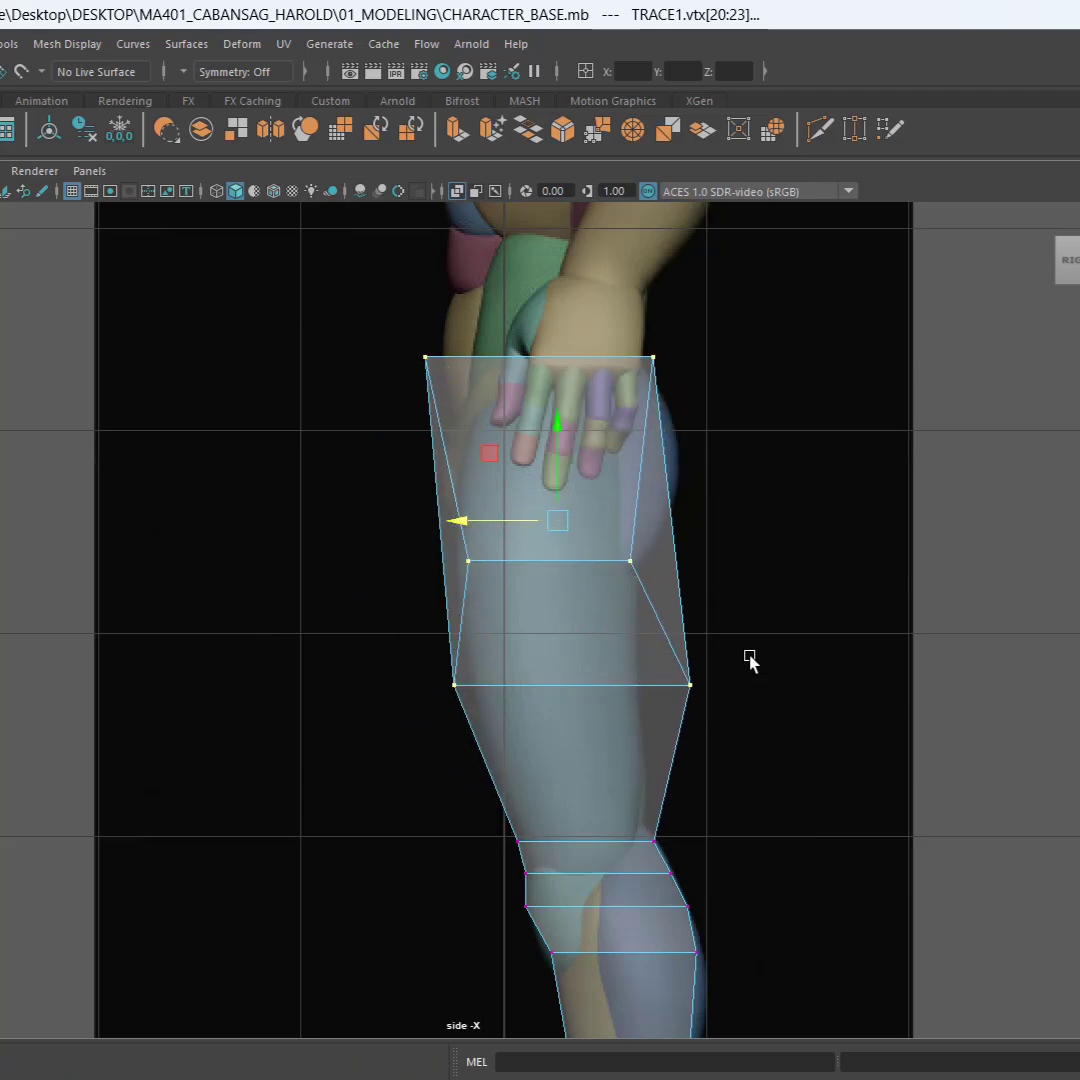
Step: Narrow the mid-thigh row by moving its rear vertices forward and its front vertices back to the reference thigh outline
left_click_drag(750, 658, 580, 690)
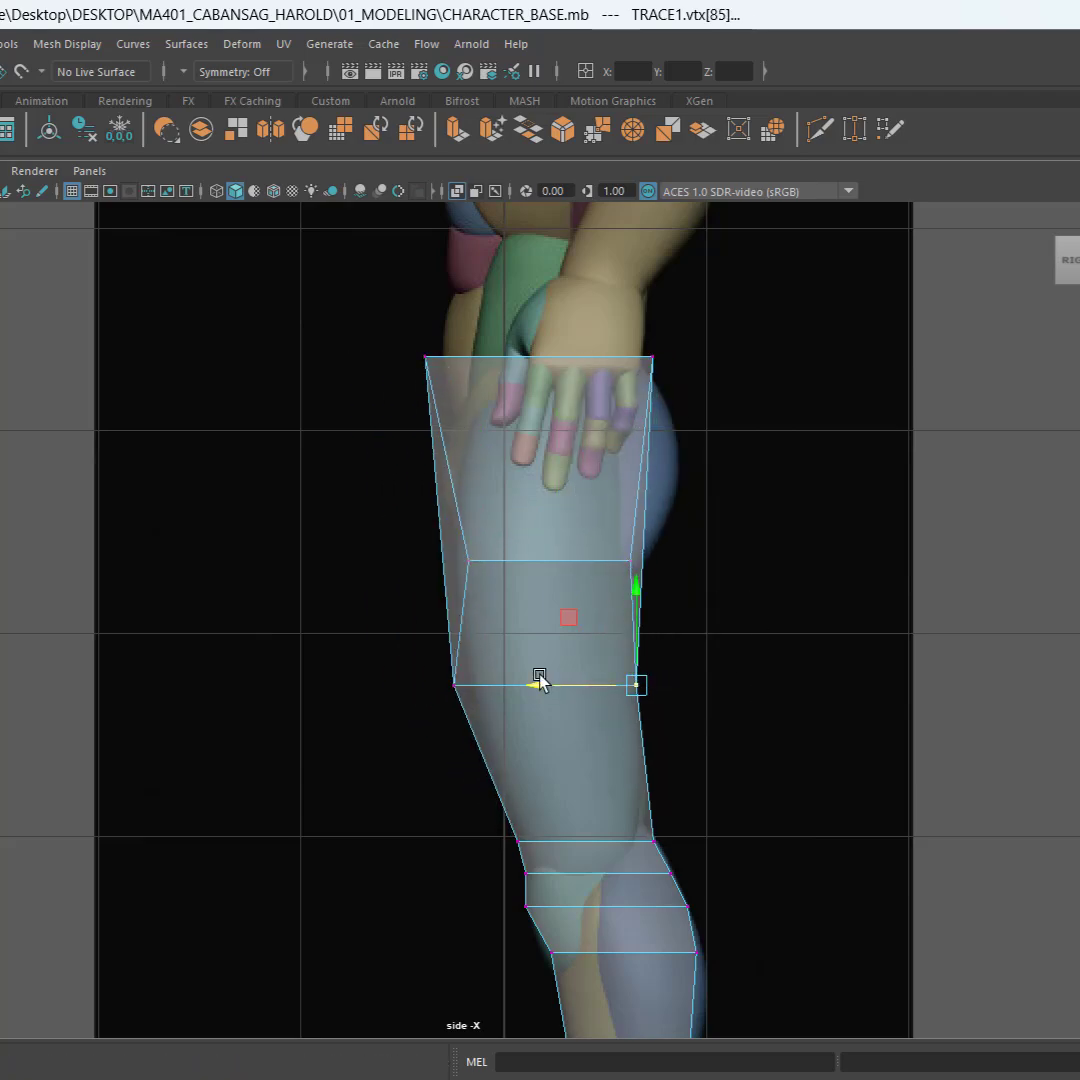
left_click_drag(374, 622, 472, 712)
left_click_drag(390, 684, 409, 683)
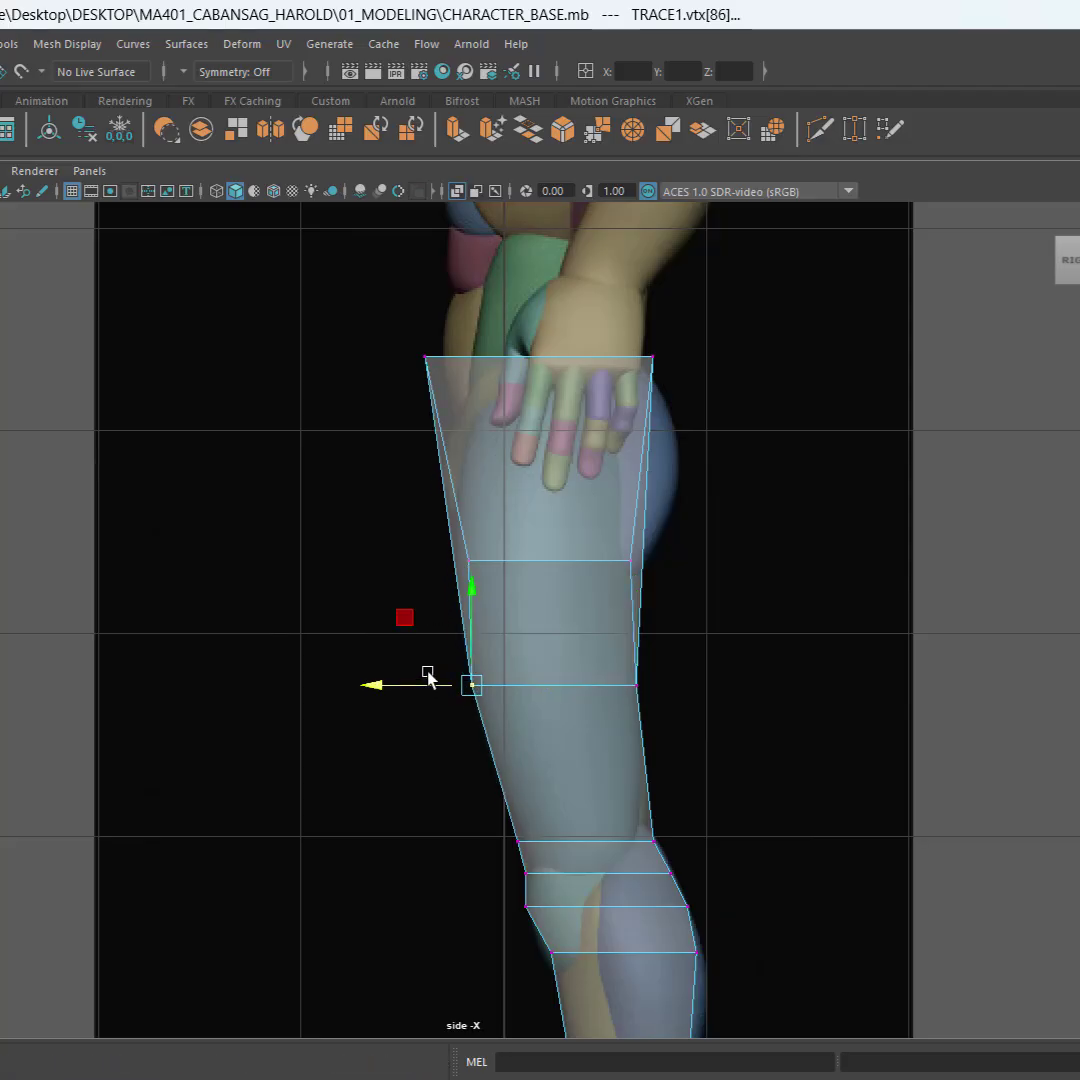
Step: Narrow the leg's topmost row by moving its front vertices back and its rear vertices forward, and clear the selection
middle_click_drag(521, 680, 487, 852, "alt")
mouse_move(350, 512)
left_mouse_down()
mouse_move(377, 550)
mouse_move(364, 535)
left_mouse_up()
mouse_move(708, 502)
left_mouse_down()
mouse_move(592, 551)
mouse_move(533, 530)
left_mouse_up()
left_click(805, 543)
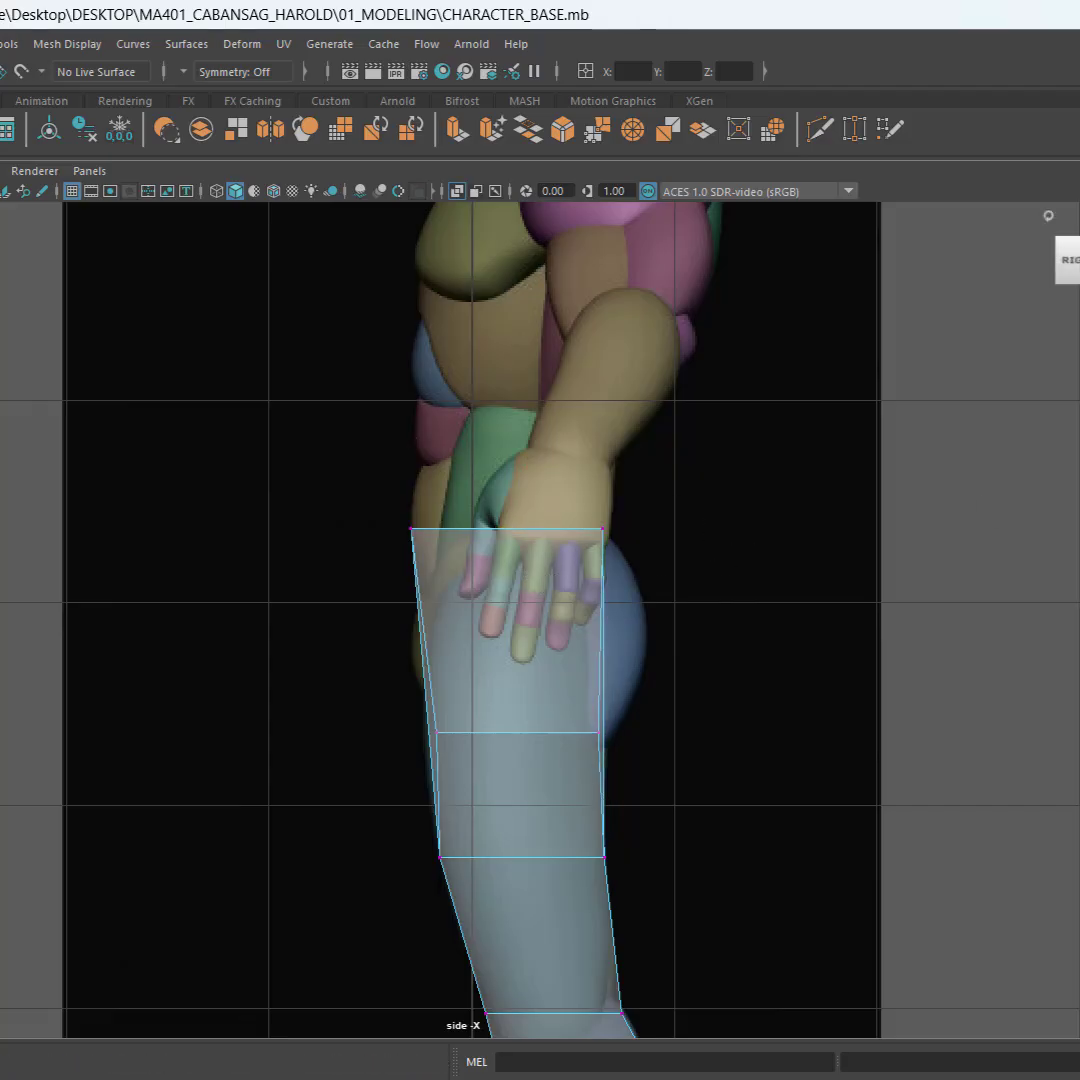
Step: Return TRACE1 to object mode and save the scene
right_click_drag(808, 543, 923, 374)
key("ctrl+s")
scroll(805, 510, "down", 6)
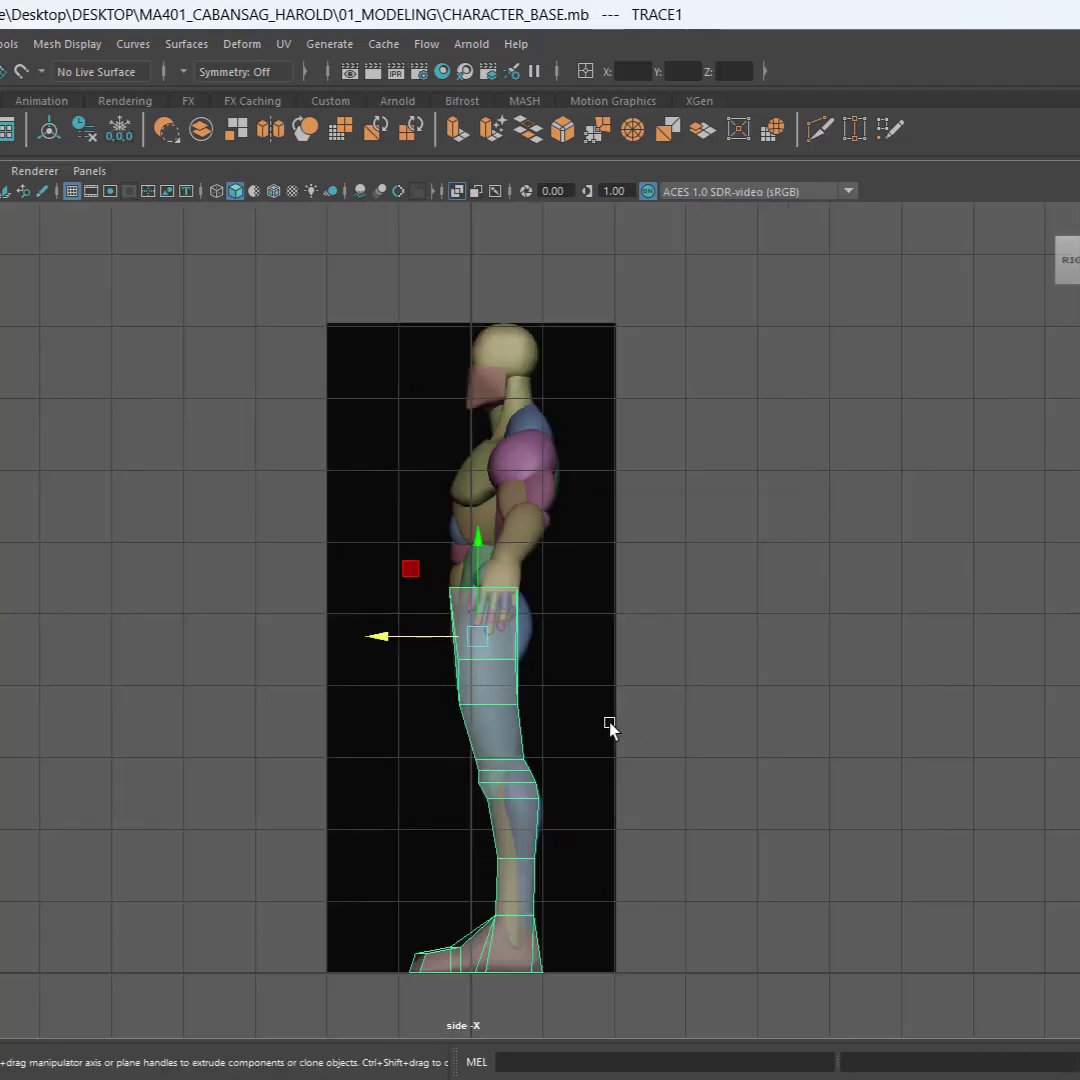
Step: In the front view, select all faces of the leg and the arm and hide them
key("space")
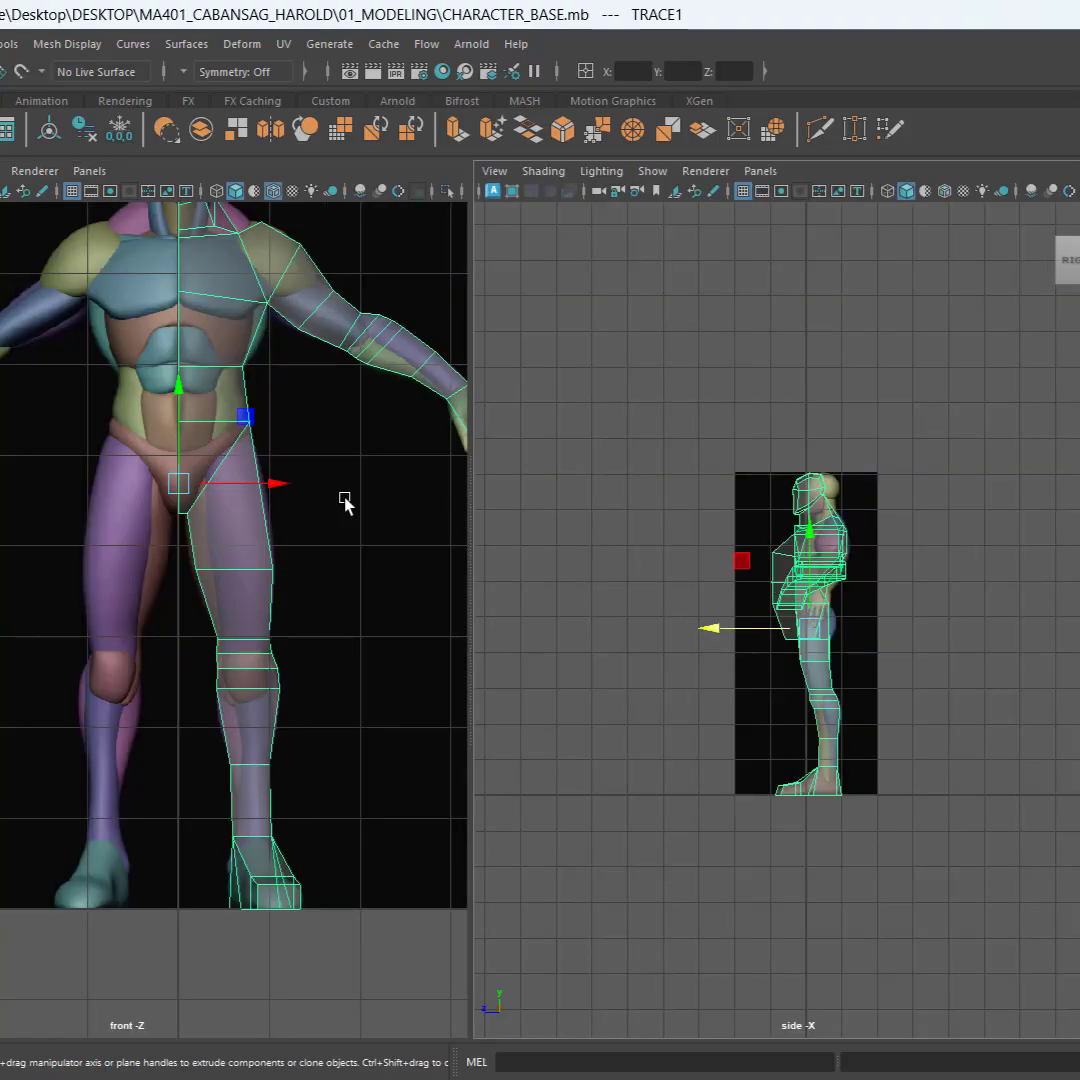
key("space")
scroll(448, 523, "up", 5)
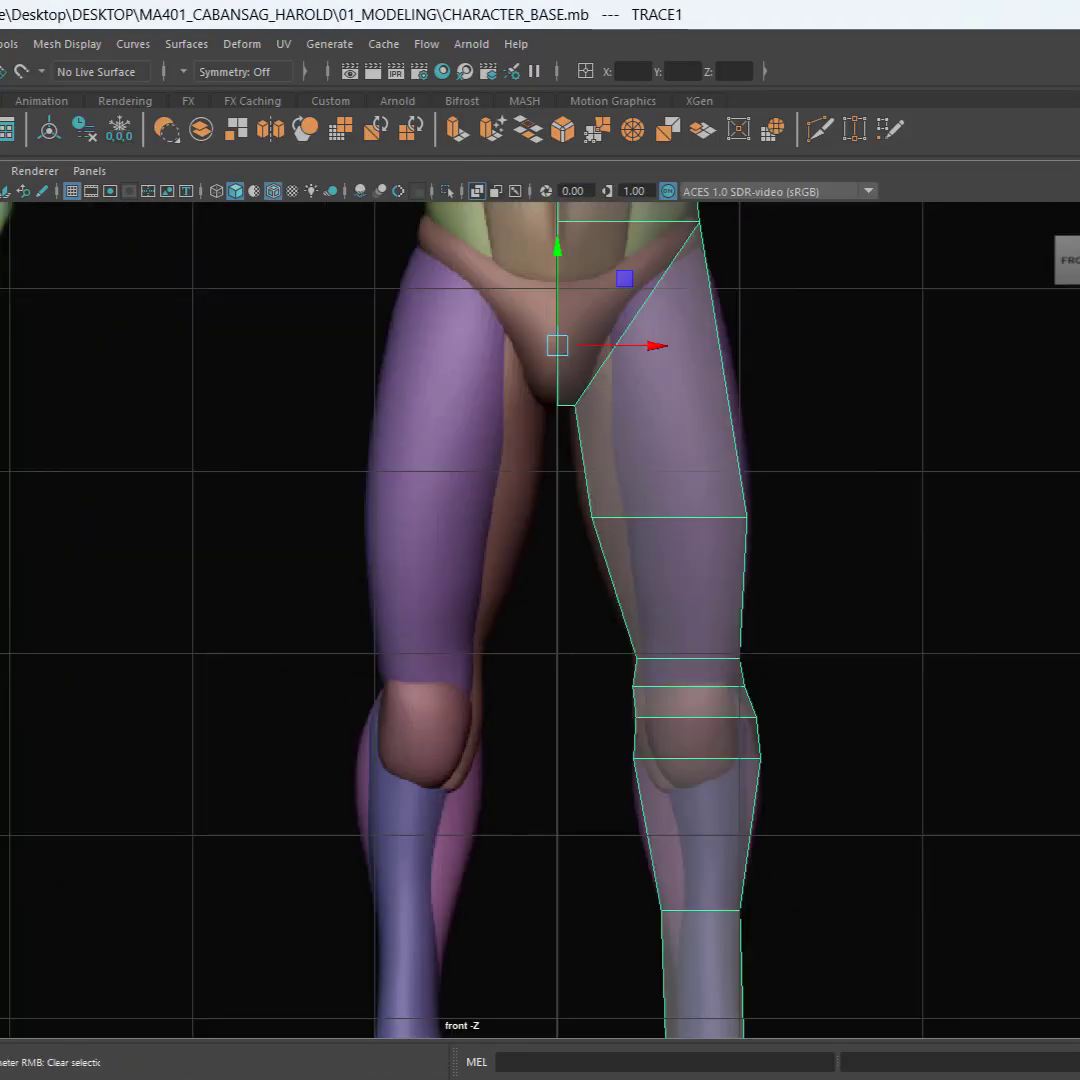
right_click_drag(618, 425, 618, 510)
scroll(612, 520, "down", 3)
scroll(640, 628, "down", 3)
scroll(615, 622, "up", 1)
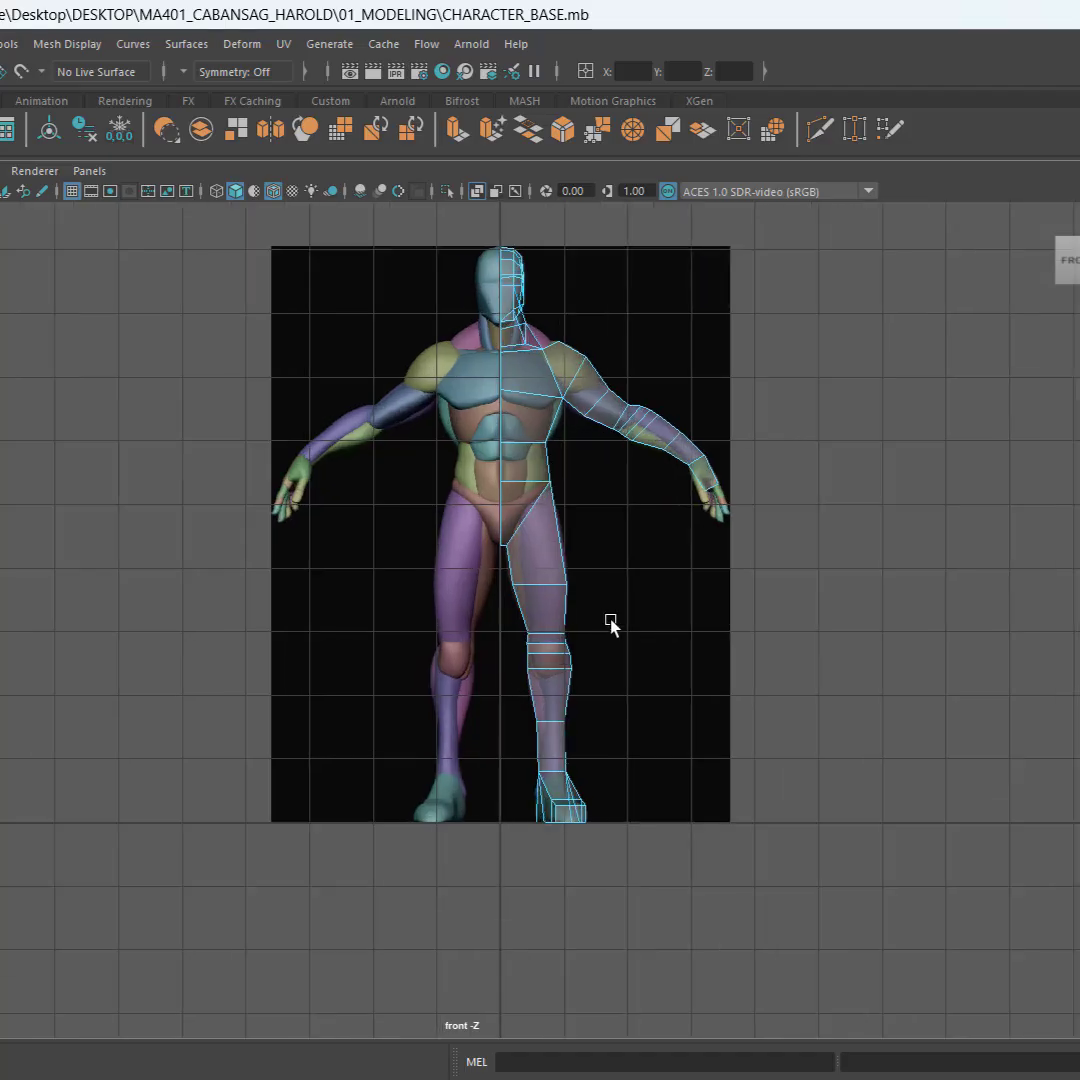
left_click_drag(506, 760, 441, 935)
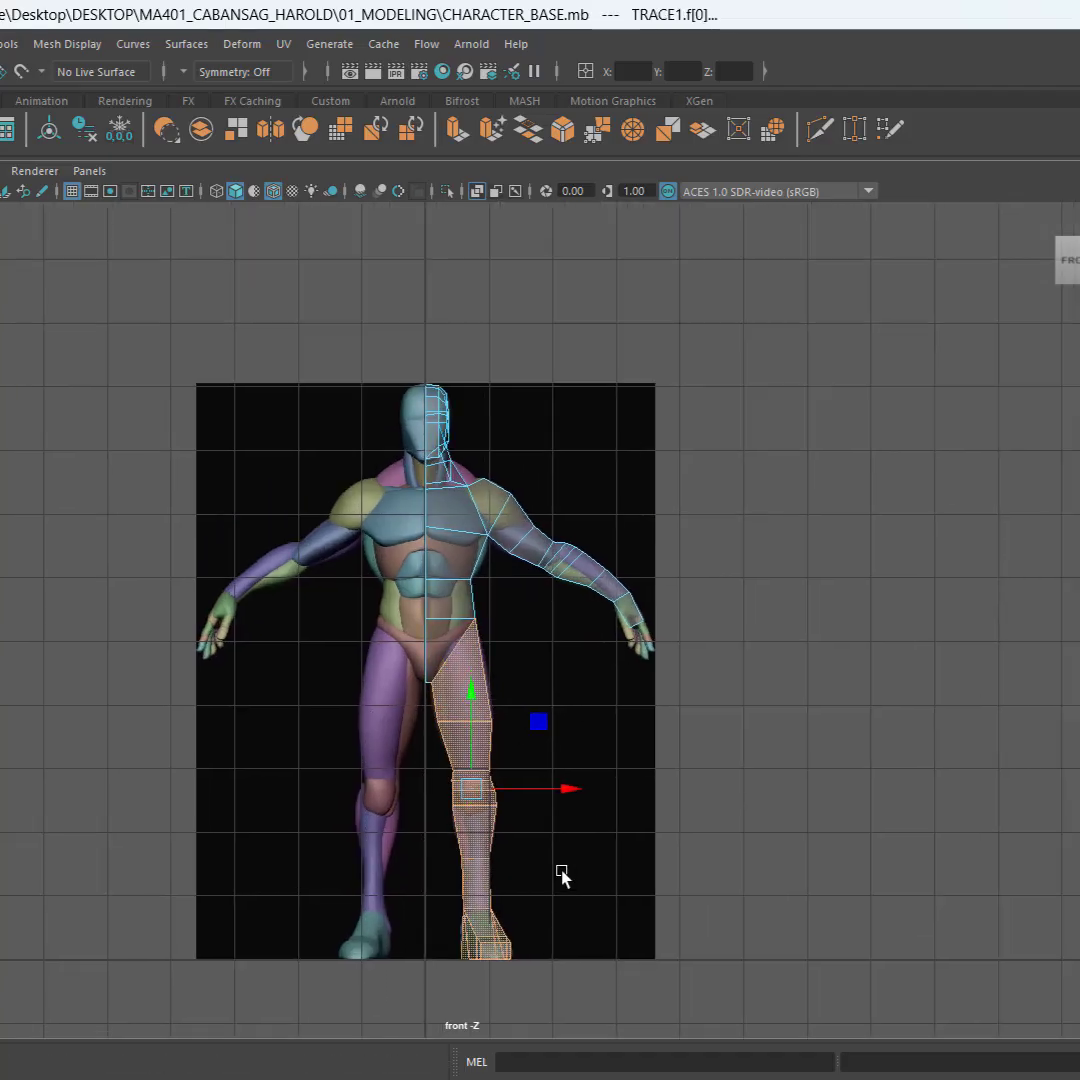
scroll(564, 877, "up", 4)
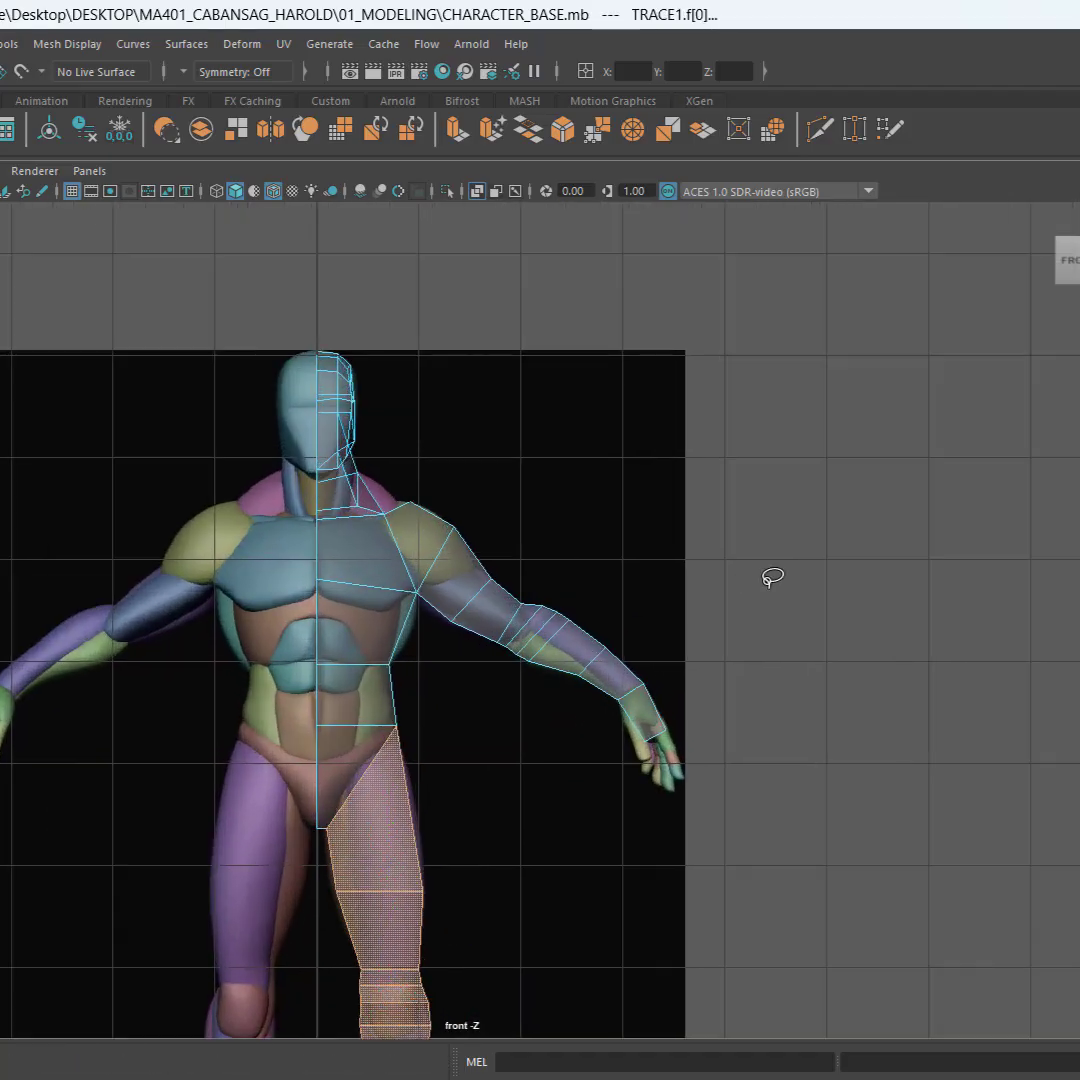
mouse_move(761, 559)
left_mouse_down()
mouse_move(450, 420)
mouse_move(403, 497)
mouse_move(452, 565)
mouse_move(856, 747)
mouse_move(831, 634)
left_mouse_up()
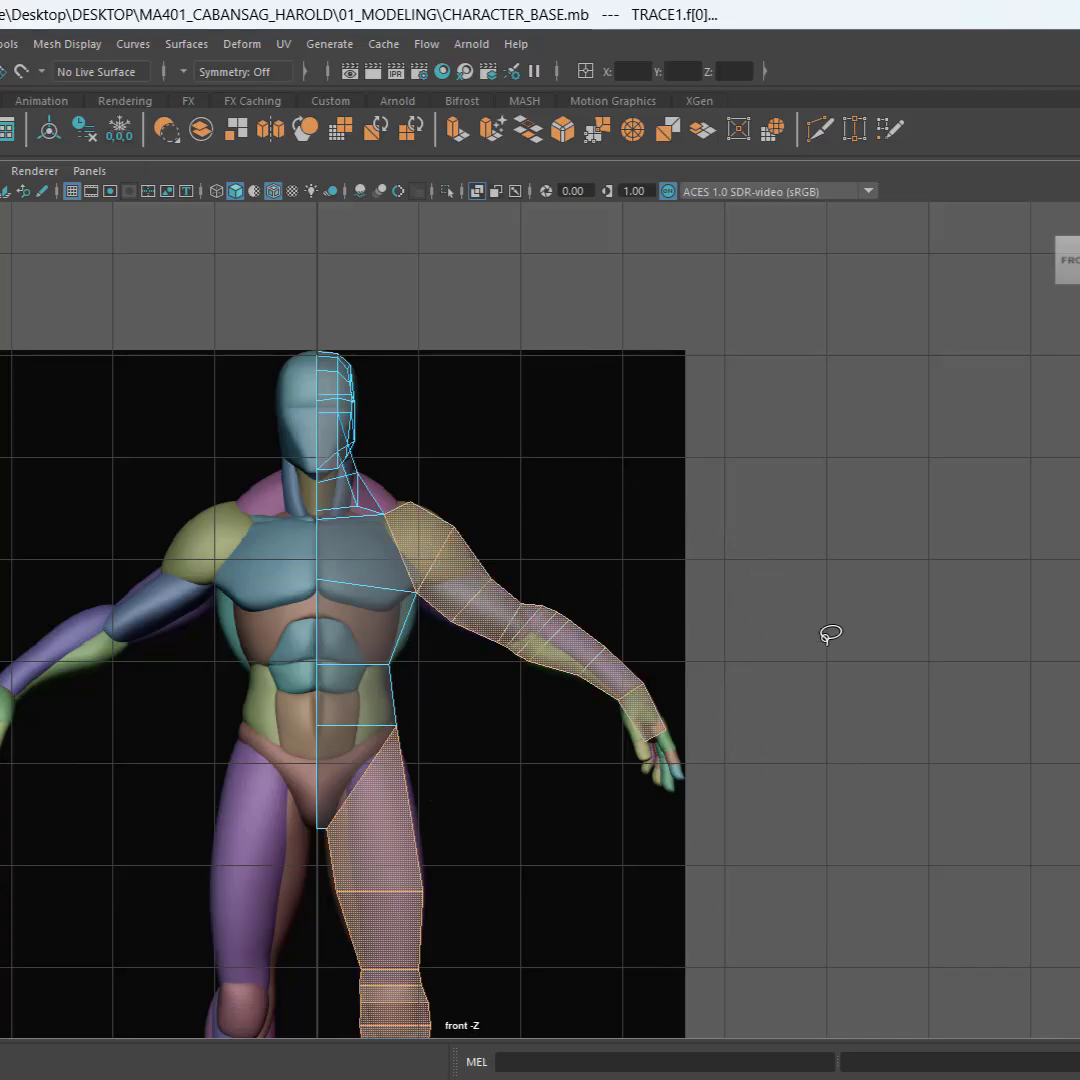
key("ctrl+h")
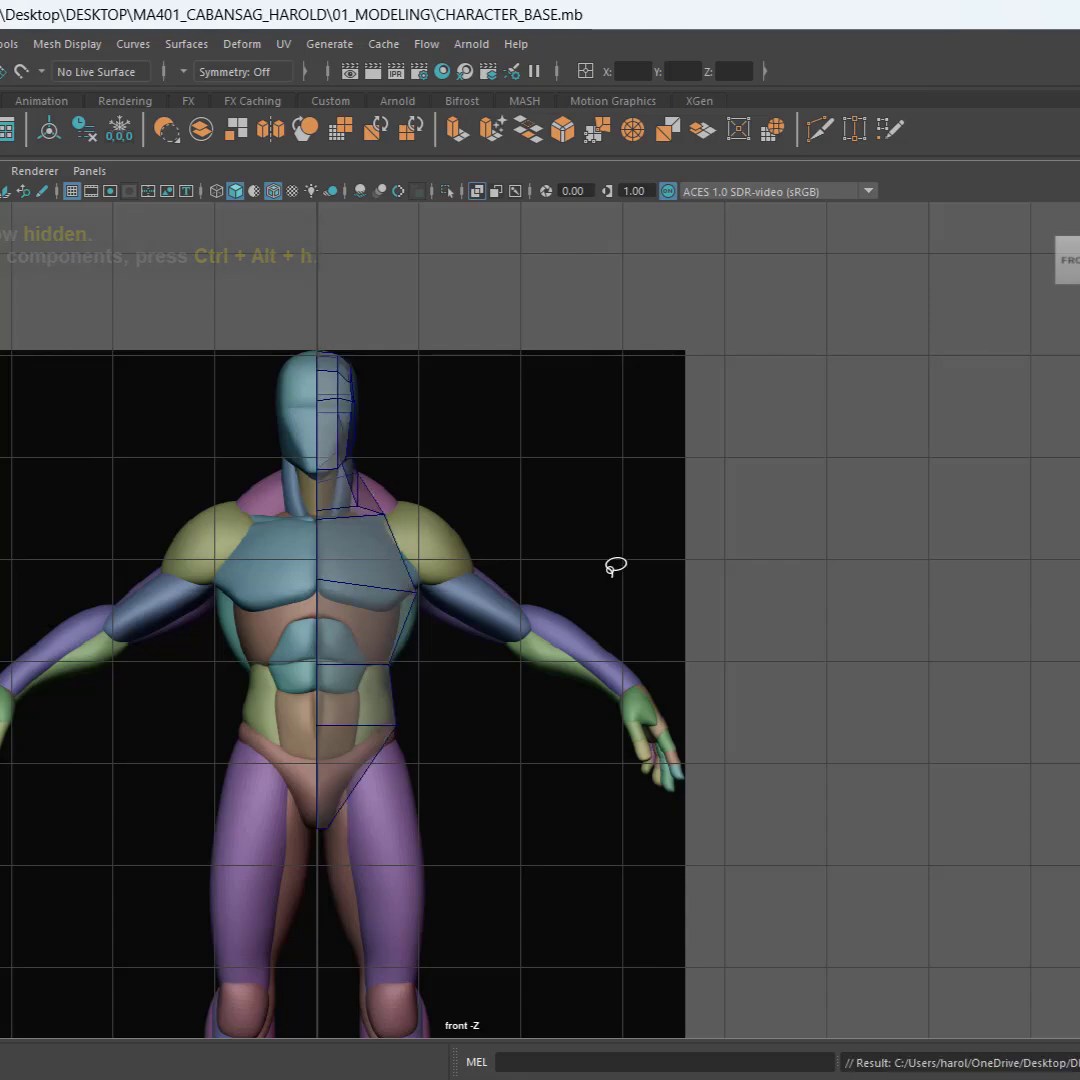
Step: Select the visible head and torso mesh and switch it to vertex mode in the side view
left_click_drag(615, 530, 127, 659)
key("space")
key("space")
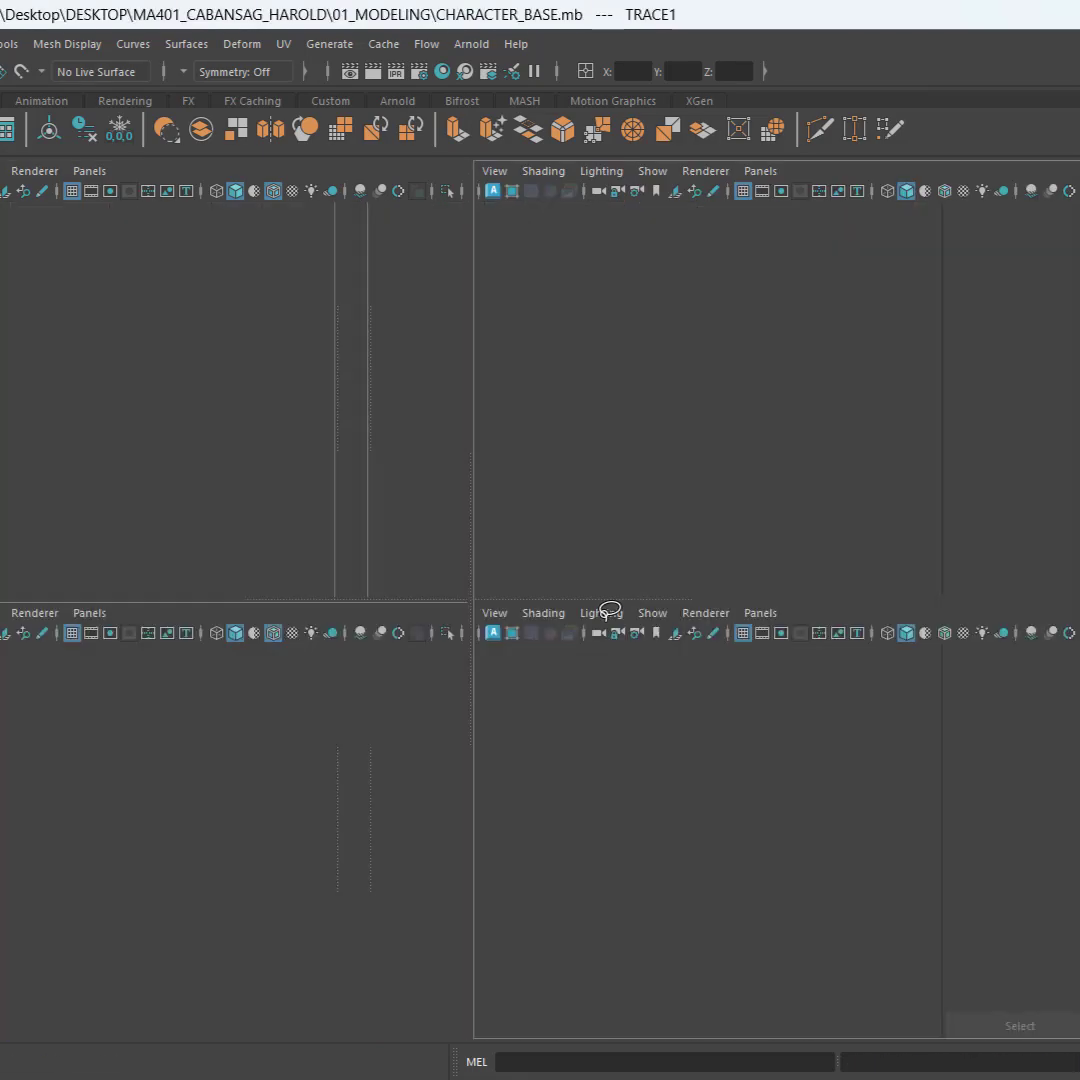
scroll(560, 625, "up", 3)
middle_click_drag(599, 697, 603, 892, "alt")
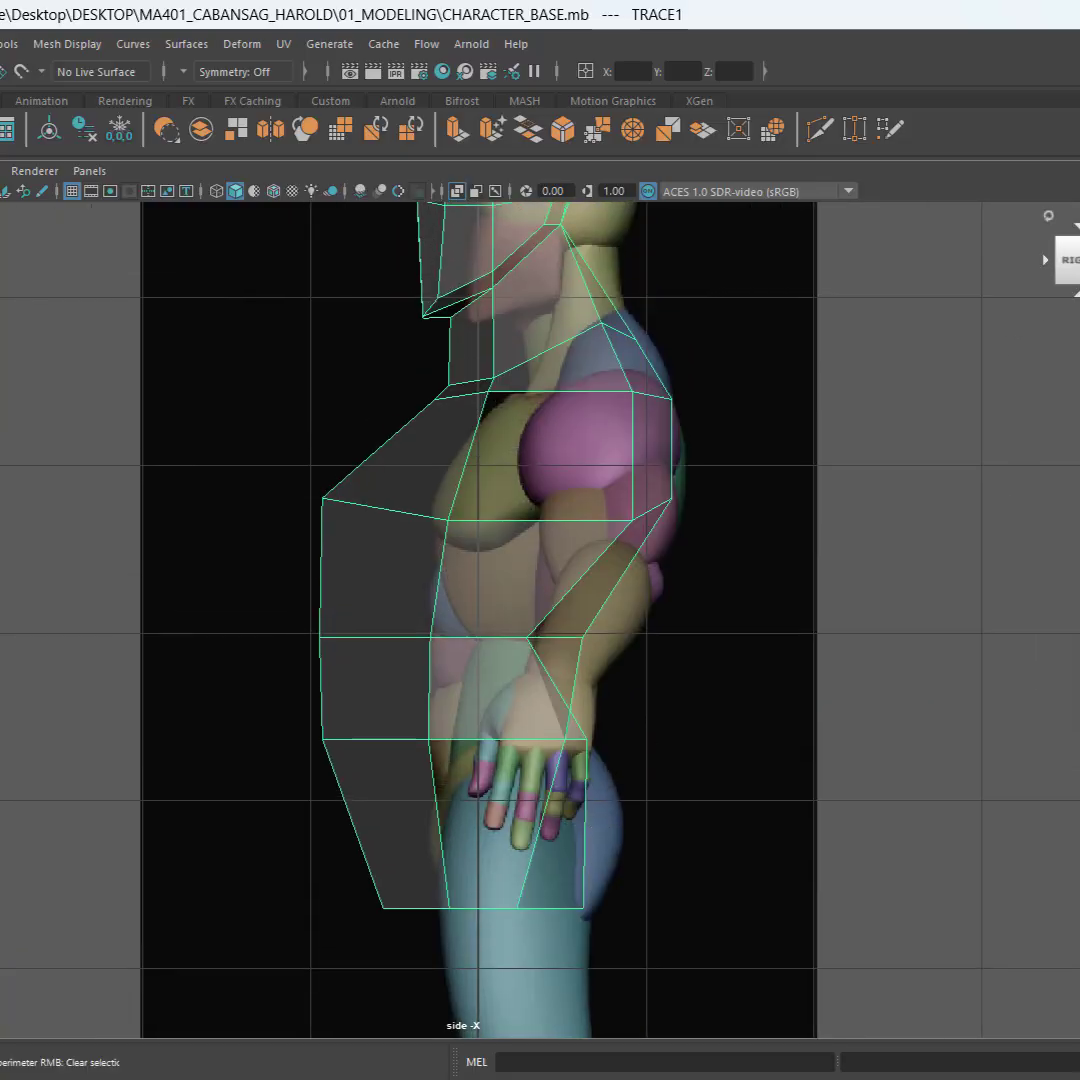
key("F9")
scroll(653, 444, "up", 1)
scroll(653, 444, "down", 6)
left_click(796, 489)
scroll(738, 563, "up", 3)
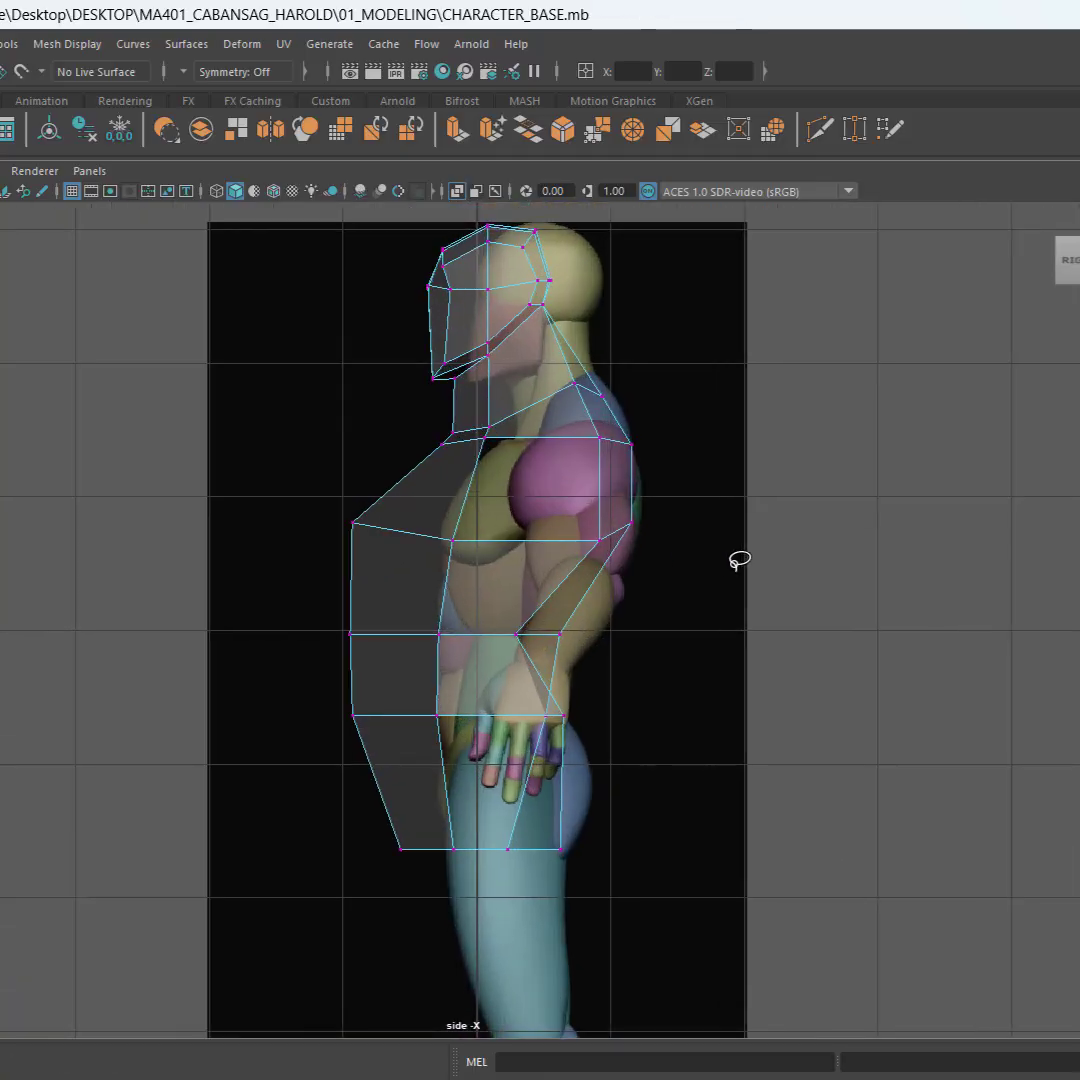
Step: Select all head vertices, including the chin, and move them back over the reference head
middle_click_drag(738, 563, 600, 601, "alt")
middle_click_drag(617, 425, 580, 558, "alt")
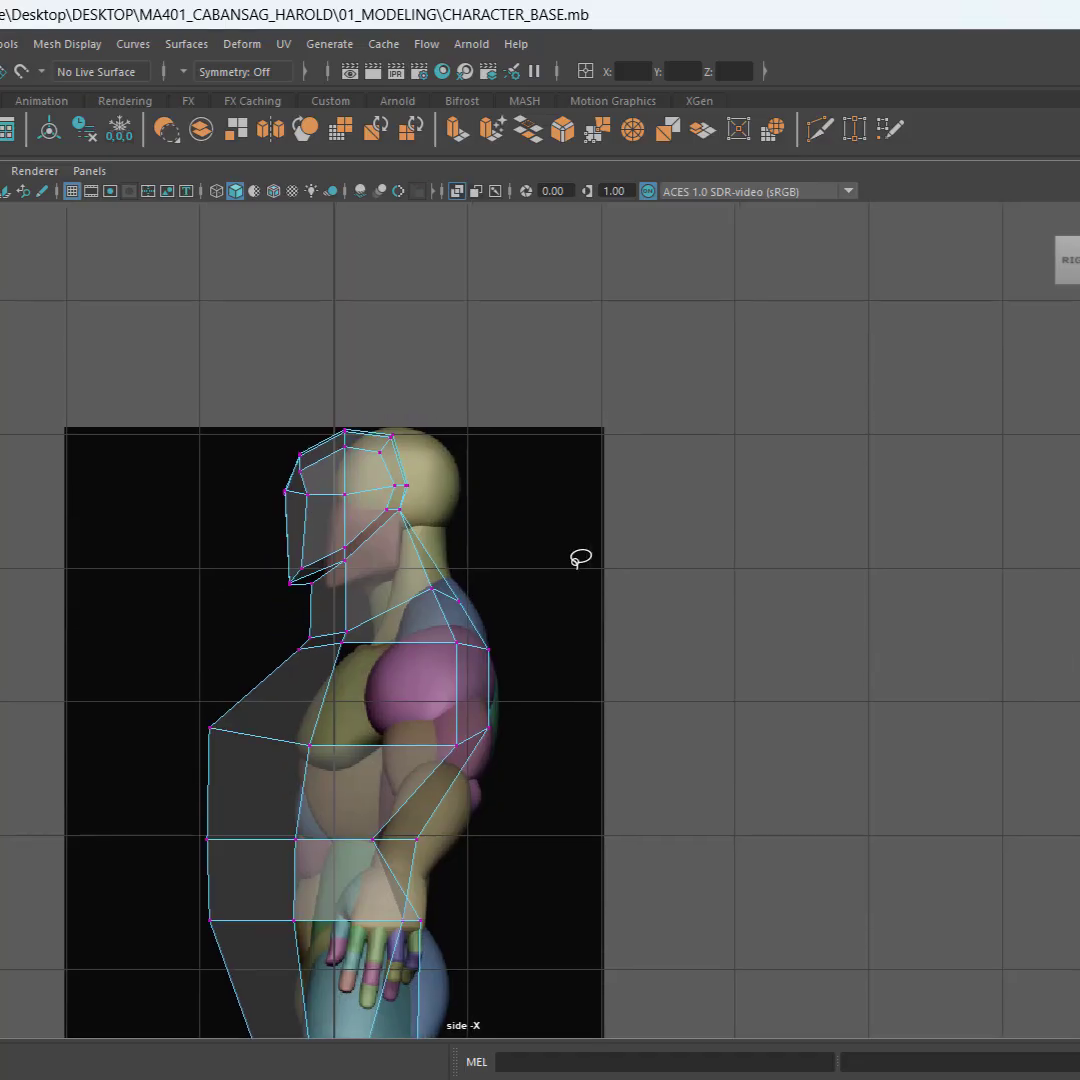
left_click_drag(397, 375, 215, 585)
left_click_drag(367, 562, 375, 557)
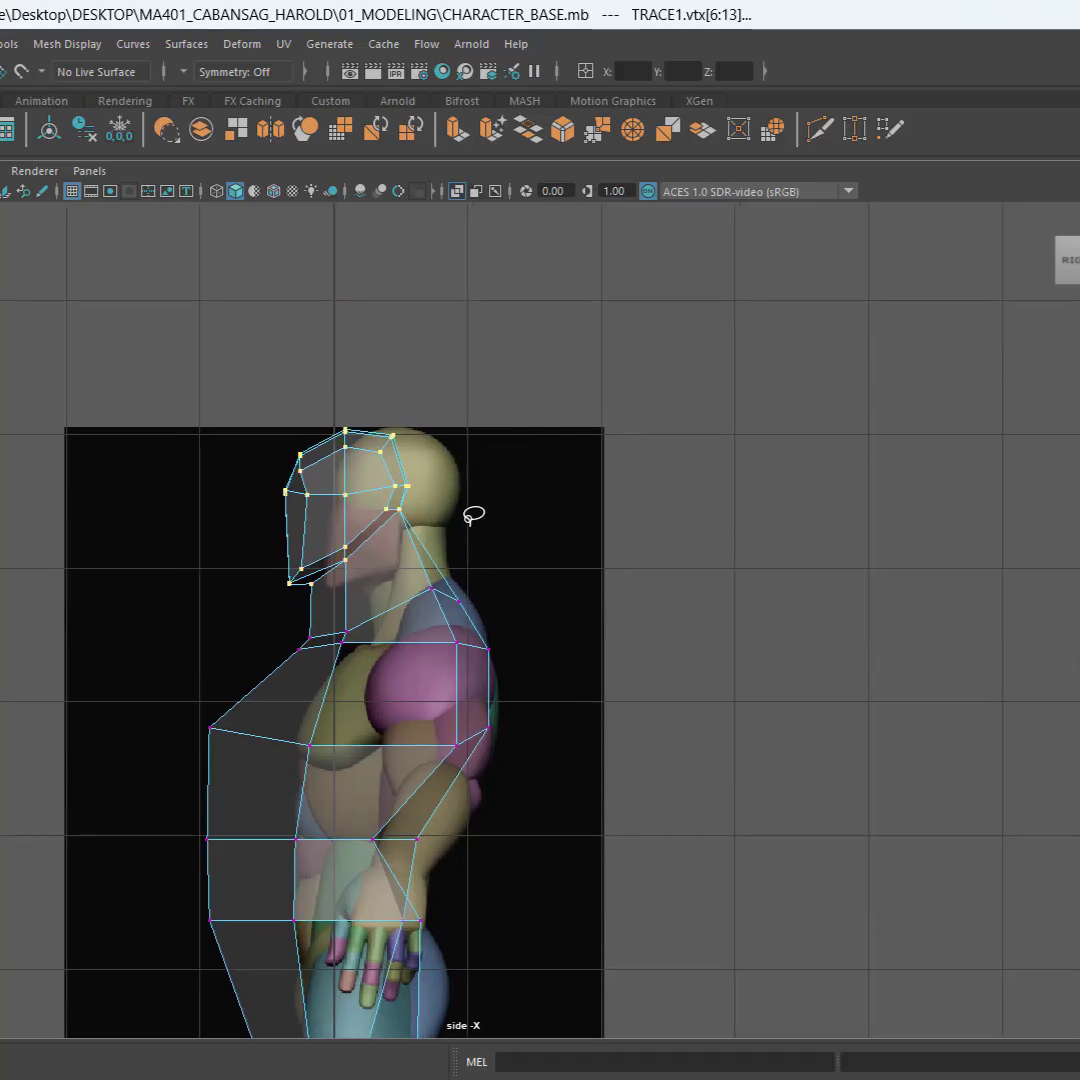
scroll(470, 517, "up", 6)
mouse_move(470, 517)
middle_mouse_down("alt")
mouse_move(521, 647)
mouse_move(523, 634)
middle_mouse_up("alt")
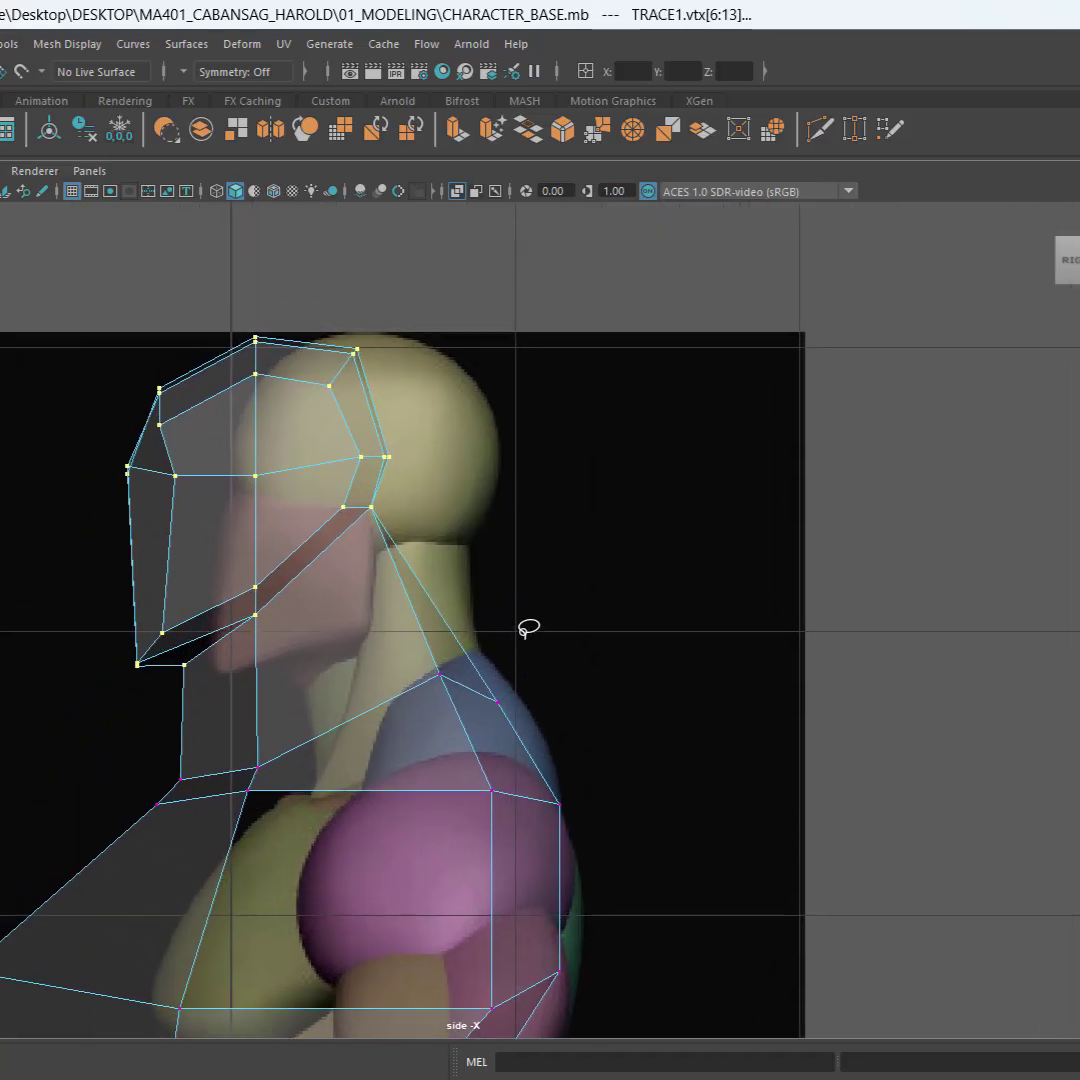
key("w")
left_click_drag(191, 503, 280, 523)
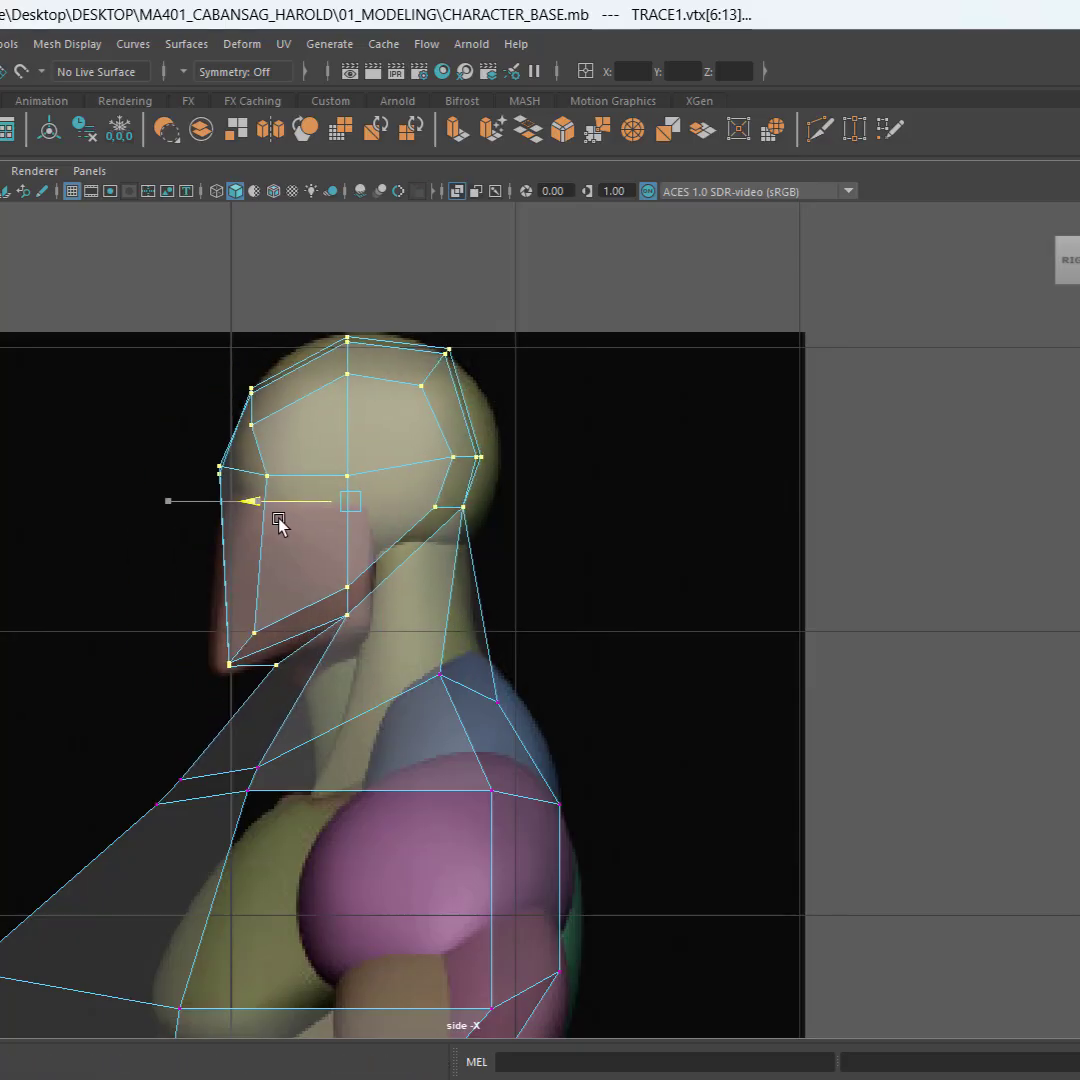
Step: Move the middle column of side-of-head vertices, from the temple to the jaw corner, slightly back to the reference jaw edge
scroll(494, 518, "up", 2)
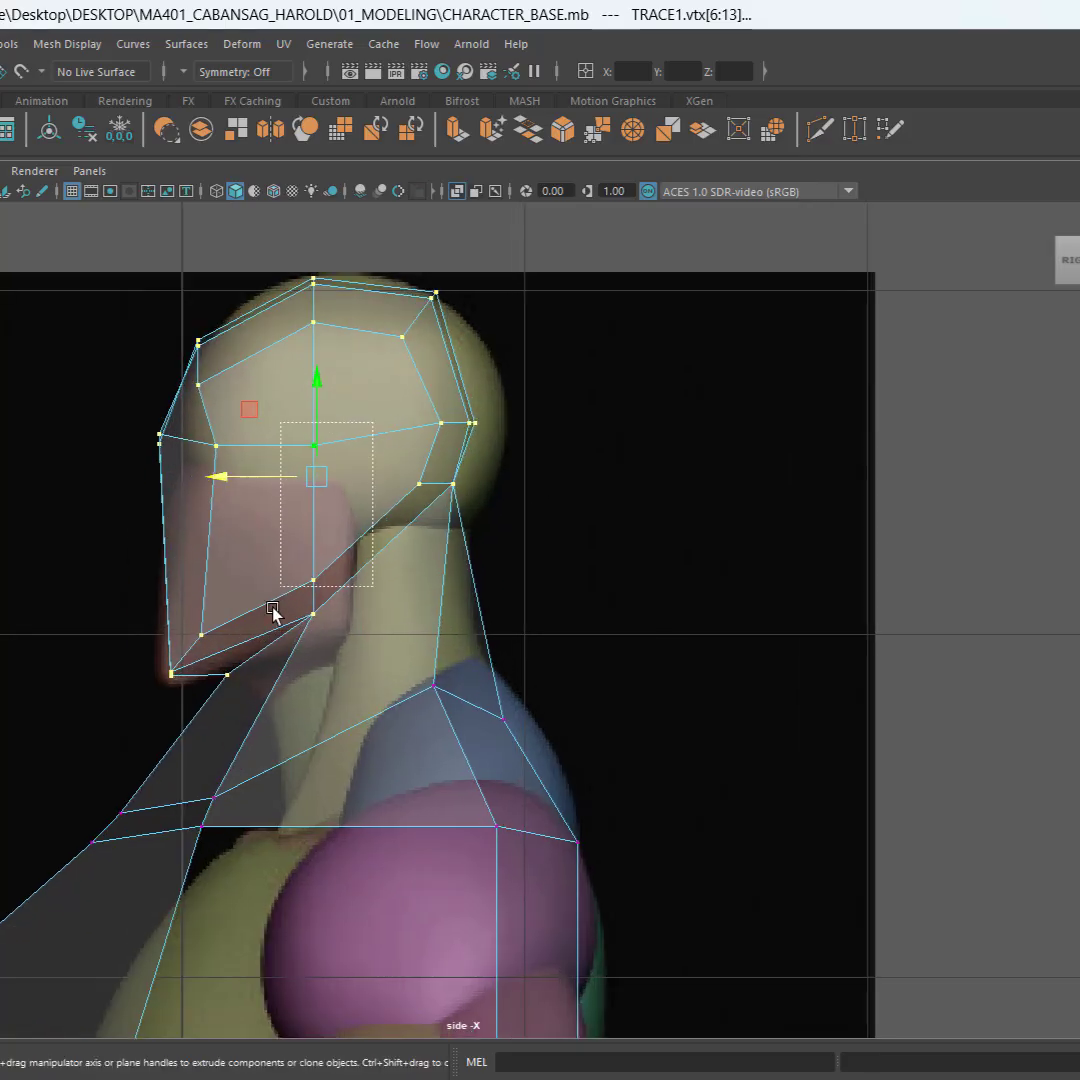
left_click_drag(370, 405, 251, 615)
left_click_drag(256, 530, 288, 530)
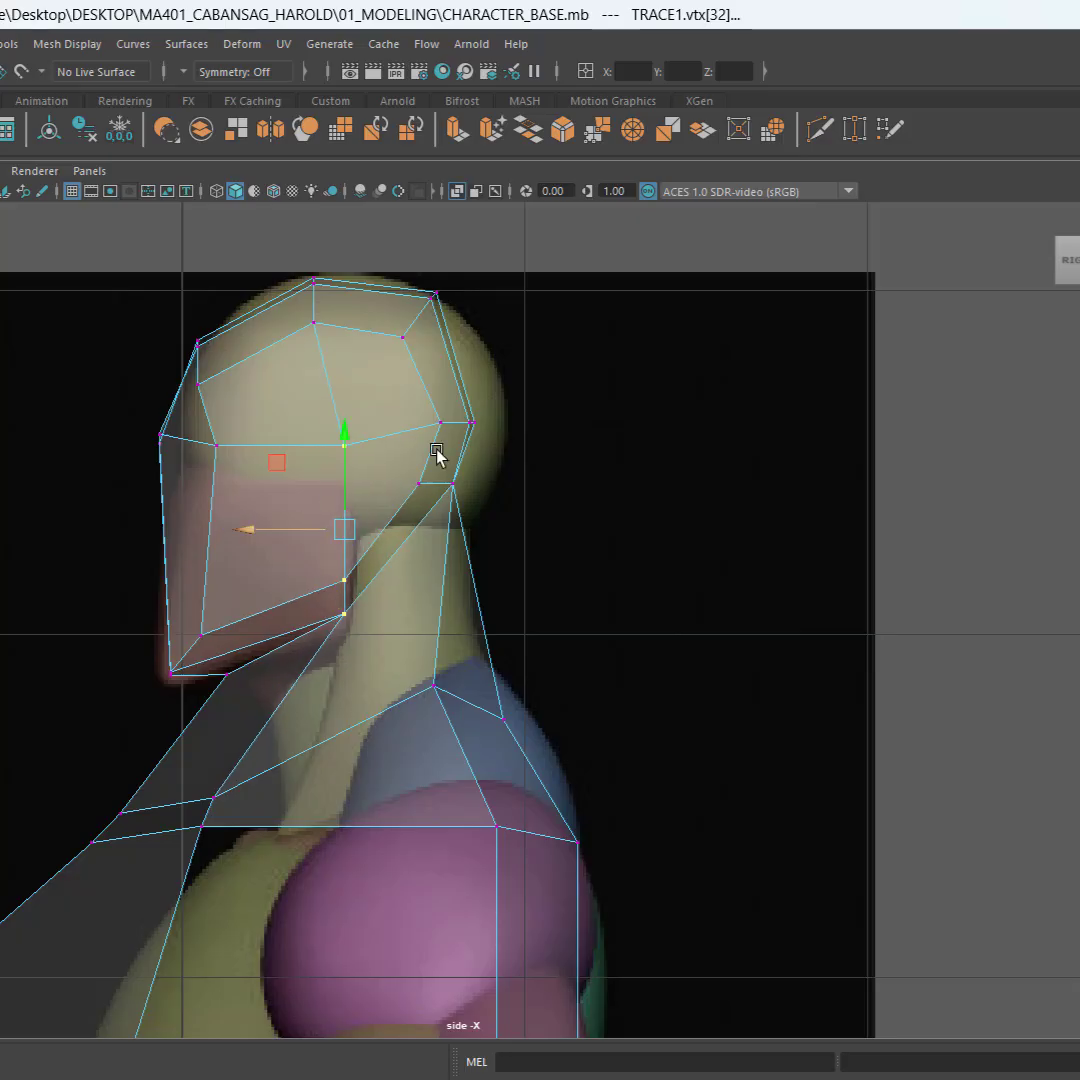
Step: Move the rear head vertices back to the reference skull and lower the two rows at its base to the nape
middle_click_drag(547, 477, 517, 603, "alt")
left_click_drag(586, 364, 355, 652)
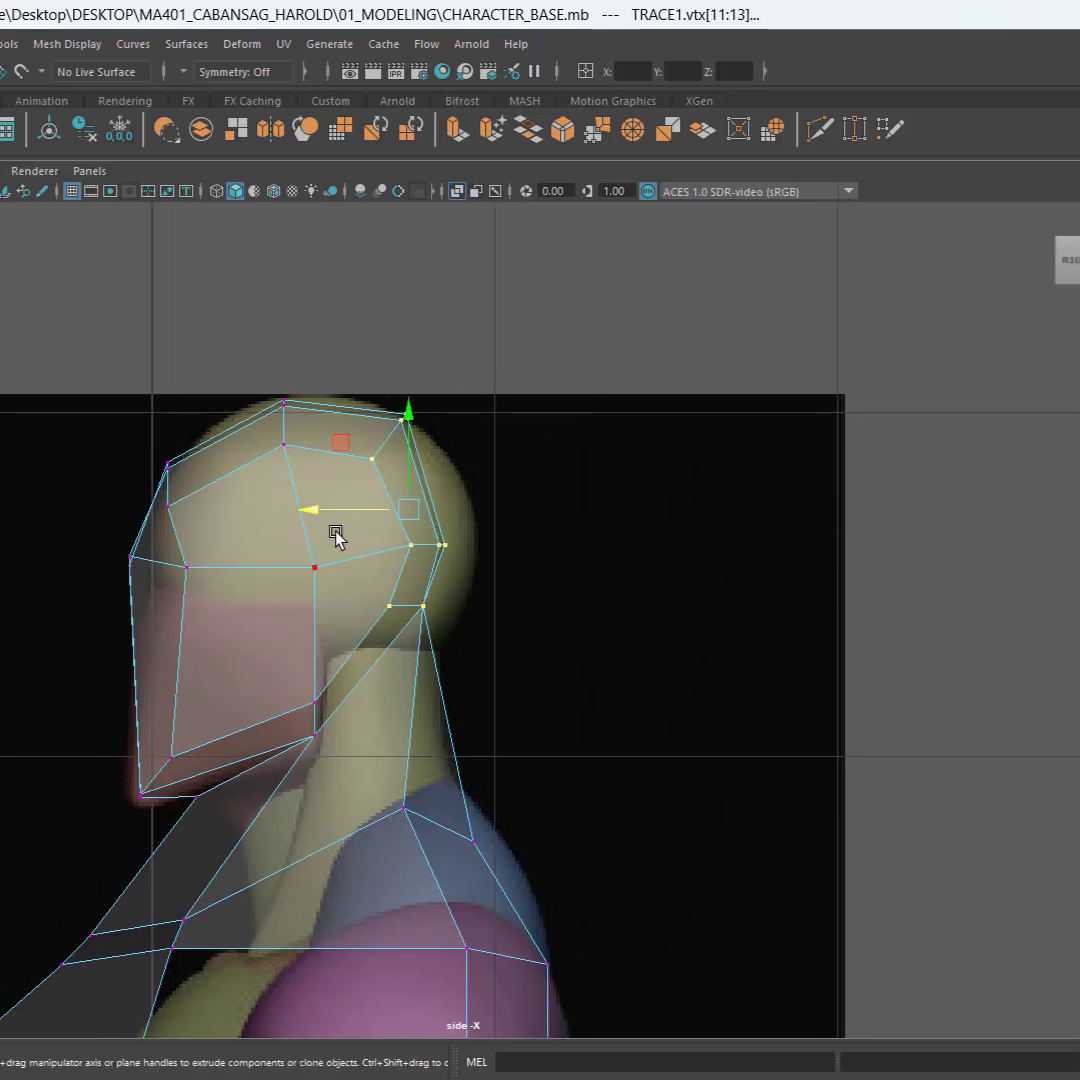
left_click_drag(351, 513, 366, 513)
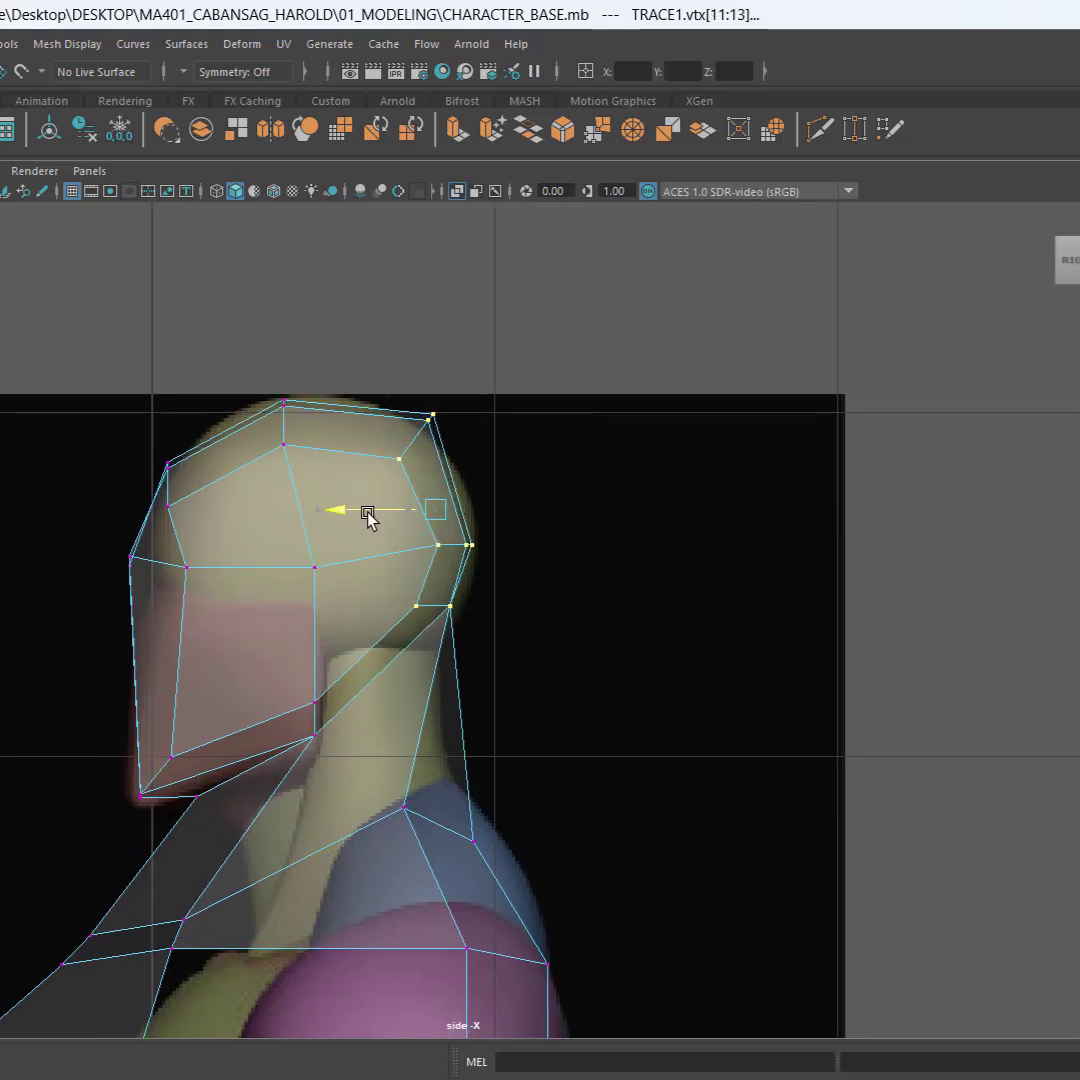
left_click_drag(460, 617, 390, 588)
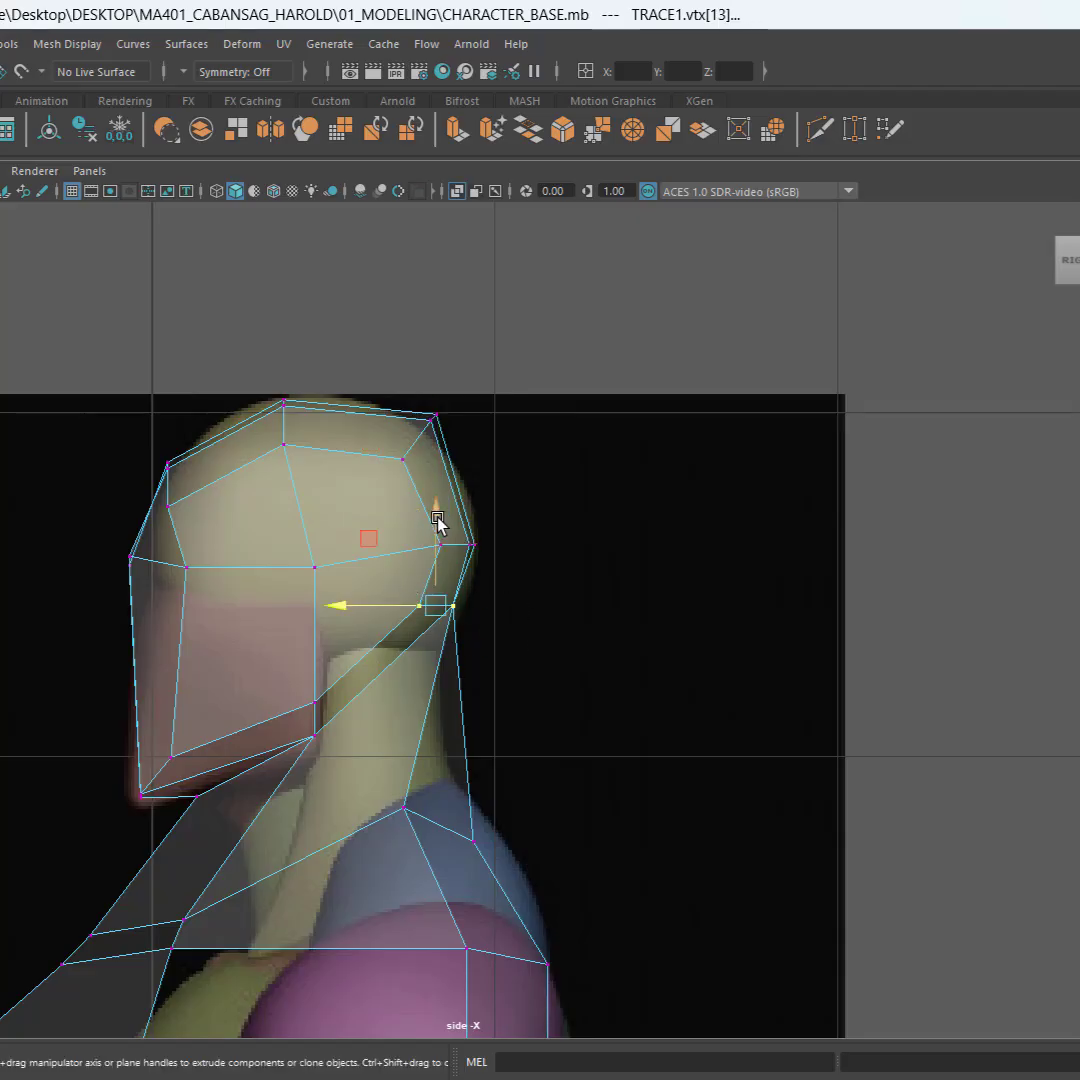
left_click_drag(437, 519, 430, 561)
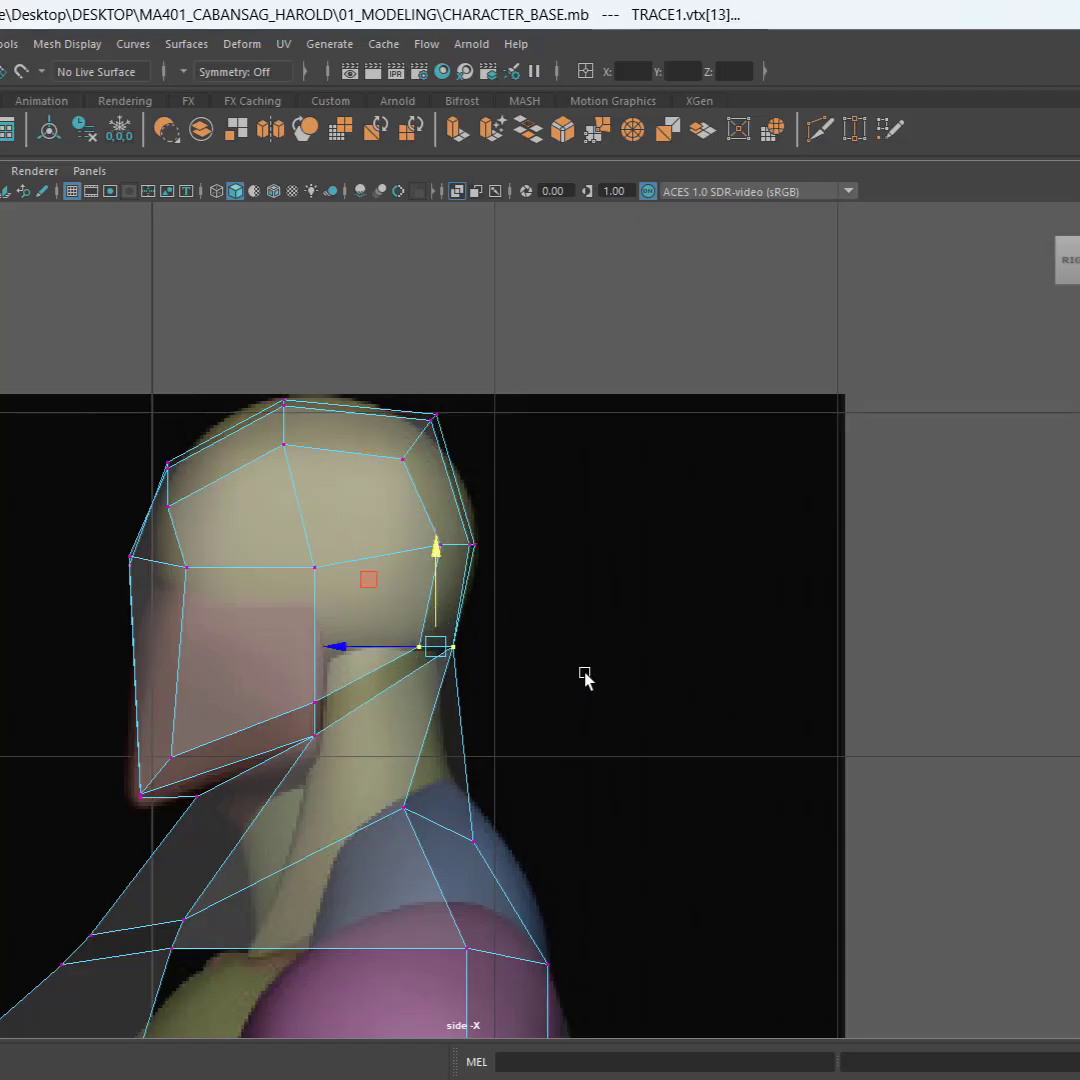
Step: Move the side and front vertices at the base of the neck back onto the reference neck
middle_click_drag(585, 678, 646, 434, "alt")
left_click_drag(354, 559, 231, 617)
left_click_drag(106, 557, 302, 678)
left_click_drag(205, 632, 255, 643)
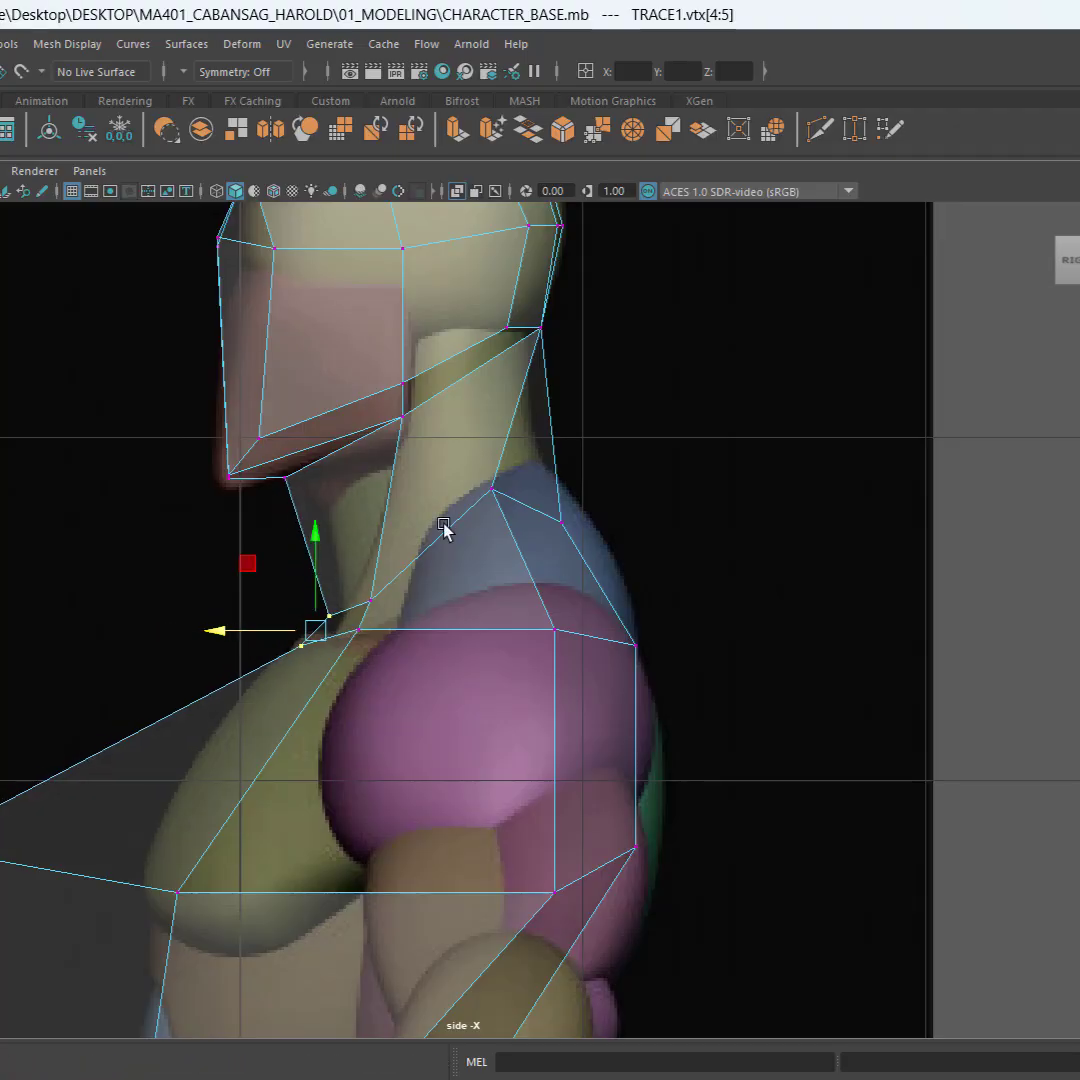
Step: Select the rear torso vertices at the waist, hip and crotch rows and move them slightly back toward the reference buttocks
middle_click_drag(444, 528, 545, 444, "alt")
scroll(545, 444, "down", 5)
scroll(526, 540, "up", 4)
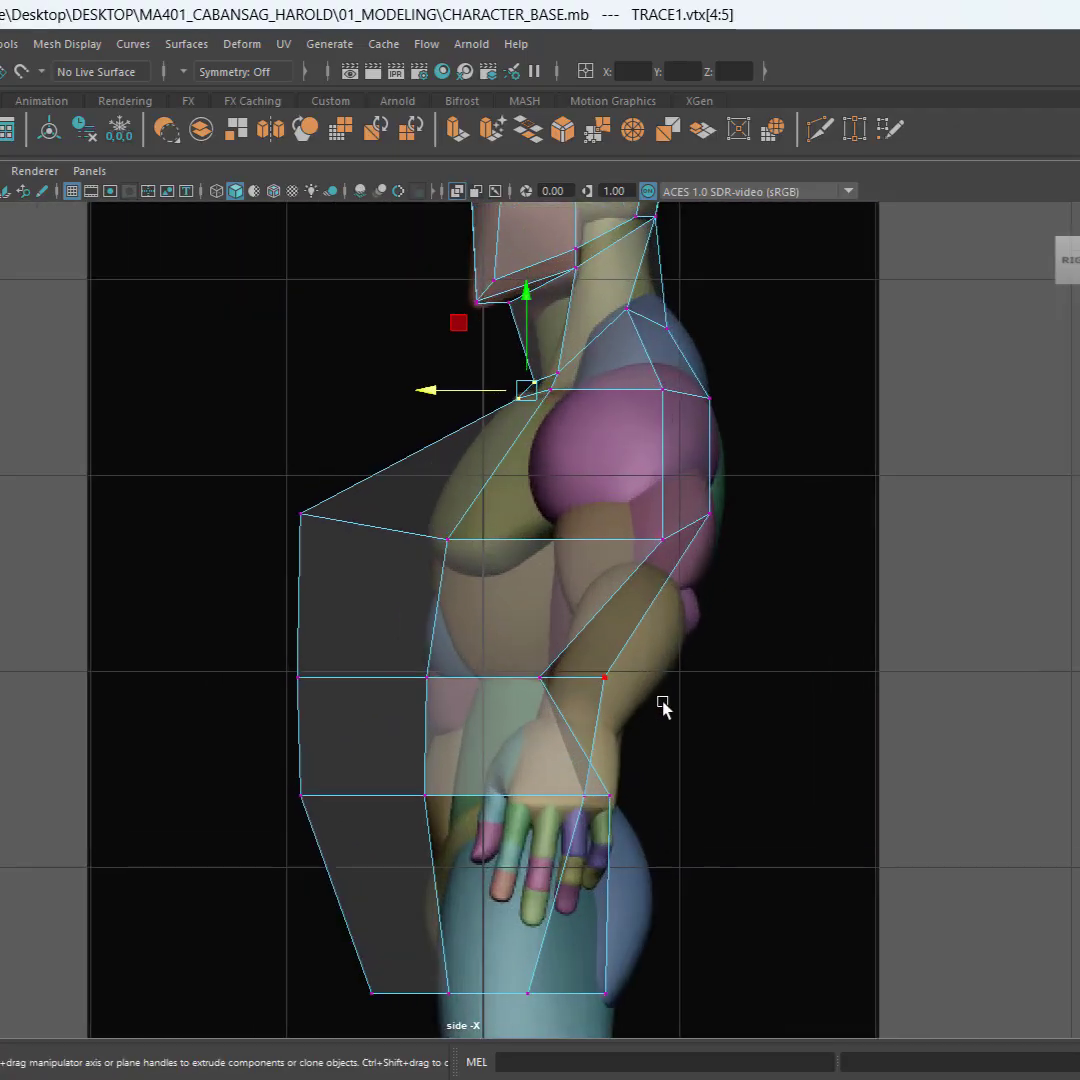
middle_click_drag(663, 706, 651, 567, "alt")
left_click_drag(769, 477, 494, 958)
left_click_drag(494, 724, 518, 727)
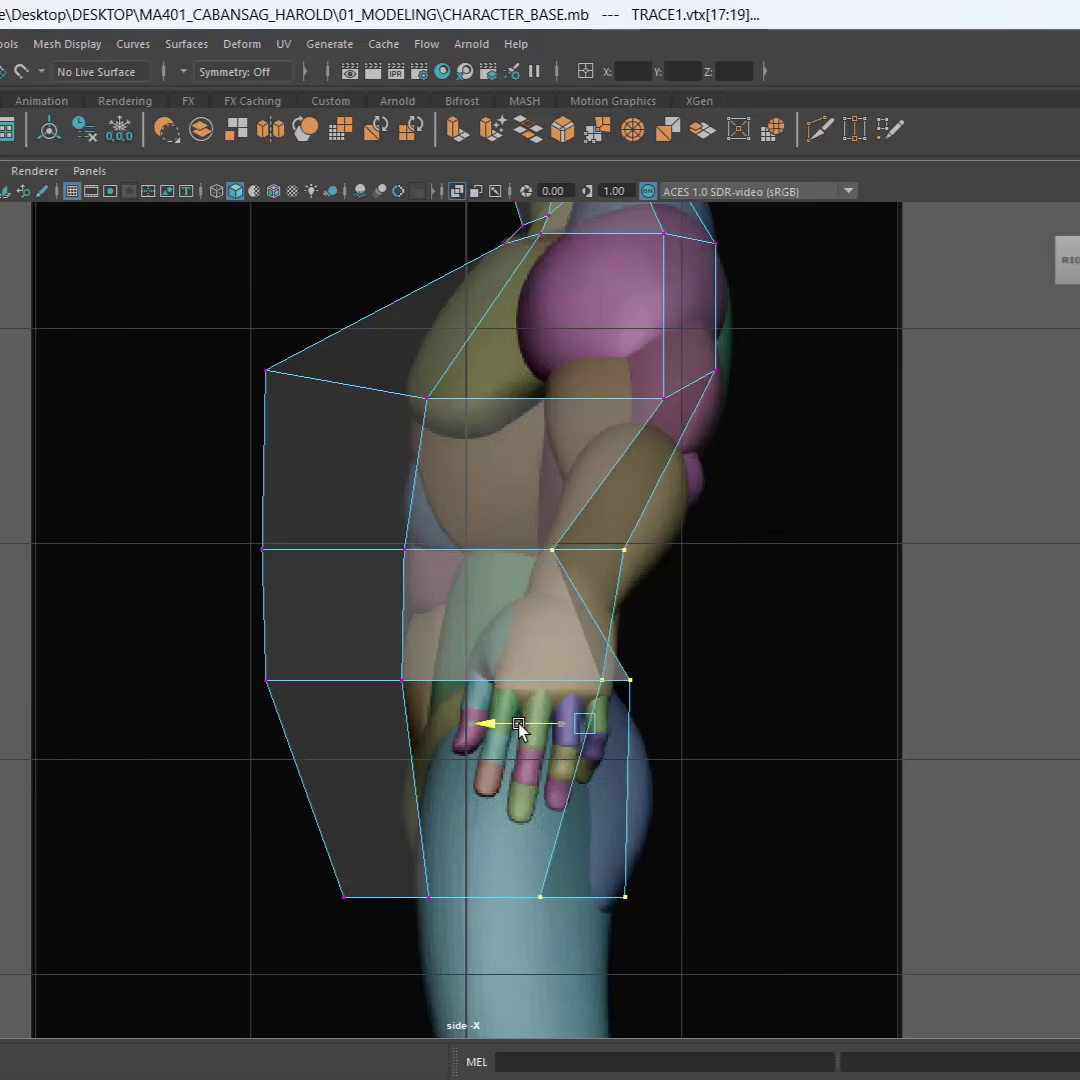
Step: Move the side-front vertices of the waist and hip back, and pull the front chest, waist and hip vertices back to the reference belly
left_click_drag(415, 400, 359, 760)
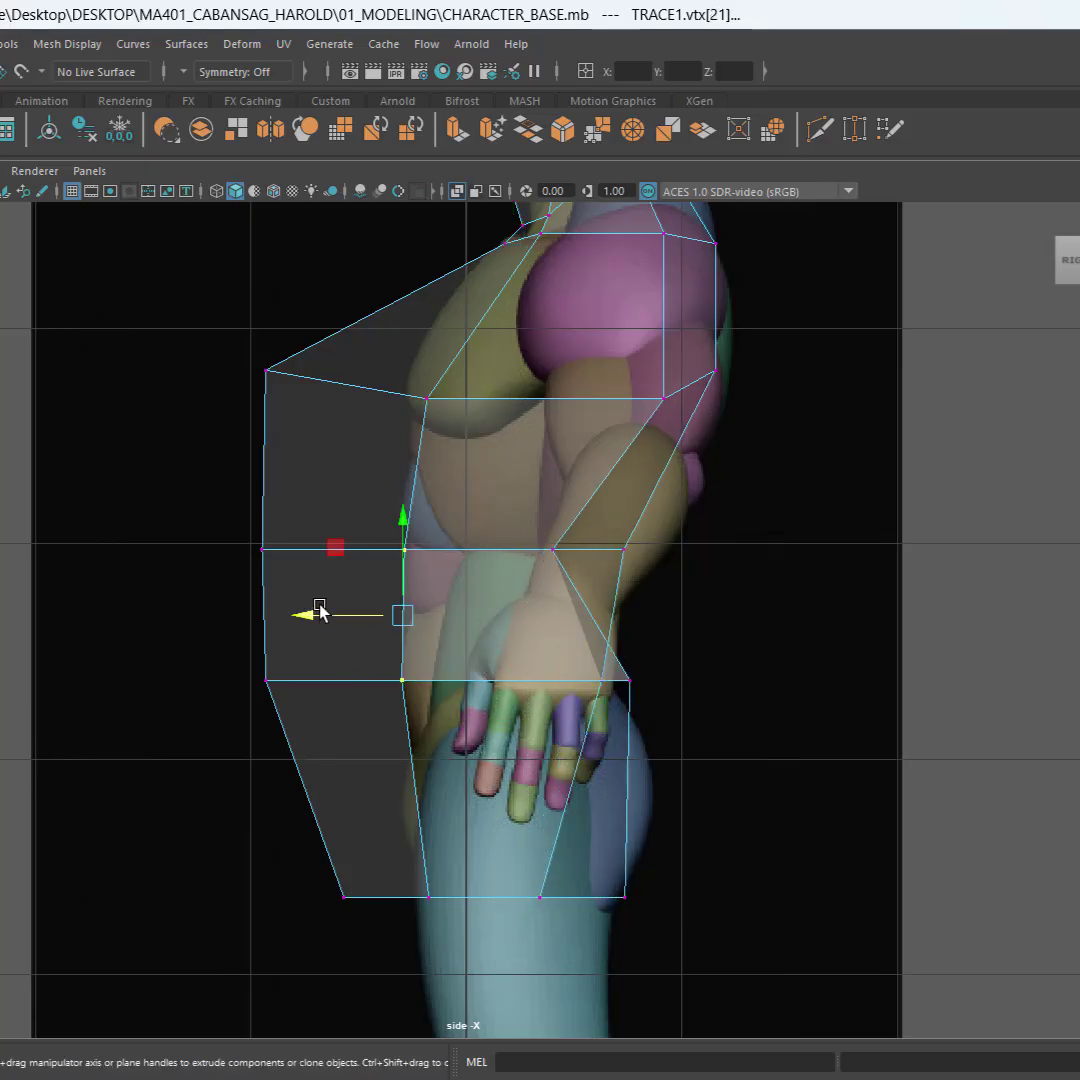
left_click_drag(320, 617, 380, 628)
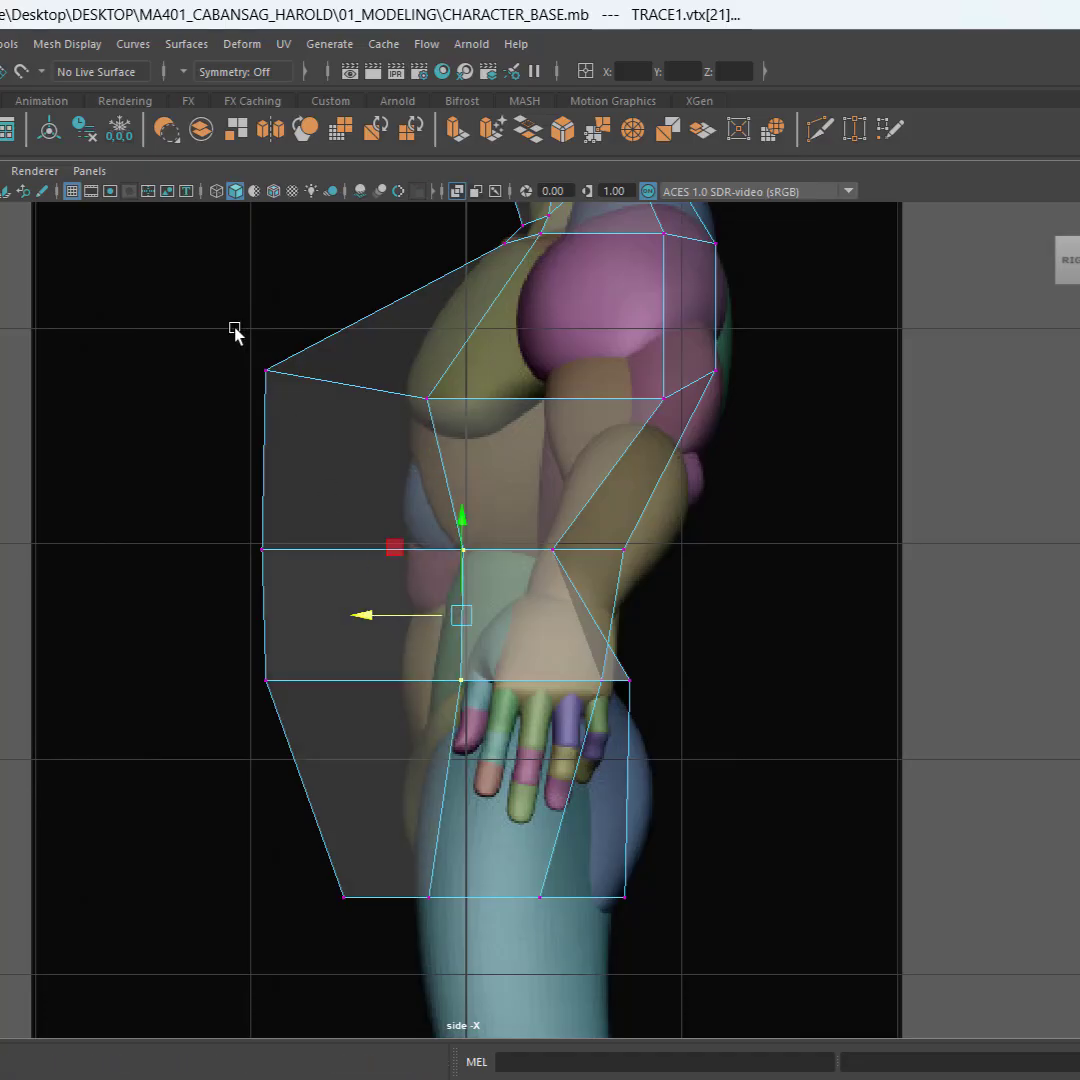
left_click_drag(205, 349, 306, 776)
left_click_drag(200, 521, 340, 555)
Step: Move the torso's whole bottom row back until its front vertex meets the front of the reference thigh
middle_click_drag(388, 860, 308, 614, "alt")
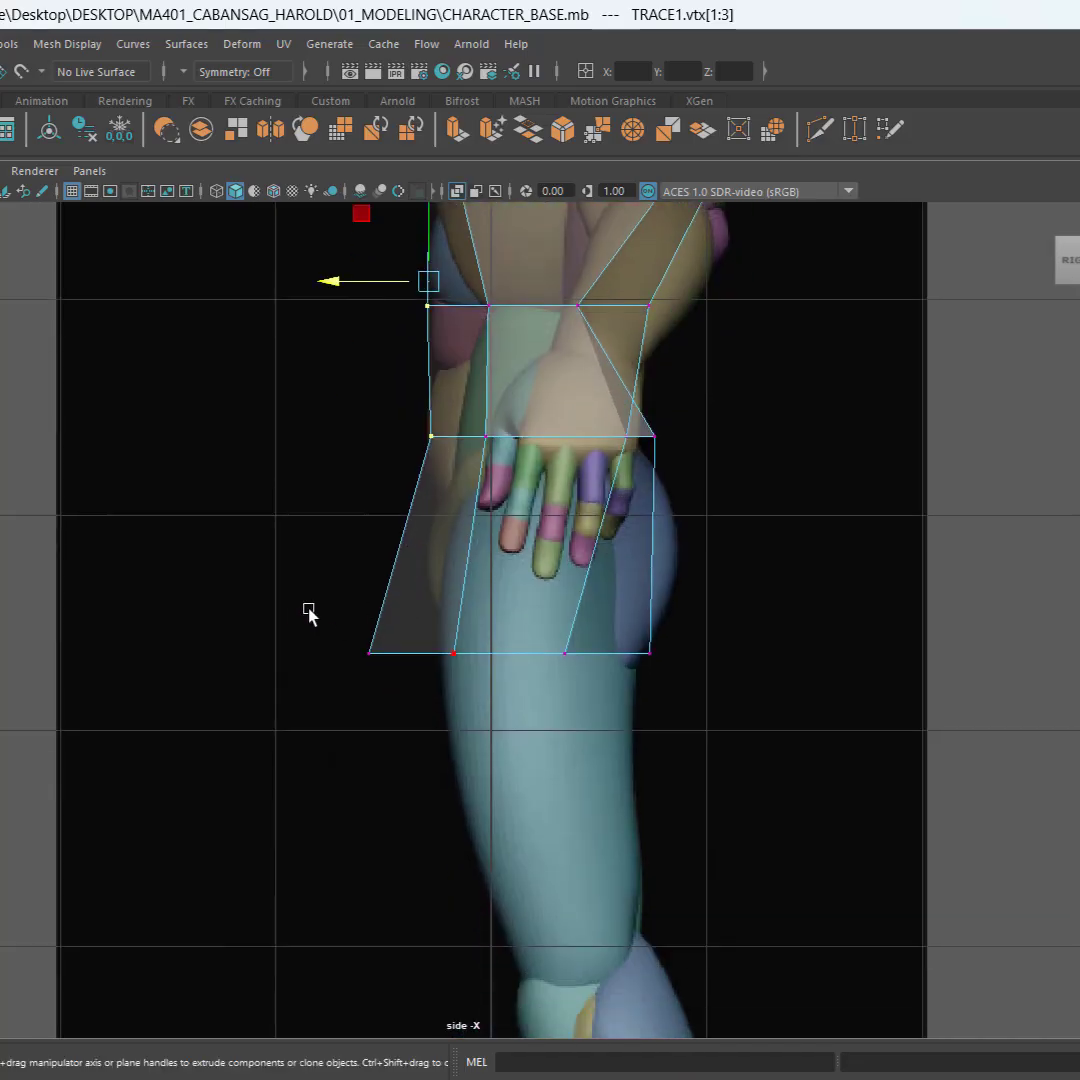
left_click_drag(749, 772, 749, 770)
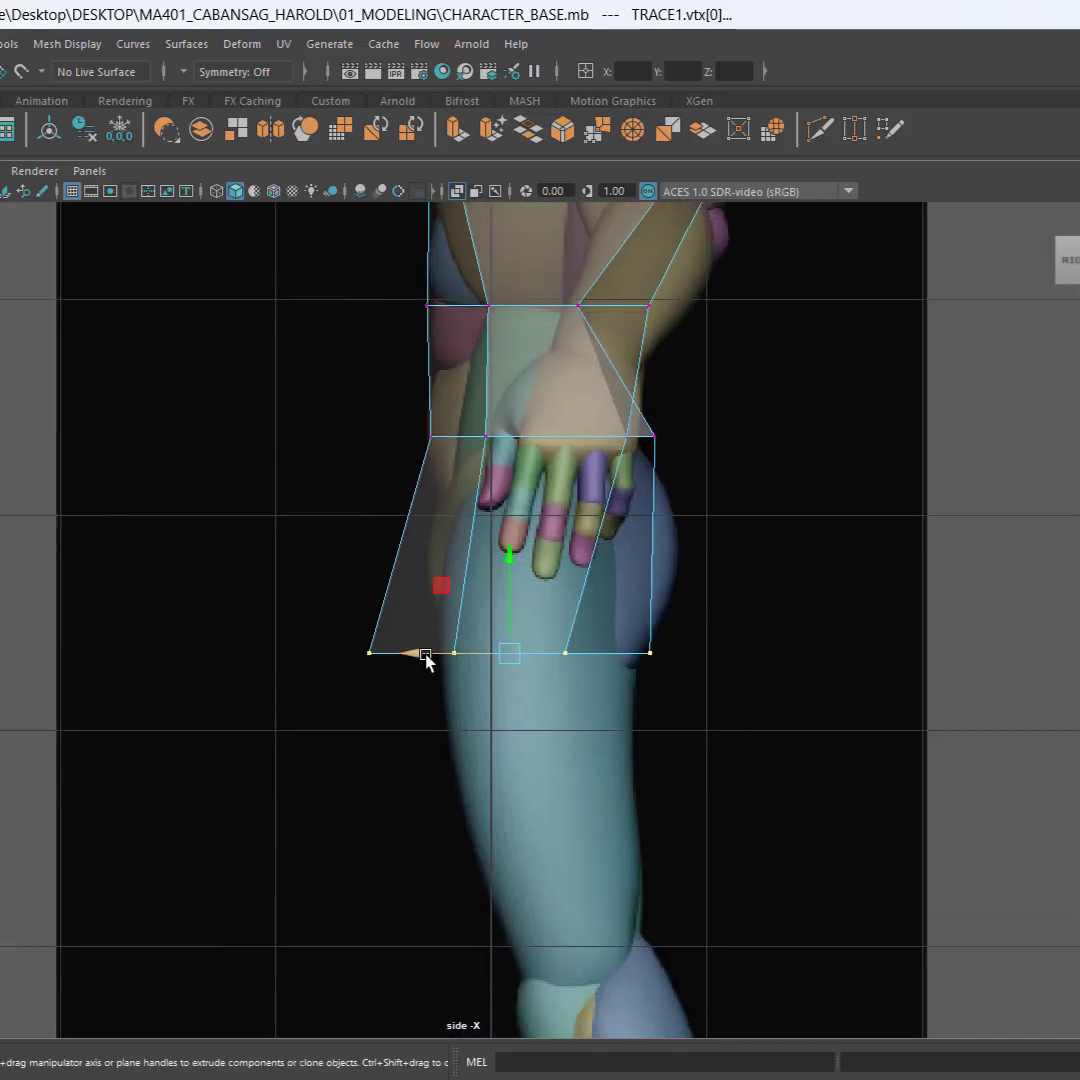
left_click_drag(426, 660, 506, 687)
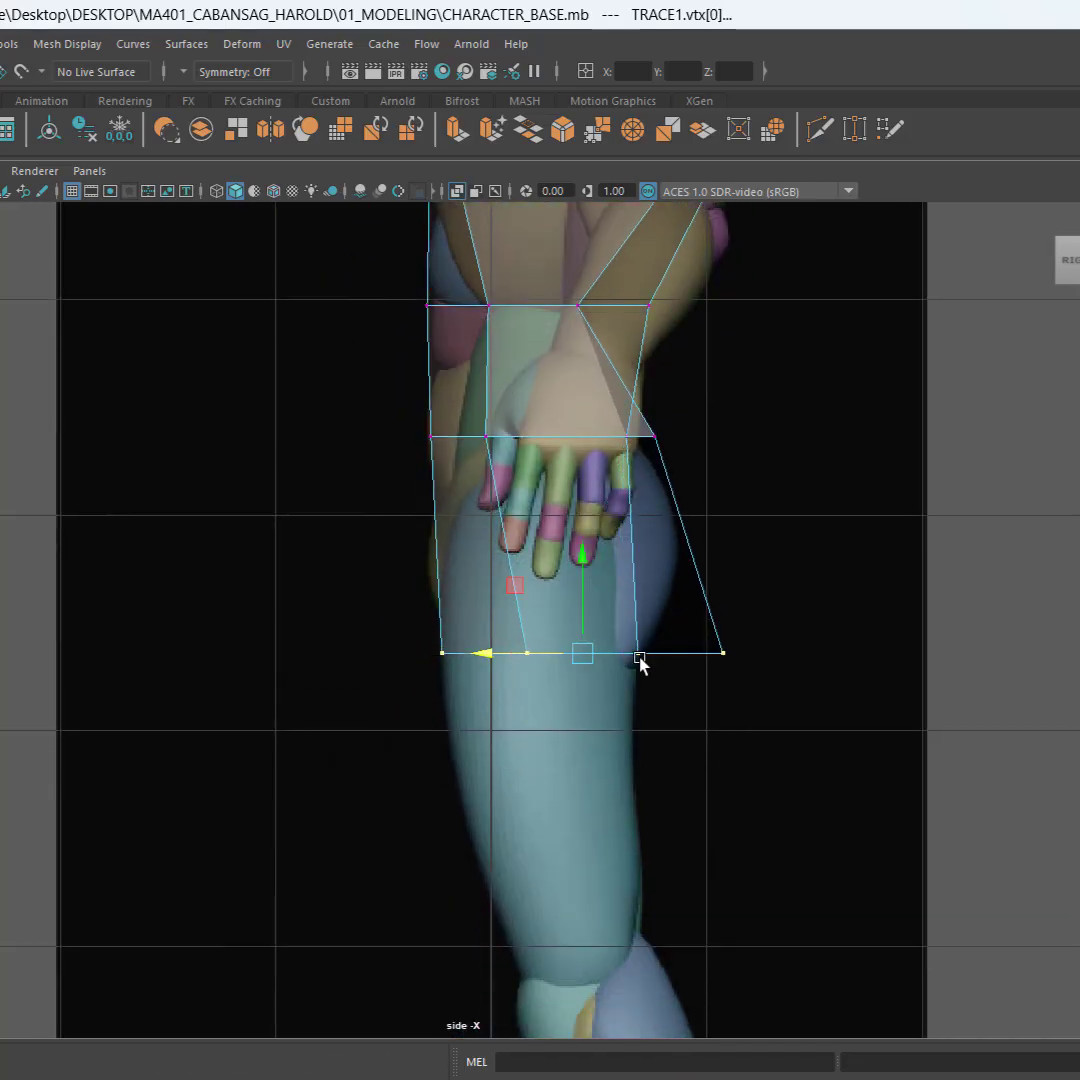
Step: Move the bottom row's two rear vertices forward to the reference buttocks and its inner front vertex slightly forward
left_click_drag(839, 621, 559, 768)
left_click_drag(614, 651, 526, 651)
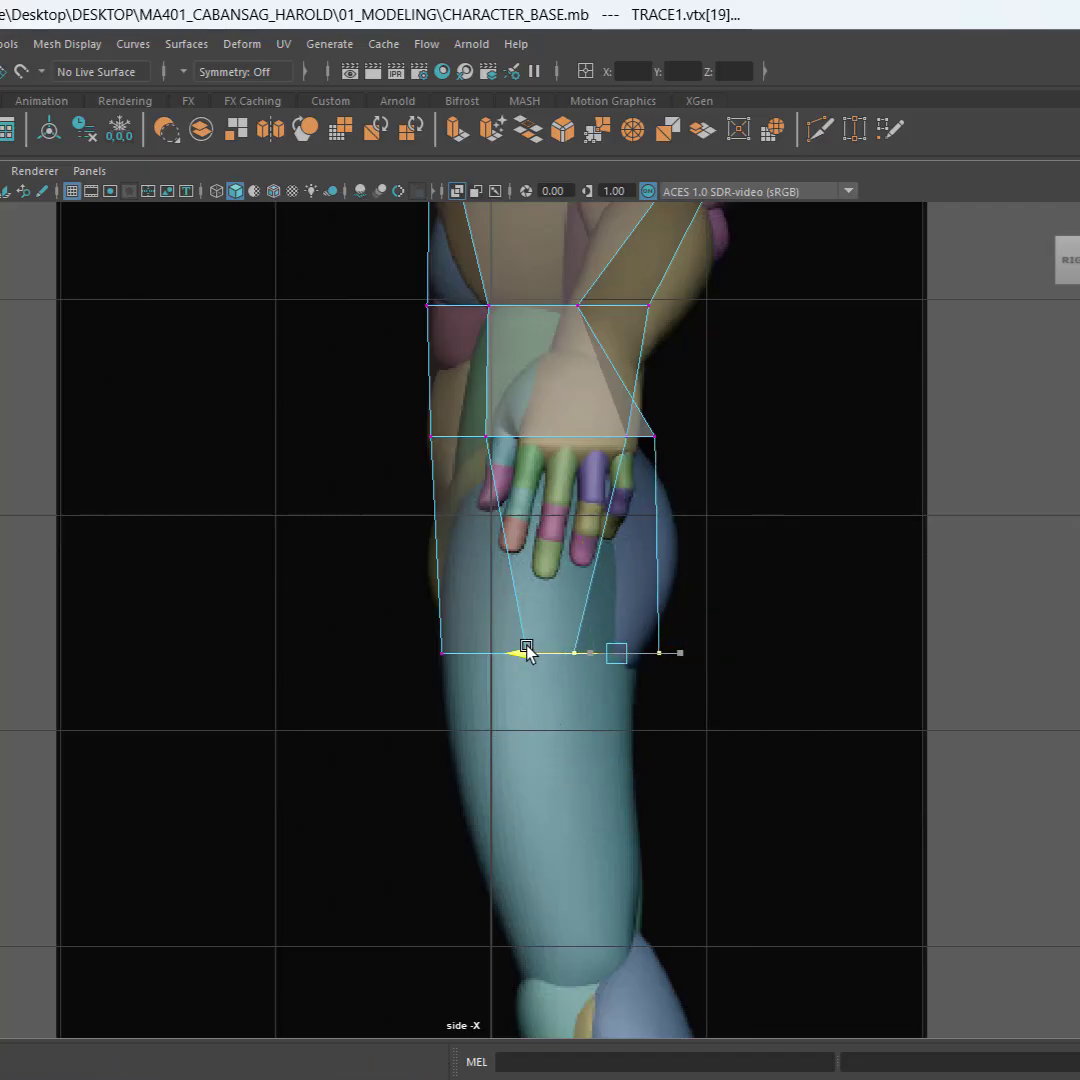
left_click(527, 653)
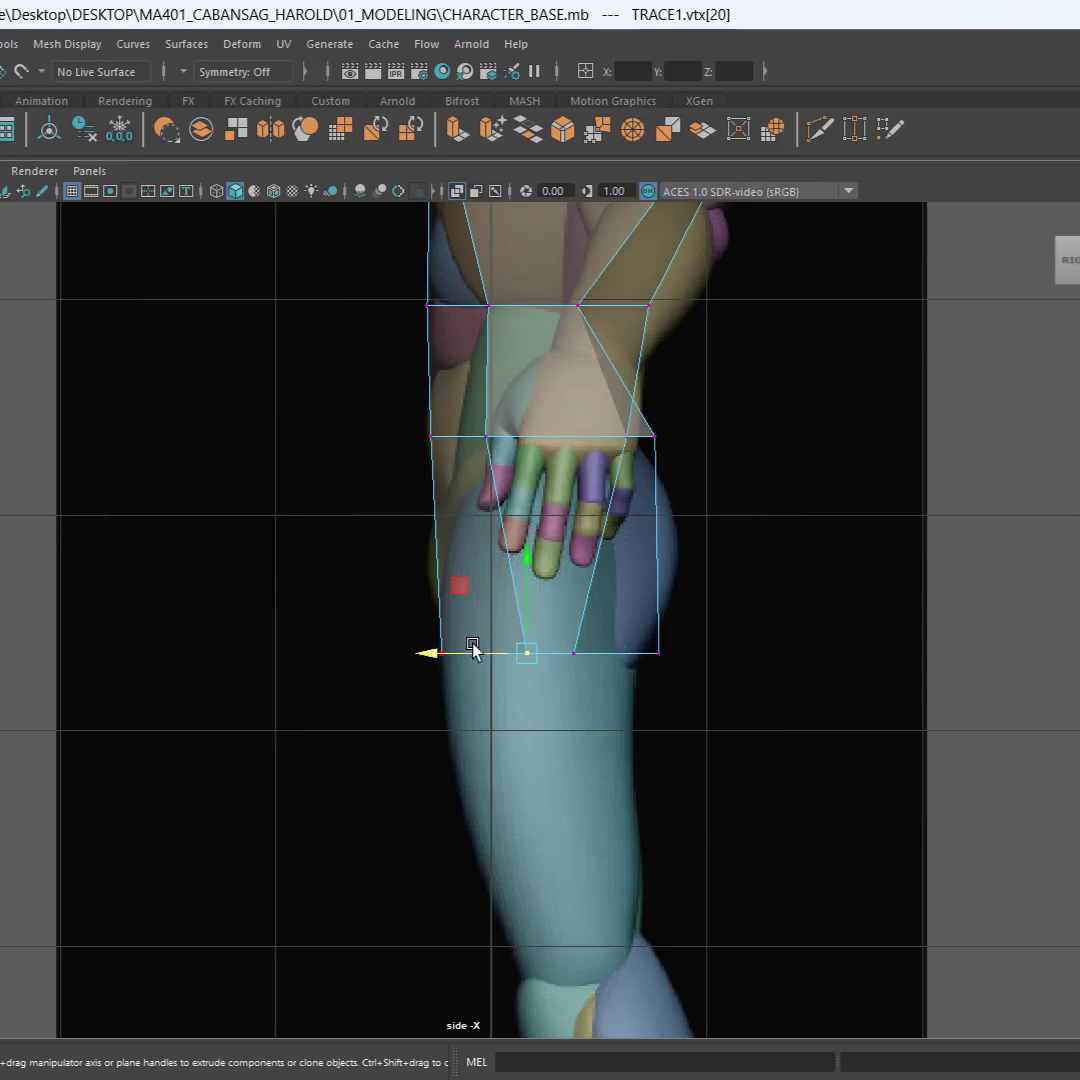
left_click_drag(458, 656, 435, 662)
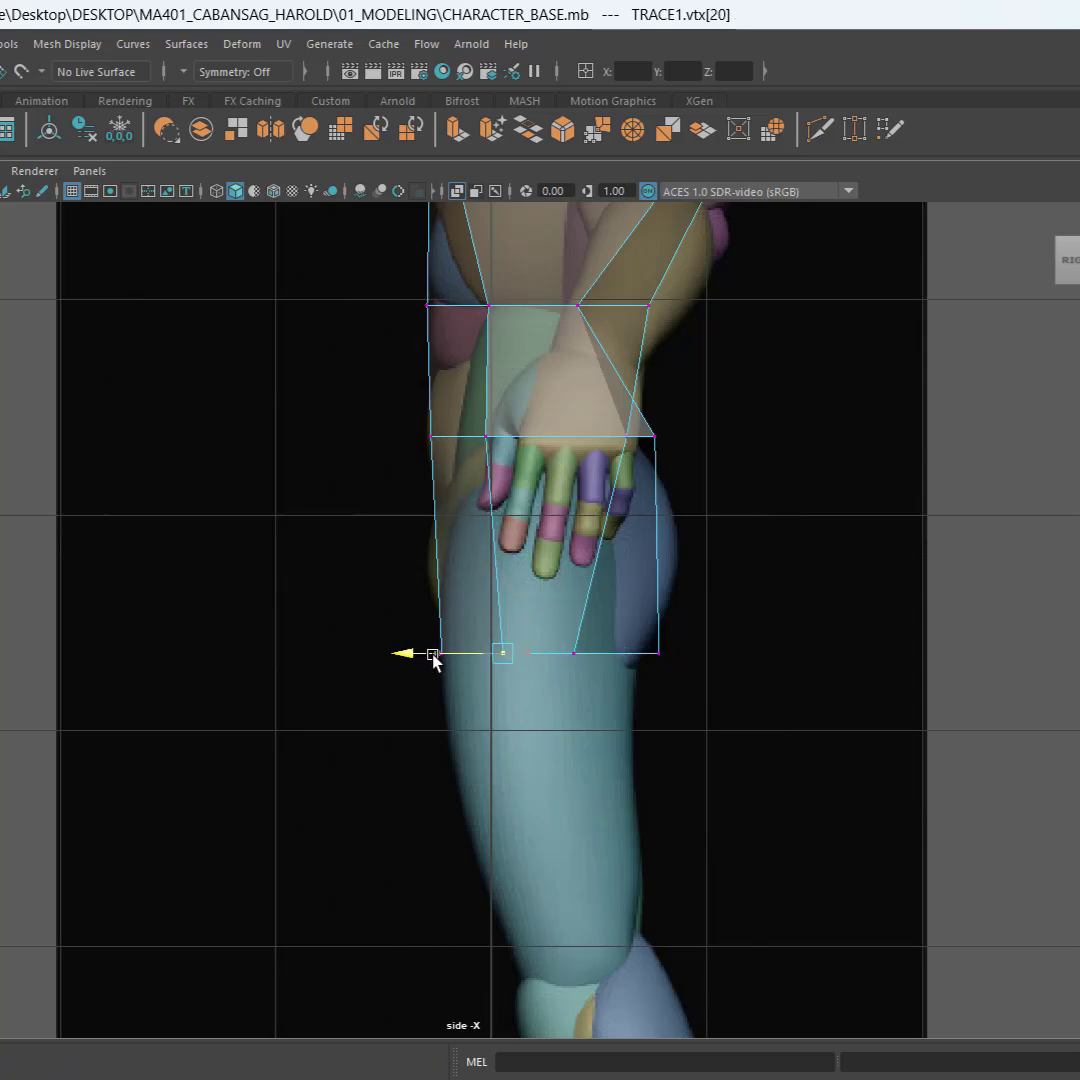
Step: Move the torso bottom row's inner rear vertex back, its outer rear vertex forward to the thigh and its front vertex slightly back
left_click(573, 653)
left_click_drag(540, 651, 563, 655)
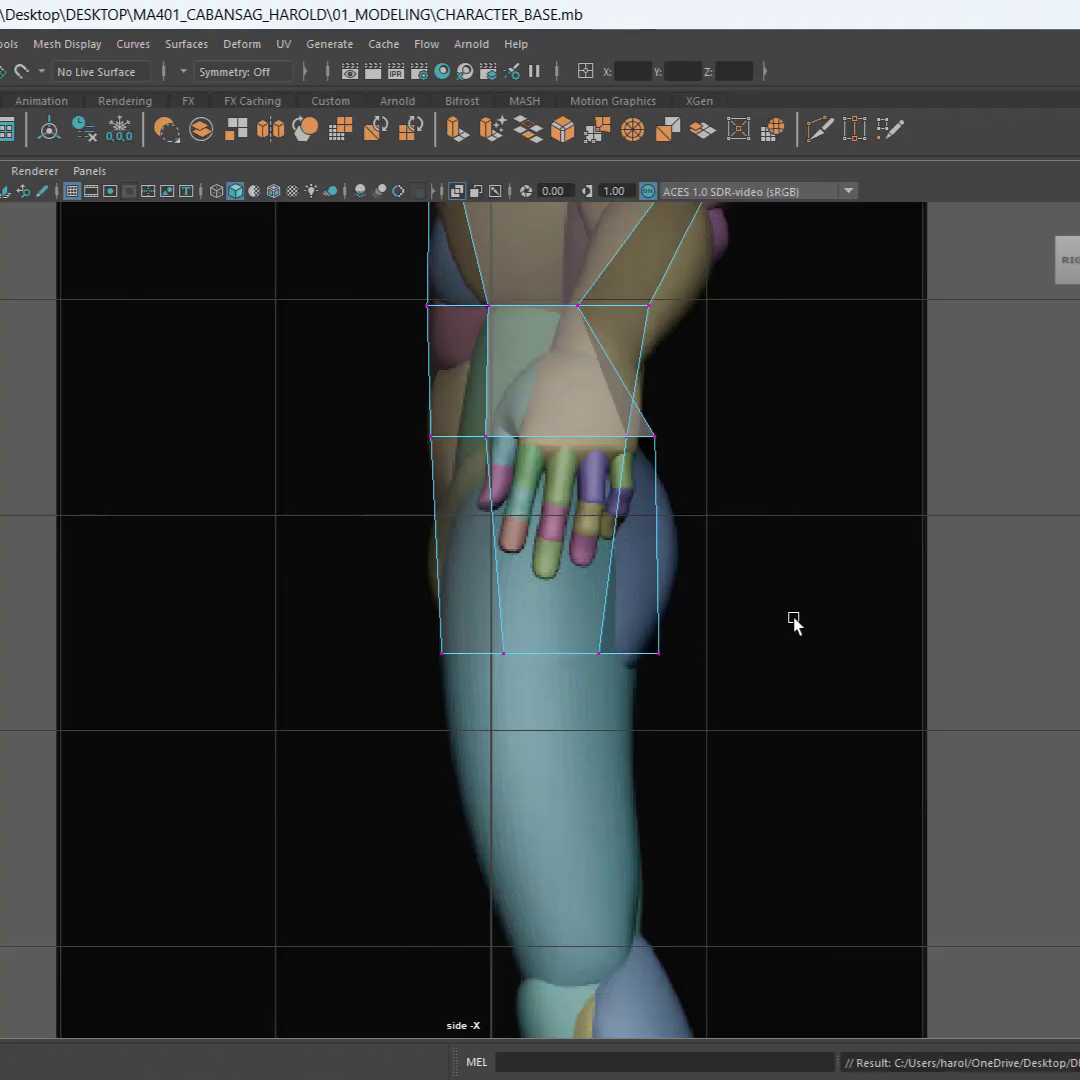
left_click_drag(793, 622, 622, 738)
left_click_drag(560, 652, 536, 657)
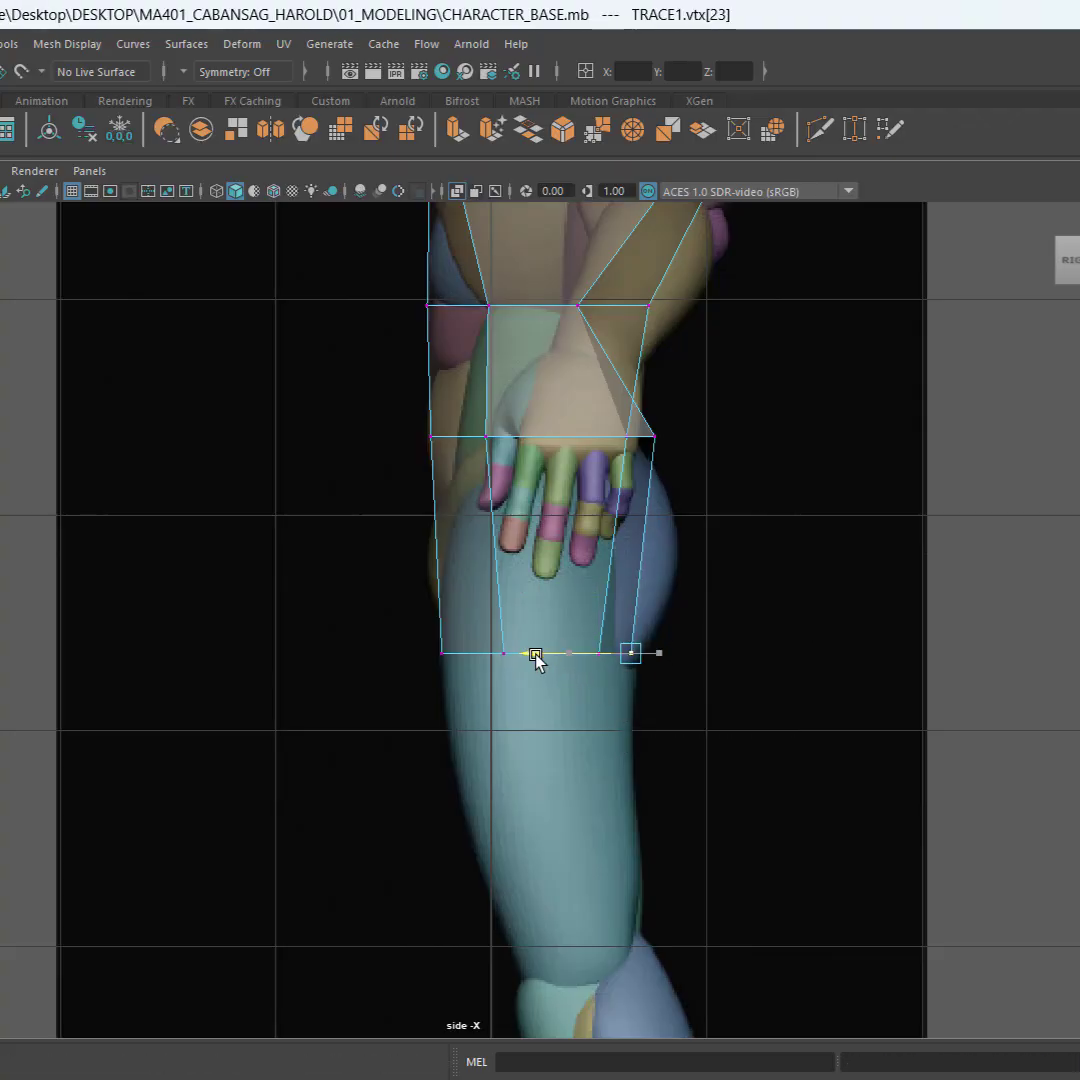
left_click_drag(403, 636, 470, 684)
left_click_drag(366, 652, 374, 652)
left_click(830, 635)
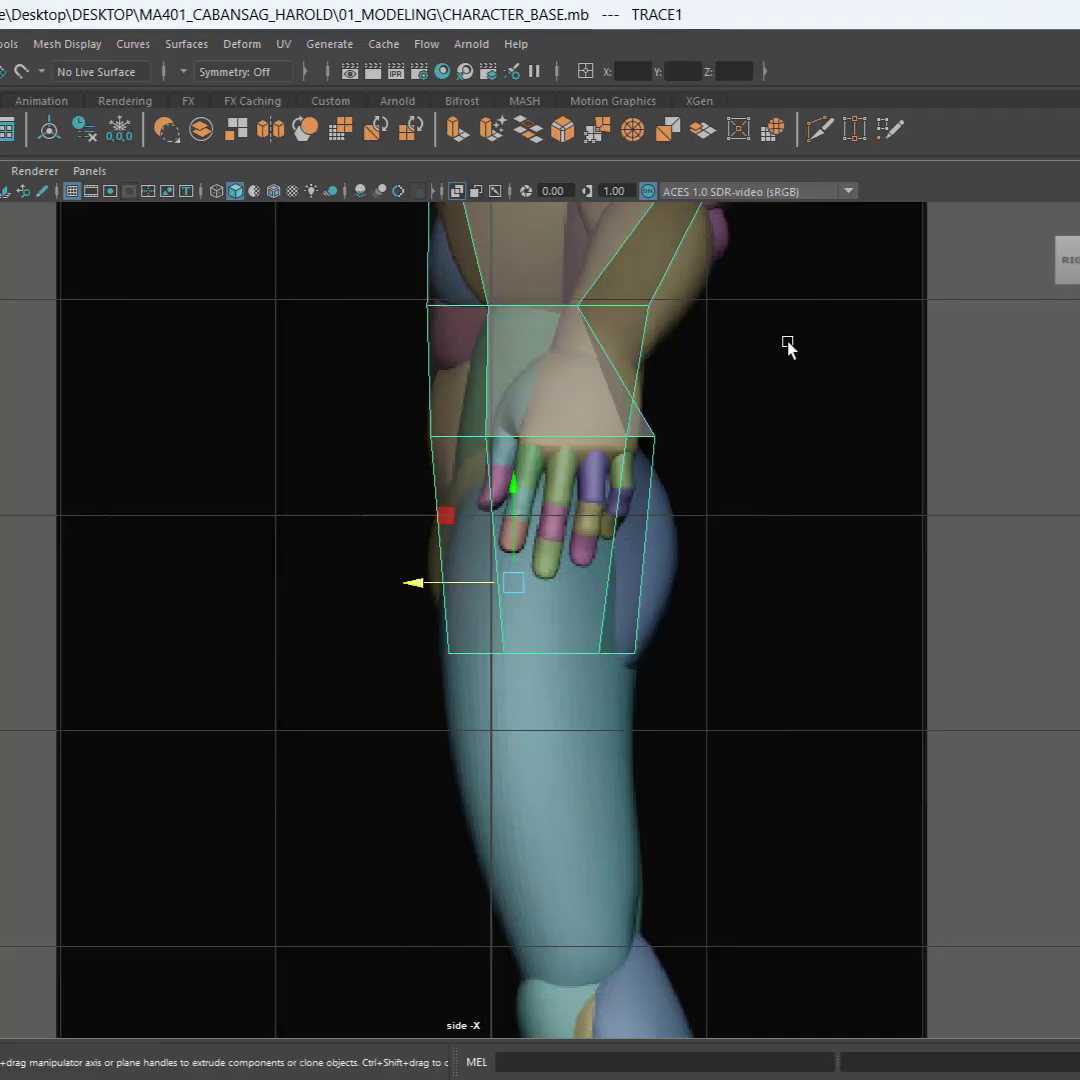
Step: End the isolated display to show all of TRACE1, and switch the side viewport to perspective
key("ctrl+1")
key("f")
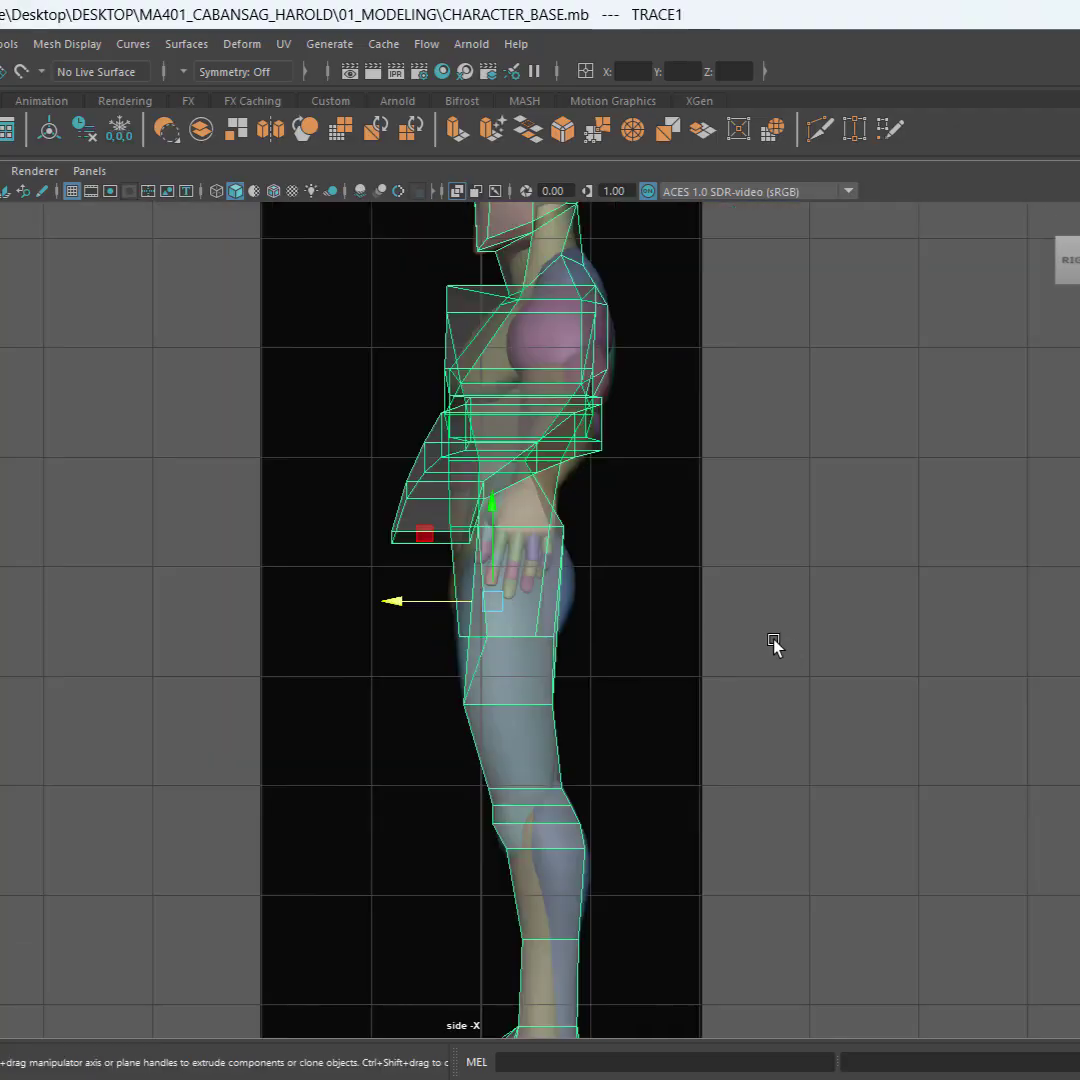
key("space")
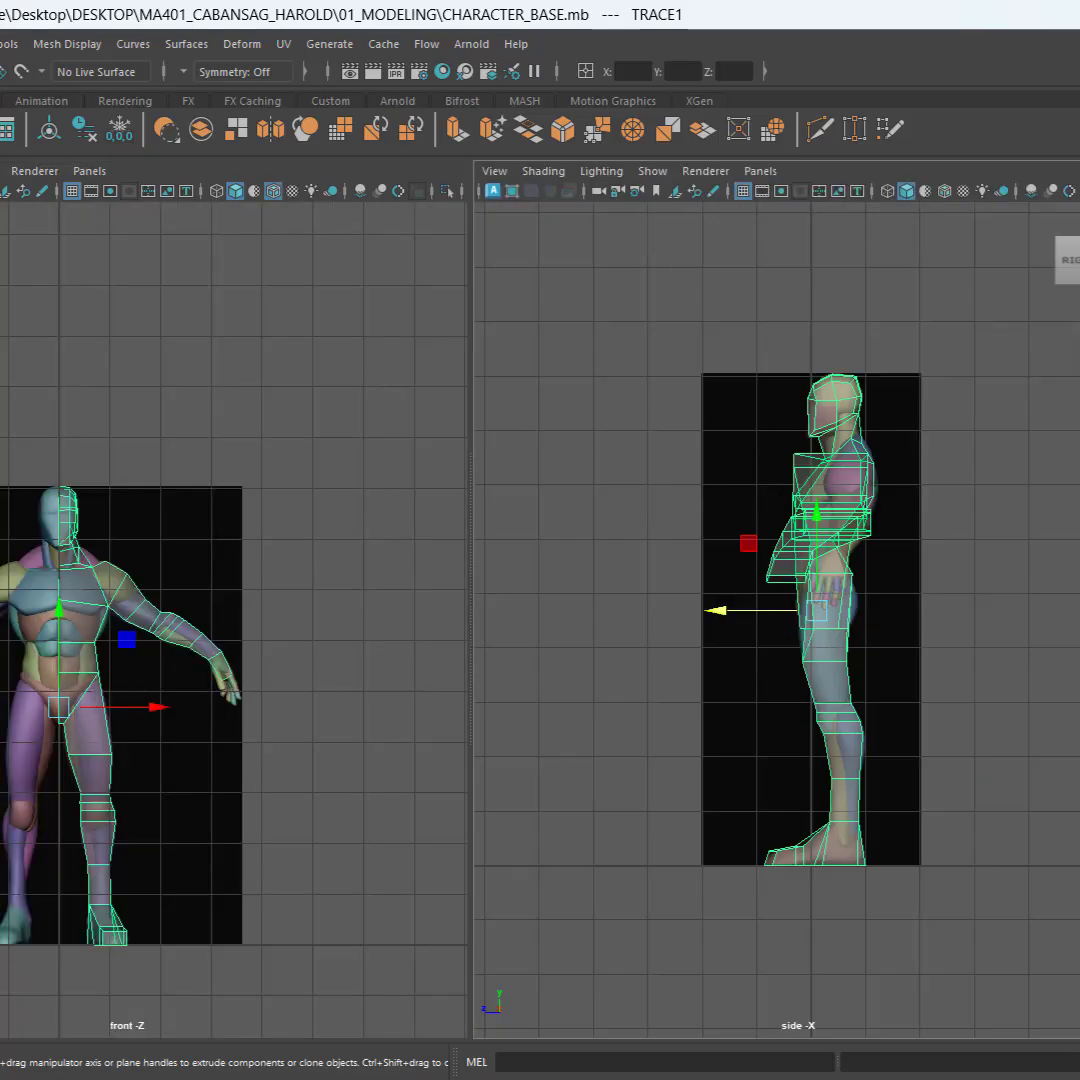
left_click(760, 170)
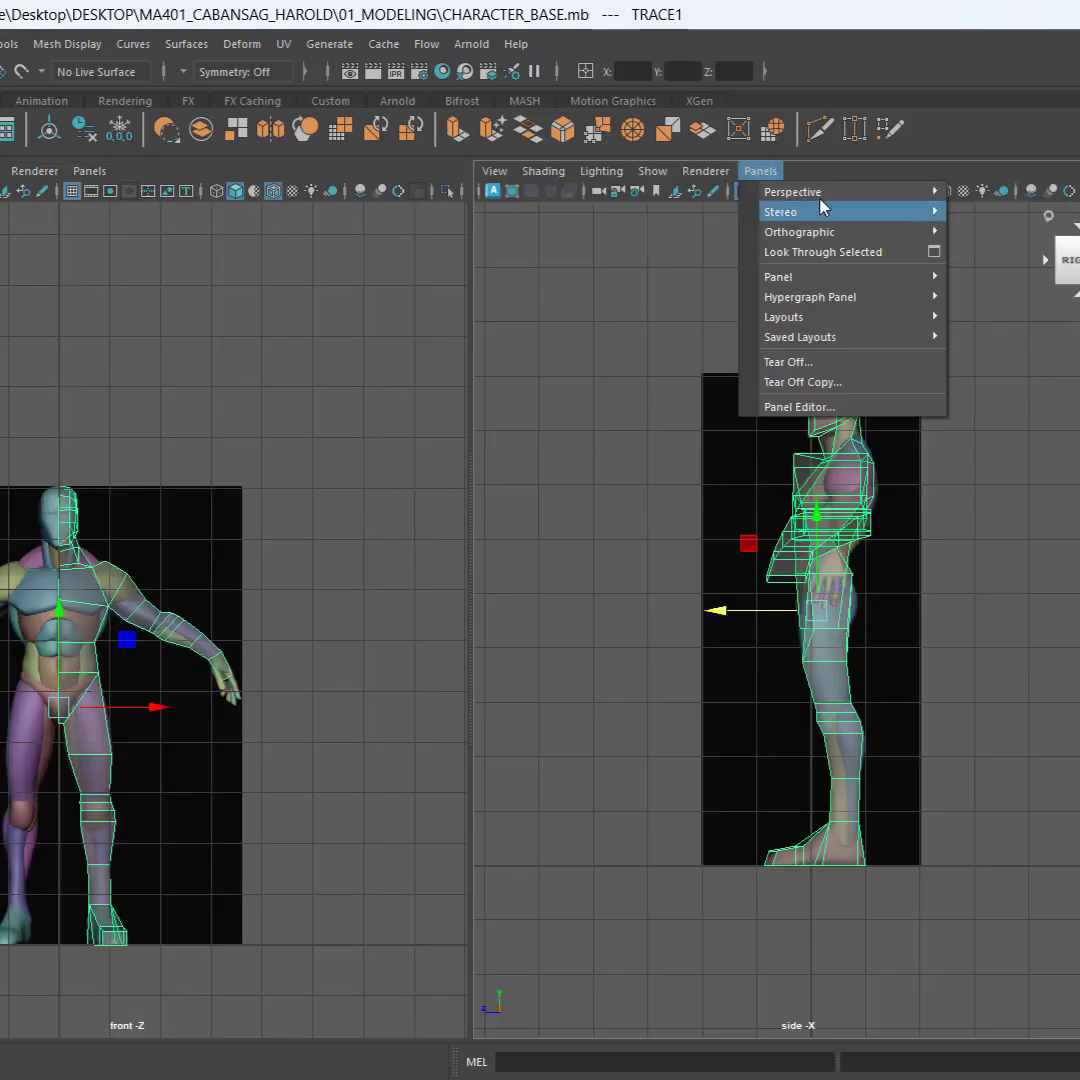
mouse_move(800, 190)
left_click(1015, 193)
Step: Select TRACE1's inner front vertex at the crotch row and switch the front viewport to a side view framed on it
scroll(824, 504, "up", 5)
left_click_drag(824, 504, 634, 586, "alt")
scroll(732, 604, "up", 5)
key("F9")
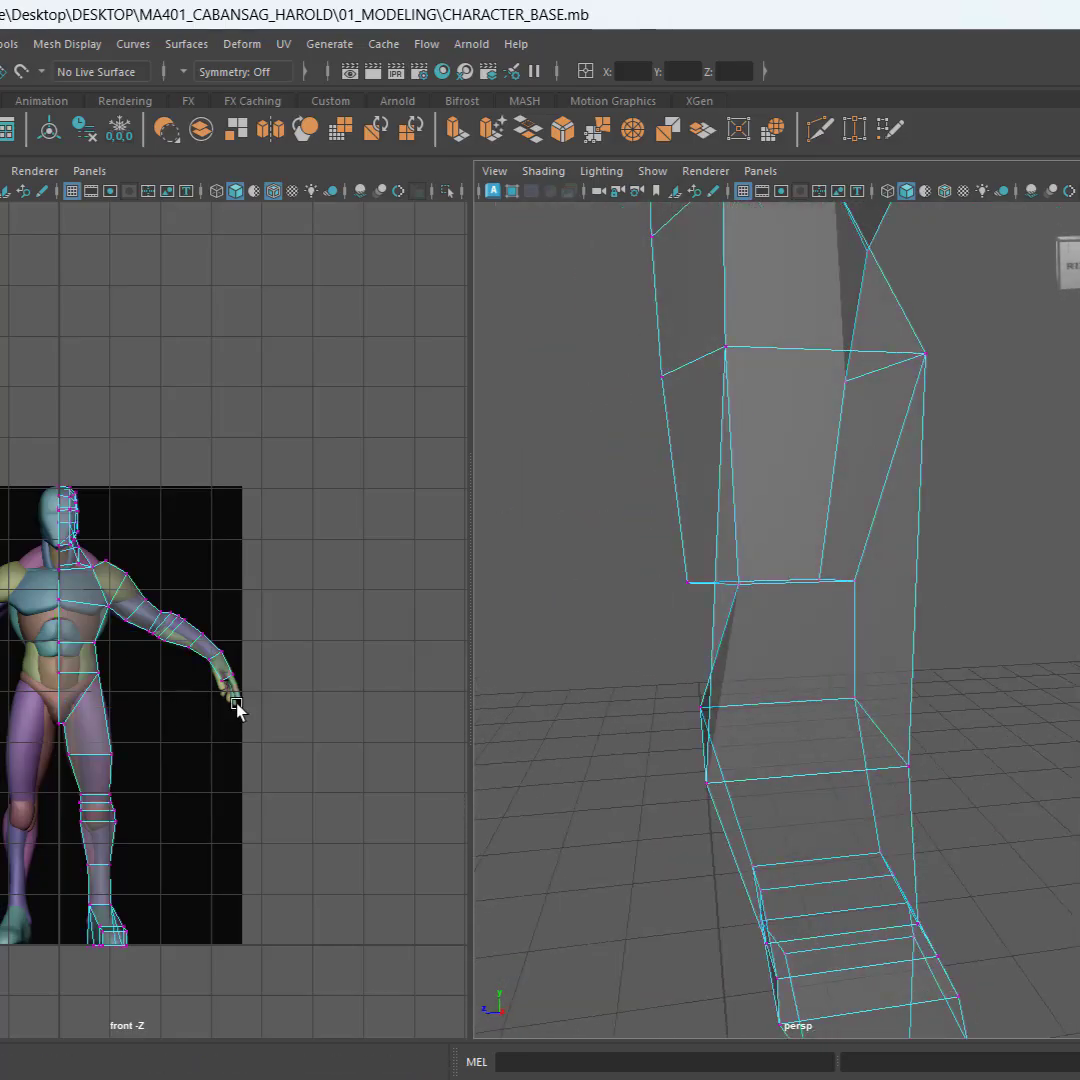
left_click_drag(770, 630, 770, 630)
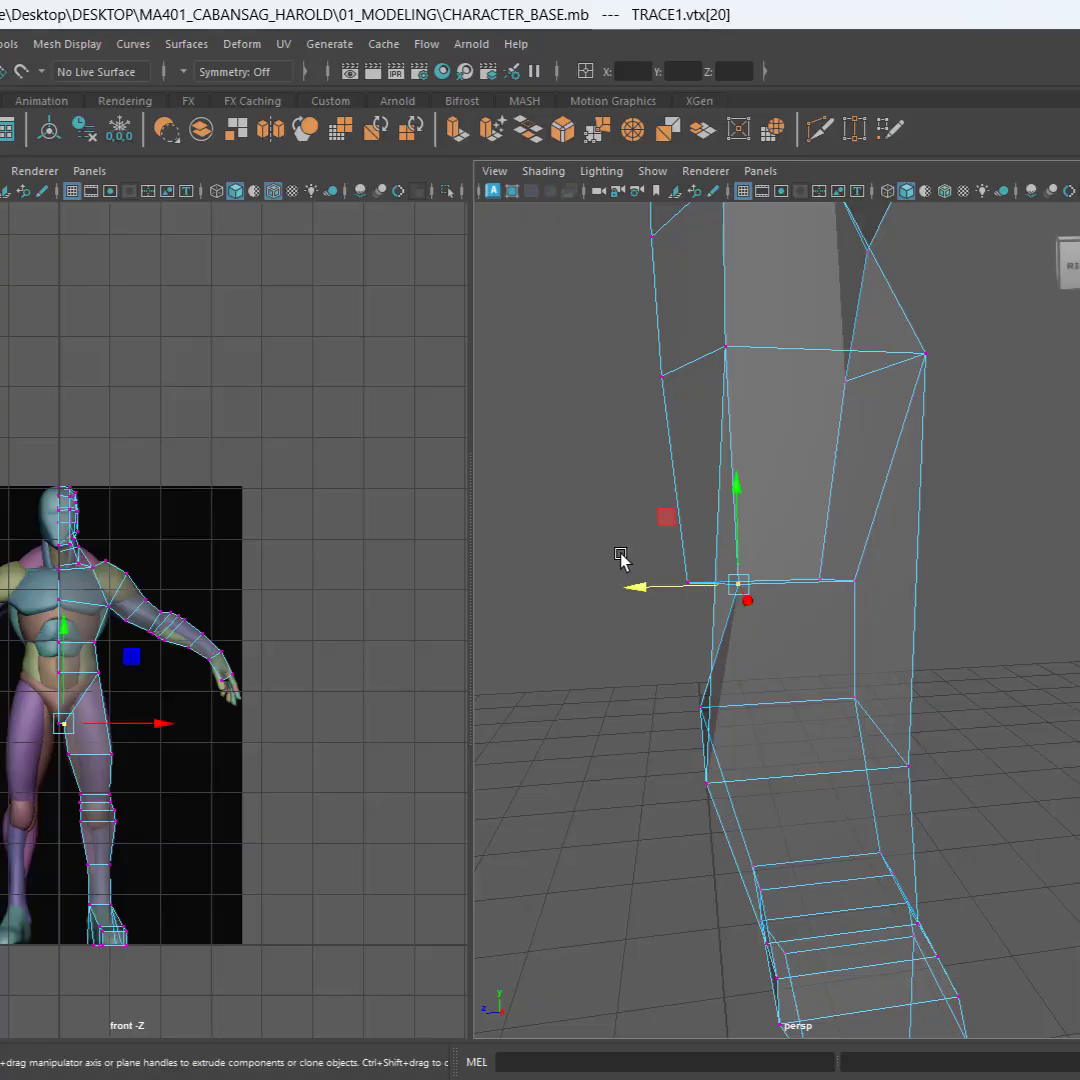
left_click_drag(867, 648, 815, 535, "alt")
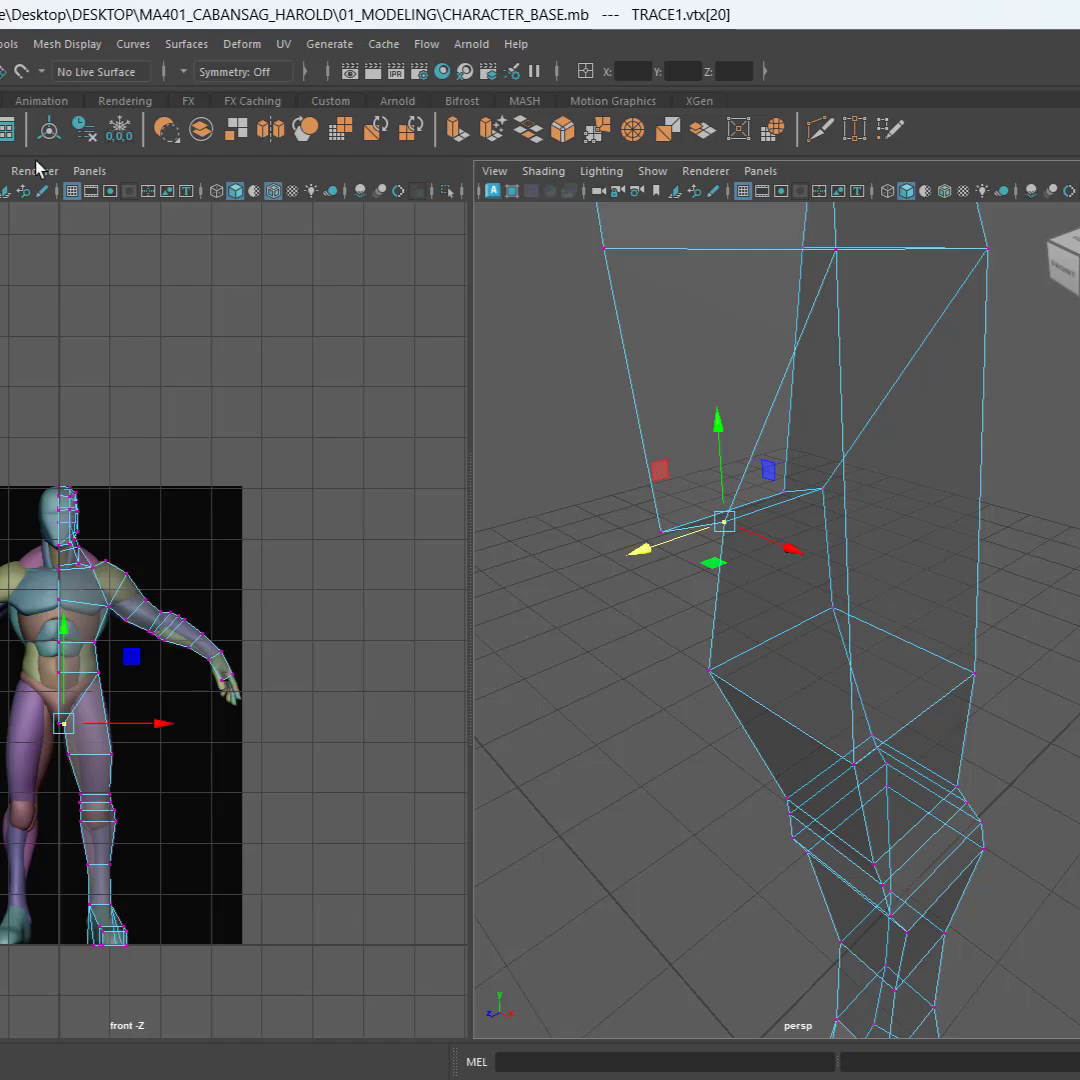
left_click(89, 171)
mouse_move(199, 234)
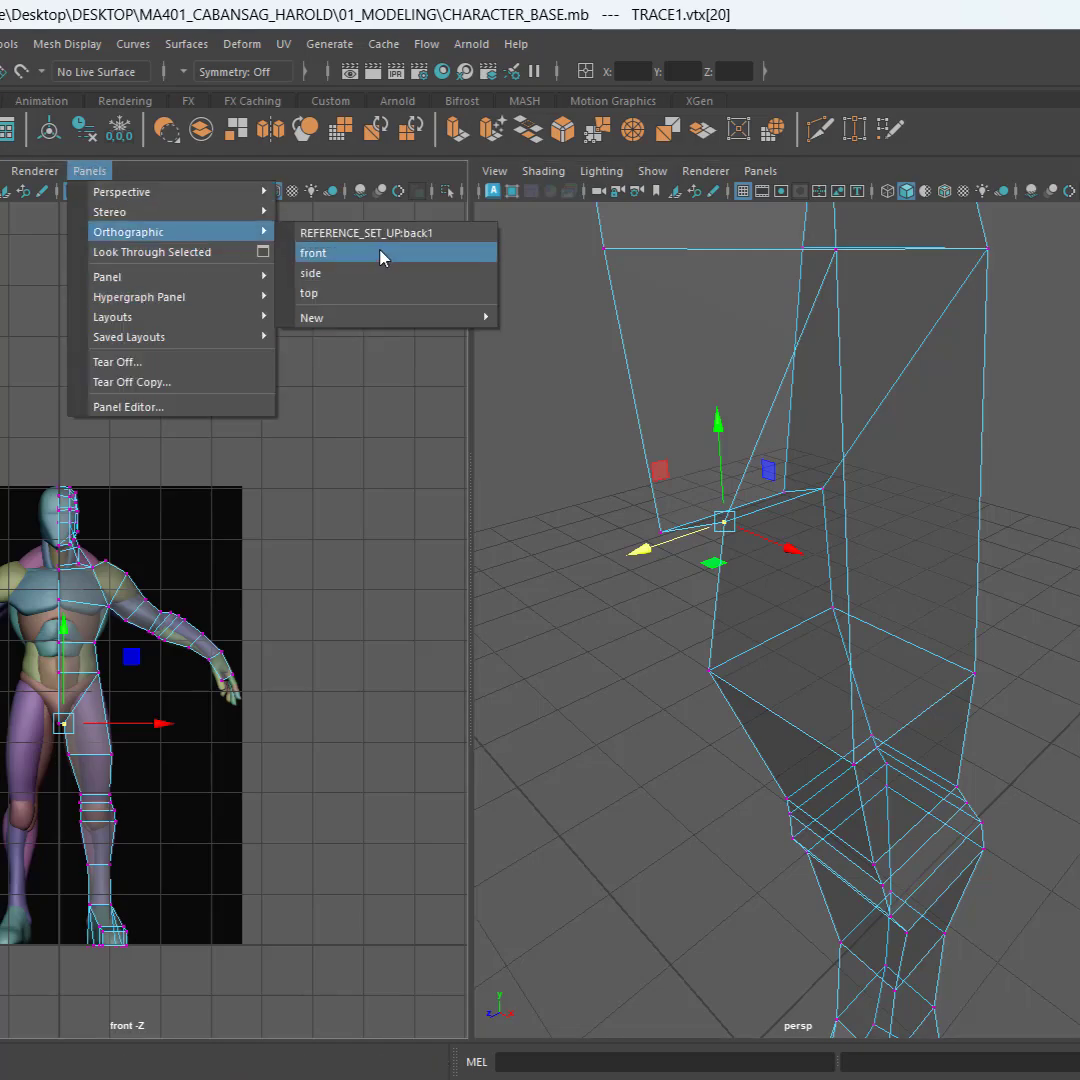
left_click(381, 272)
key("f")
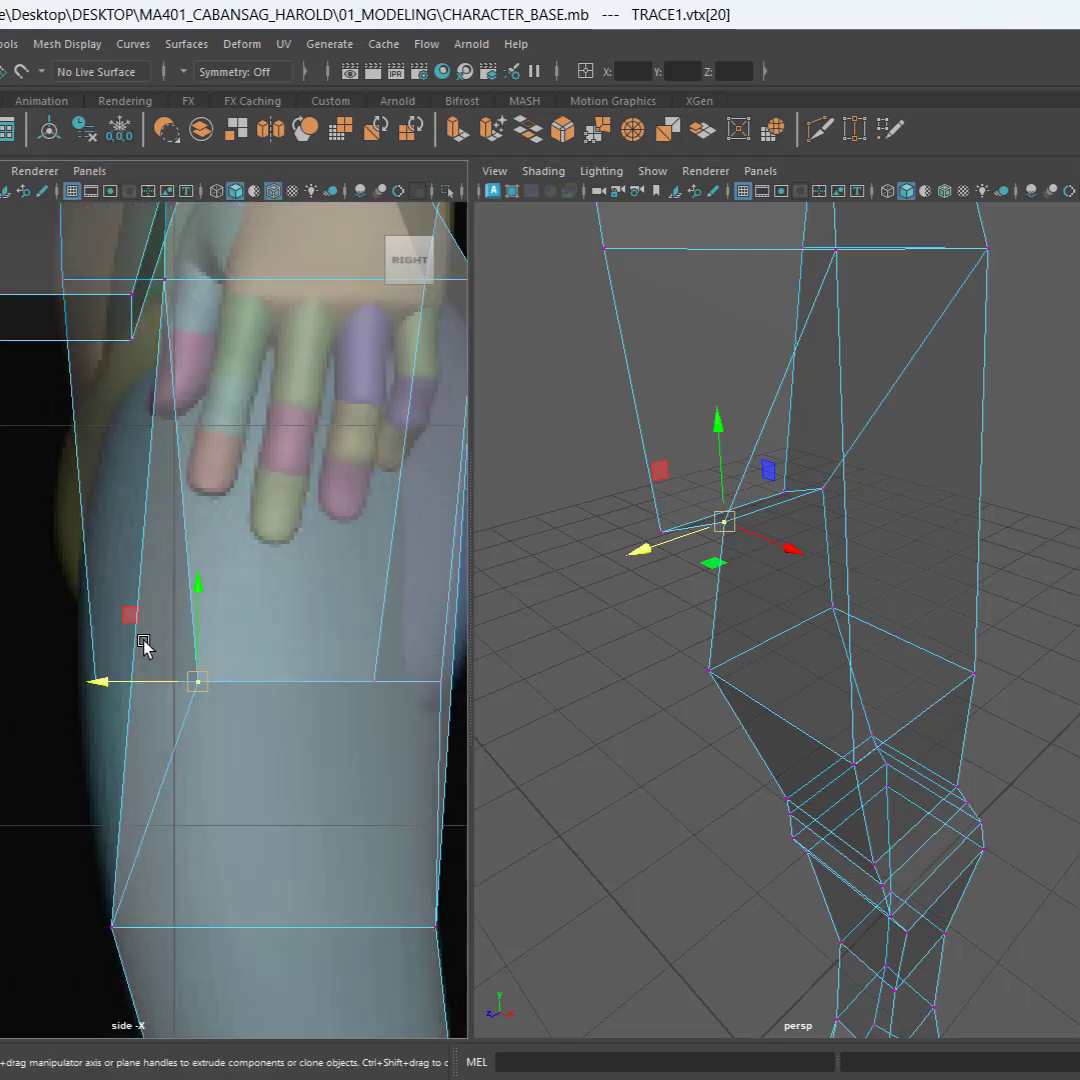
left_click_drag(162, 735, 0, 729)
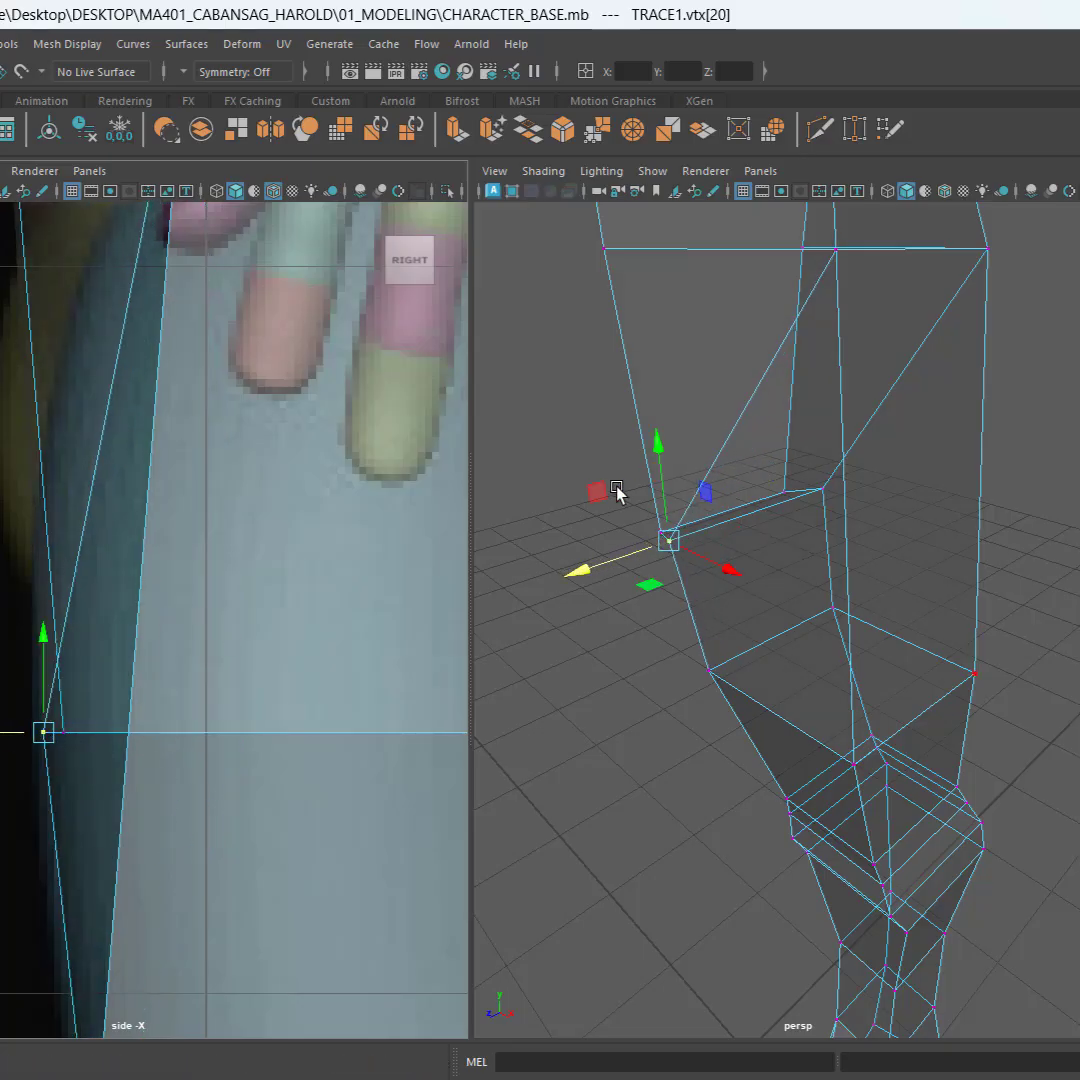
left_click(596, 490)
key("ctrl+z")
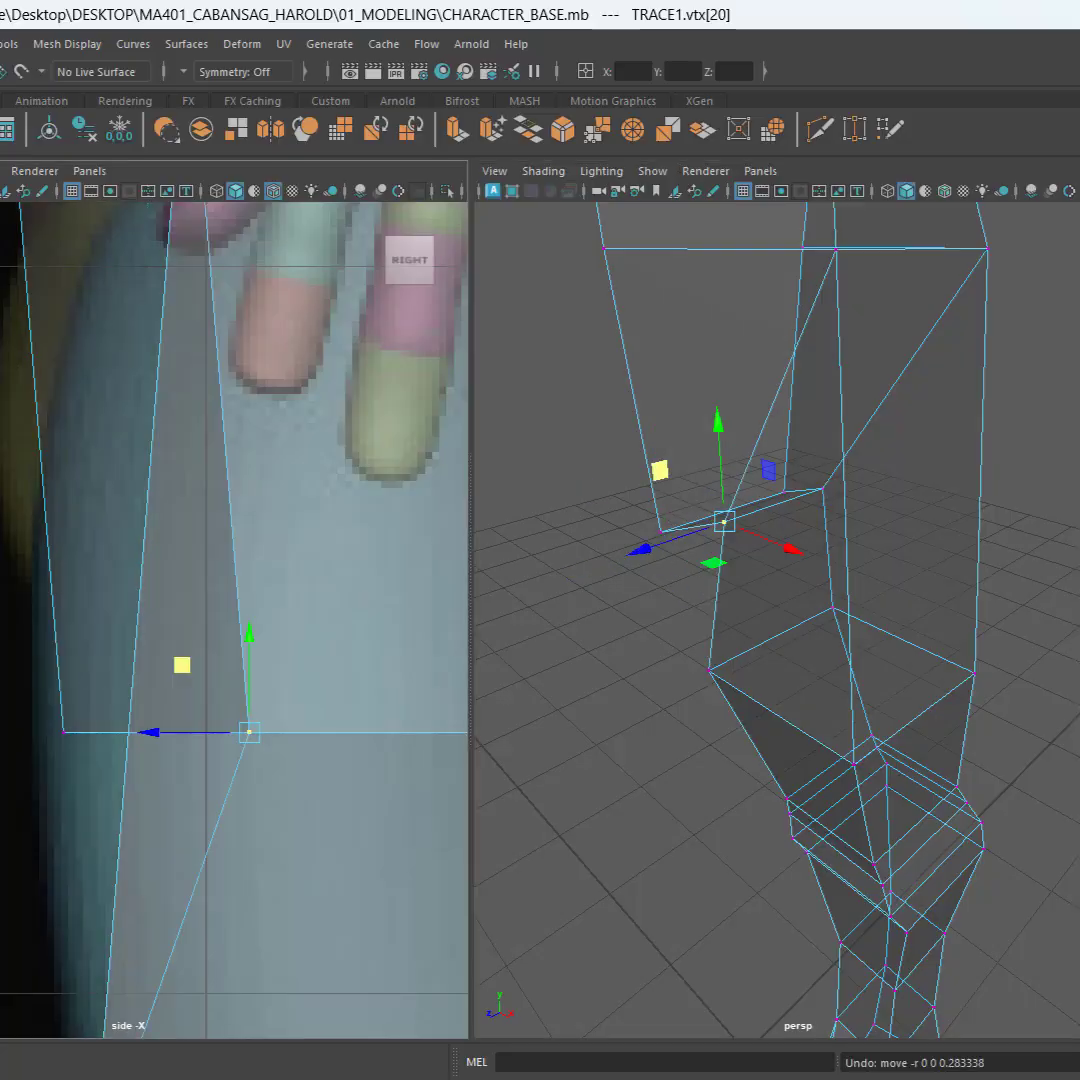
Step: Move the crotch row's inner front vertex forward to line up with the front of the reference thigh
left_click(176, 652)
left_click_drag(301, 783, 296, 776)
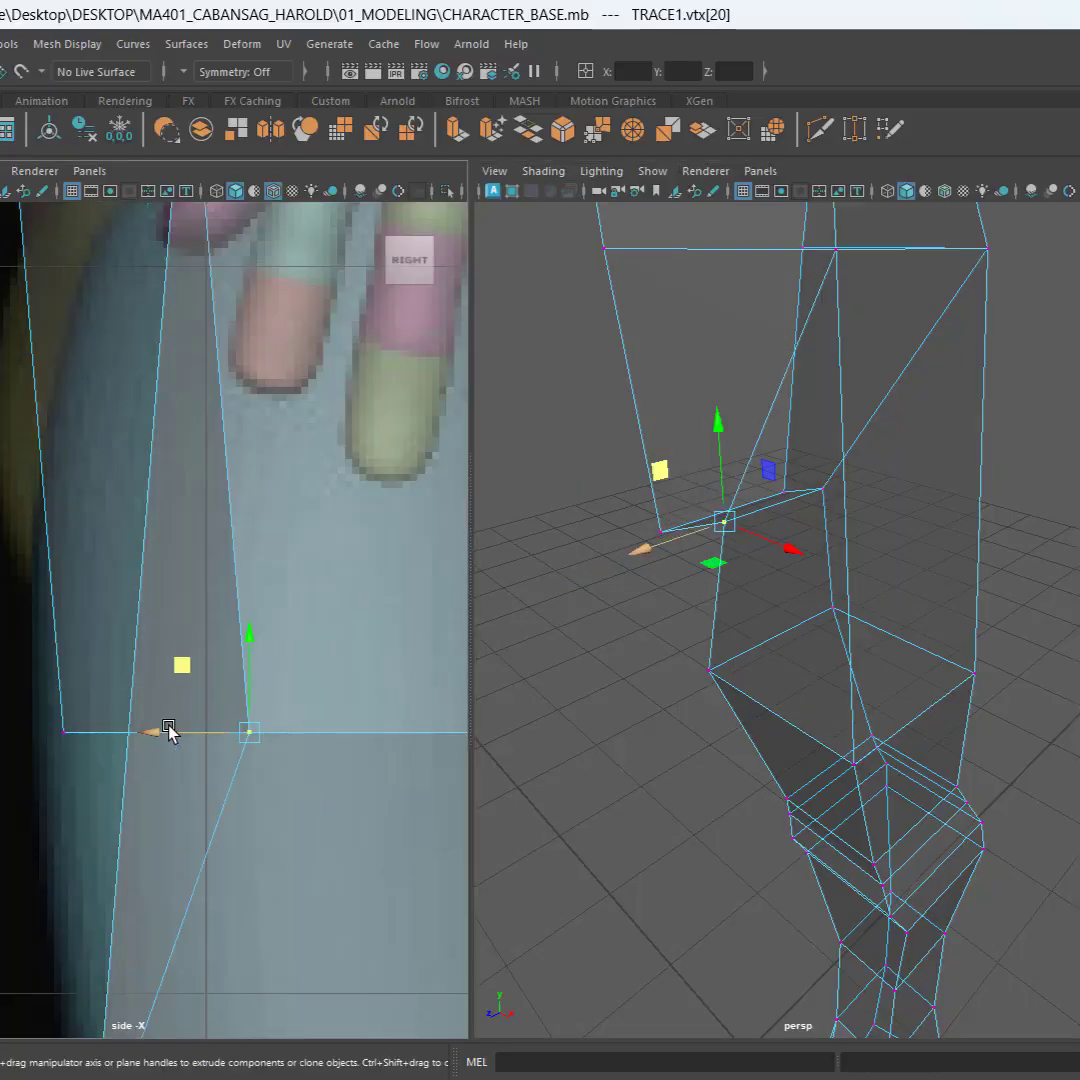
left_click_drag(164, 728, 0, 730)
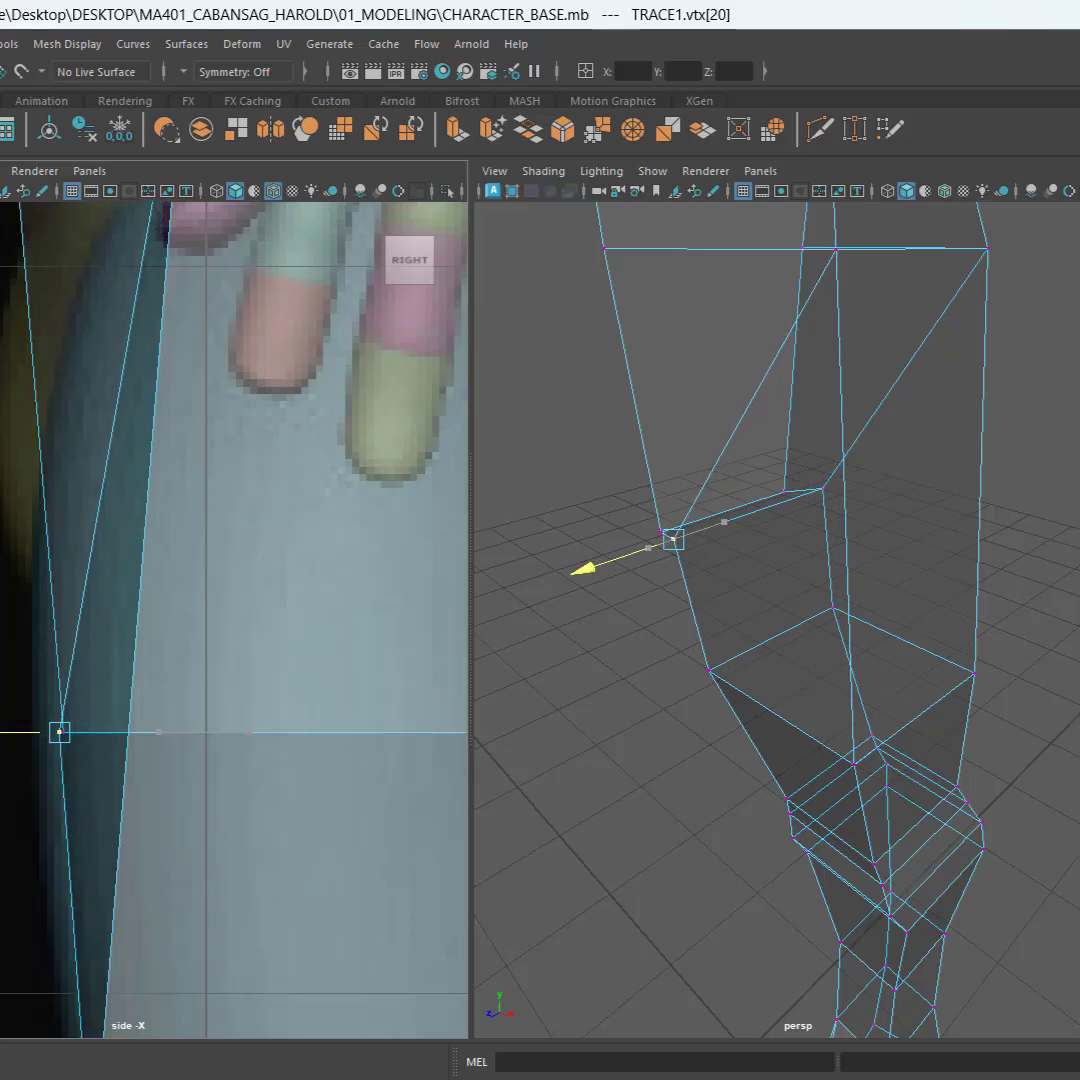
scroll(301, 521, "down", 10)
scroll(297, 516, "up", 10)
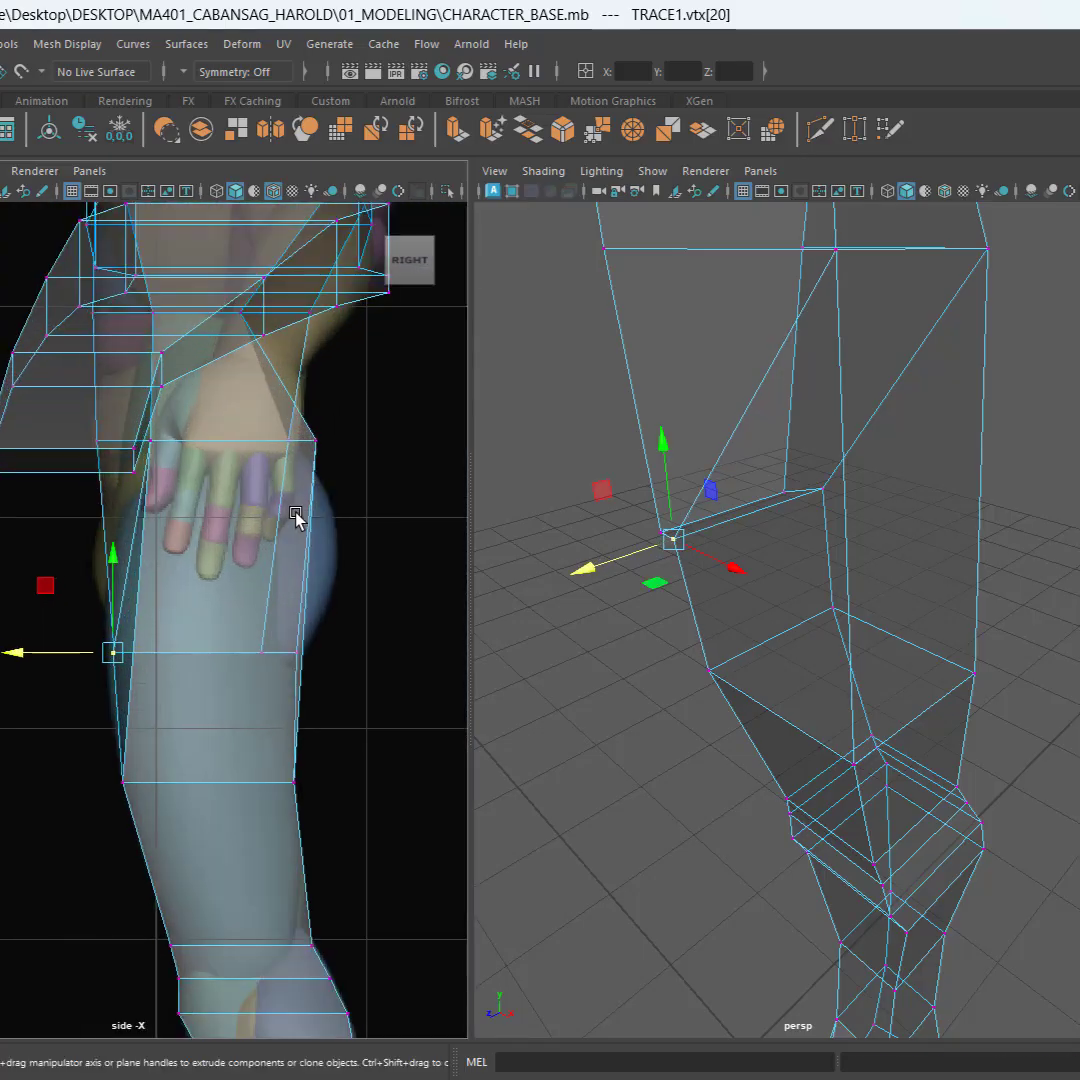
Step: Leave vertex editing on TRACE1 and switch the perspective viewport to the front view
scroll(1017, 430, "down", 10)
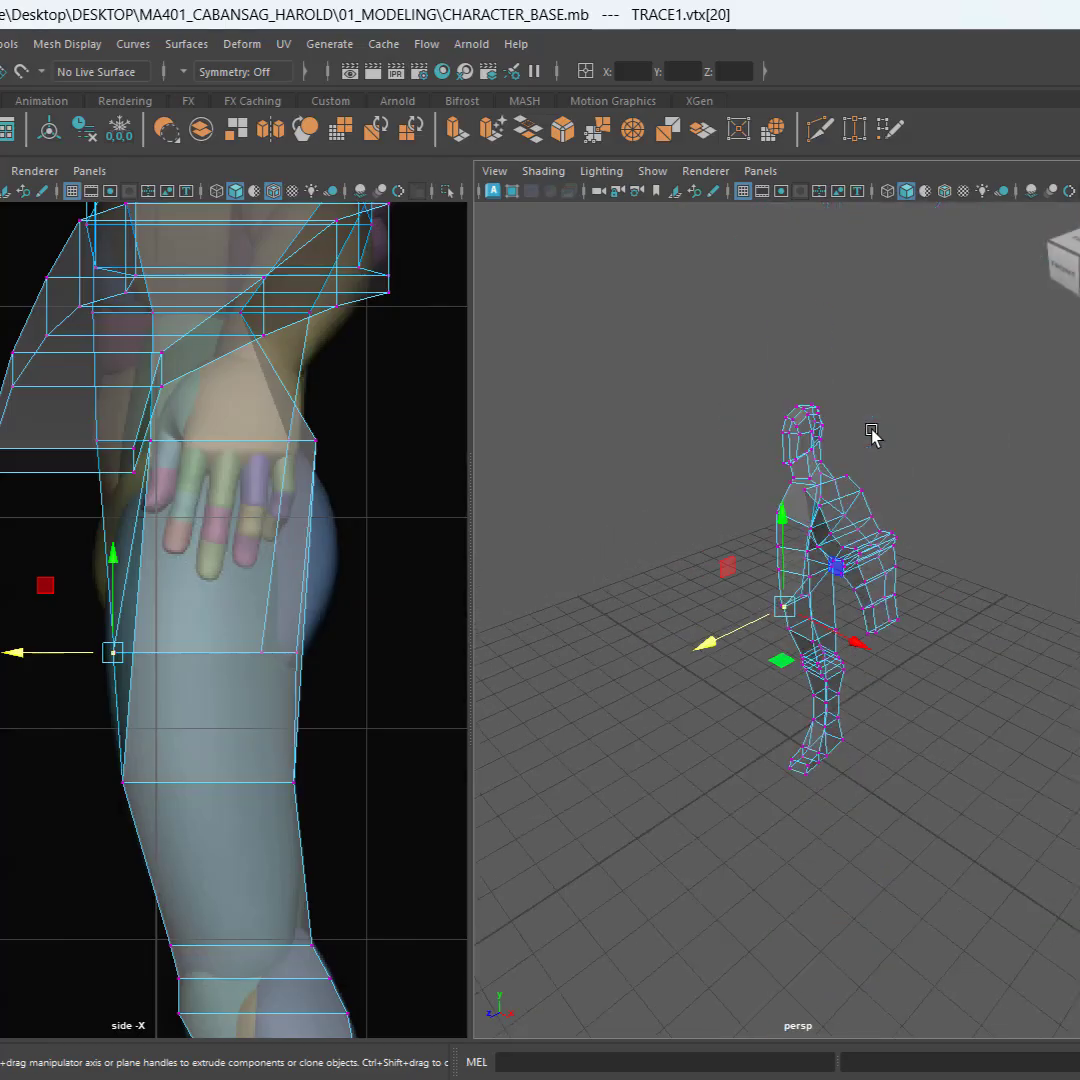
left_click_drag(875, 436, 740, 452, "alt")
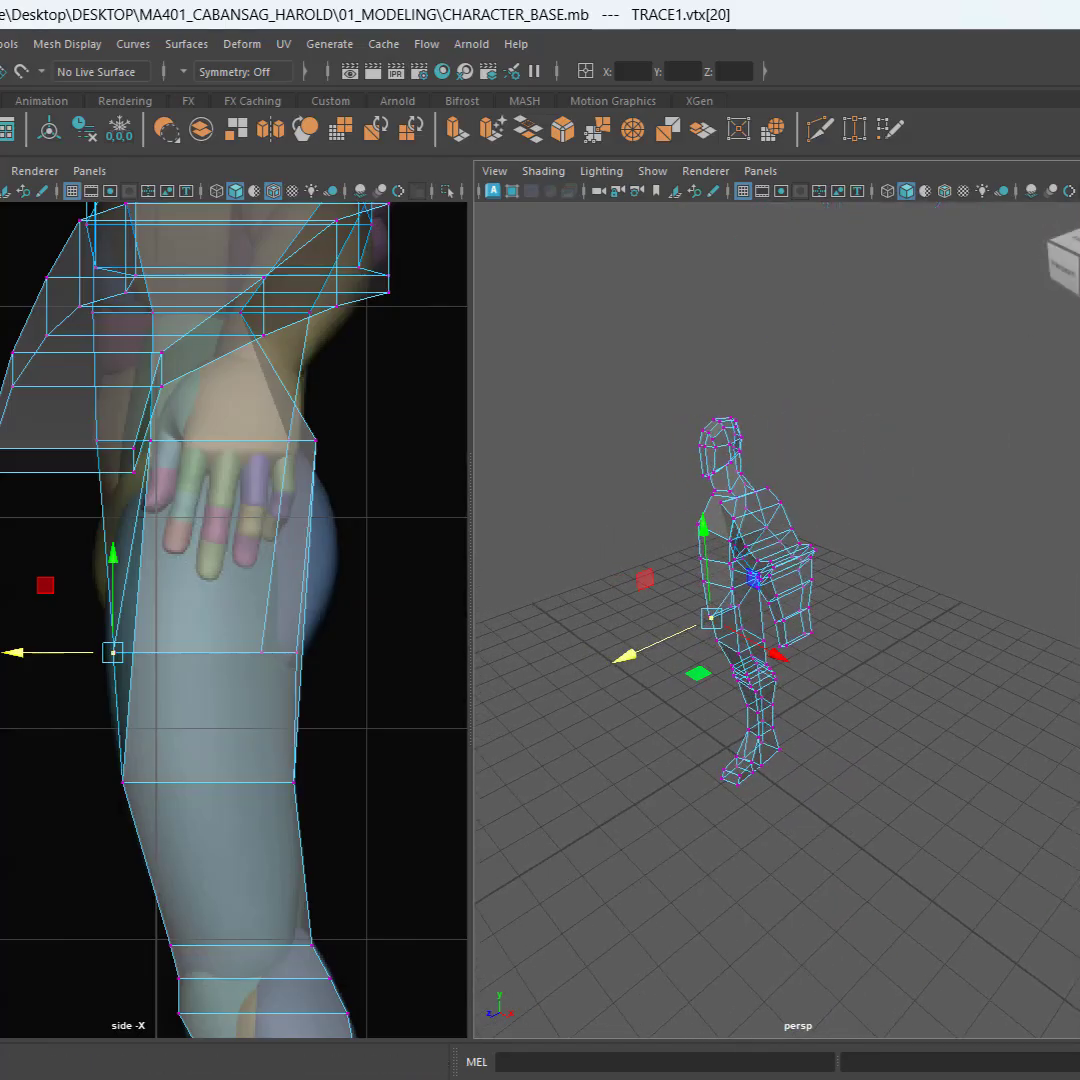
key("F8")
key("f")
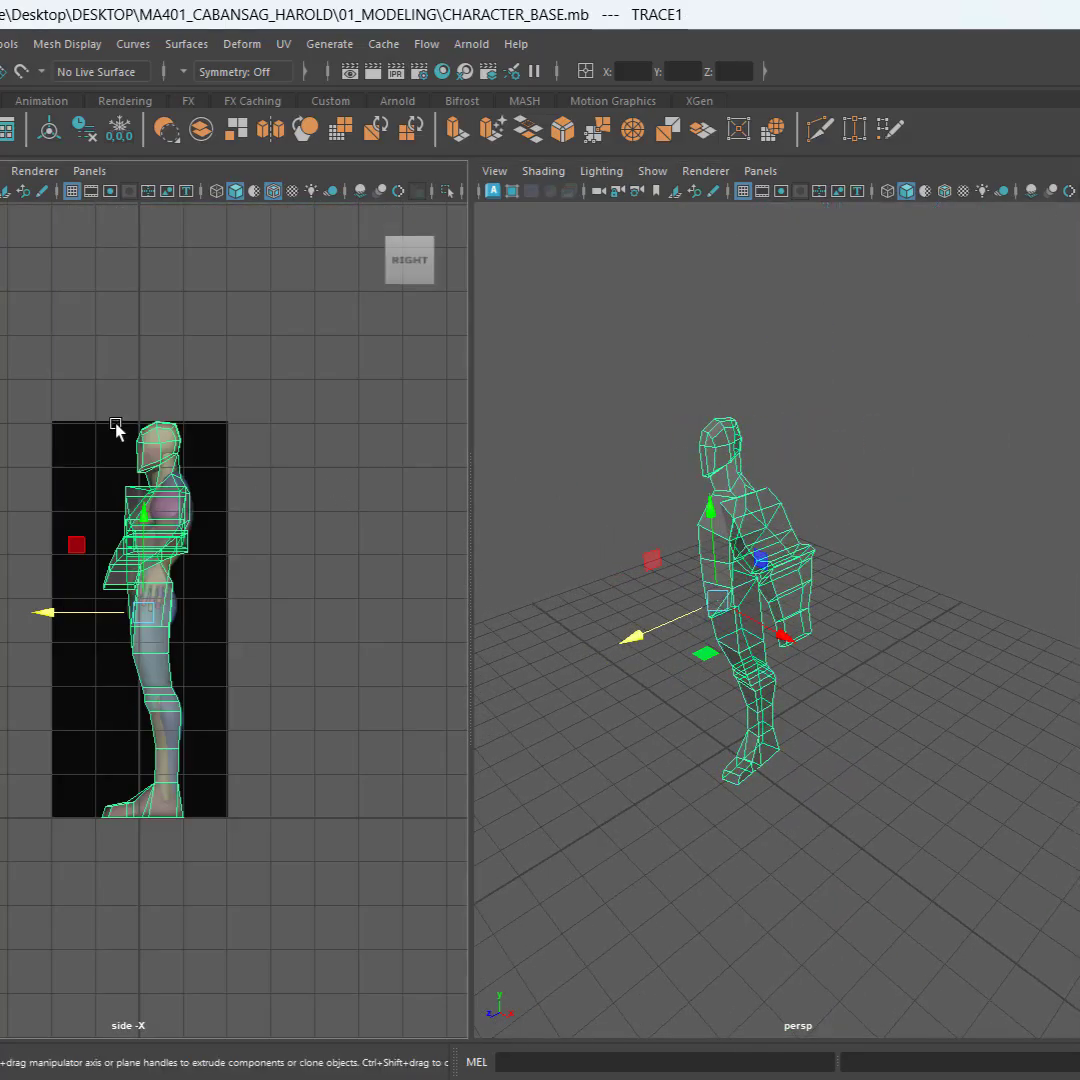
left_click(760, 171)
mouse_move(818, 233)
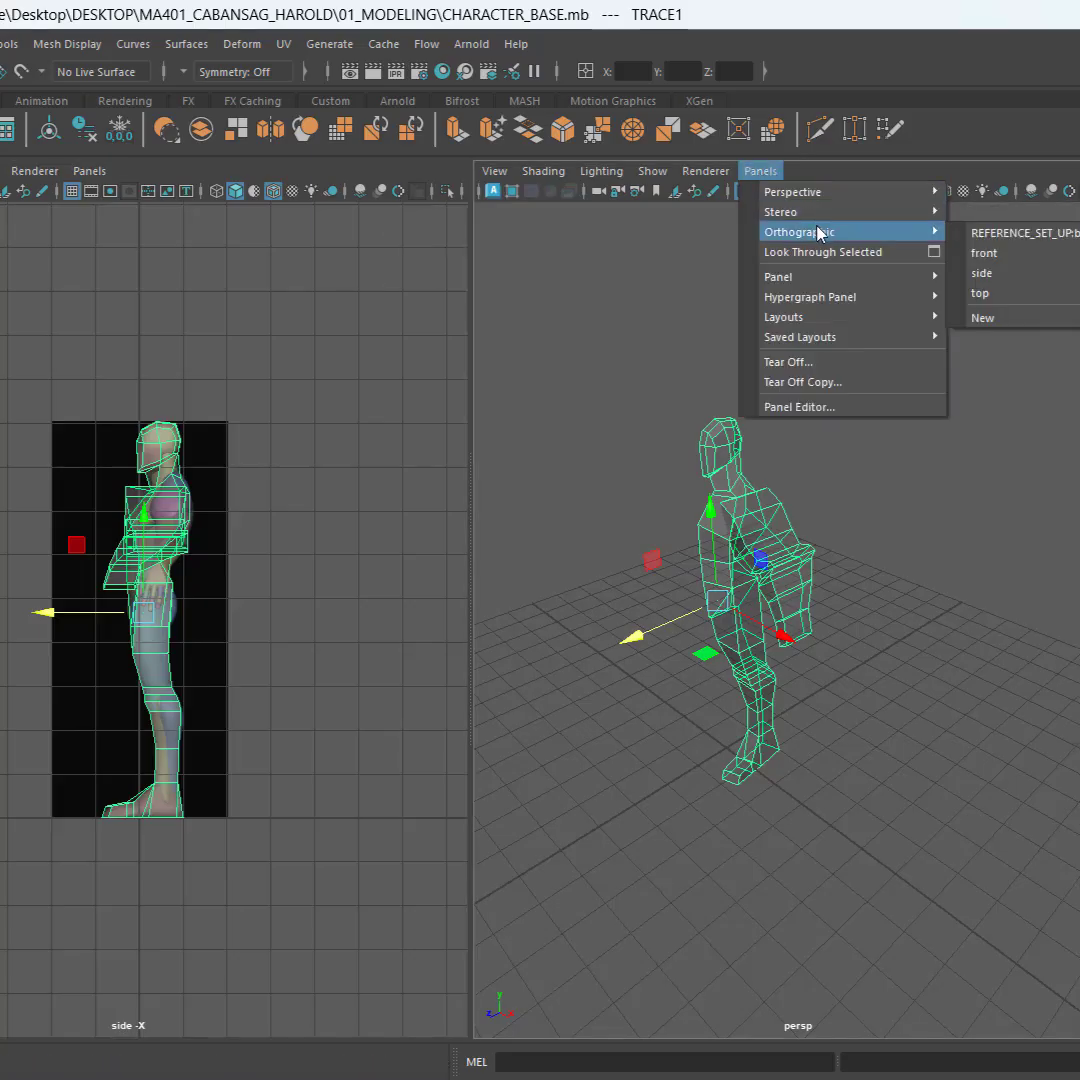
left_click(1027, 252)
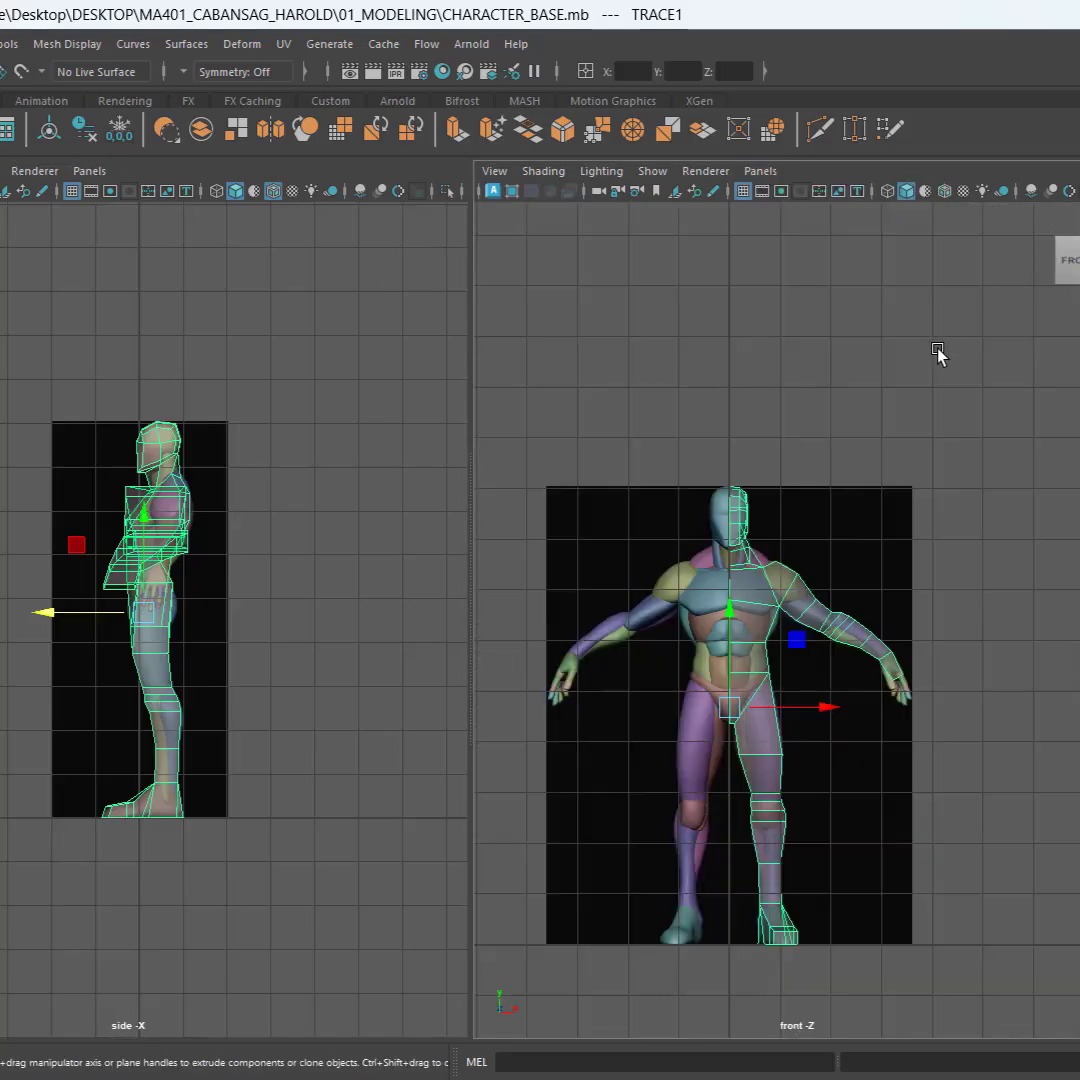
Step: Enter component selection on TRACE1 in the front view, with the head, torso and arm in view
scroll(930, 515, "up", 4)
scroll(935, 525, "down", 5)
scroll(935, 525, "up", 1)
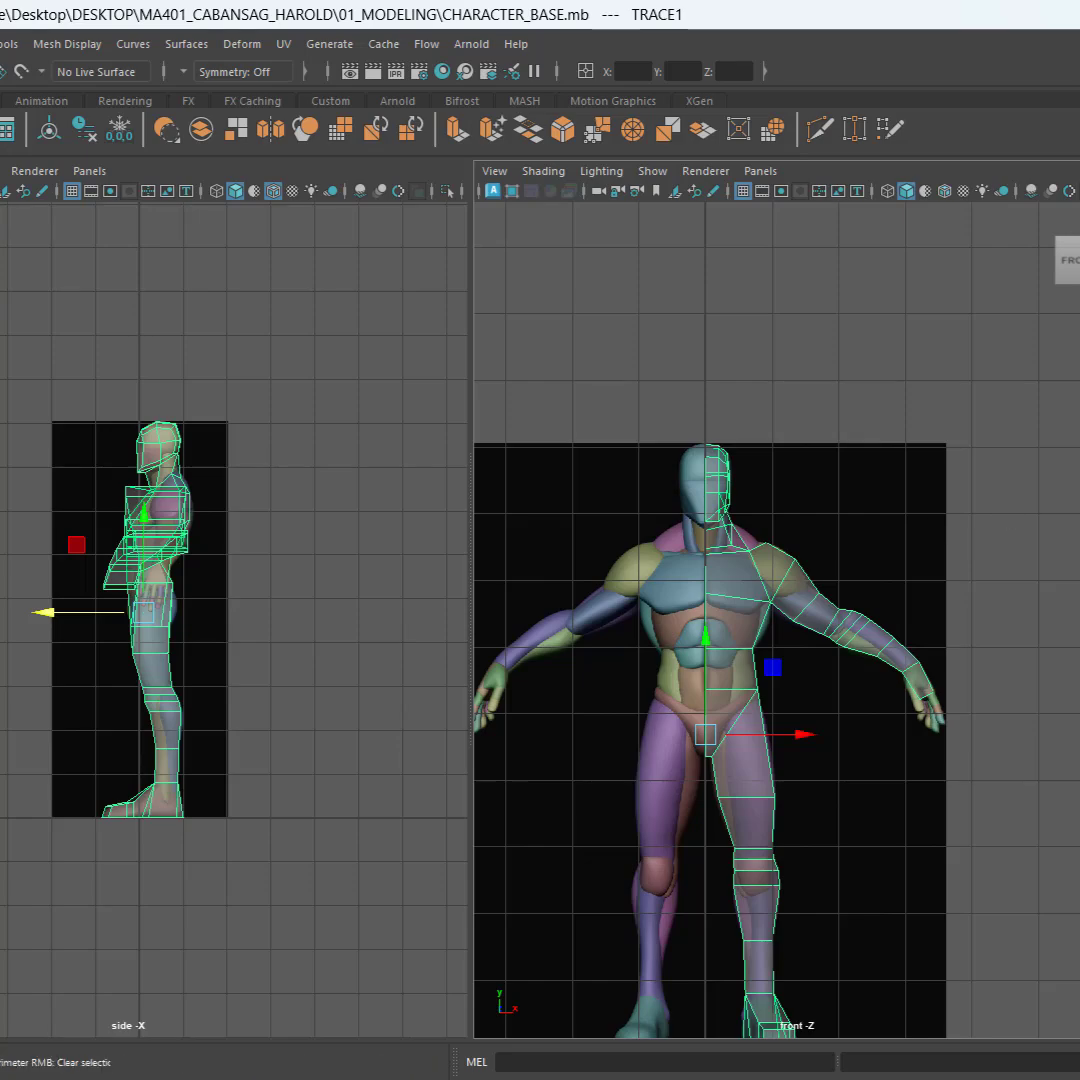
key("F10")
scroll(1018, 642, "up", 3)
middle_click_drag(1018, 642, 920, 587, "alt")
left_click_drag(981, 538, 788, 402)
left_click_drag(978, 347, 678, 810)
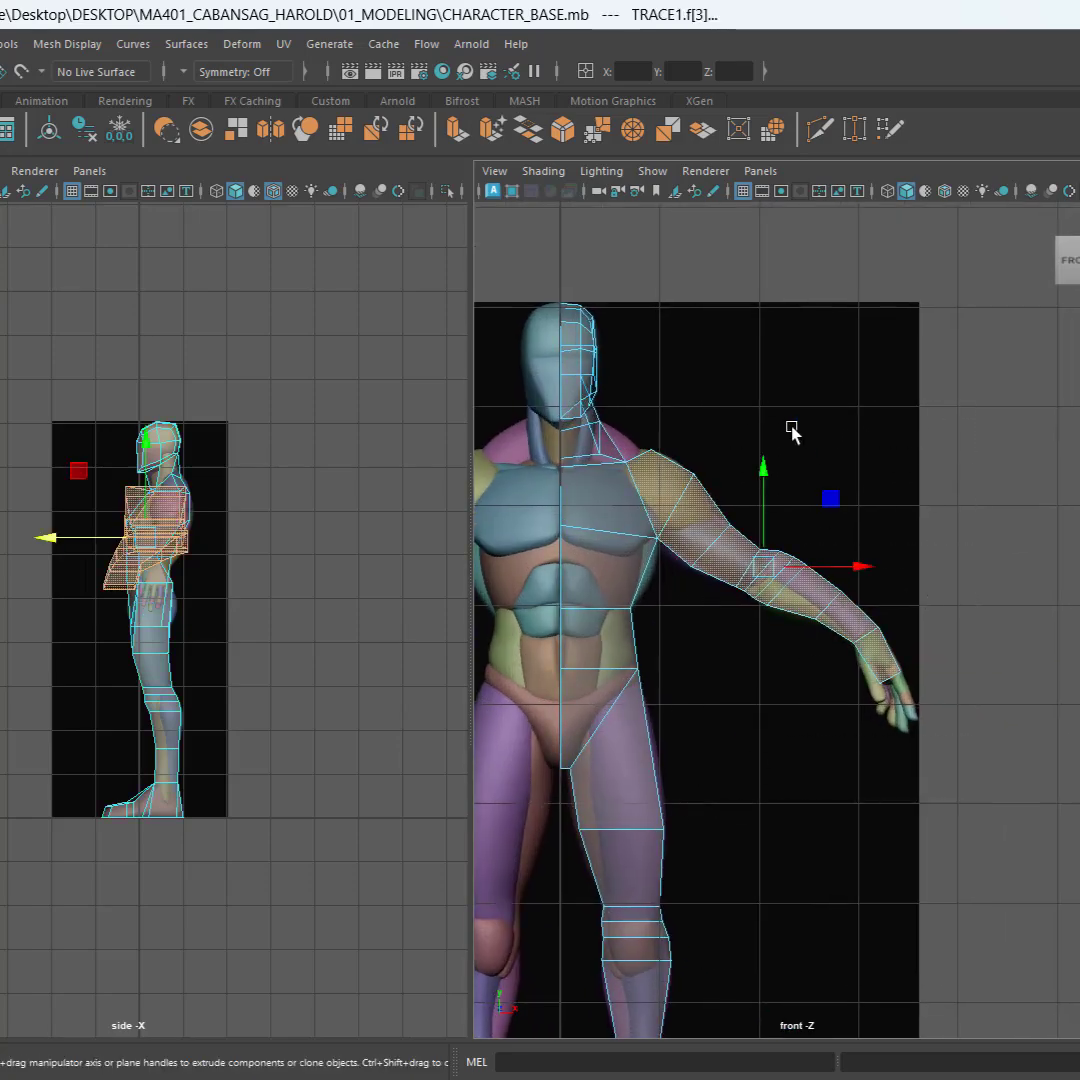
scroll(645, 463, "up", 3)
scroll(645, 463, "up", 2)
middle_click_drag(731, 371, 1054, 642, "alt")
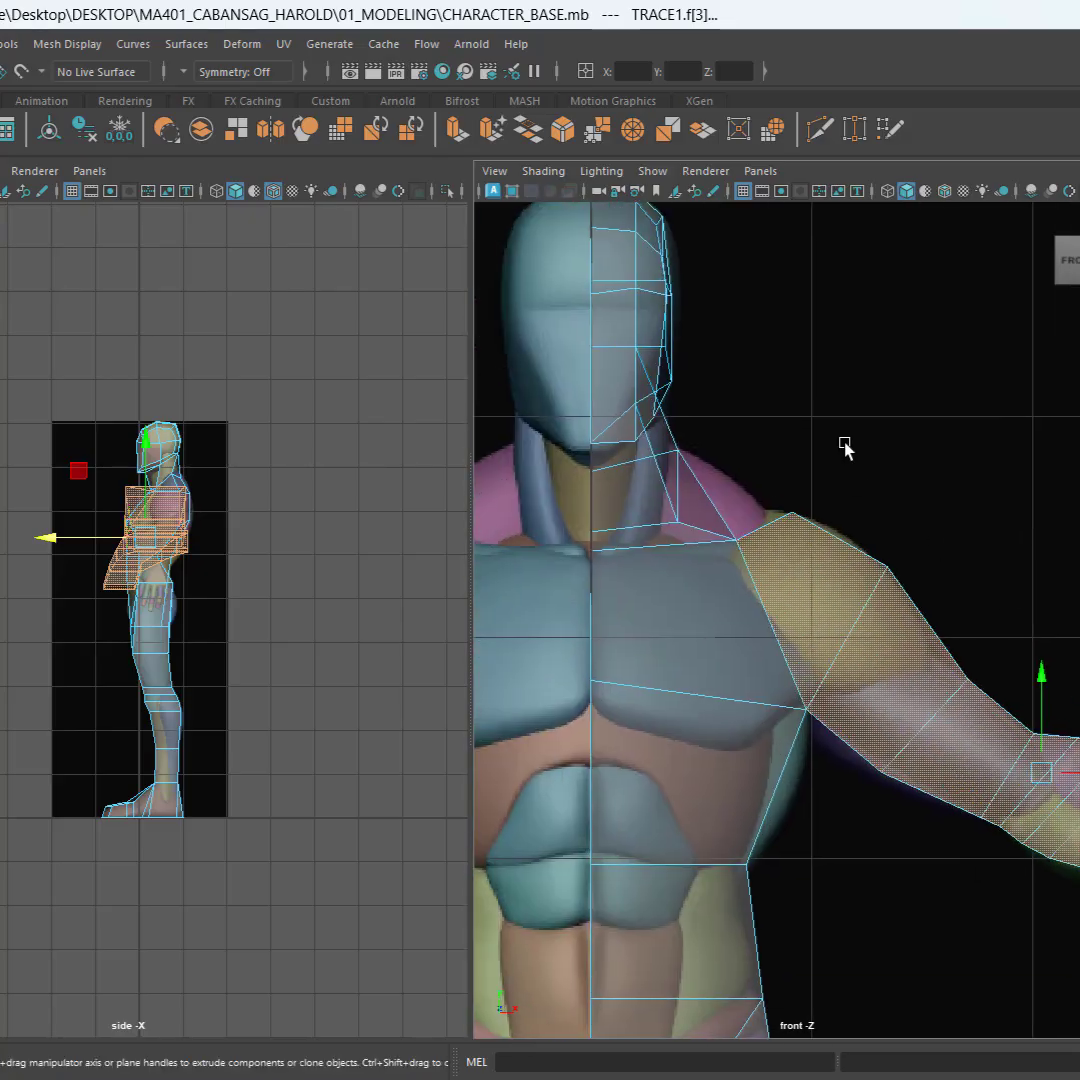
left_click(762, 446)
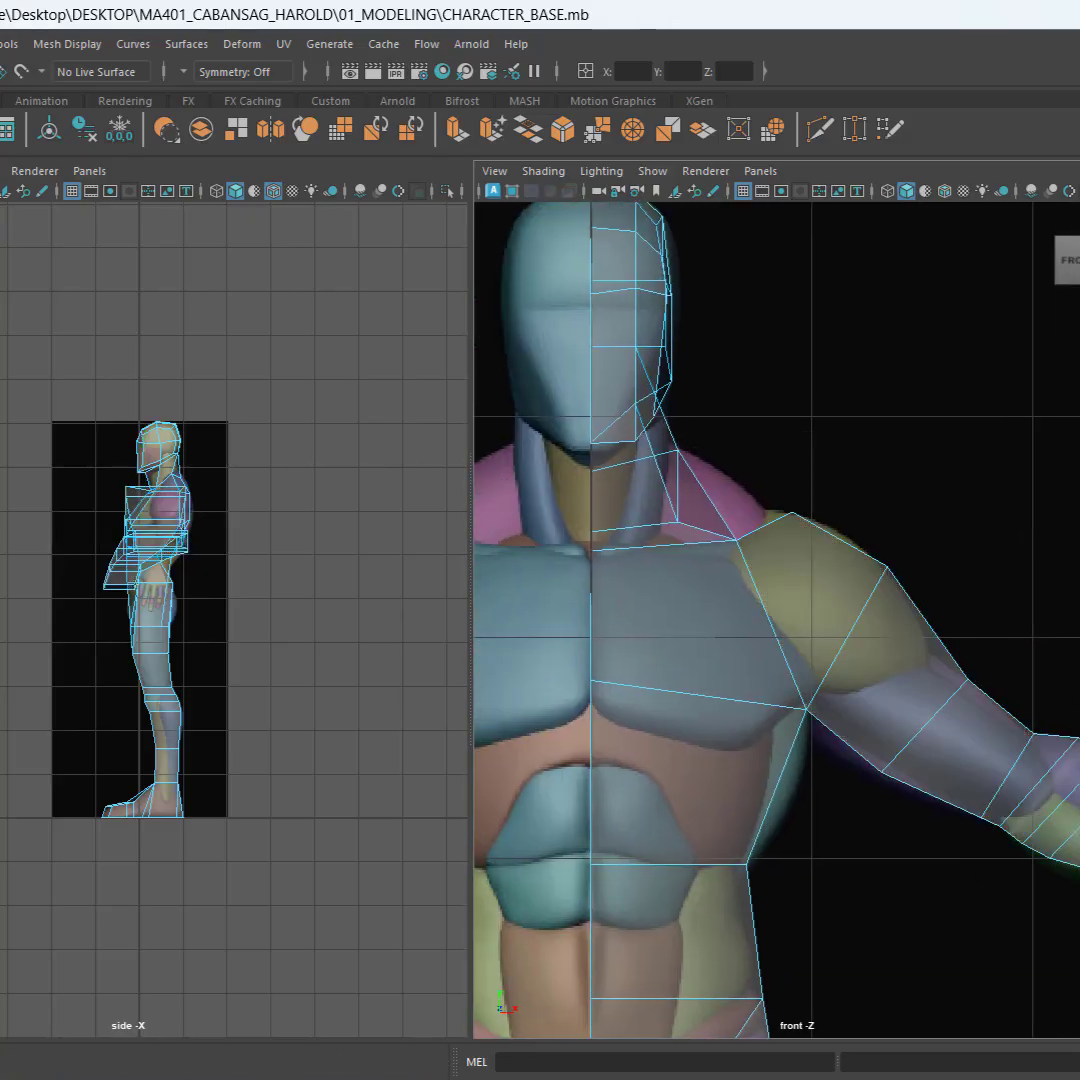
Step: In the enlarged front view, select all arm faces from shoulder to hand and hide TRACE1's other faces
key("space")
key("space")
key("space")
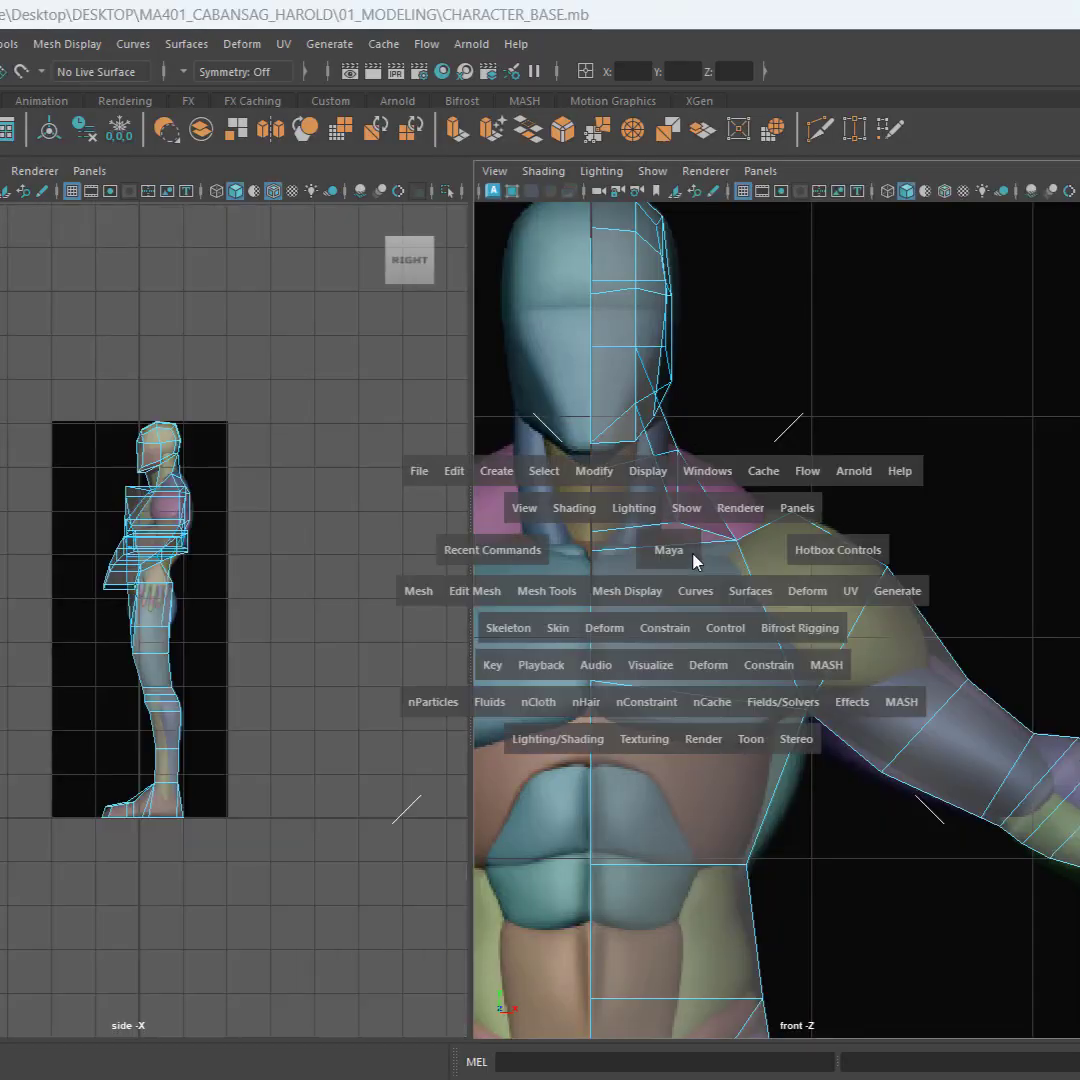
scroll(668, 511, "down", 8)
scroll(633, 639, "up", 4)
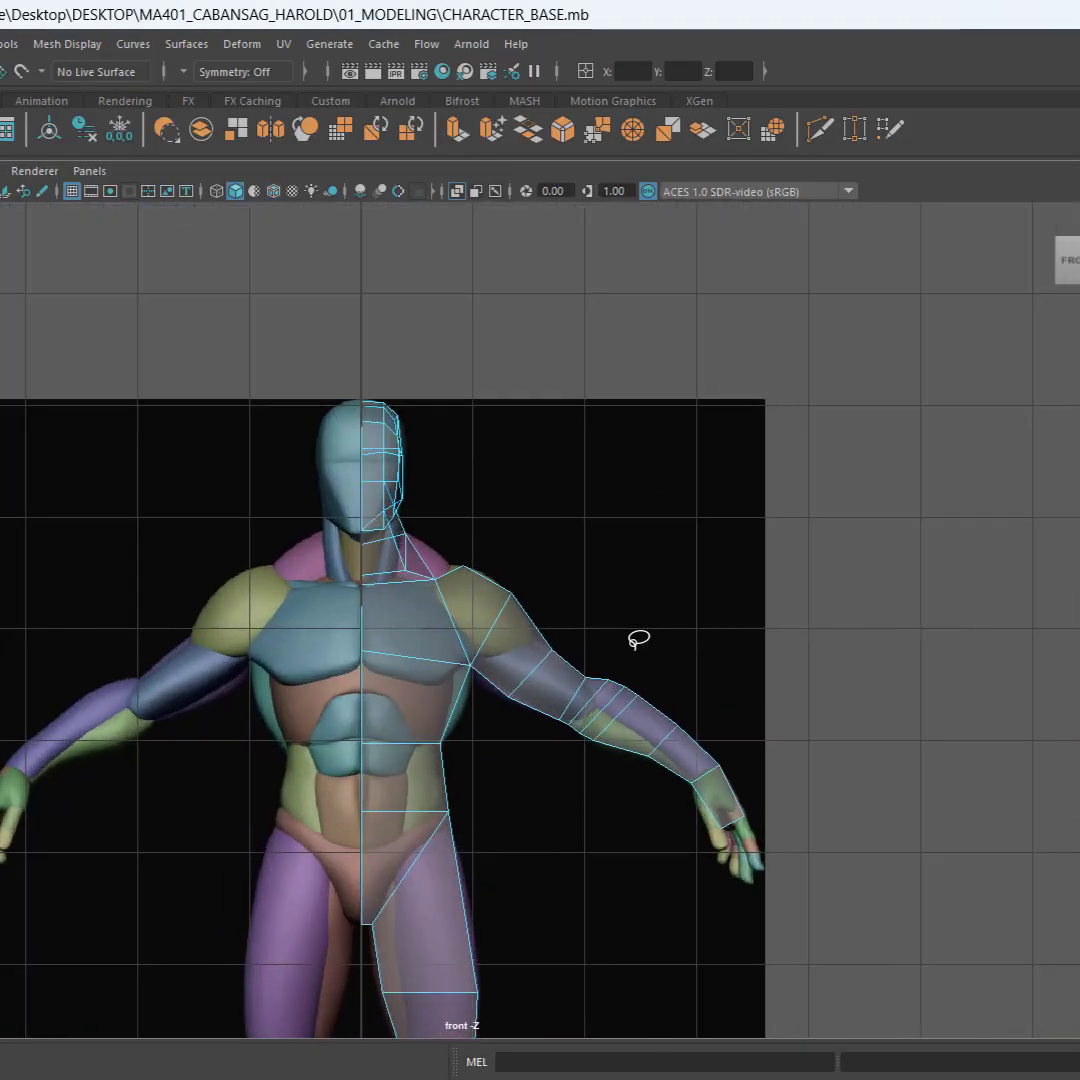
middle_click_drag(616, 508, 539, 434, "alt")
mouse_move(440, 578)
left_mouse_down()
mouse_move(429, 723)
mouse_move(885, 653)
mouse_move(779, 462)
left_mouse_up()
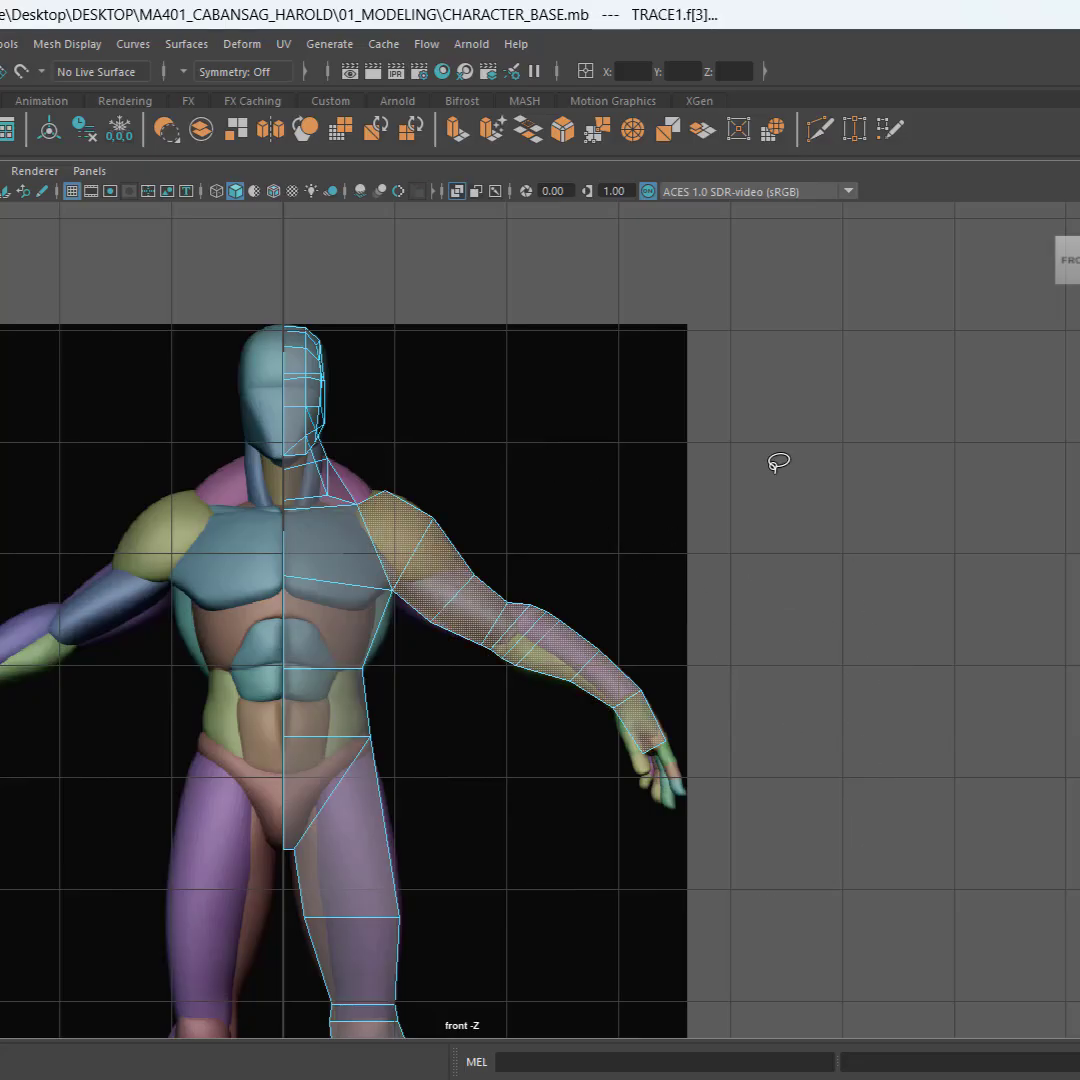
key("ctrl+shift+i")
key("ctrl+h")
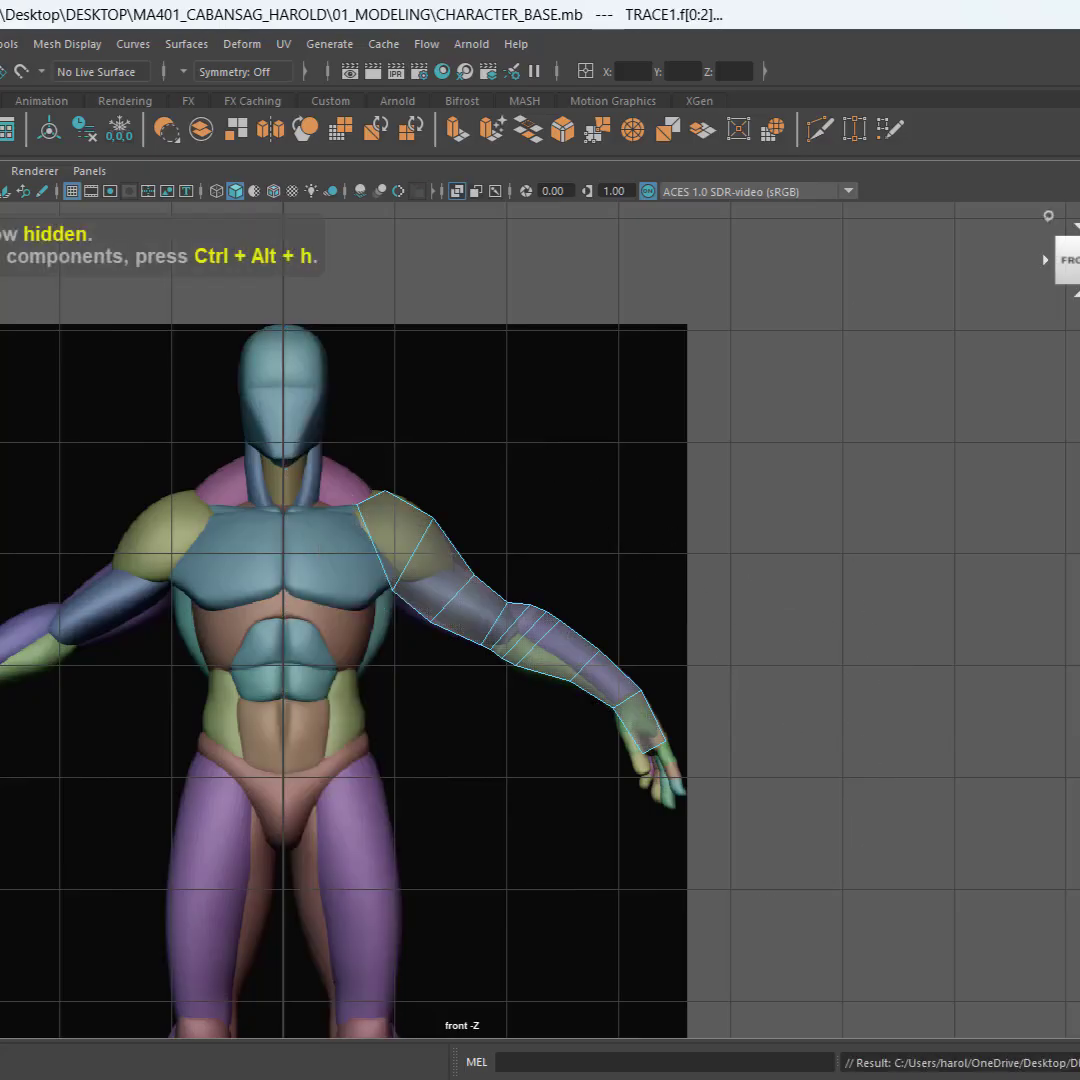
Step: Return to the side-and-front layout and enter component selection on TRACE1 with the arm framed in both views
key("space")
scroll(117, 771, "up", 8)
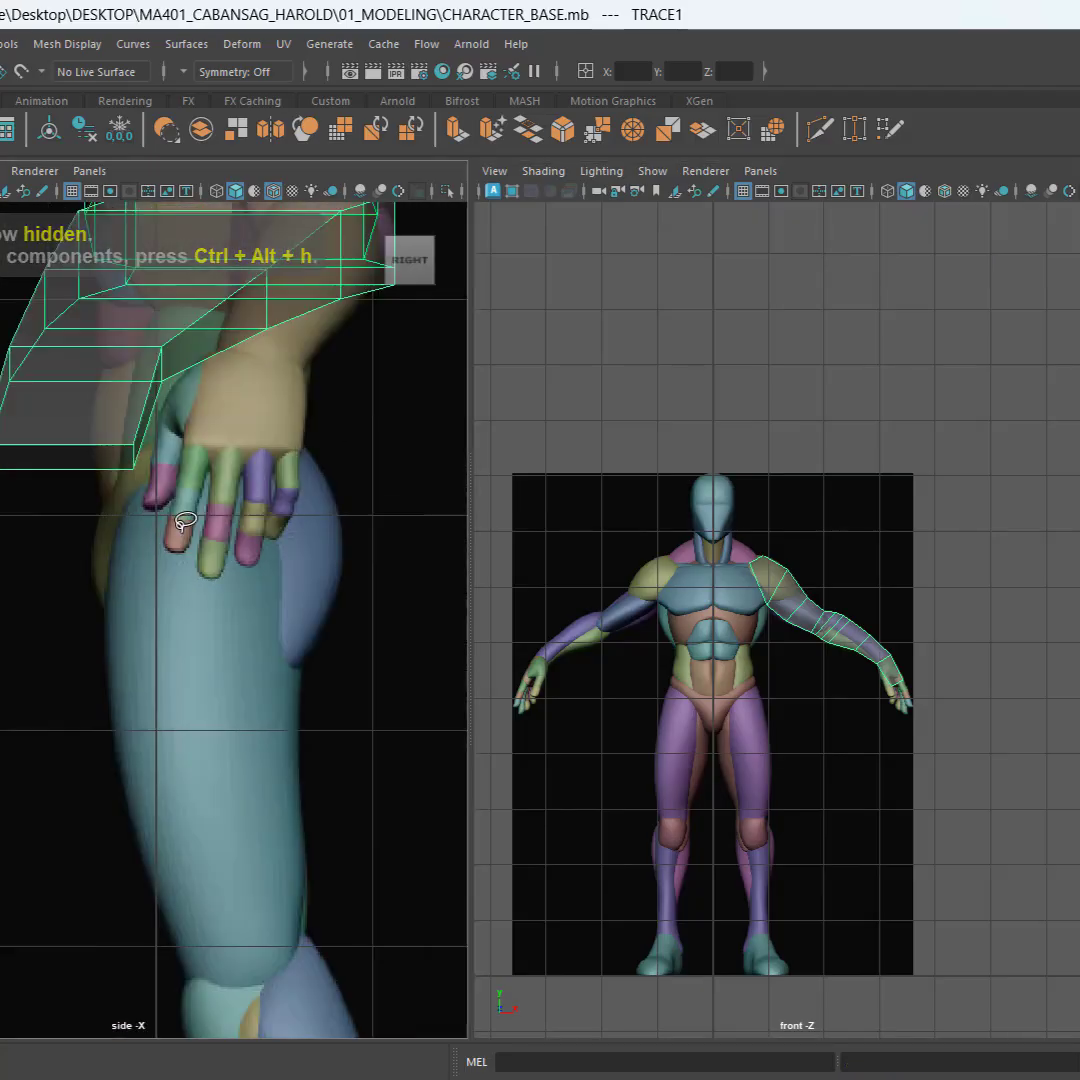
scroll(159, 675, "down", 5)
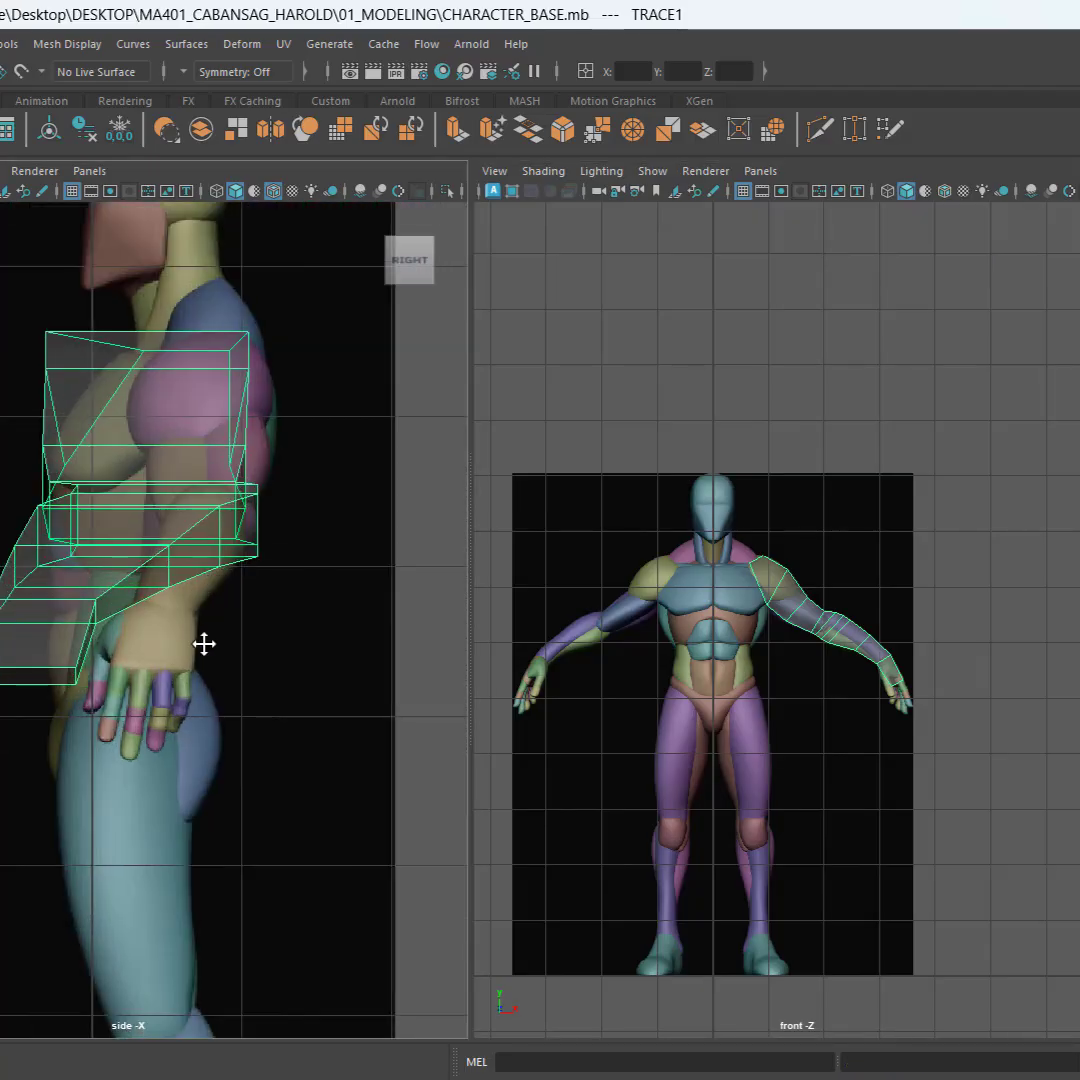
scroll(204, 644, "down", 3)
scroll(788, 595, "up", 5)
key("F10")
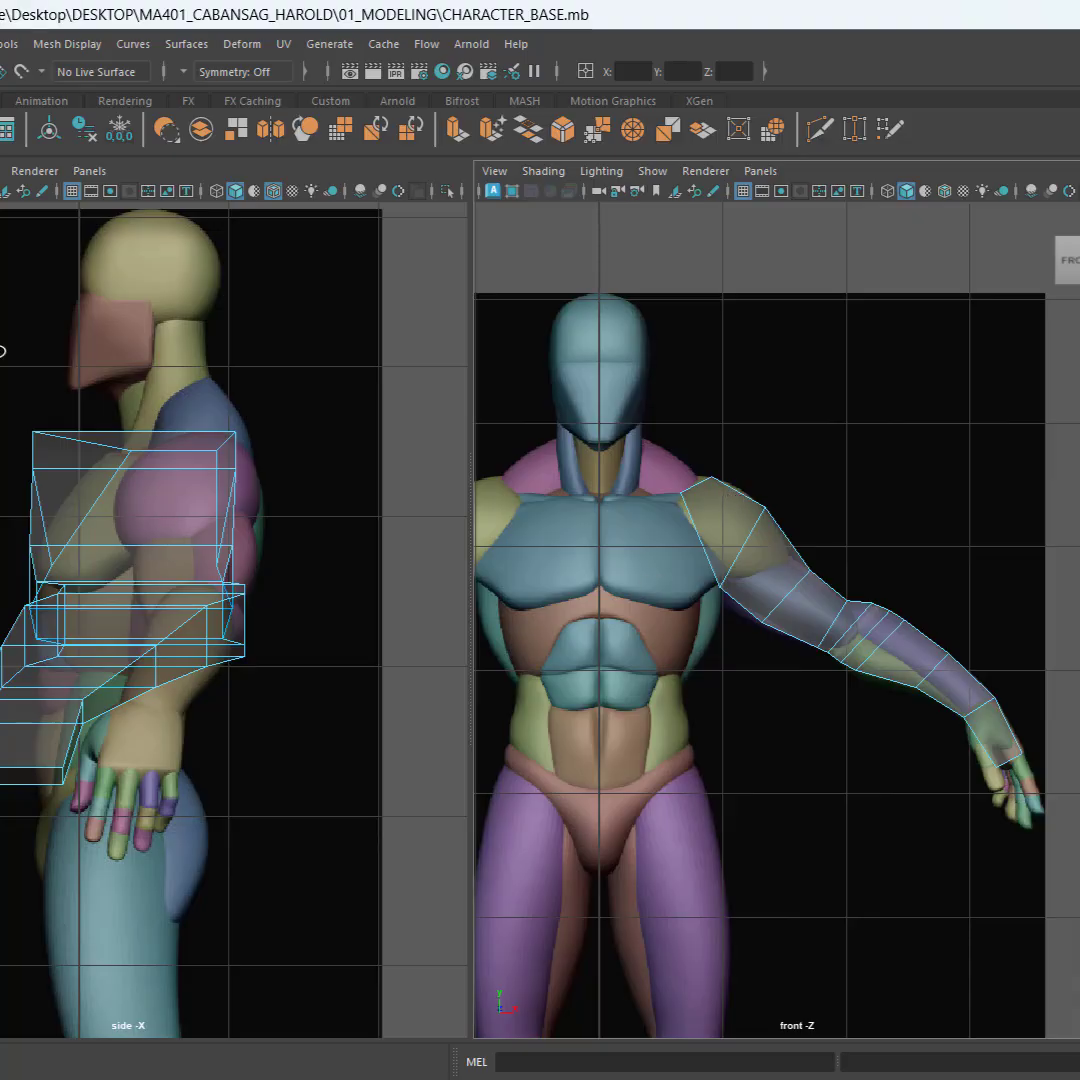
Step: Select only the faces along the front side of the arm and move them back toward the reference arm in the side view
mouse_move(3, 352)
left_mouse_down()
mouse_move(150, 525)
mouse_move(20, 733)
mouse_move(3, 780)
left_mouse_up()
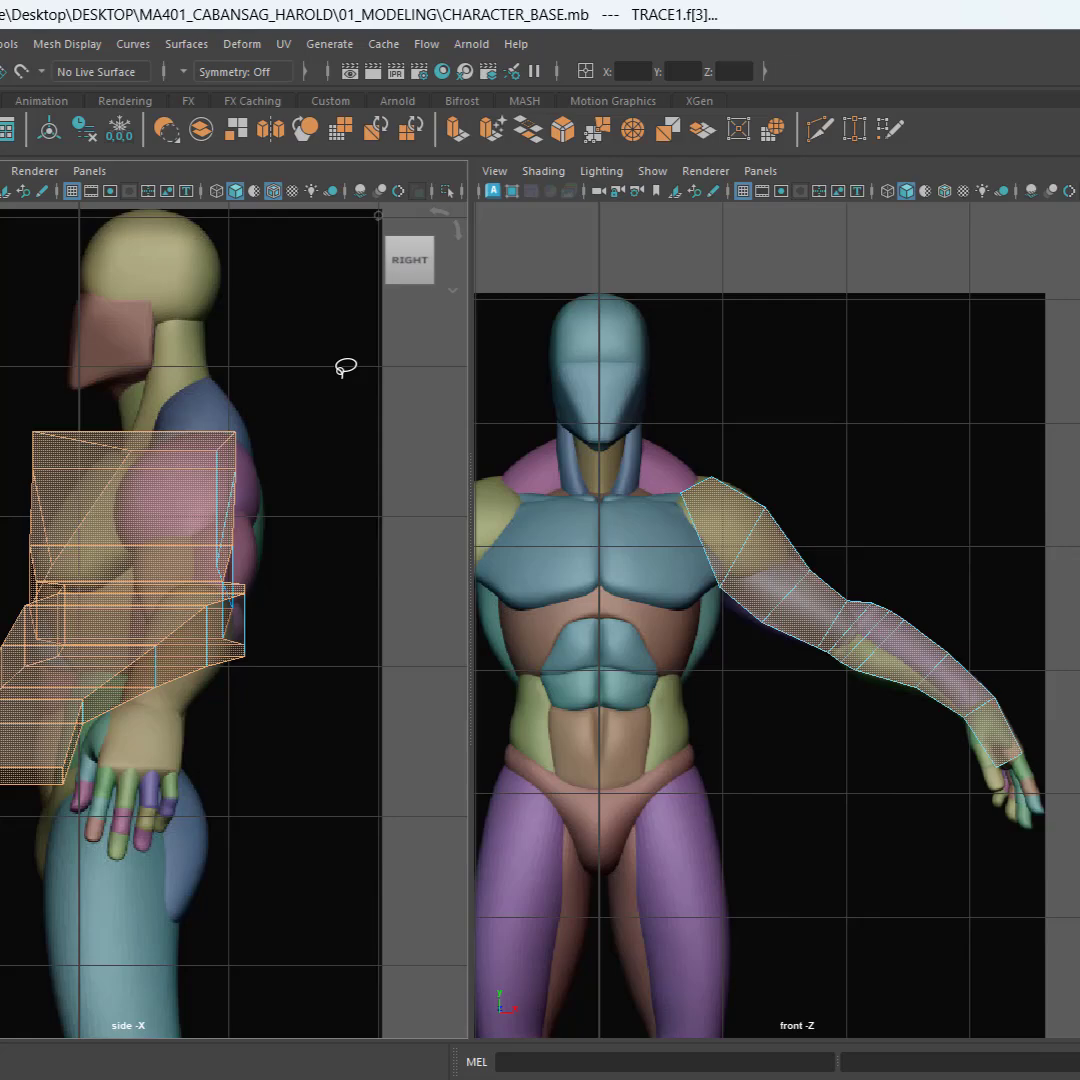
mouse_move(150, 453)
left_mouse_down()
mouse_move(58, 548)
mouse_move(65, 590)
mouse_move(50, 680)
left_mouse_up()
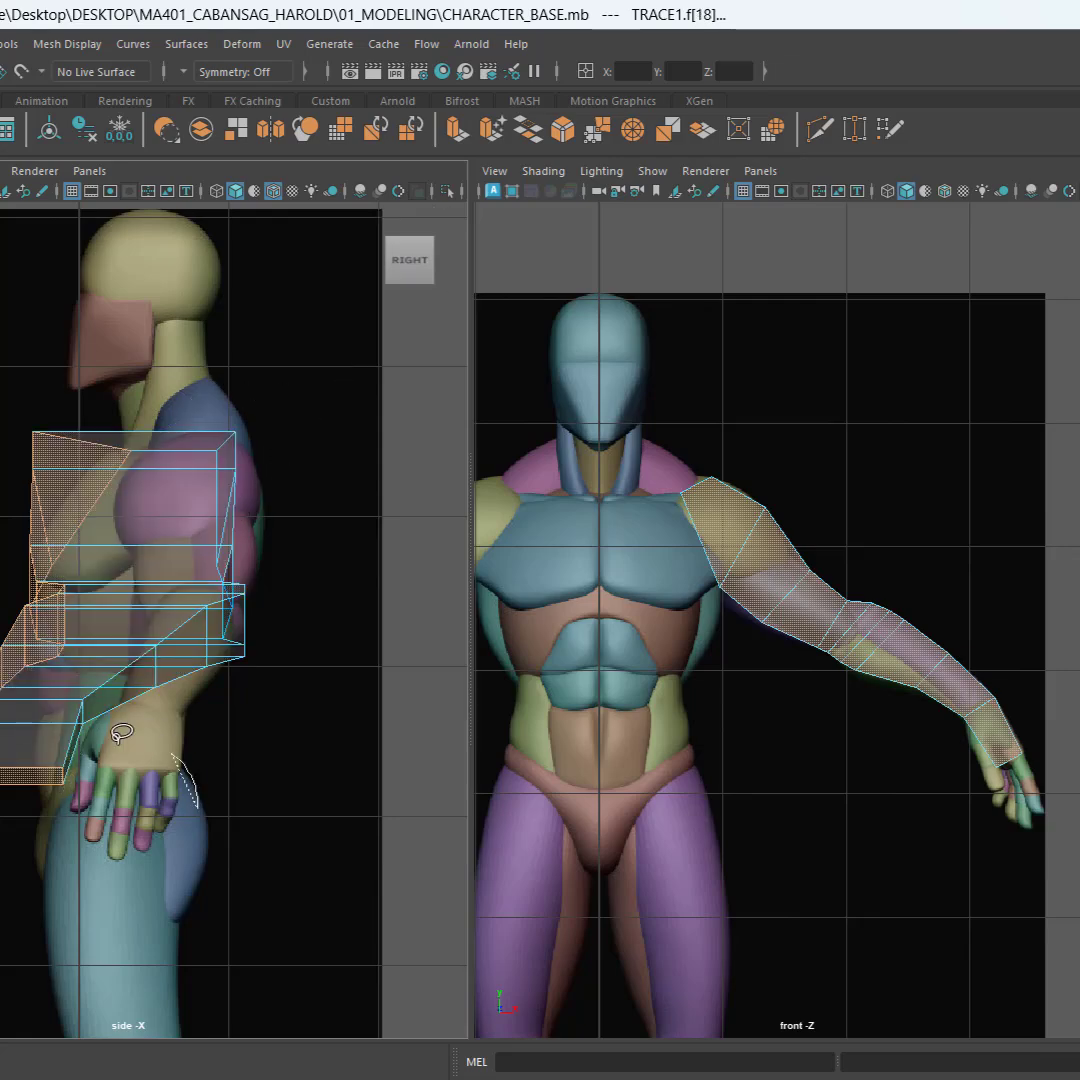
mouse_move(122, 733)
left_mouse_down("ctrl")
mouse_move(53, 870)
mouse_move(62, 868)
left_mouse_up("ctrl")
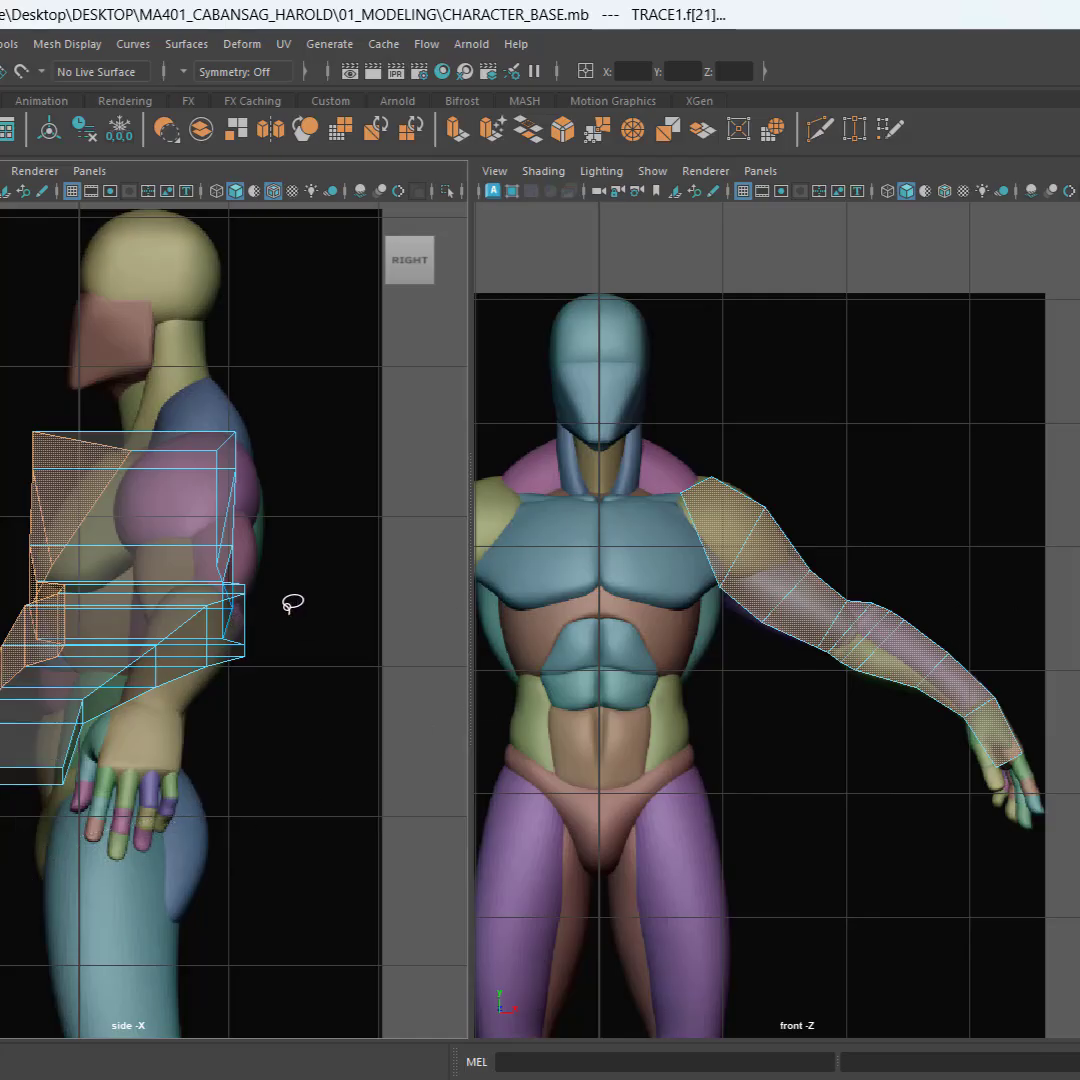
key("w")
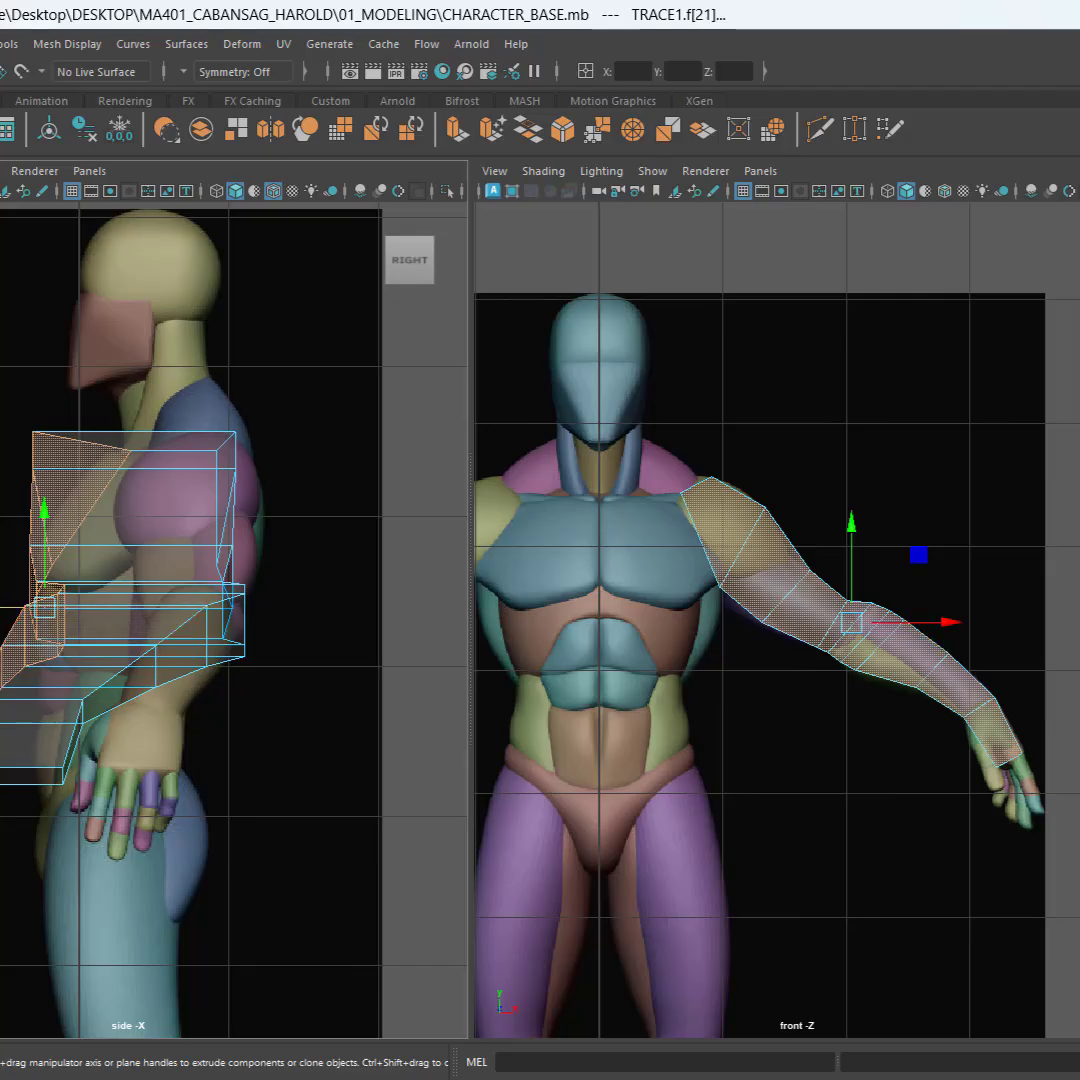
left_click_drag(0, 607, 0, 609)
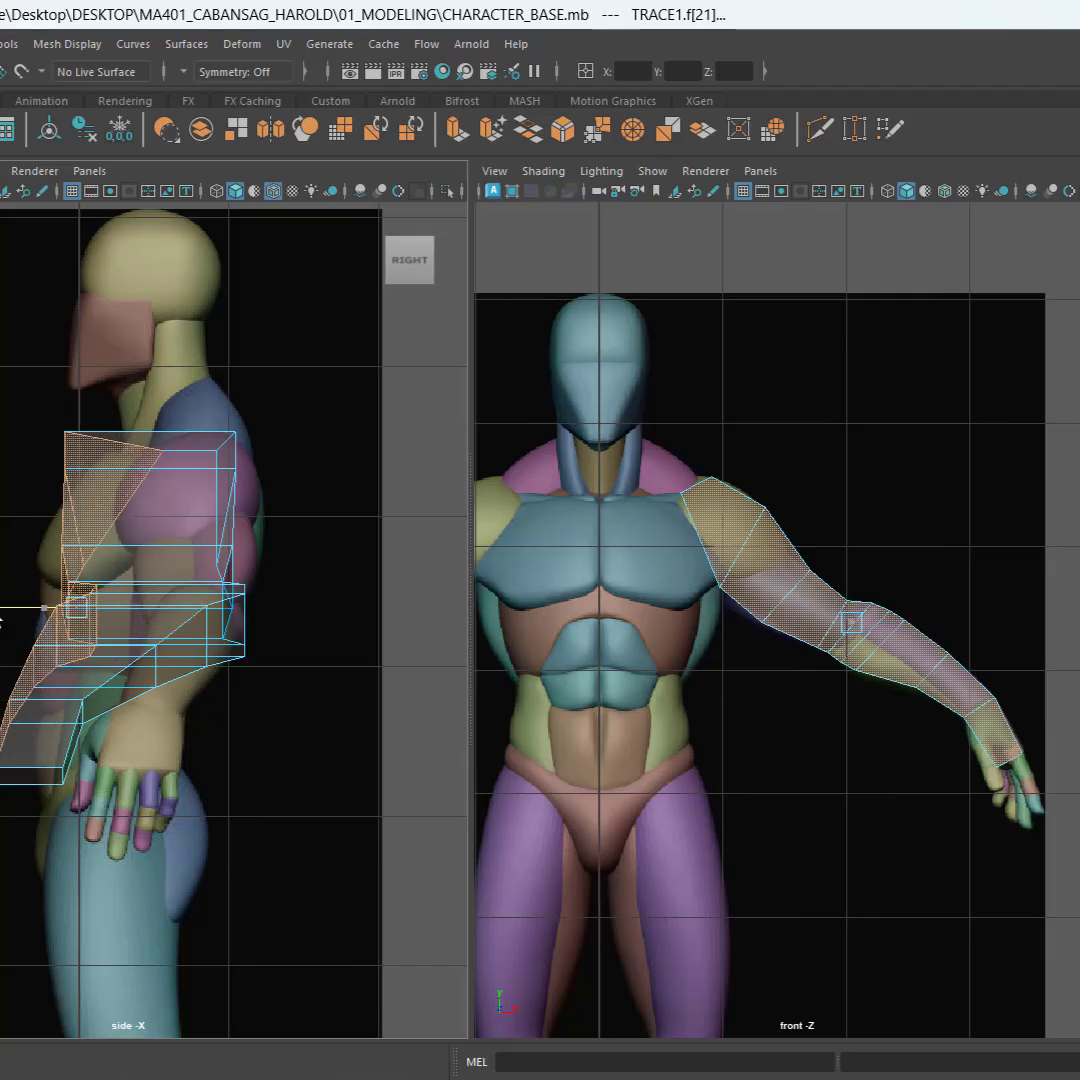
Step: Switch TRACE1 to vertex editing and move the shoulder's front inner upper vertex slightly forward in the side view
scroll(725, 559, "up", 5)
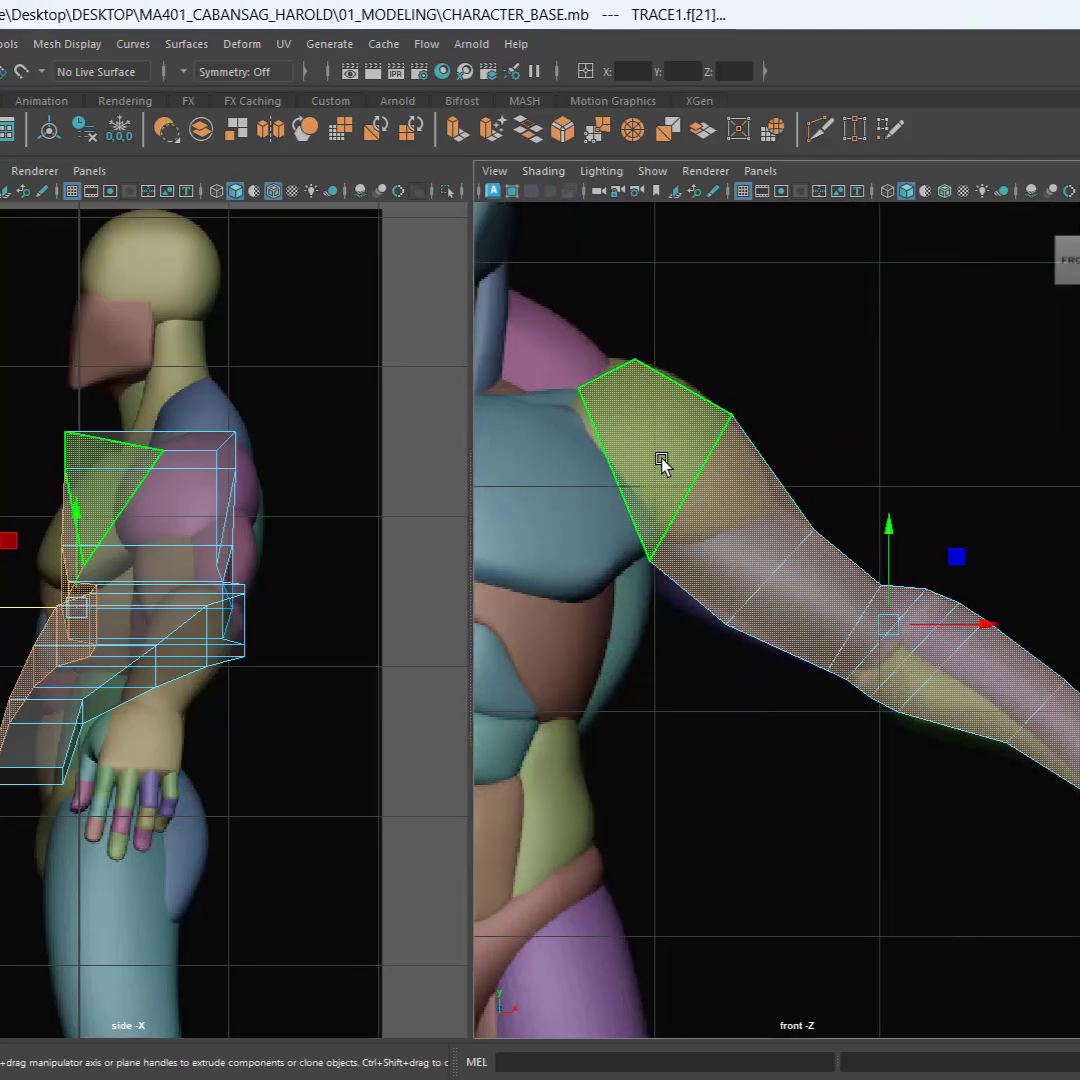
left_click(661, 462)
left_click(1079, 215)
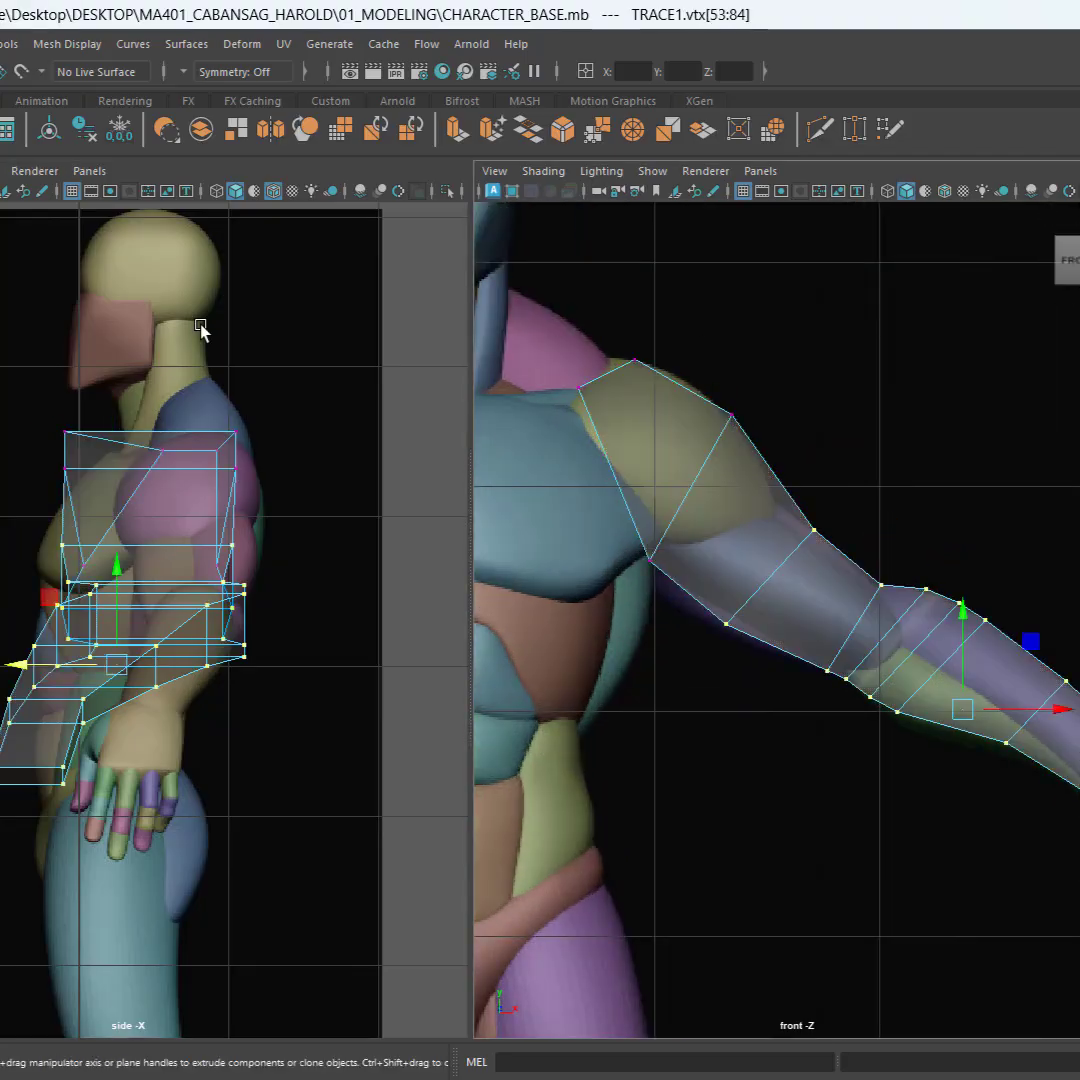
left_click_drag(173, 388, 100, 516)
left_click_drag(104, 450, 77, 450)
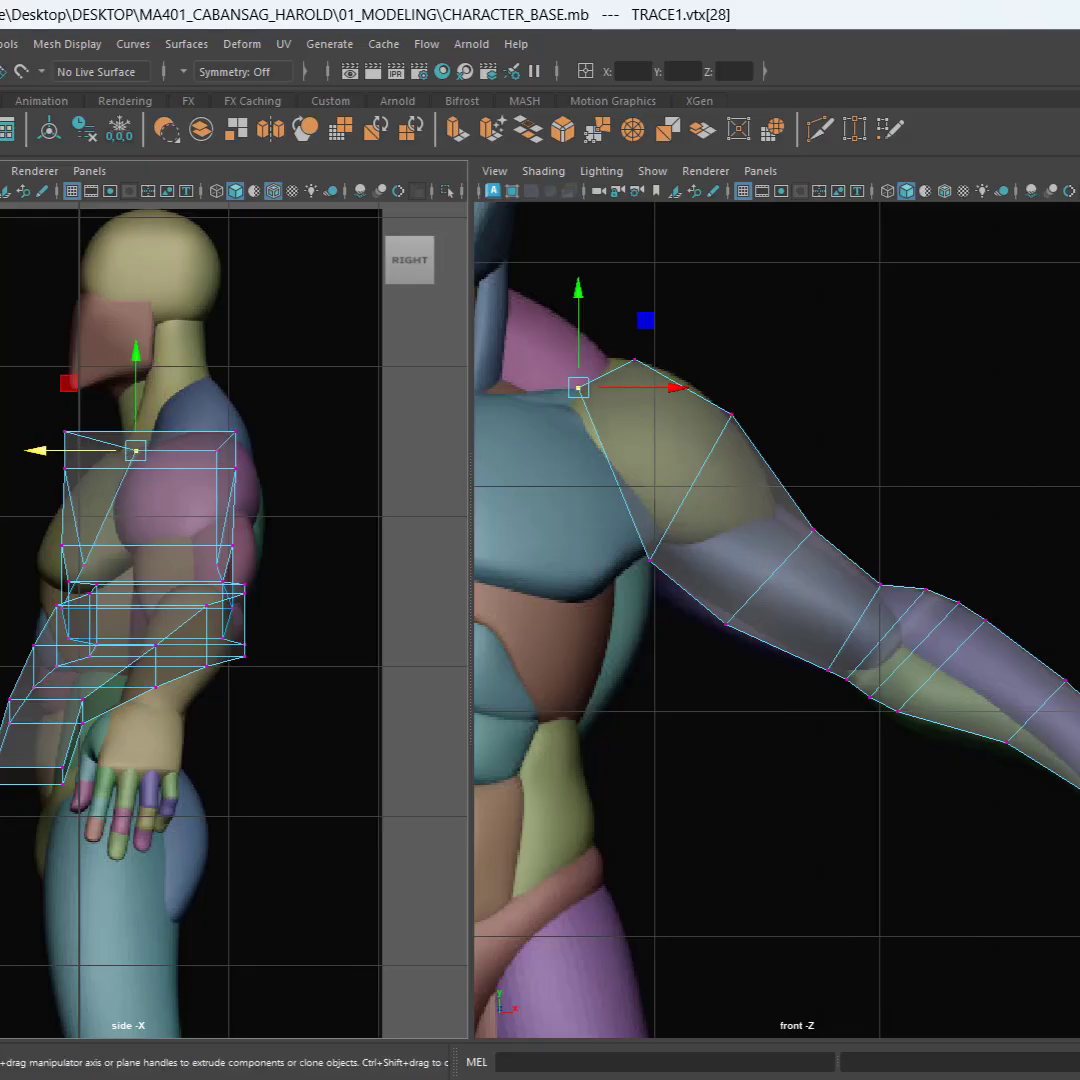
Step: Select the arm's other front vertices, without the inner upper shoulder one, and move them further back in the side view
left_click(3, 420)
left_click_drag(88, 572, 120, 868)
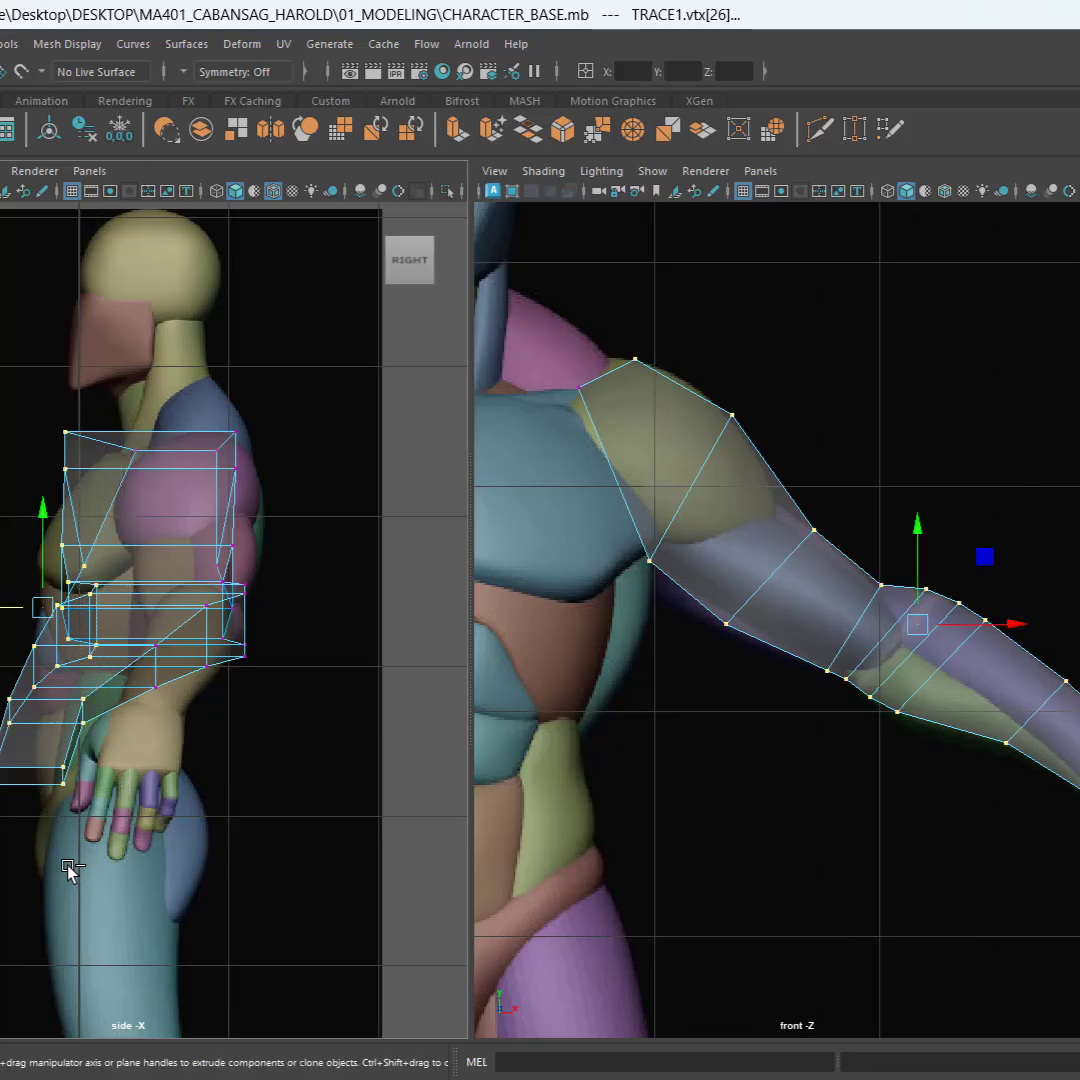
left_click_drag(170, 680, 174, 686, "ctrl")
mouse_move(3, 612)
left_mouse_down()
mouse_move(48, 617)
mouse_move(20, 622)
left_mouse_up()
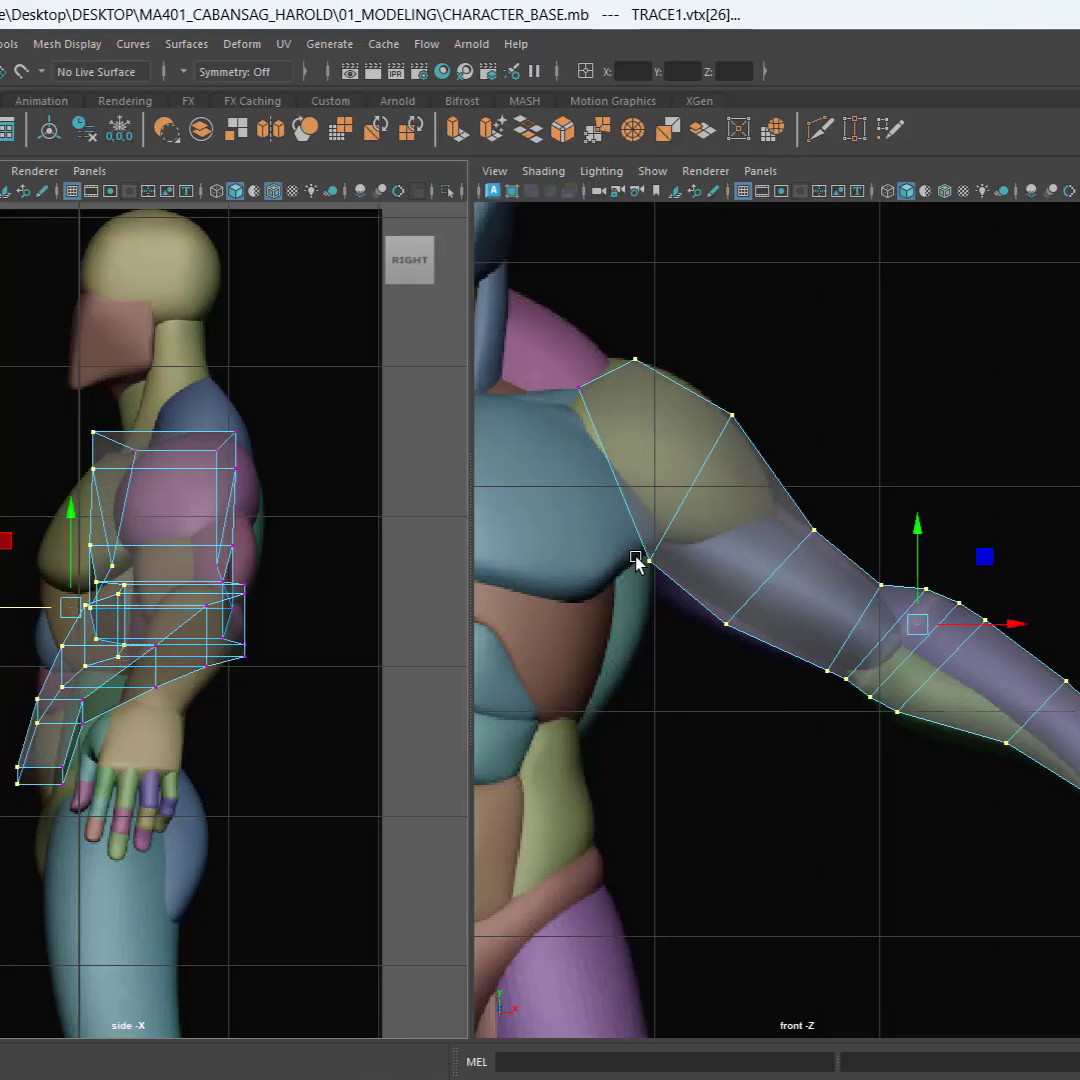
Step: Select the wrist and hand-end vertices in the front view, then move and widen them over the reference hand in the side view
middle_click_drag(740, 505, 480, 384, "alt")
left_click_drag(1022, 593, 808, 858)
scroll(194, 775, "up", 5)
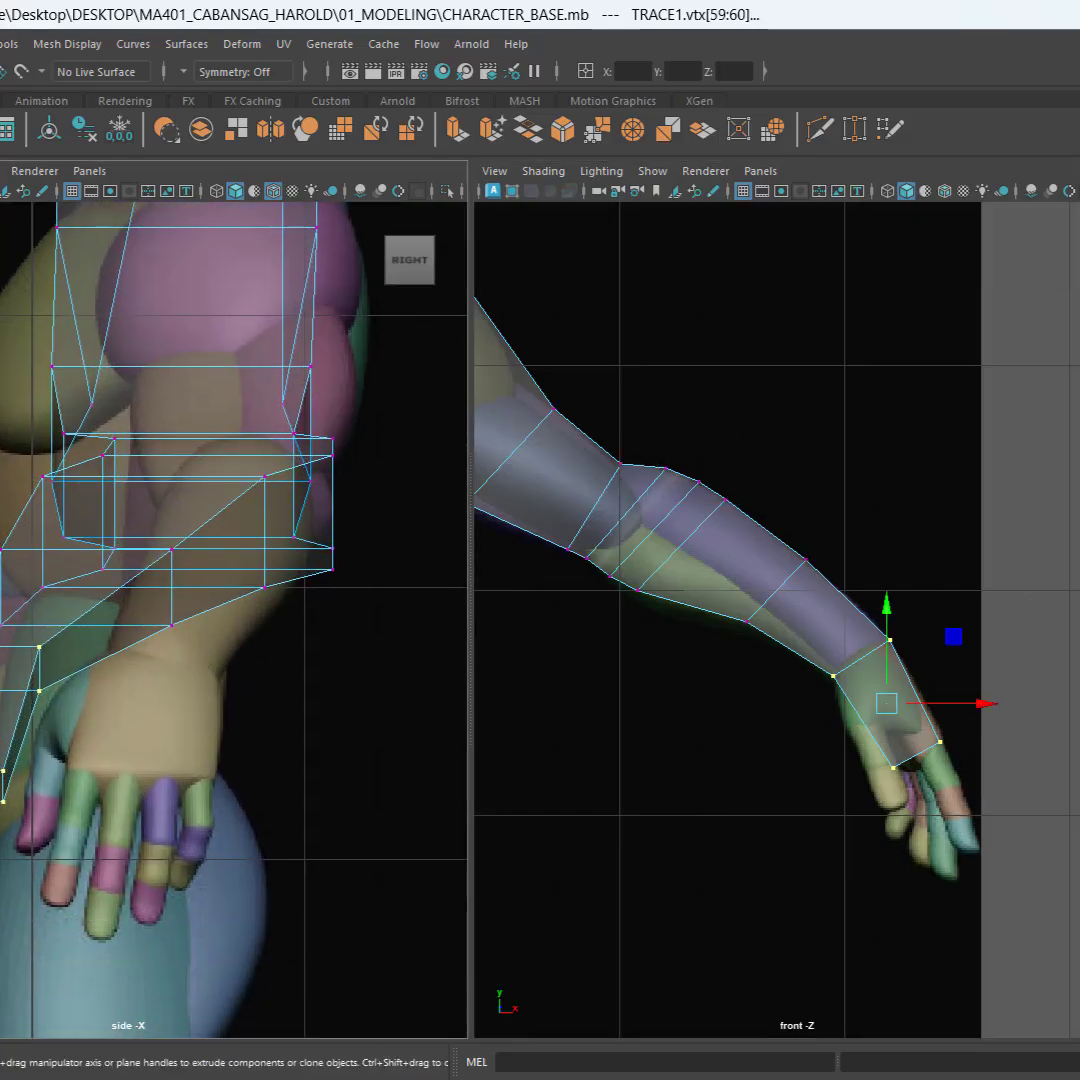
mouse_move(0, 738)
left_mouse_down()
mouse_move(95, 746)
mouse_move(19, 730)
left_mouse_up()
scroll(750, 492, "up", 2)
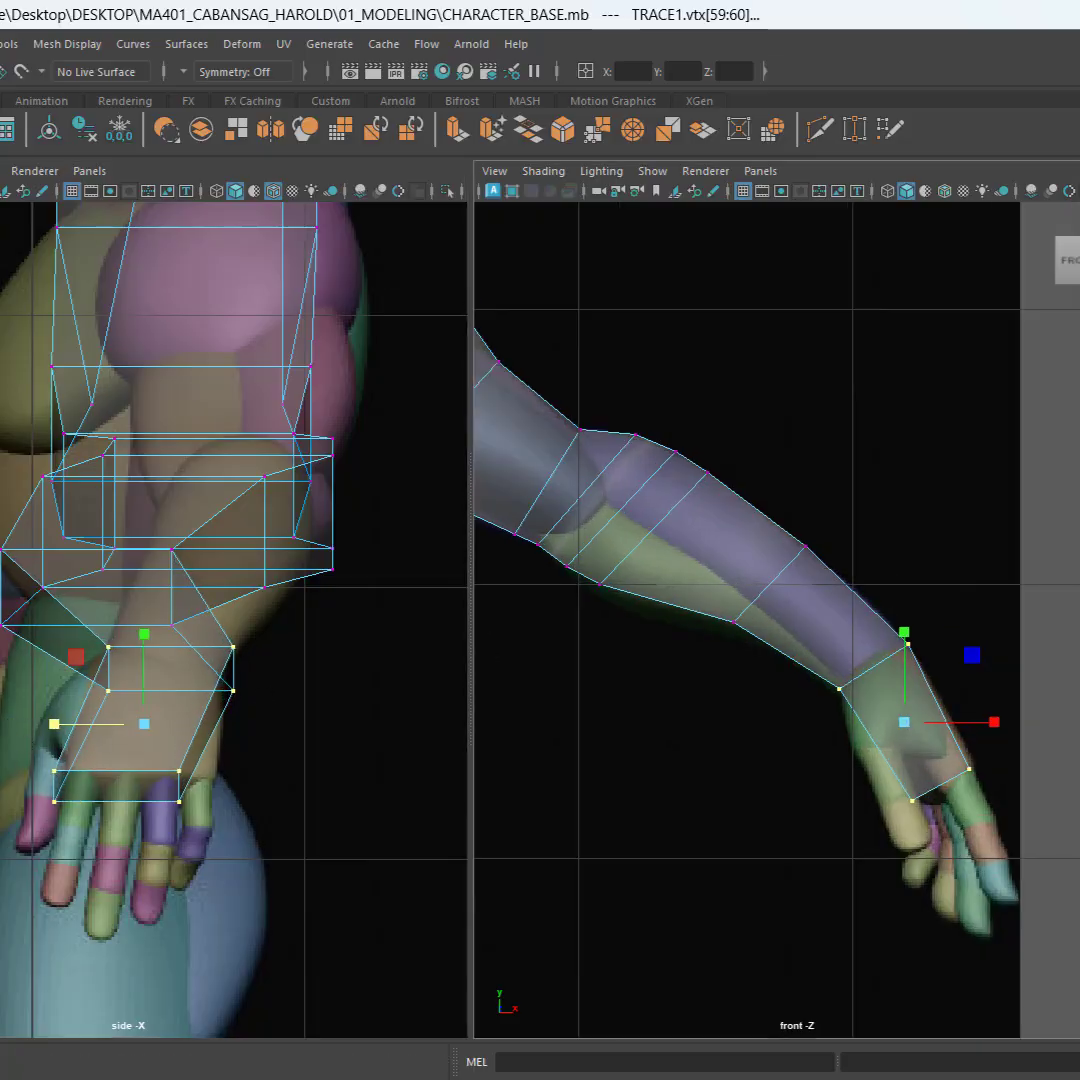
Step: In edge editing, move the mid-forearm loop back over the reference forearm and shift the wrist loop slightly forward
left_click(1063, 465)
left_click(773, 612)
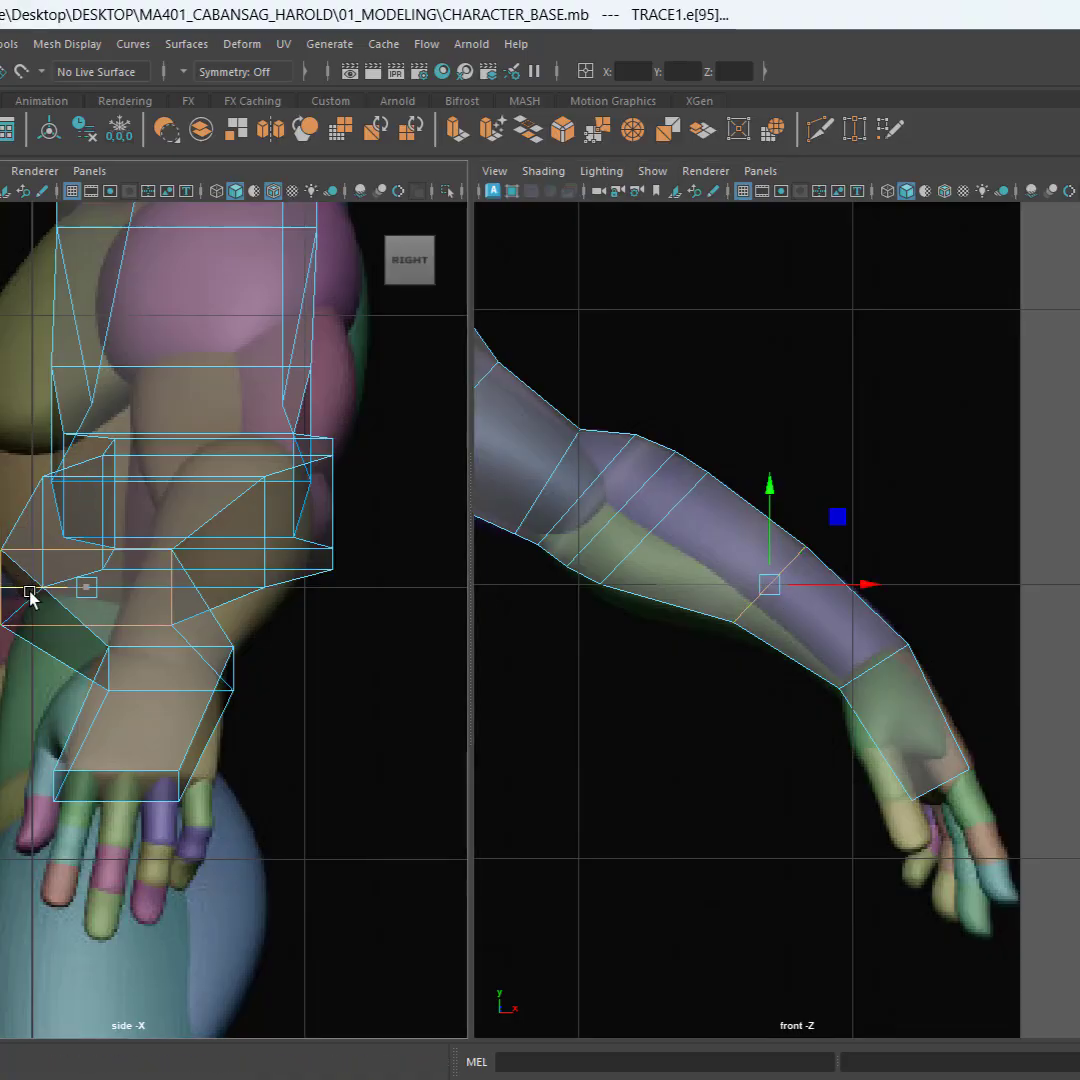
left_click_drag(12, 588, 86, 676)
key("w")
left_click(133, 670)
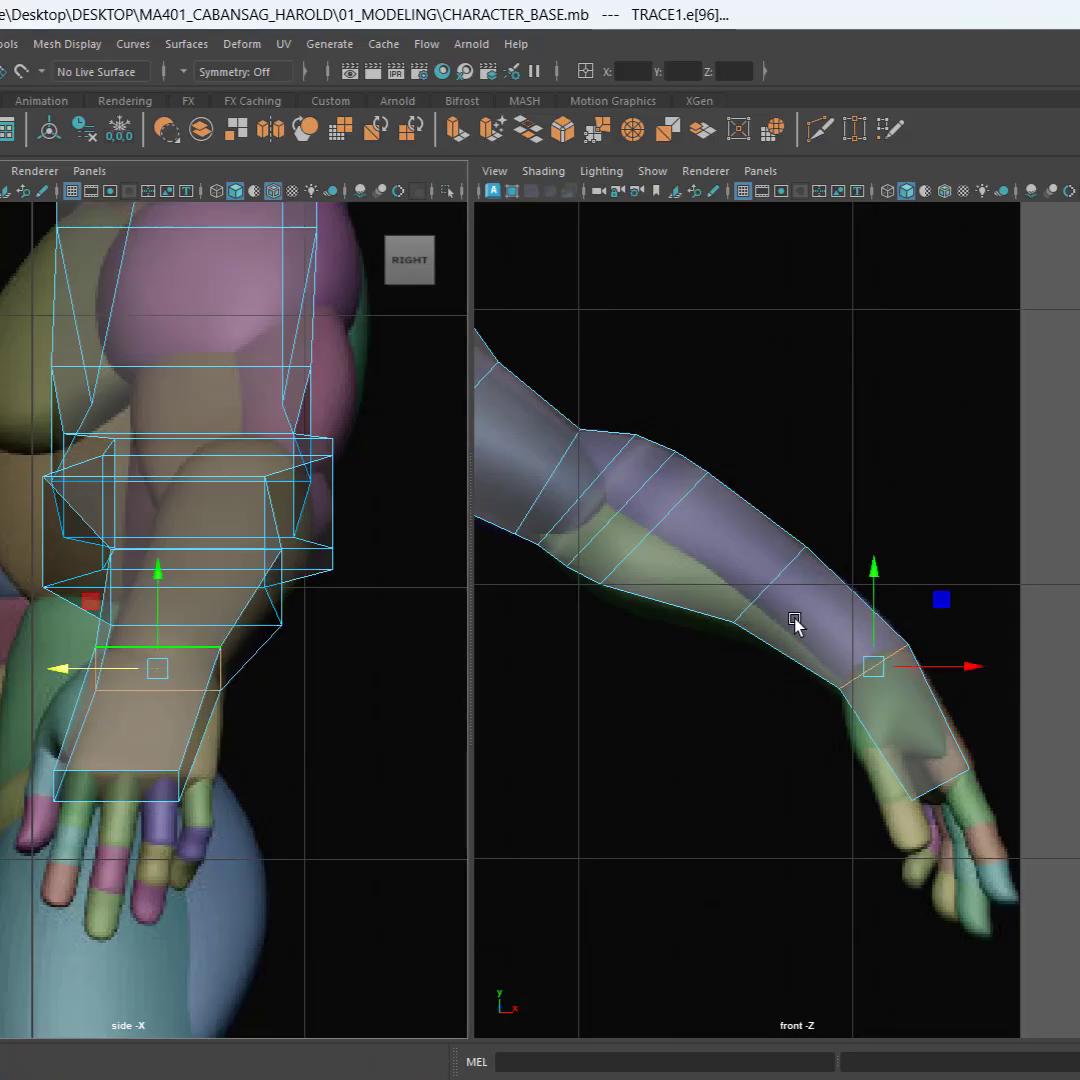
Step: Reselect the mid-forearm edge loop and narrow it to the reference forearm's depth in the side view
left_click(784, 583)
left_click(784, 583)
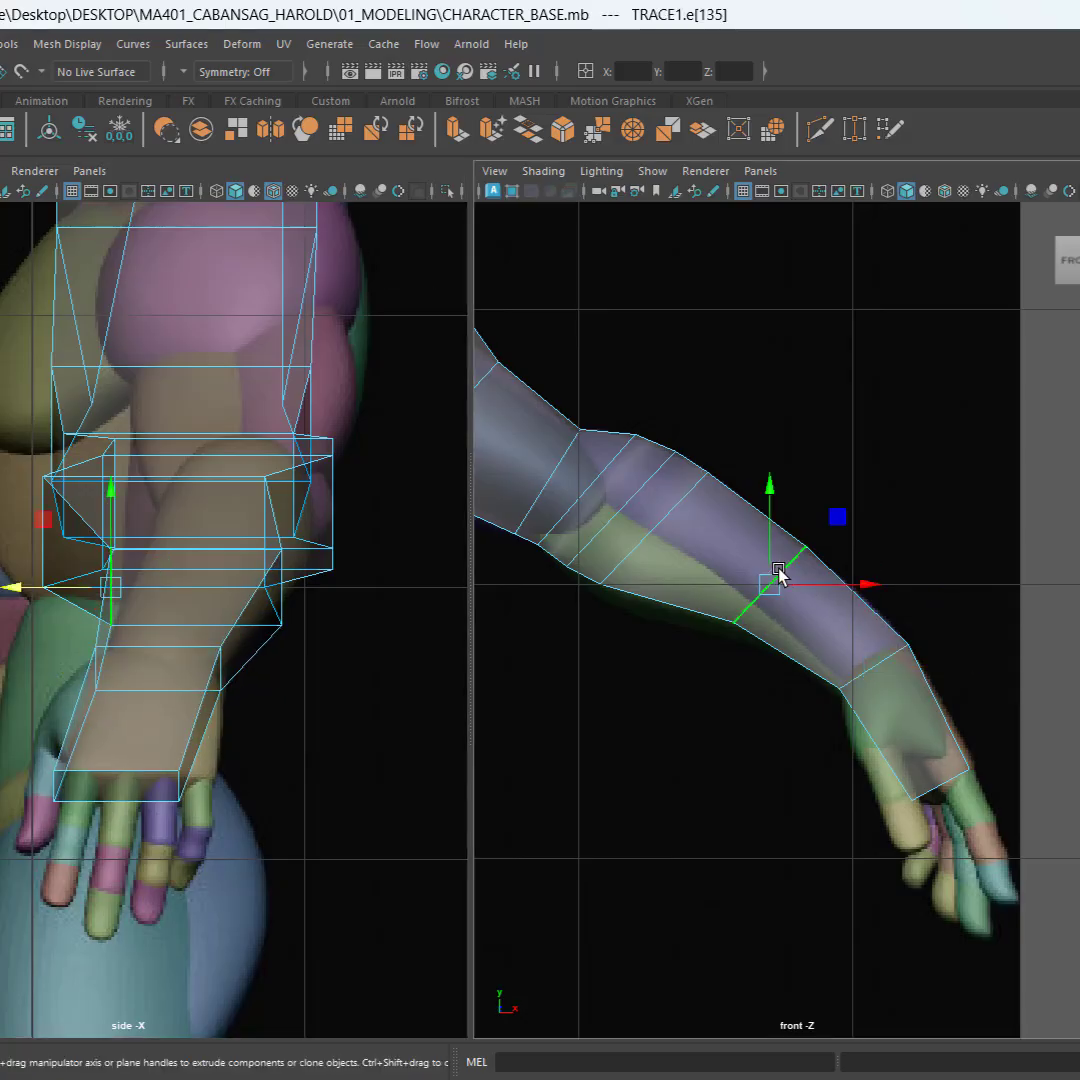
left_click_drag(142, 587, 116, 590)
key("r")
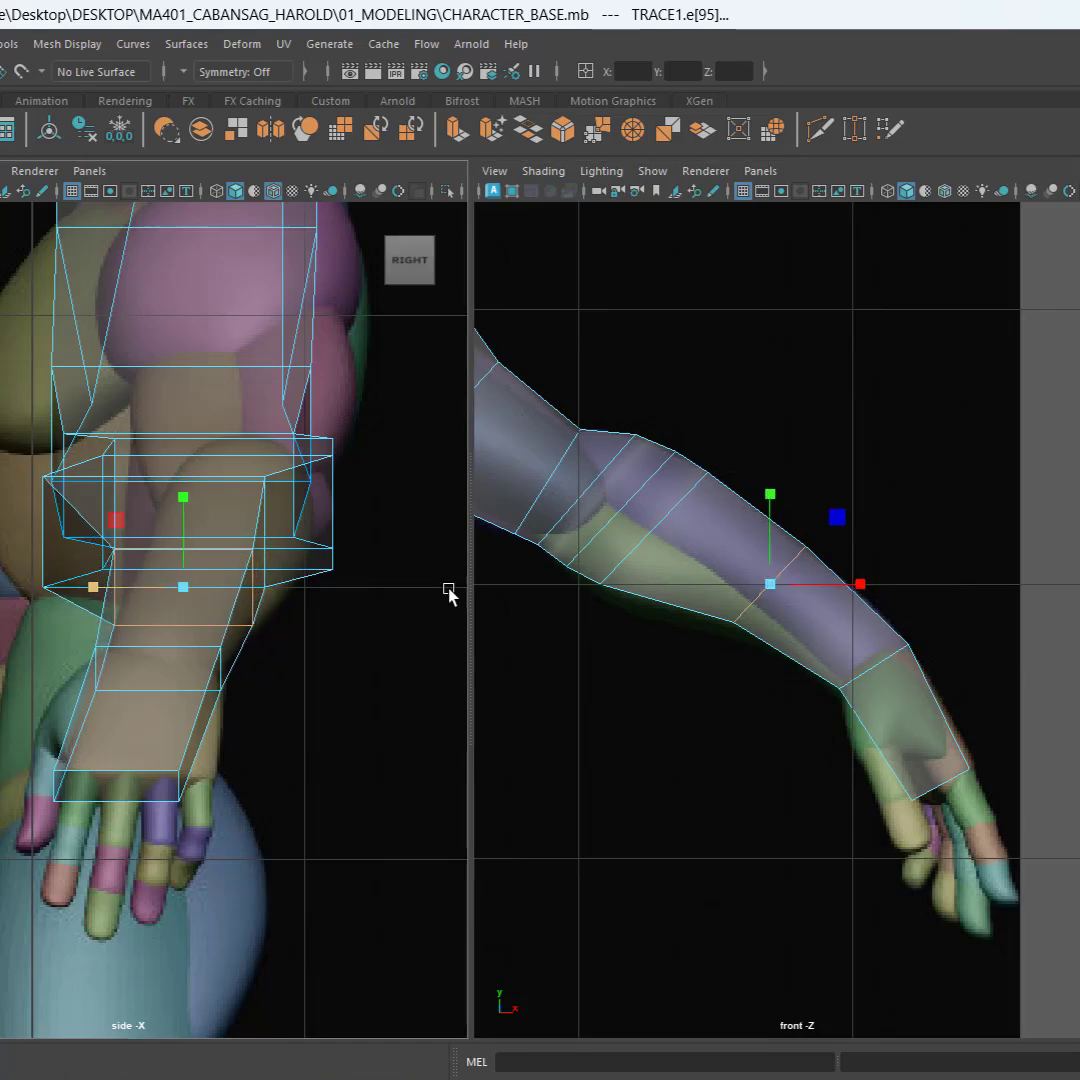
Step: Narrow the upper-forearm edge loop and move it back to fit the reference forearm in the side view
double_click(663, 509)
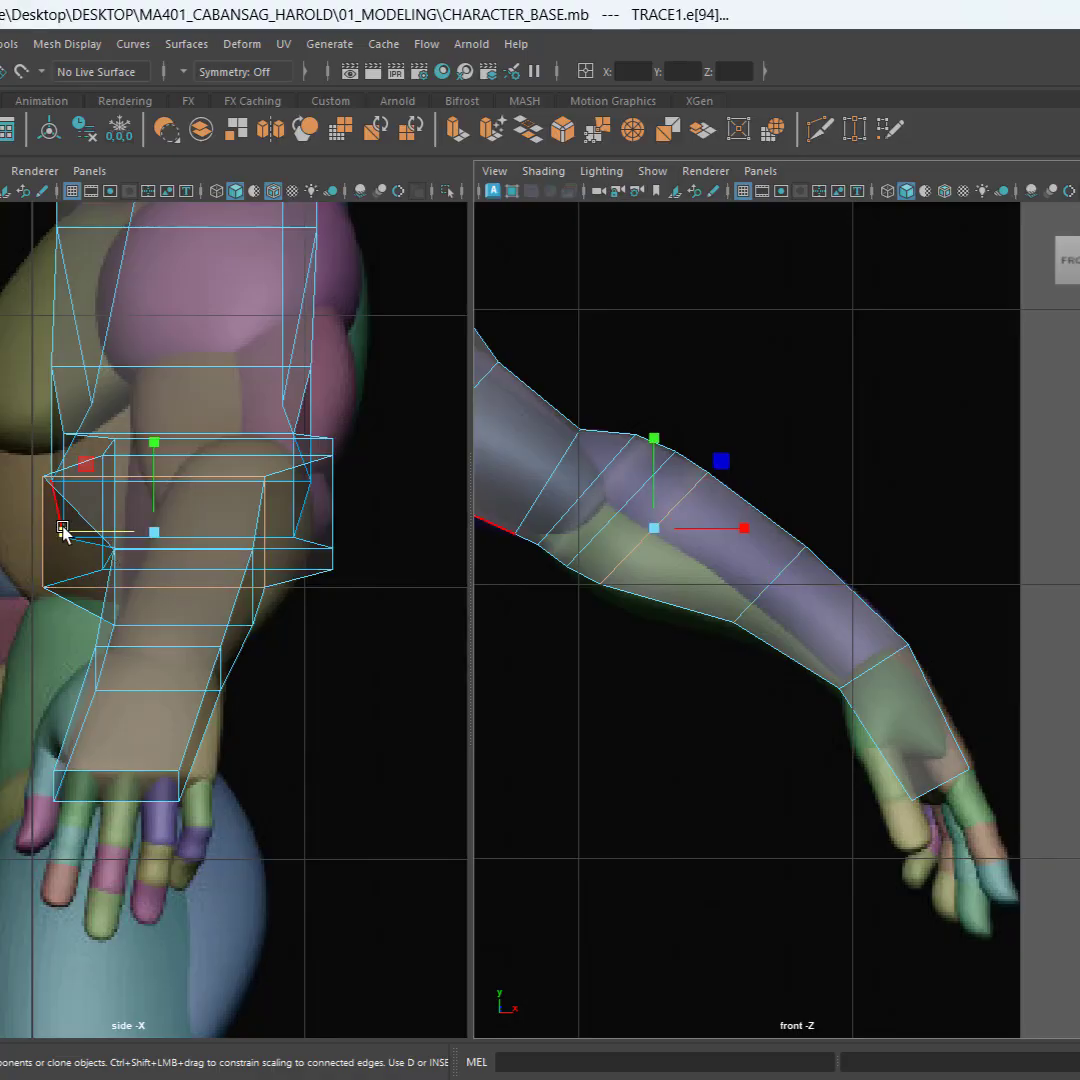
mouse_move(62, 532)
left_mouse_down()
mouse_move(161, 540)
mouse_move(77, 535)
left_mouse_up()
key("w")
key("r")
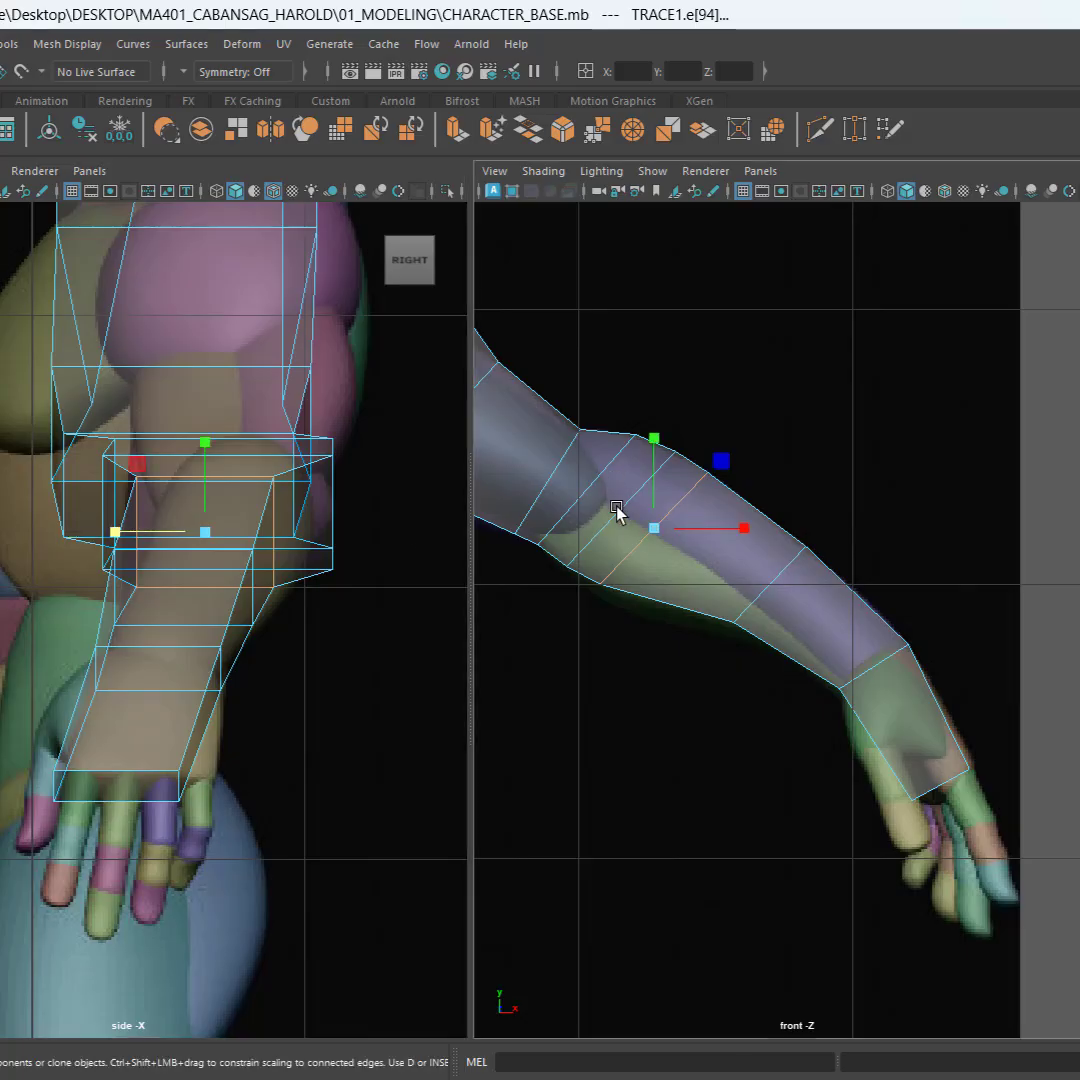
Step: Narrow the two edge loops around the elbow, between the upper forearm and upper arm, to the reference depth
double_click(605, 518)
left_click_drag(119, 515, 142, 515)
double_click(582, 503)
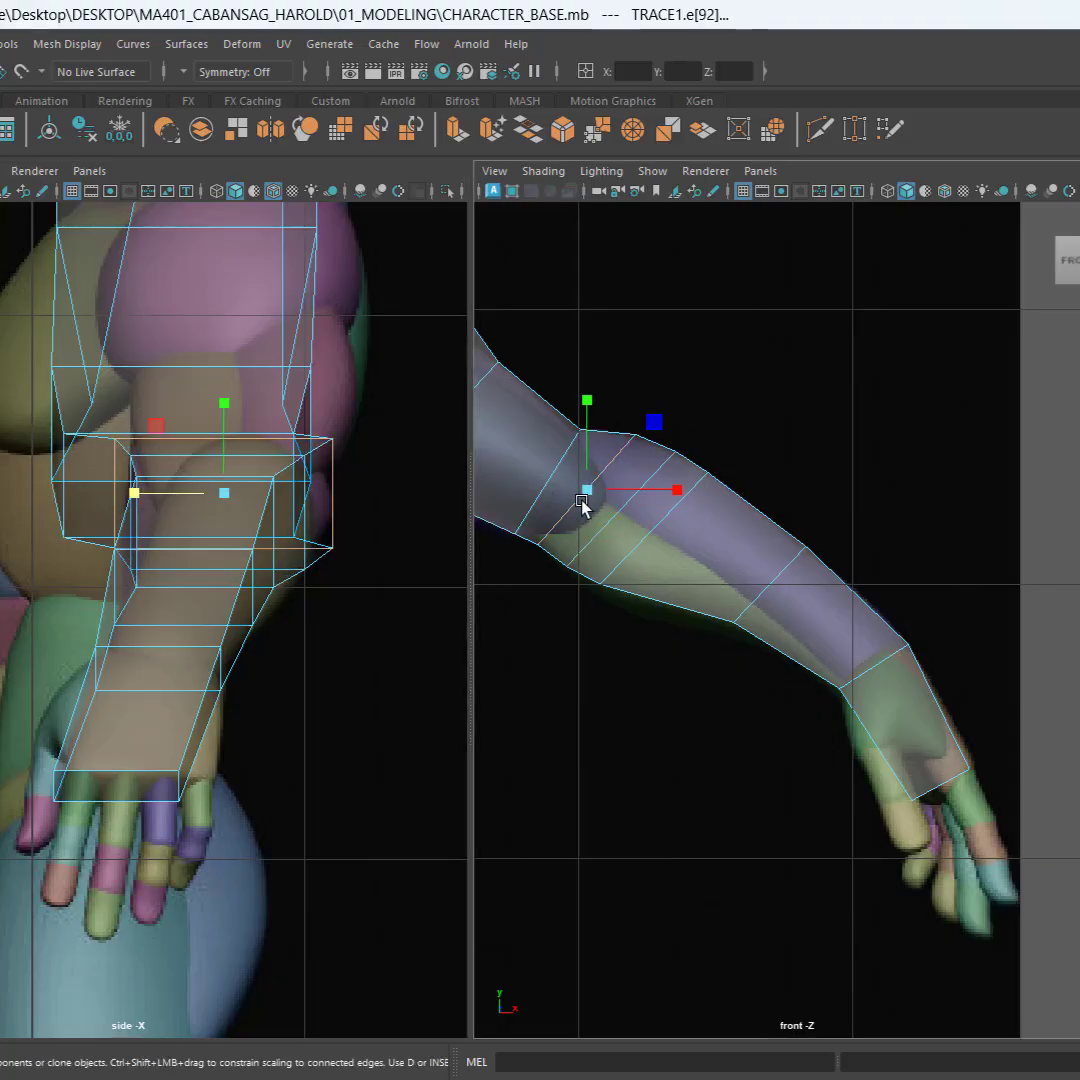
left_click_drag(140, 496, 176, 495)
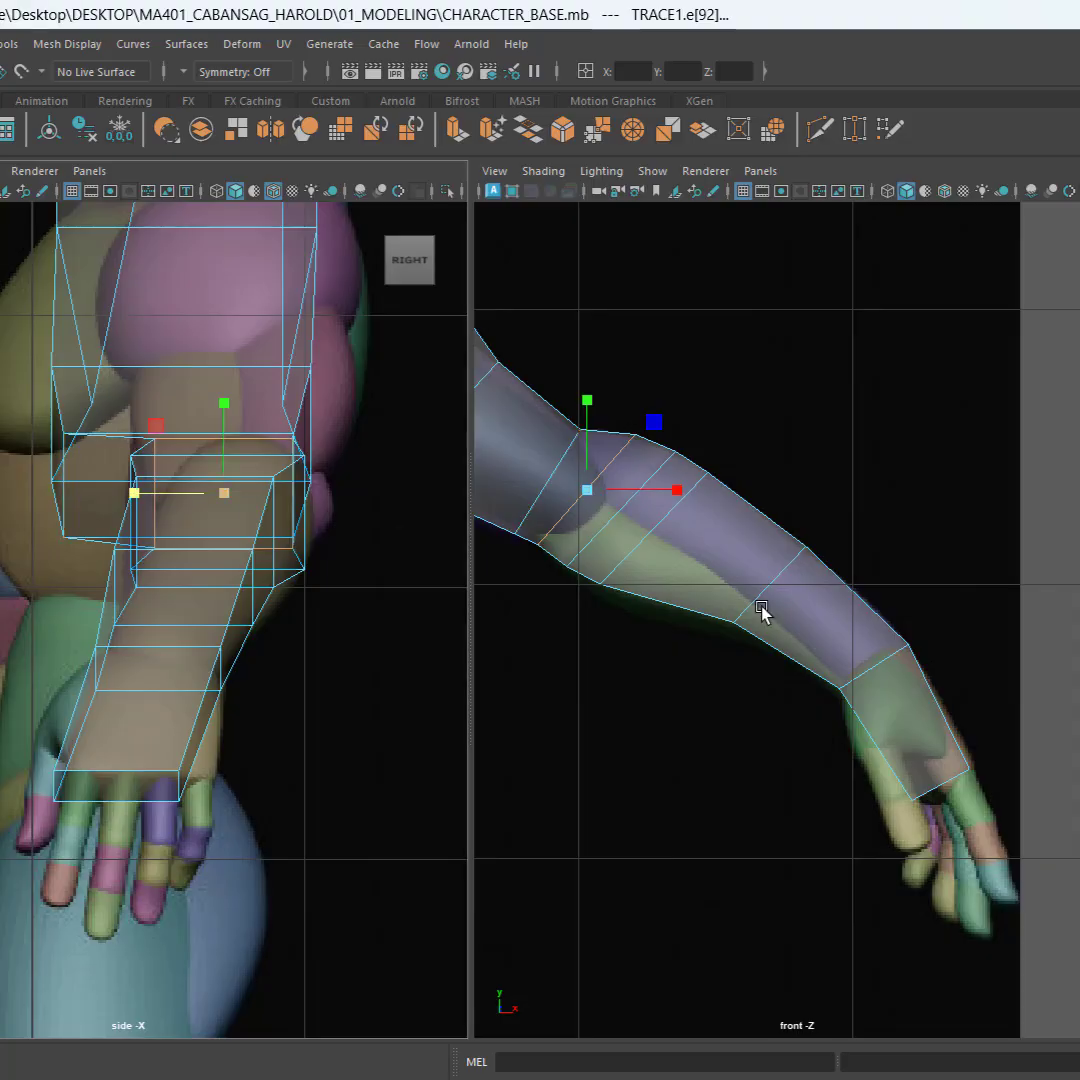
Step: Scale the edge loop just above the elbow and move it back to match the reference arm in the side view
double_click(550, 485)
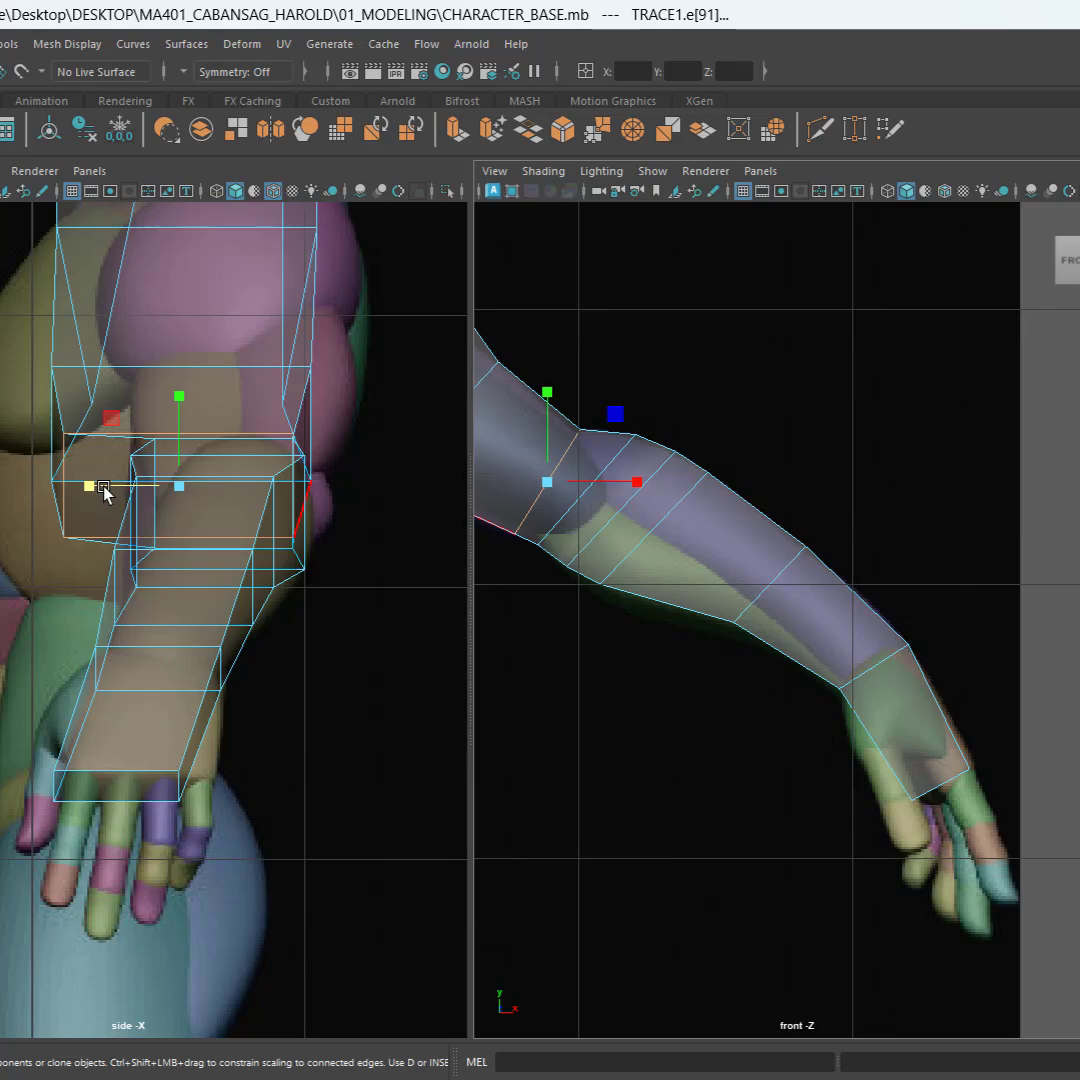
left_click_drag(104, 490, 136, 494)
key("e")
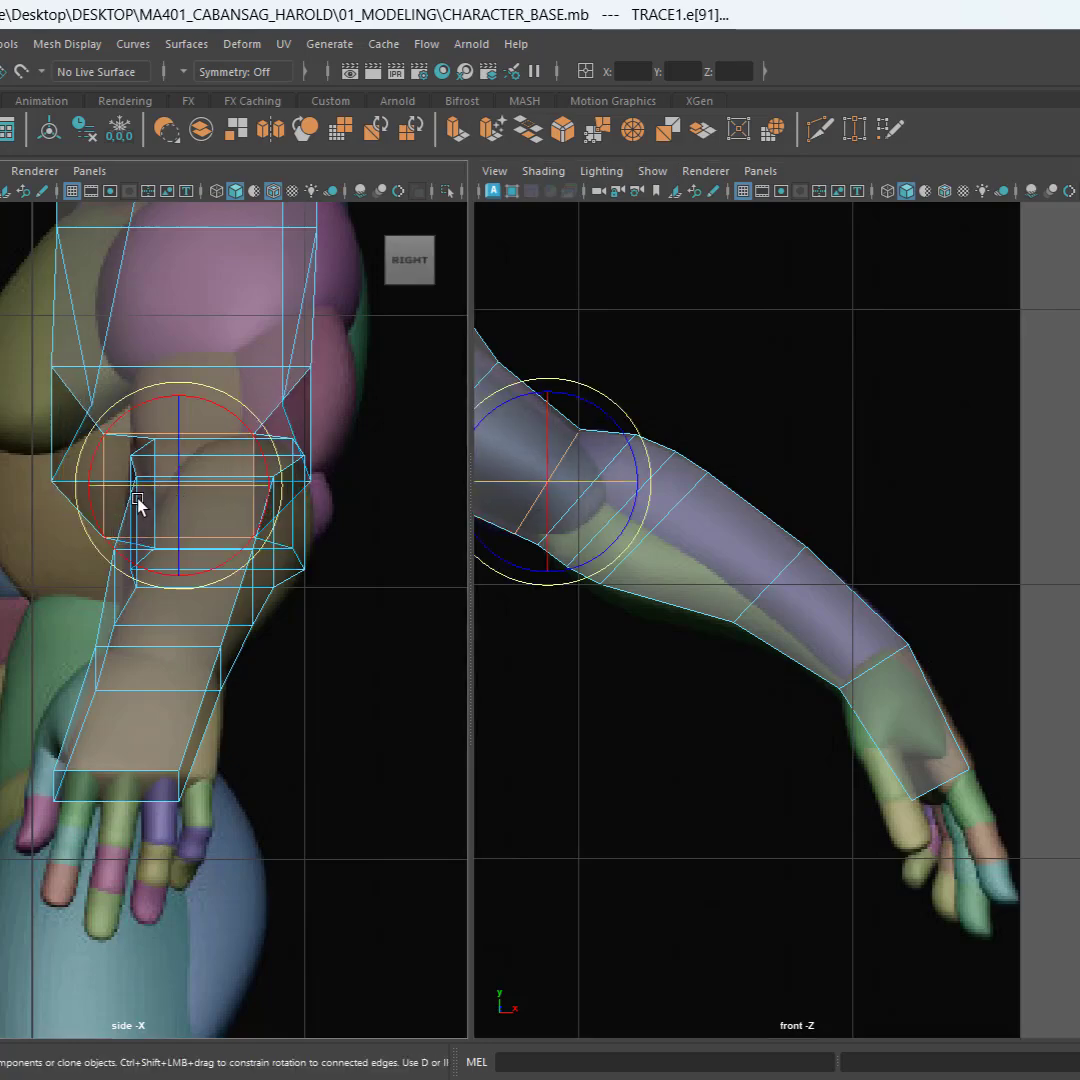
key("w")
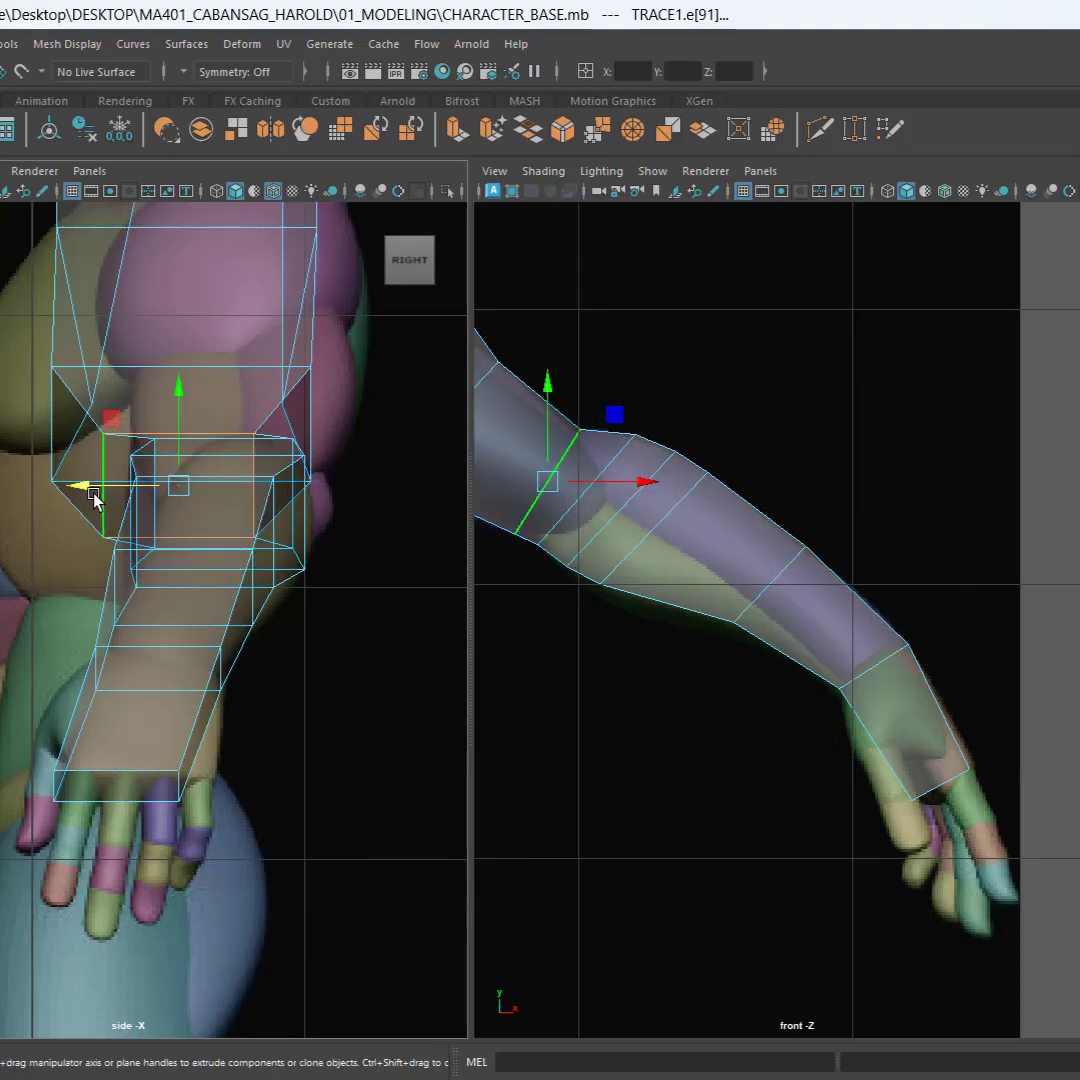
left_click_drag(103, 487, 133, 487)
key("r")
key("w")
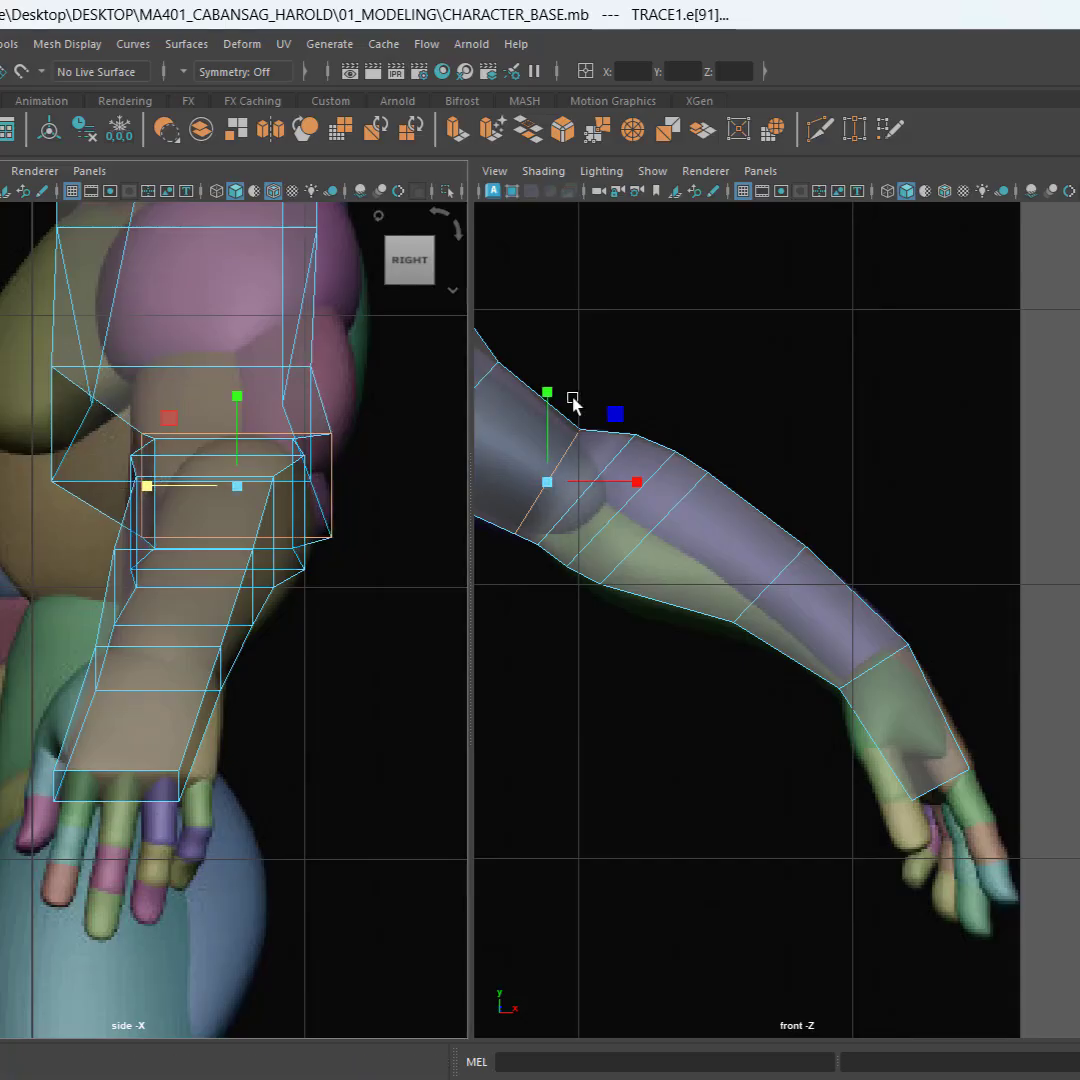
Step: Move the mid-upper-arm edge loop back and adjust its depth to fit the reference upper arm in the side view
right_click_drag(650, 500, 940, 682, "alt")
double_click(752, 571)
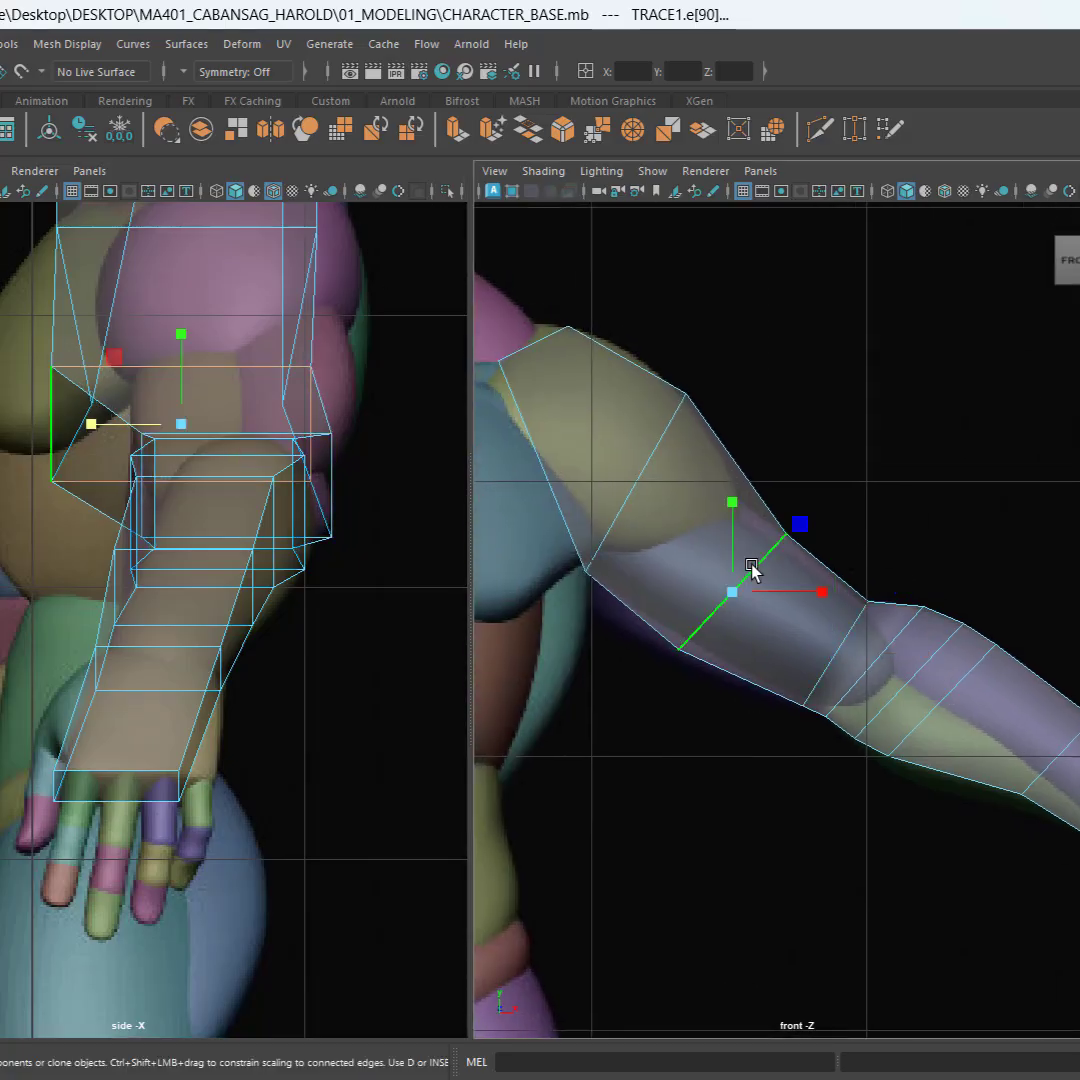
key("w")
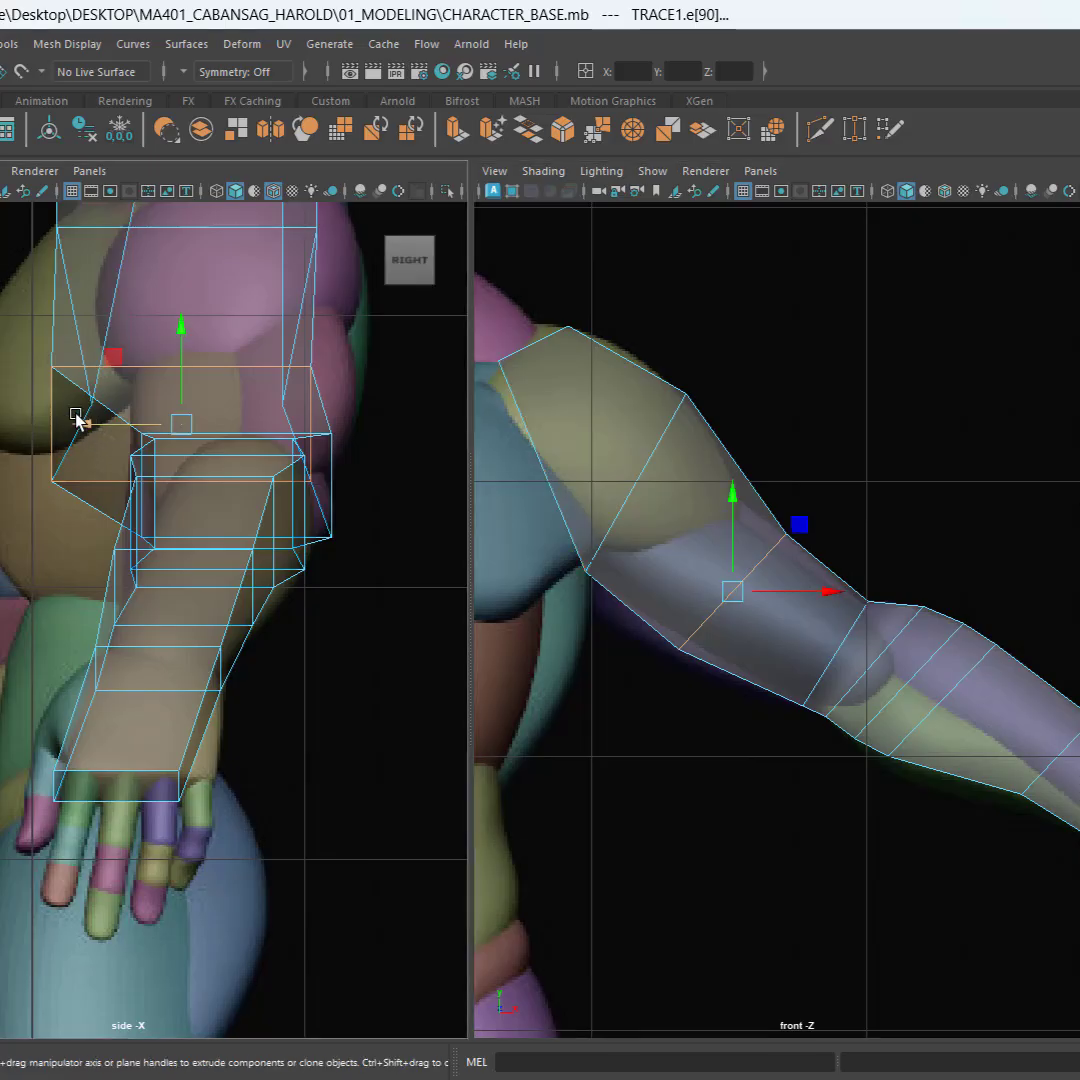
left_click_drag(95, 427, 168, 428)
key("r")
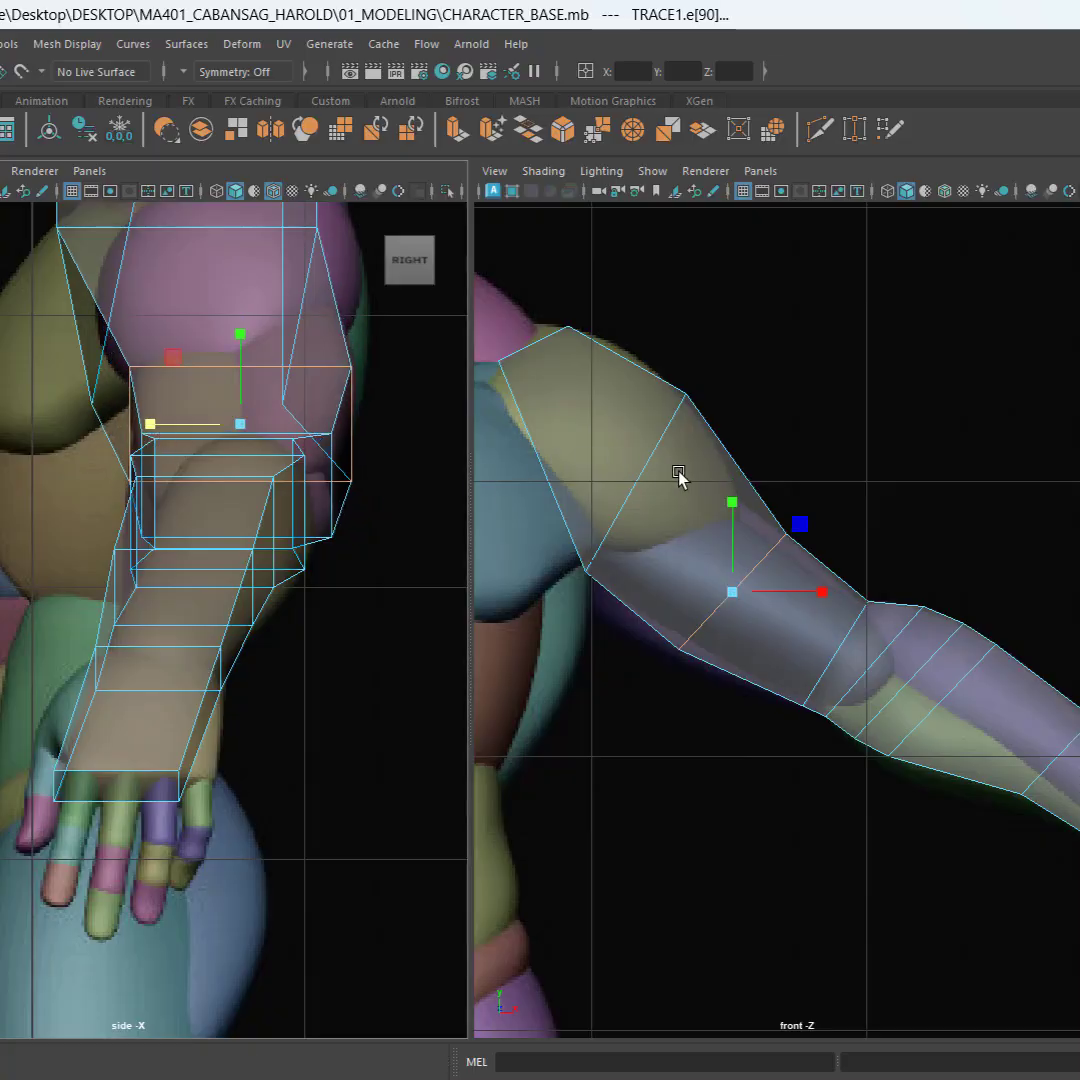
Step: Return to vertex editing, select all shoulder vertices in the front view, narrow them and move them back over the reference shoulder
middle_click_drag(210, 415, 125, 699, "alt")
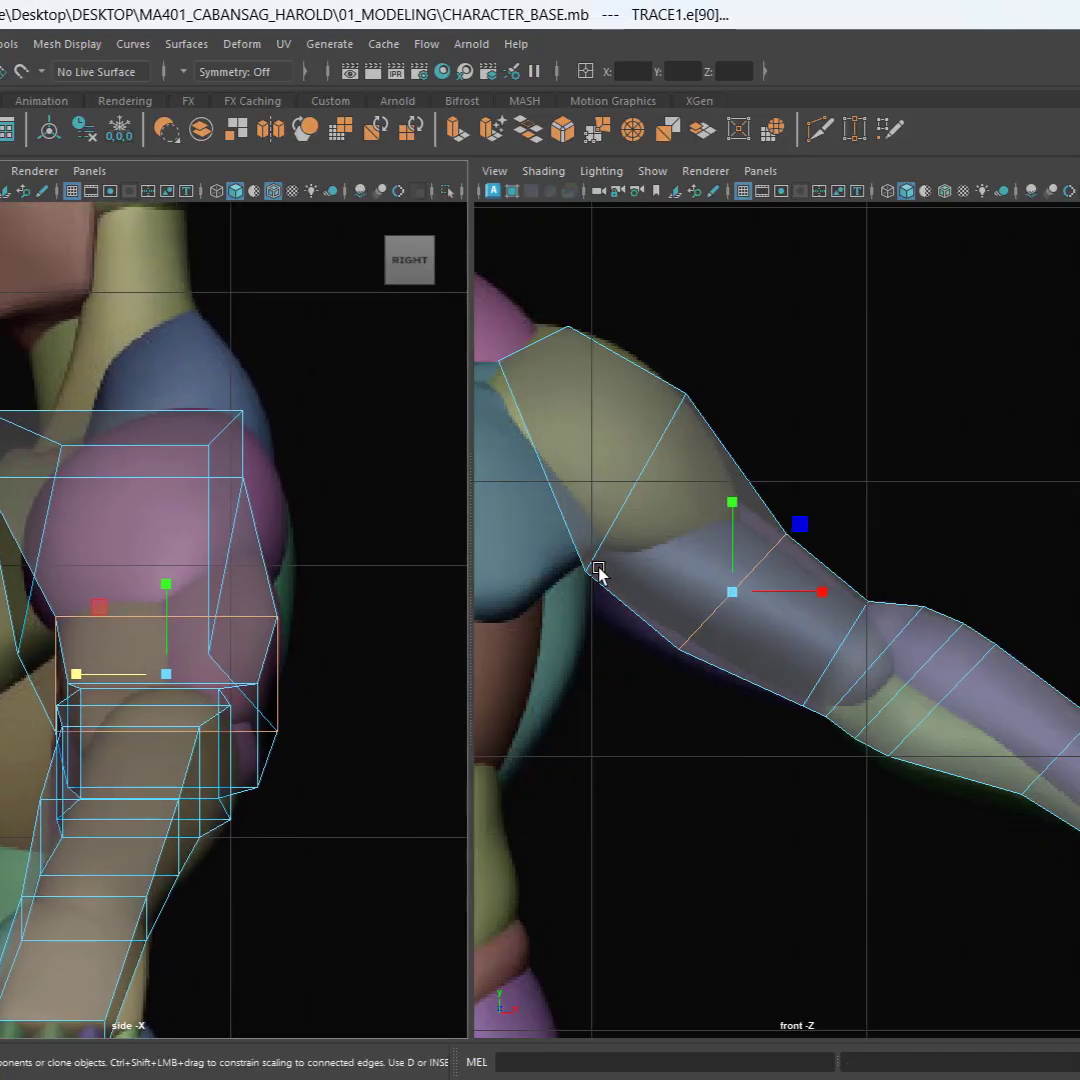
middle_click_drag(685, 564, 797, 629, "alt")
right_click_drag(990, 402, 910, 400)
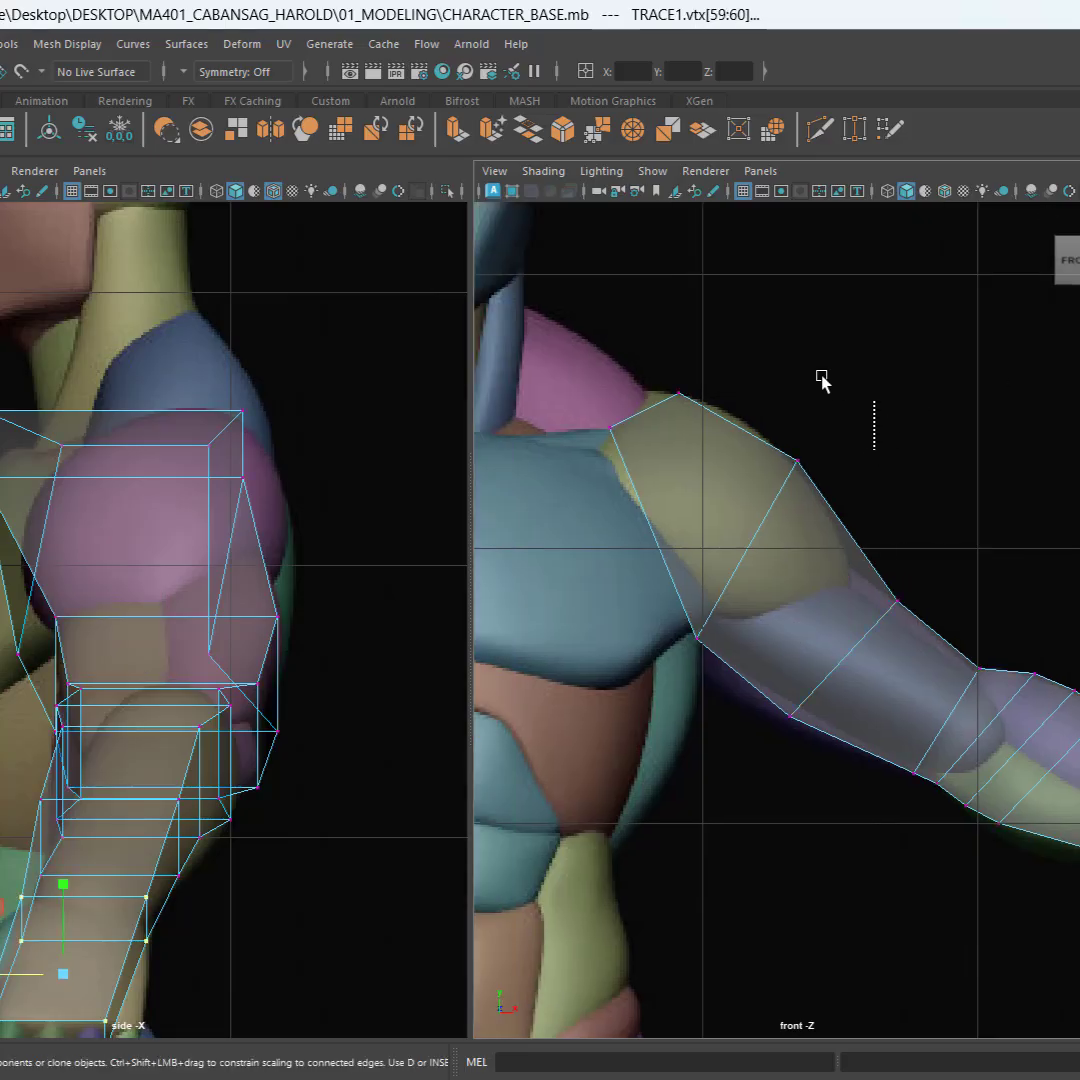
left_click_drag(821, 379, 745, 255)
left_click_drag(568, 324, 827, 661)
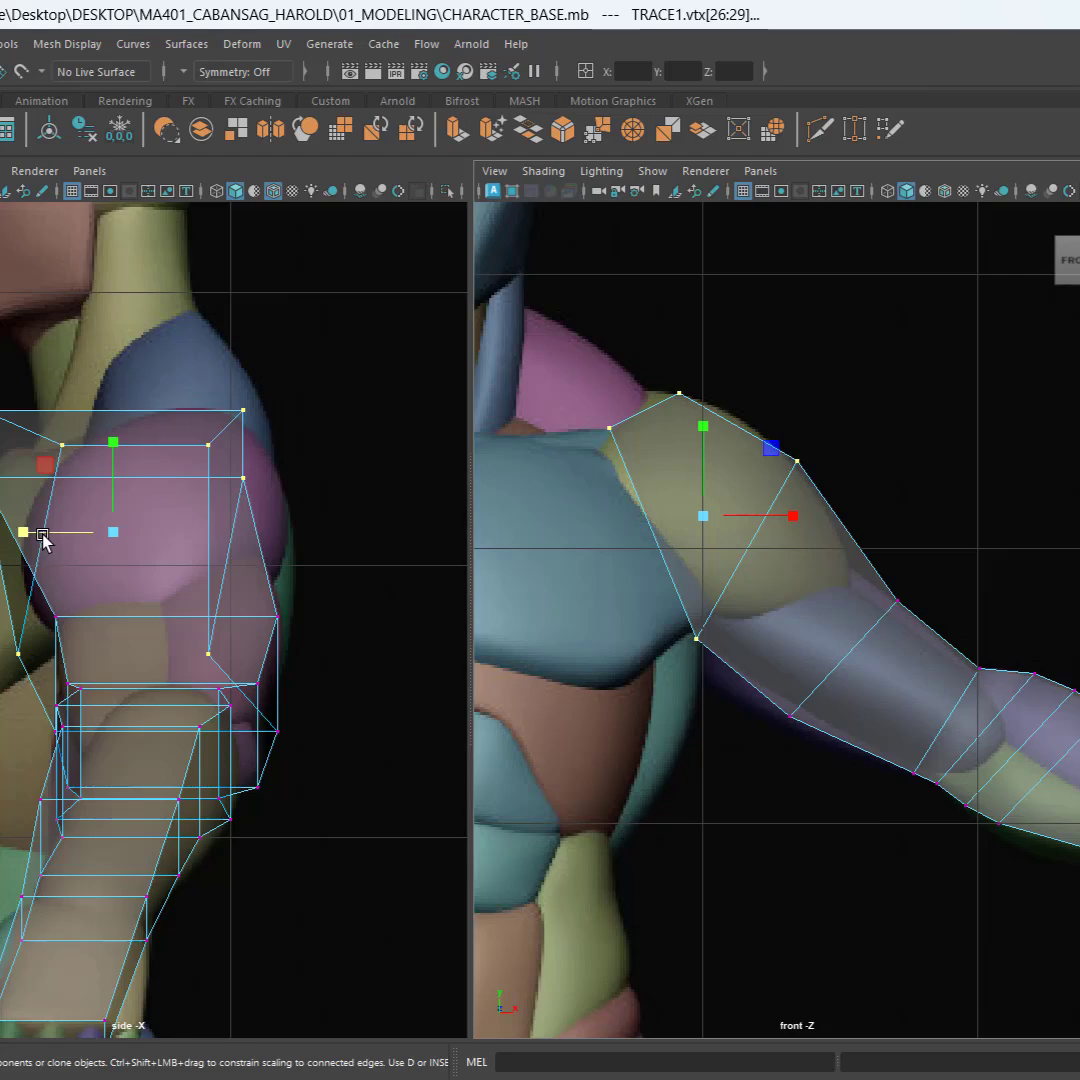
left_click_drag(31, 527, 84, 535)
key("w")
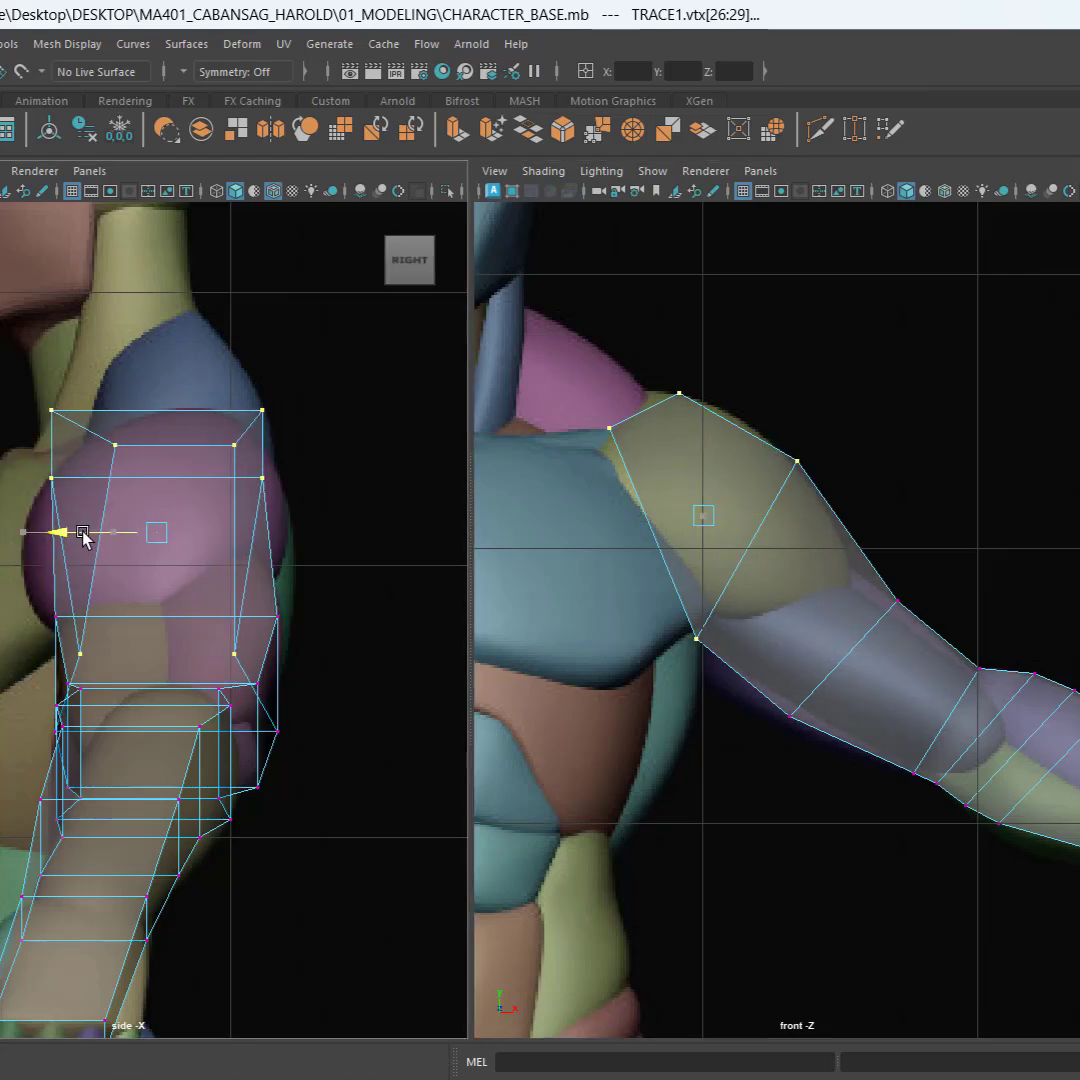
Step: Narrow the top pair of shoulder vertices and slightly narrow the outer shoulder pair in the side view to follow the reference deltoid
left_click_drag(7, 360, 314, 425)
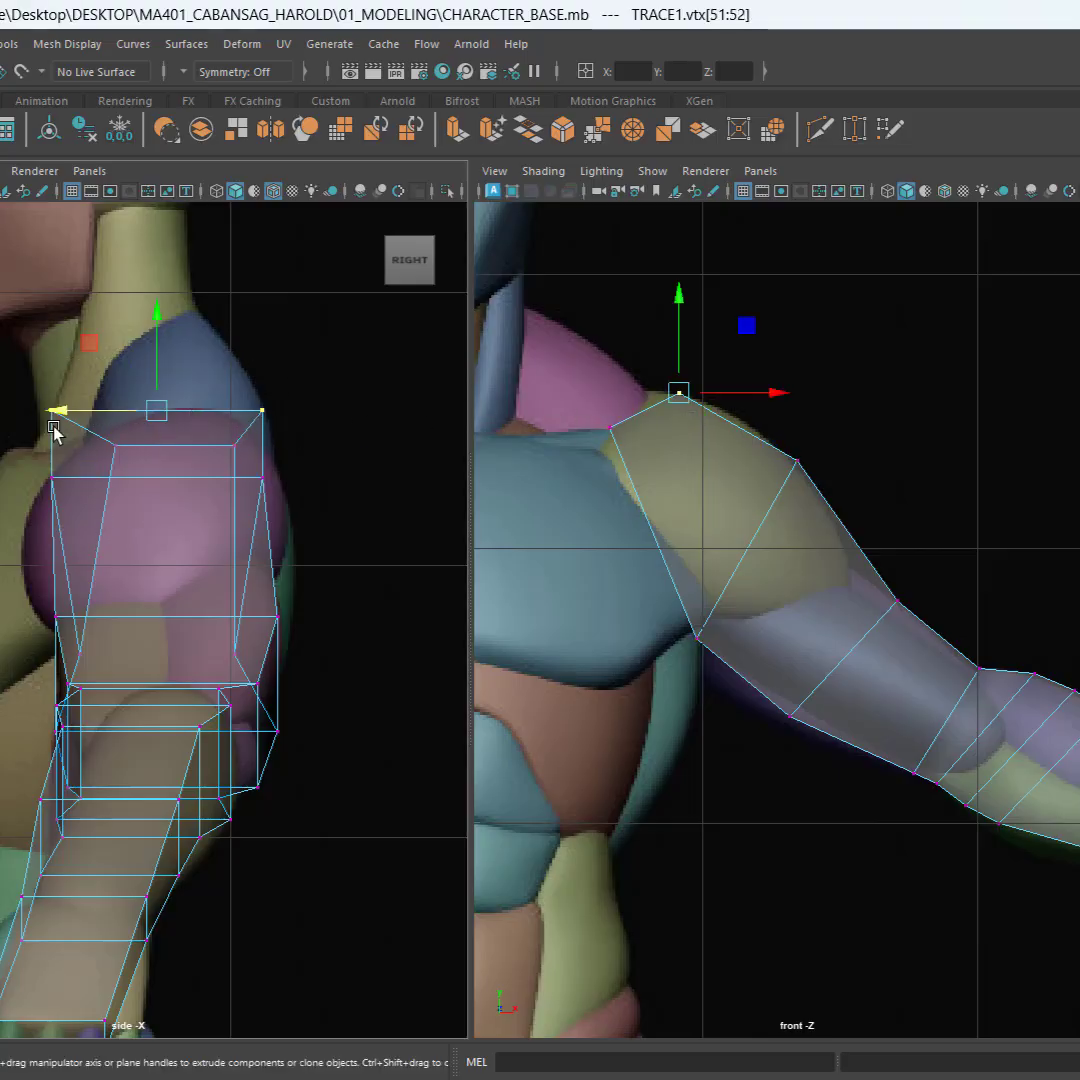
key("r")
left_click_drag(67, 415, 101, 415)
left_click_drag(855, 443, 700, 495)
left_click_drag(68, 480, 78, 482)
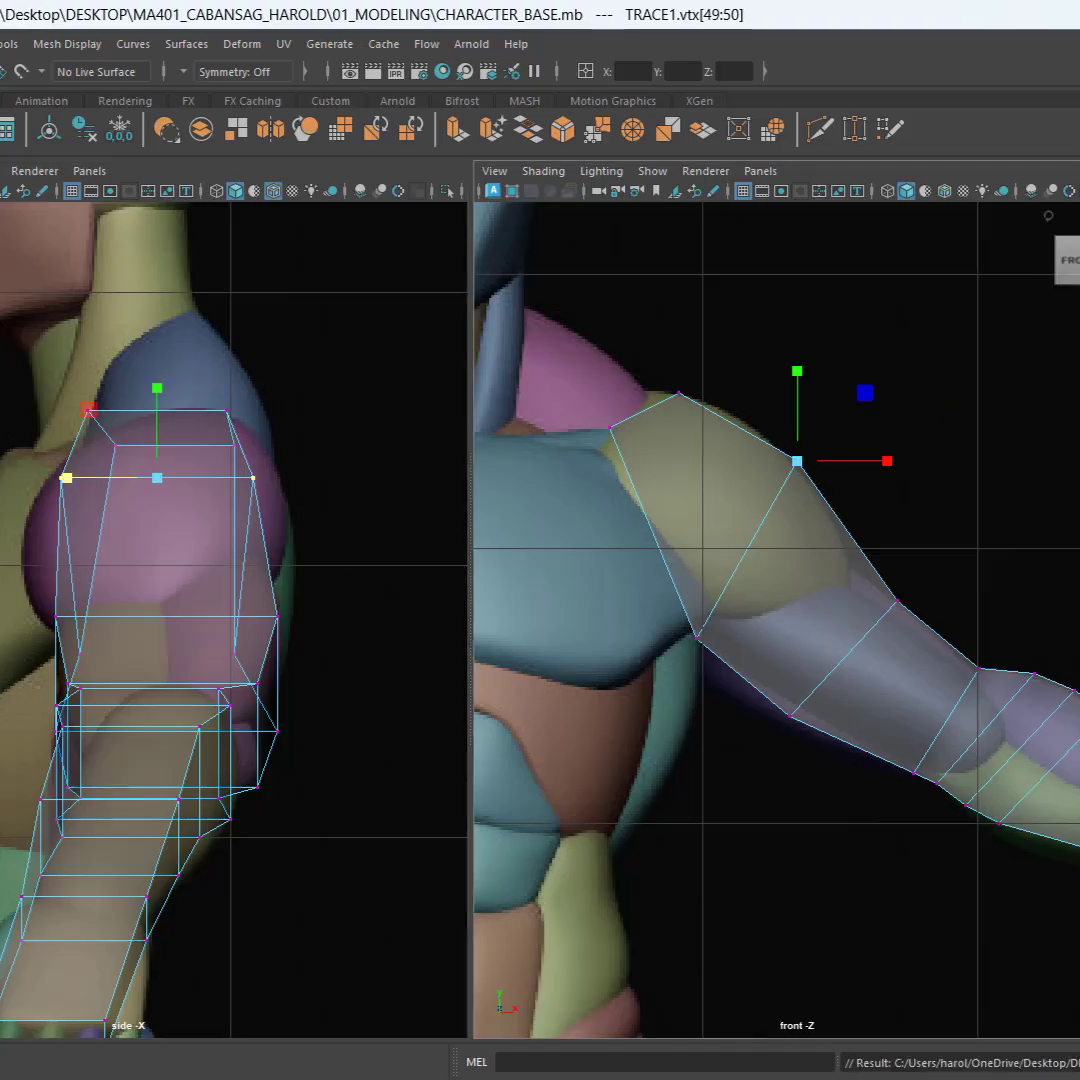
Step: Return to object mode and unhide the rest of TRACE1, bringing the whole figure into the front view
key("F8")
key("shift+h")
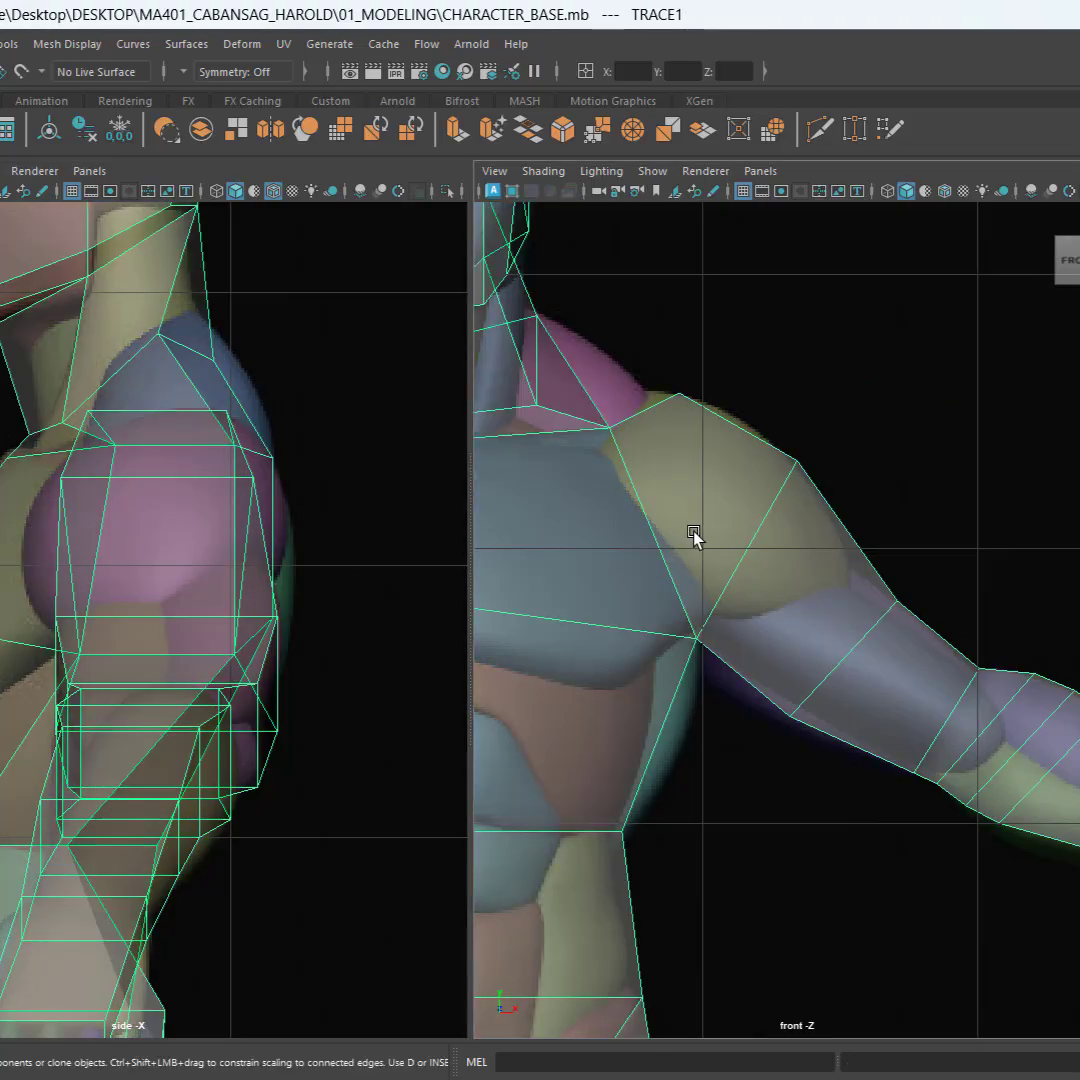
scroll(750, 590, "down", 10)
scroll(820, 657, "up", 6)
scroll(823, 667, "down", 3)
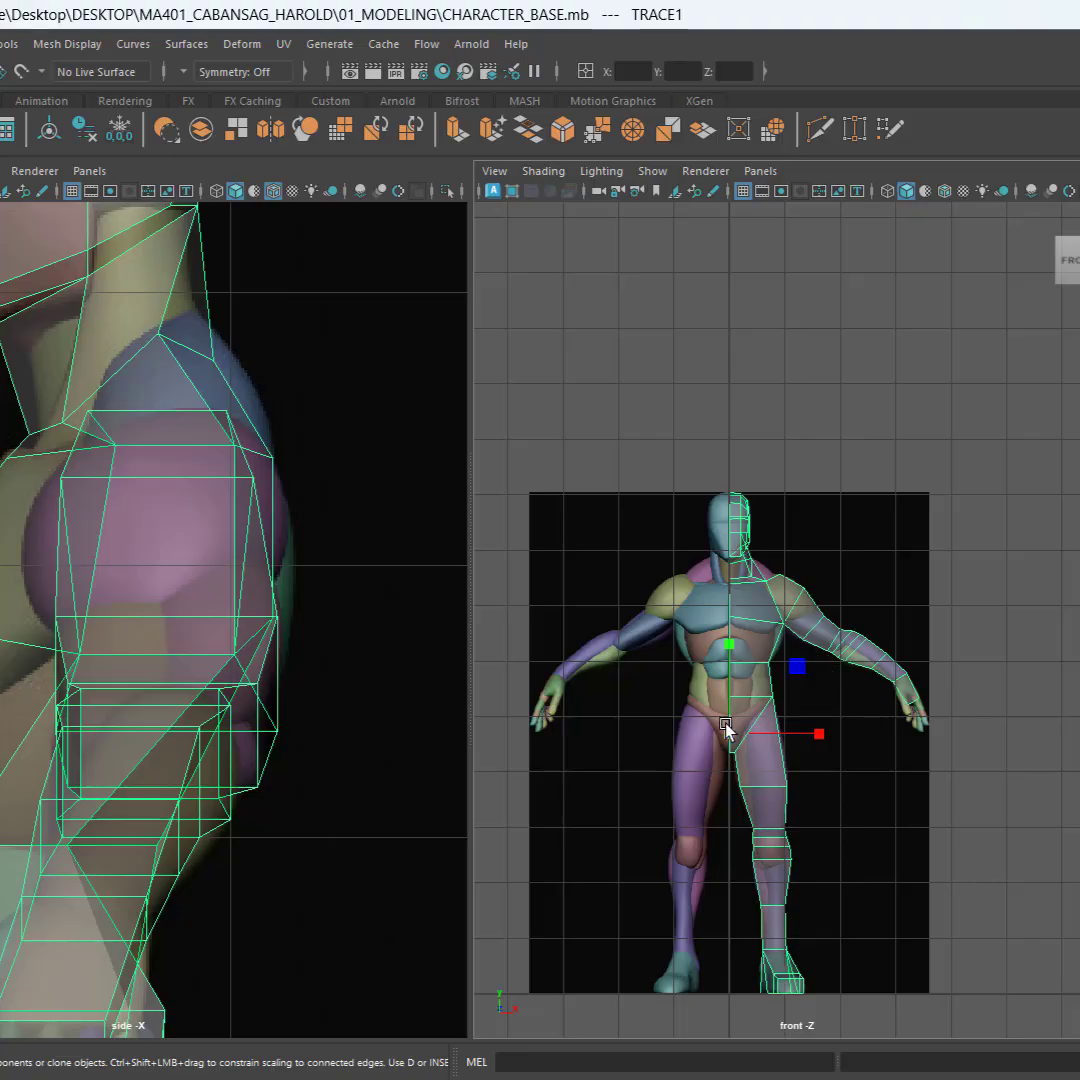
middle_click_drag(848, 728, 936, 549, "alt")
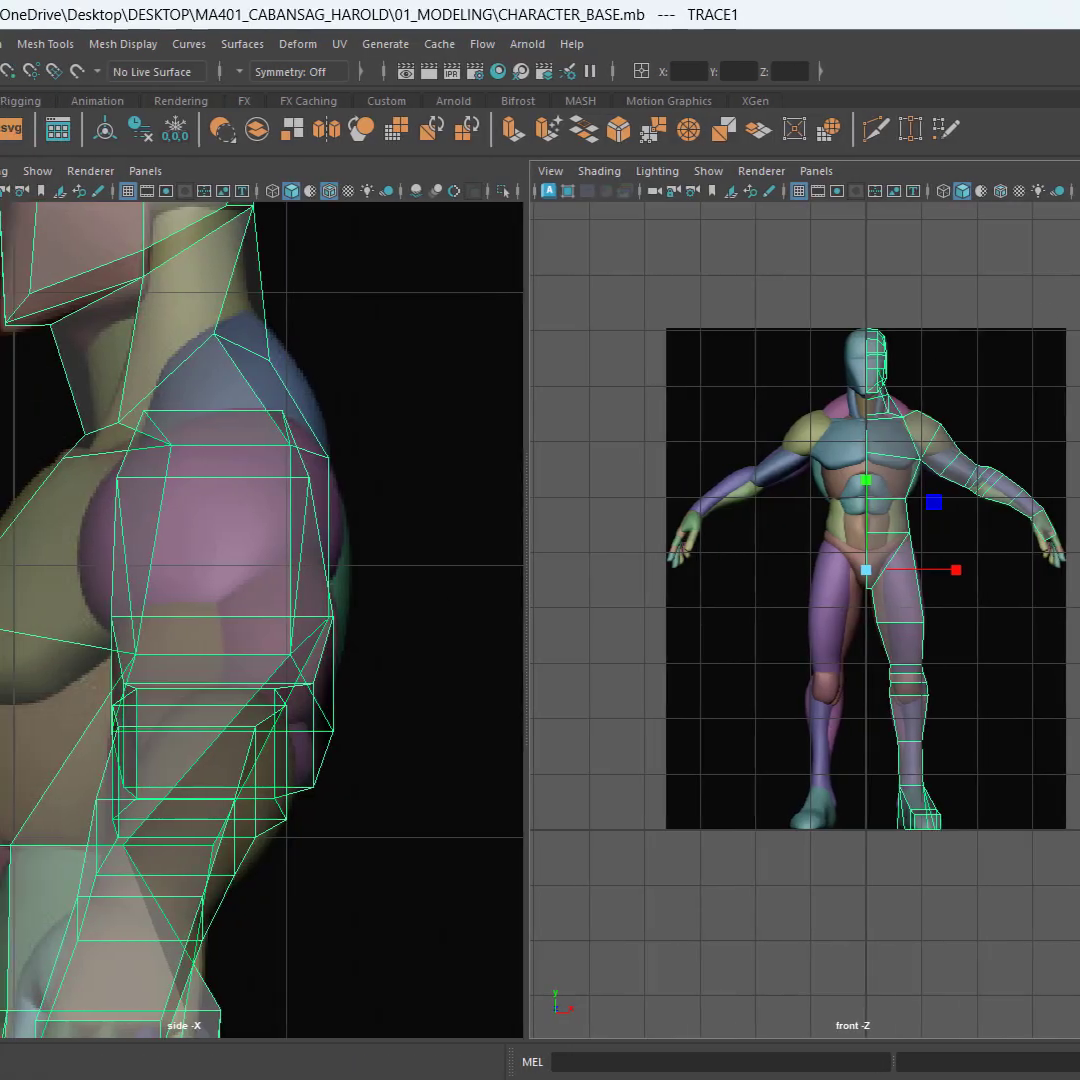
Step: Mirror TRACE1 across the centre line with Duplicate Special, making one copy with an X scale of -1
left_click(79, 45)
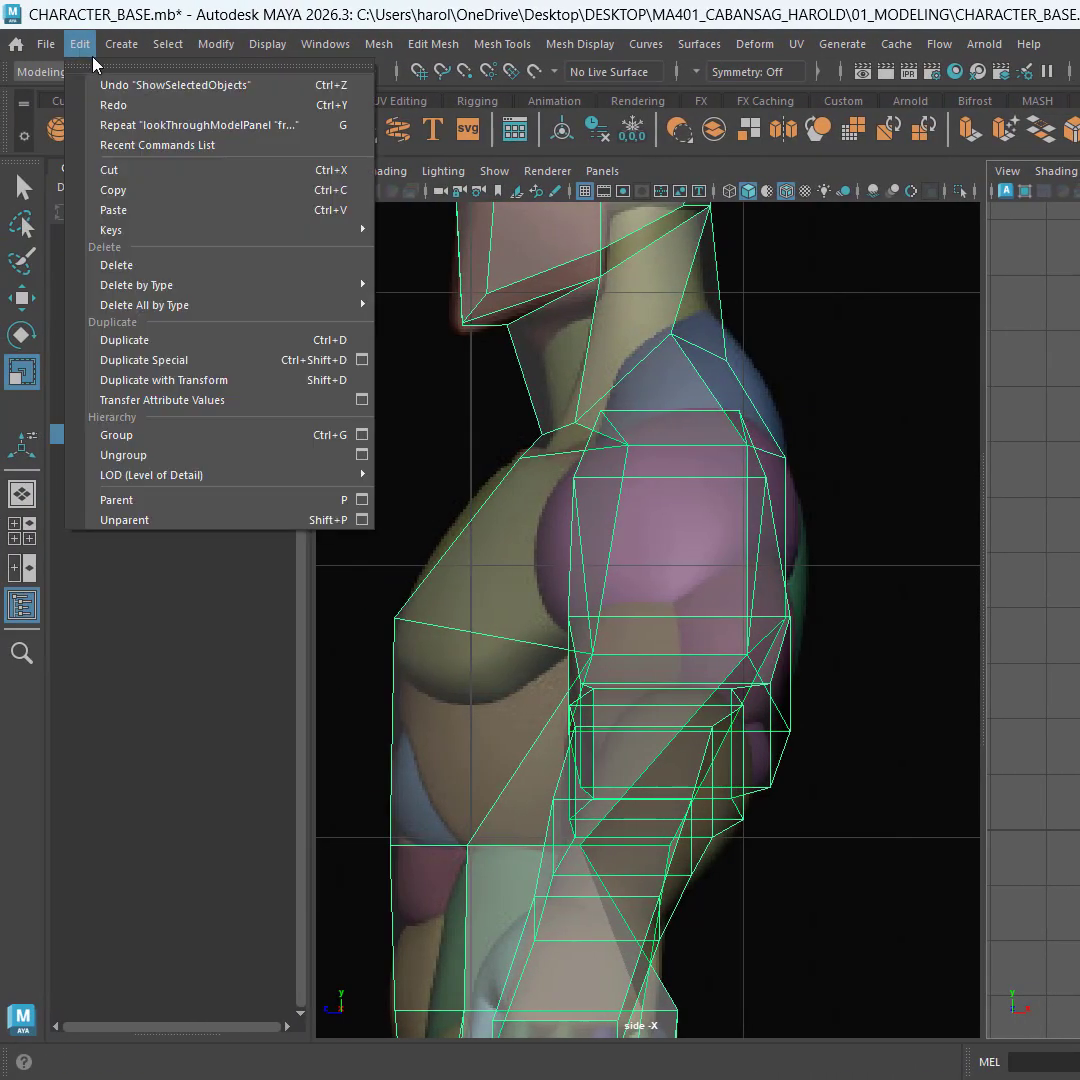
left_click(363, 360)
left_click(800, 612)
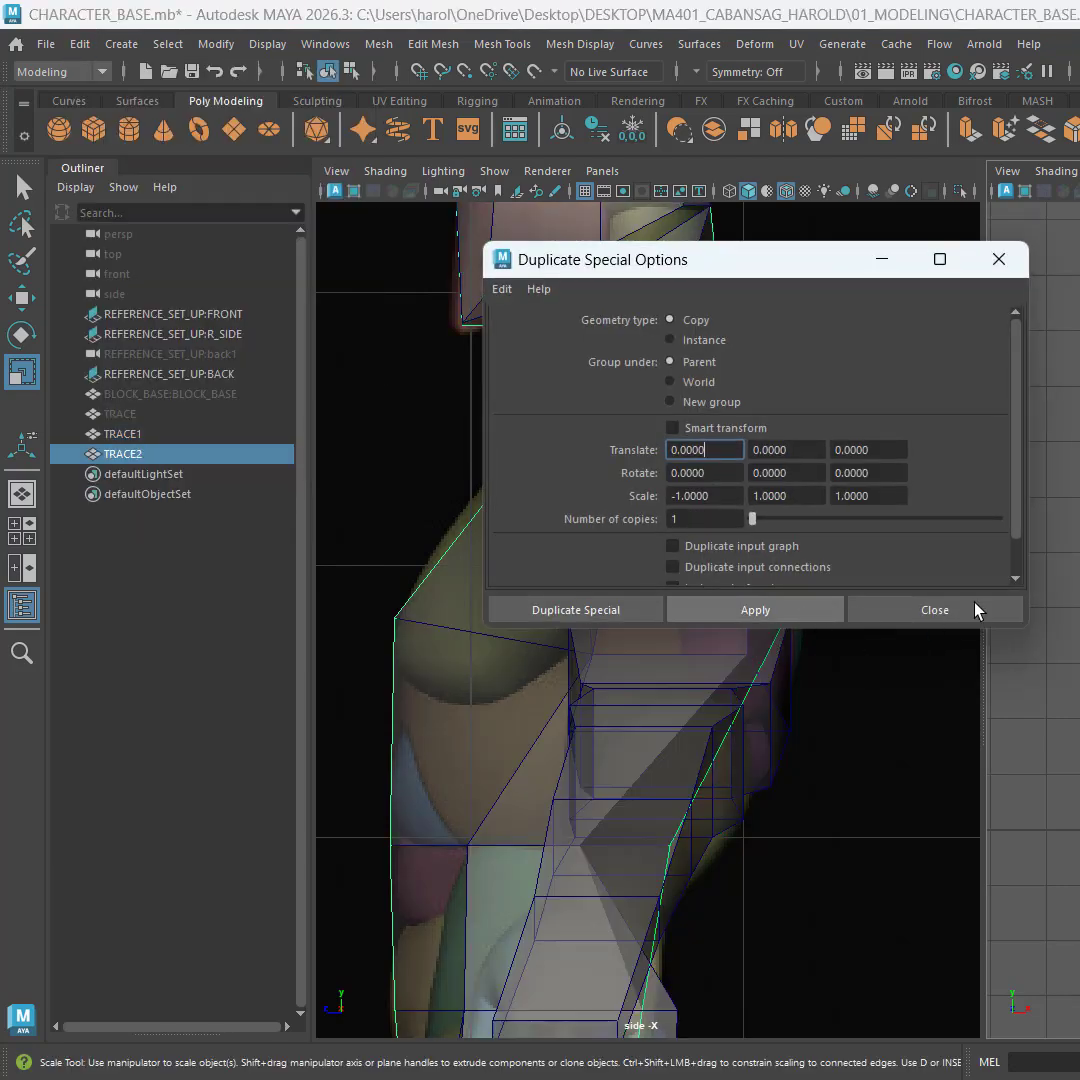
left_click(987, 608)
key("w")
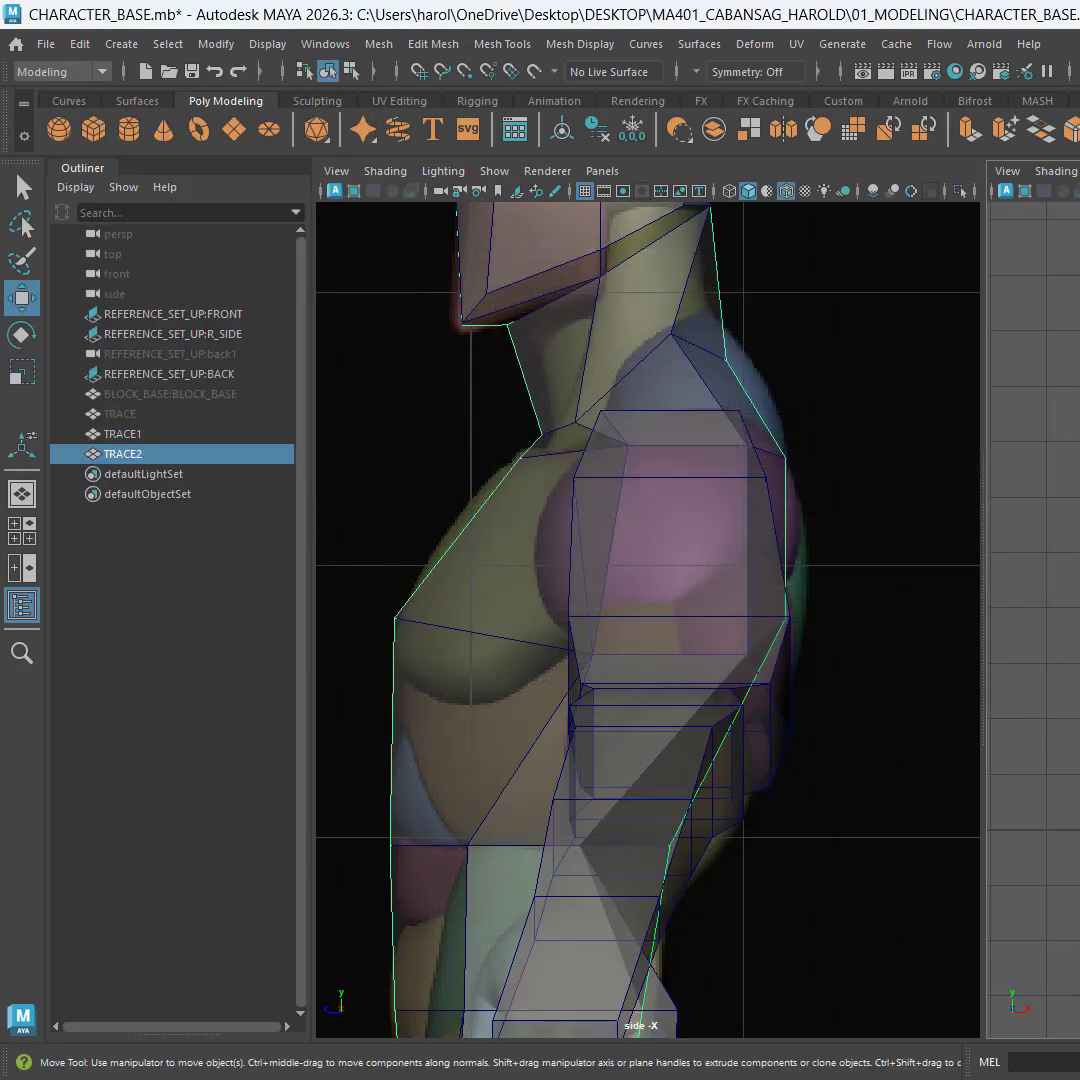
Step: Select both the original and mirrored body halves and combine them into a single mesh
left_click(706, 259, "shift")
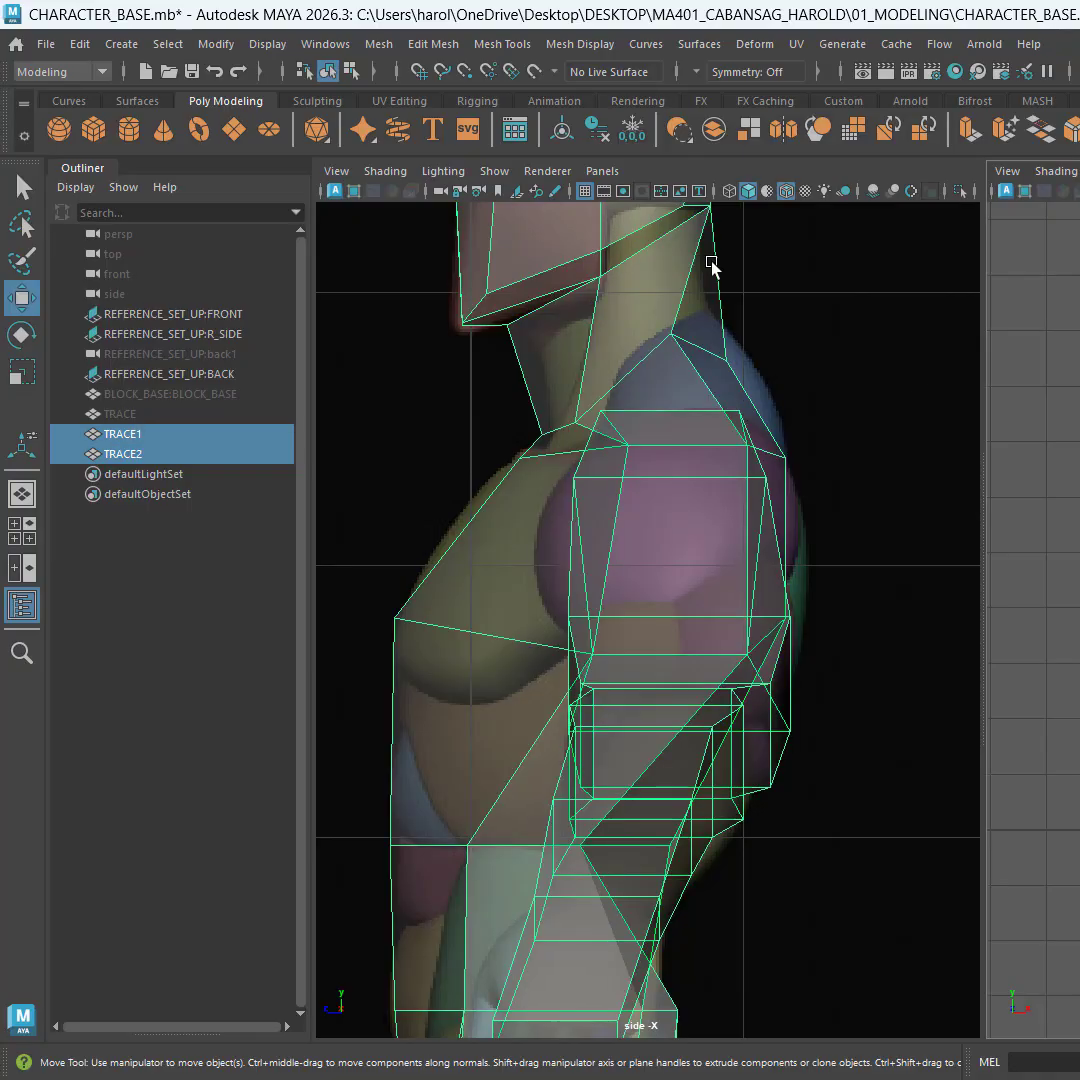
left_click(80, 44)
left_click(80, 44)
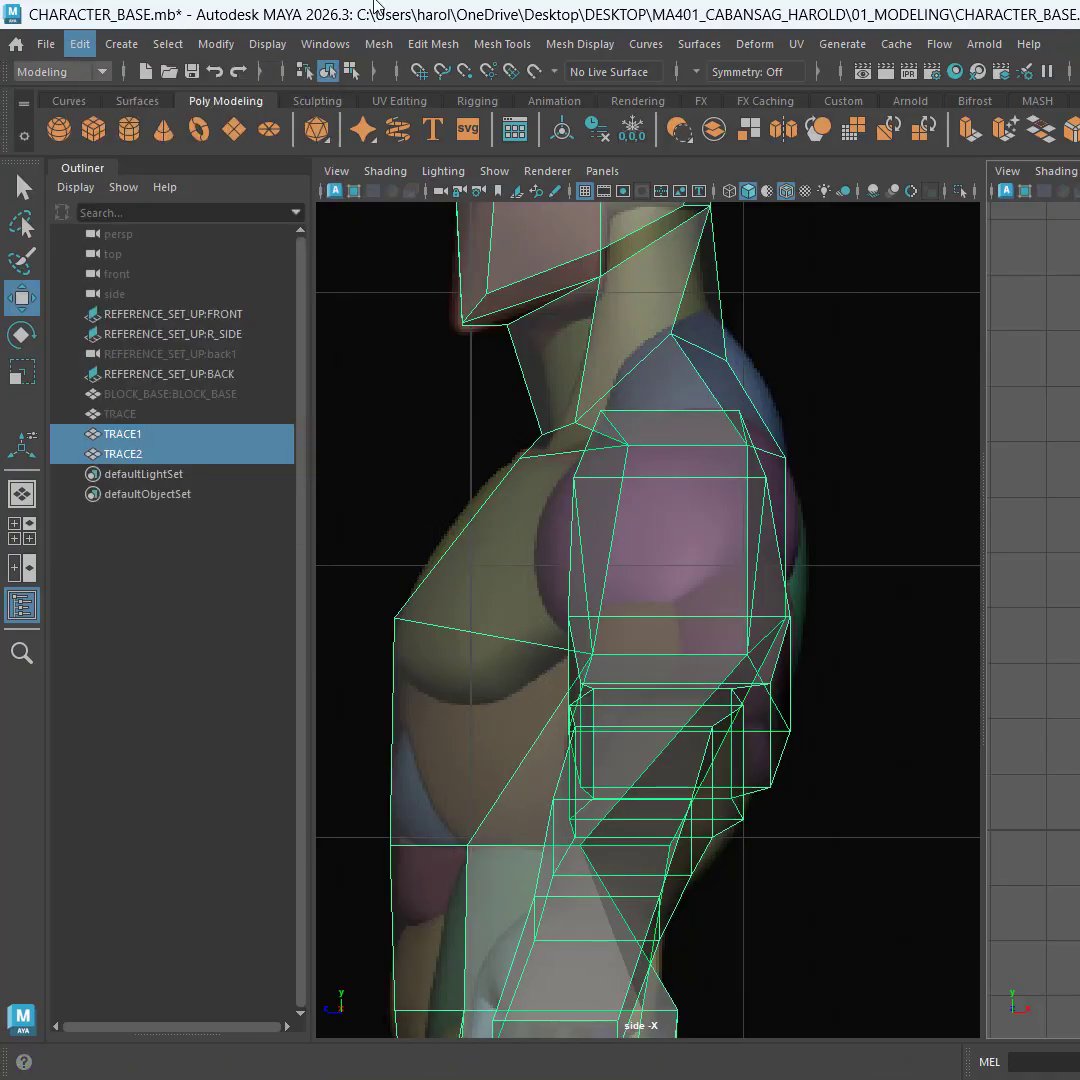
left_click(325, 44)
mouse_move(418, 55)
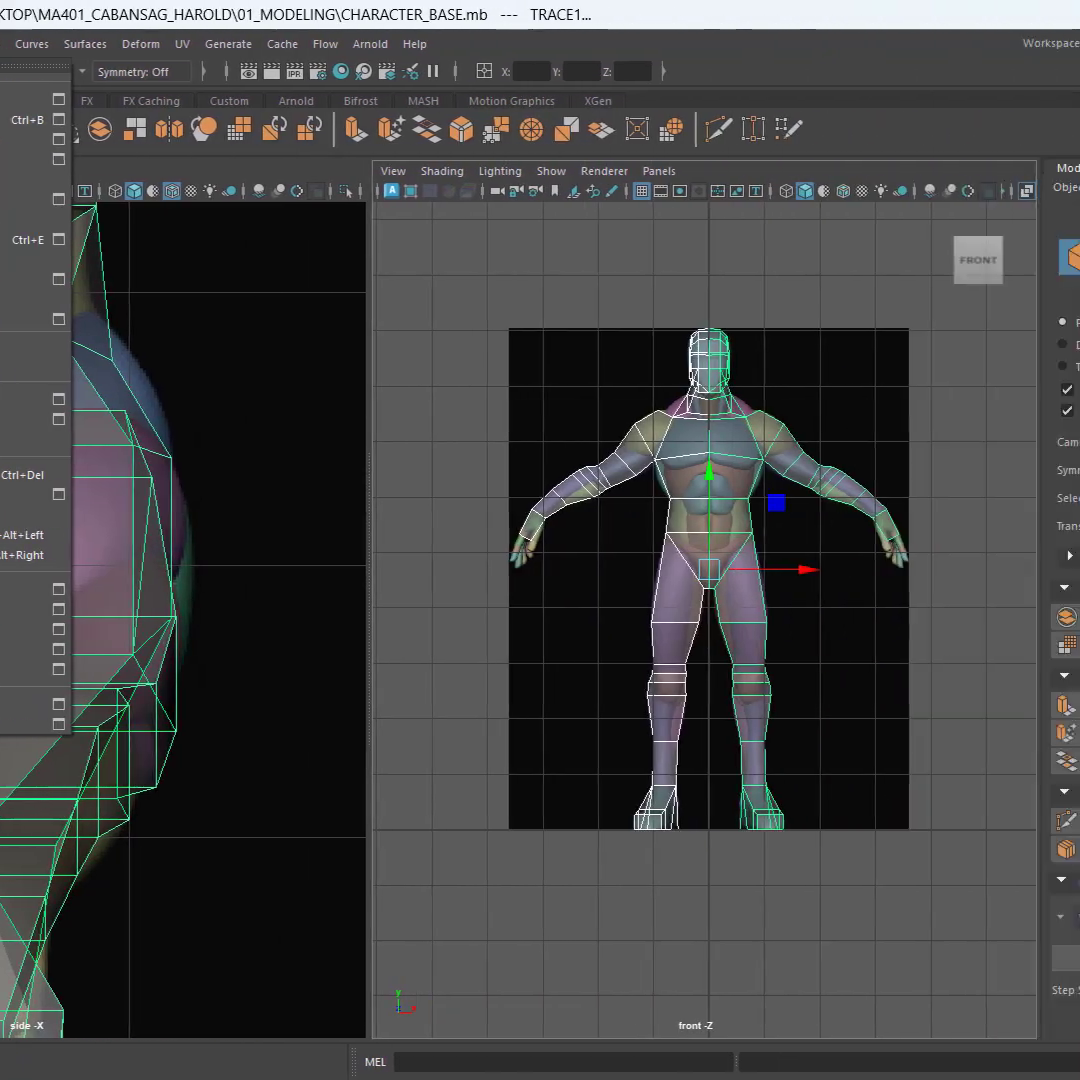
left_click(915, 625)
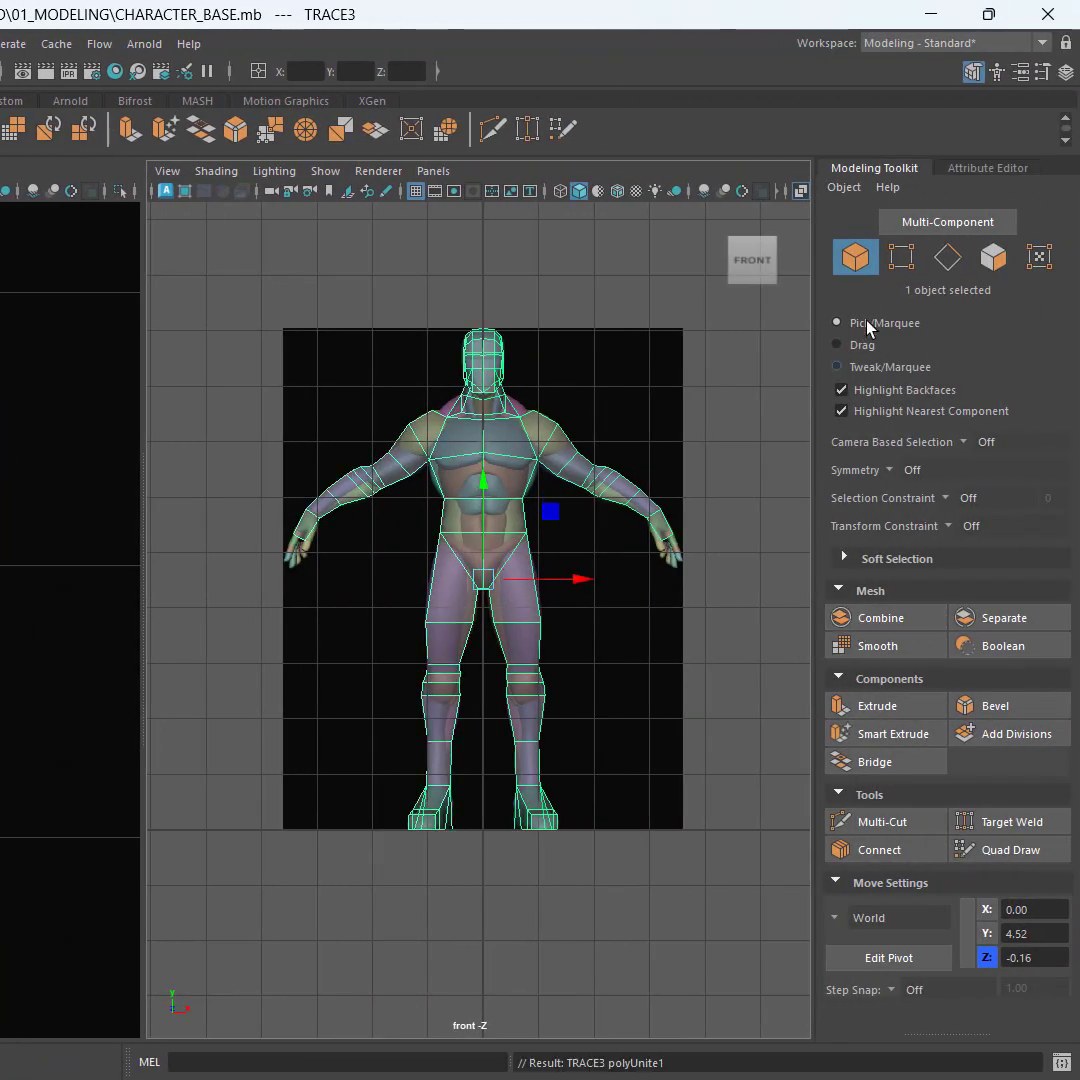
Step: Merge all vertices of the combined mesh with a 0.01 distance threshold, and save the scene in object mode
left_click(905, 262)
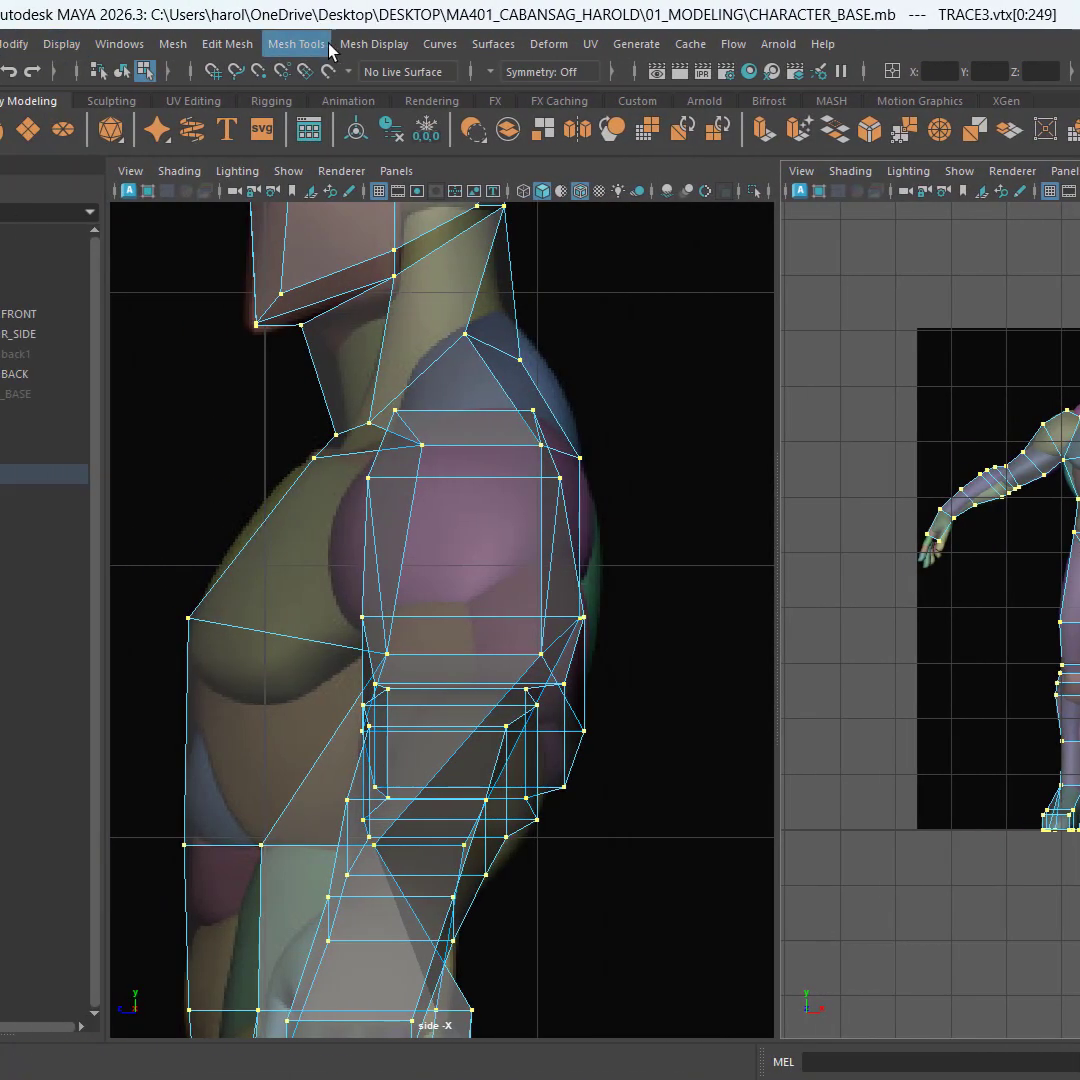
left_click(212, 50)
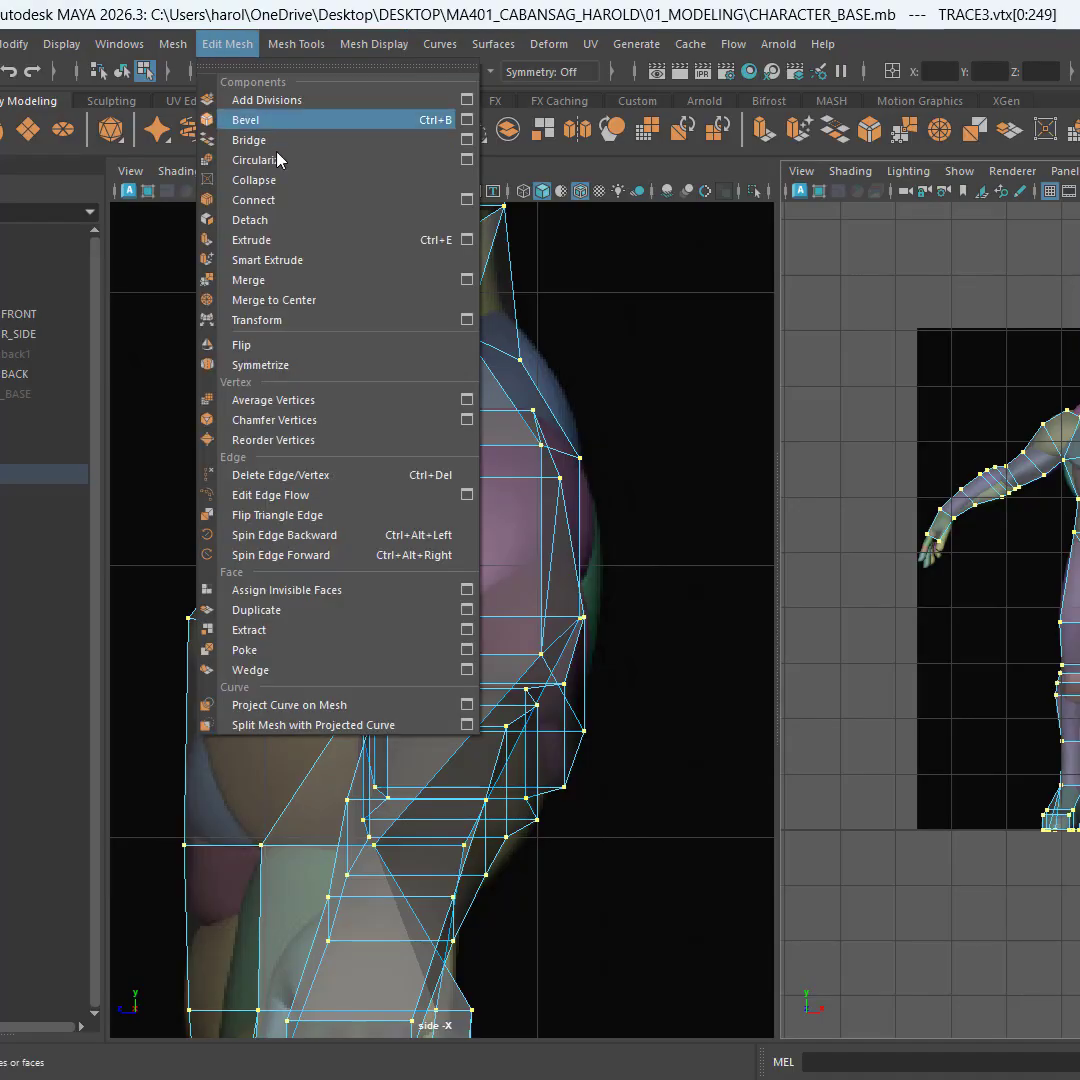
left_click(320, 290)
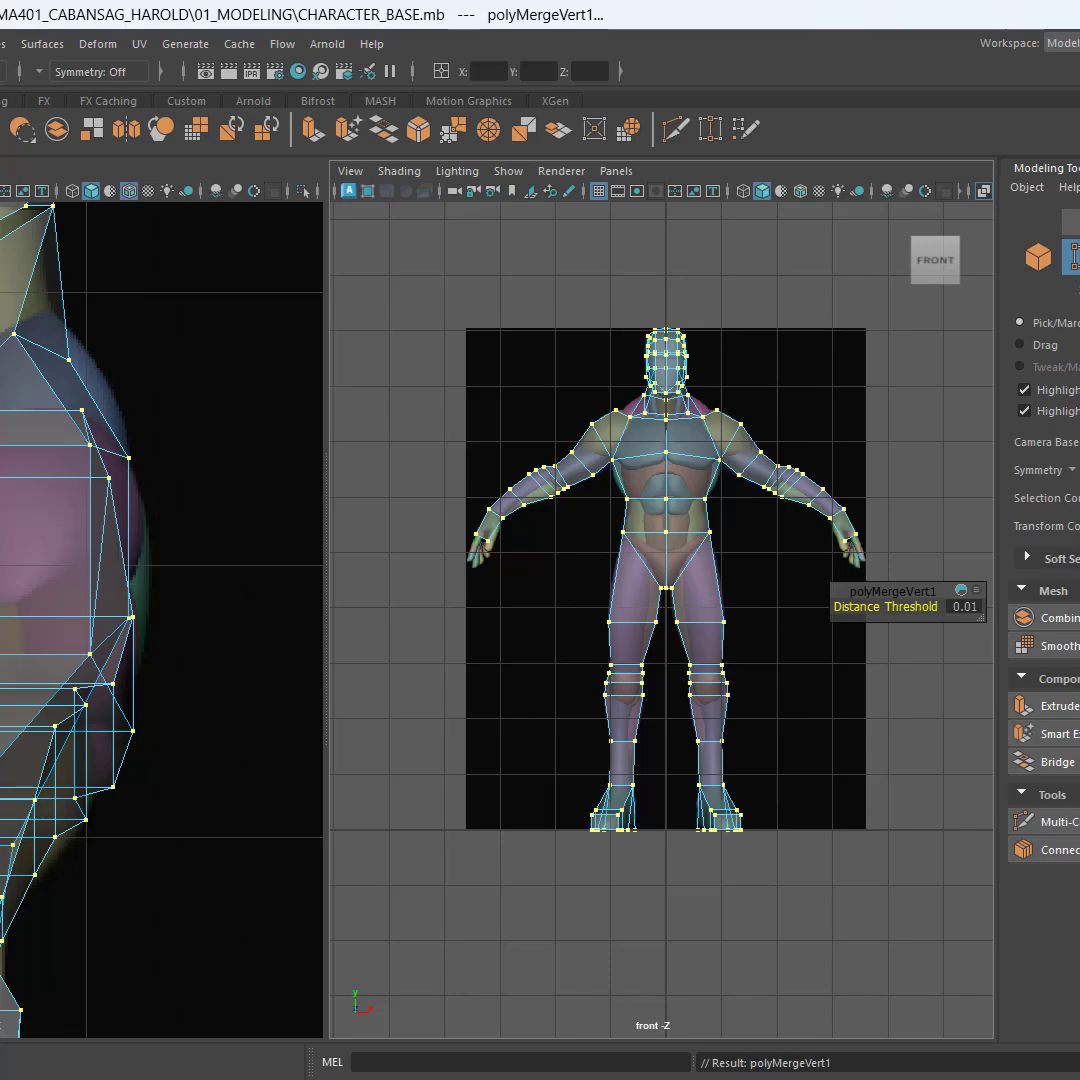
key("F8")
key("ctrl+s")
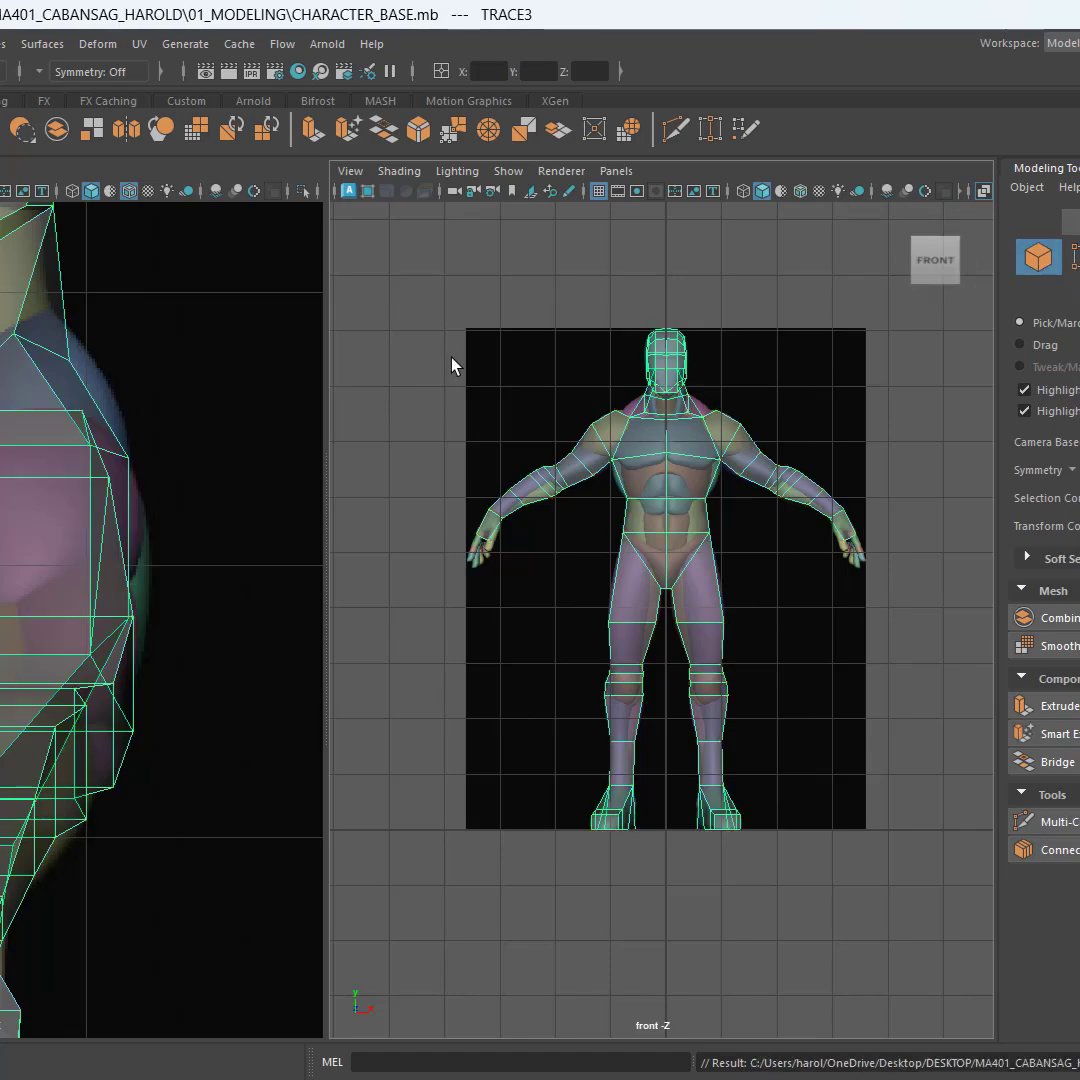
Step: Frame the full merged body in the side and front views and compare its silhouette with the reference figure
left_click(452, 360)
left_click(686, 468)
key("space")
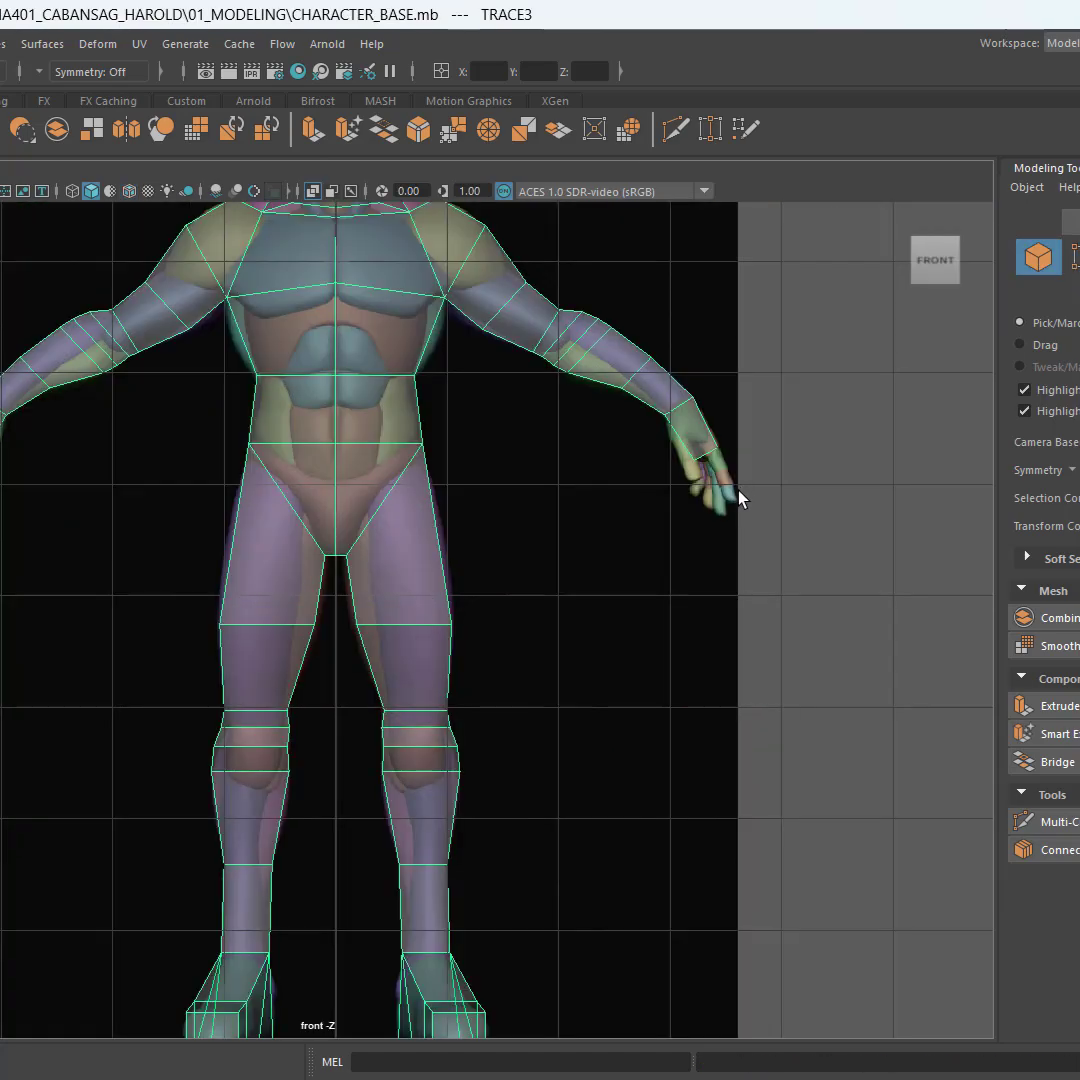
key("space")
key("f")
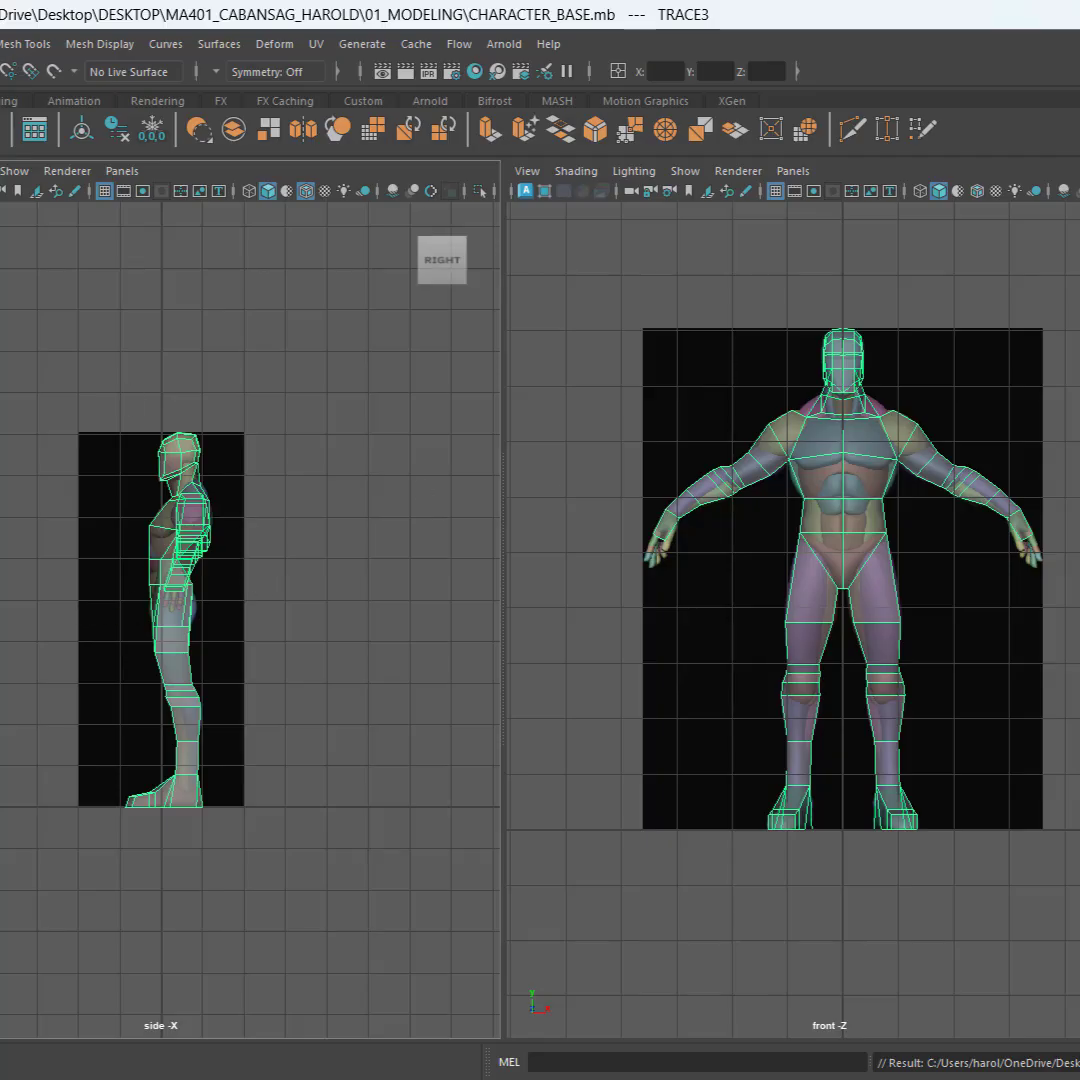
left_click(10, 303)
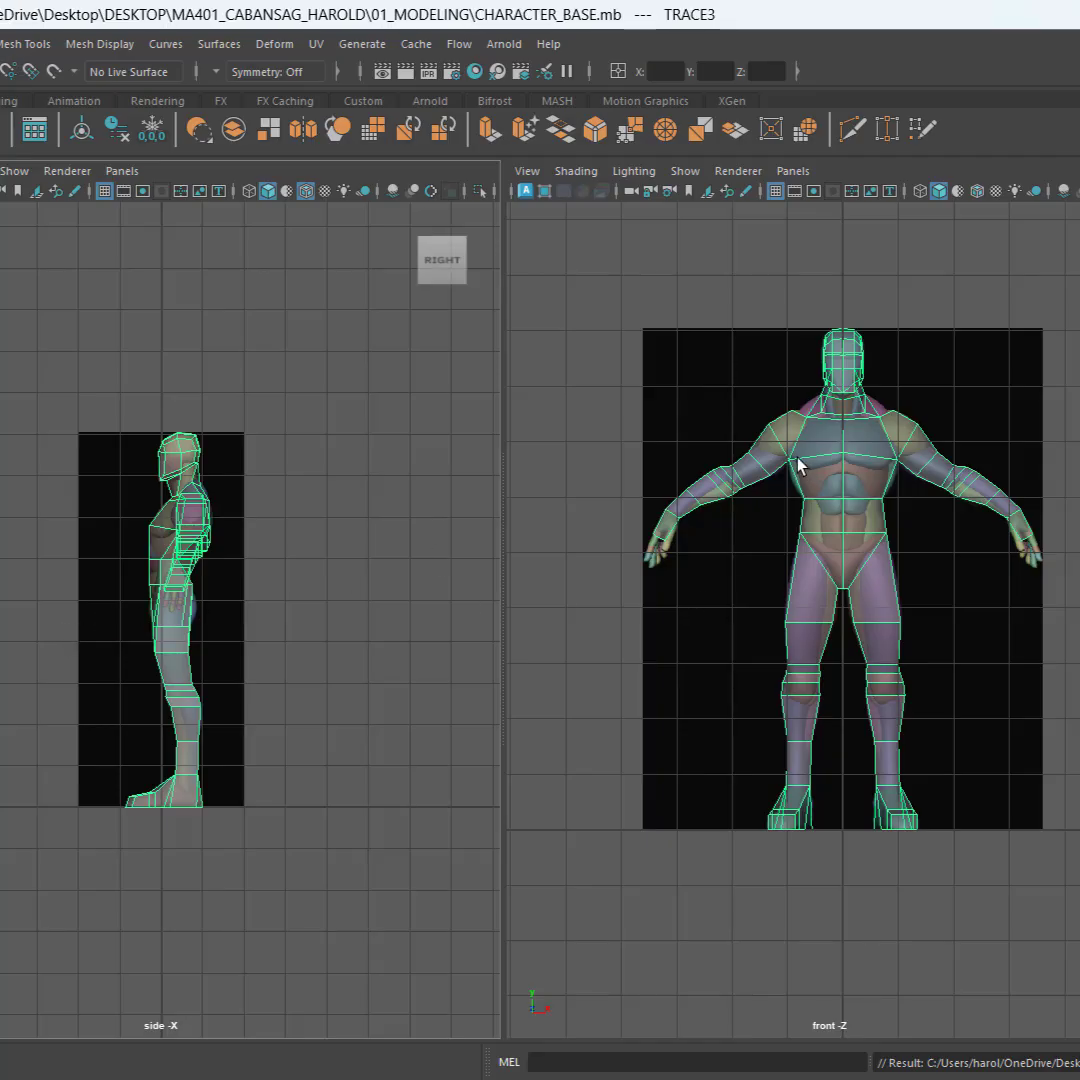
scroll(955, 517, "up", 2)
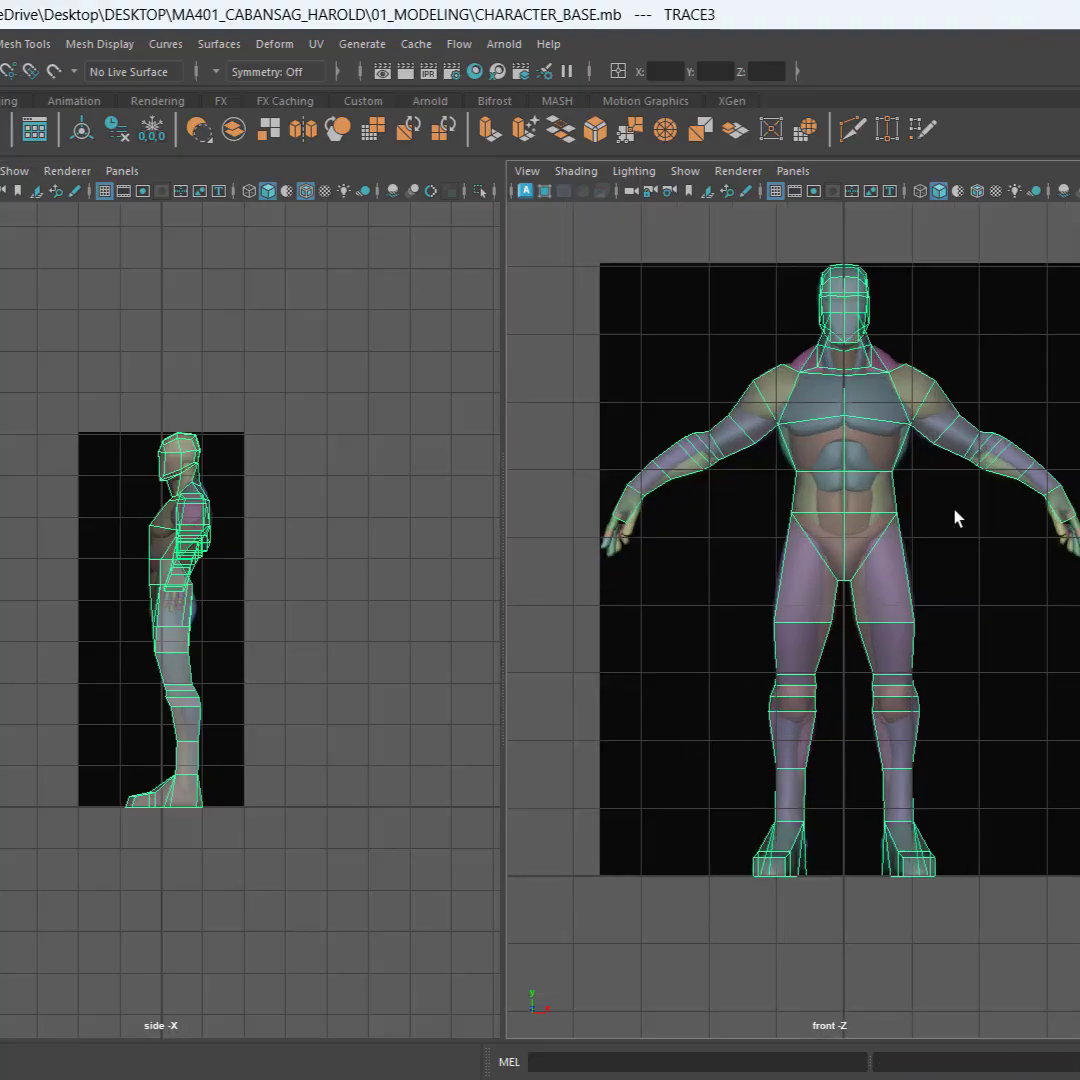